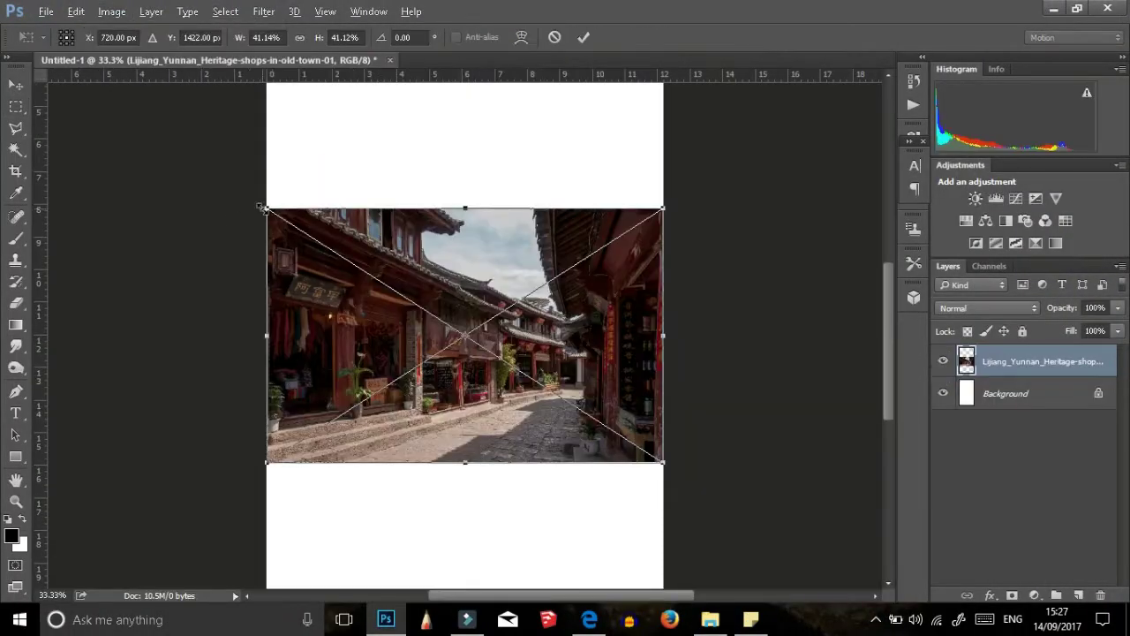
Step: Distort the Lijiang street photo into perspective, stretching its left side taller and pulling its right edge in
mouse_move(263, 208)
mouse_down()
mouse_move(186, 156)
mouse_move(176, 192)
mouse_up()
drag(177, 497, 179, 511)
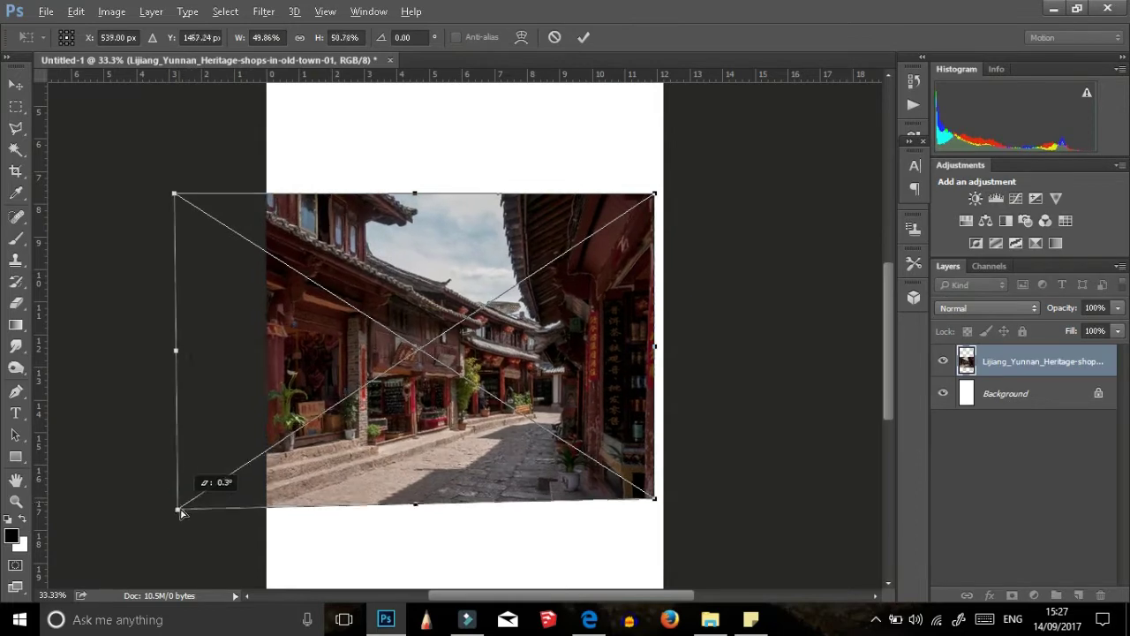
drag(174, 193, 167, 194)
drag(179, 510, 180, 534)
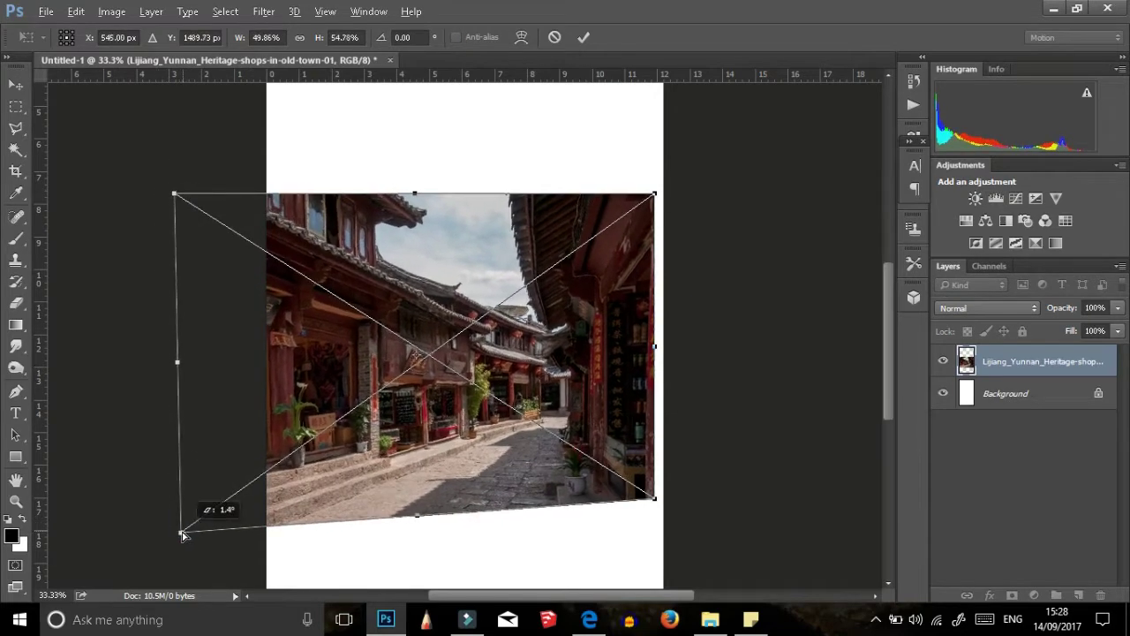
drag(654, 347, 630, 327)
click(582, 37)
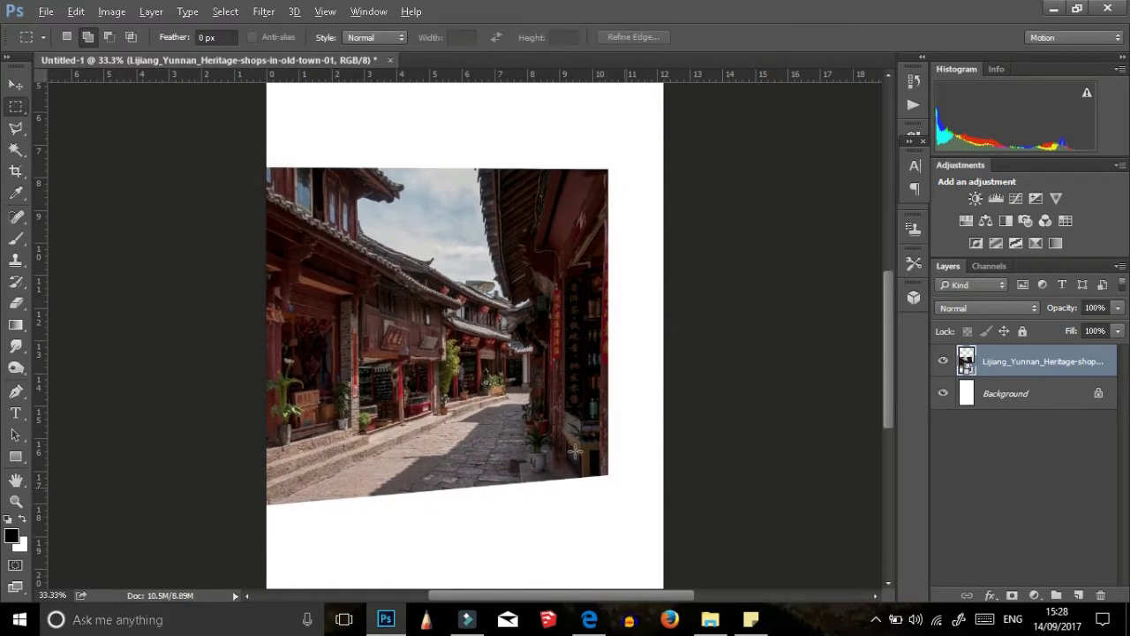
scroll(603, 559, up, 2)
scroll(603, 560, up, 1)
Step: Add a layer mask to the street photo and paint out the cobblestone ground
key(l)
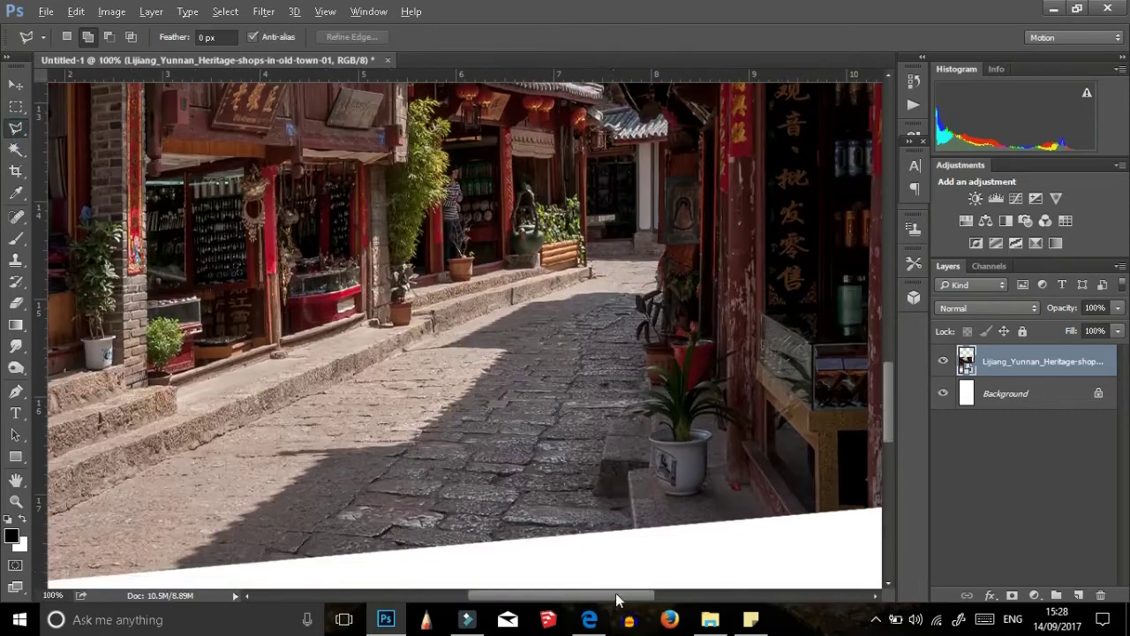
drag(616, 599, 554, 600)
click(1012, 595)
key(b)
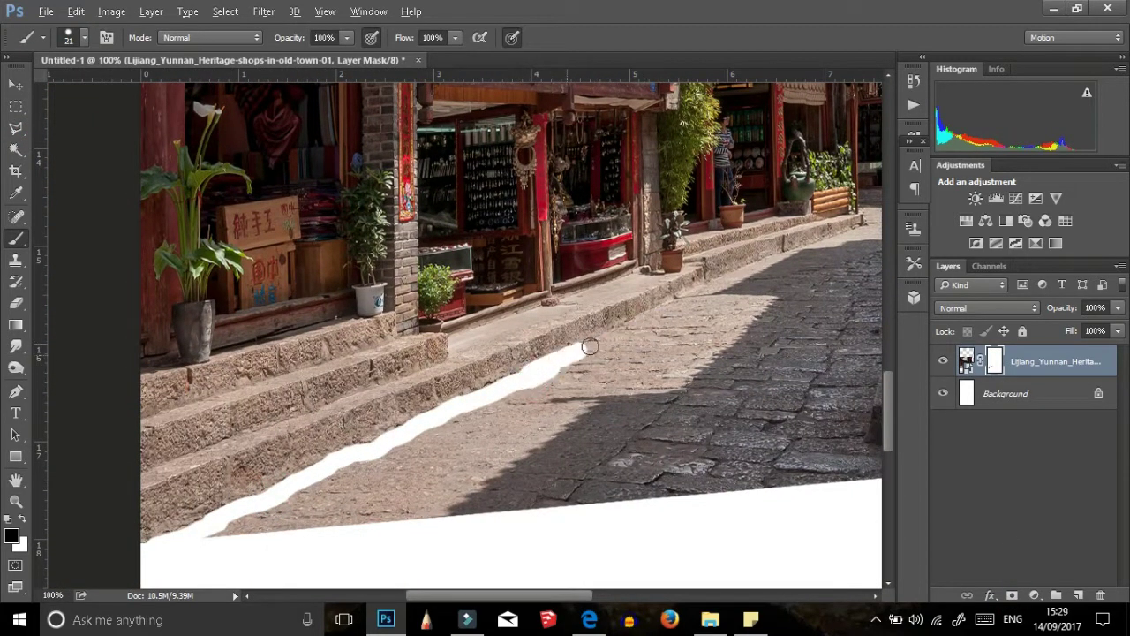
drag(711, 441, 397, 546)
drag(240, 562, 506, 457)
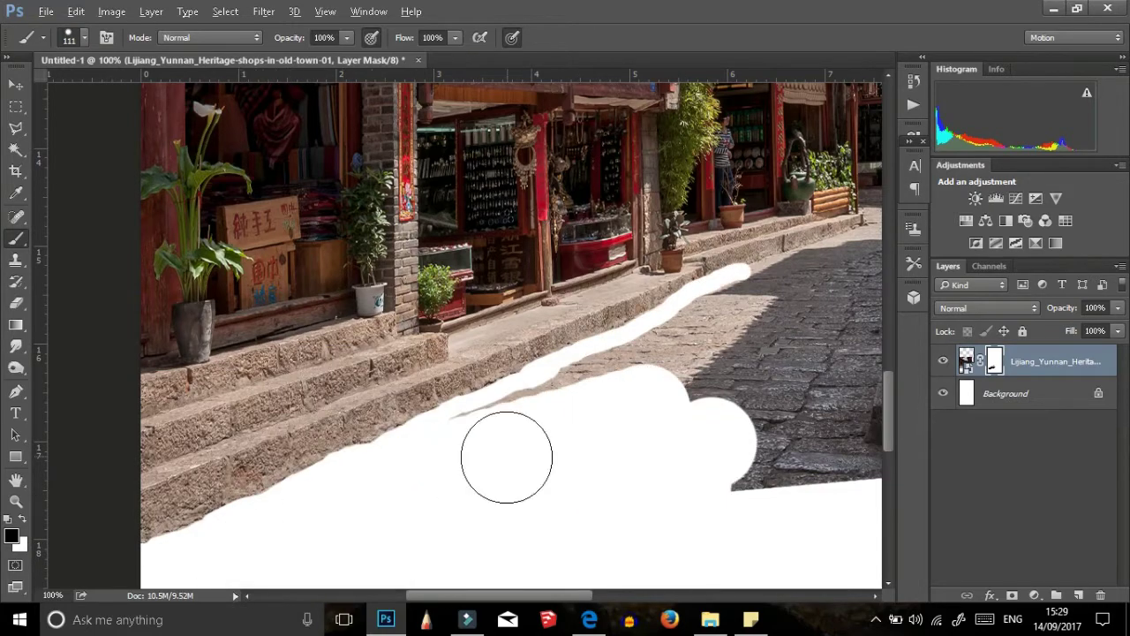
drag(823, 438, 403, 517)
drag(461, 373, 358, 410)
mouse_move(302, 512)
mouse_down()
mouse_move(527, 328)
mouse_move(590, 486)
mouse_up()
Step: Swap foreground and background colours, set the brush size to 10, and zoom in on the rooftops
key(x)
right_click(491, 346)
text(10)
key(Return)
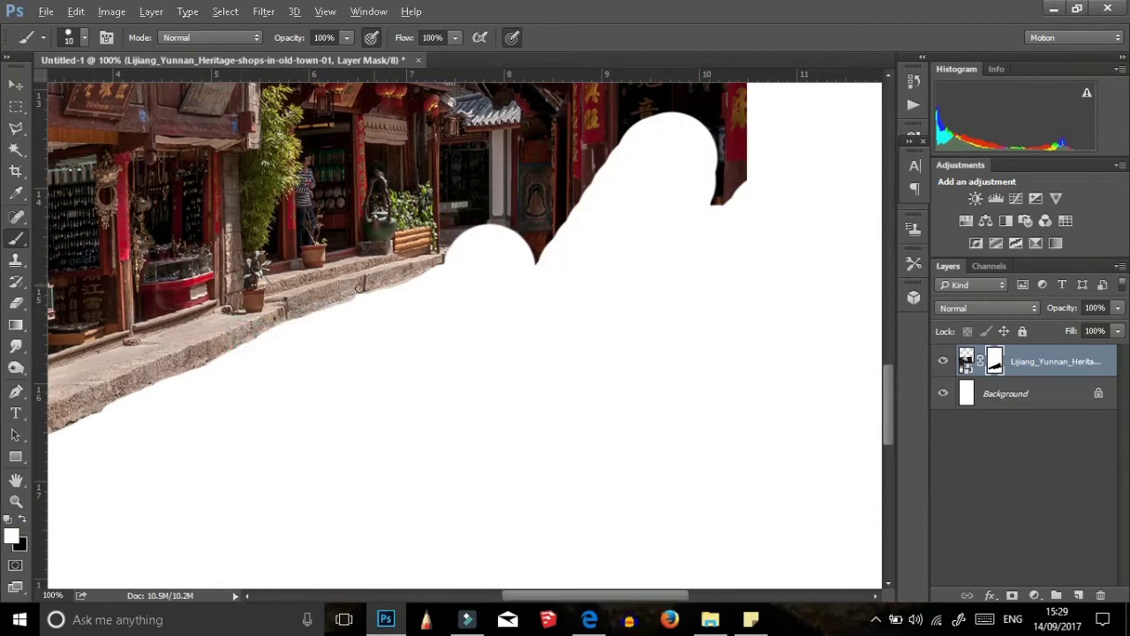
scroll(548, 396, up, 5)
key(ctrl+plus)
key(ctrl+plus)
Step: Trace the left building's roofline with the Polygonal Lasso
key(l)
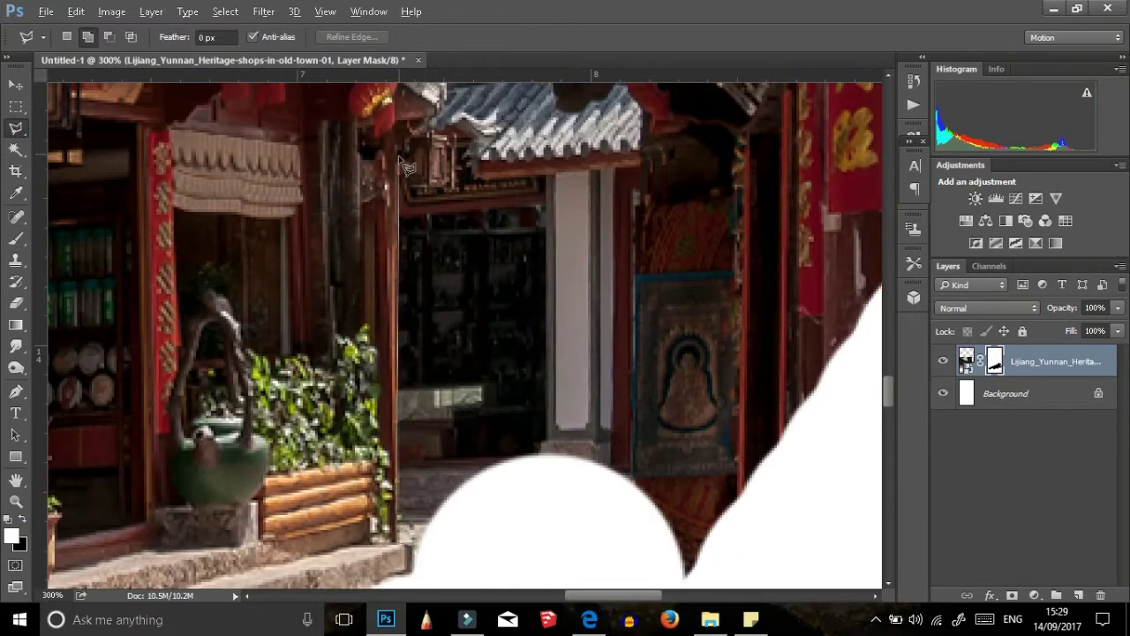
scroll(401, 161, up, 4)
click(400, 330)
click(451, 226)
scroll(428, 408, up, 6)
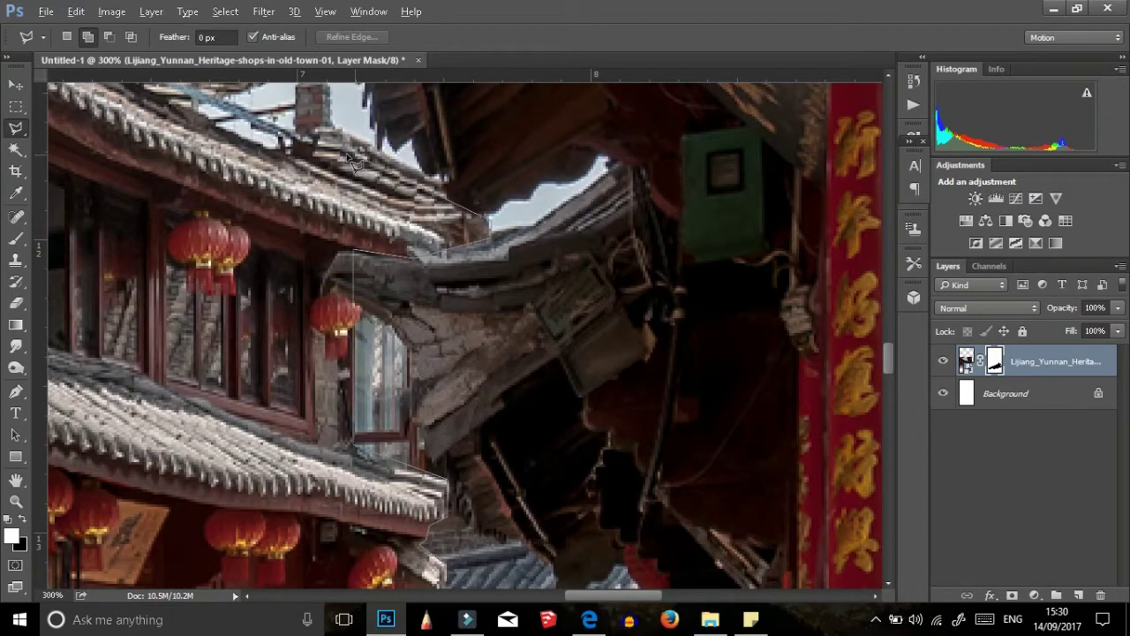
mouse_move(353, 164)
mouse_down()
mouse_move(526, 369)
mouse_move(788, 483)
mouse_up()
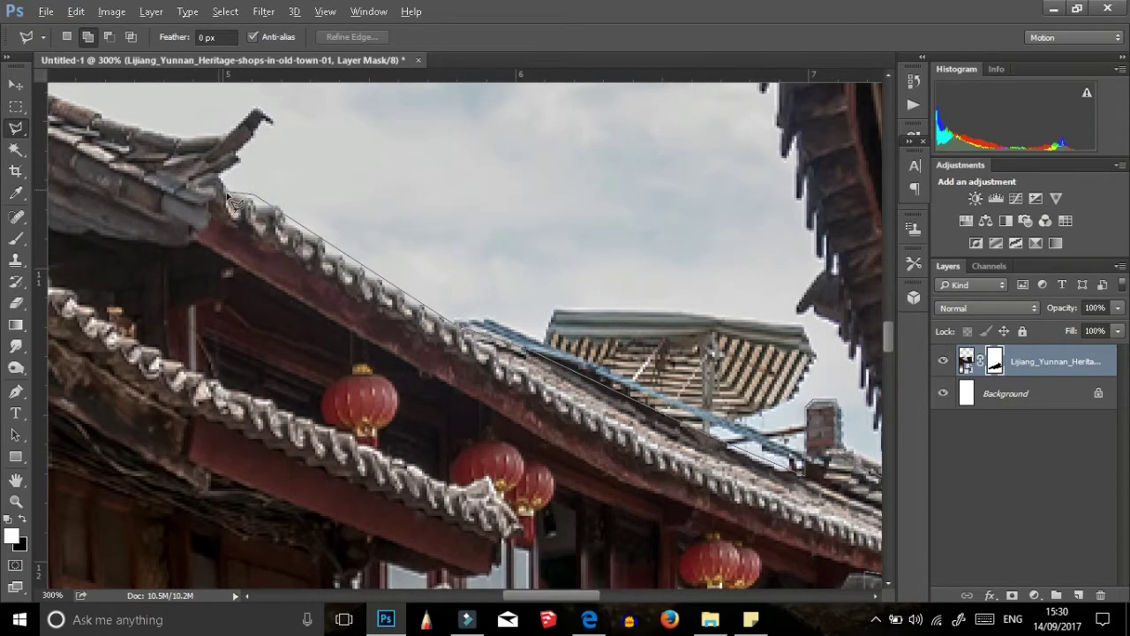
drag(234, 203, 141, 294)
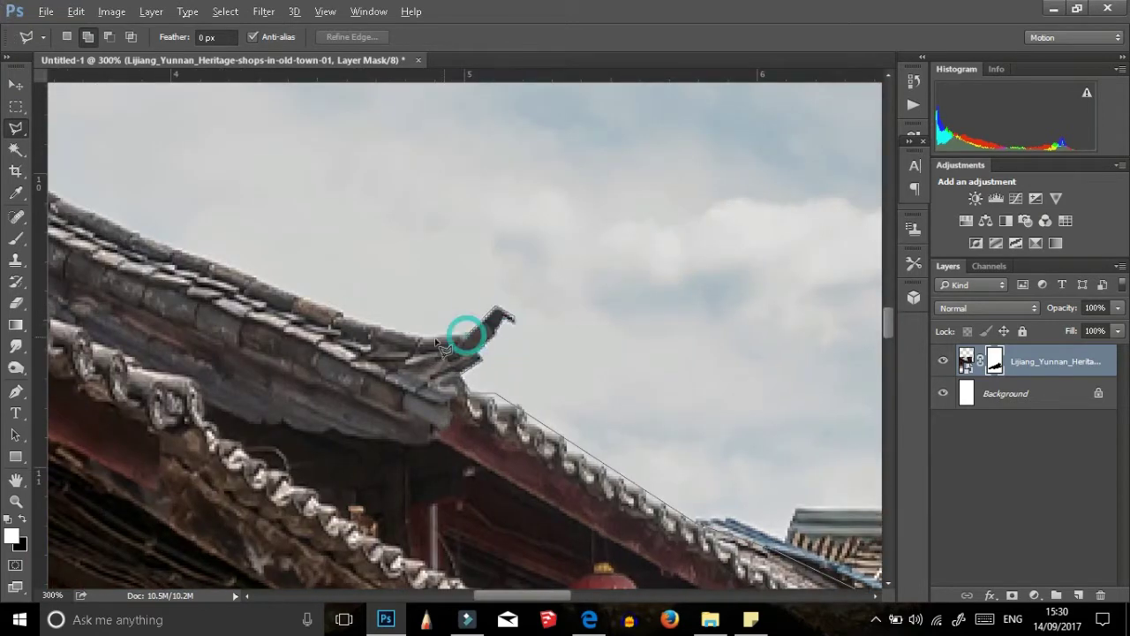
mouse_move(442, 344)
mouse_down()
mouse_move(503, 318)
mouse_move(432, 365)
mouse_up()
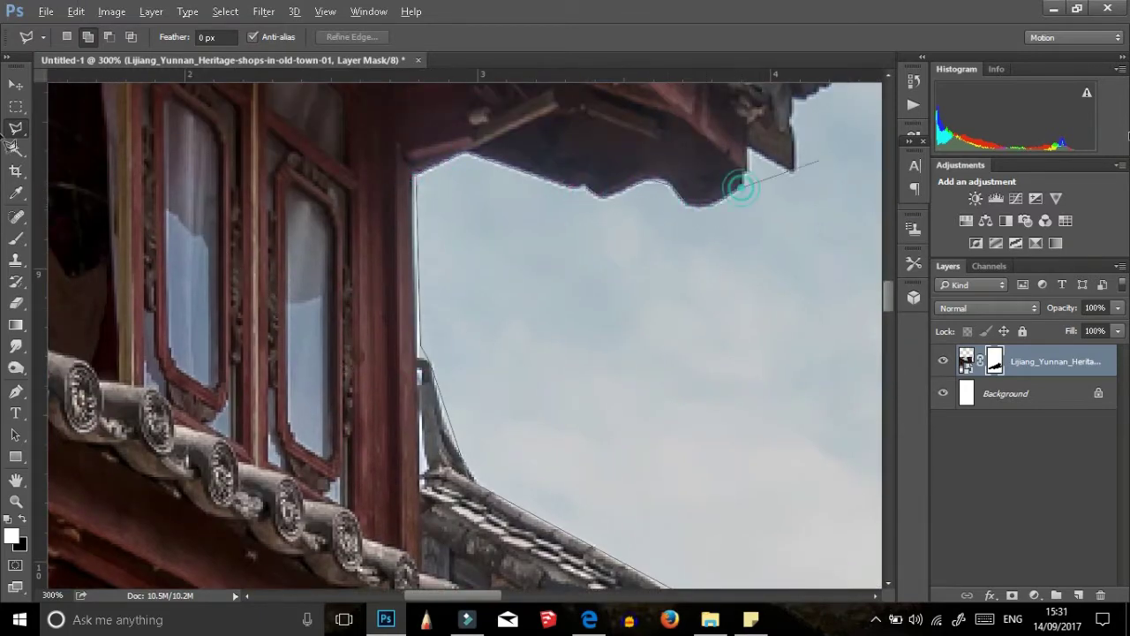
drag(742, 187, 410, 369)
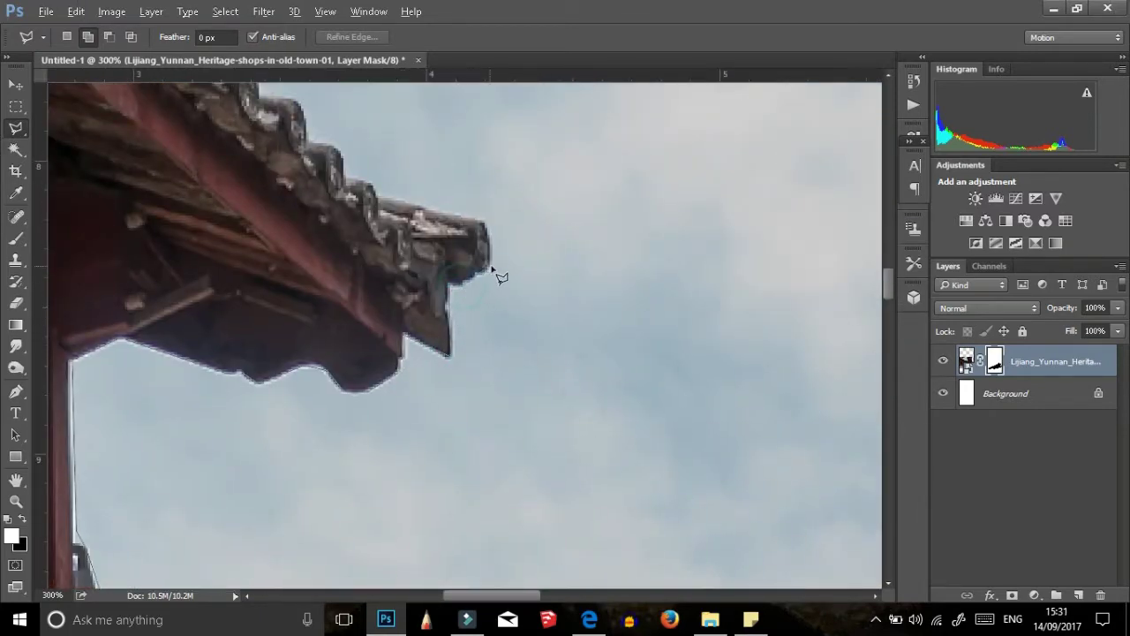
drag(461, 237, 346, 467)
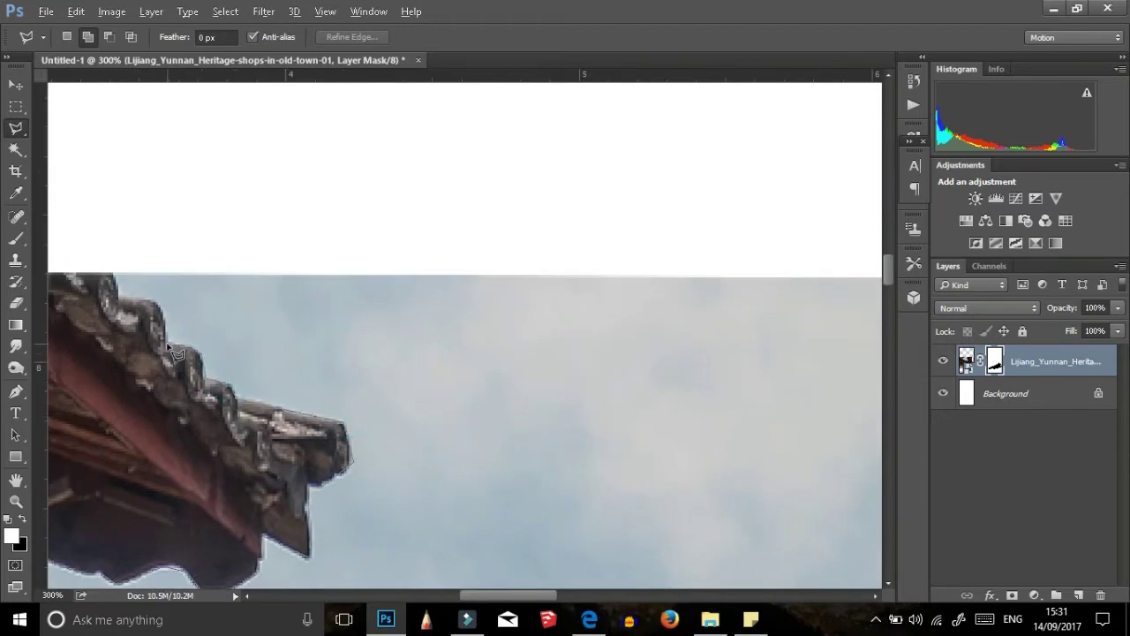
key(ctrl+minus)
key(ctrl+minus)
key(ctrl+minus)
Step: Close the selection around the sky, fill it black on the mask, and deselect
click(446, 125)
click(512, 165)
double_click(526, 344)
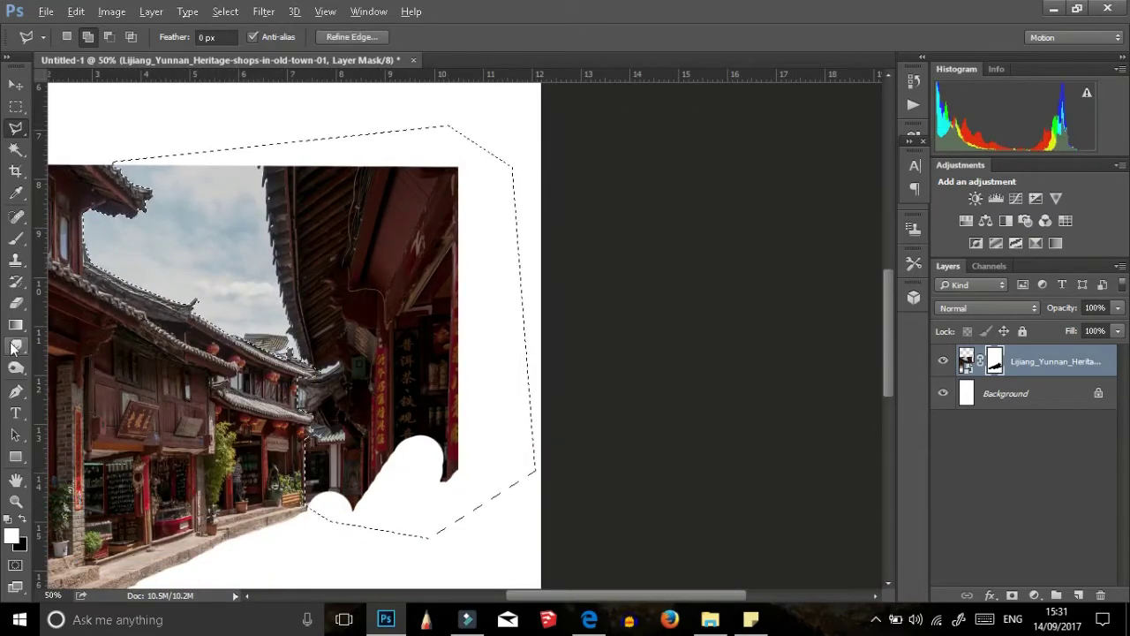
key(b)
right_click(300, 358)
key(Escape)
key(alt+BackSpace)
key(ctrl+d)
key(ctrl+plus)
Step: Lasso the roof piece, lift it upward and rotate it about 10 degrees
key(l)
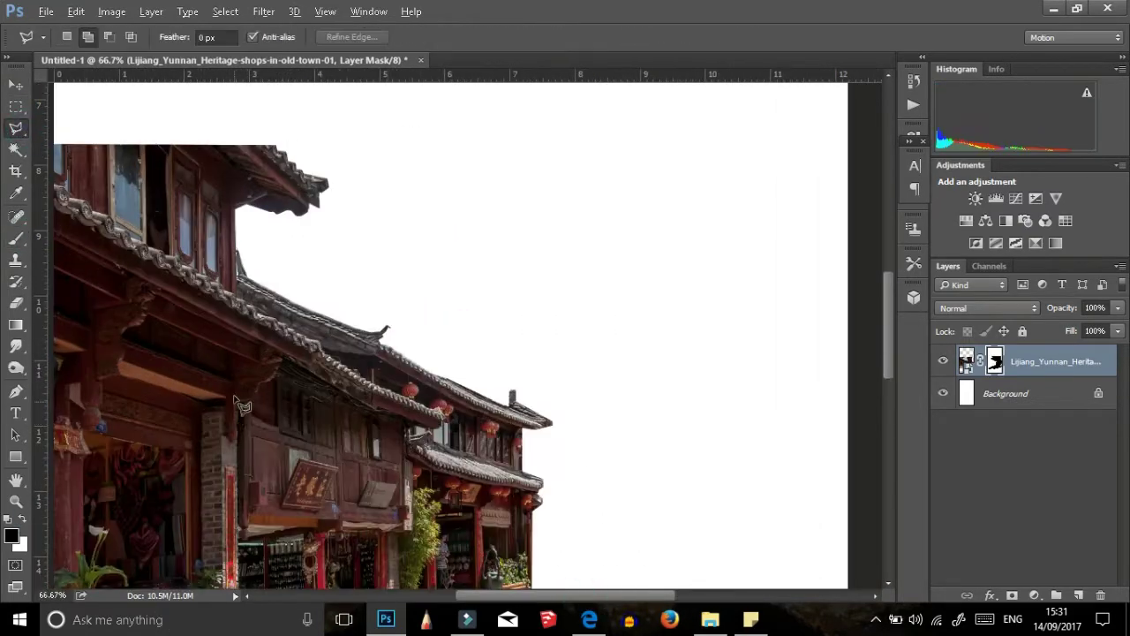
scroll(196, 300, left, 3)
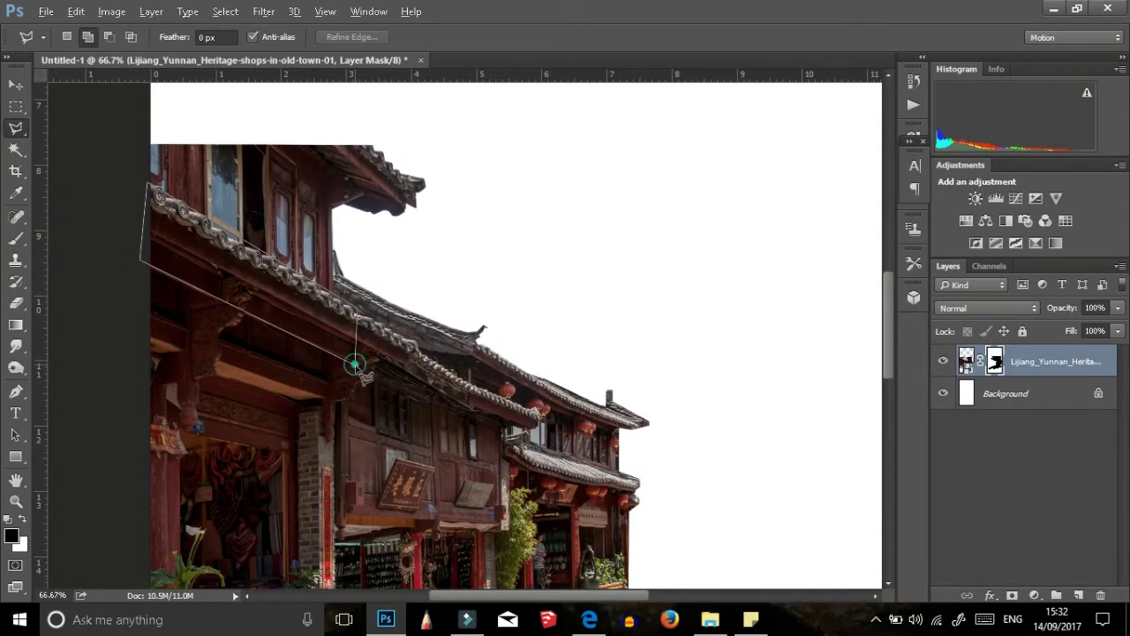
double_click(355, 362)
key(v)
drag(251, 291, 256, 203)
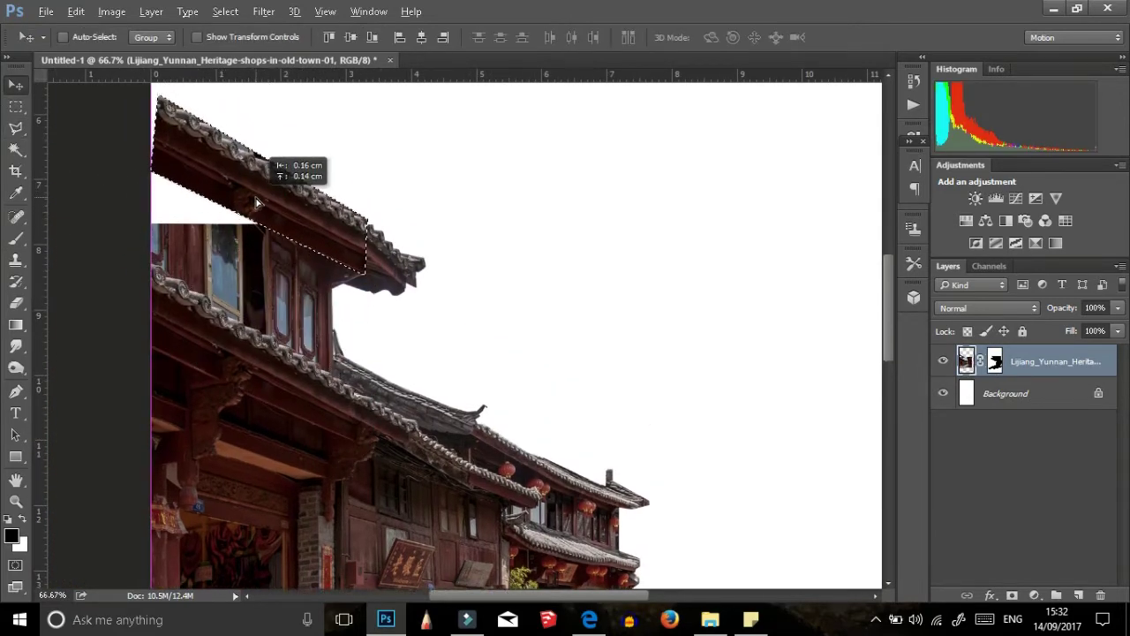
key(ctrl+t)
drag(152, 105, 158, 120)
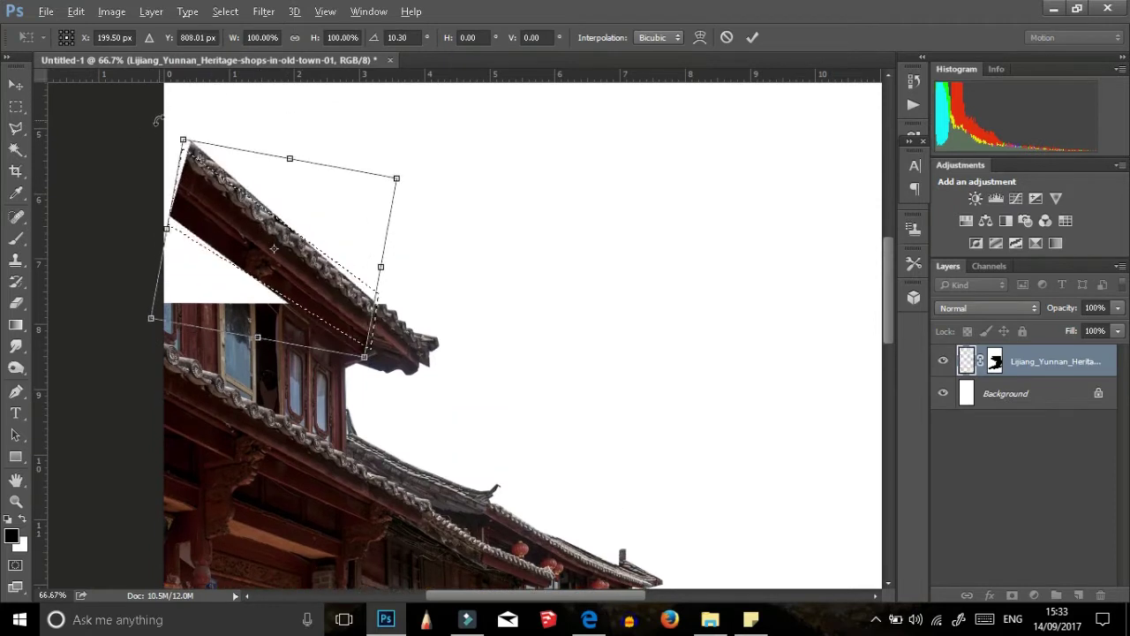
key(Return)
Step: Lasso the window section, move it up and to the left, then deselect
scroll(294, 421, down, 1)
key(l)
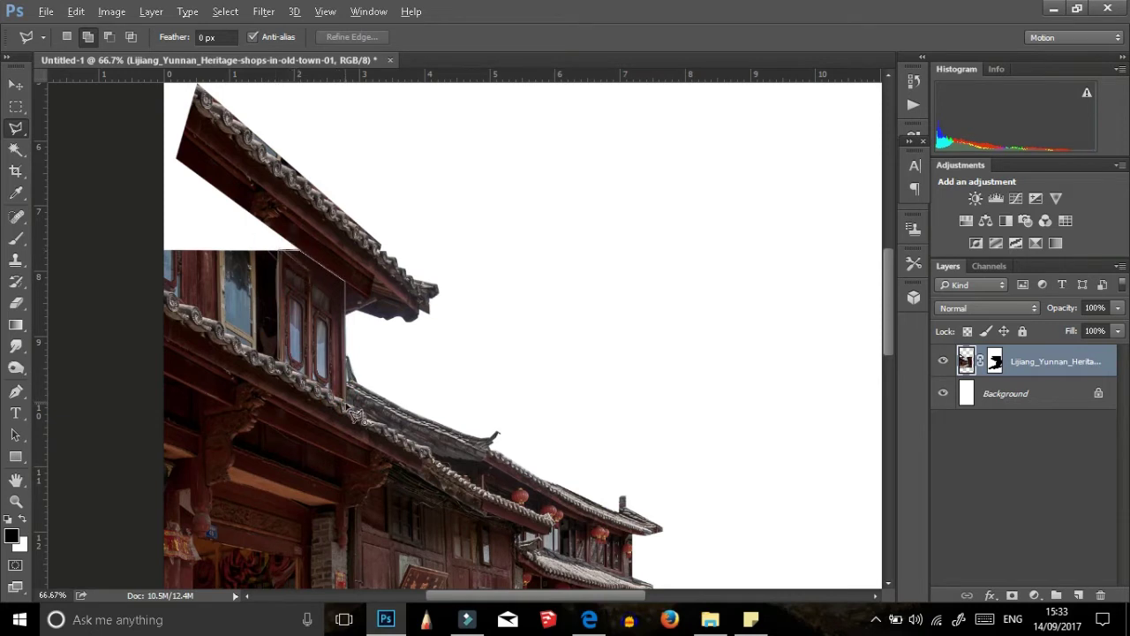
double_click(355, 415)
drag(305, 318, 181, 225)
scroll(229, 294, up, 1)
key(v)
key(ctrl+d)
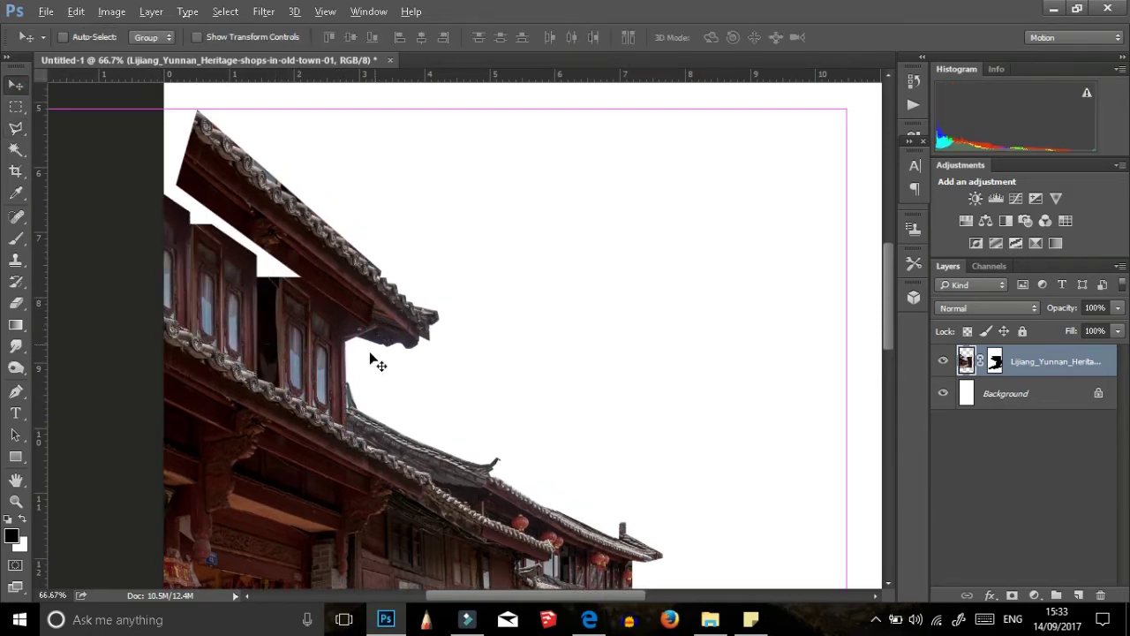
scroll(370, 357, up, 1)
Step: Select the lower roof strip and move it up, cancelling its attempted rotation
key(l)
scroll(326, 543, down, 4)
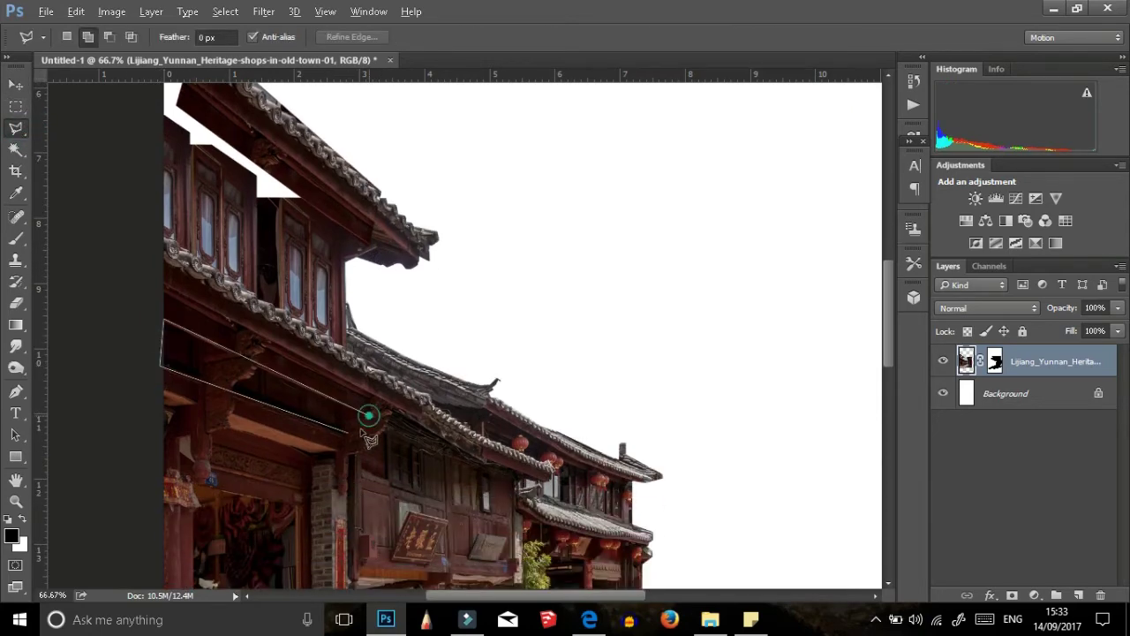
click(18, 85)
drag(291, 376, 274, 168)
key(ctrl+t)
scroll(353, 265, up, 4)
drag(365, 277, 381, 261)
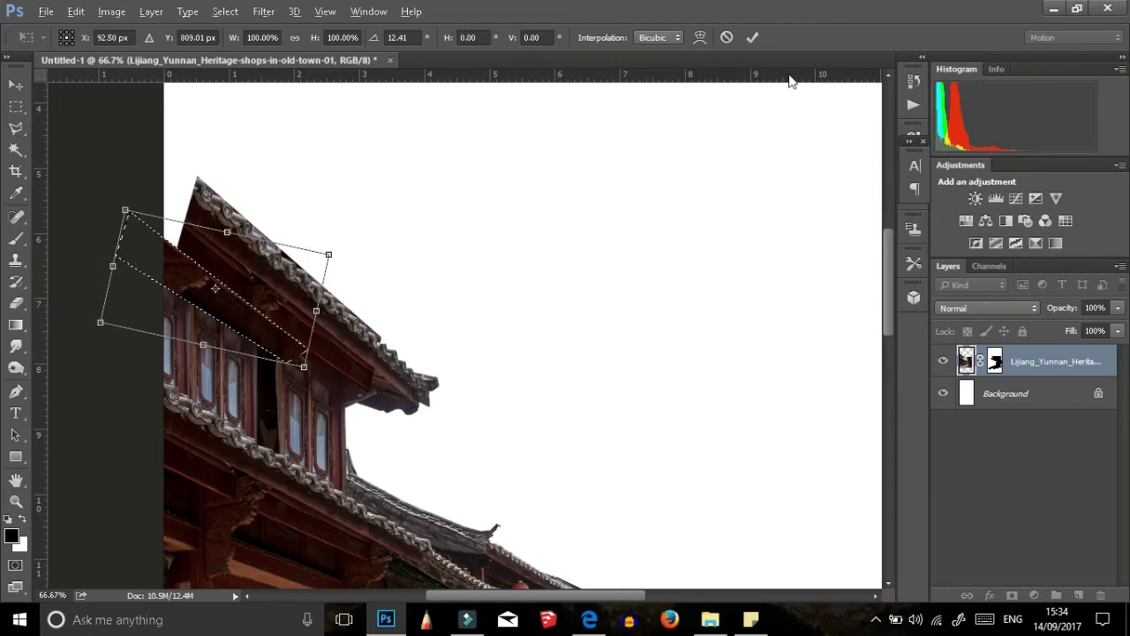
click(726, 37)
Step: Choose the Clone Stamp tool rather than the Pattern Stamp
scroll(530, 415, down, 3)
scroll(472, 381, up, 1)
click(16, 259)
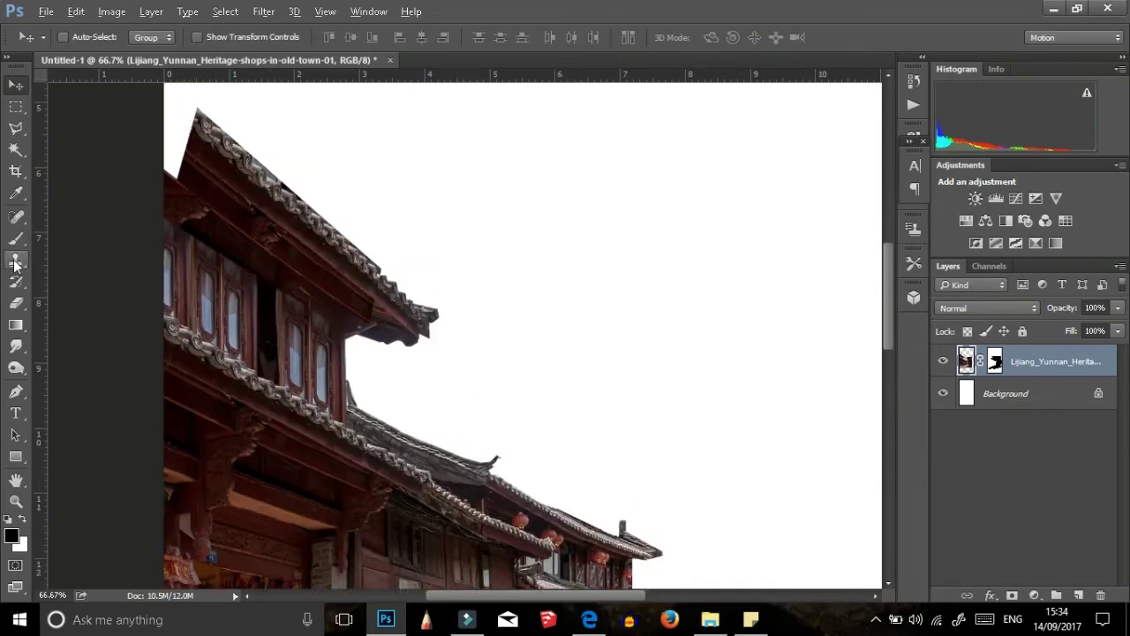
click(100, 273)
Step: Set the Clone Stamp brush size to 27
key(shift+s)
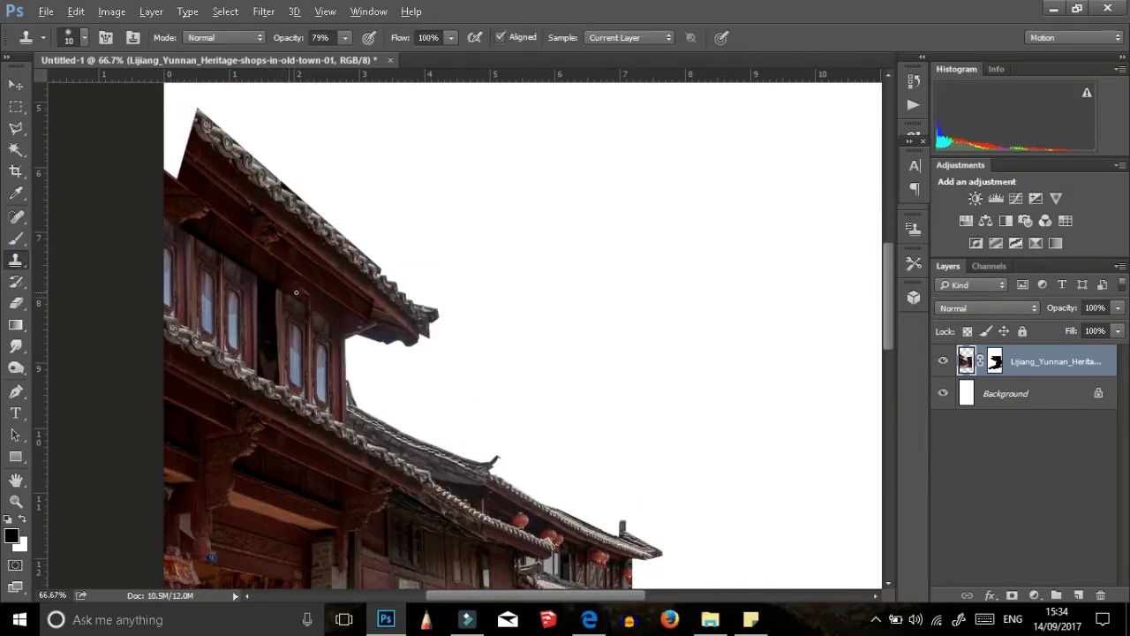
right_click(265, 298)
drag(389, 327, 373, 328)
key(Return)
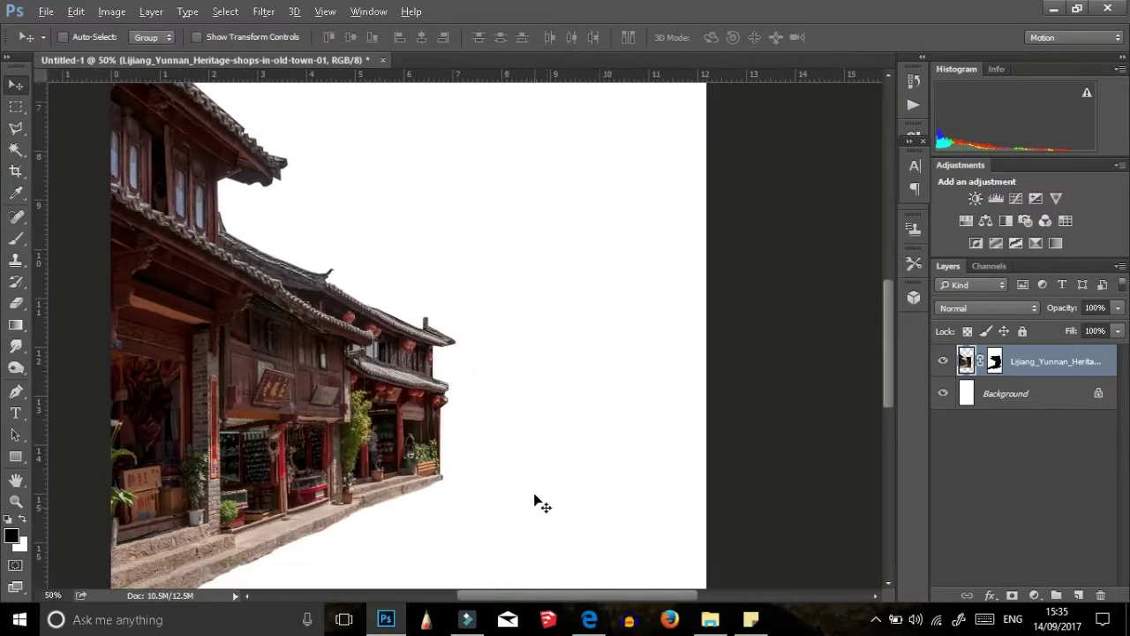
Step: Stretch and skew the perspective grid wider to match the street
key(ctrl+t)
drag(664, 336, 833, 336)
mouse_move(266, 336)
mouse_down()
mouse_move(216, 316)
mouse_move(265, 318)
mouse_move(197, 304)
mouse_up()
drag(829, 339, 777, 353)
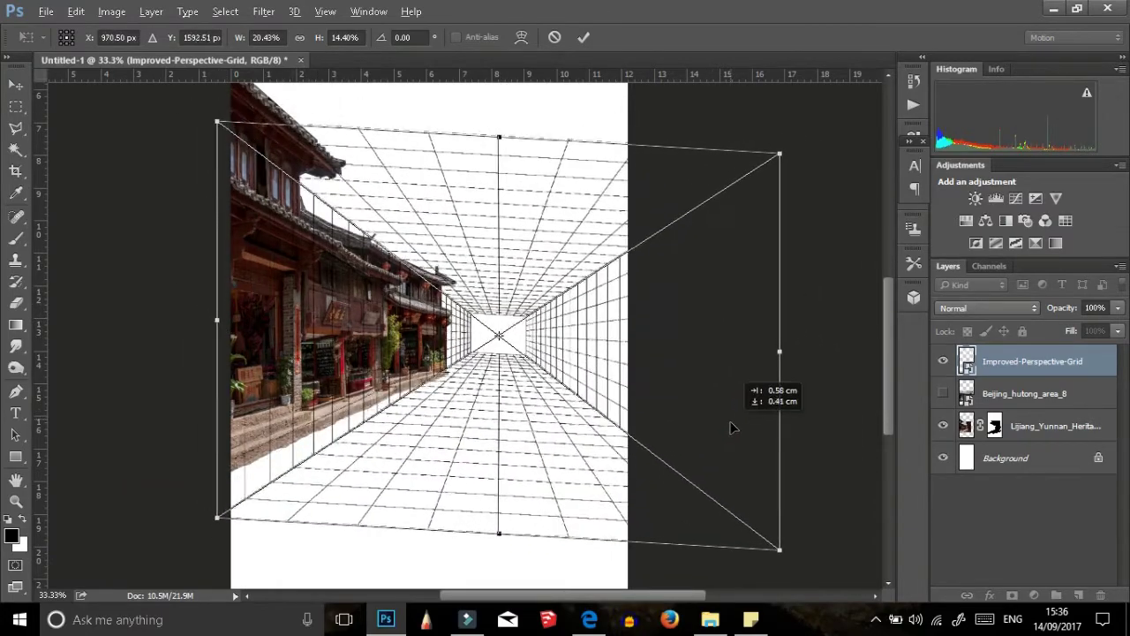
key(Return)
Step: Move the Lijiang layer above the grid, tilt it about −4°, and show the Beijing hutong layer
key(ctrl+t)
click(574, 38)
drag(1108, 363, 1042, 442)
click(1051, 393)
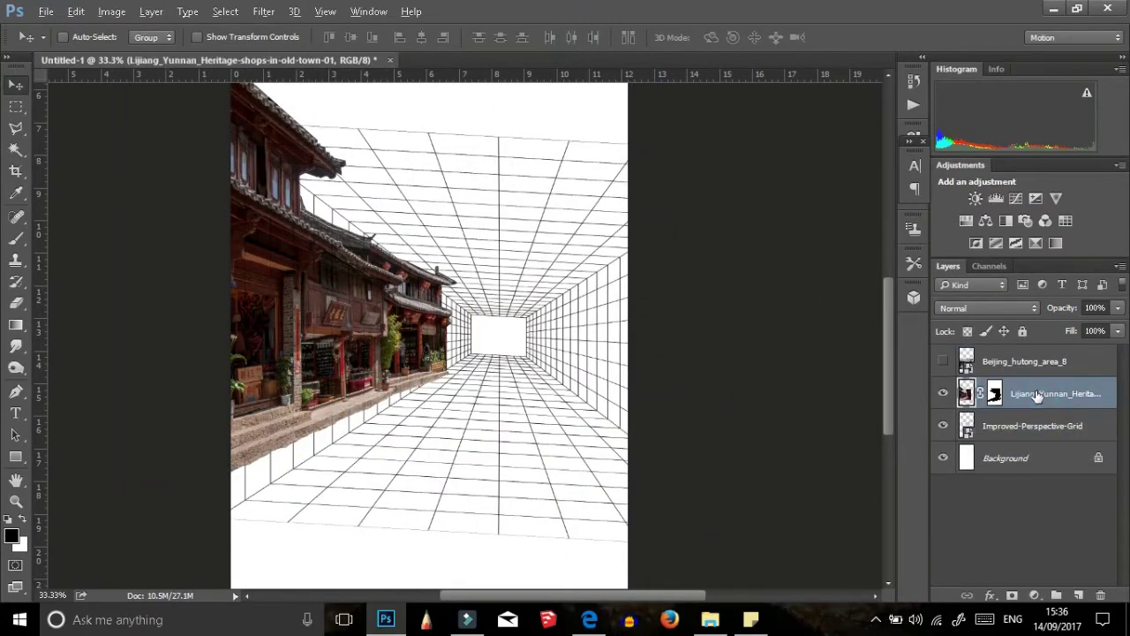
key(ctrl+t)
mouse_move(99, 283)
mouse_down()
mouse_move(99, 300)
mouse_move(126, 304)
mouse_up()
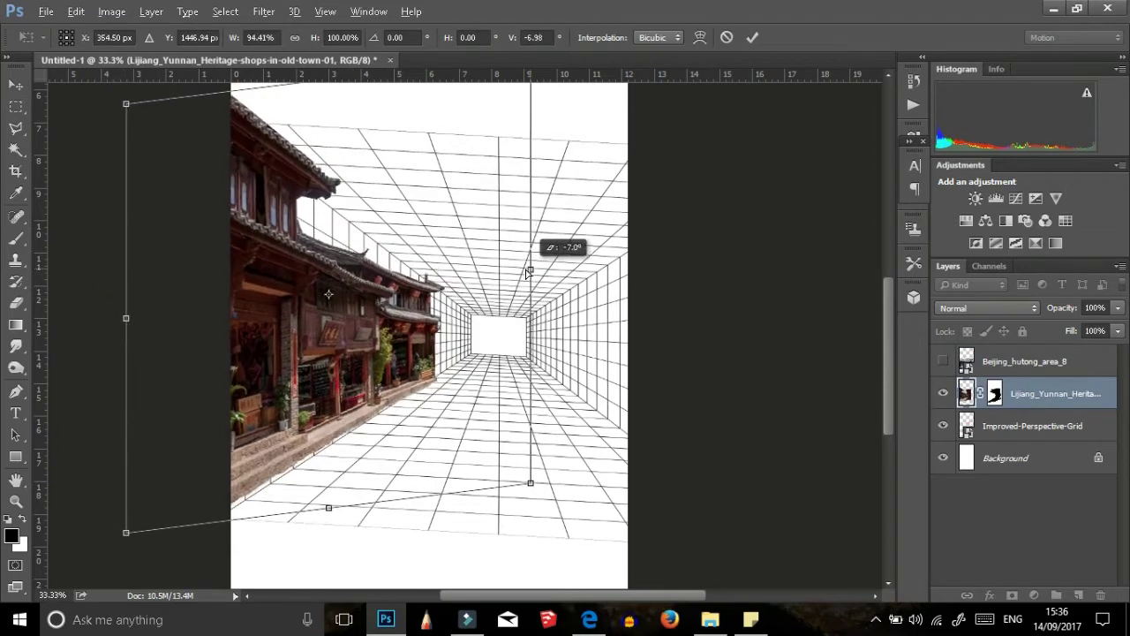
click(752, 37)
click(943, 361)
key(ctrl+plus)
key(ctrl+plus)
key(ctrl+plus)
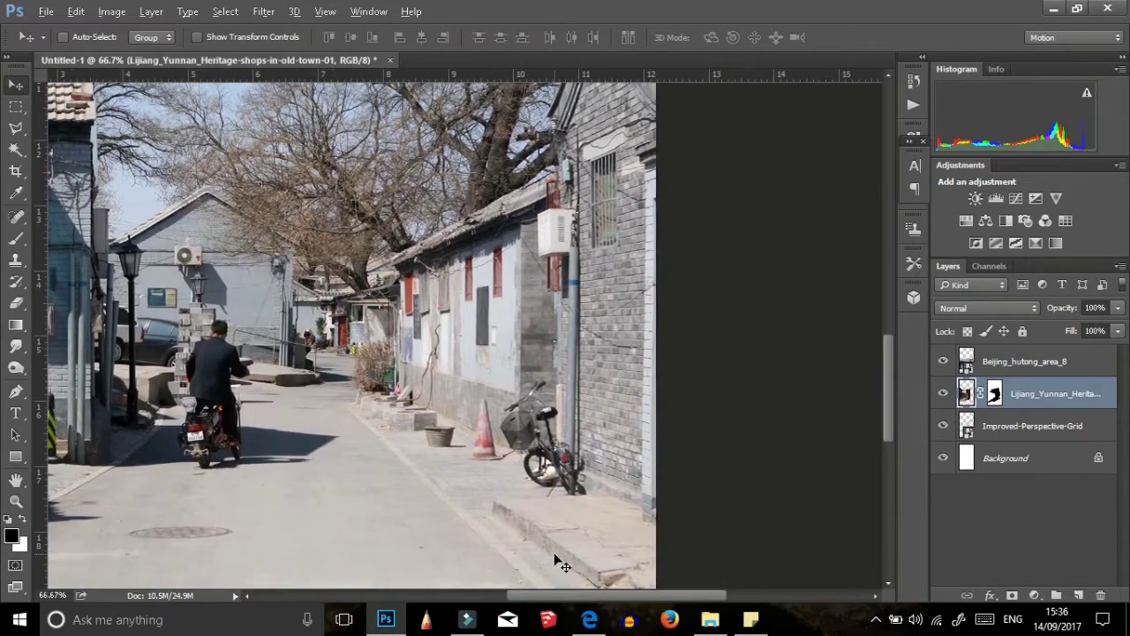
Step: Select the hutong photo's right-hand wall and pavement and mask the layer to it
key(l)
scroll(626, 525, down, 3)
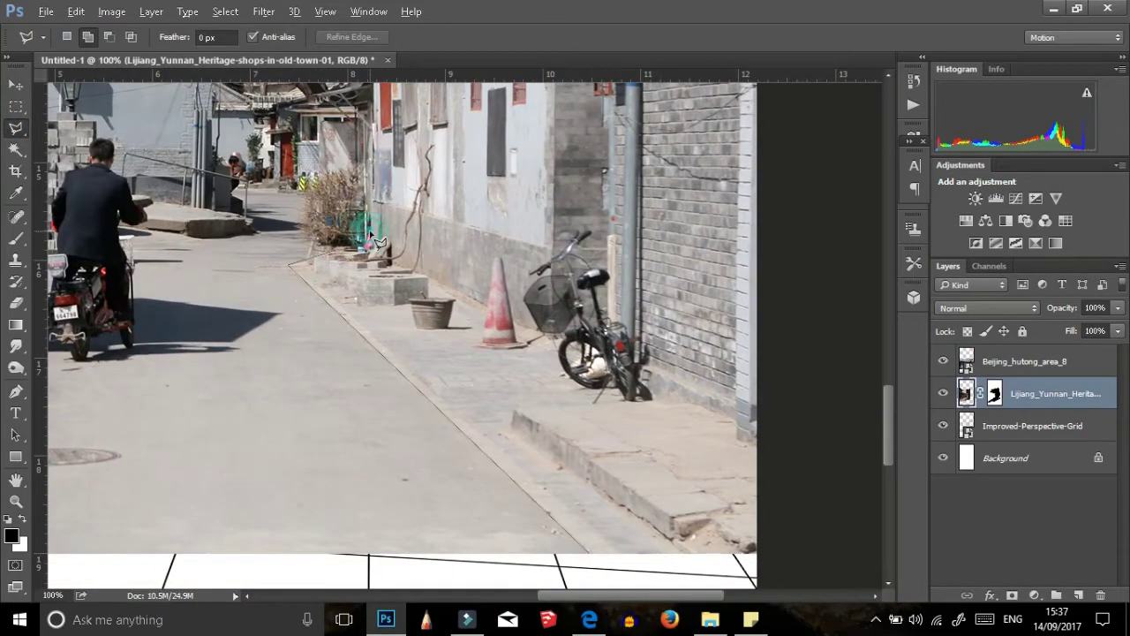
scroll(376, 241, up, 10)
scroll(616, 263, up, 5)
scroll(601, 184, up, 7)
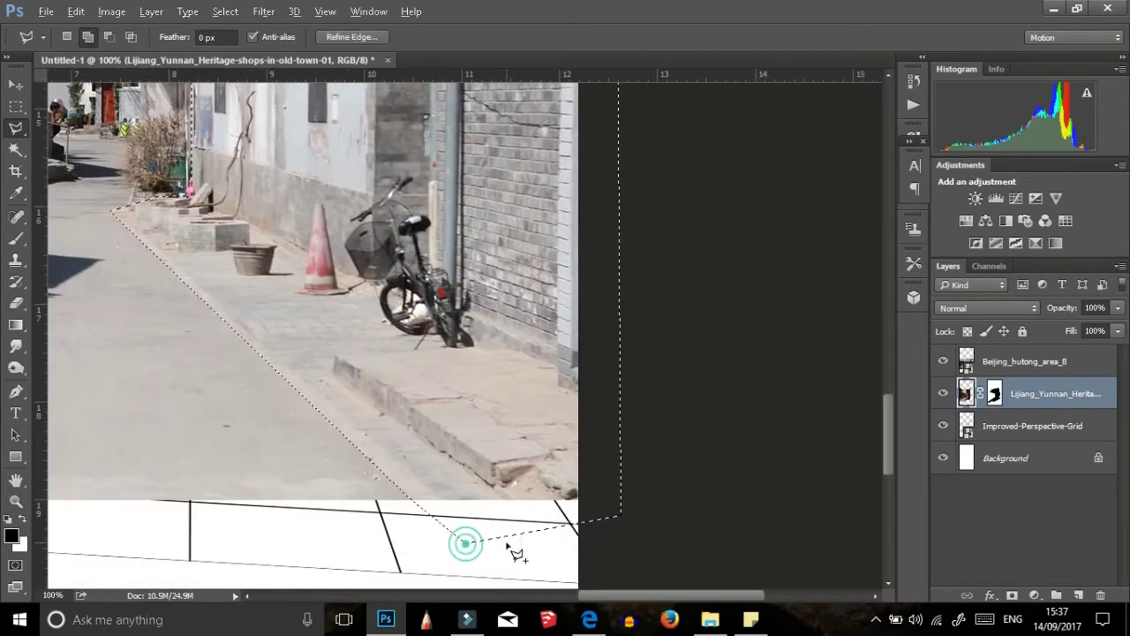
click(461, 537)
click(1024, 361)
click(1012, 595)
Step: Scale the hutong photo down, tilt it to about 3.9°, and move it onto the grid's right side
key(v)
key(ctrl+minus)
key(ctrl+minus)
key(ctrl+minus)
drag(551, 265, 516, 283)
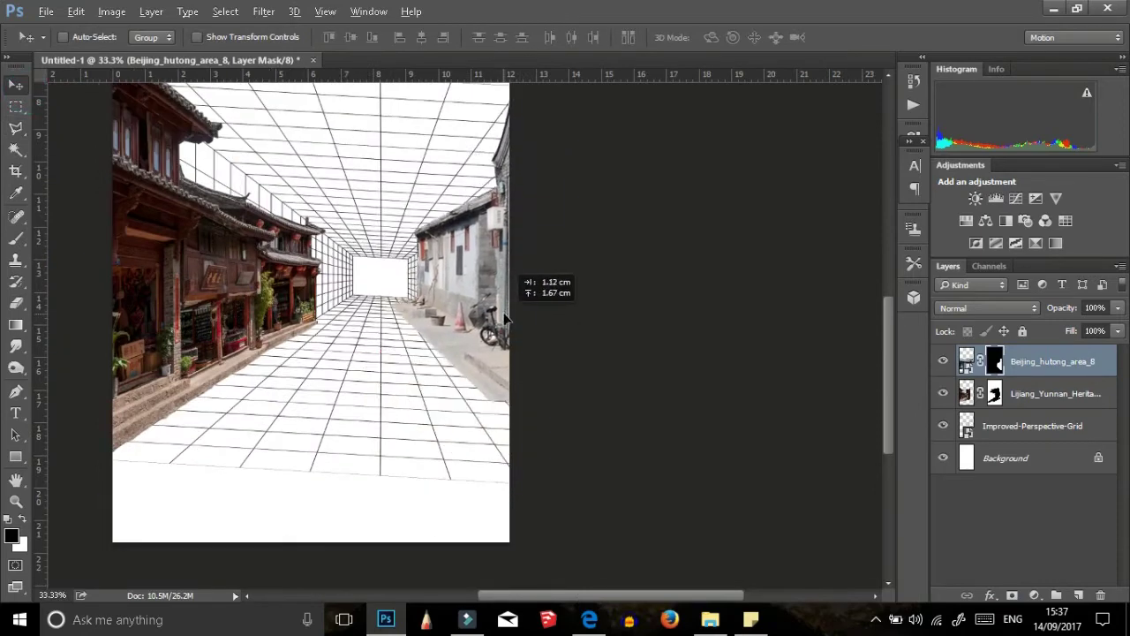
drag(133, 264, 152, 258)
click(753, 37)
key(ctrl+t)
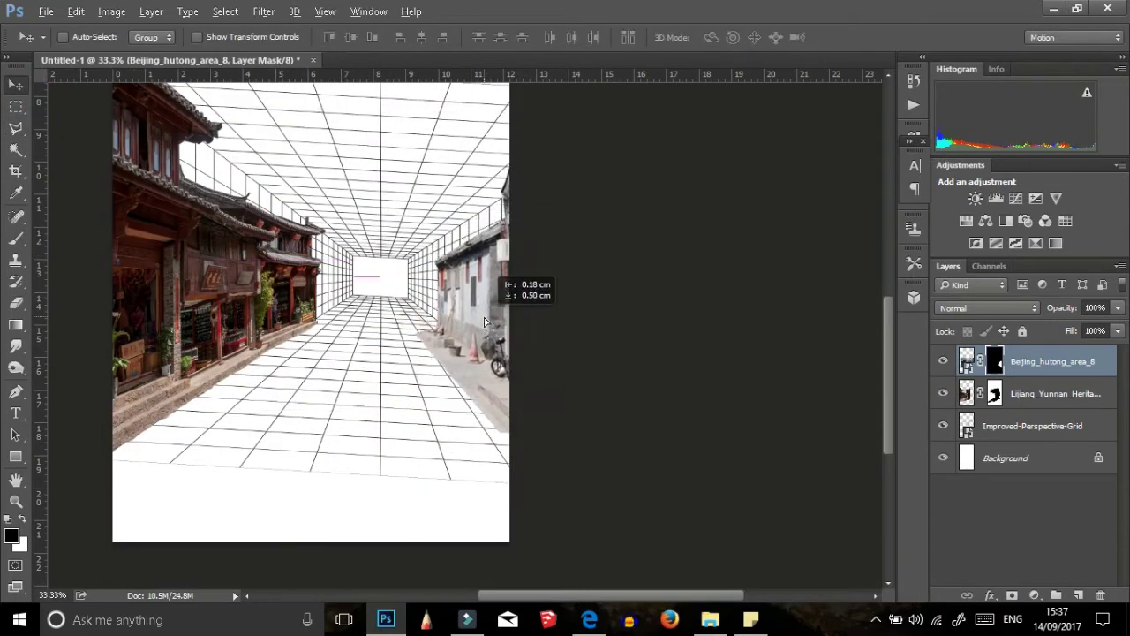
drag(517, 286, 542, 295)
drag(179, 270, 189, 274)
key(Return)
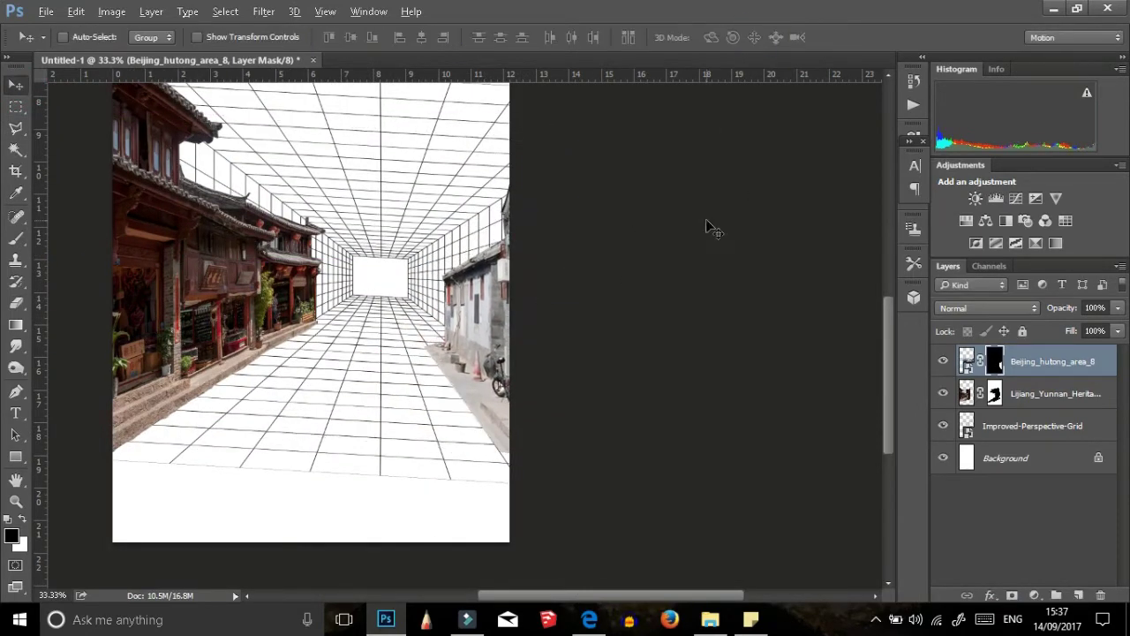
drag(441, 403, 452, 393)
Step: Outline the Šolta stone houses along their base with a selection
key(ctrl+t)
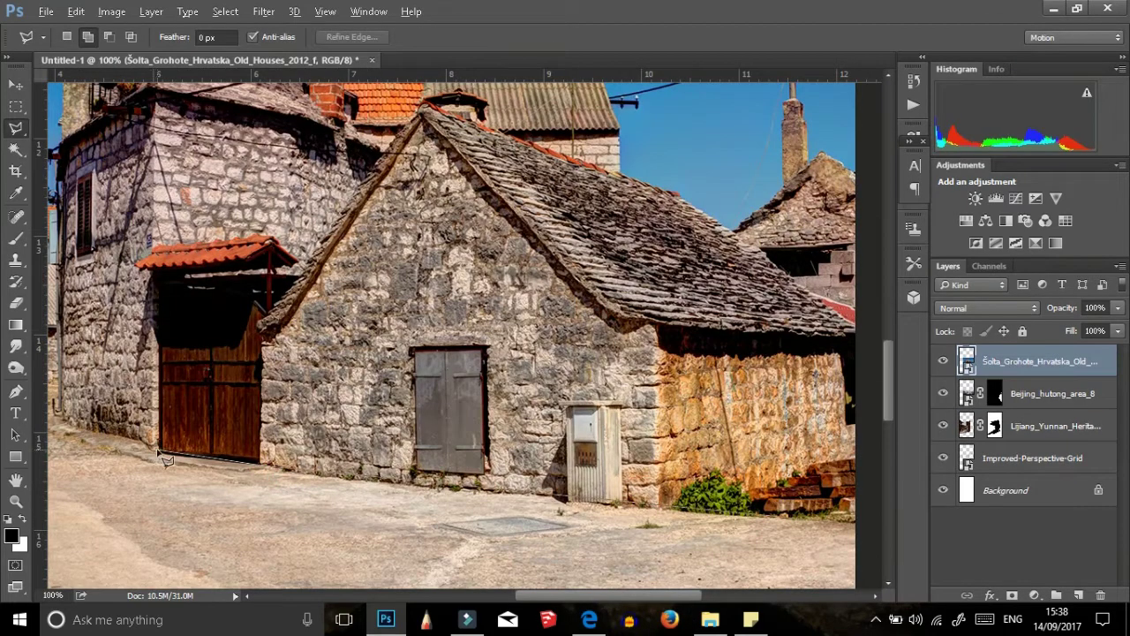
scroll(186, 446, left, 3)
click(187, 269)
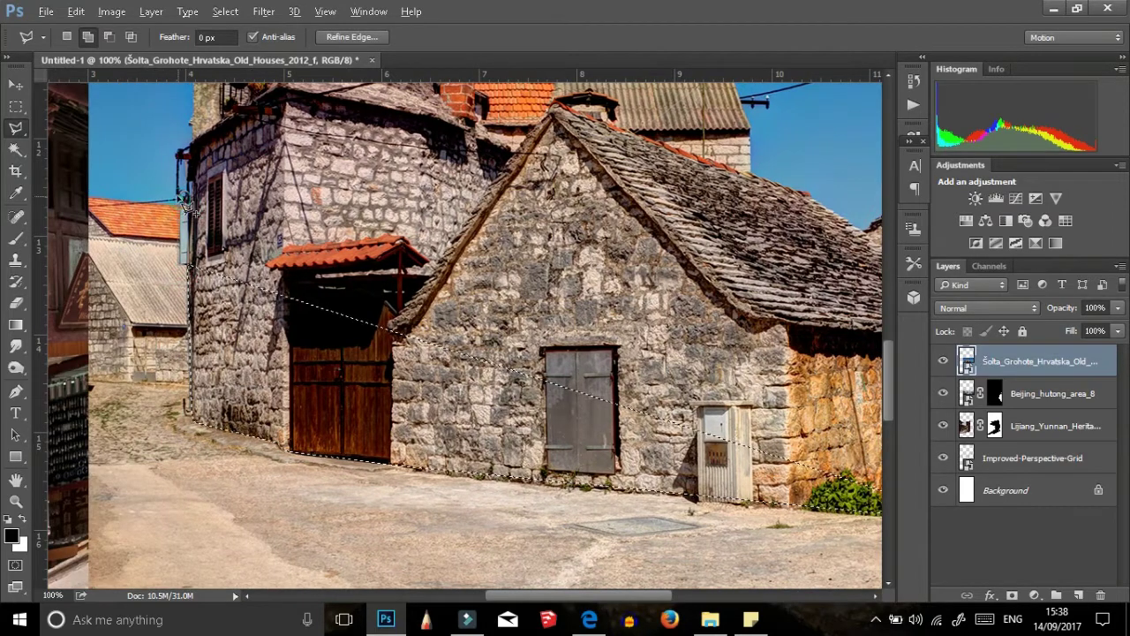
scroll(188, 208, up, 4)
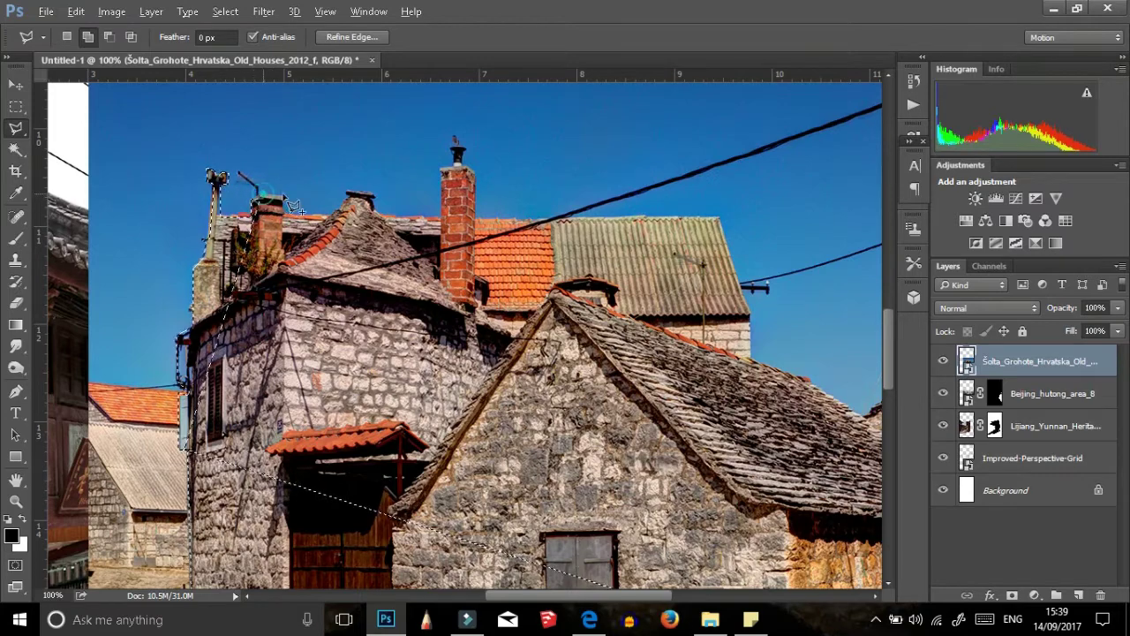
scroll(294, 205, up, 1)
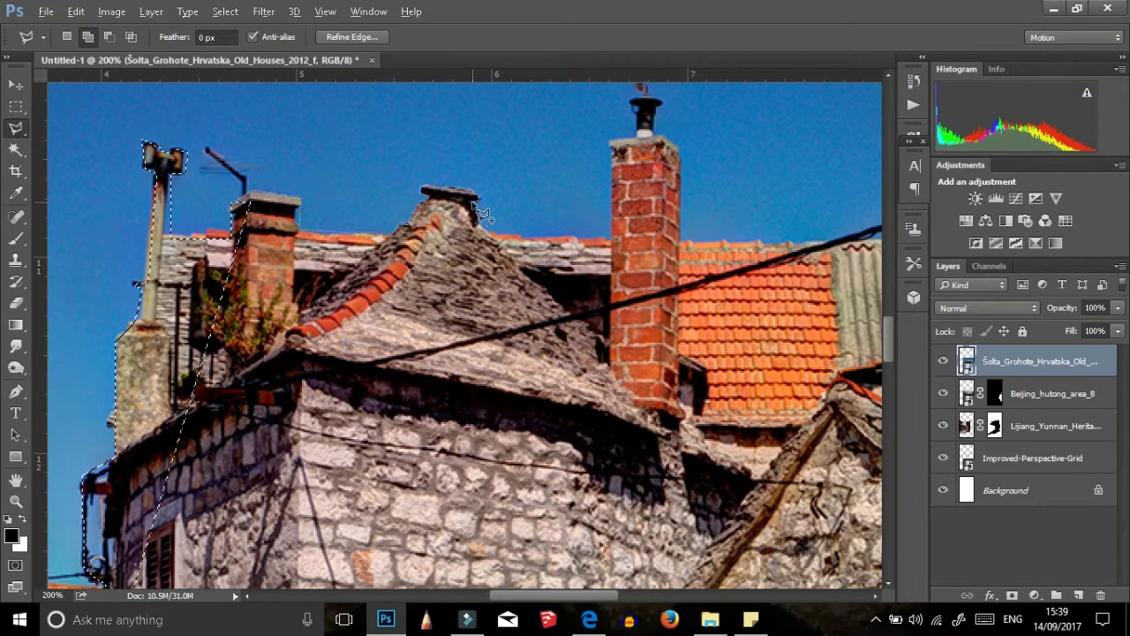
scroll(693, 210, right, 5)
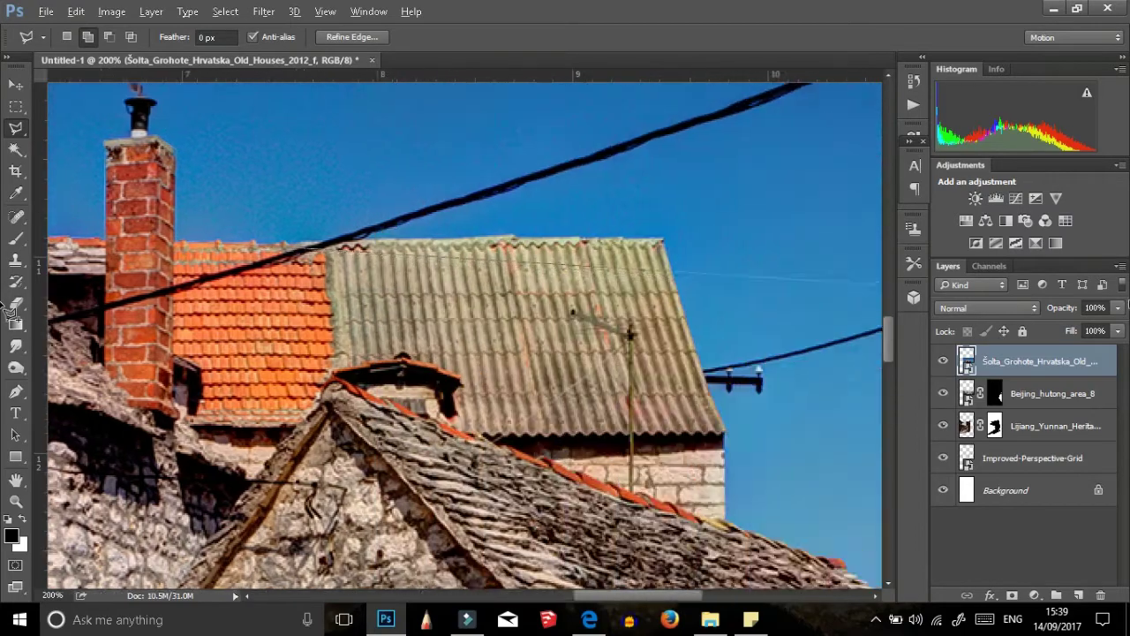
scroll(618, 265, right, 3)
scroll(499, 366, down, 3)
scroll(466, 306, right, 5)
scroll(465, 306, down, 3)
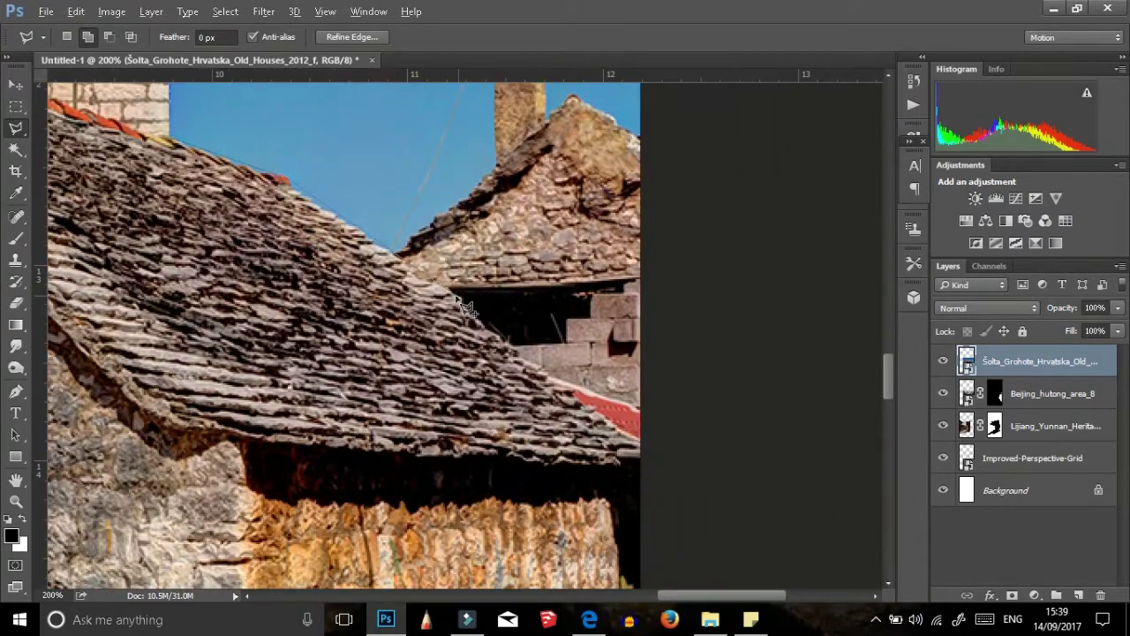
scroll(653, 455, down, 5)
scroll(653, 455, left, 1)
scroll(653, 455, down, 2)
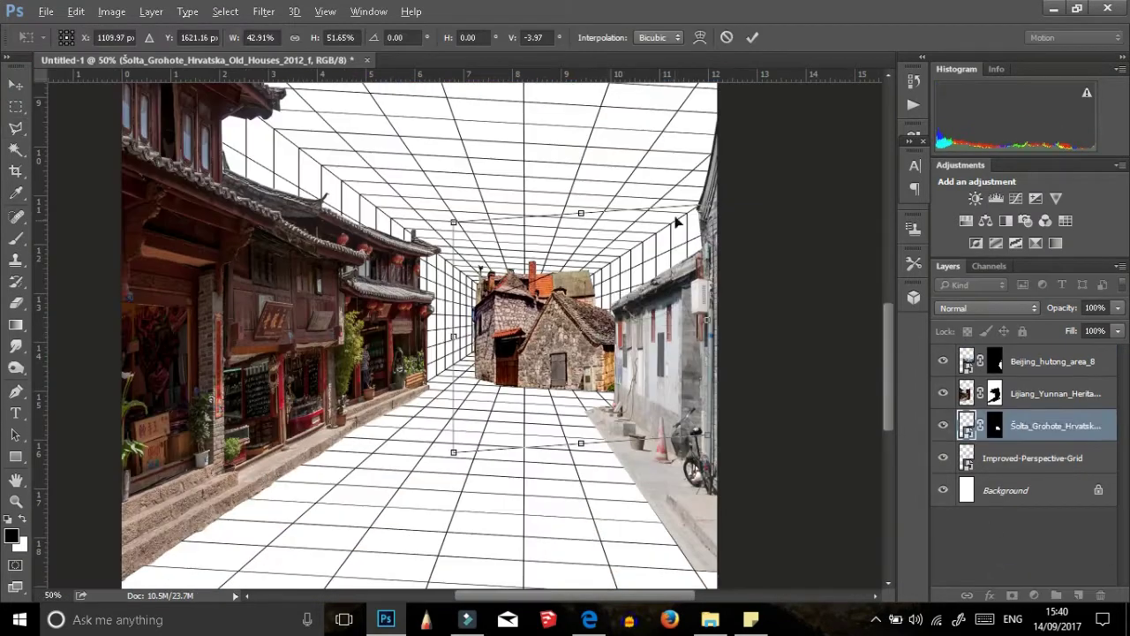
Step: Shrink the stone houses into the street's far end and move the construction-site photo into the street
mouse_move(657, 265)
mouse_down()
mouse_move(638, 277)
mouse_move(598, 267)
mouse_move(602, 256)
mouse_up()
drag(564, 345, 530, 338)
click(752, 37)
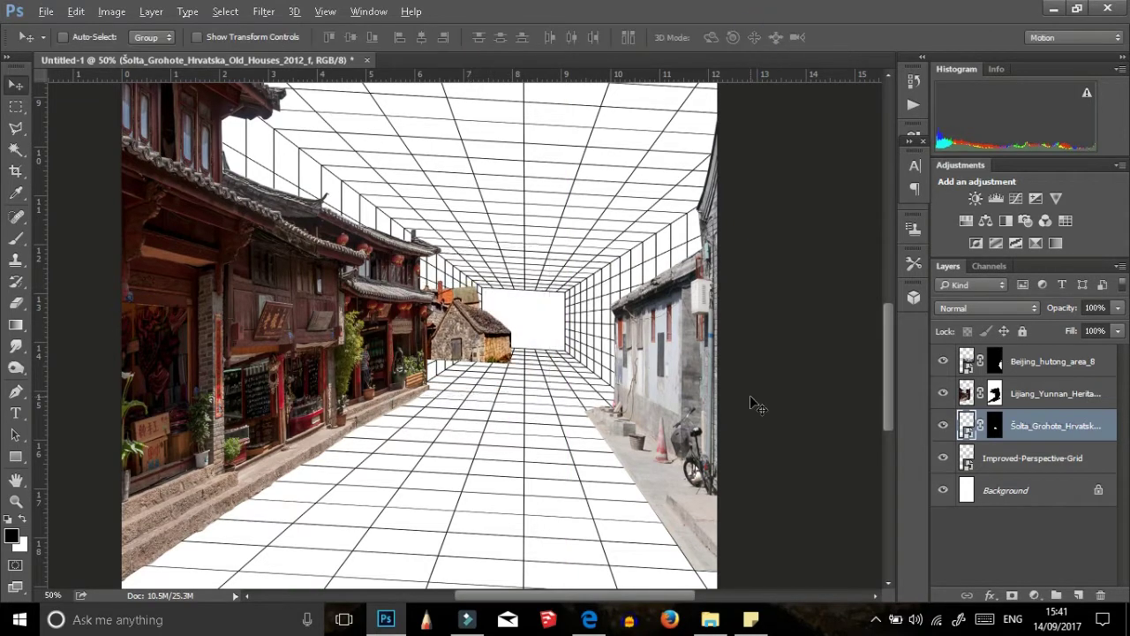
drag(750, 394, 786, 323)
Step: Scale, slightly rotate and position the construction photo in the street, then apply the transform
drag(516, 173, 538, 189)
mouse_move(538, 395)
mouse_down()
mouse_move(565, 405)
mouse_move(552, 414)
mouse_move(559, 430)
mouse_move(565, 415)
mouse_up()
drag(557, 595, 609, 595)
drag(530, 360, 476, 360)
key(Return)
key(ctrl+1)
Step: Brush black on the mask to fade the photo's left edge and hide sky beside the arm
key(b)
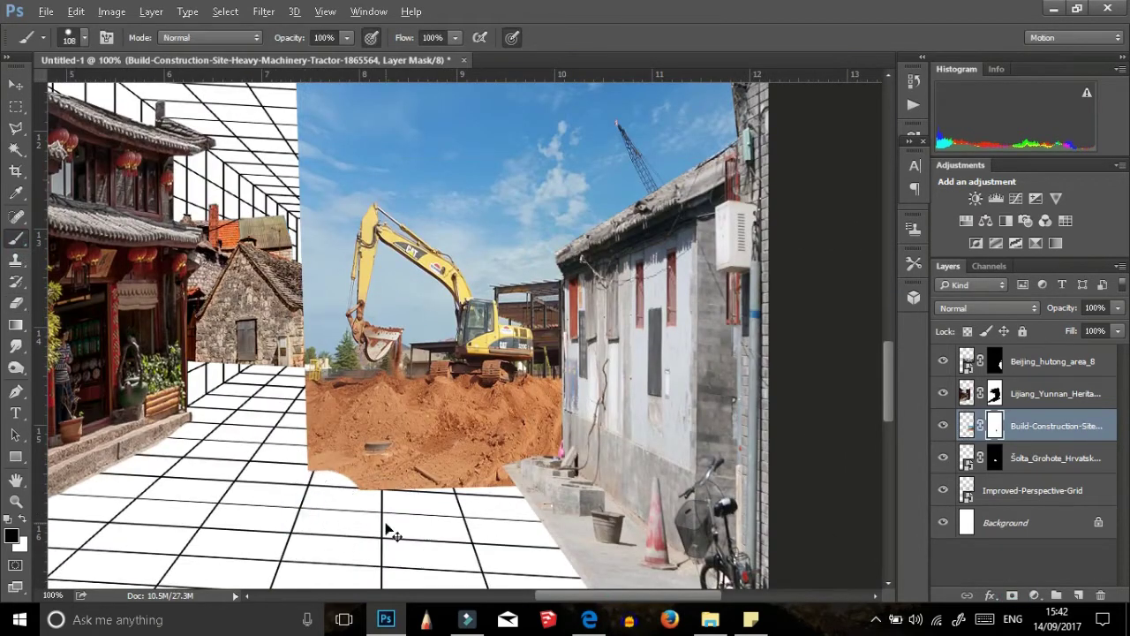
click(913, 81)
right_click(452, 363)
key(Escape)
mouse_move(323, 517)
mouse_down()
mouse_move(309, 335)
mouse_move(334, 133)
mouse_up()
right_click(424, 397)
key(Escape)
key(ctrl+plus)
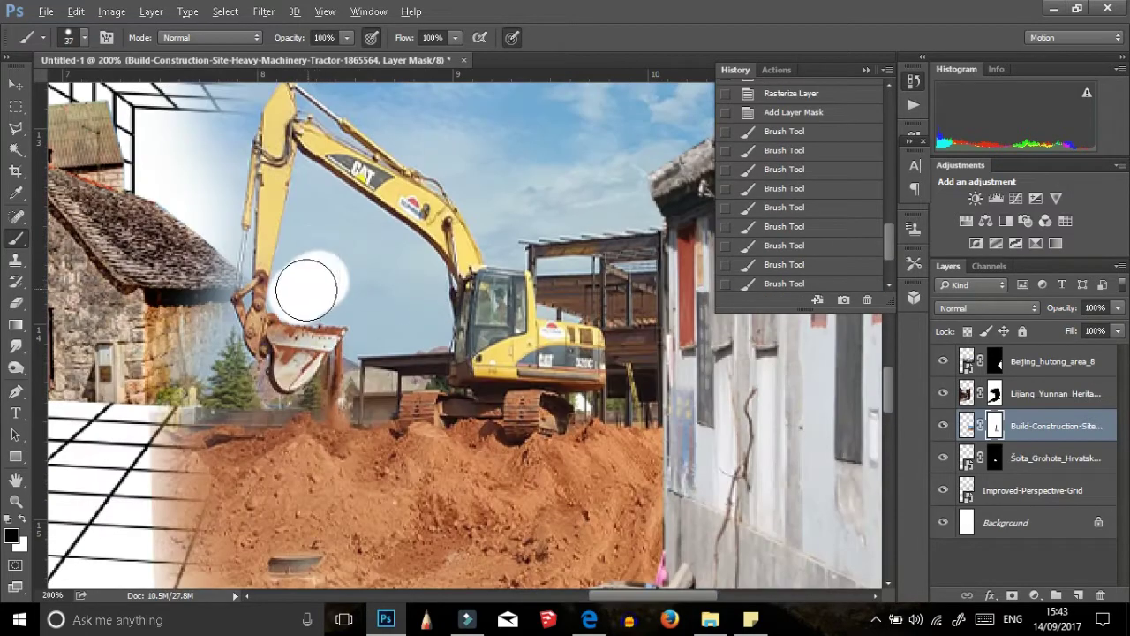
drag(314, 292, 309, 220)
scroll(221, 282, up, 3)
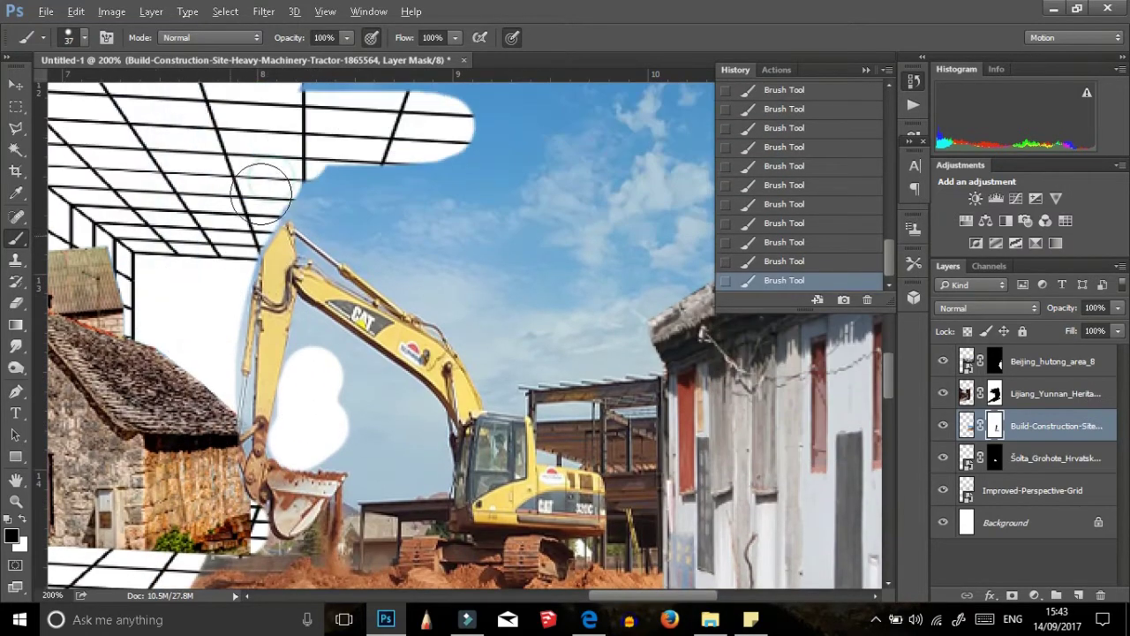
Step: Lasso the sky under the excavator arm and paint it out on the mask
key(l)
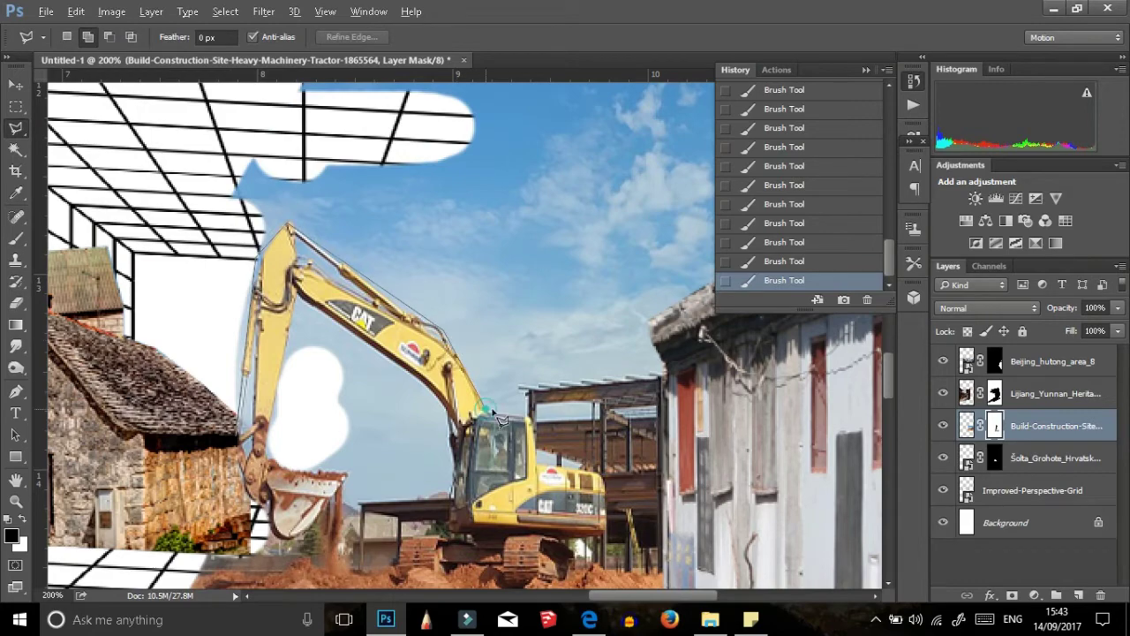
scroll(574, 380, up, 3)
scroll(618, 364, right, 5)
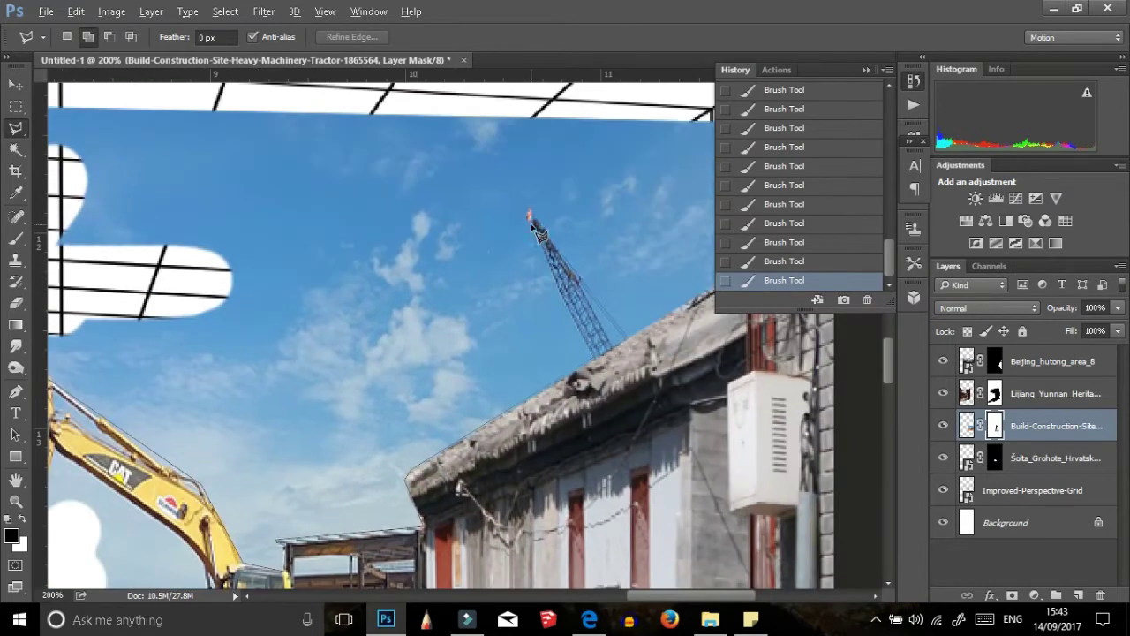
scroll(671, 265, right, 4)
scroll(587, 128, down, 3)
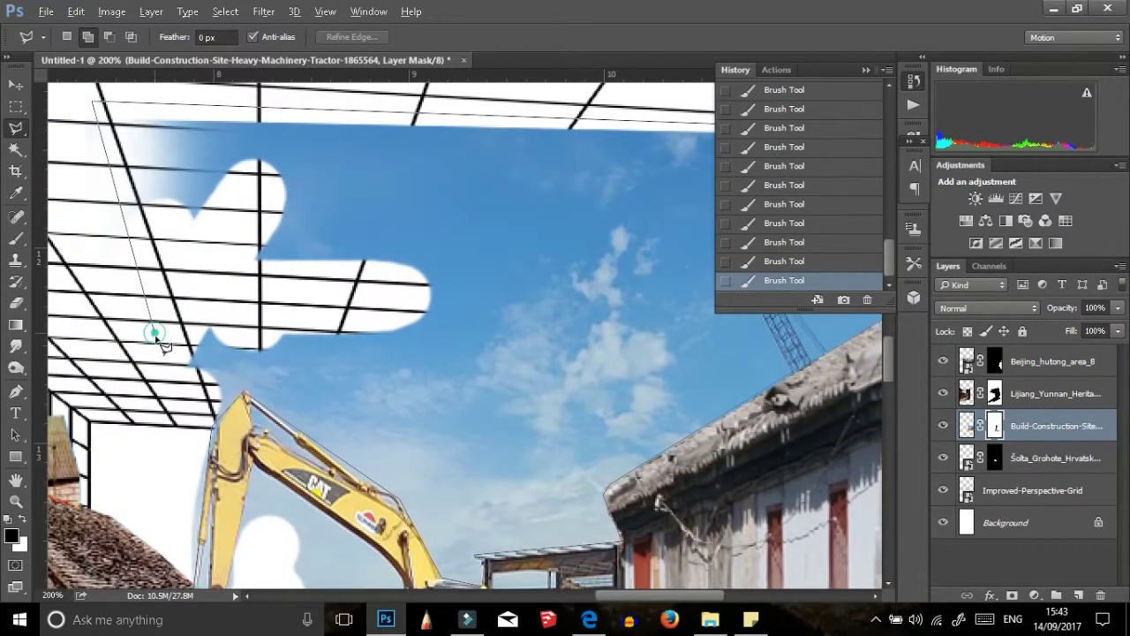
key(b)
scroll(543, 328, down, 2)
scroll(445, 394, up, 3)
key(ctrl+d)
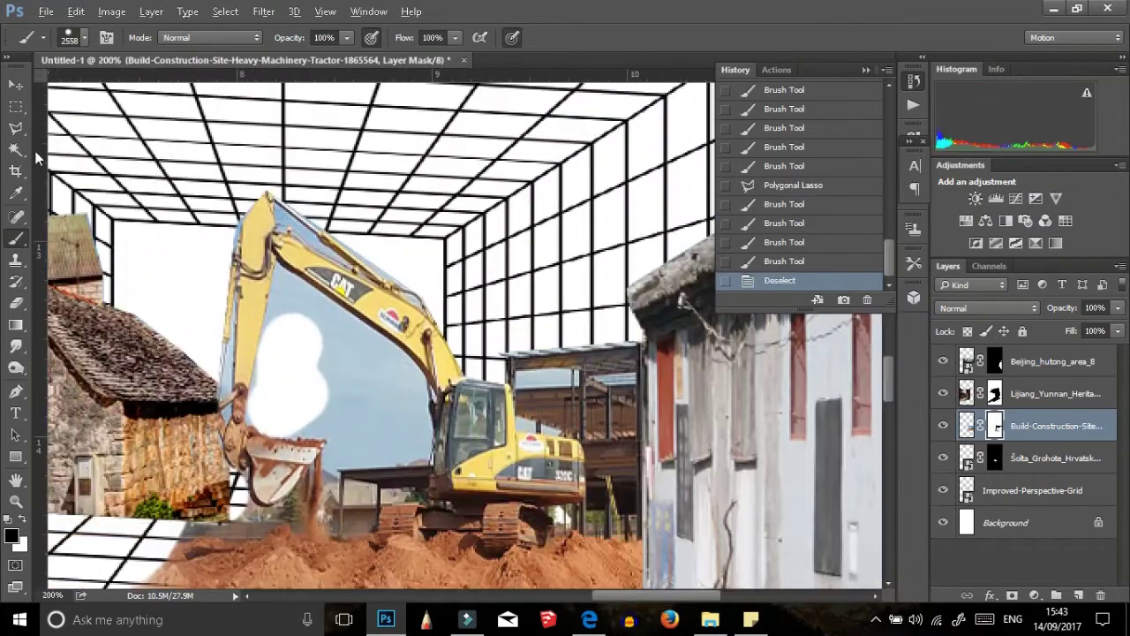
key(l)
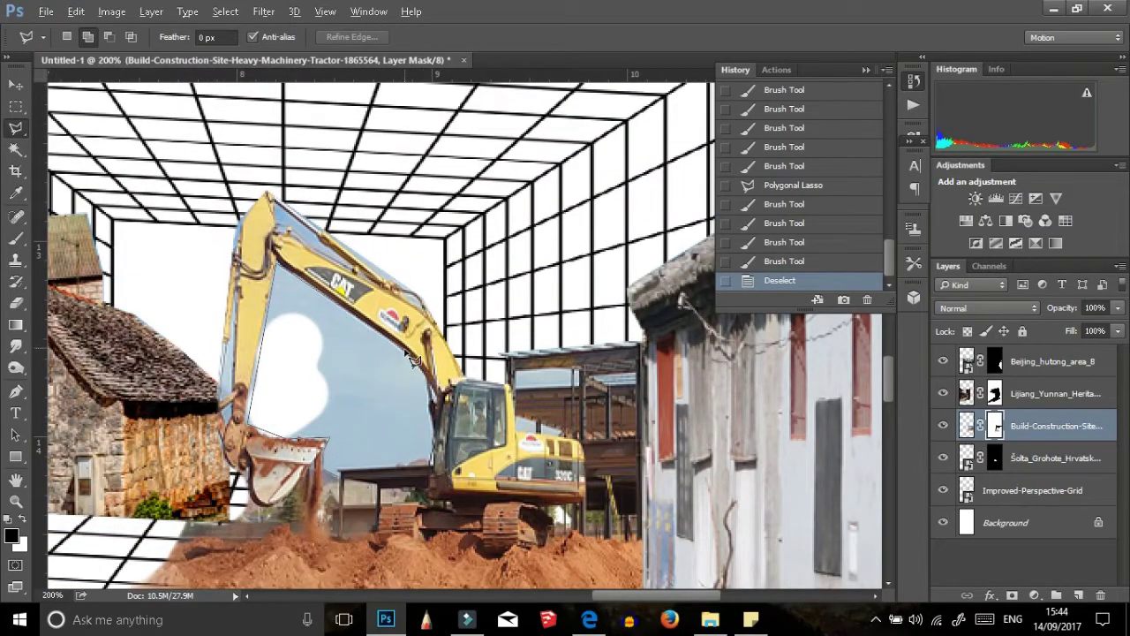
click(348, 487)
key(b)
drag(300, 353, 341, 404)
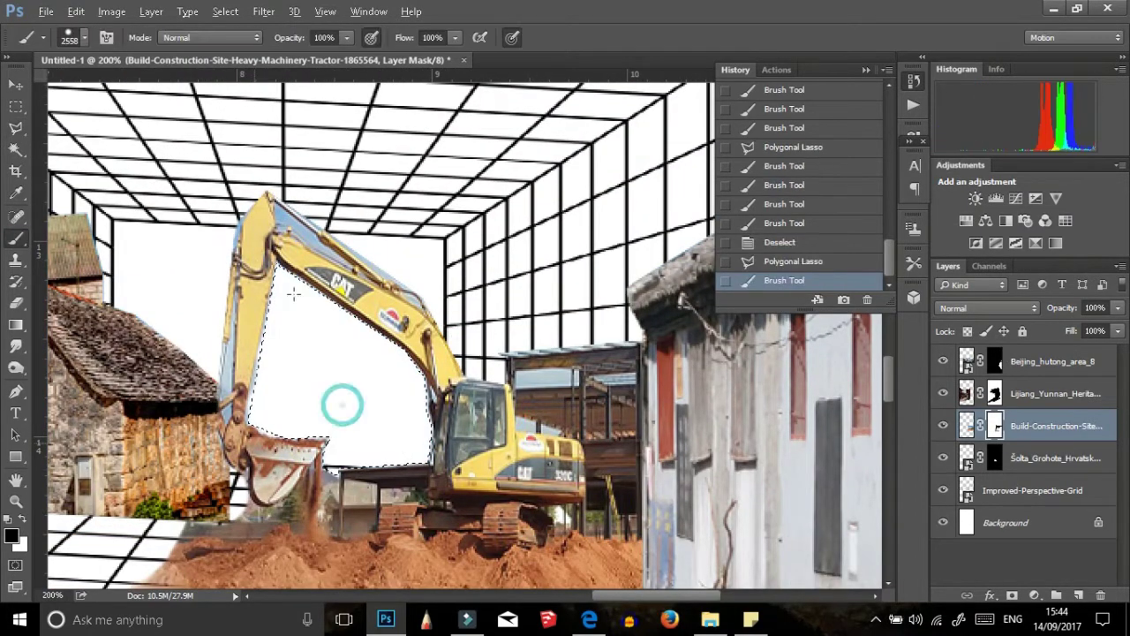
Step: Select the small leftover patches of sky with rectangular selections
key(ctrl+d)
key(m)
drag(517, 344, 578, 360)
drag(538, 408, 512, 392)
key(l)
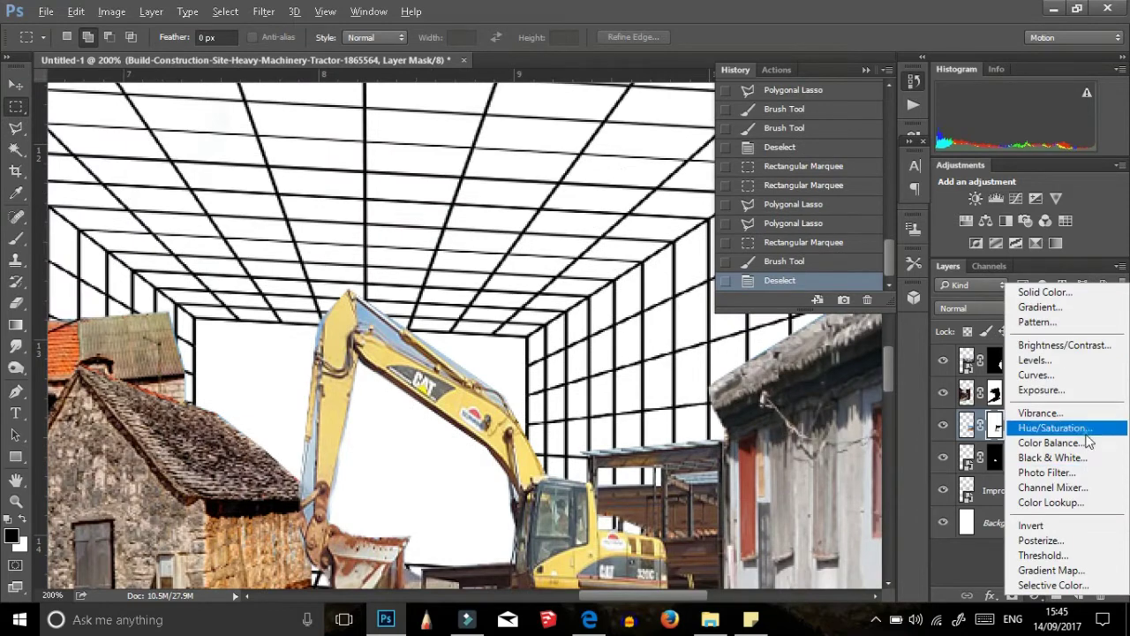
Step: Add a clipped Hue/Saturation adjustment to the excavator: less saturation, lightness -20, slight hue shift
click(1087, 430)
drag(799, 270, 773, 270)
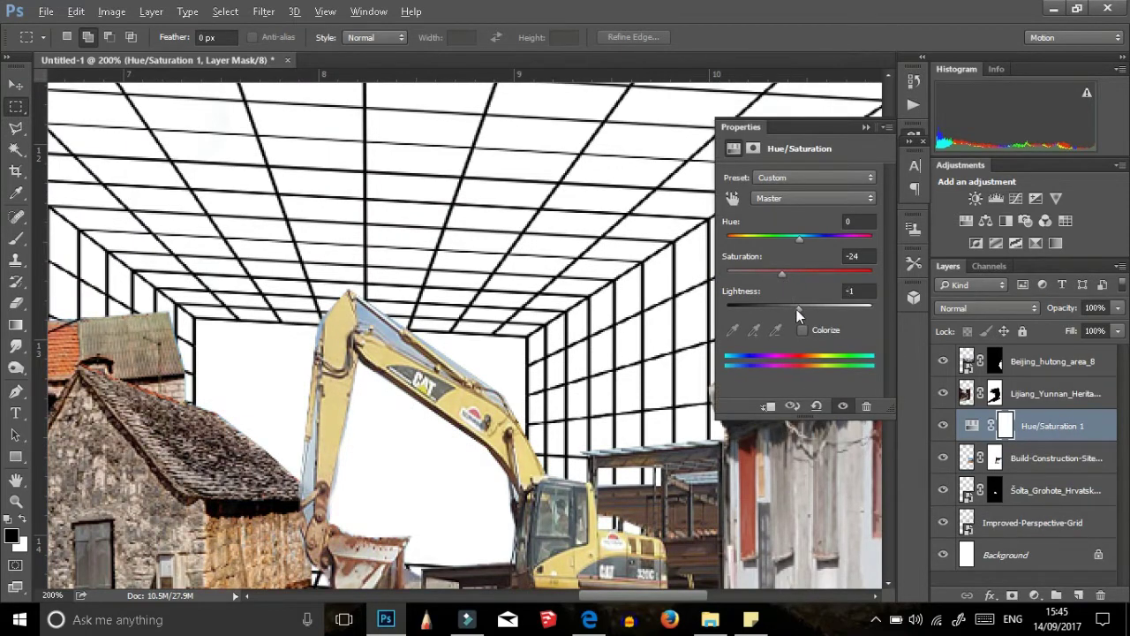
drag(796, 309, 784, 307)
drag(799, 237, 817, 240)
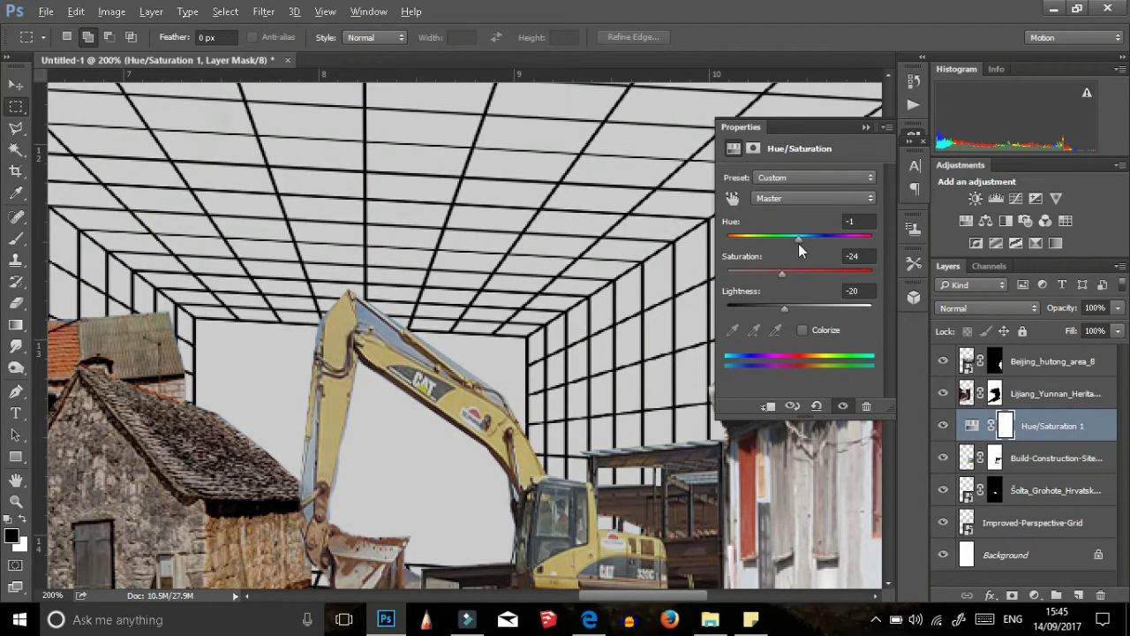
alt+click(972, 441)
Step: Add a Levels adjustment clipped to the excavator photo and lower its output
click(1034, 595)
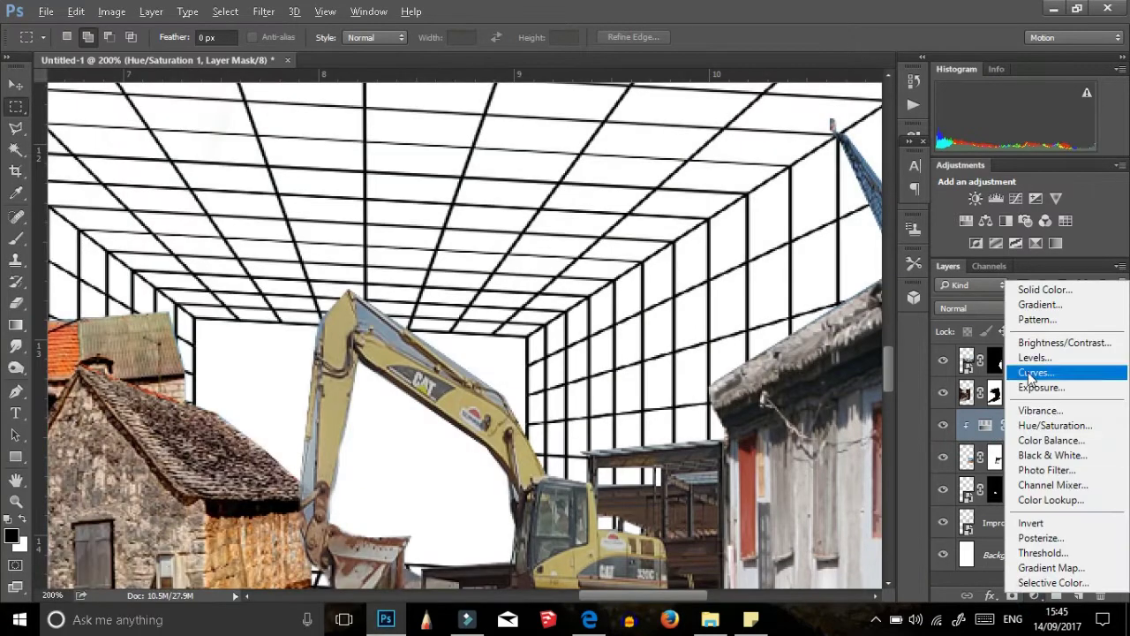
click(1024, 355)
alt+click(960, 441)
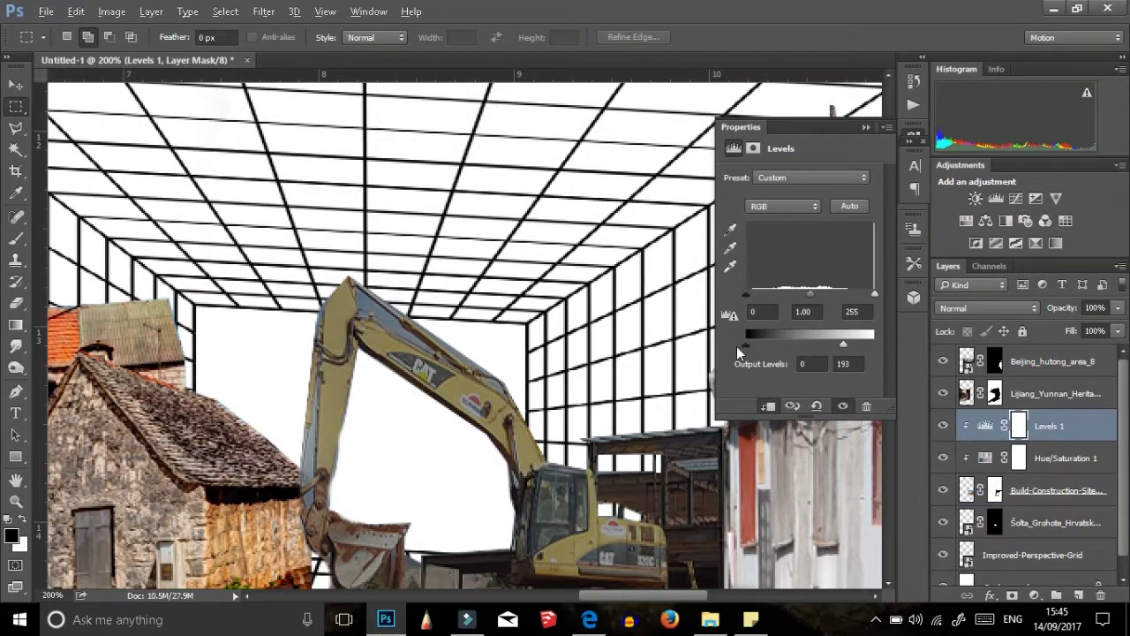
drag(811, 293, 817, 293)
Step: Shrink the dirt ground texture to a small patch at the lower left
scroll(830, 343, down, 2)
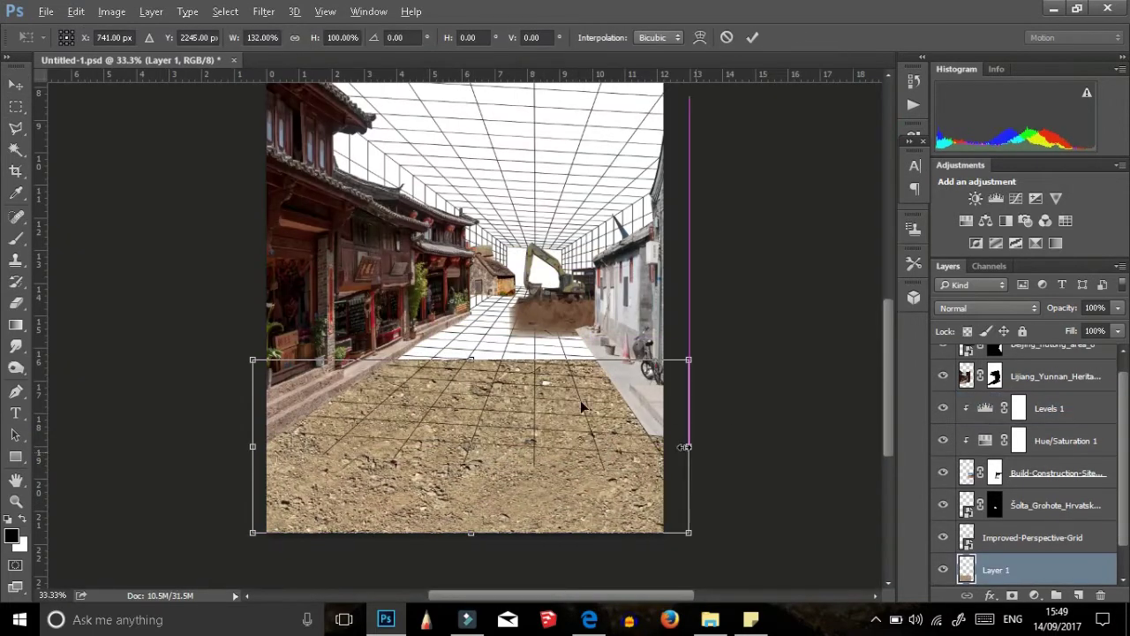
mouse_move(688, 359)
mouse_down()
mouse_move(361, 472)
mouse_move(449, 499)
mouse_move(422, 442)
mouse_move(422, 379)
mouse_up()
key(Return)
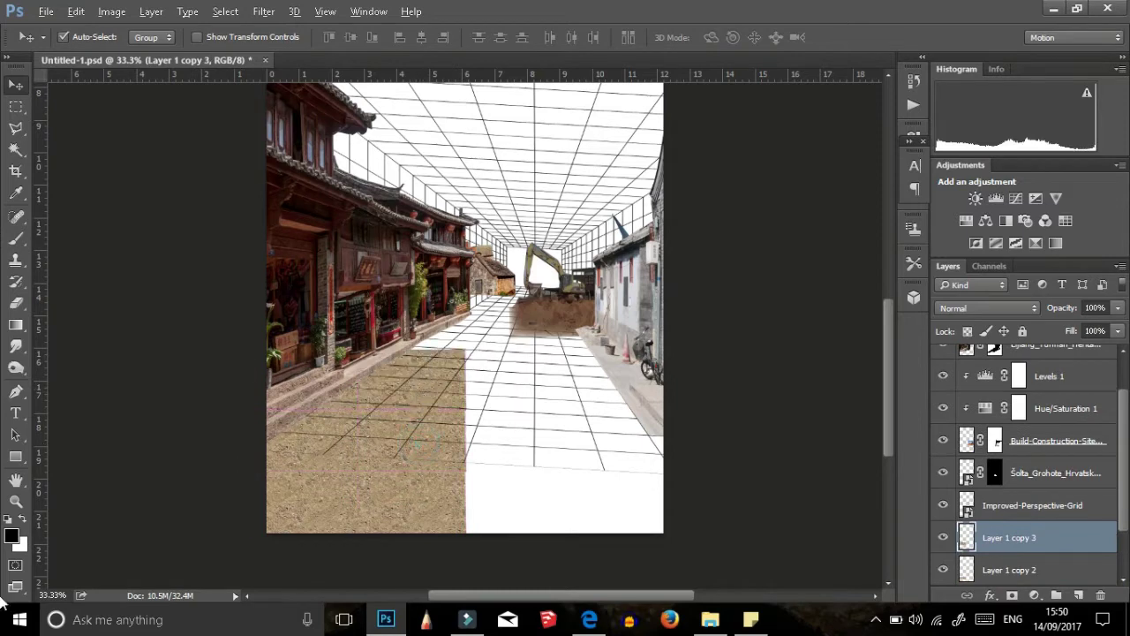
Step: Tile dirt texture copies across the floor, merge them, and mask it below the horizon
drag(869, 422, 631, 441)
mouse_move(552, 451)
mouse_down()
mouse_move(508, 309)
mouse_move(509, 252)
mouse_up()
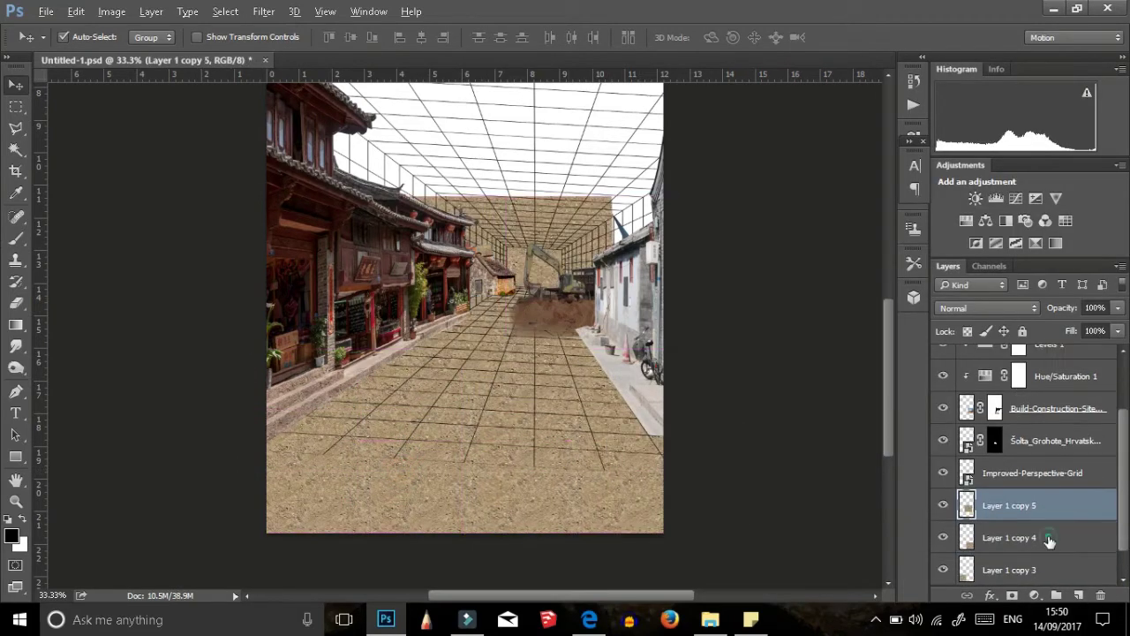
right_click(1007, 537)
click(858, 469)
key(l)
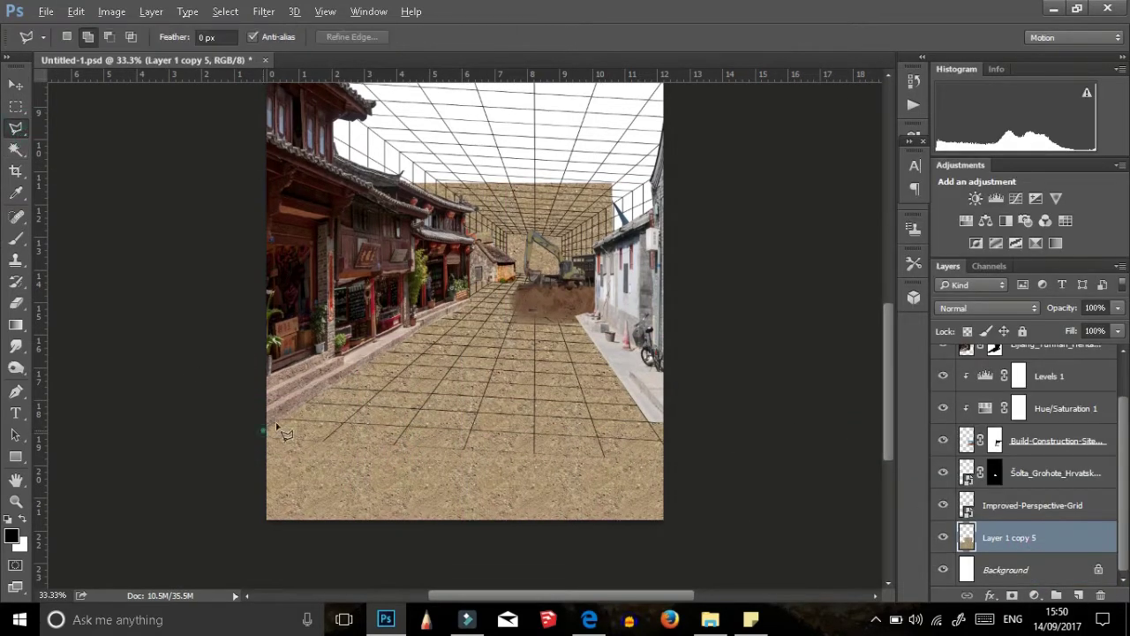
click(197, 433)
click(1012, 595)
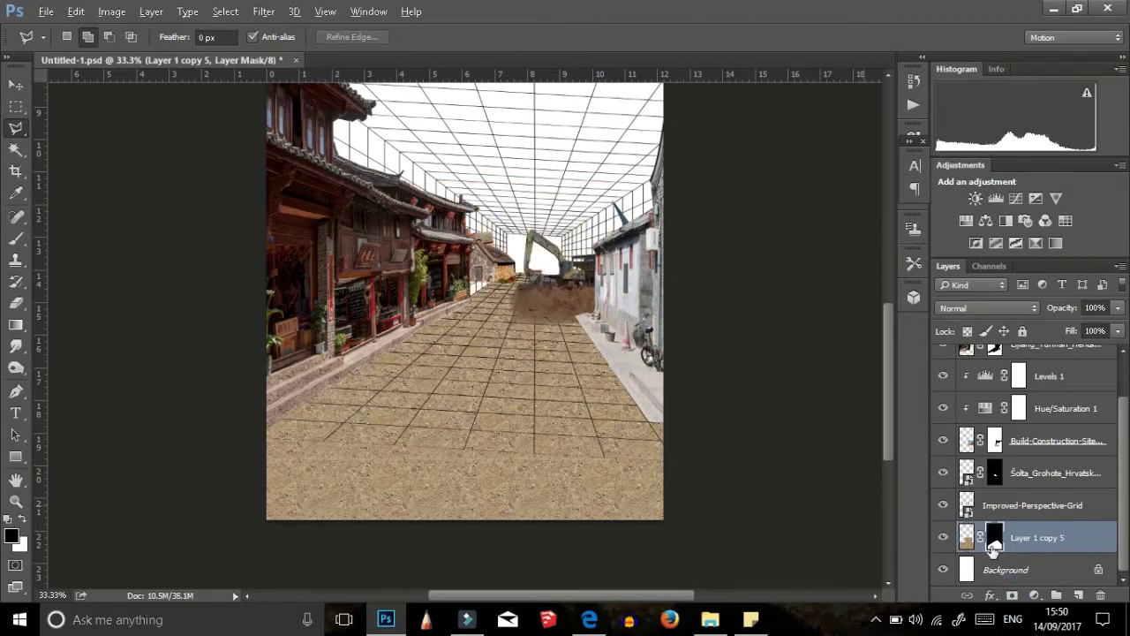
Step: Add clipped Levels and Hue/Saturation to the floor texture, desaturating it with lightness -23
click(1034, 596)
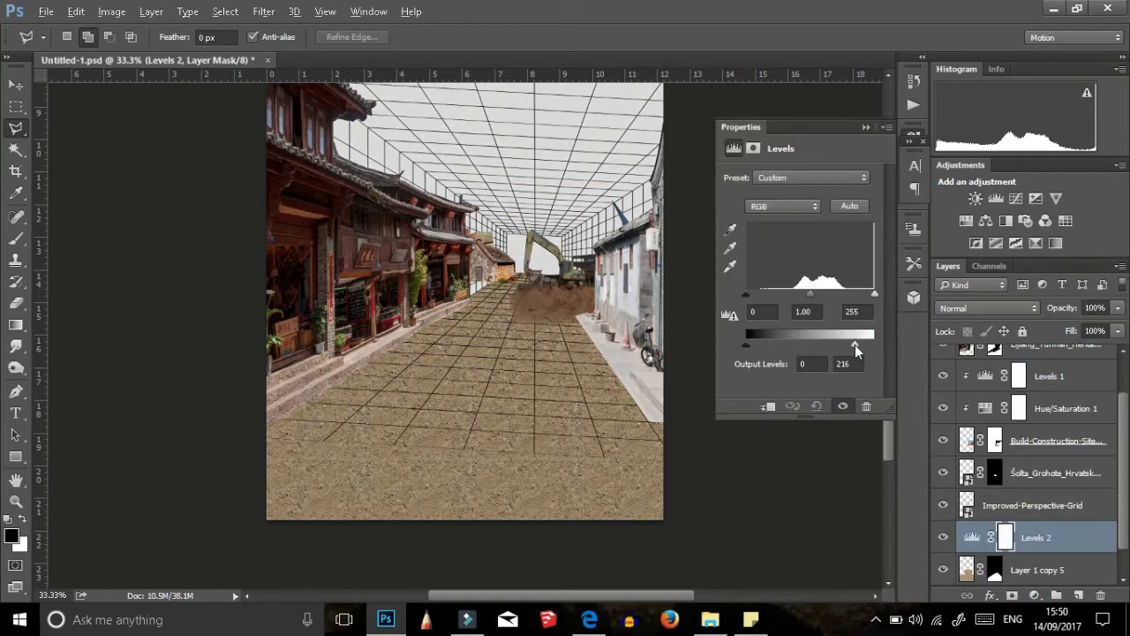
click(767, 406)
click(1034, 595)
click(1054, 424)
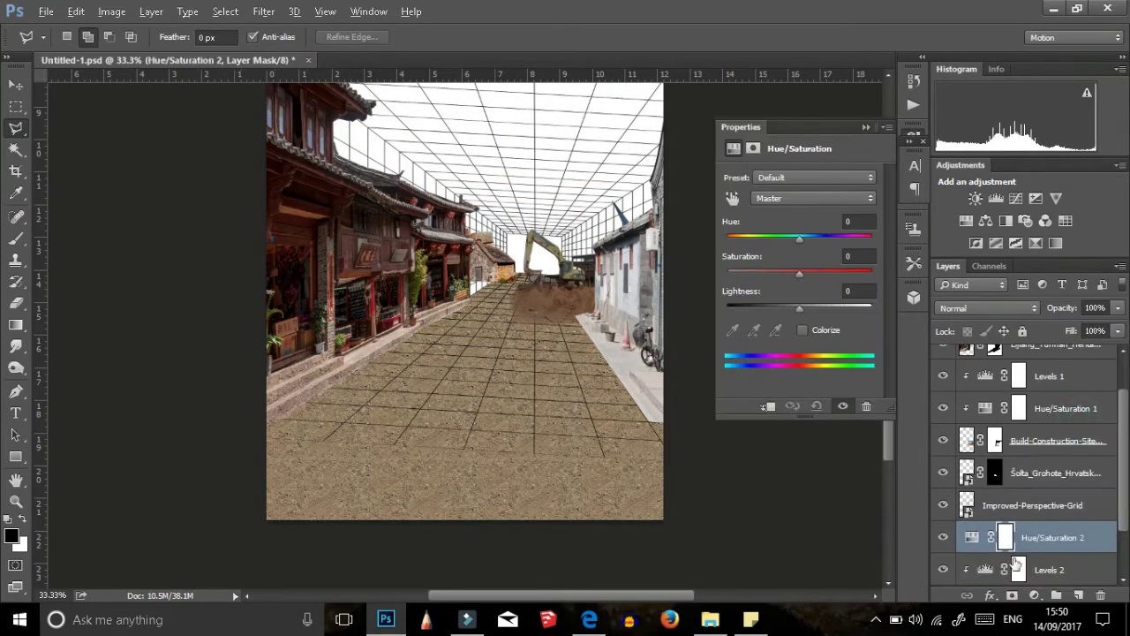
drag(775, 274, 778, 274)
mouse_move(799, 307)
mouse_down()
mouse_move(813, 308)
mouse_move(782, 308)
mouse_up()
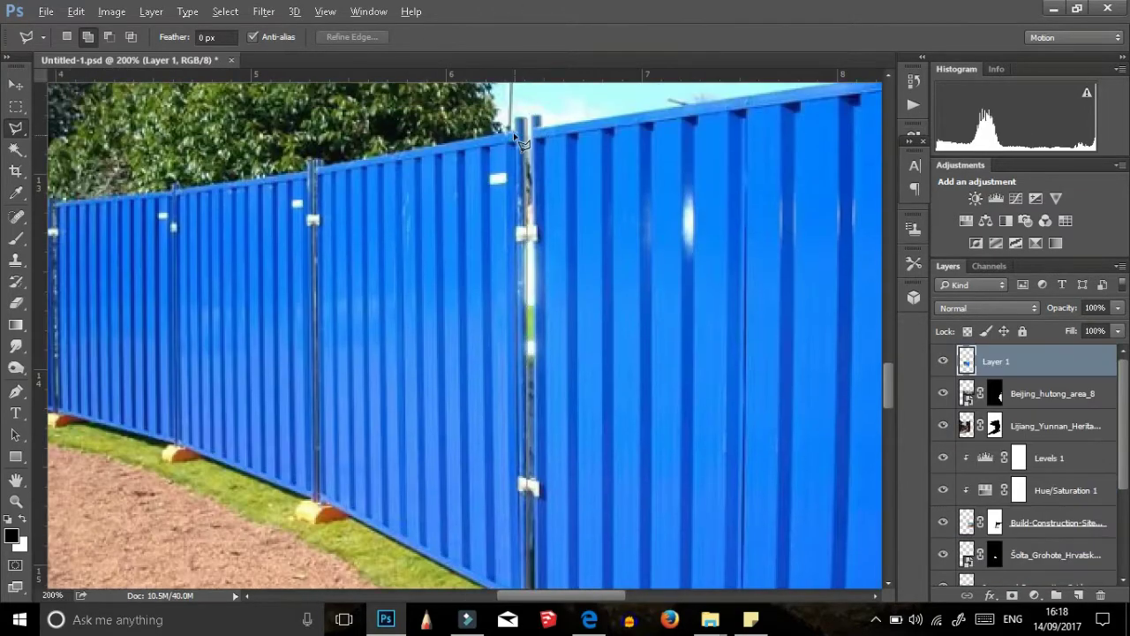
Step: Widen, skew and resize the blue fence panel into the street's perspective
scroll(618, 527, down, 3)
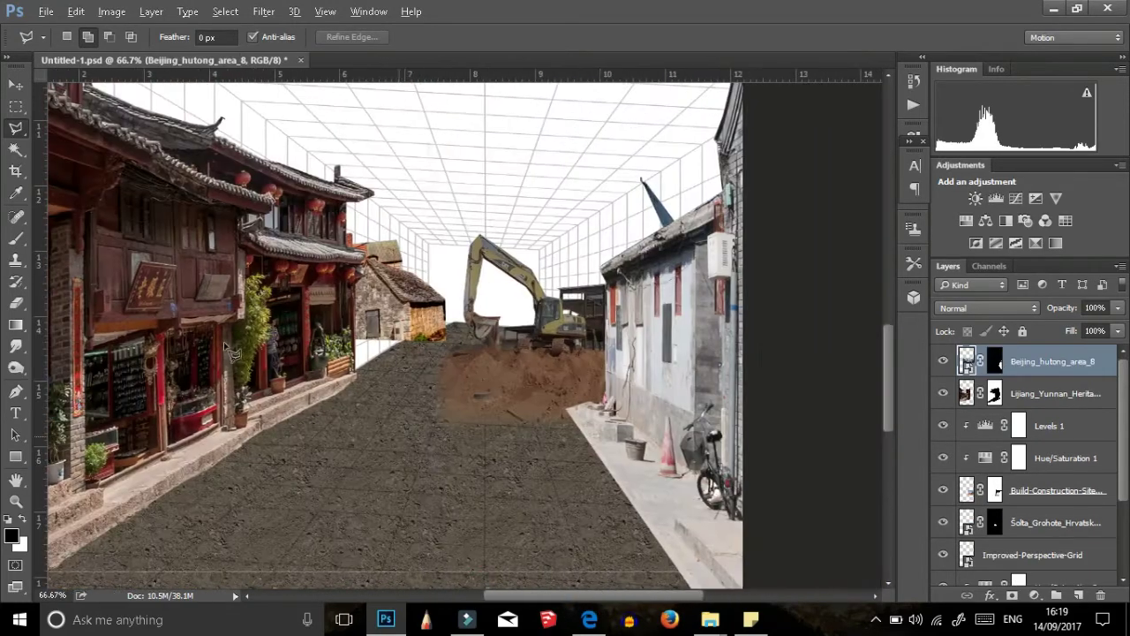
key(ctrl+t)
drag(500, 336, 539, 336)
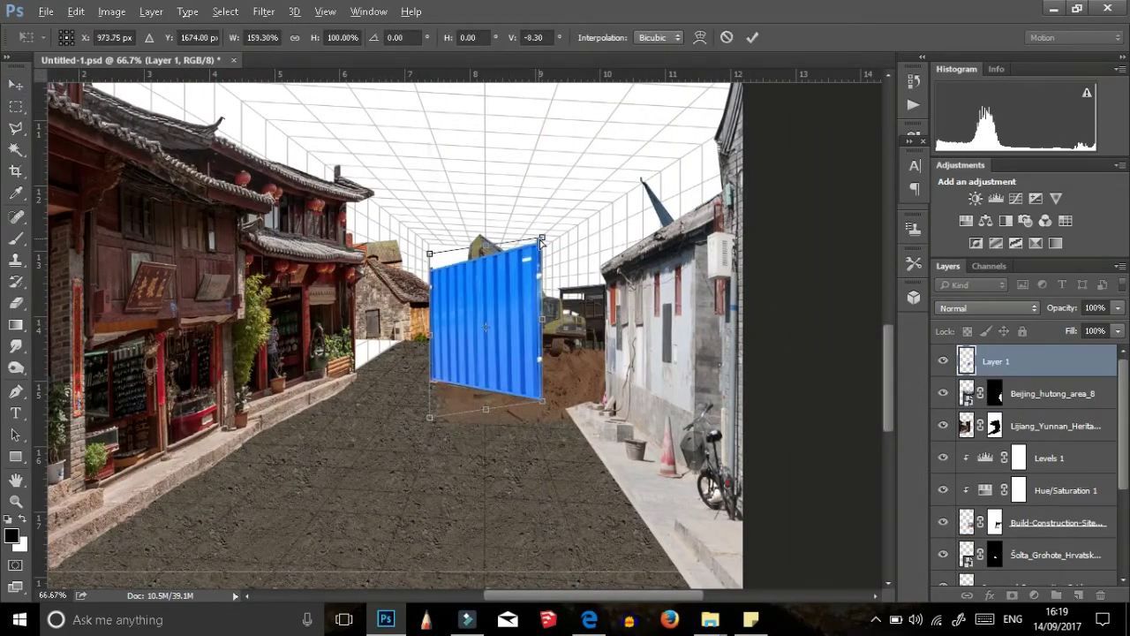
drag(539, 408, 536, 395)
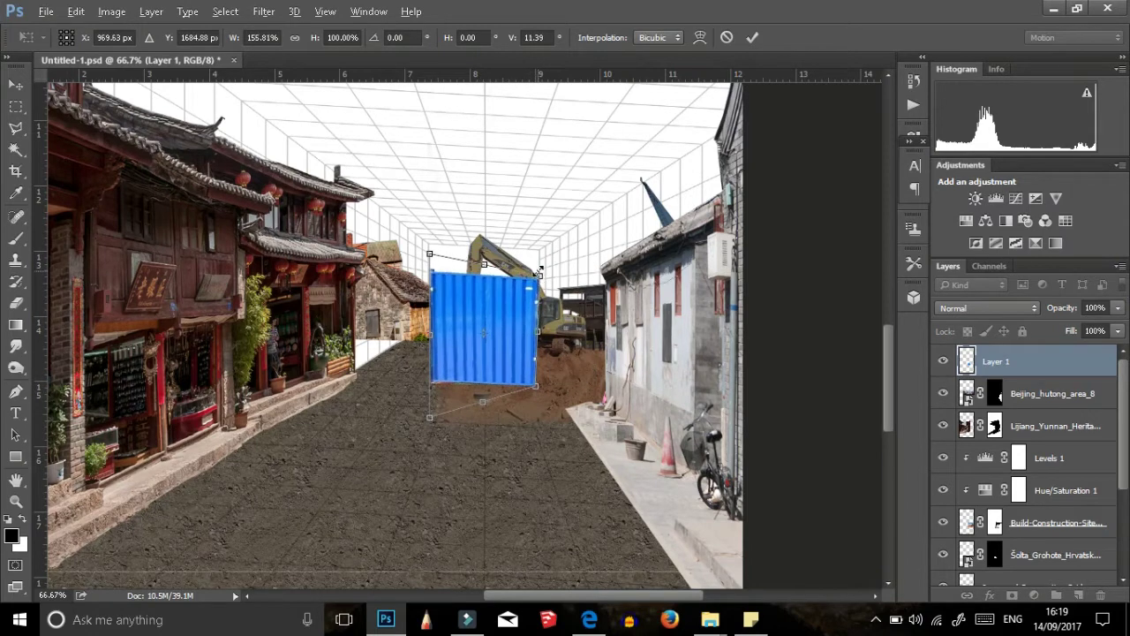
drag(429, 254, 432, 302)
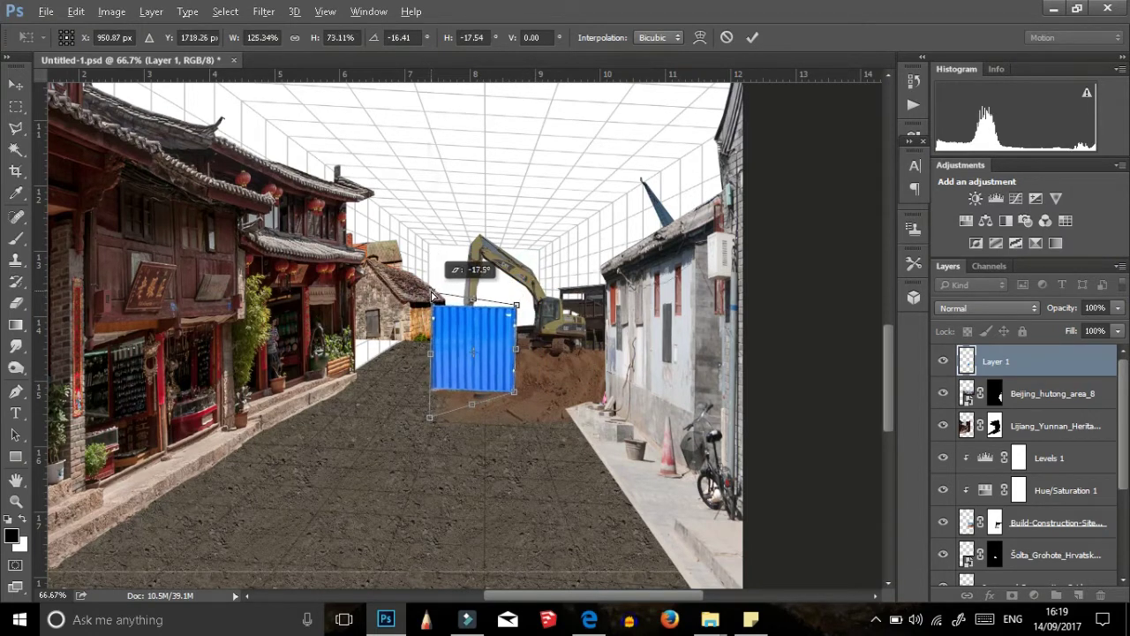
key(Return)
Step: Duplicate the fence panel beside itself, merge both panels, and narrow the merged fence
mouse_move(486, 362)
mouse_down()
mouse_move(655, 367)
mouse_move(655, 351)
mouse_move(605, 350)
mouse_up()
shift+click(1041, 425)
right_click(1051, 425)
click(757, 486)
key(ctrl+t)
click(754, 38)
key(ctrl+t)
click(750, 37)
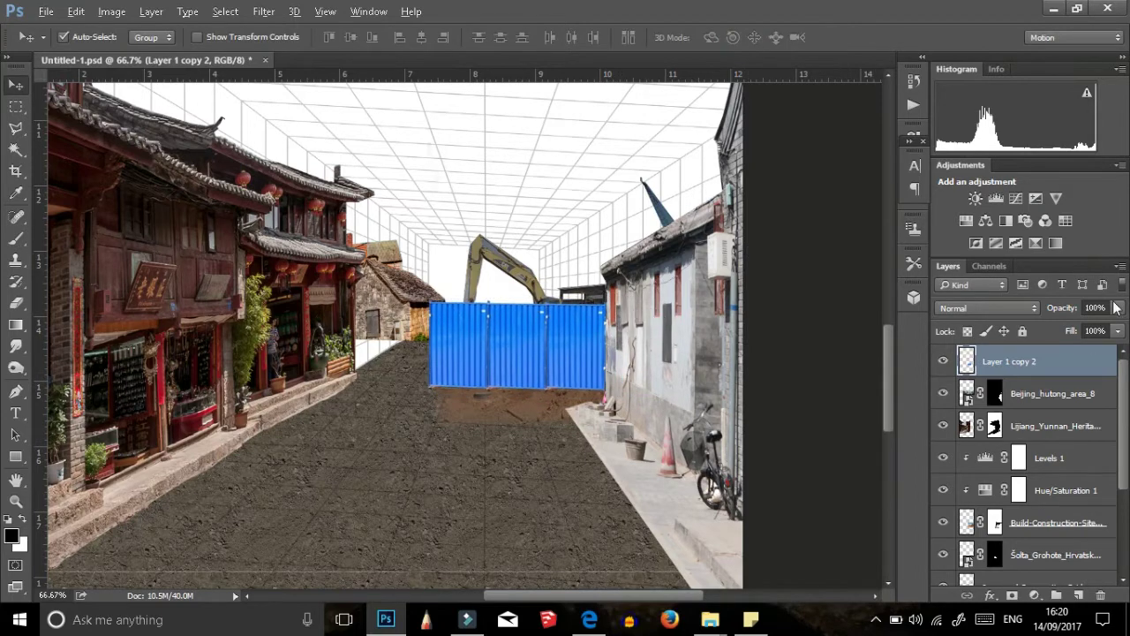
Step: Duplicate the fence, shift and skew the copy left, and send it behind the front fence
key(ctrl+j)
key(ctrl+t)
drag(594, 348, 536, 353)
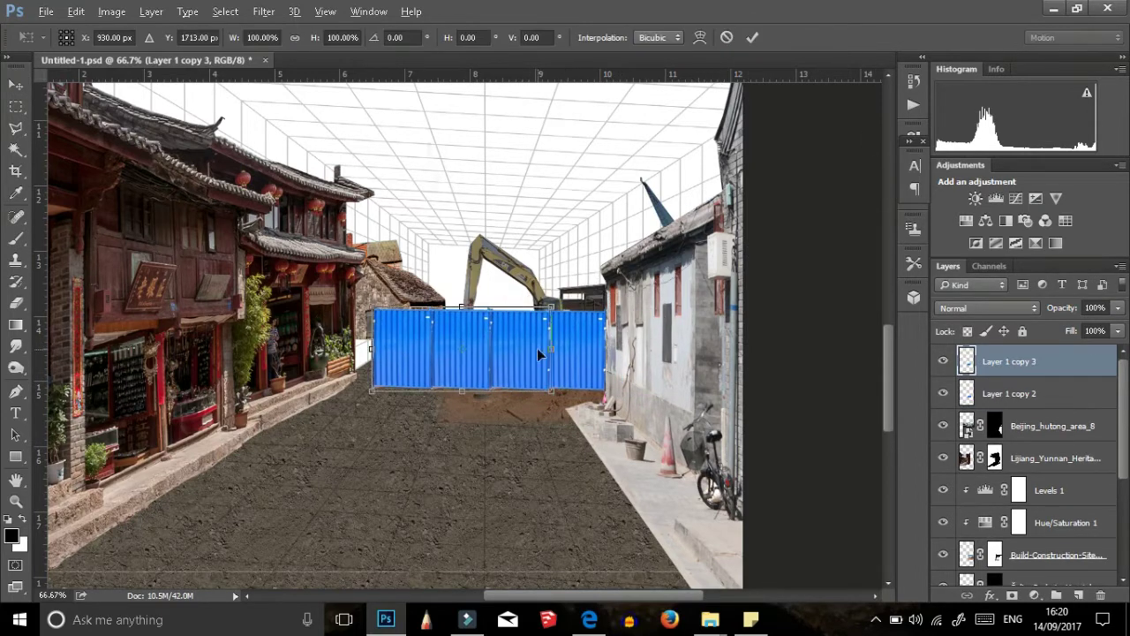
drag(372, 349, 426, 350)
key(ctrl+bracketleft)
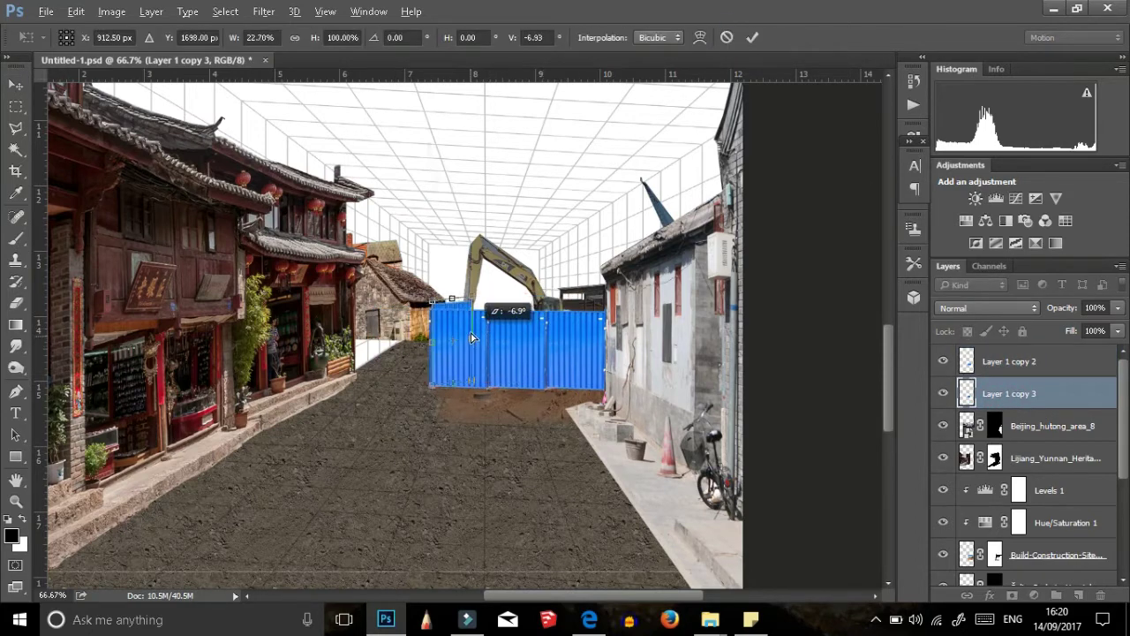
click(752, 37)
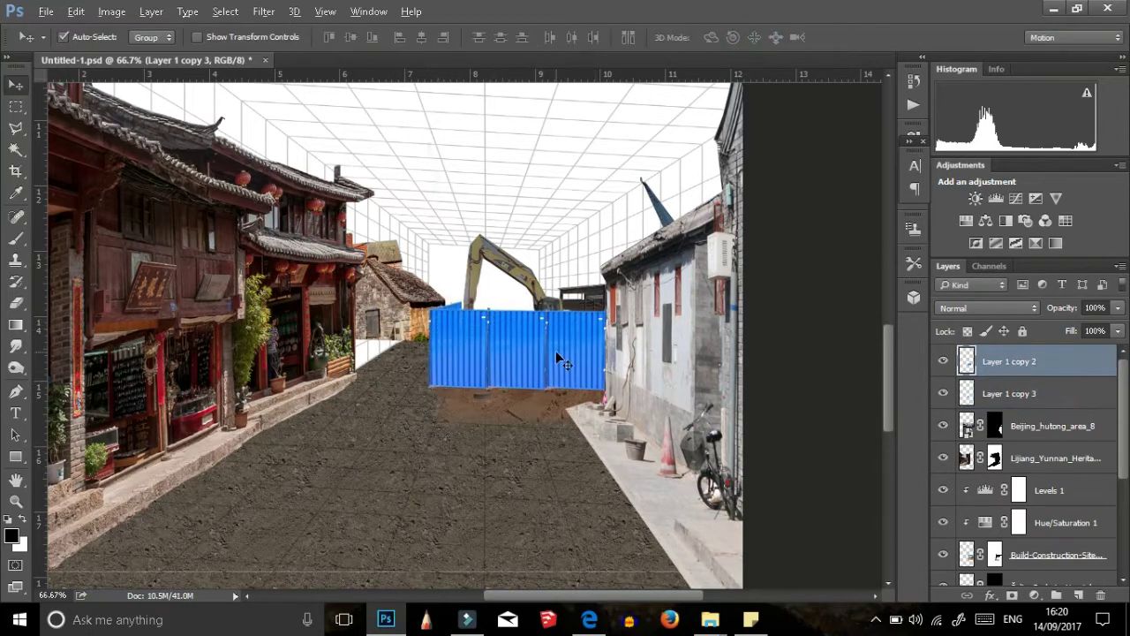
Step: Add another skewed fence copy and move it below the Build-Construction-Site excavator layer
key(ctrl+j)
mouse_move(555, 351)
mouse_down()
mouse_move(524, 360)
mouse_move(565, 326)
mouse_move(612, 339)
mouse_up()
key(ctrl+bracketleft)
key(ctrl+t)
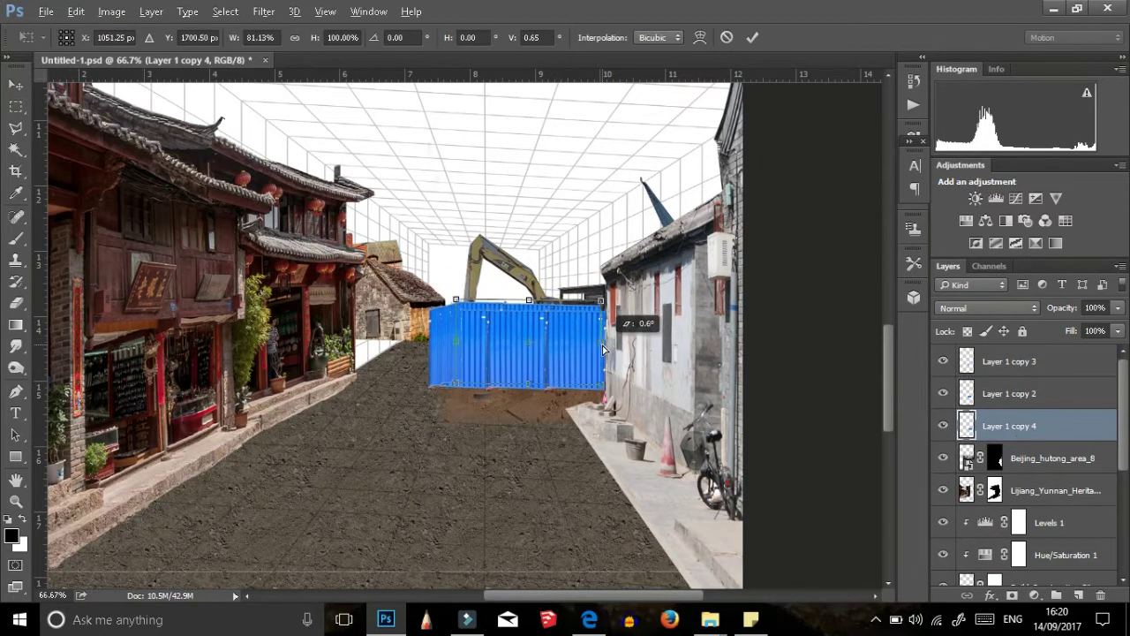
key(Return)
key(ctrl+bracketleft)
key(ctrl+bracketleft)
scroll(1047, 468, down, 3)
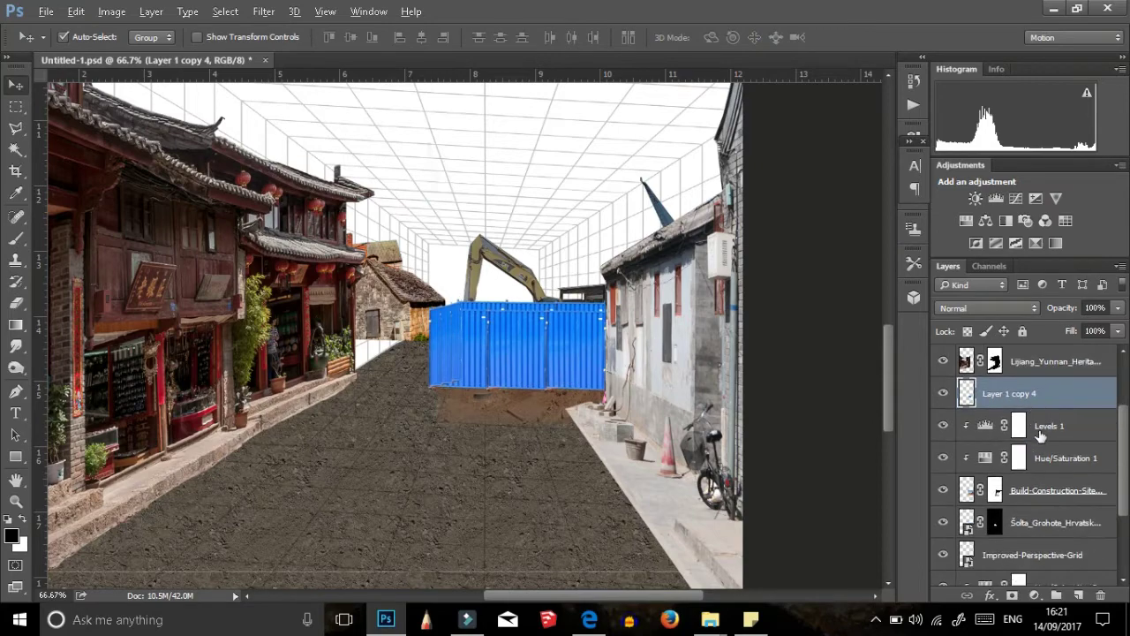
key(ctrl+bracketleft)
click(1051, 425)
Step: Outline the blue crane arm above the right-hand roof and hide it on the excavator mask
key(ctrl+t)
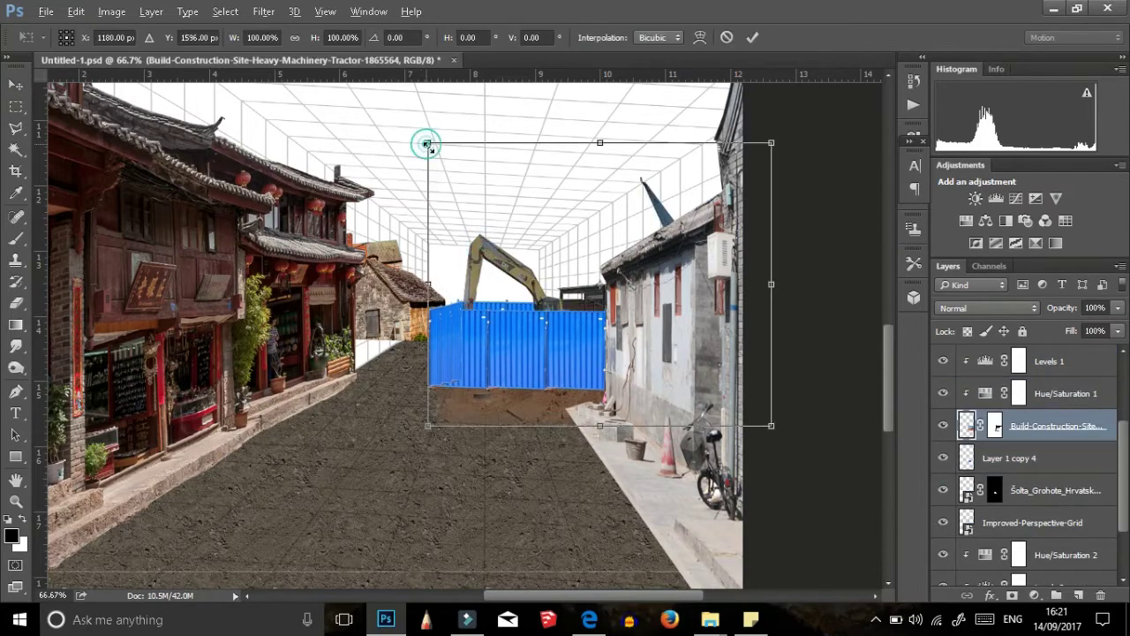
click(753, 37)
key(l)
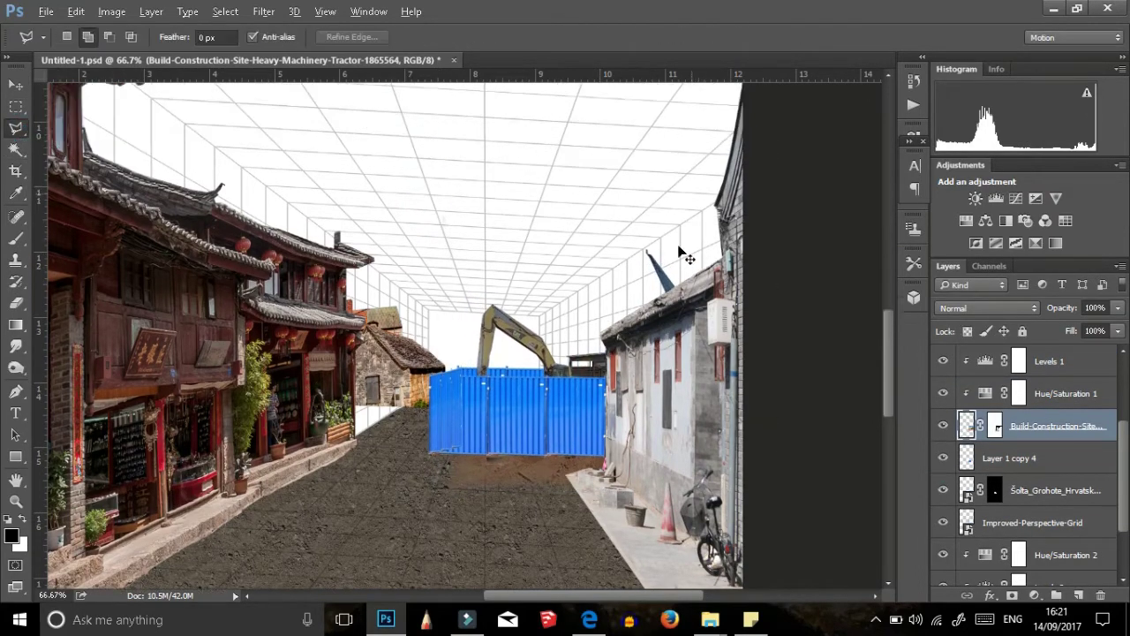
scroll(680, 242, up, 2)
scroll(686, 459, up, 1)
click(649, 252)
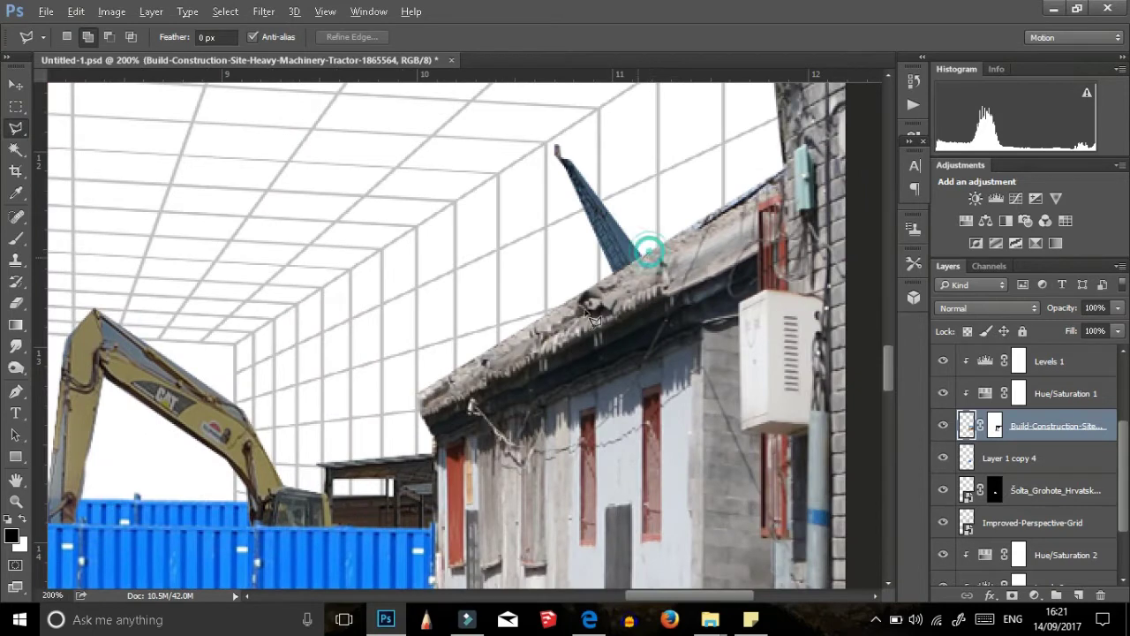
click(16, 238)
click(832, 377)
scroll(786, 349, down, 1)
scroll(583, 353, left, 5)
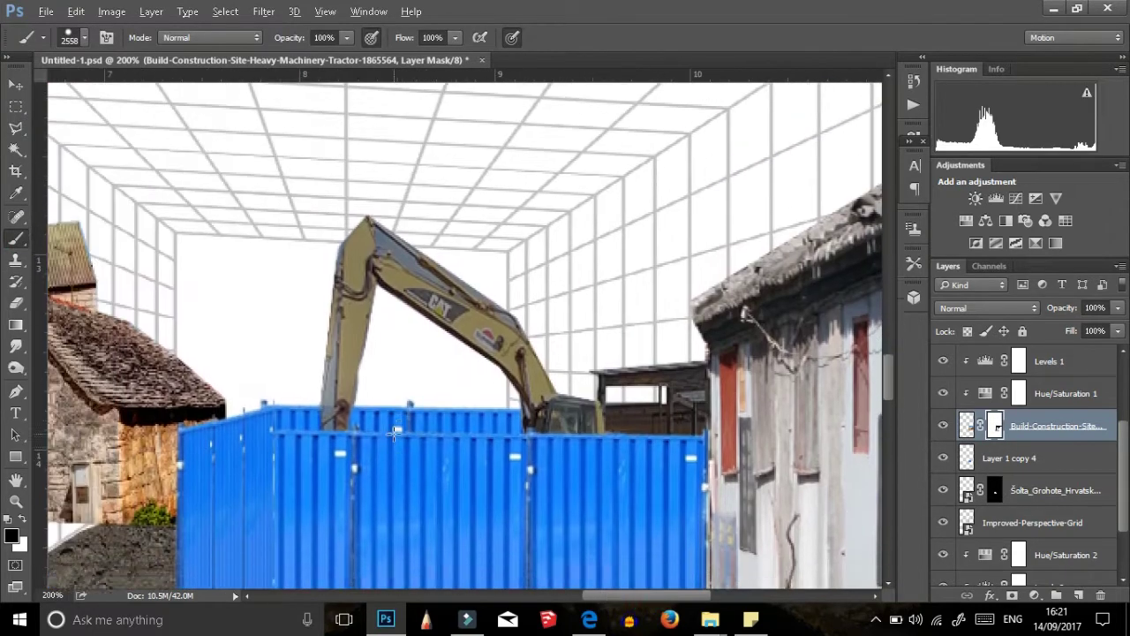
scroll(397, 265, up, 1)
Step: Mask out the grey strip beside the excavator arm's base
key(l)
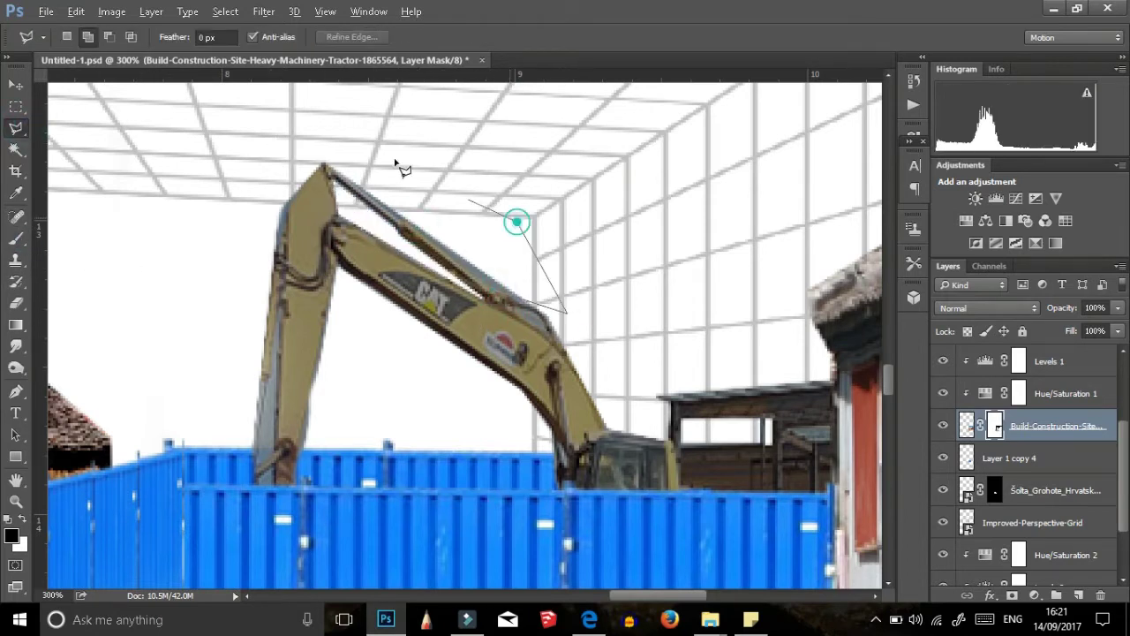
key(b)
click(16, 128)
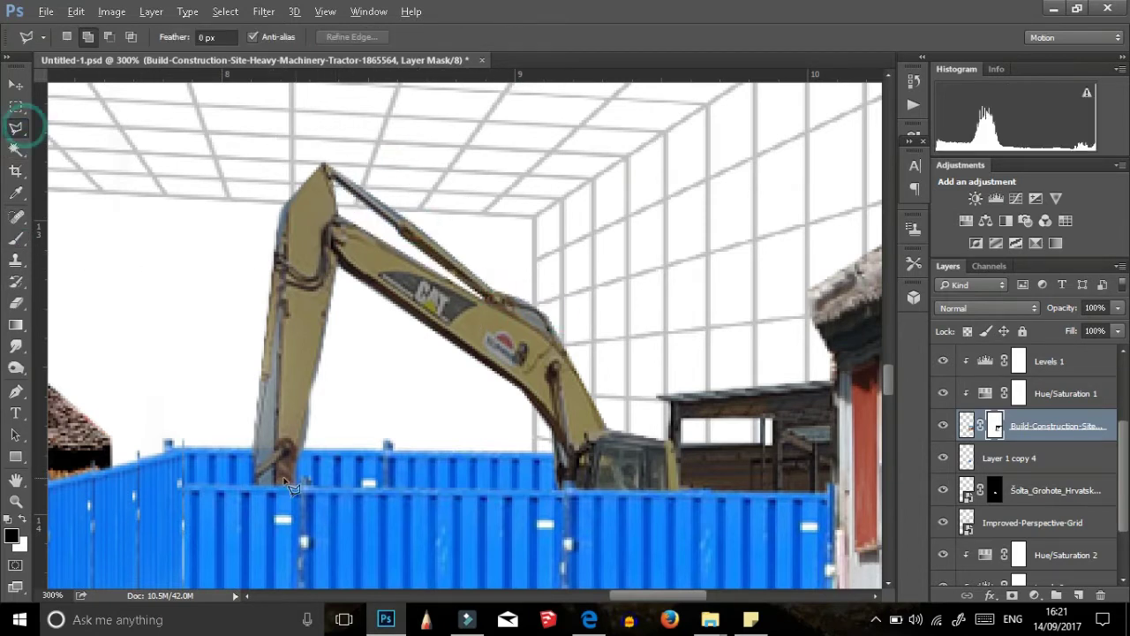
click(20, 239)
key(ctrl+d)
key(l)
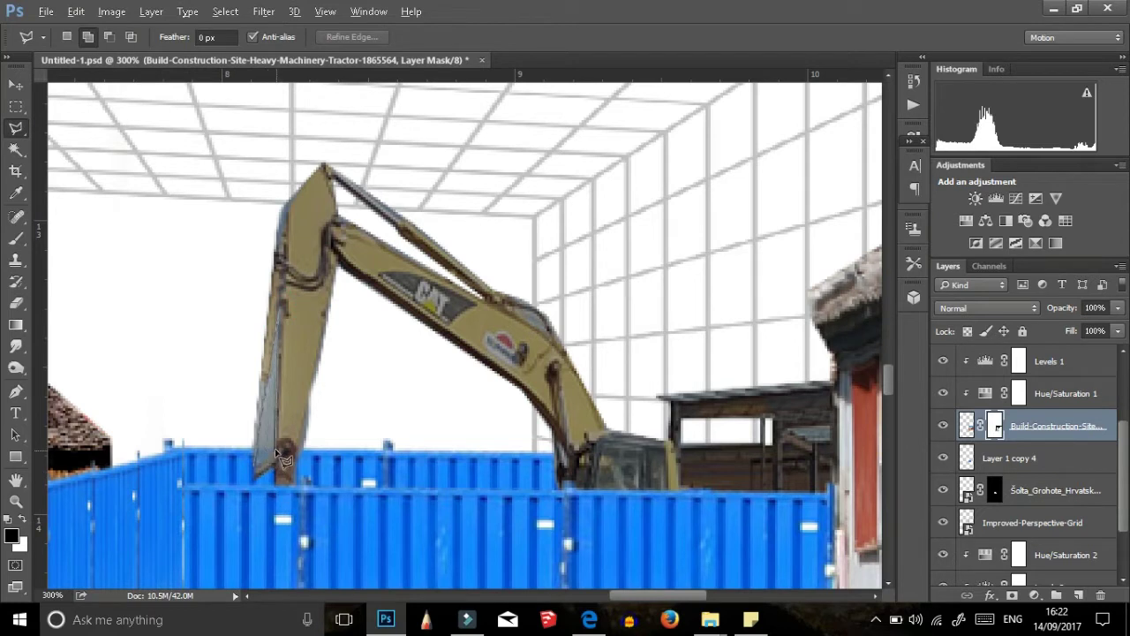
key(b)
drag(280, 456, 265, 336)
Step: Hide the grey fringe along the arm's top, then fit the whole image in view
key(l)
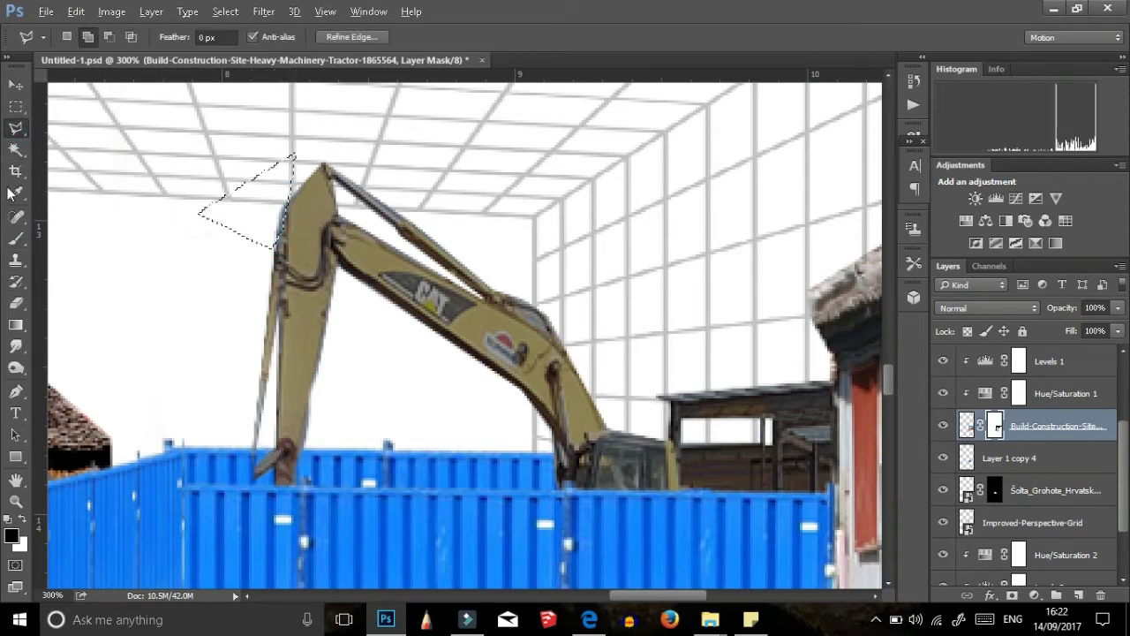
key(b)
drag(280, 219, 272, 243)
key(ctrl+d)
key(l)
key(b)
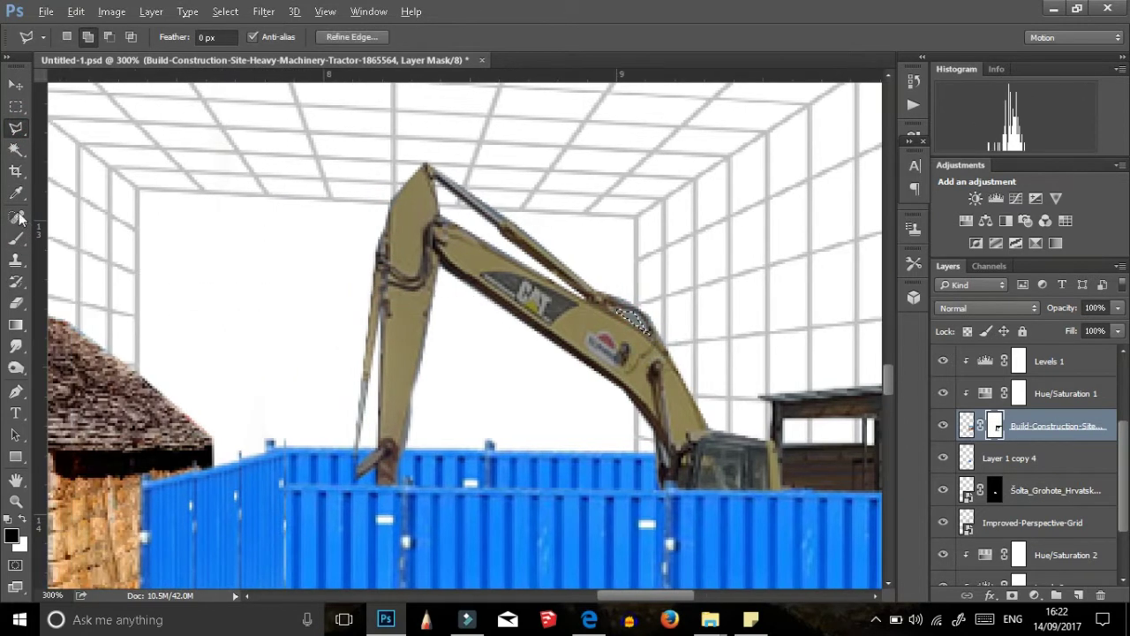
key(ctrl+0)
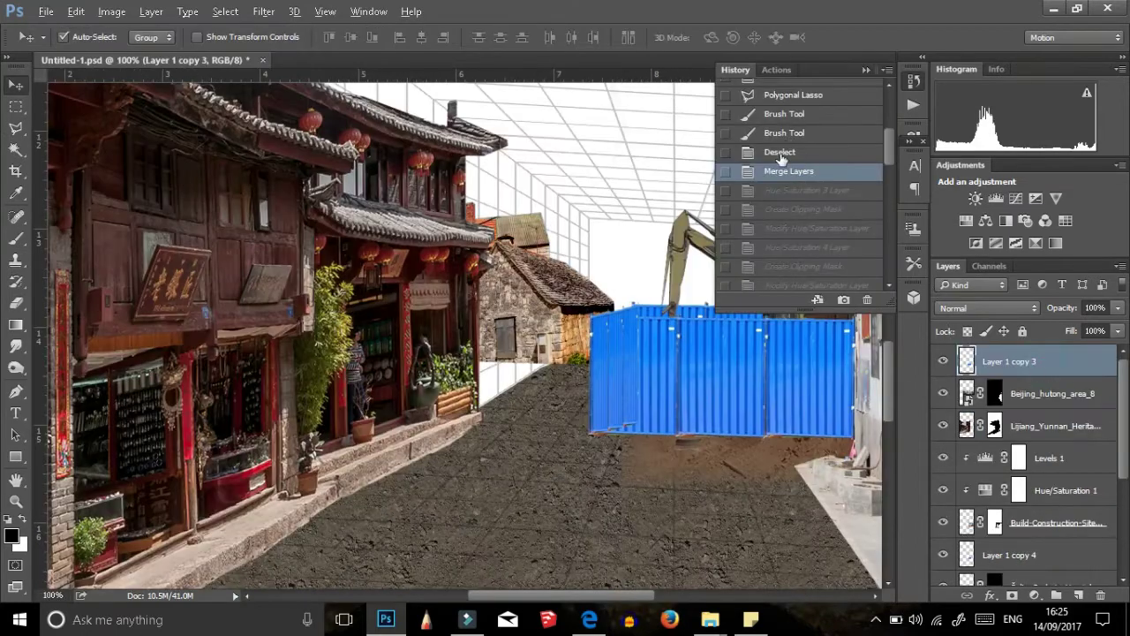
Step: Merge the two fence copies and add a clipped Hue/Saturation that darkens the blue container
drag(1006, 402, 1024, 362)
shift+click(1024, 362)
key(ctrl+e)
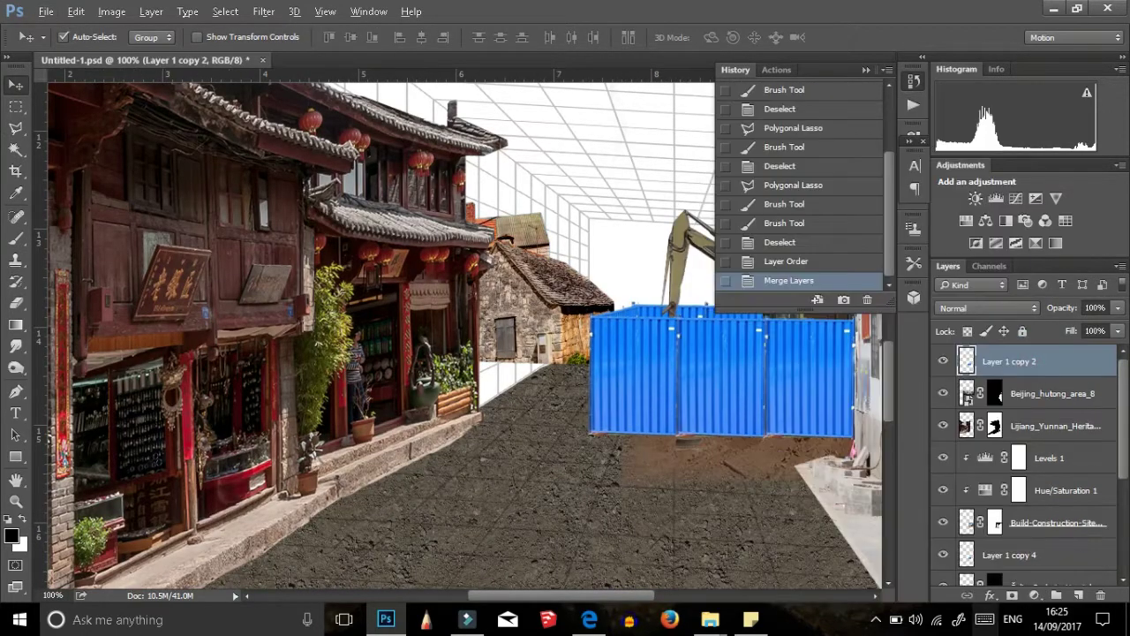
click(1035, 595)
click(1041, 419)
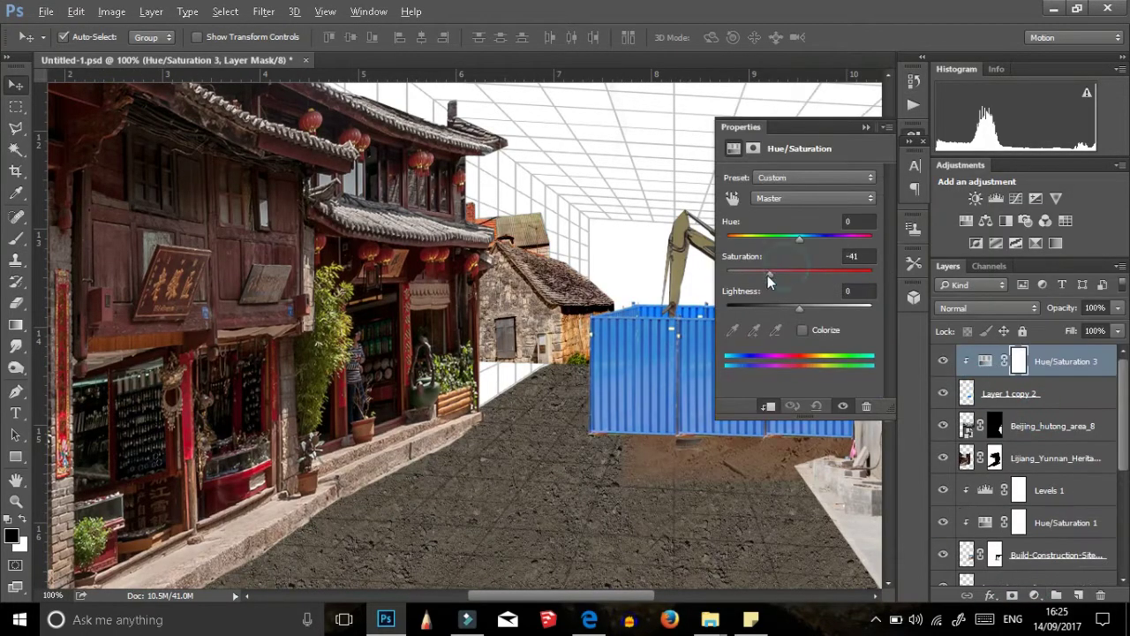
drag(781, 305, 767, 308)
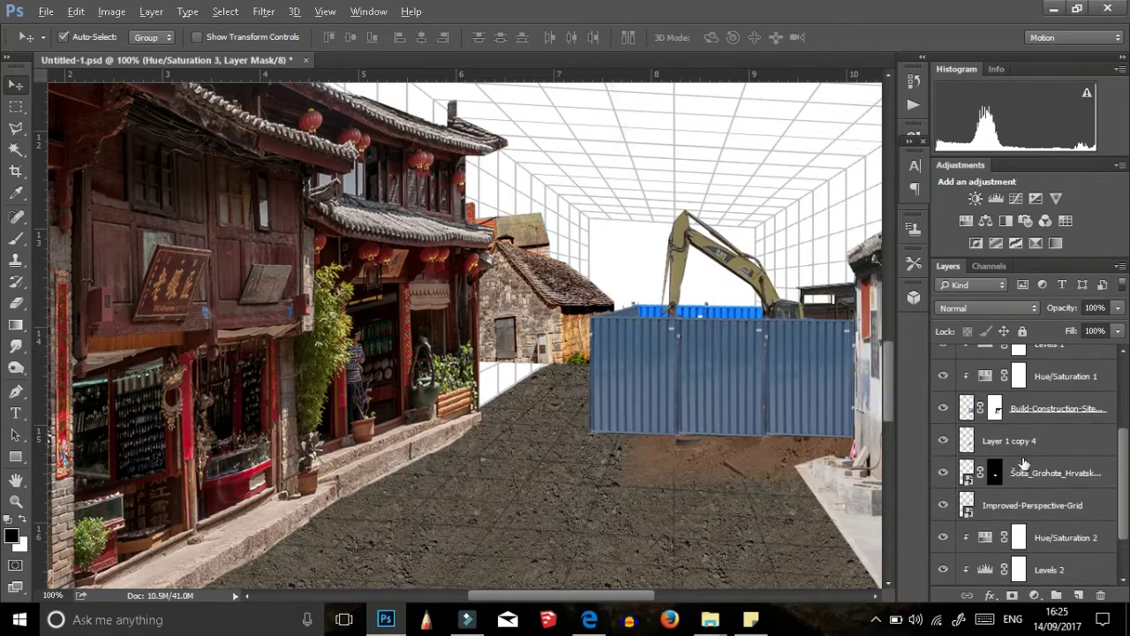
Step: Desaturate and strongly darken Layer 1 copy 4 with a clipped Hue/Saturation adjustment
click(1035, 595)
click(1042, 418)
drag(799, 270, 760, 270)
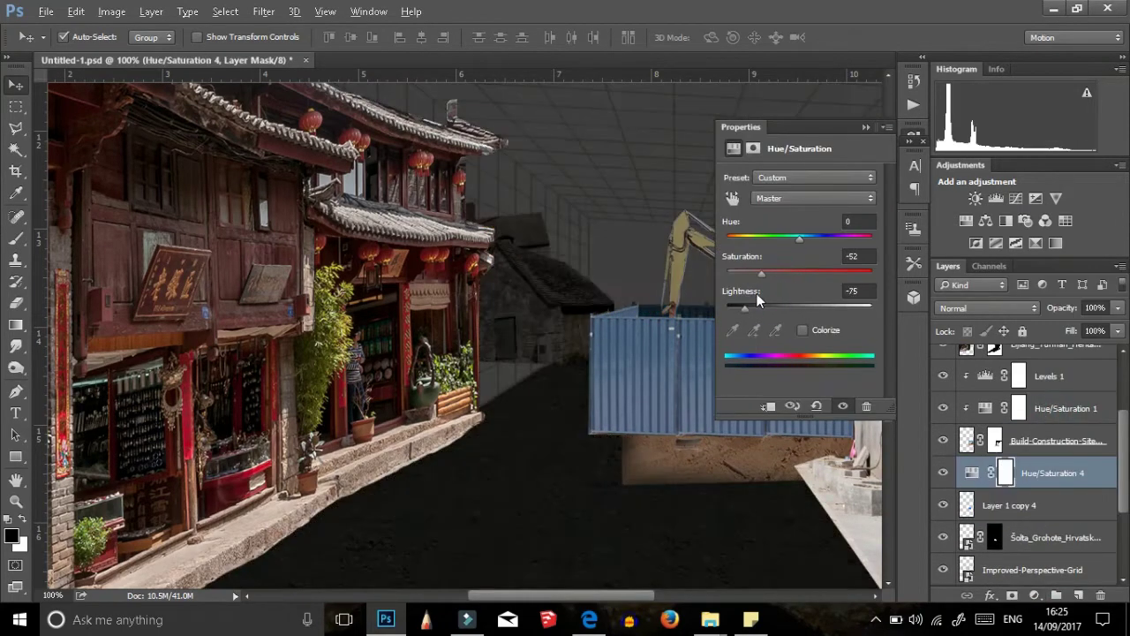
drag(799, 305, 744, 305)
key(ctrl+alt+g)
key(ctrl+minus)
key(ctrl+minus)
key(ctrl+minus)
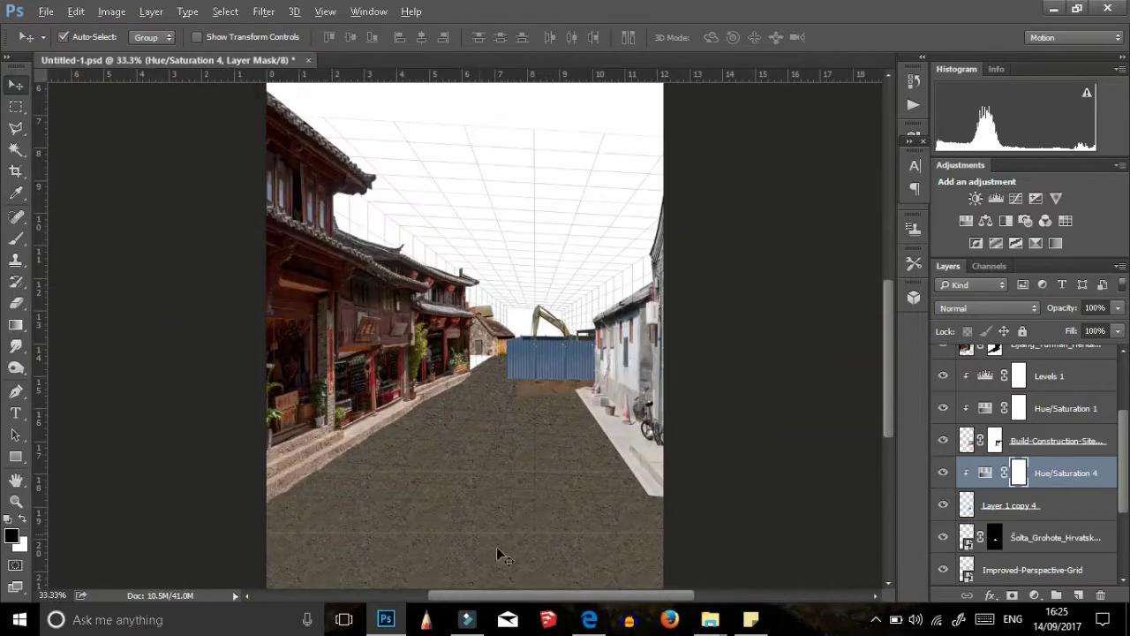
Step: Darken the left-hand Lijiang buildings with a clipped Levels adjustment, including midtones
click(1050, 346)
click(1035, 595)
click(1035, 362)
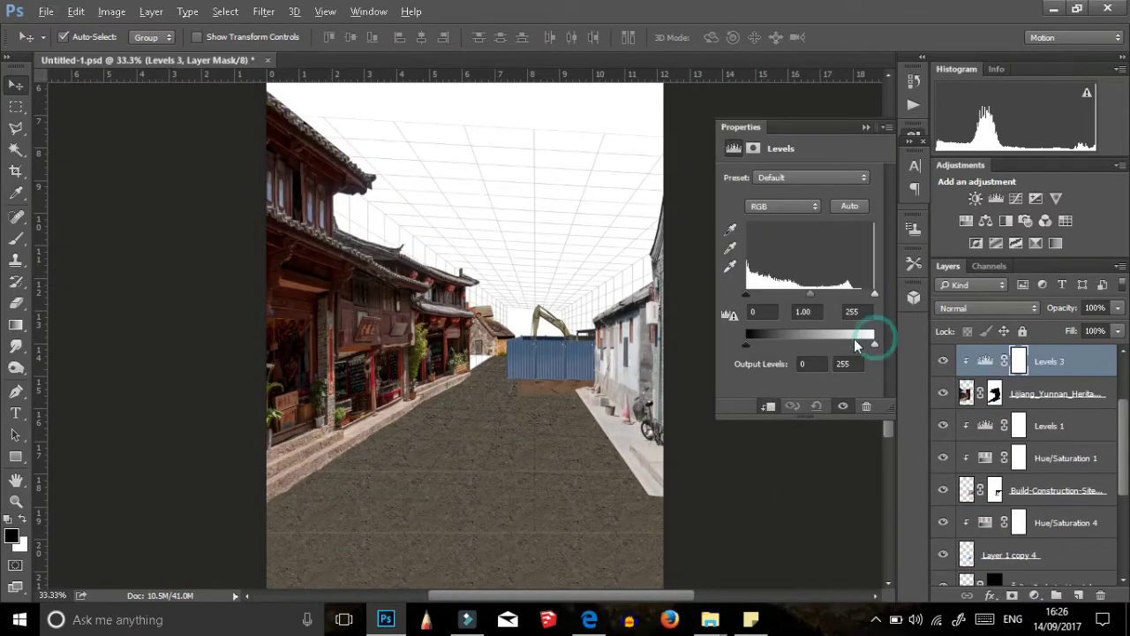
drag(854, 339, 812, 345)
mouse_move(810, 293)
mouse_down()
mouse_move(826, 293)
mouse_move(802, 295)
mouse_up()
drag(812, 344, 803, 344)
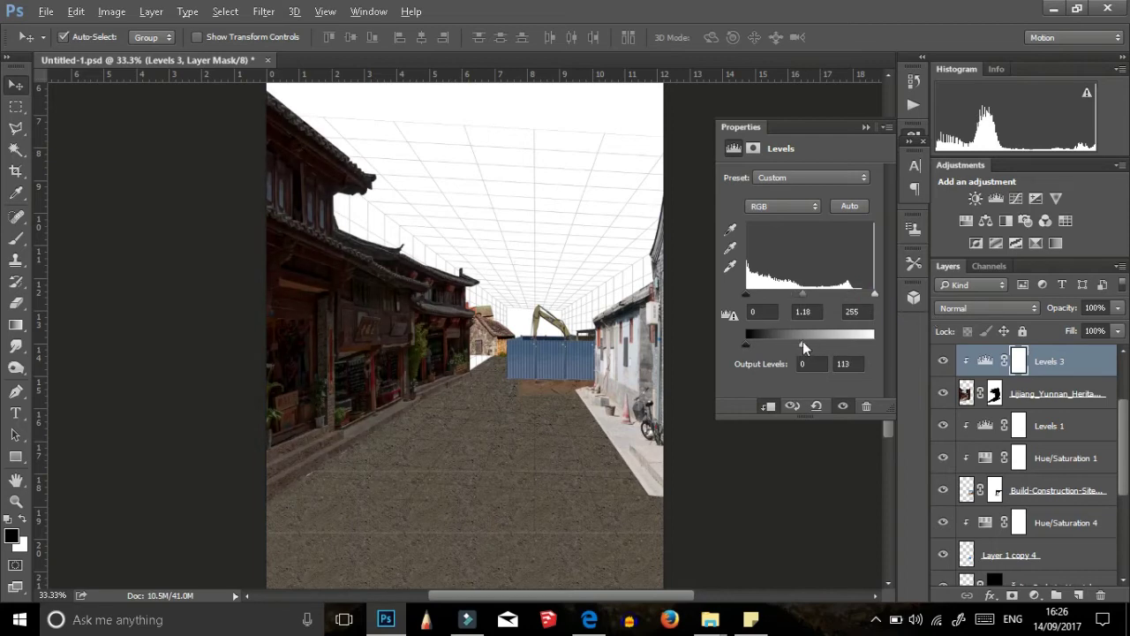
click(688, 435)
Step: Add a Levels adjustment clipped to the Beijing hutong layer and darken it
scroll(1024, 441, up, 1)
click(1050, 361)
click(989, 595)
key(Escape)
click(996, 198)
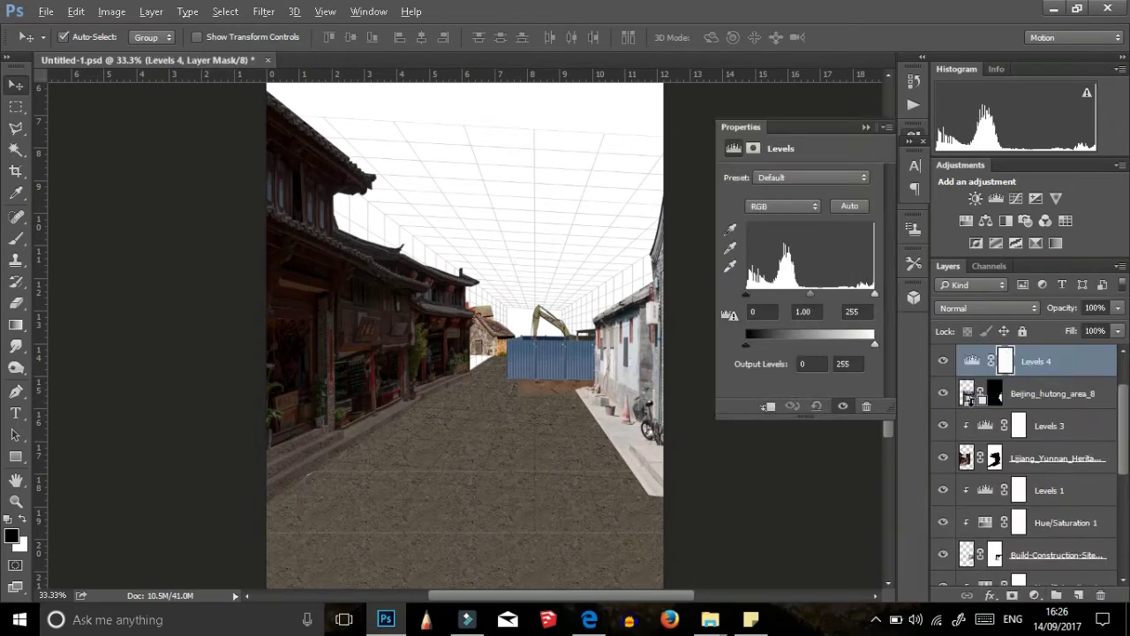
alt+click(968, 399)
drag(874, 344, 831, 345)
Step: Redo the hutong Levels, capping output white at 108 and darkening the midtones
key(ctrl+z)
click(914, 80)
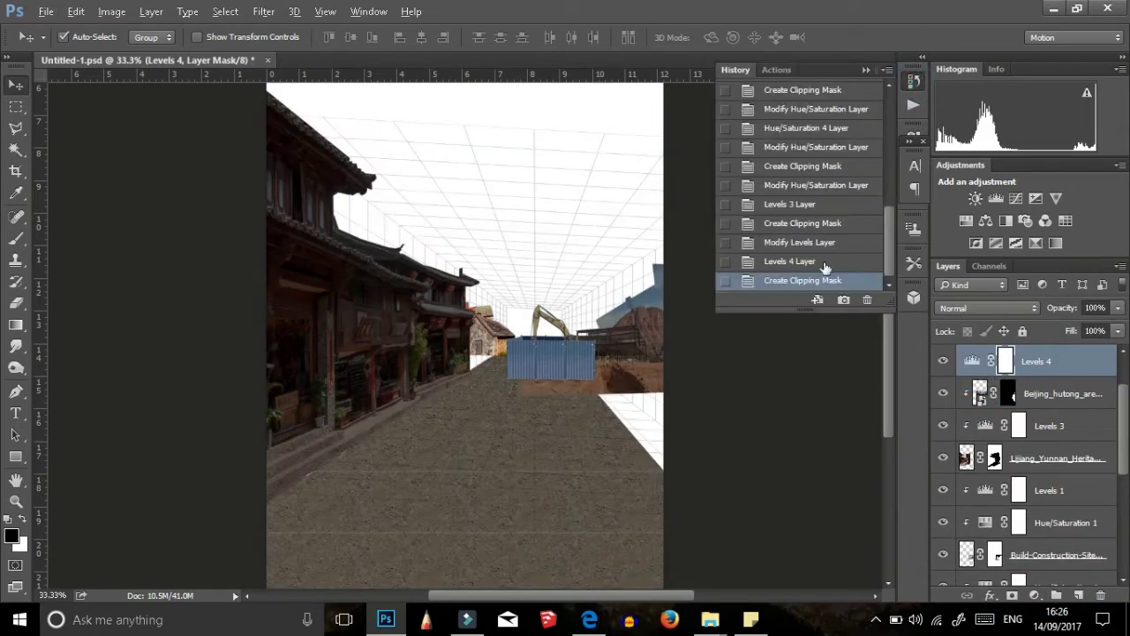
click(776, 268)
alt+click(975, 377)
drag(874, 344, 800, 344)
drag(810, 293, 830, 294)
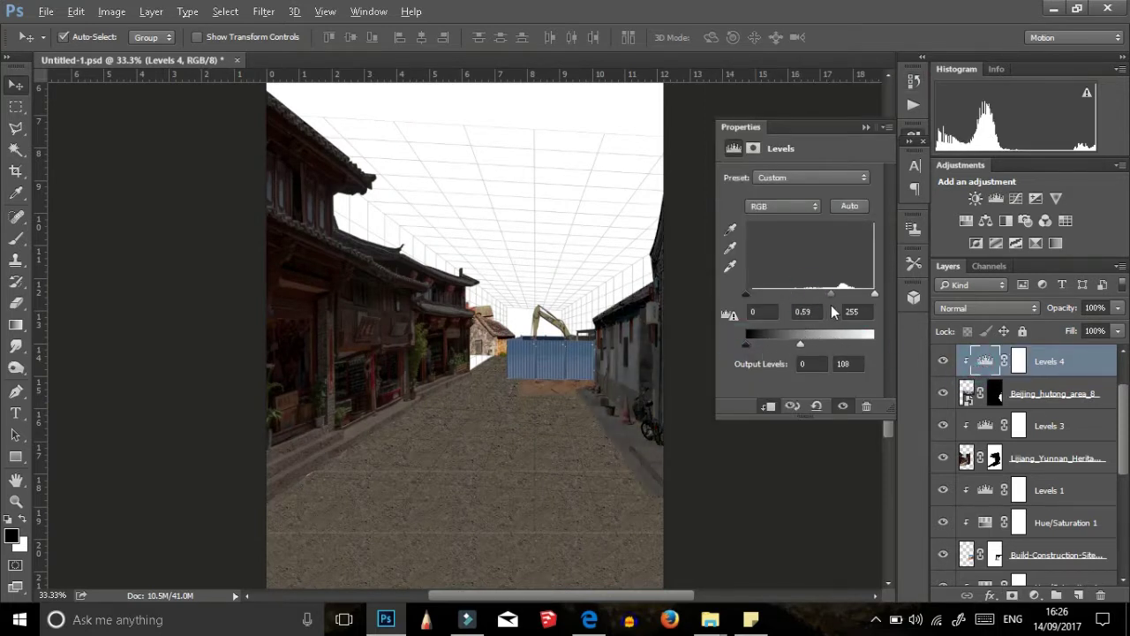
Step: Switch to the Brush tool and choose a painting colour
key(b)
click(11, 535)
click(1066, 283)
key(ctrl+plus)
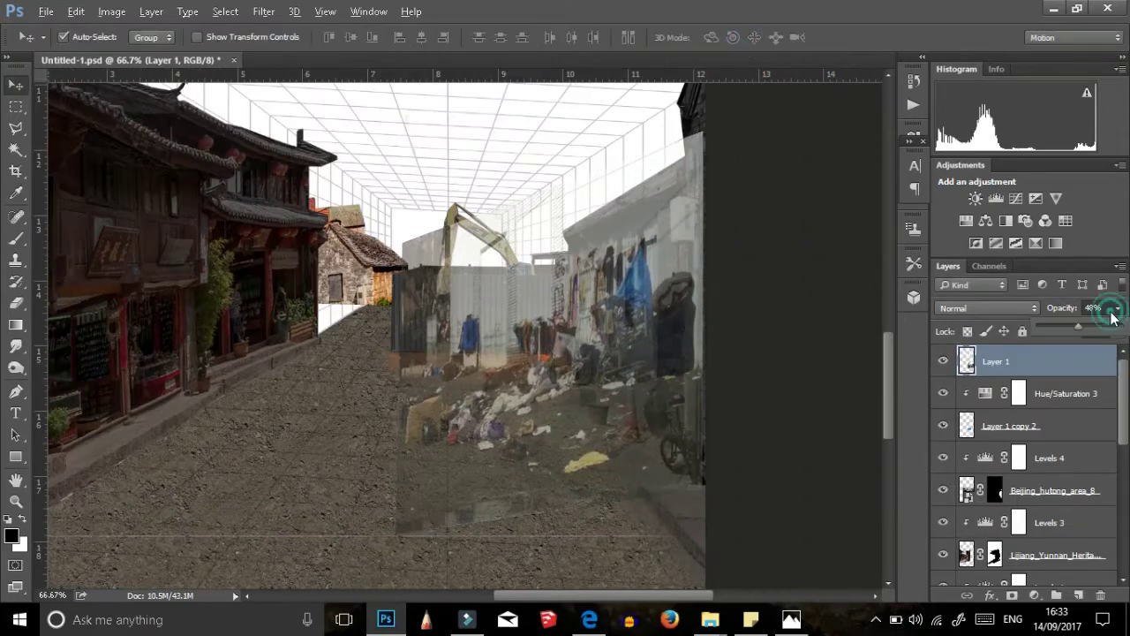
Step: Mask the debris photo, painting out its lower strip, right edge and top band
click(1011, 595)
key(0)
key(b)
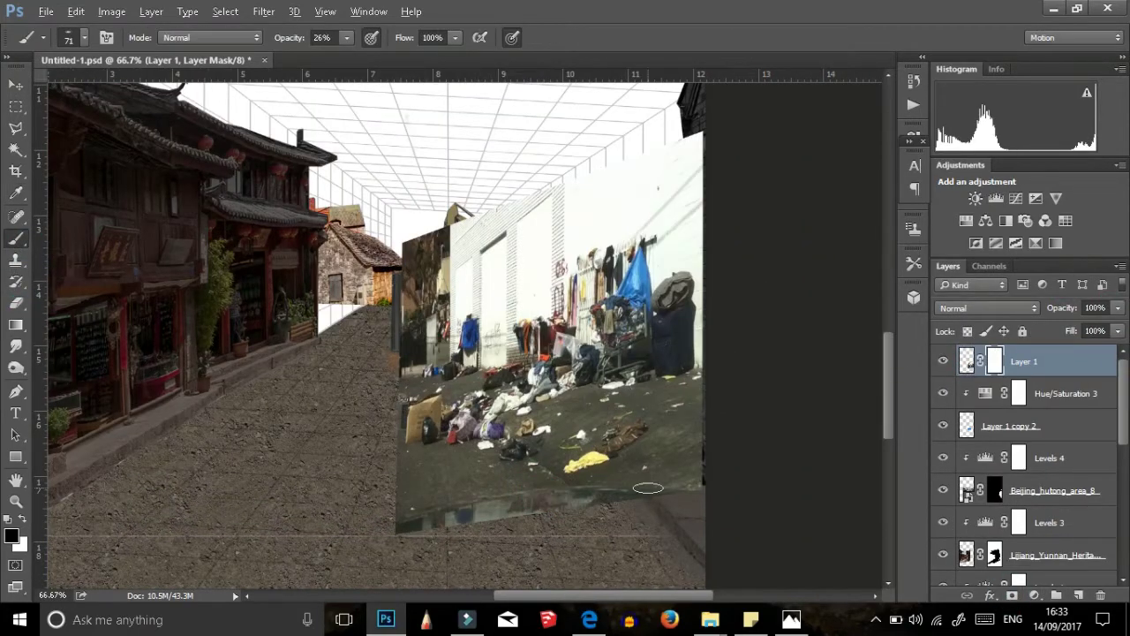
right_click(648, 487)
key(0)
drag(415, 504, 714, 484)
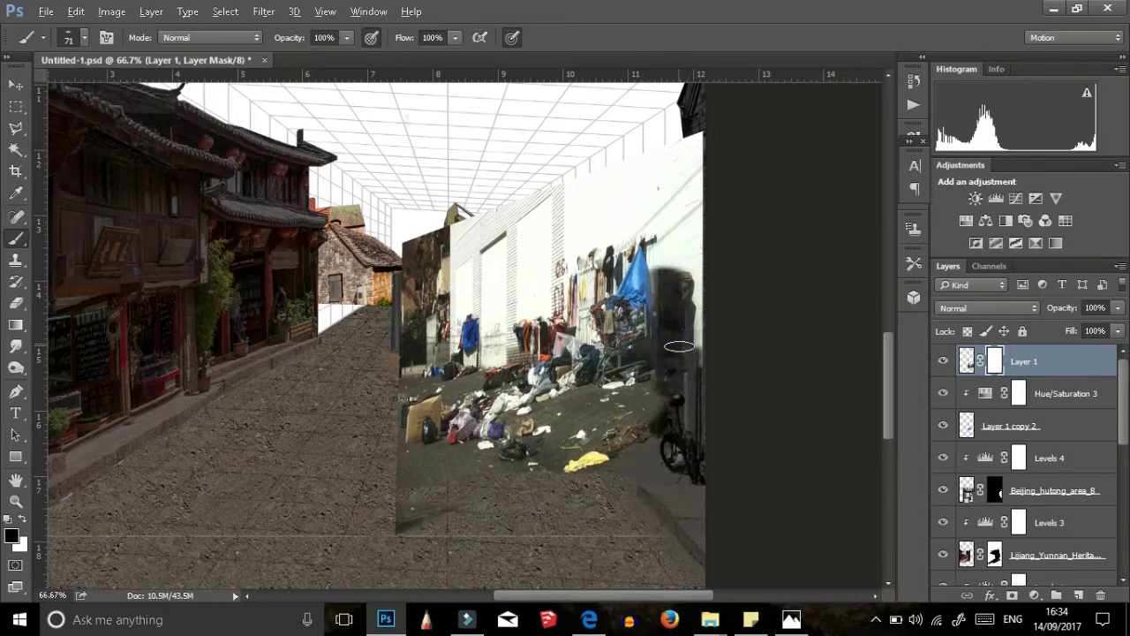
mouse_move(679, 346)
mouse_down()
mouse_move(670, 252)
mouse_move(283, 241)
mouse_up()
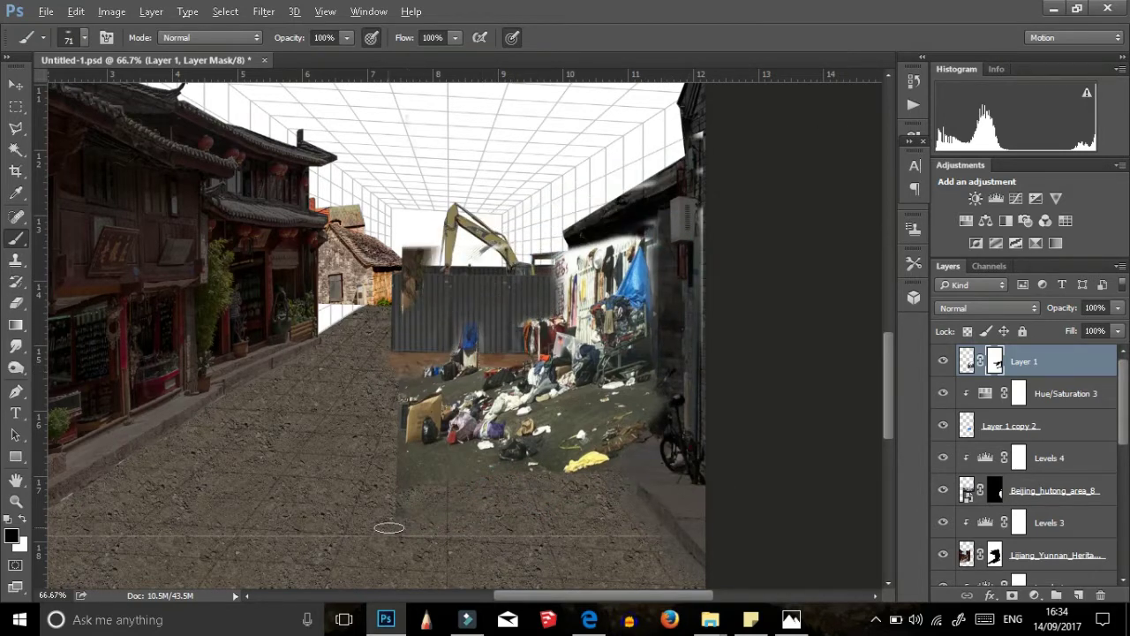
Step: Refine the debris mask around the pile with a 10 px brush
key(ctrl+plus)
key(ctrl+plus)
right_click(424, 336)
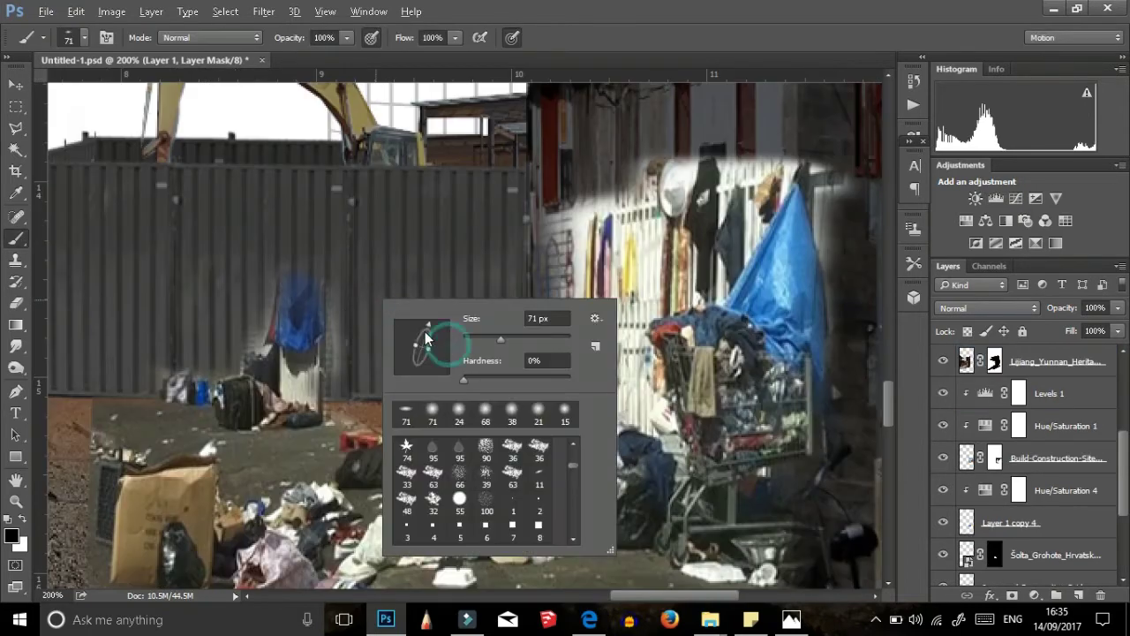
drag(499, 339, 466, 338)
key(Return)
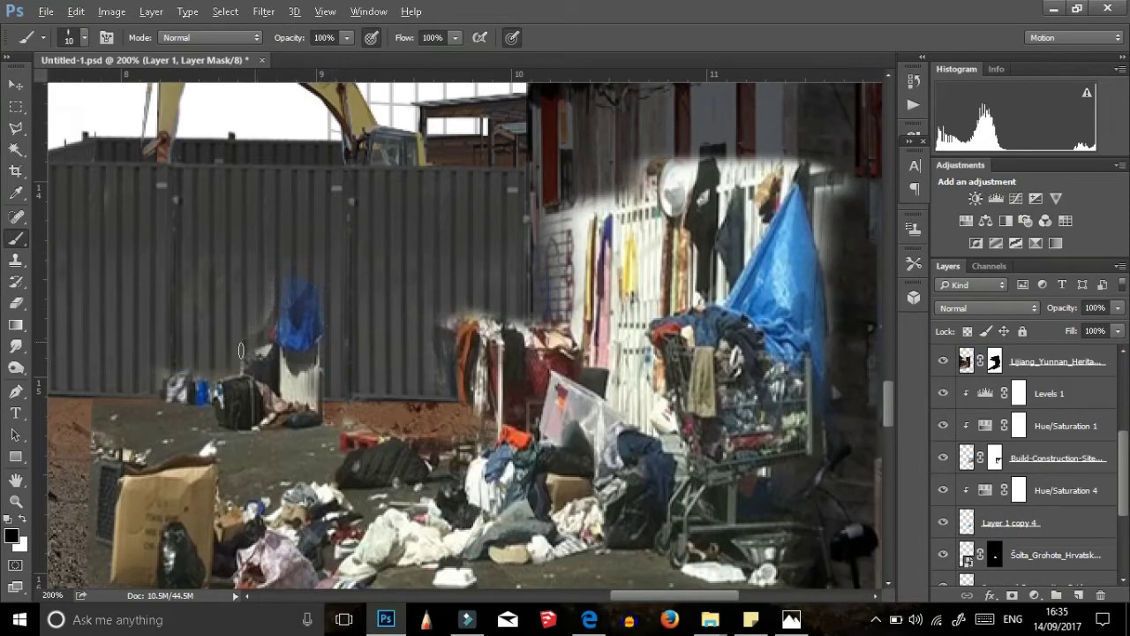
right_click(444, 328)
click(394, 306)
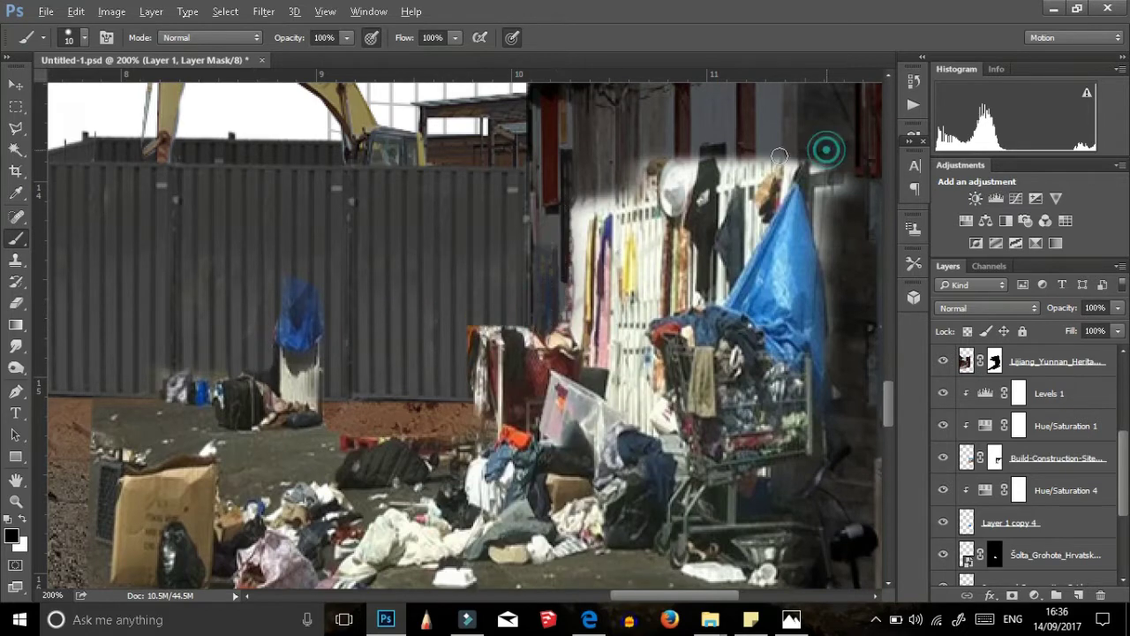
scroll(822, 182, down, 1)
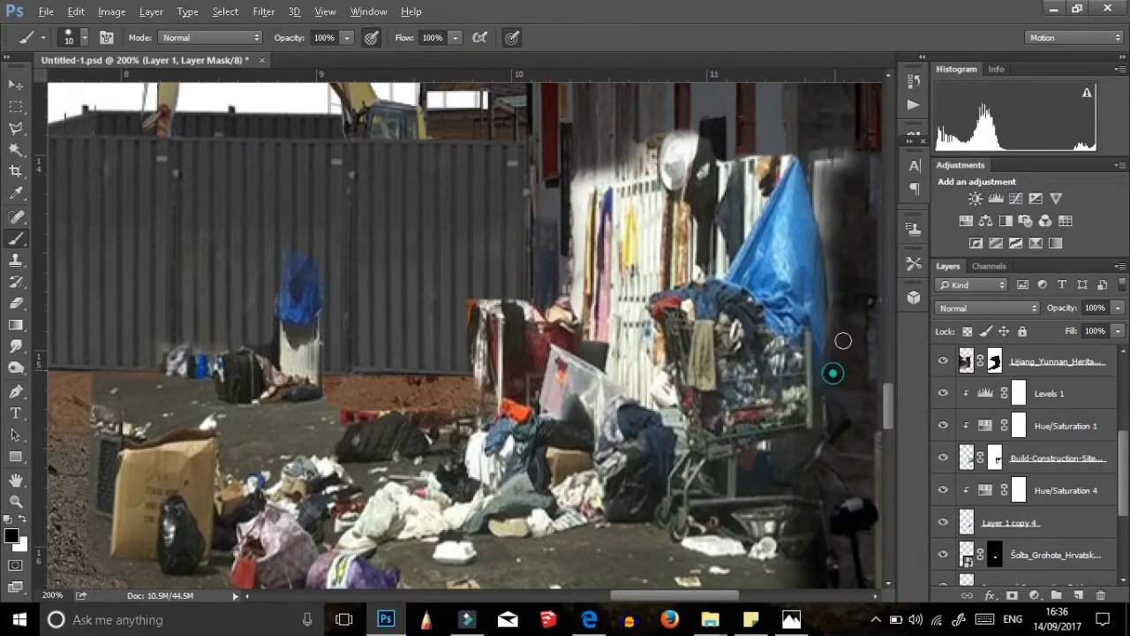
scroll(530, 559, down, 5)
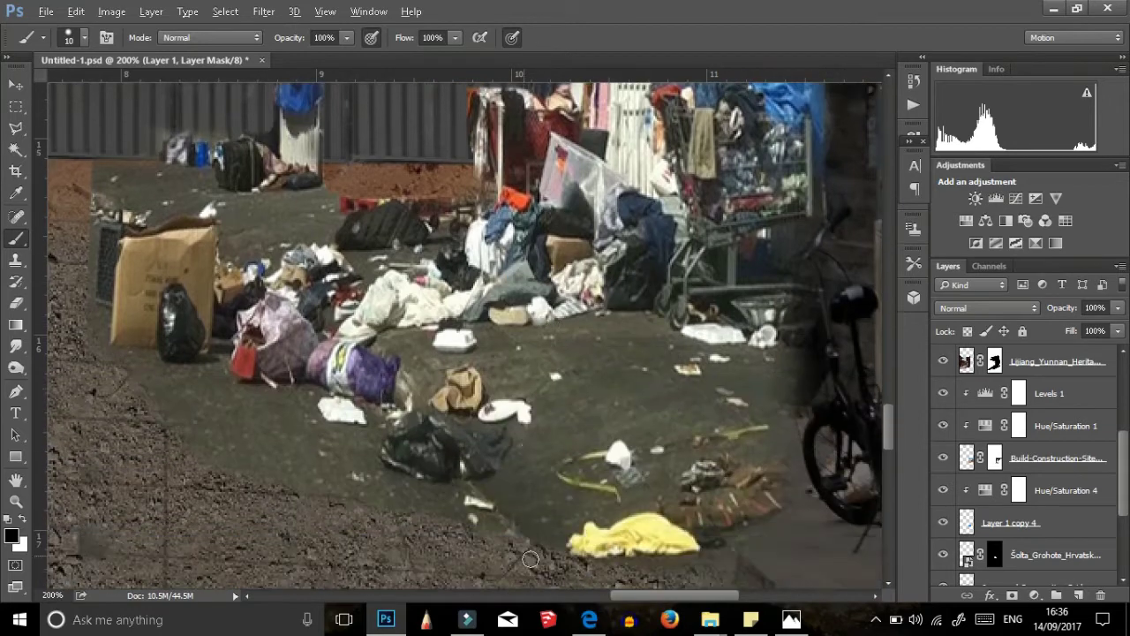
key(ctrl+minus)
key(ctrl+minus)
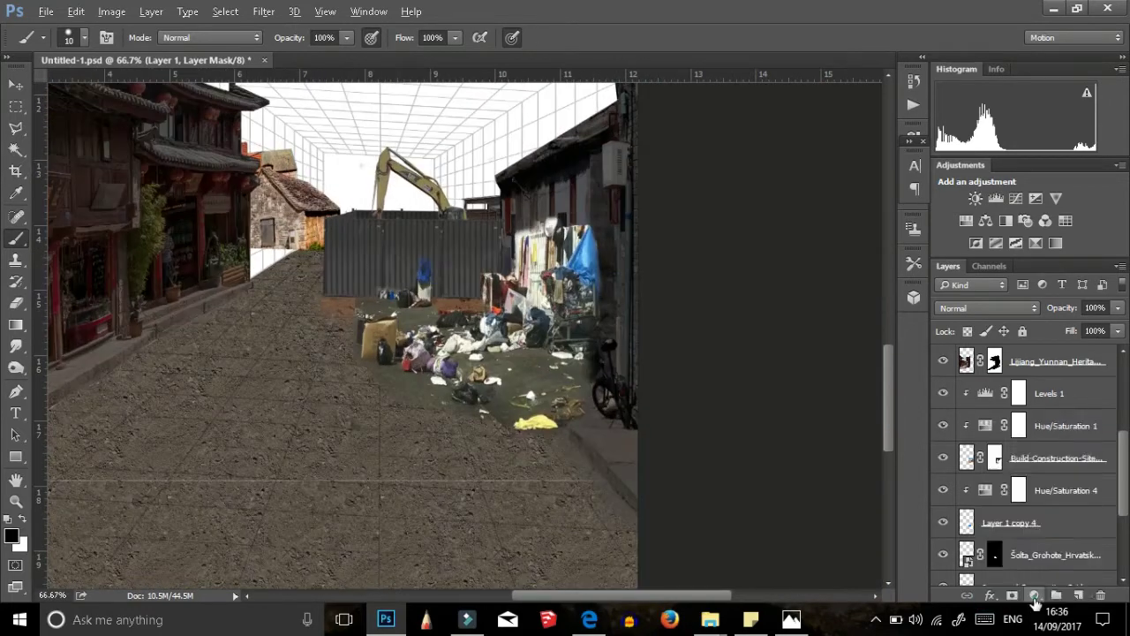
Step: Dim the debris photo with a clipped Levels adjustment, output down to 129
click(1035, 595)
click(980, 361)
key(ctrl+alt+g)
drag(874, 343, 810, 343)
mouse_move(809, 293)
mouse_down()
mouse_move(789, 289)
mouse_move(807, 293)
mouse_up()
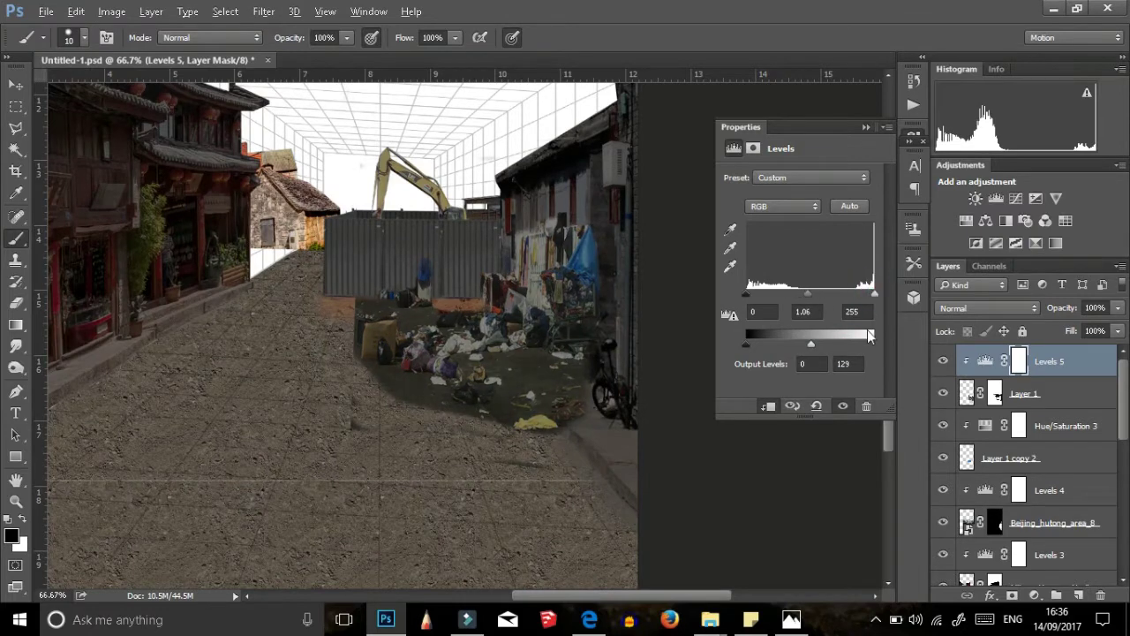
click(866, 126)
right_click(545, 220)
click(542, 221)
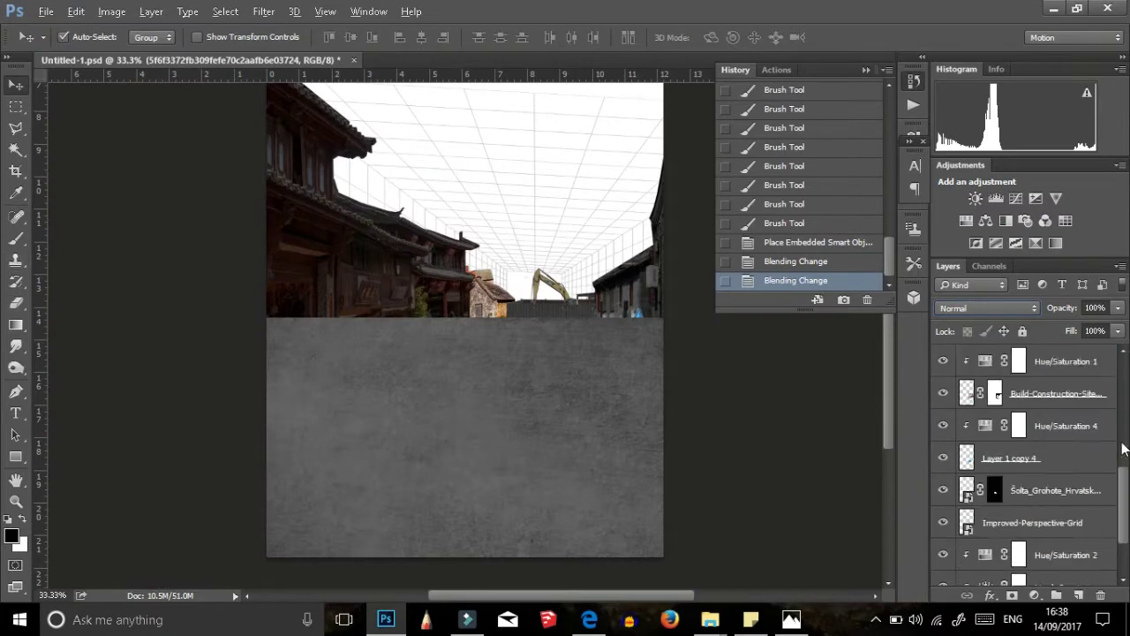
Step: Mask the concrete texture to the road's selection and set a 30 px brush
scroll(1024, 459, down, 3)
ctrl+click(995, 425)
click(1059, 393)
click(1034, 595)
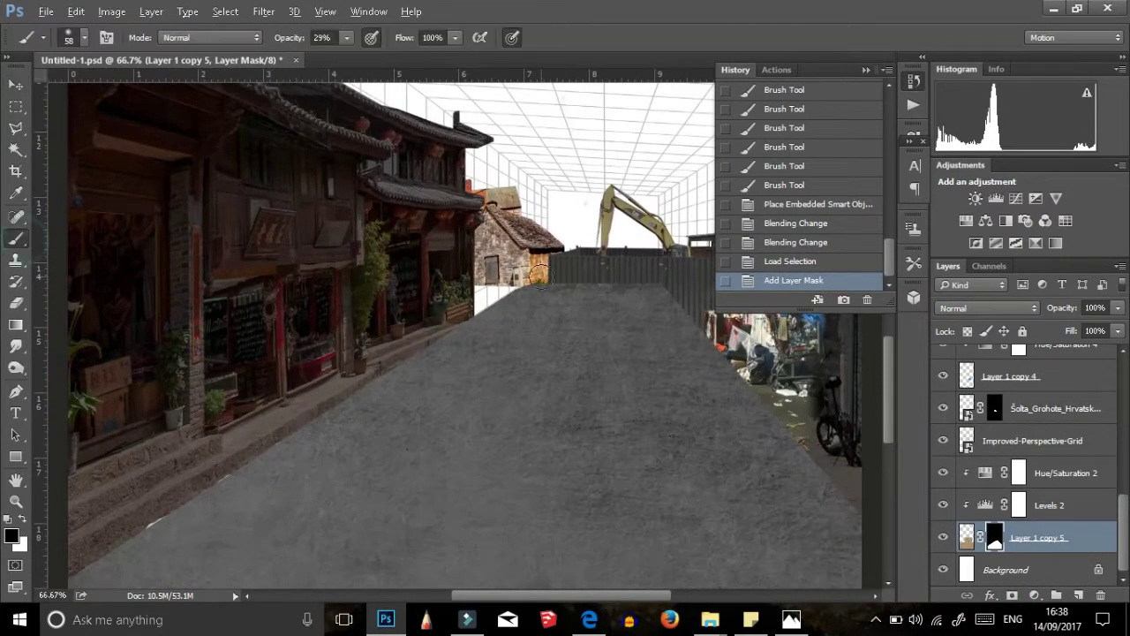
key(0)
right_click(526, 291)
key(Return)
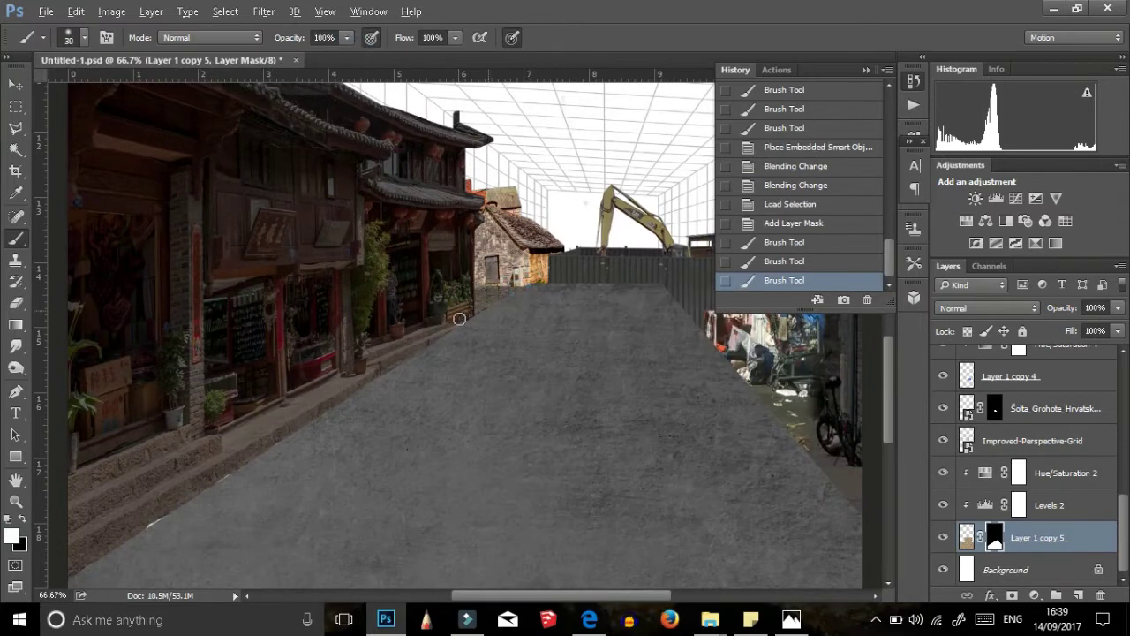
scroll(1015, 530, up, 5)
Step: Rasterize dirty-concrete, mask it to the street, and blend it in Linear Light
click(1046, 388)
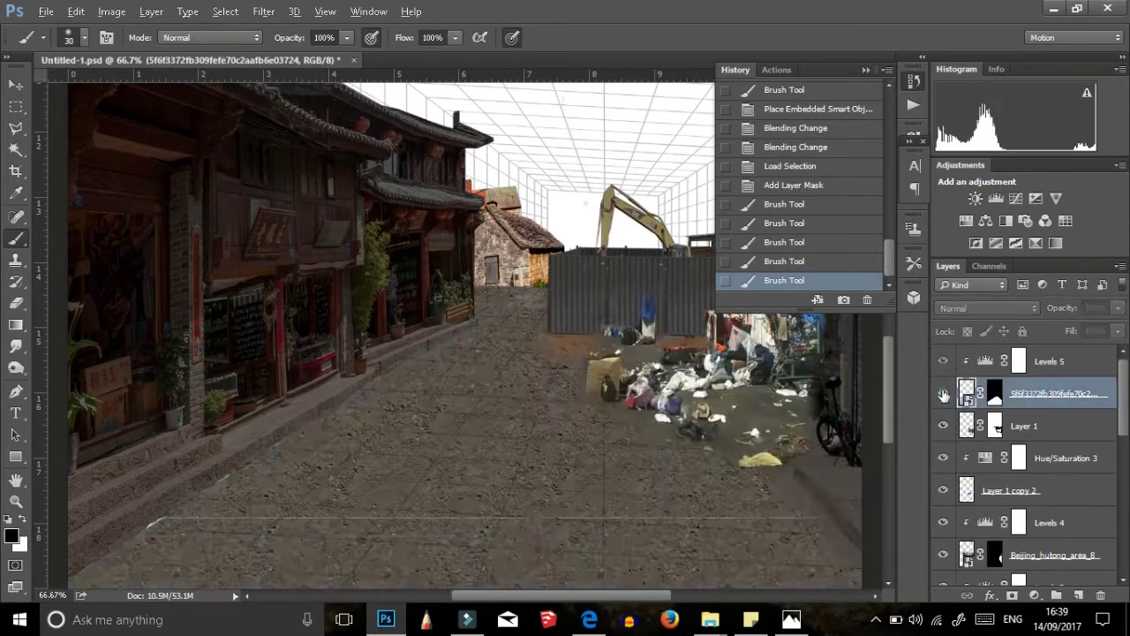
right_click(1035, 399)
click(979, 155)
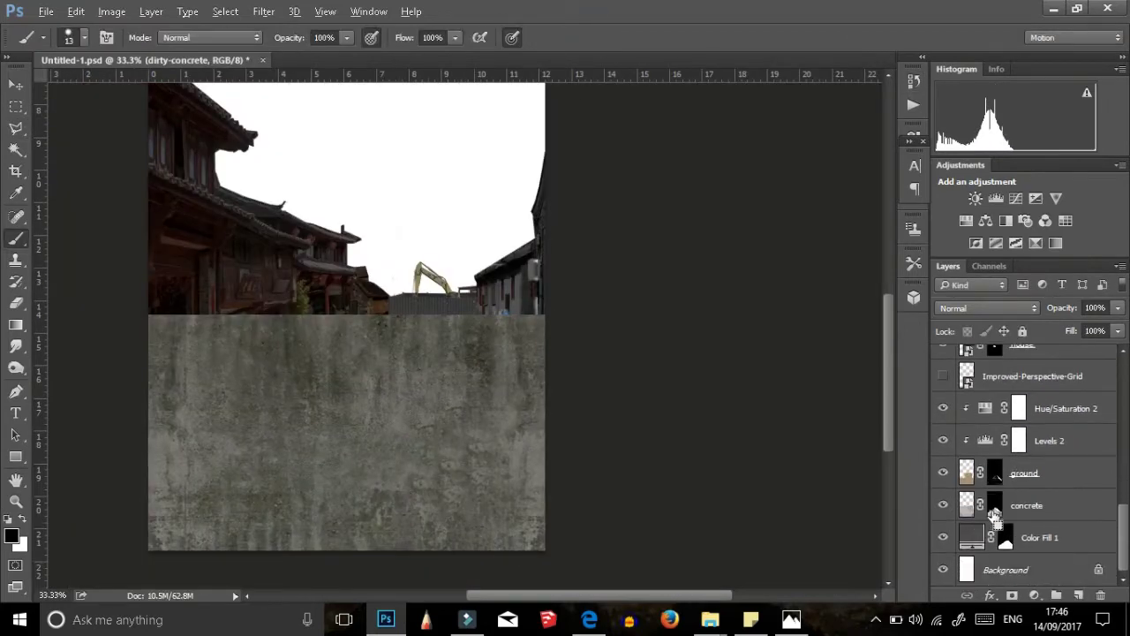
click(1012, 598)
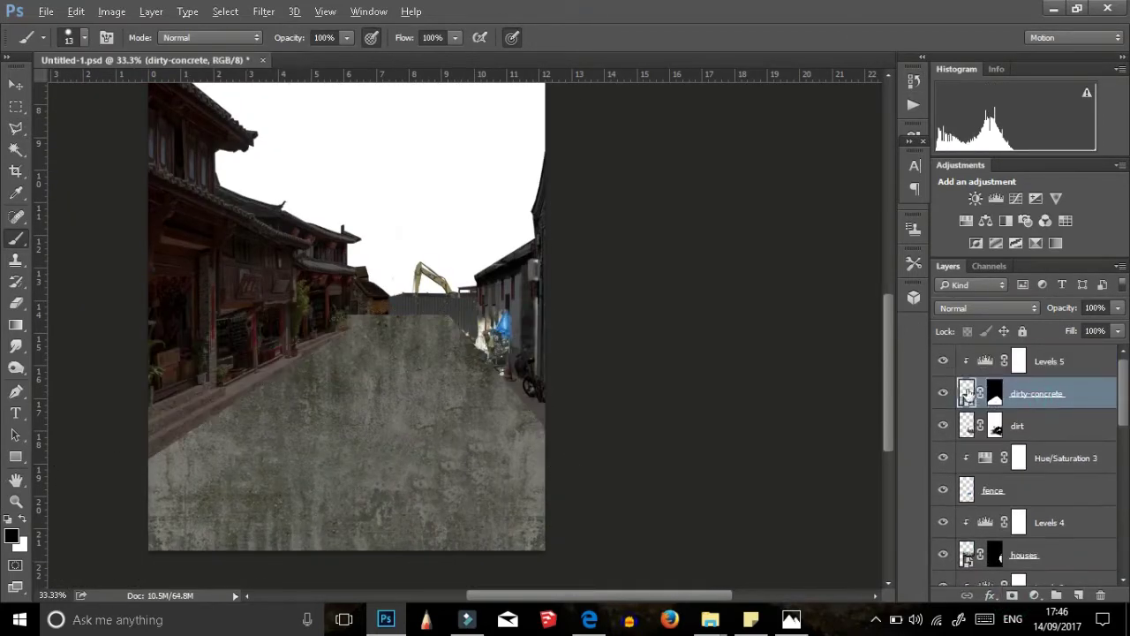
right_click(967, 391)
click(1000, 308)
click(978, 421)
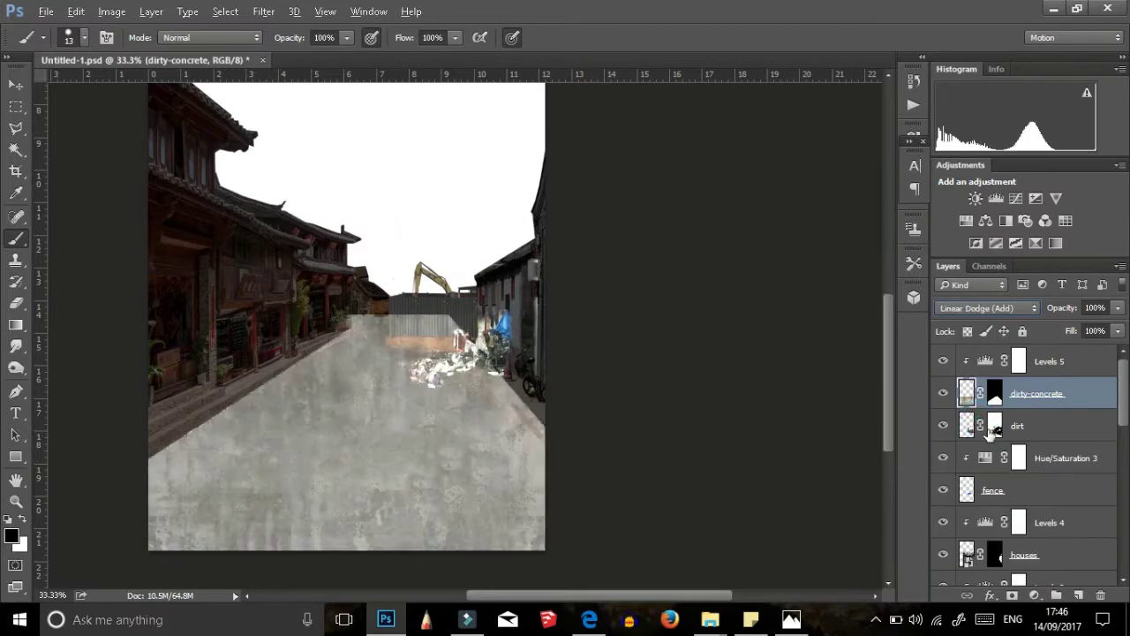
key(Down)
key(Down)
key(Down)
key(Down)
key(Down)
key(Down)
key(Down)
key(Down)
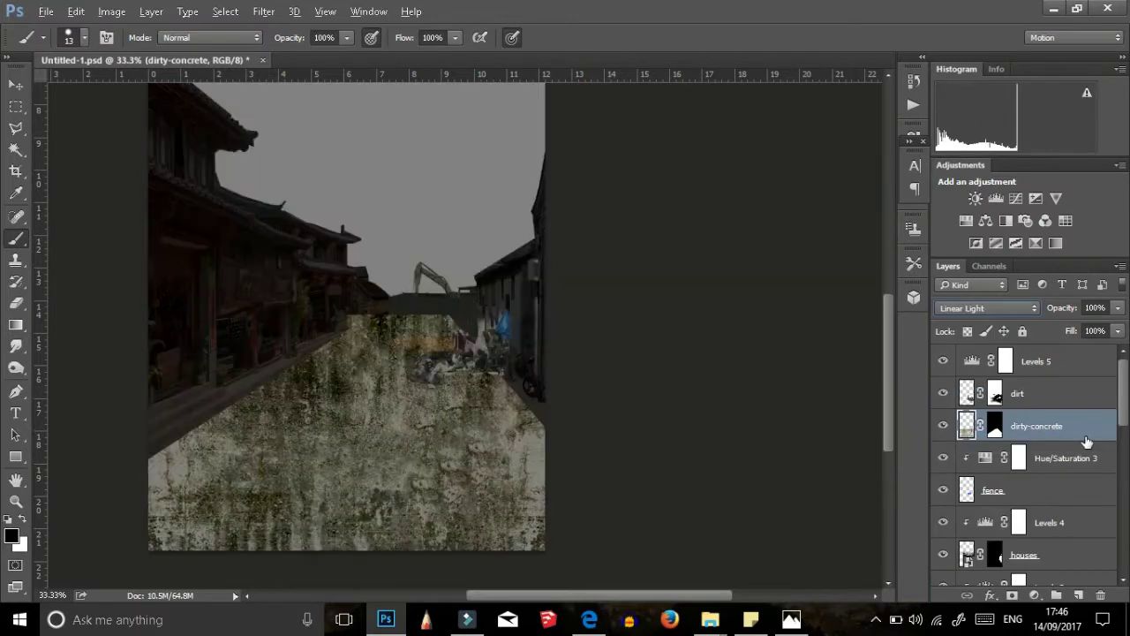
Step: Step back through History, delete the dirty-concrete layer, then restore it
key(4)
click(913, 79)
key(ctrl+alt+z)
click(914, 80)
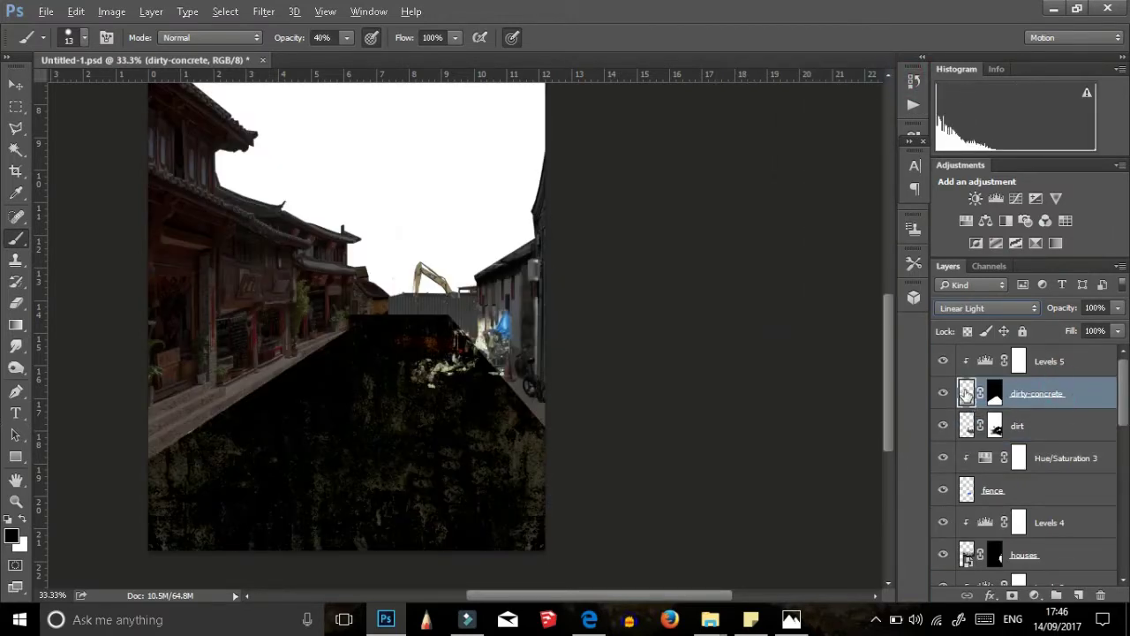
key(Delete)
click(914, 79)
click(795, 261)
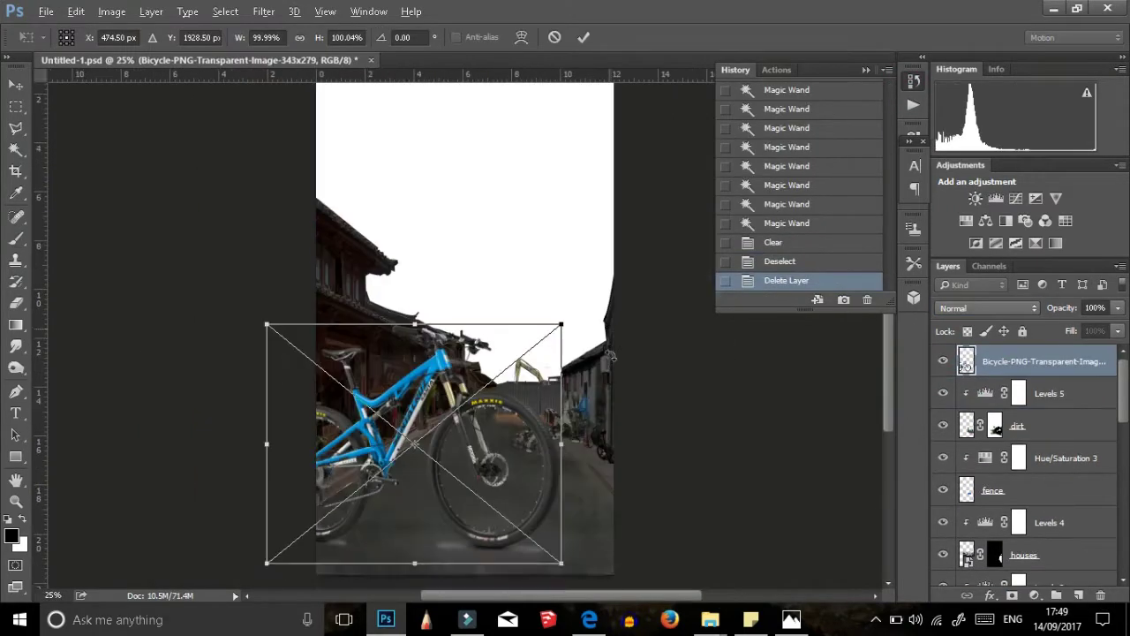
Step: Scale the bicycle down and tilt it against the left shopfront
key(ctrl+plus)
mouse_move(659, 318)
mouse_down()
mouse_move(409, 258)
mouse_move(287, 410)
mouse_up()
drag(281, 459, 261, 450)
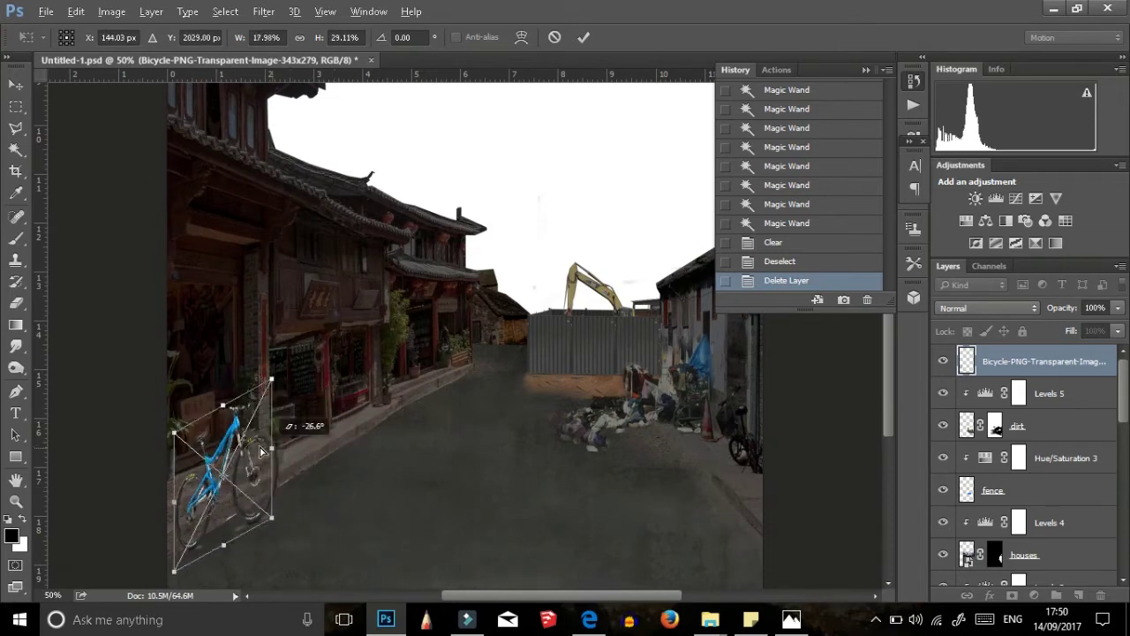
click(583, 38)
right_click(971, 547)
key(Escape)
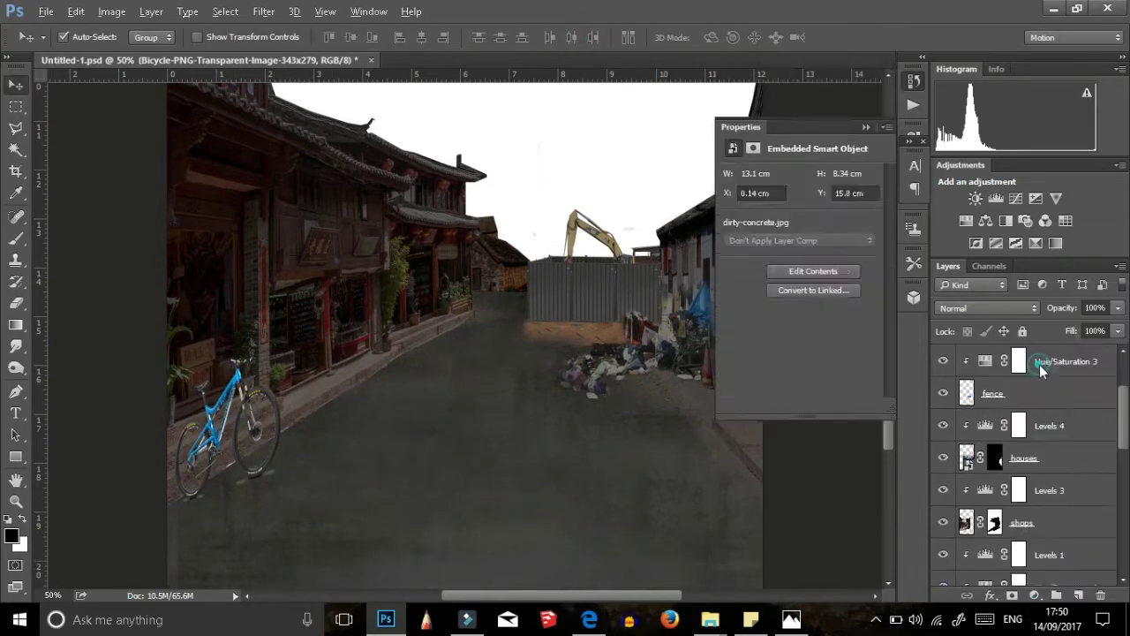
Step: Dull the bicycle with a clipped Levels and Hue/Saturation at -47 saturation
click(995, 197)
drag(874, 344, 817, 344)
click(768, 406)
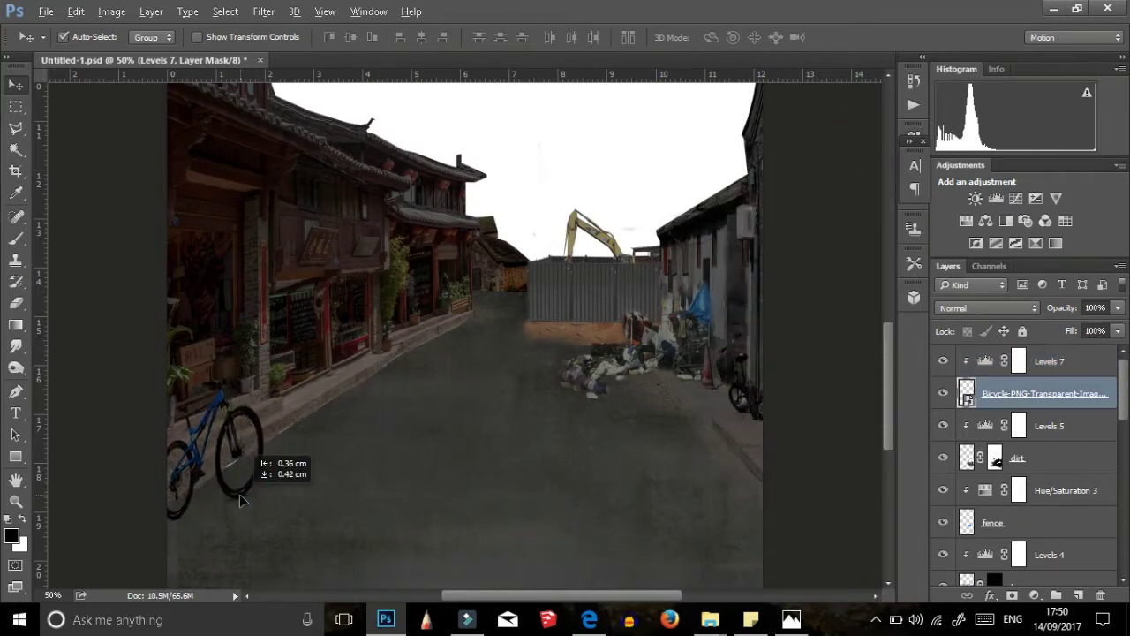
click(1055, 428)
drag(799, 271, 764, 273)
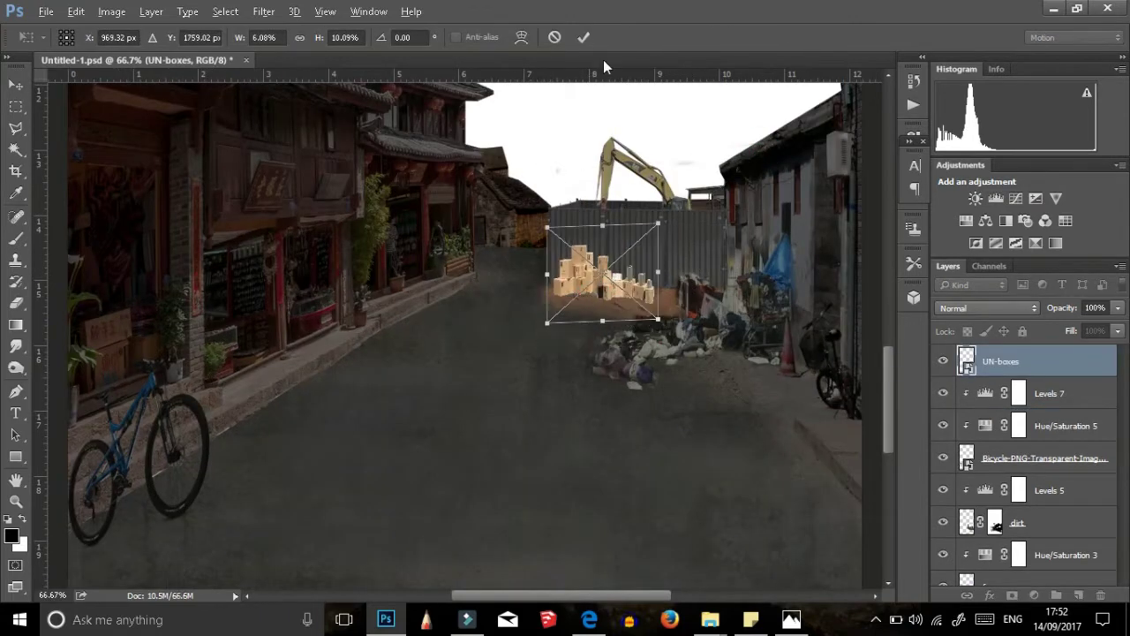
Step: Commit the boxes placement, then duplicate and reposition the UN-boxes copy
key(Return)
key(ctrl+j)
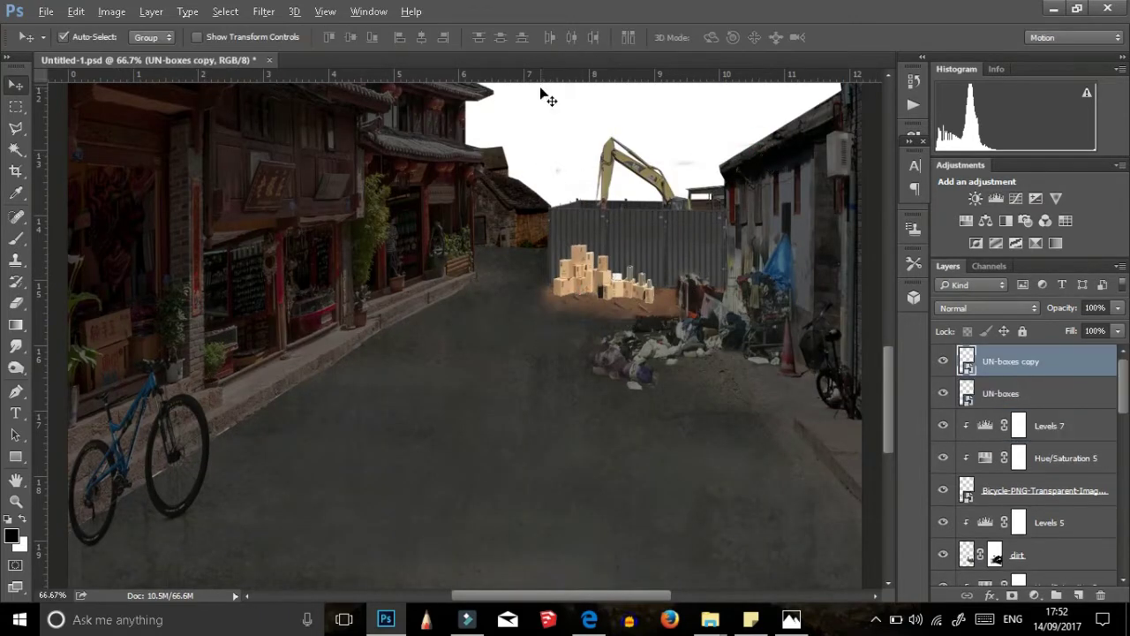
mouse_move(643, 277)
mouse_down()
mouse_move(667, 277)
mouse_move(645, 289)
mouse_move(600, 367)
mouse_up()
key(ctrl+t)
click(584, 37)
Step: Erase parts of the boxes copy with a 29 px eraser and merge into UN-boxes
key(e)
click(551, 253)
right_click(597, 346)
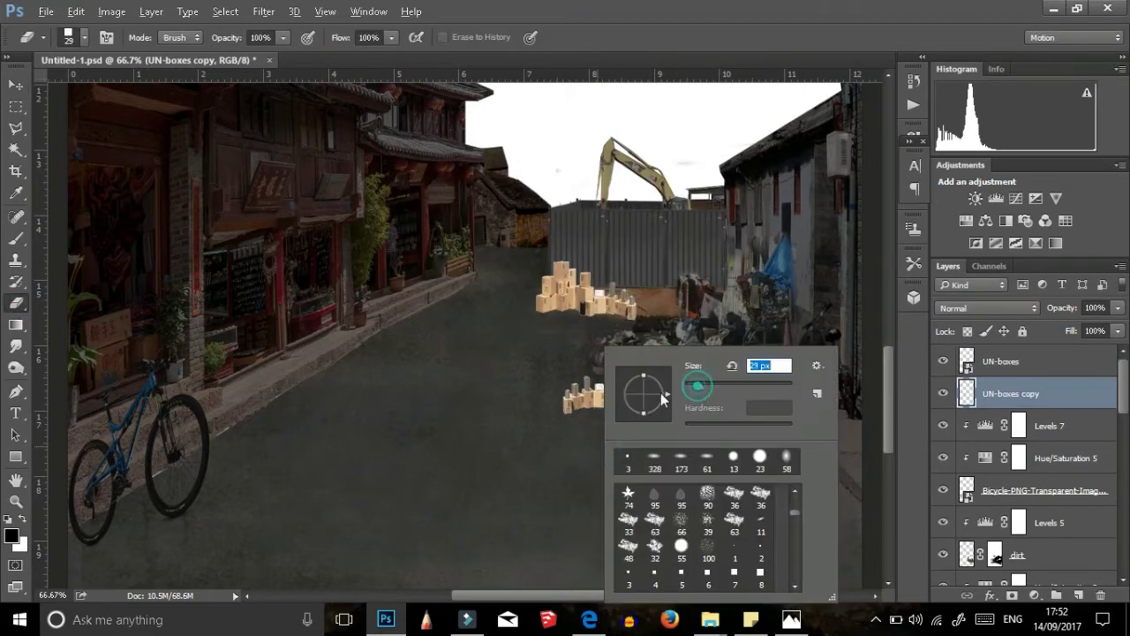
key(Return)
click(15, 84)
drag(634, 380, 634, 292)
shift+click(1000, 361)
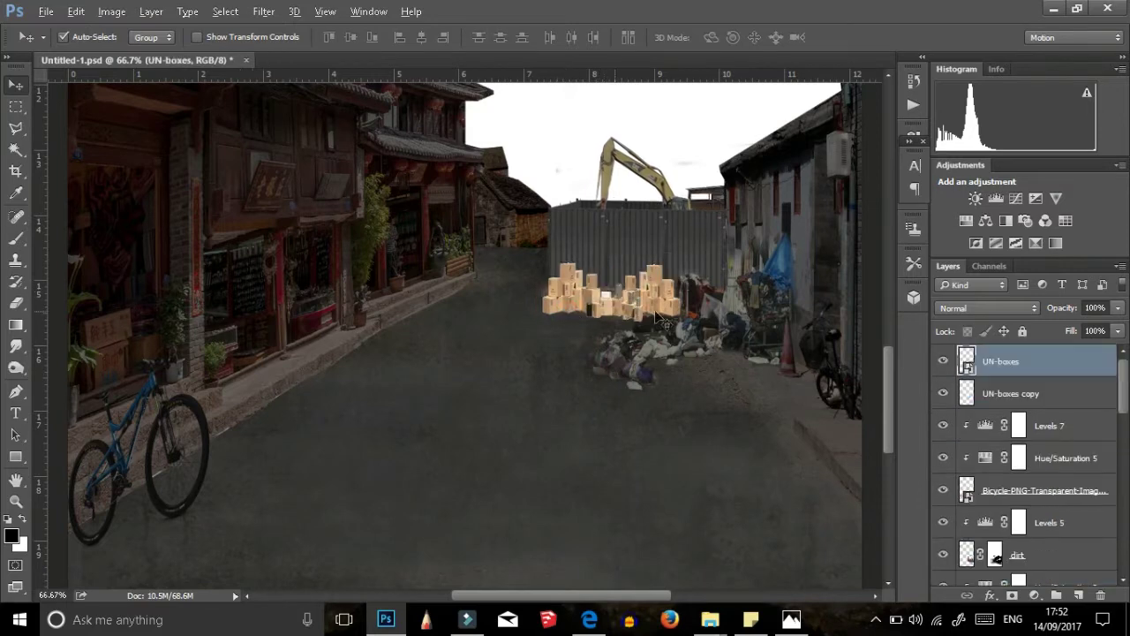
key(ctrl+e)
Step: Move Levels 5 and dirt above the boxes and add a clipped Levels adjustment
click(1017, 522)
shift+click(1038, 493)
drag(1038, 492, 1000, 351)
click(642, 296)
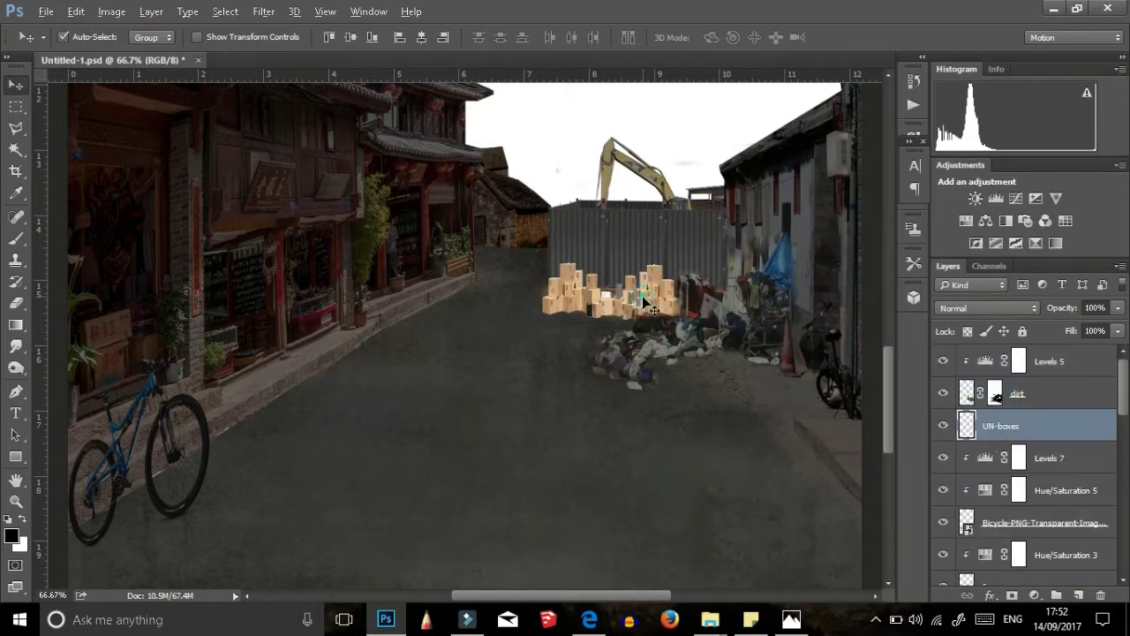
click(1036, 597)
click(1033, 366)
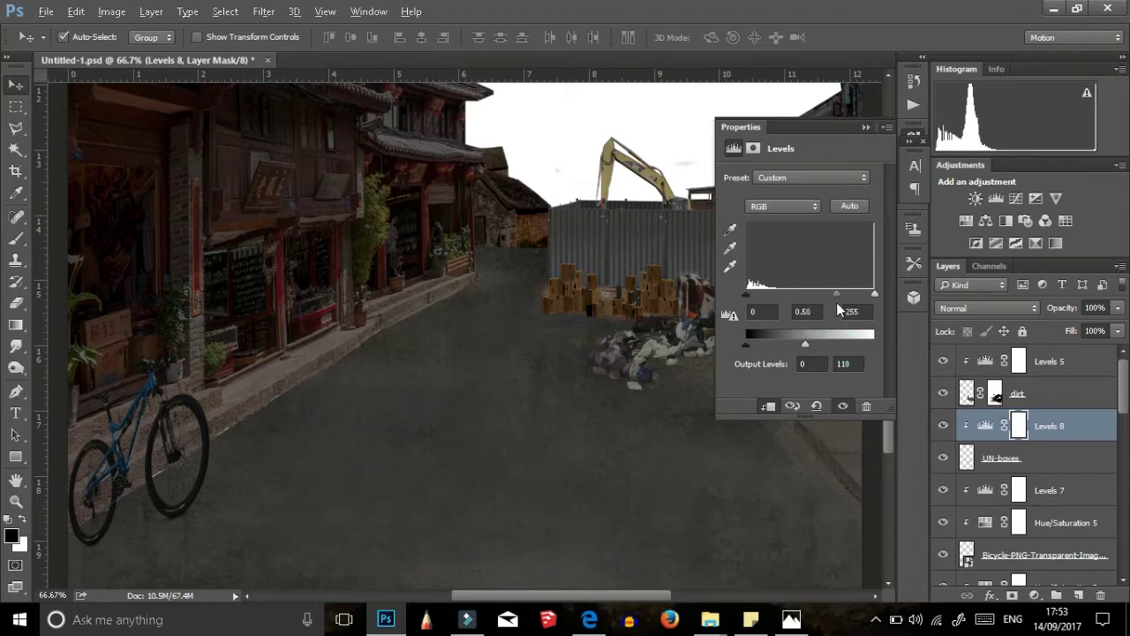
Step: Add Hue/Saturation and a magenta-shifted Color Balance to mute the scene's colours
click(989, 595)
key(Escape)
click(966, 221)
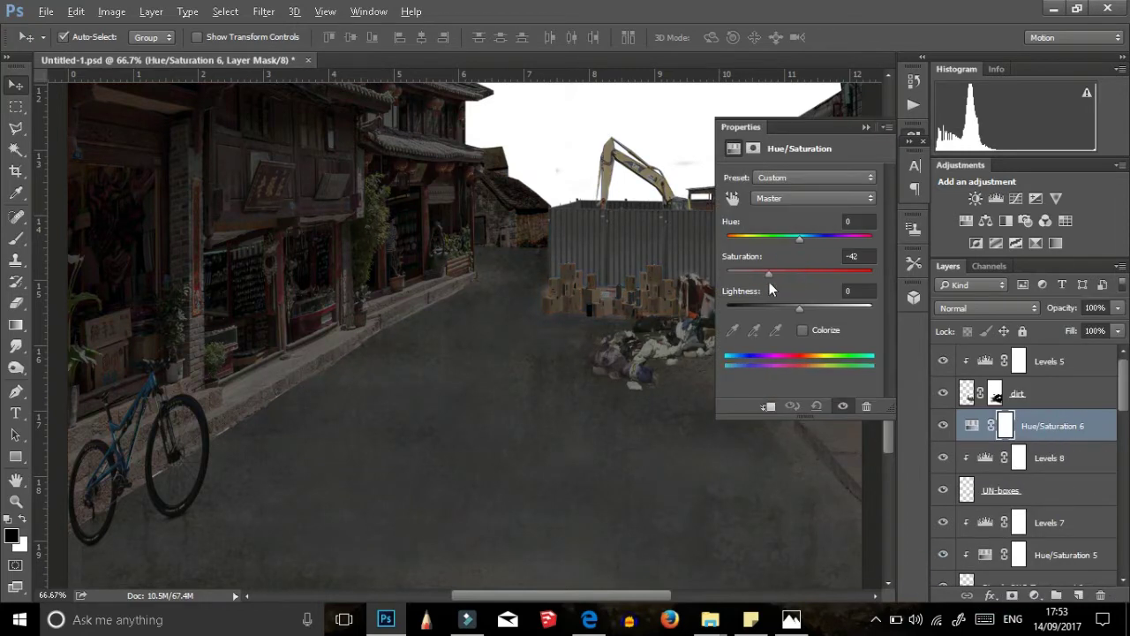
click(1035, 597)
click(1055, 444)
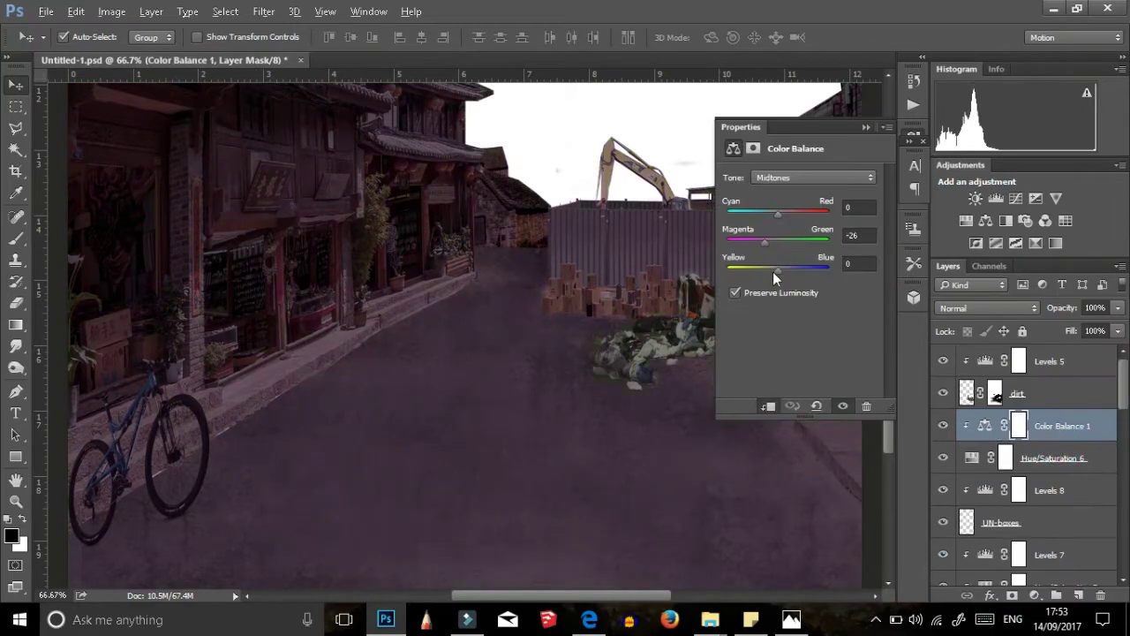
key(ctrl+minus)
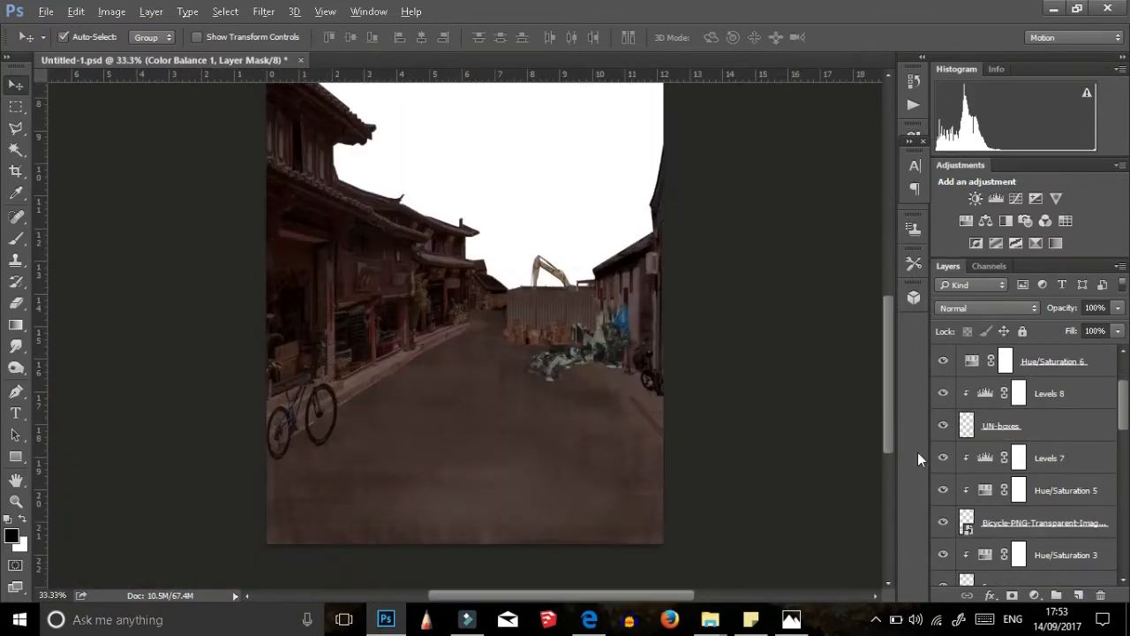
click(943, 429)
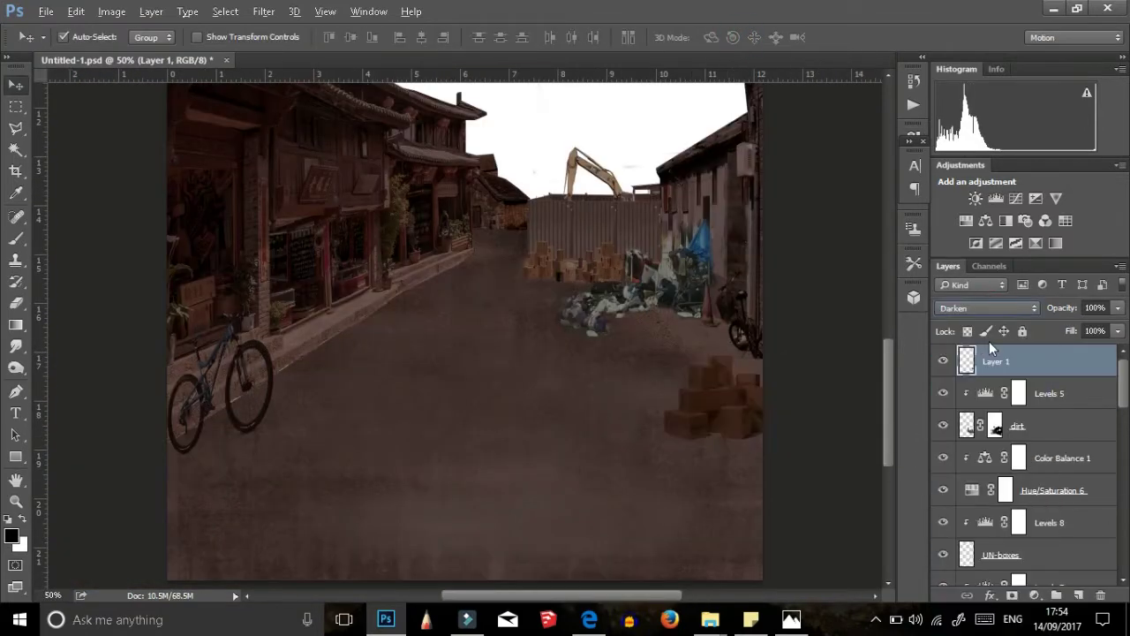
Step: Darken the foreground boxes with Levels 9 clipped, output white 173
click(995, 598)
drag(874, 344, 812, 344)
alt+click(968, 369)
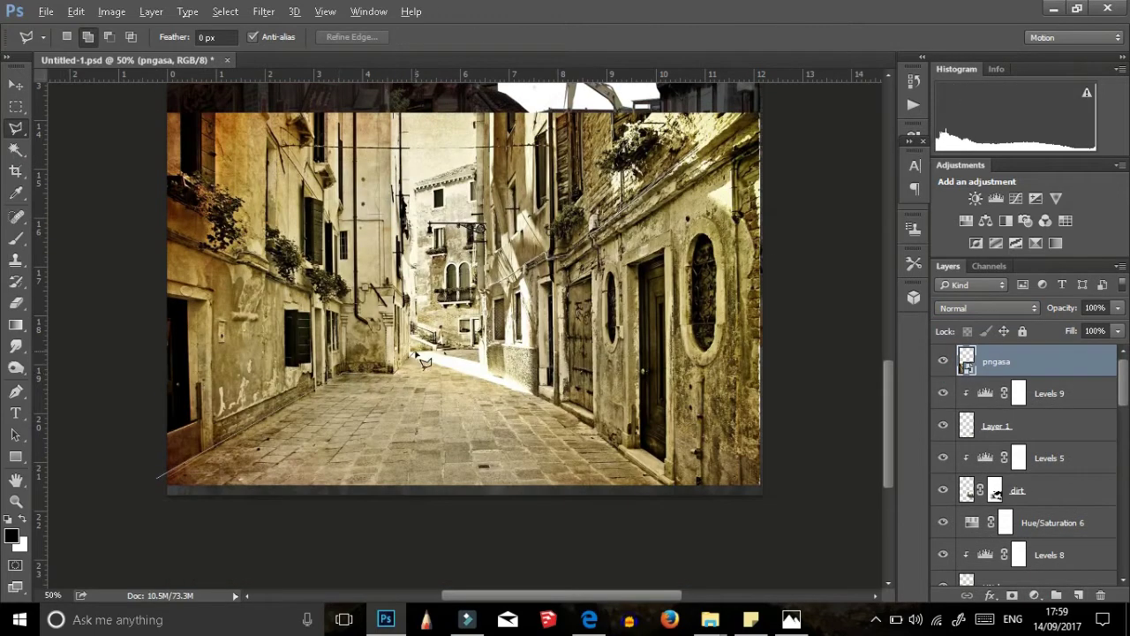
Step: Copy the selected cobbled road onto its own layer and distort it to fit the street's perspective
click(161, 494)
key(v)
key(ctrl+shift+j)
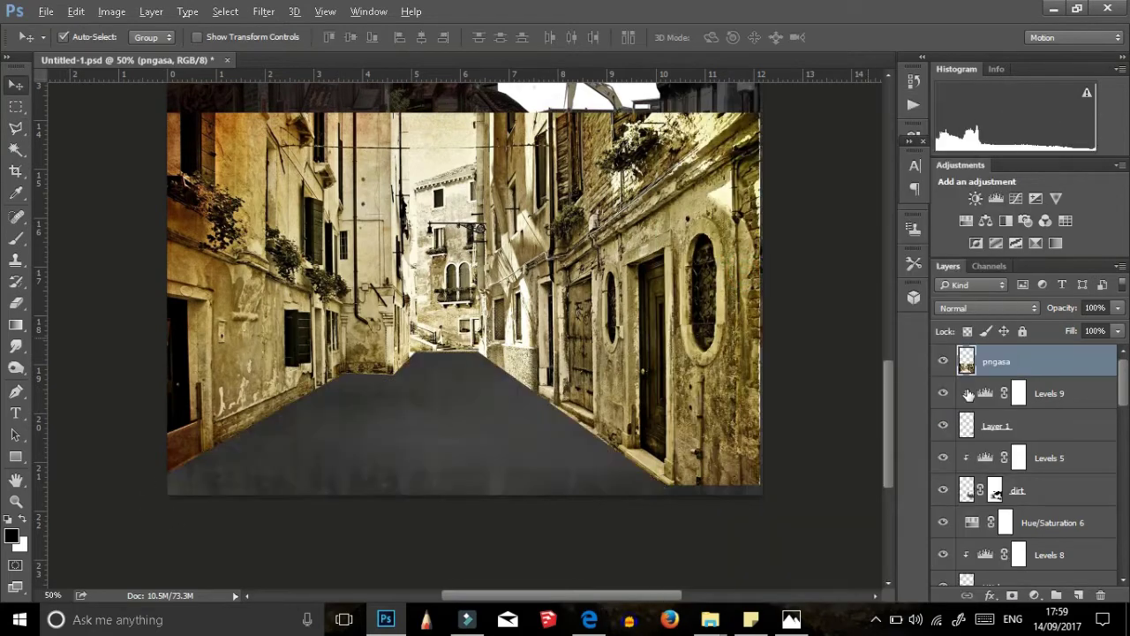
key(ctrl+t)
drag(462, 276, 508, 141)
drag(715, 141, 800, 123)
drag(715, 401, 883, 424)
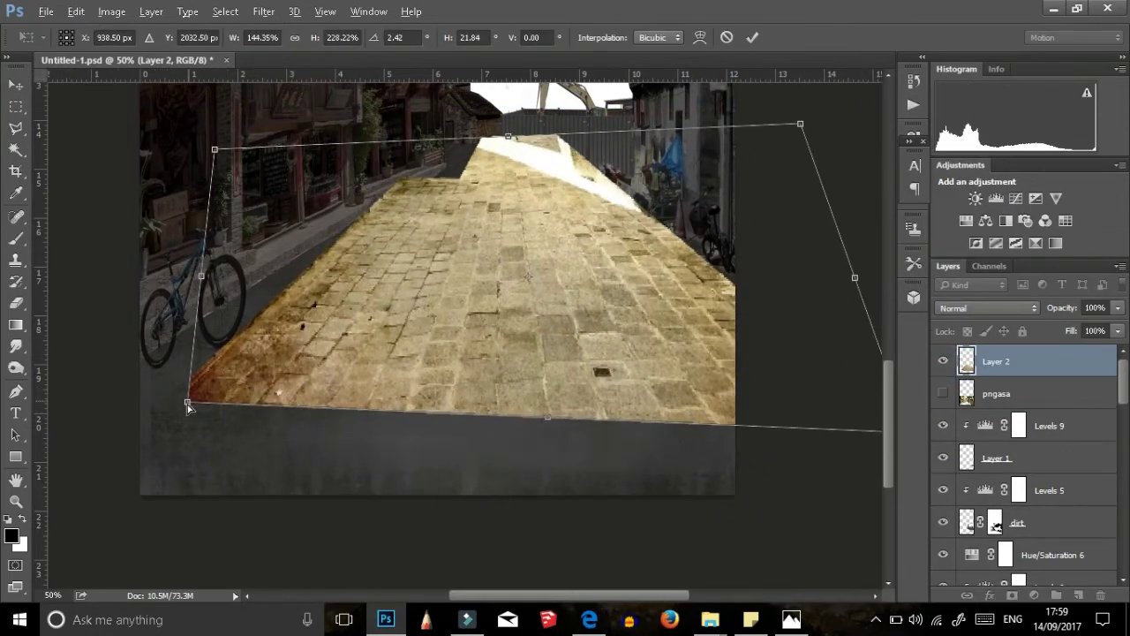
drag(214, 401, 81, 408)
drag(533, 432, 424, 507)
click(752, 37)
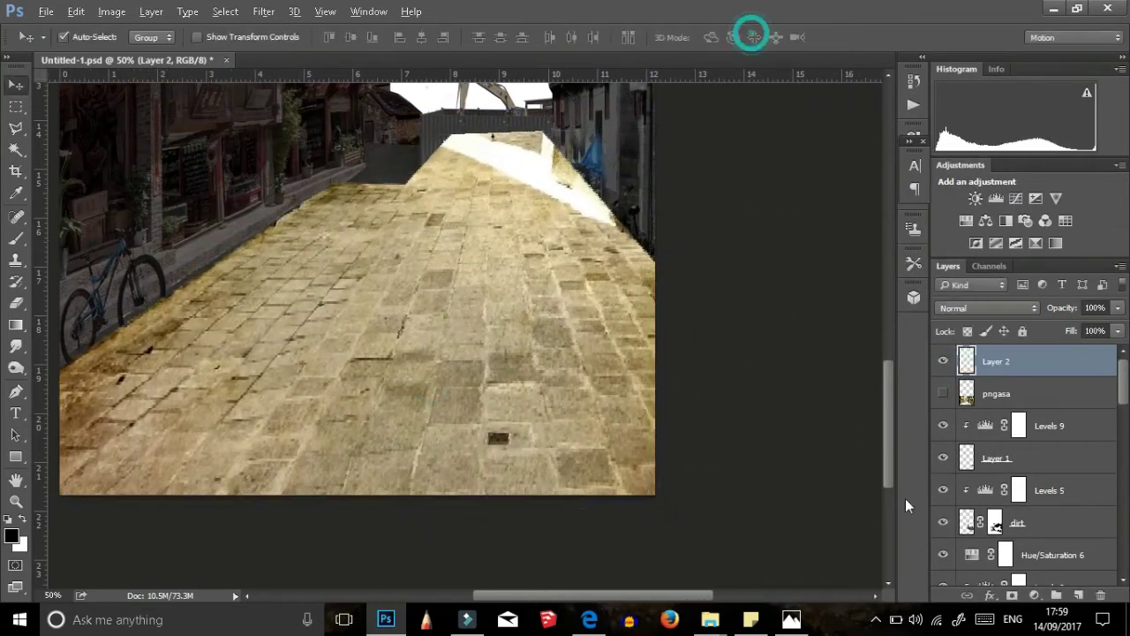
Step: Hide the ground texture, concrete and grey Color Fill layers and shift the cobbled road left
scroll(1024, 459, down, 2)
scroll(1024, 459, down, 3)
click(942, 408)
click(1024, 440)
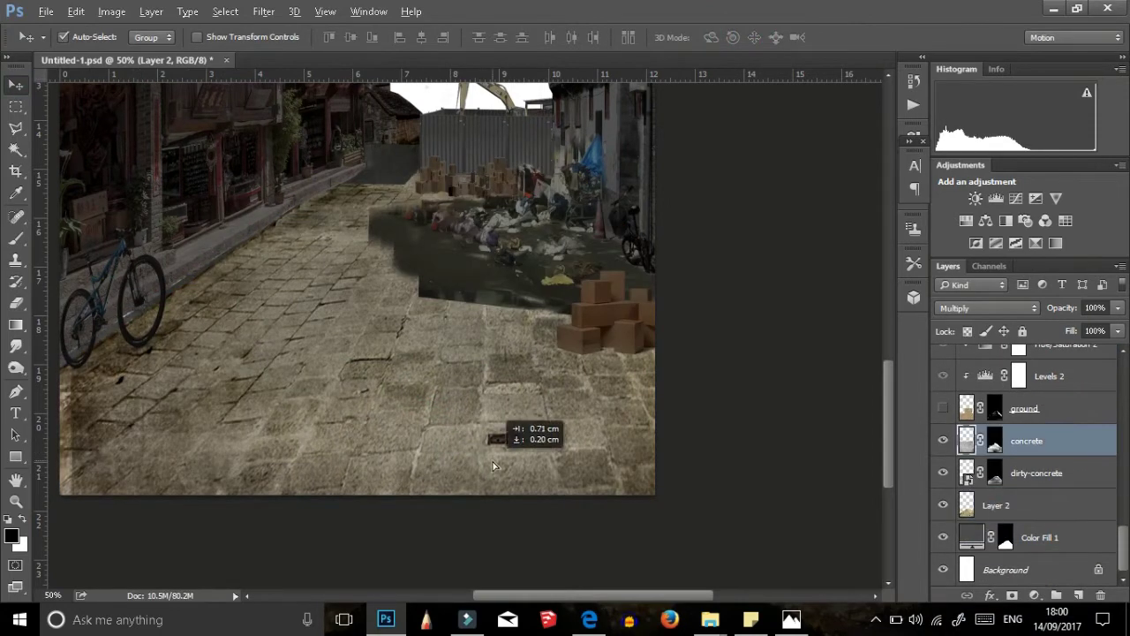
click(944, 440)
click(942, 537)
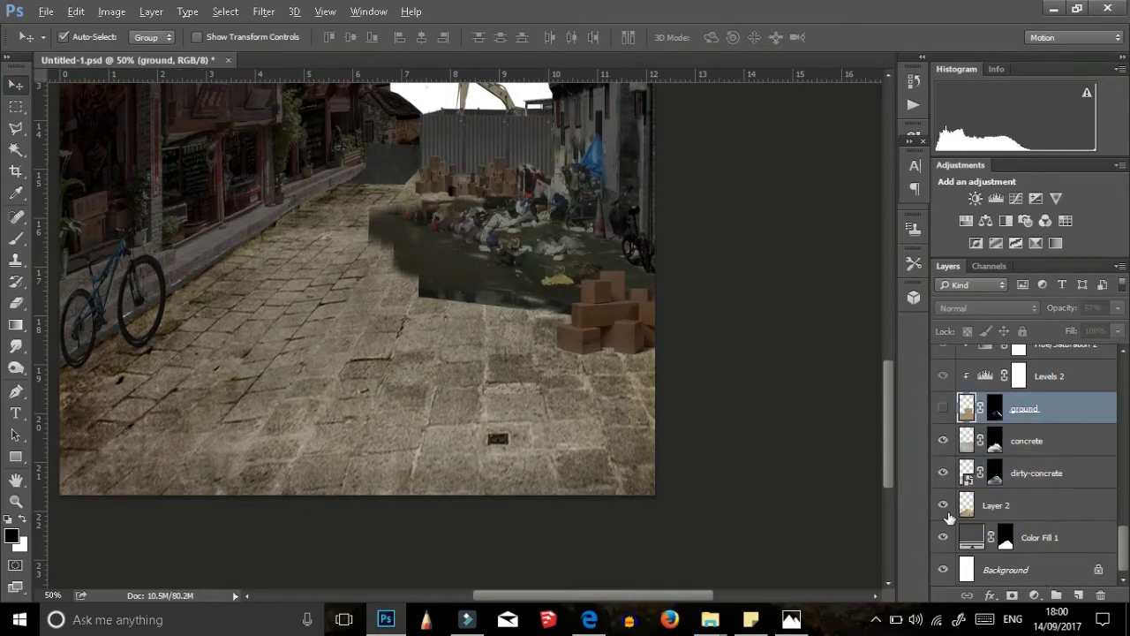
click(525, 465)
click(943, 439)
drag(591, 433, 561, 431)
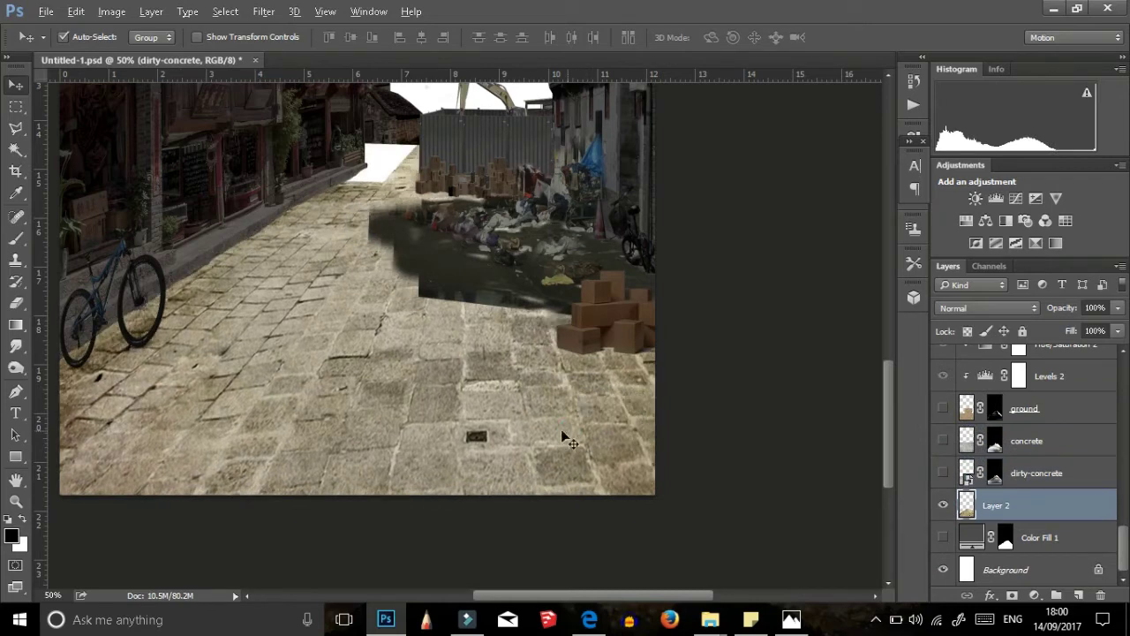
click(15, 260)
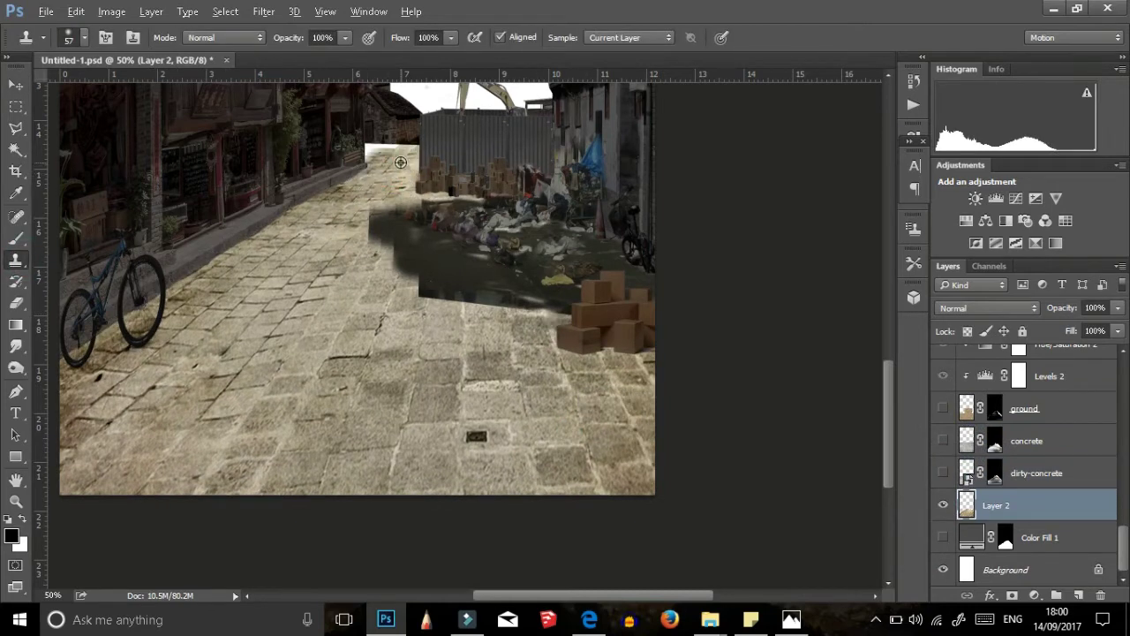
scroll(359, 386, down, 2)
scroll(610, 438, up, 1)
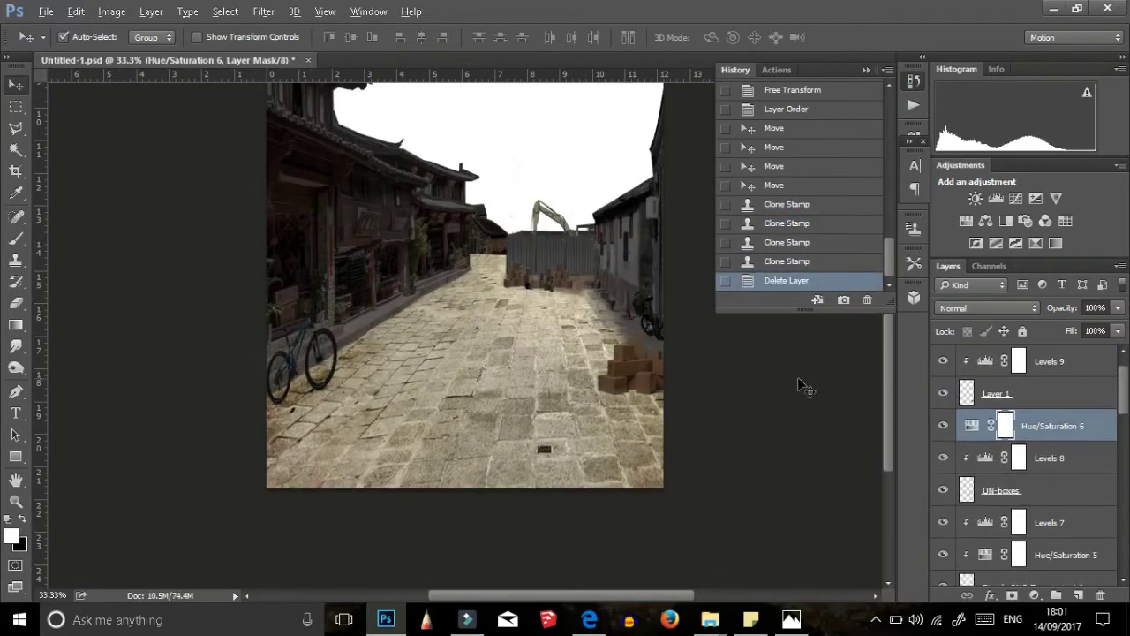
Step: Move the foreground boxes back to the fence and shrink them to fit beside it
drag(689, 385, 618, 221)
scroll(618, 221, up, 1)
scroll(600, 229, up, 1)
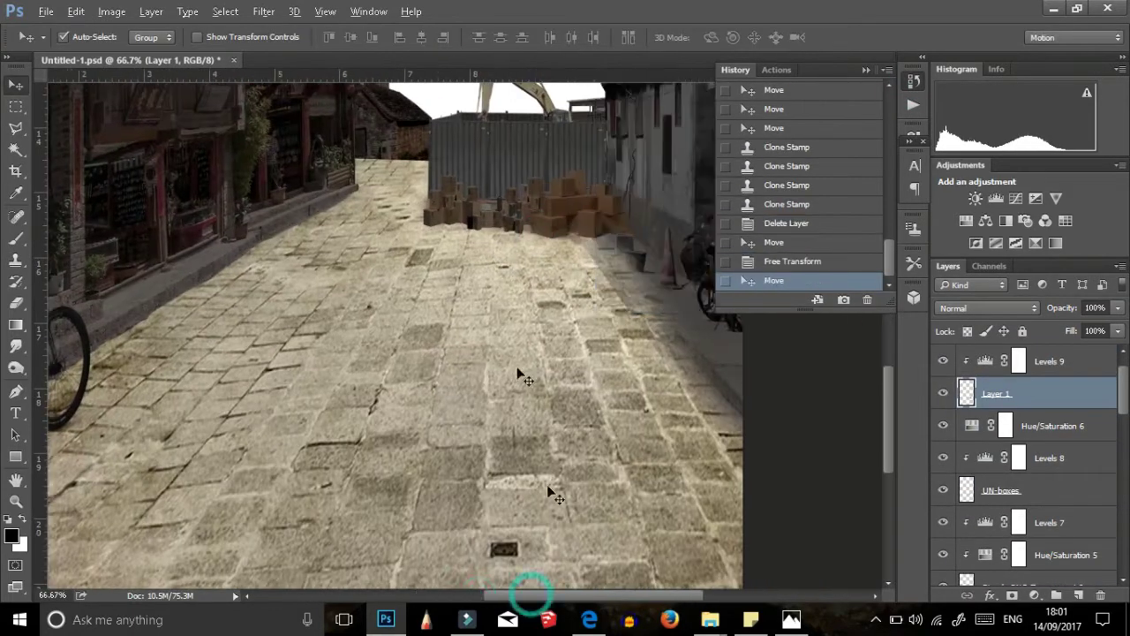
key(ctrl+t)
drag(626, 152, 628, 176)
key(Return)
scroll(618, 265, down, 2)
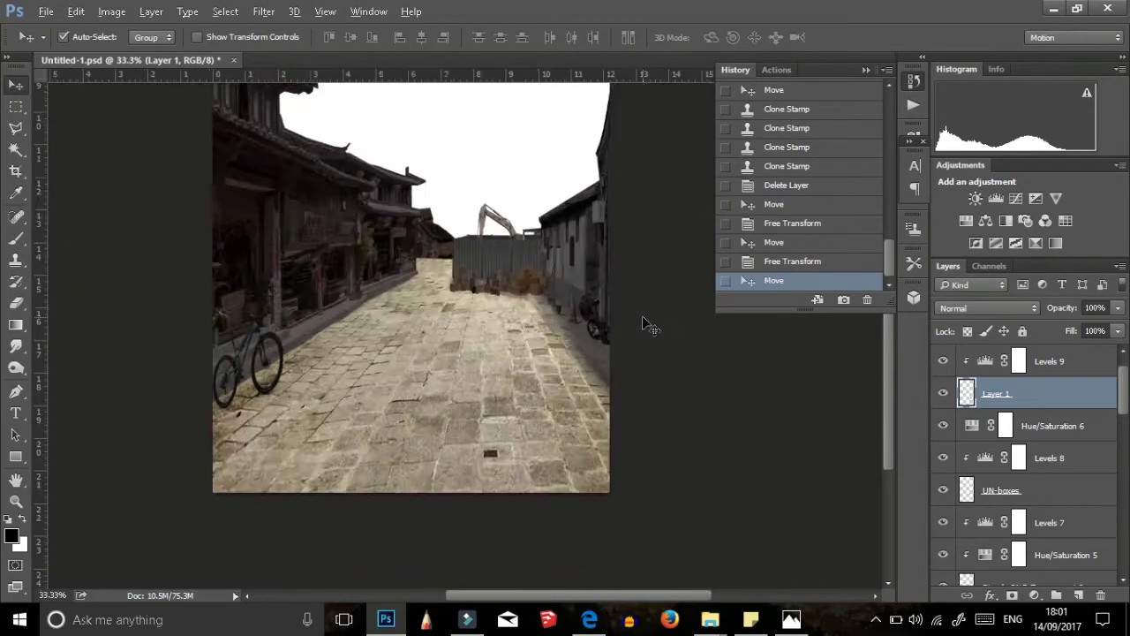
click(534, 446)
Step: Set the dirty-concrete layer to Linear Burn, show the concrete layer and delete Color Fill 1
click(943, 537)
click(1036, 537)
click(987, 307)
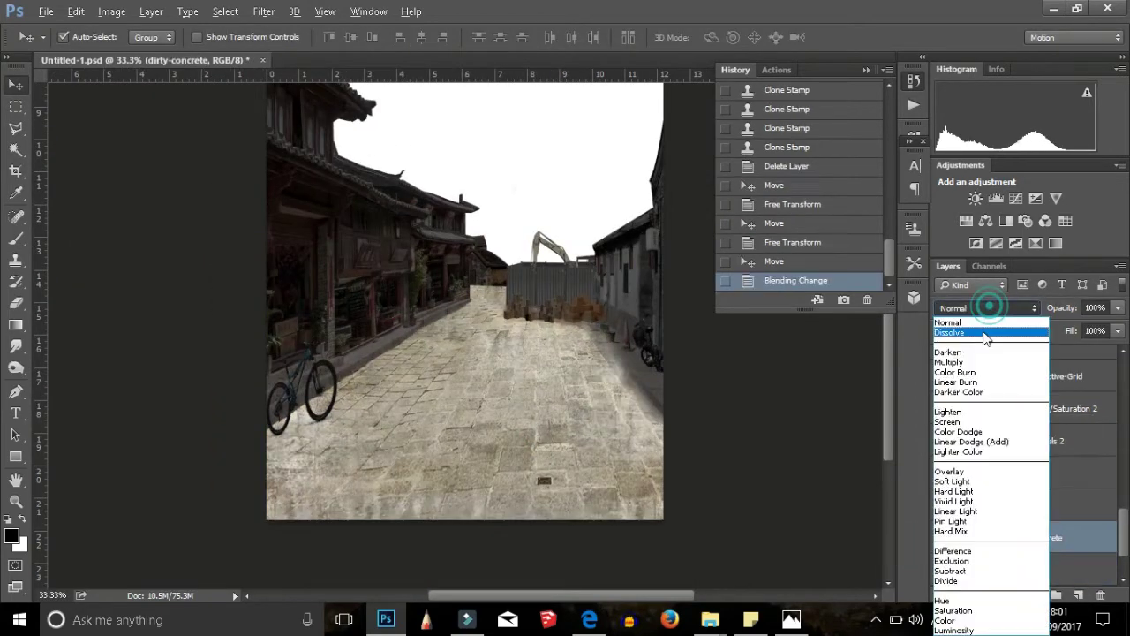
click(977, 363)
click(944, 506)
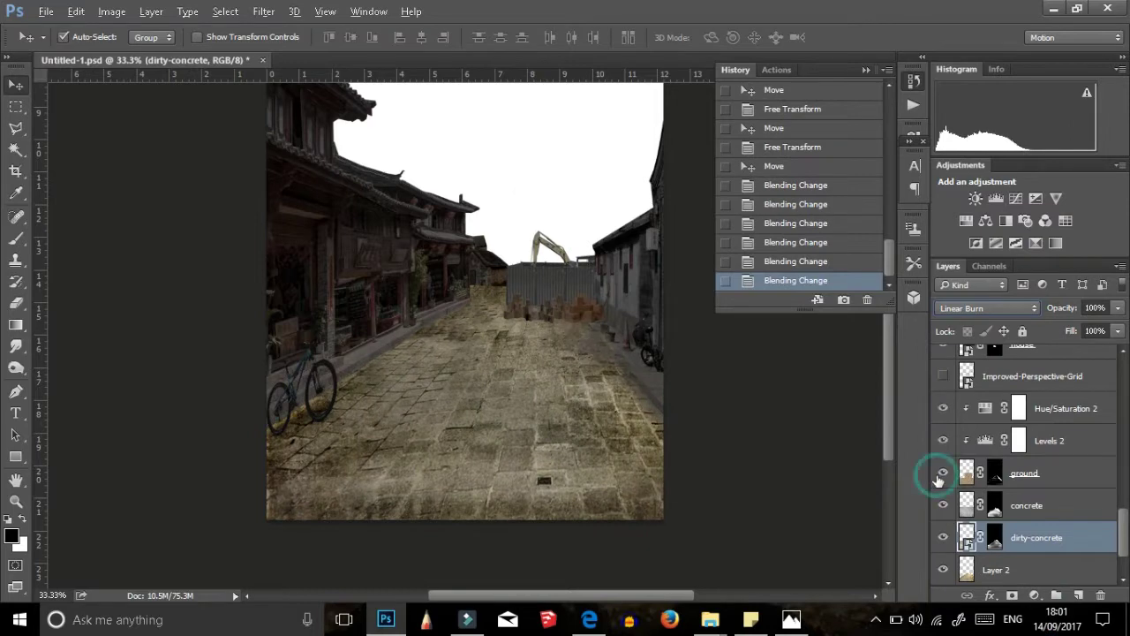
click(958, 504)
click(956, 536)
key(Delete)
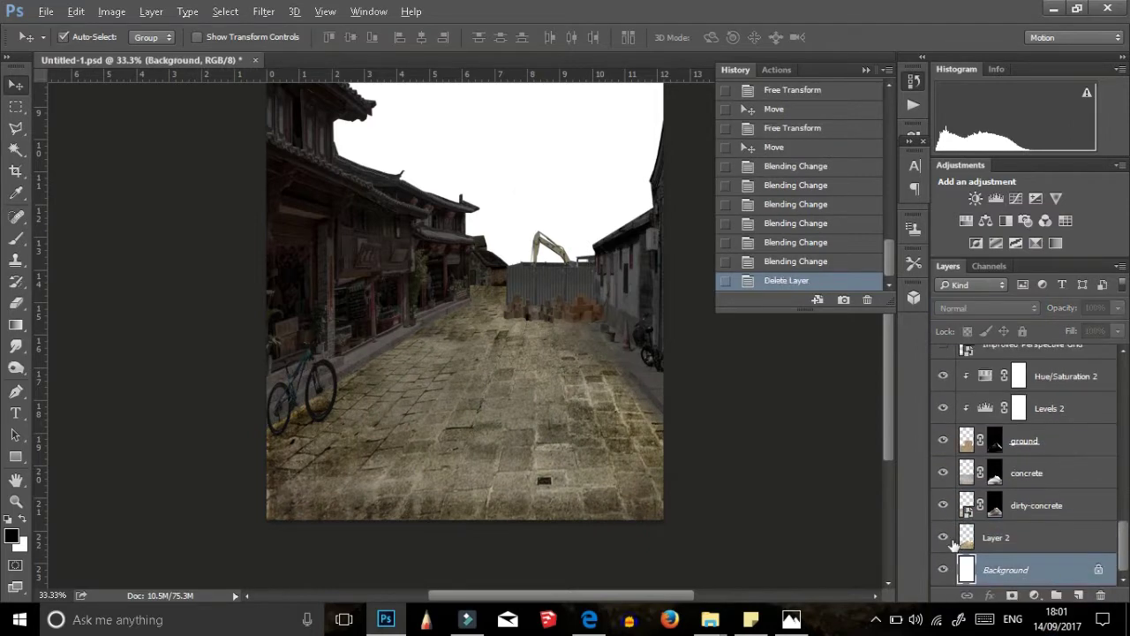
Step: Lower the cobblestone road layer's opacity
click(996, 537)
drag(1118, 308, 1082, 323)
click(336, 512)
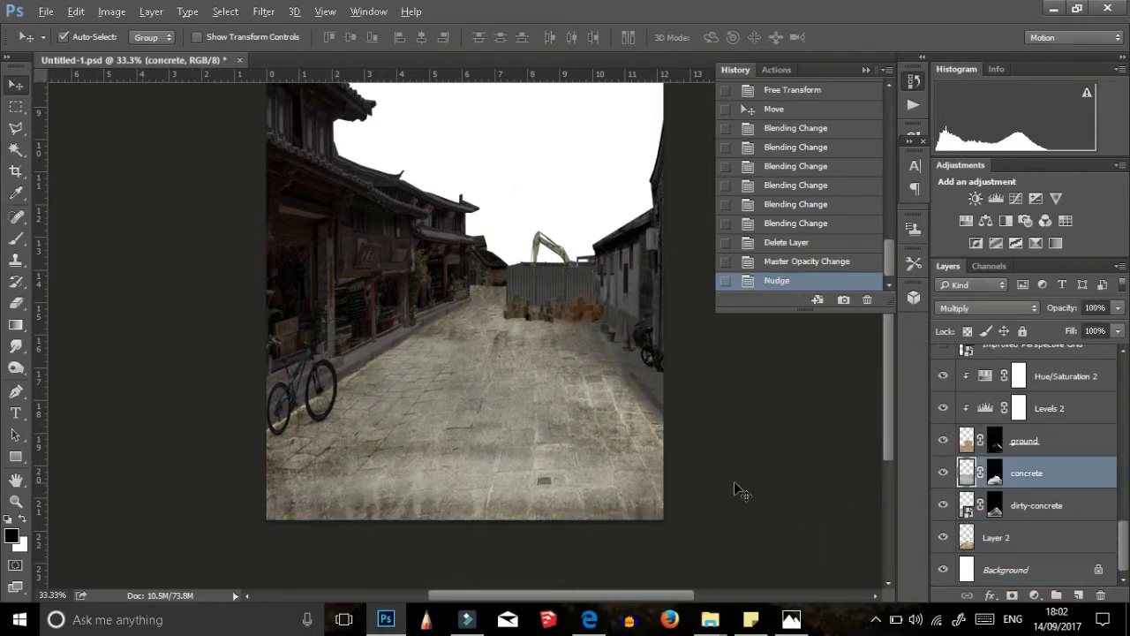
click(1007, 503)
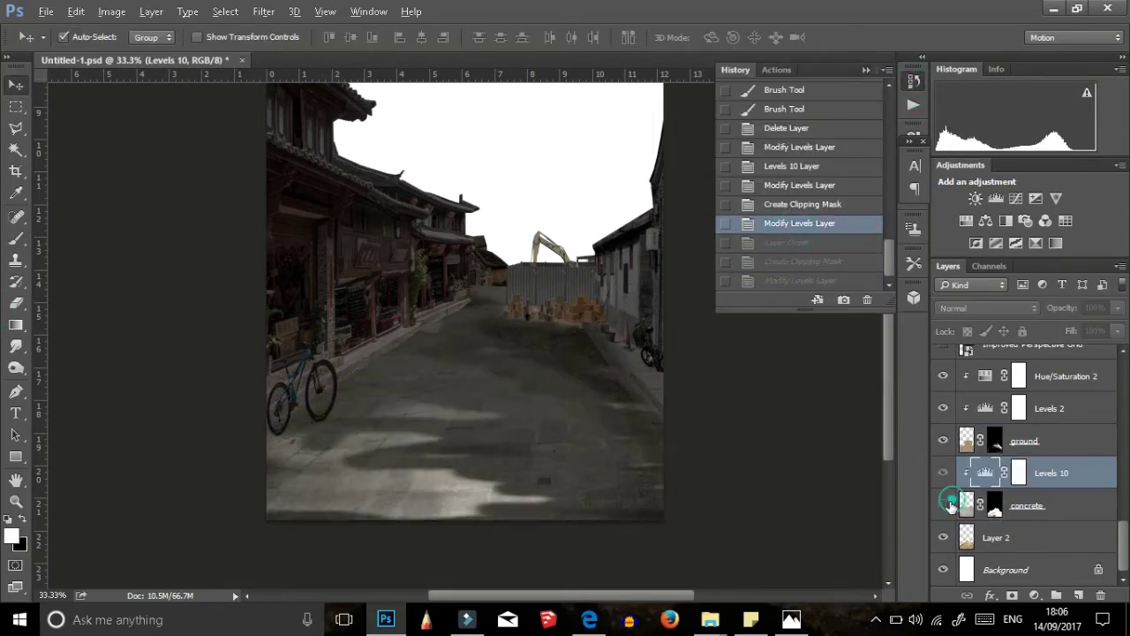
click(996, 536)
key(0)
Step: Darken the road with a clipped Hue/Saturation adjustment using lowered lightness
click(1034, 595)
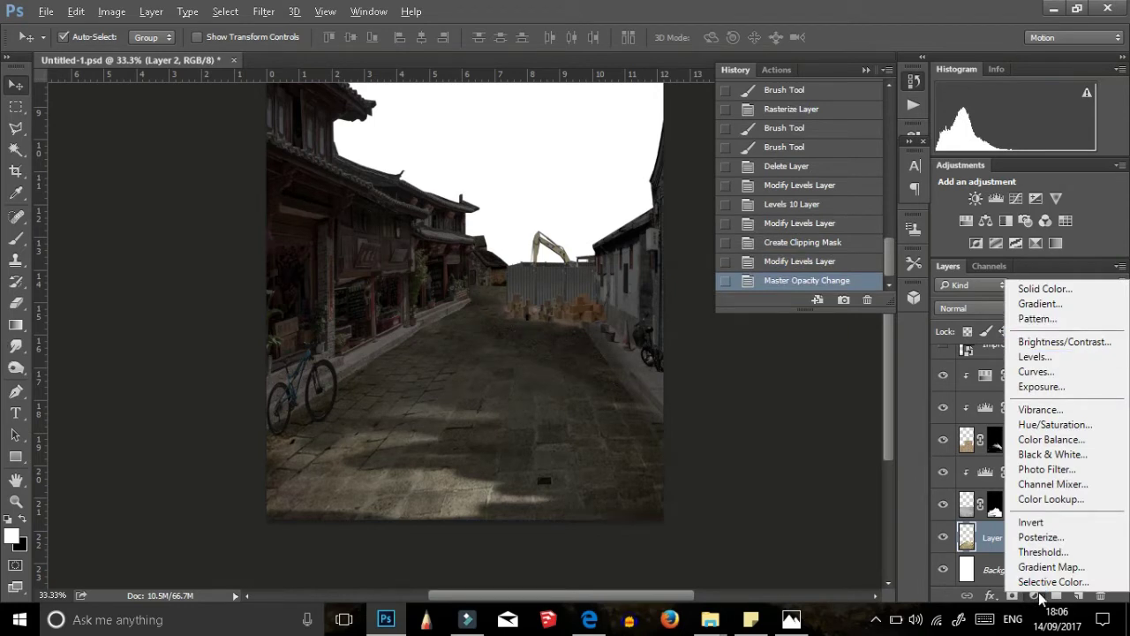
click(1054, 425)
mouse_move(798, 306)
mouse_down()
mouse_move(776, 306)
mouse_move(795, 271)
mouse_up()
key(ctrl+alt+g)
click(942, 505)
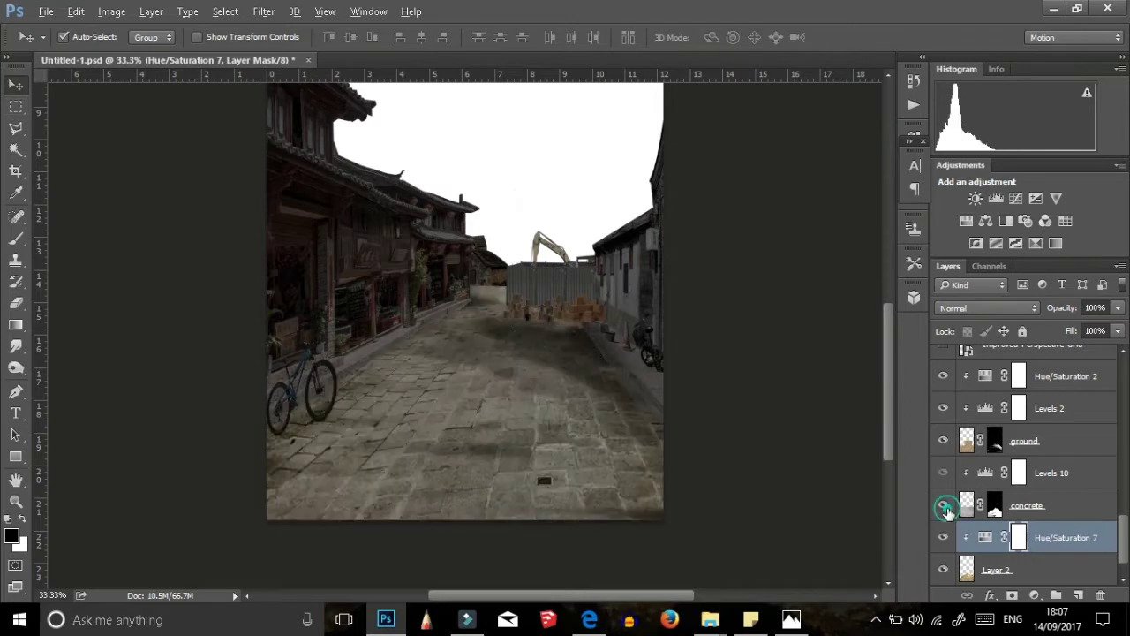
click(16, 238)
click(24, 519)
Step: Paint black at 15% brush opacity on the concrete mask to blend it into the road
click(995, 504)
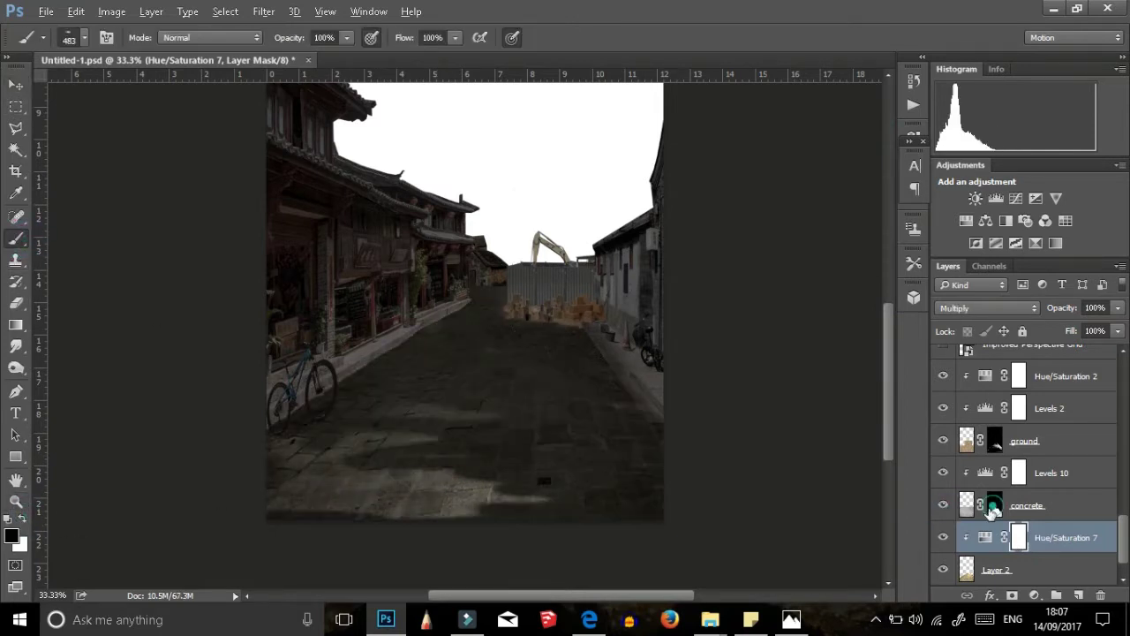
key(x)
right_click(525, 442)
click(347, 37)
drag(347, 53, 274, 53)
right_click(524, 524)
key(Escape)
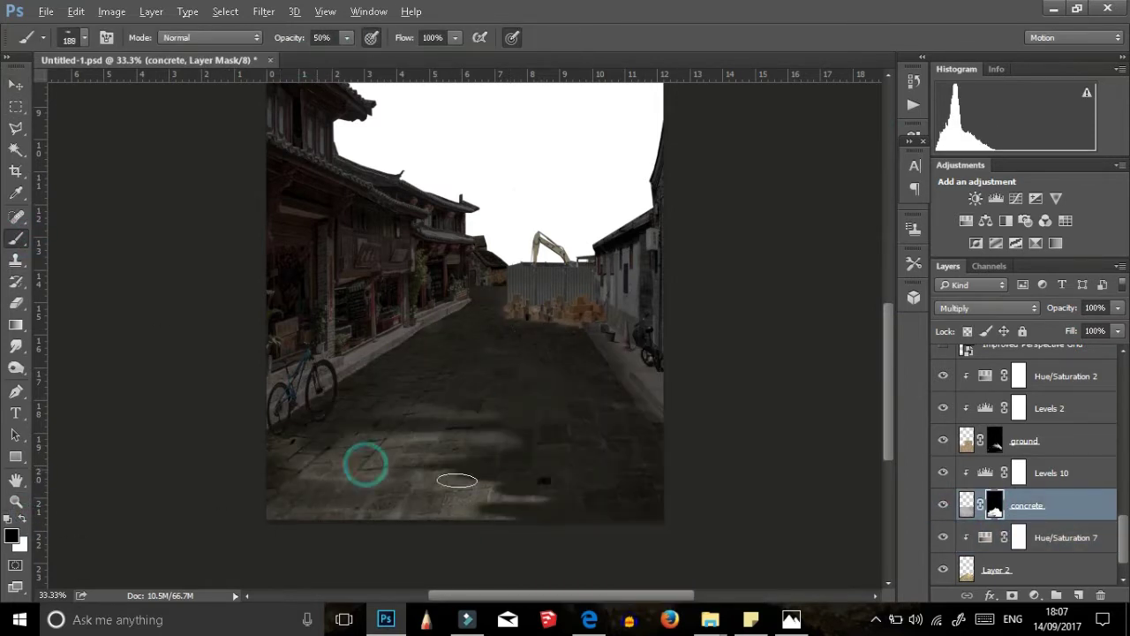
mouse_move(516, 460)
mouse_down()
mouse_move(459, 345)
mouse_move(593, 524)
mouse_up()
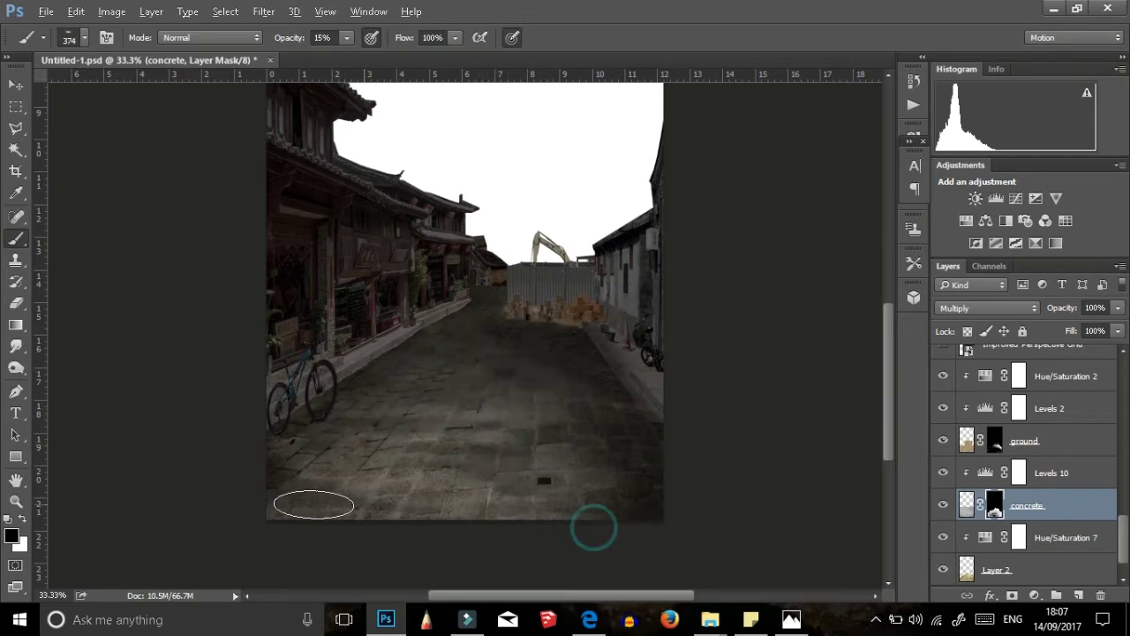
Step: Add a Levels adjustment above the road with output white lowered to 180
key(v)
click(994, 537)
click(996, 198)
drag(874, 344, 837, 345)
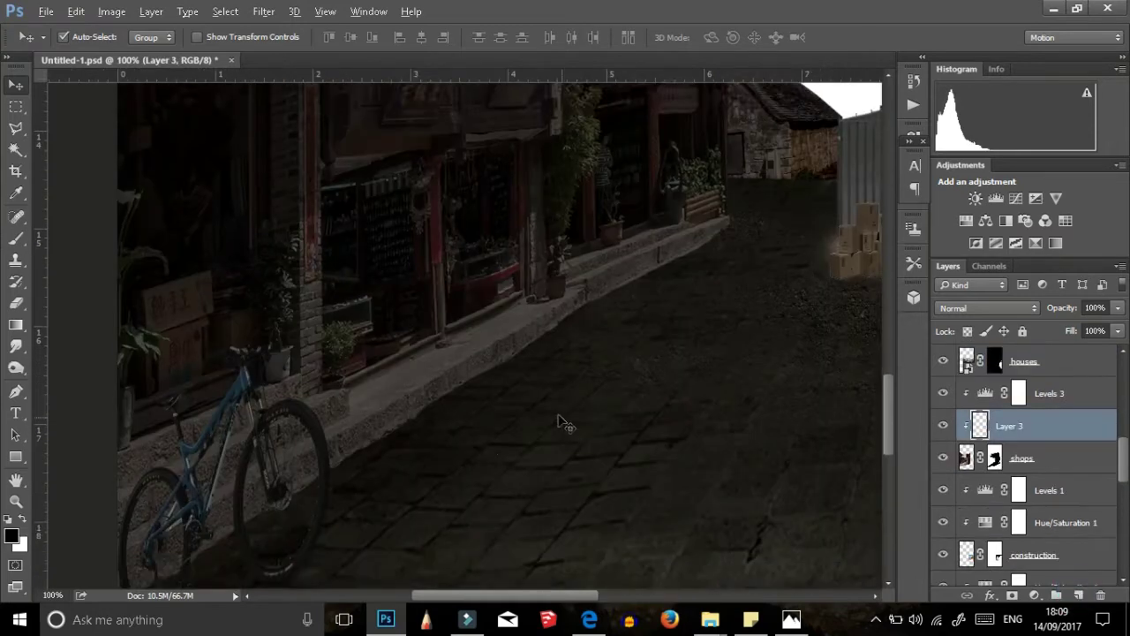
Step: Paint soft dark strokes along the sidewalk edges on the Multiply layer
scroll(565, 424, down, 1)
key(b)
mouse_move(282, 453)
mouse_down()
mouse_move(656, 202)
mouse_move(291, 345)
mouse_move(740, 188)
mouse_up()
key(ctrl+minus)
key(ctrl+minus)
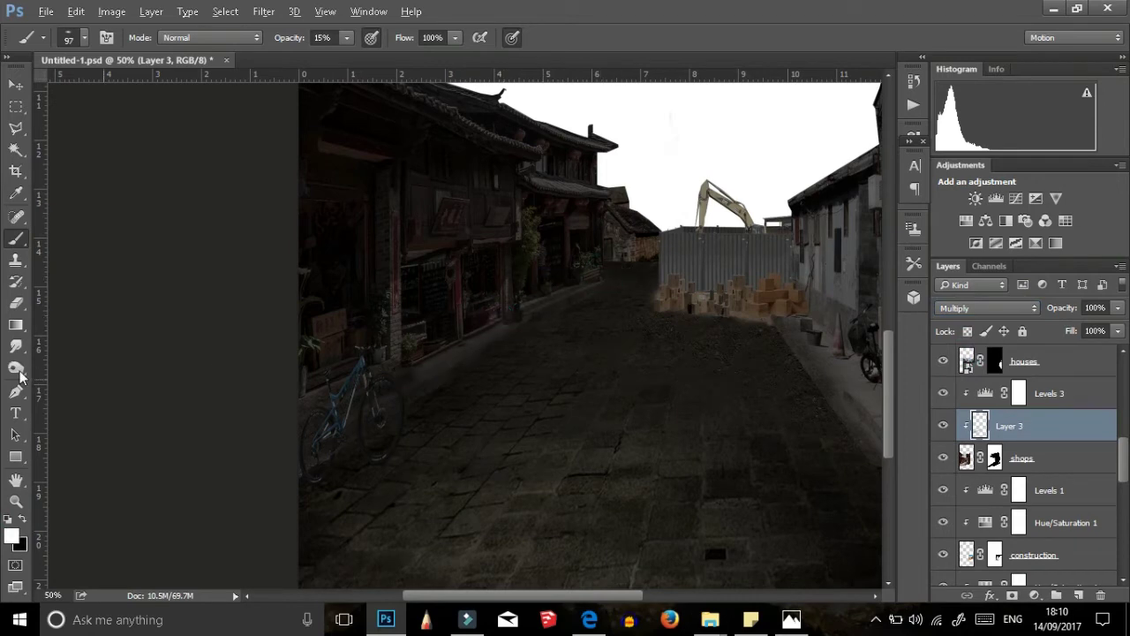
drag(576, 598, 655, 597)
Step: Darken the stacked boxes with Levels output 60 and lower the fence's lightness and saturation
ctrl+click(510, 303)
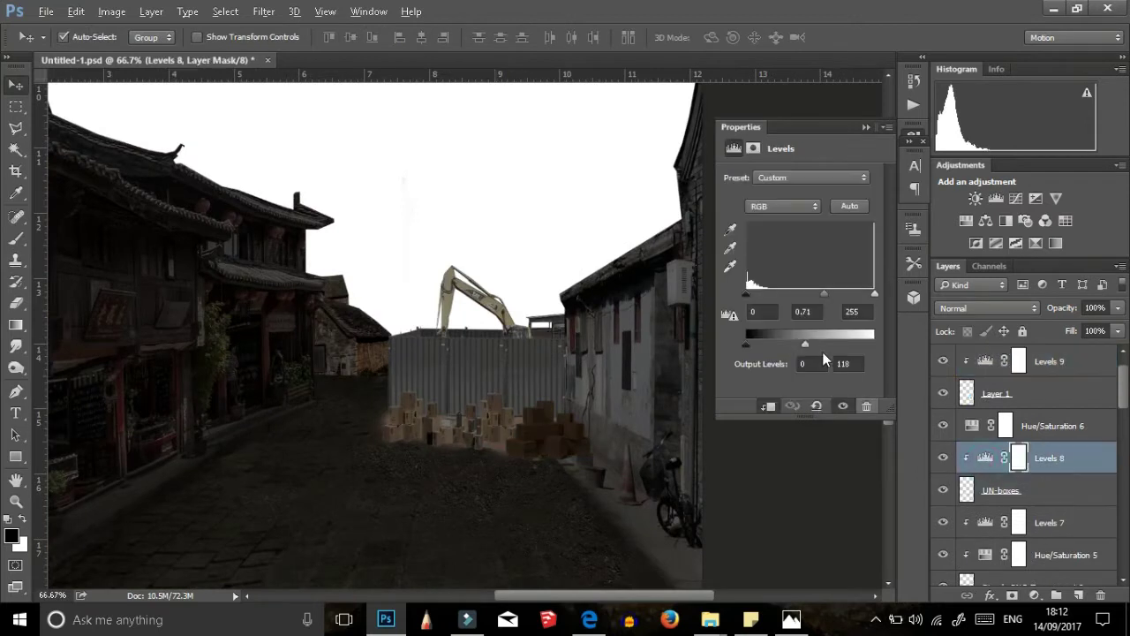
drag(804, 343, 776, 345)
drag(746, 308, 771, 302)
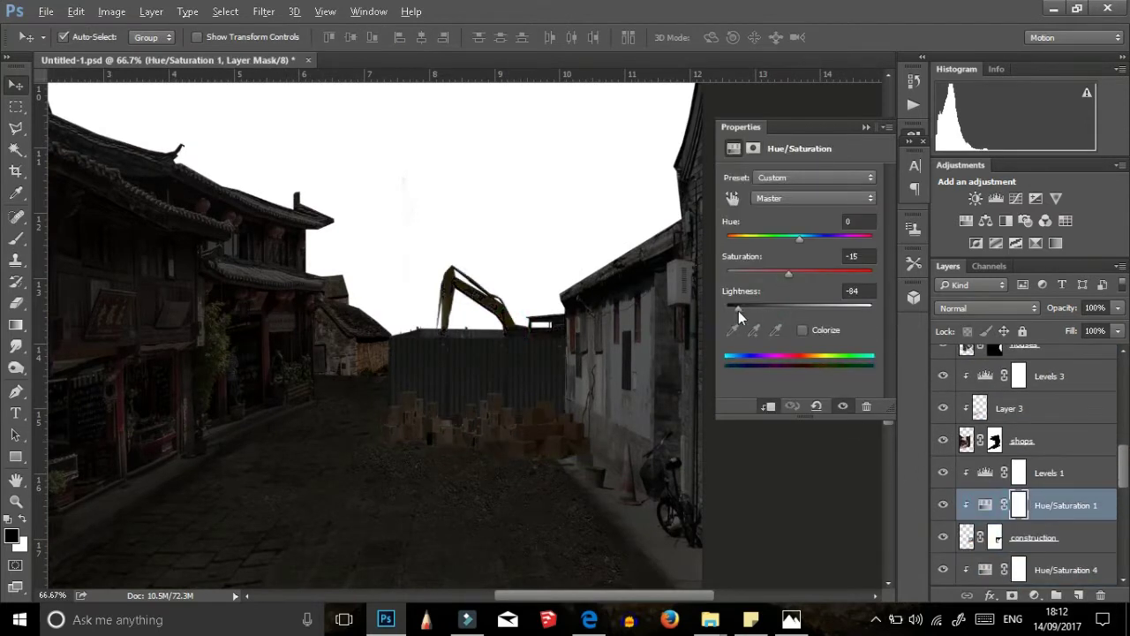
click(764, 274)
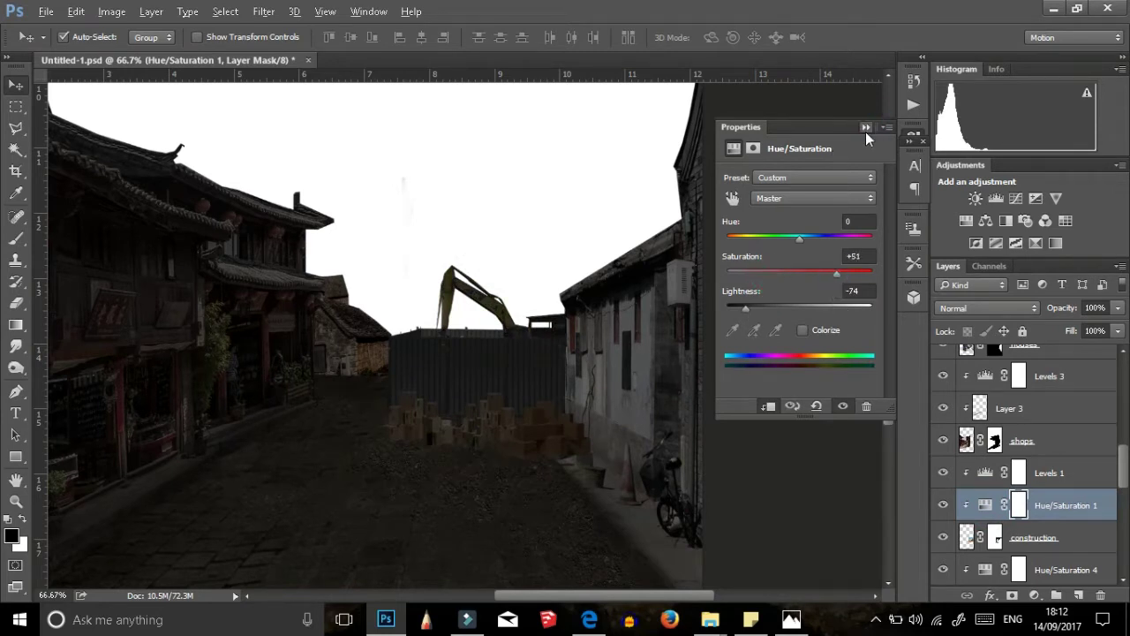
click(565, 474)
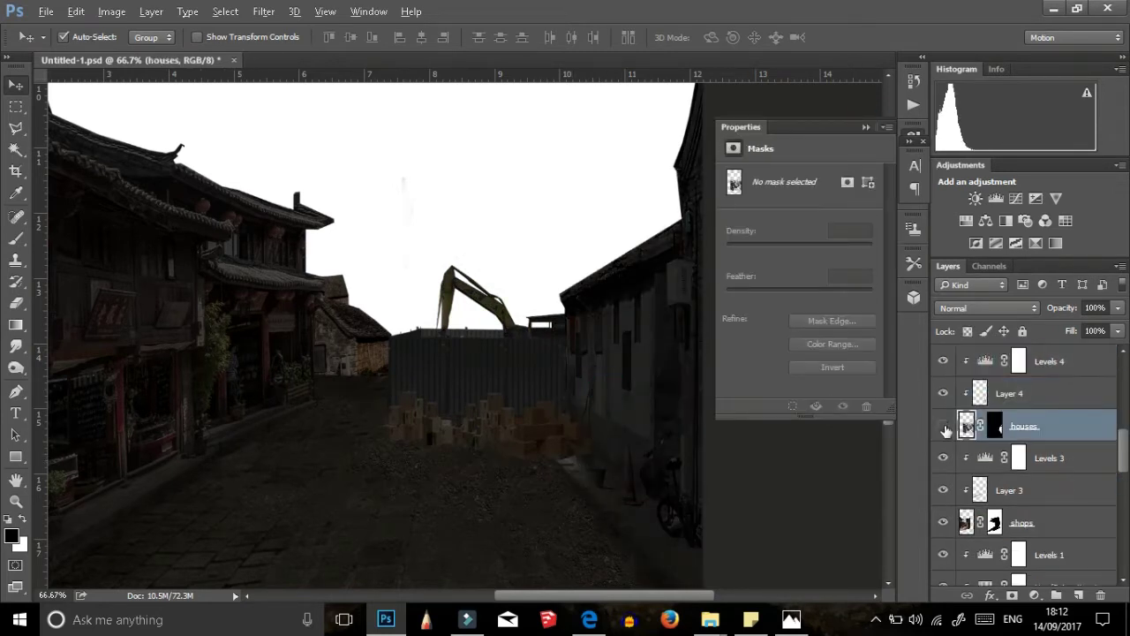
drag(566, 465, 543, 455)
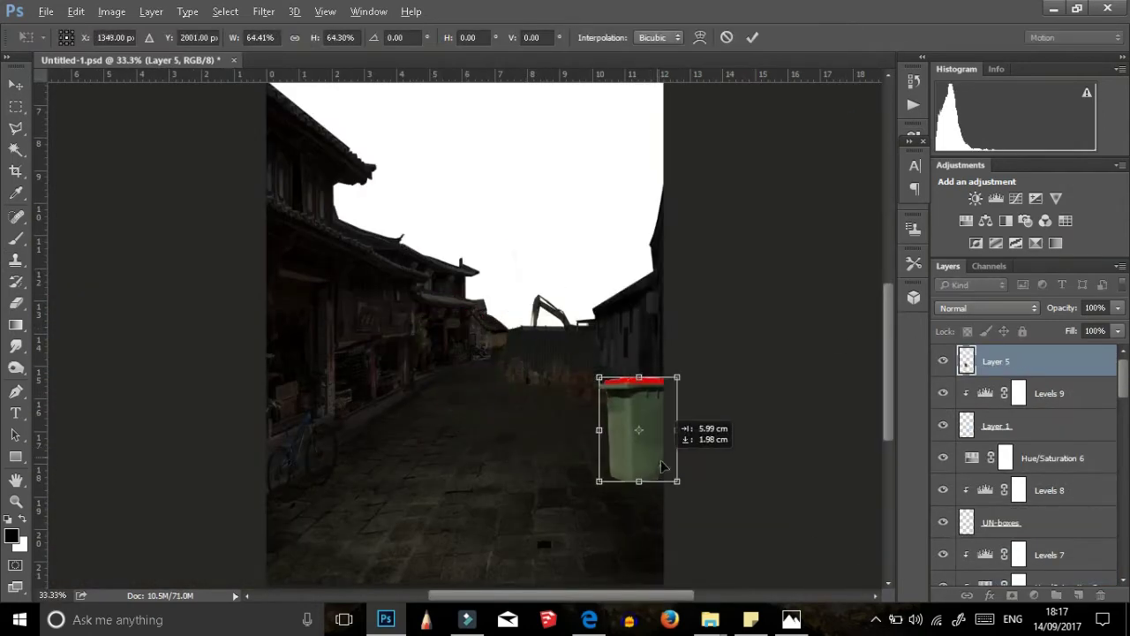
Step: Shrink the wheelie bin onto the right sidewalk and darken it with clipped Levels output 163
drag(677, 377, 663, 398)
drag(624, 470, 668, 477)
key(Return)
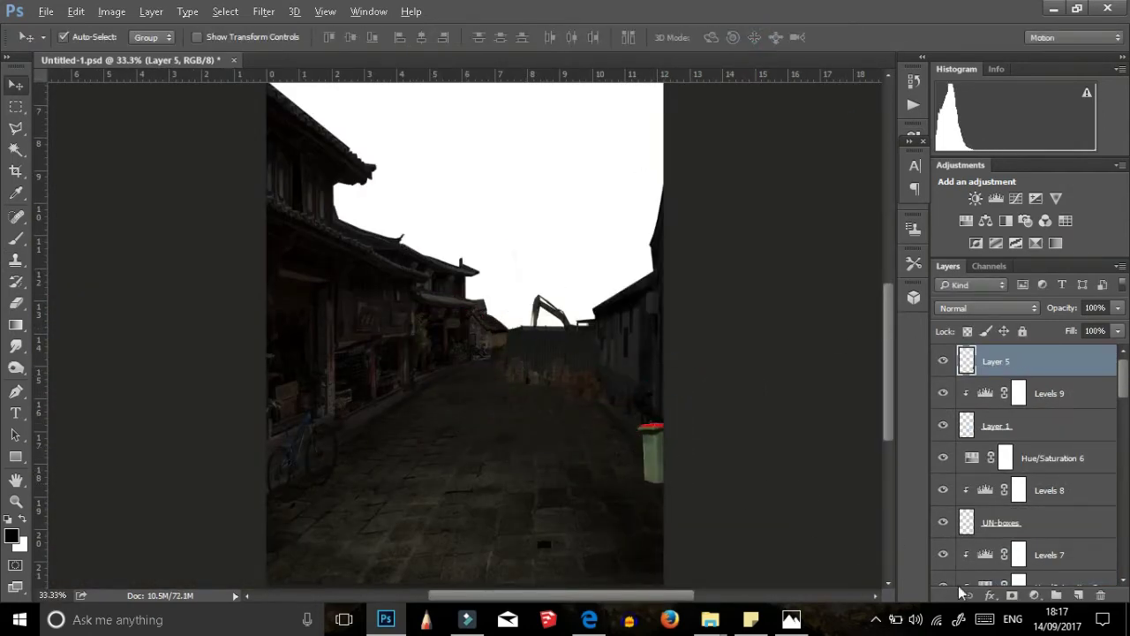
click(1035, 594)
click(1038, 370)
drag(874, 343, 799, 345)
key(ctrl+alt+g)
Step: Add a Hue/Saturation adjustment with lowered saturation to mute the bin's colours
click(1034, 594)
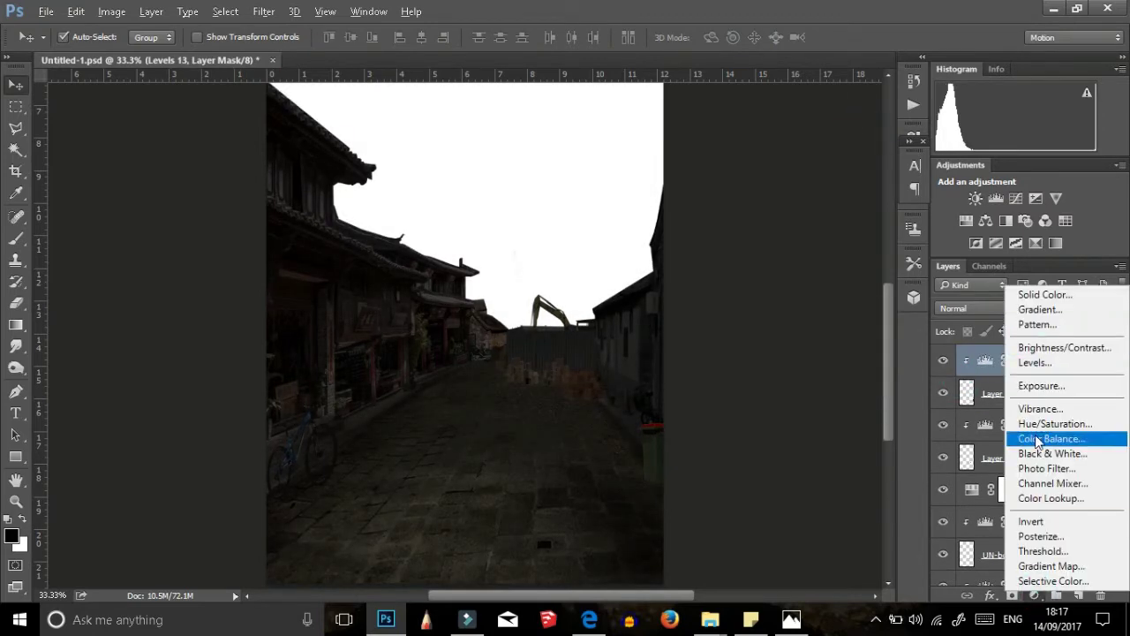
click(1047, 416)
drag(799, 275, 768, 274)
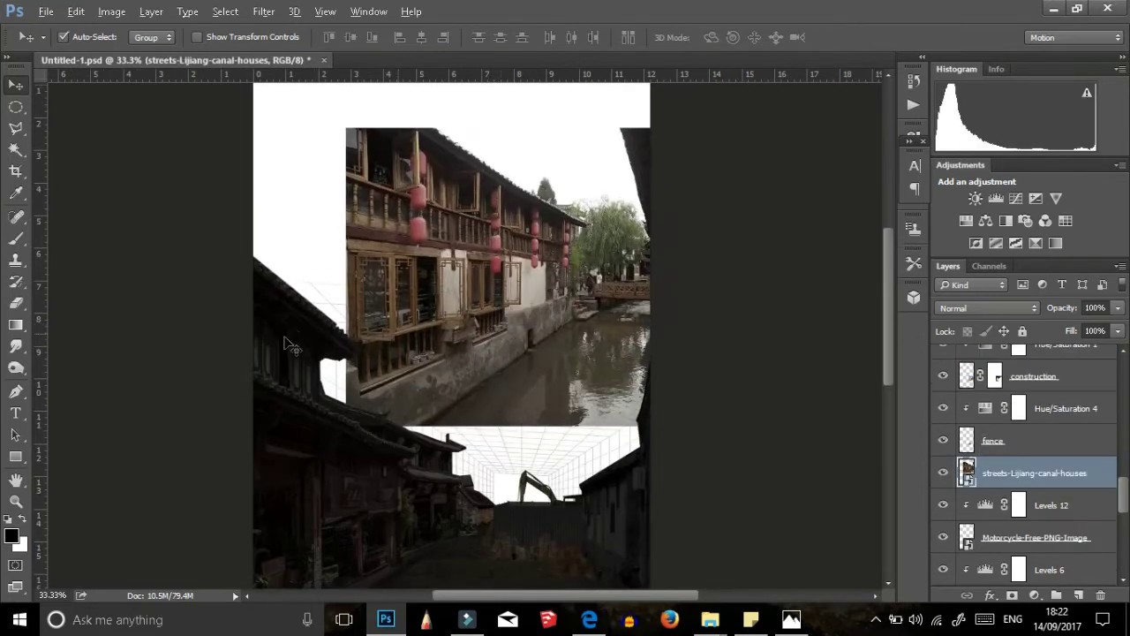
key(l)
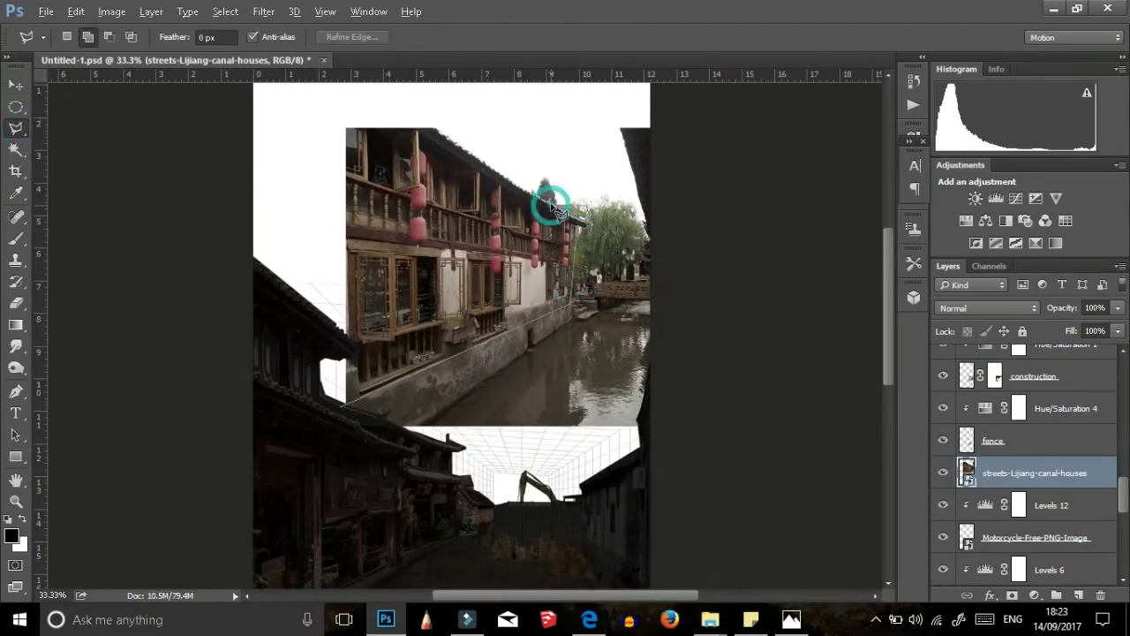
Step: Cut the canal house onto its own layer and skew it to follow the street perspective
click(277, 124)
key(ctrl+x)
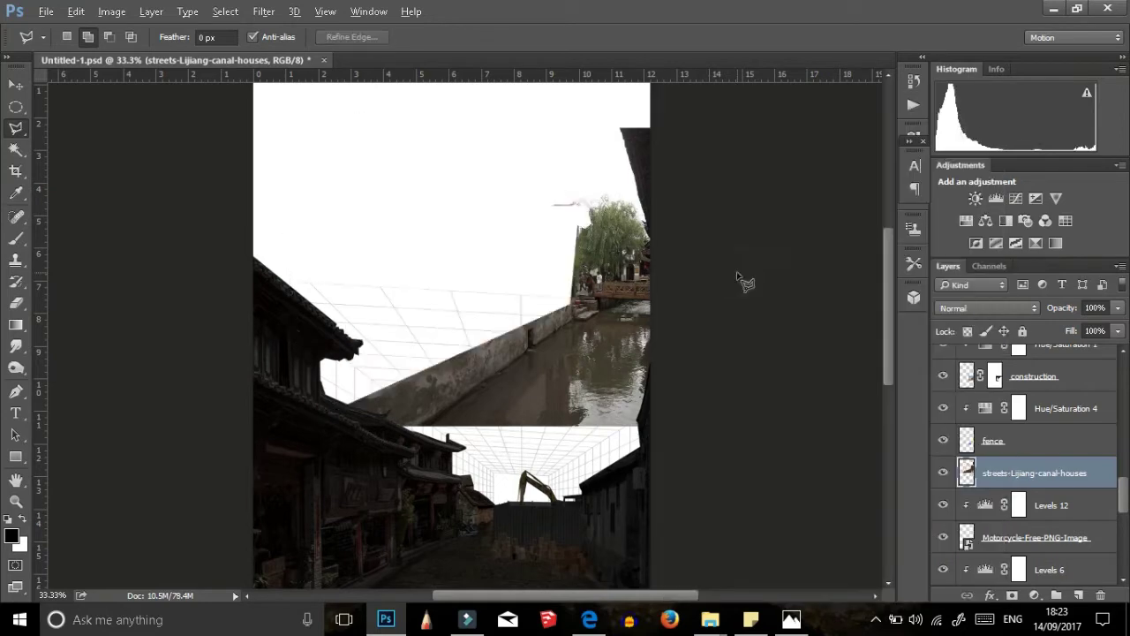
key(v)
key(ctrl+v)
key(ctrl+t)
drag(484, 322, 479, 420)
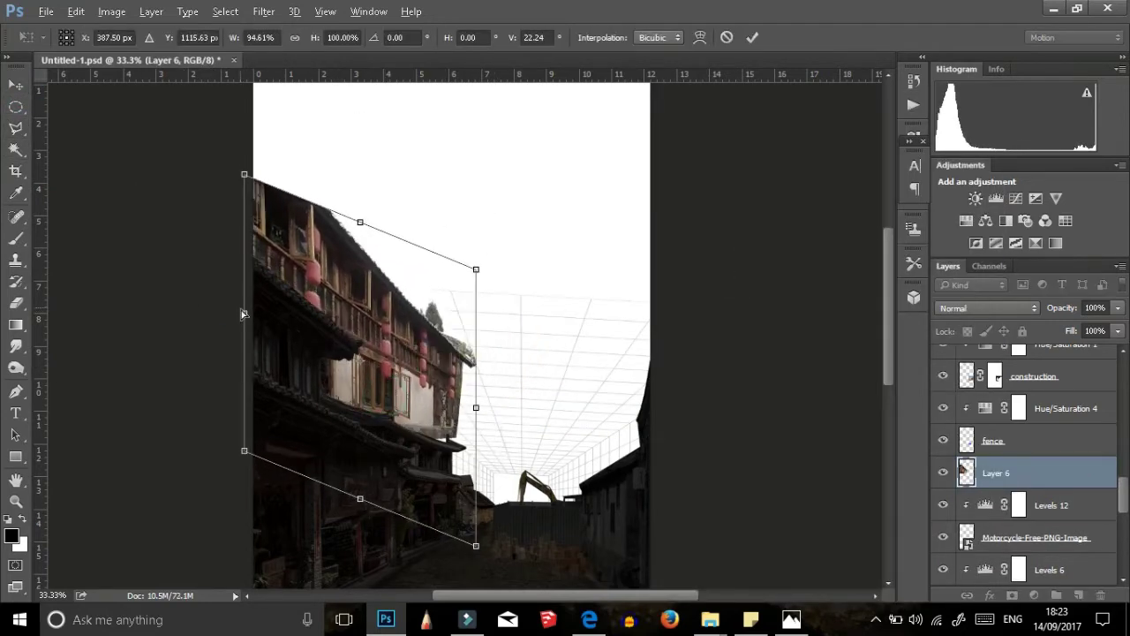
drag(253, 322, 283, 254)
drag(476, 269, 449, 272)
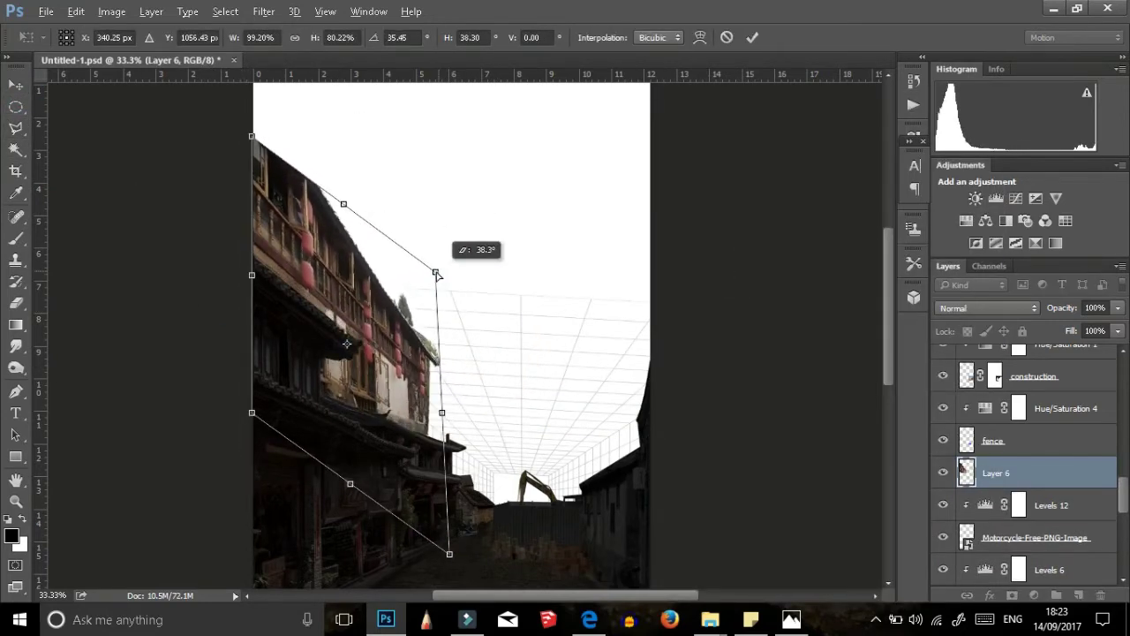
drag(476, 546, 465, 560)
drag(278, 297, 279, 305)
key(Return)
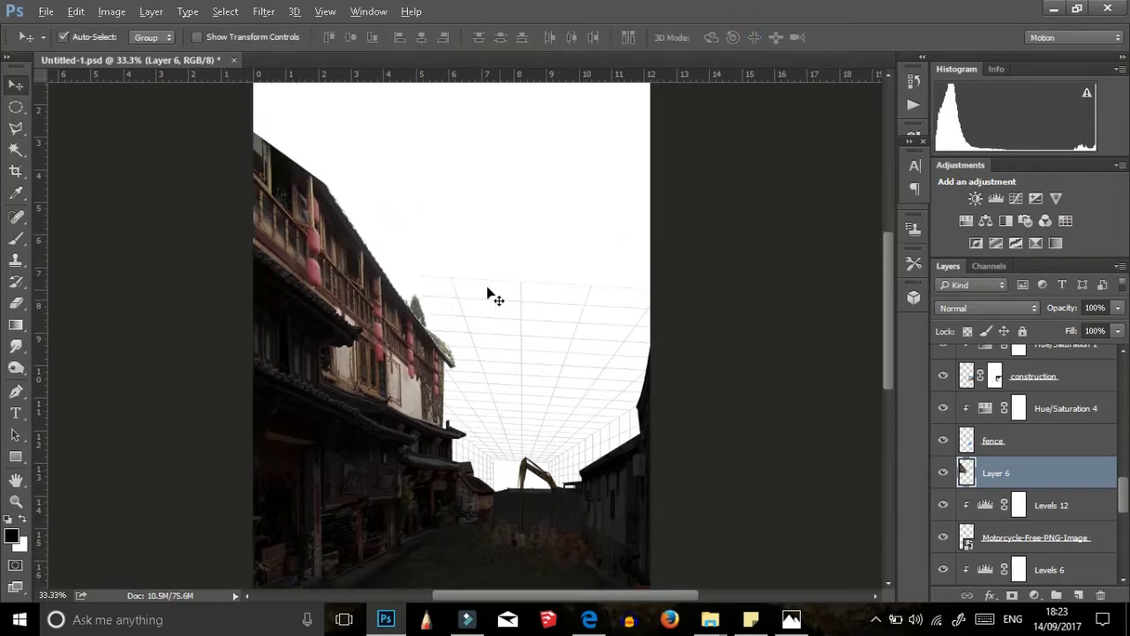
Step: Move the selected roof piece up and left and enlarge it over the building top
key(l)
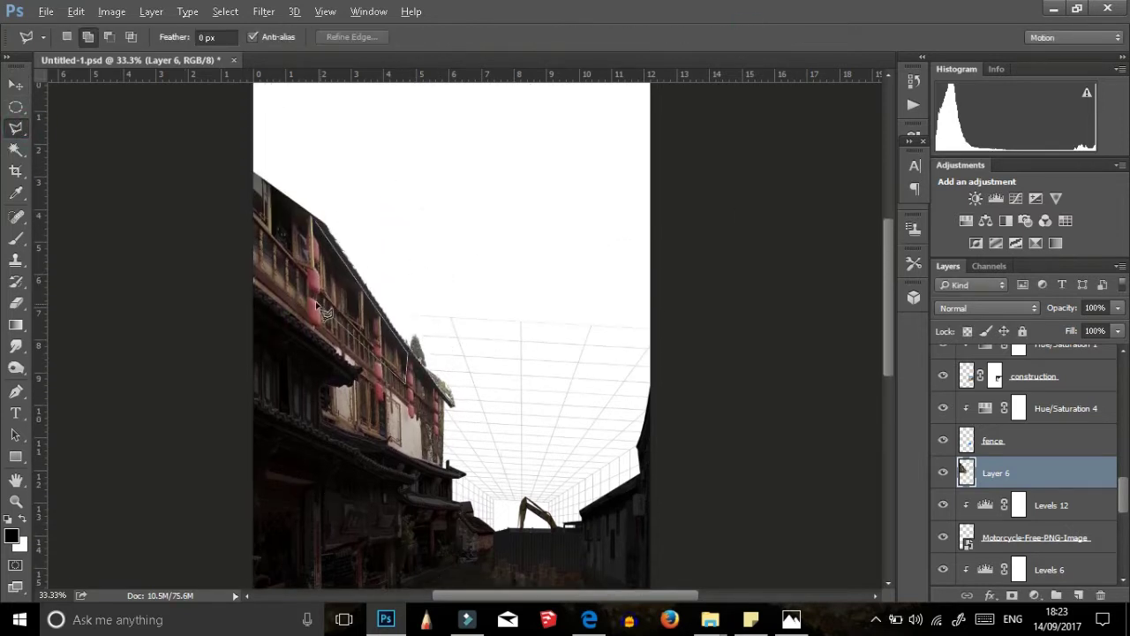
key(v)
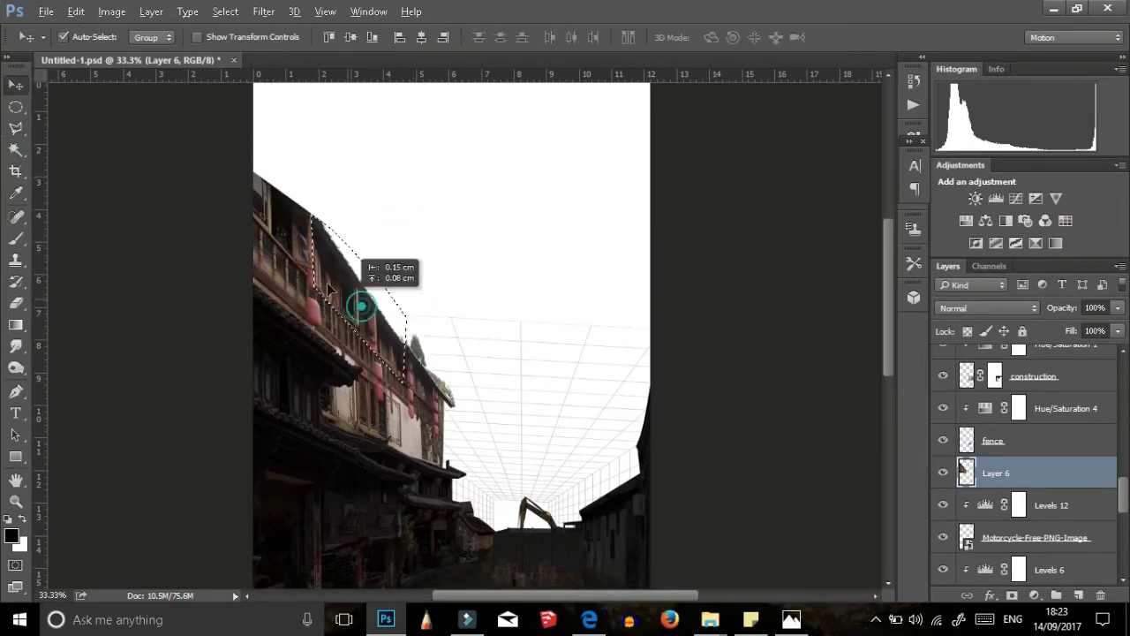
drag(361, 302, 266, 209)
key(ctrl+t)
drag(215, 282, 196, 308)
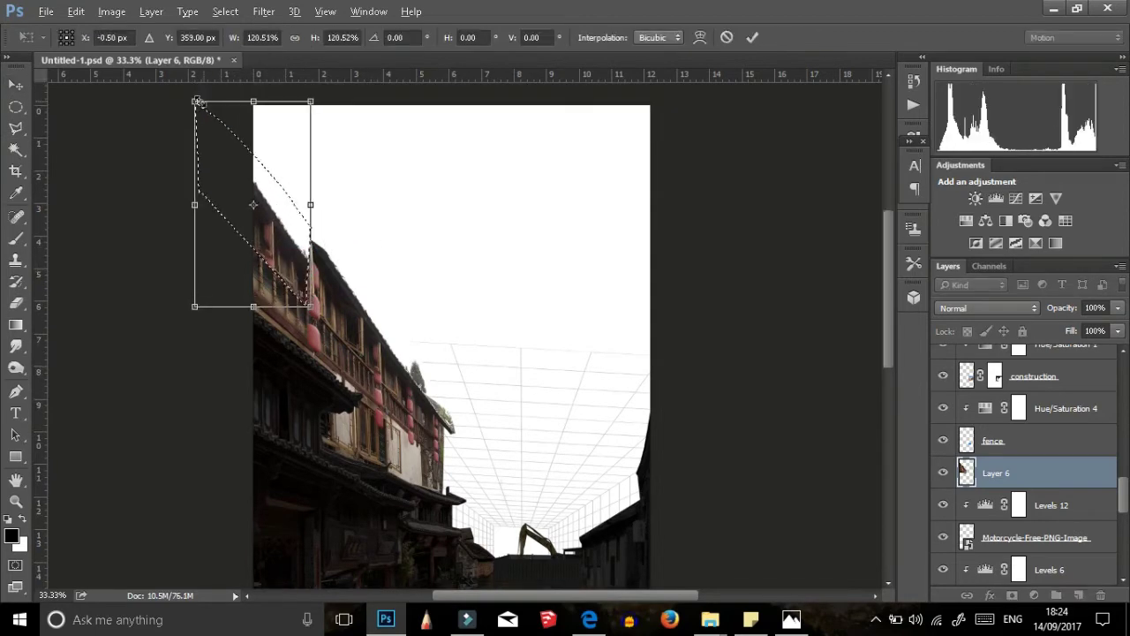
drag(197, 103, 138, 77)
drag(310, 382, 315, 379)
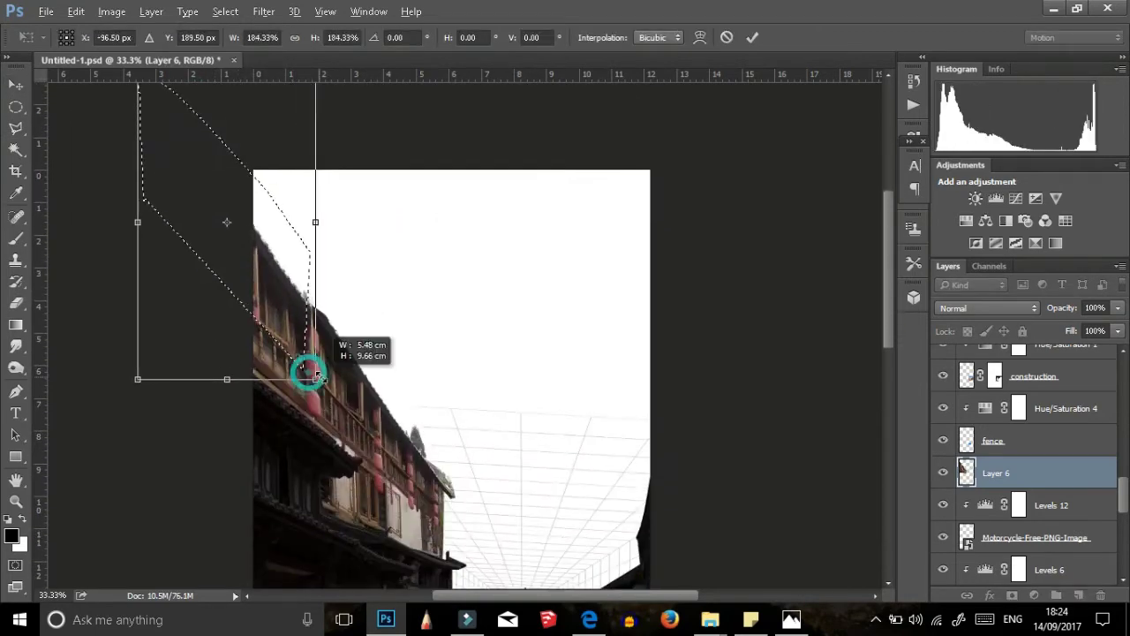
key(Down)
key(Down)
key(Down)
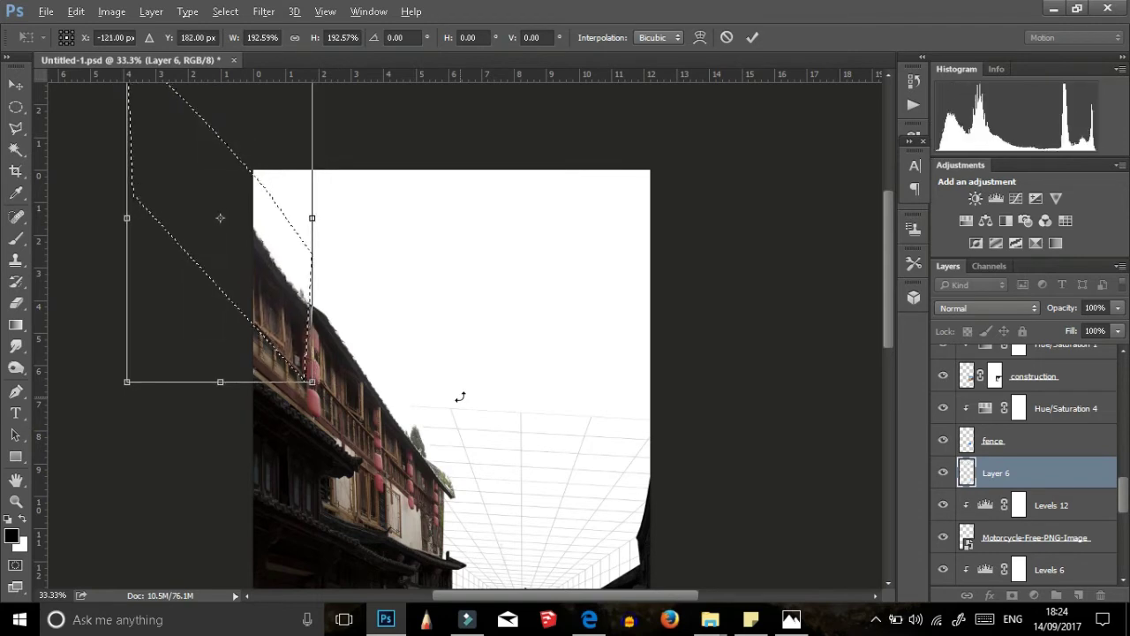
key(Return)
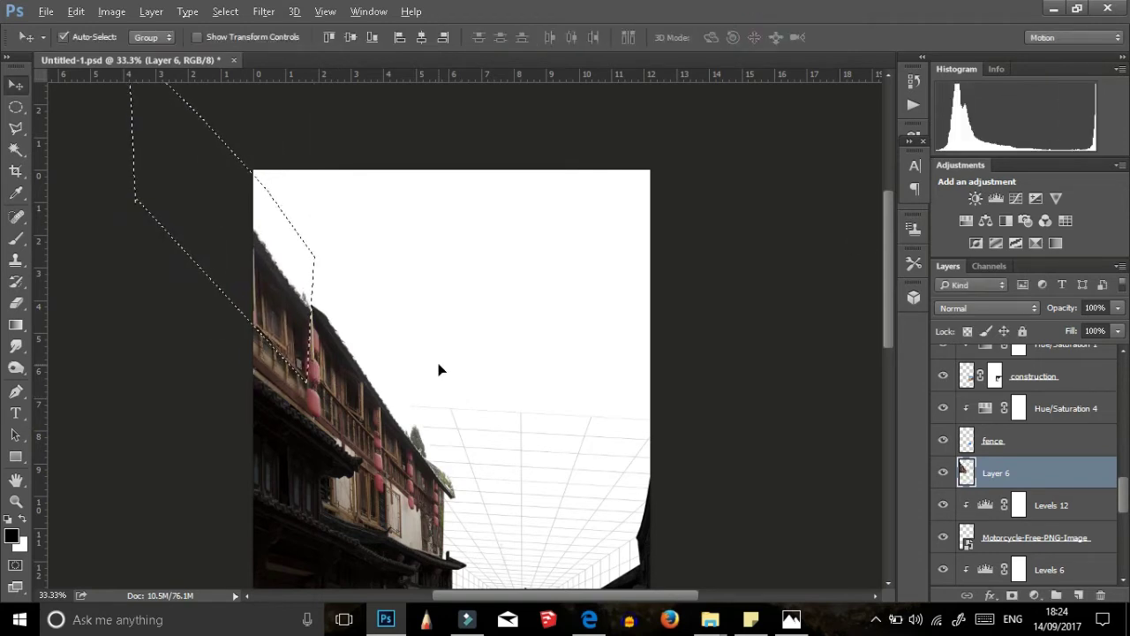
Step: Refine the roof piece by raising its top edge and pulling its top-left corner left
key(ctrl+t)
scroll(353, 264, up, 1)
drag(222, 116, 221, 84)
key(Return)
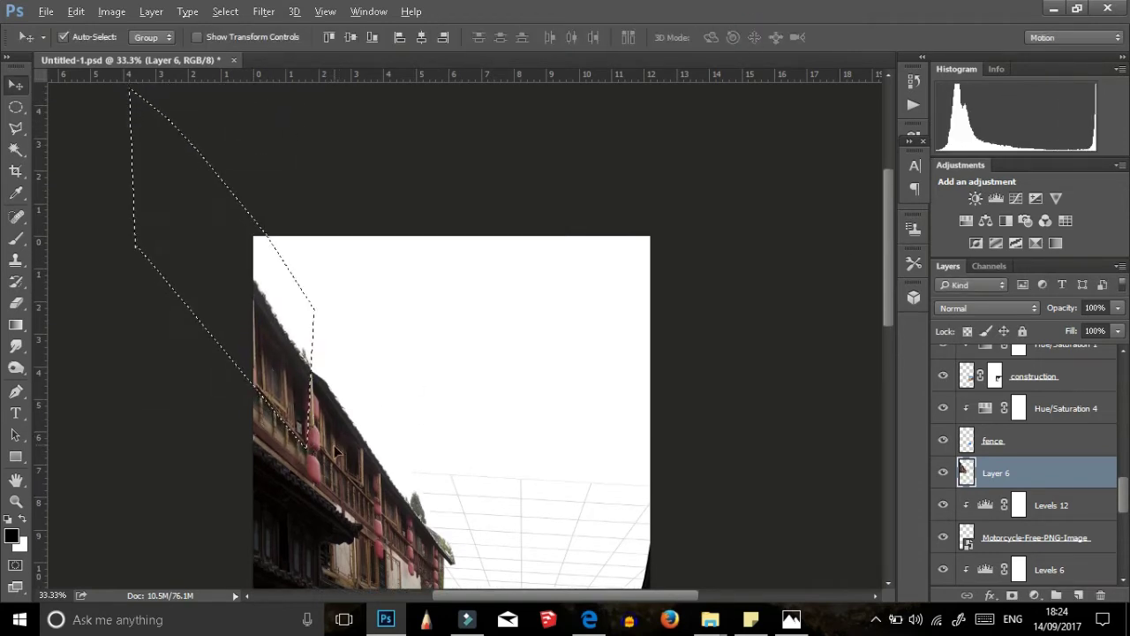
key(ctrl+t)
drag(365, 354, 336, 345)
key(Return)
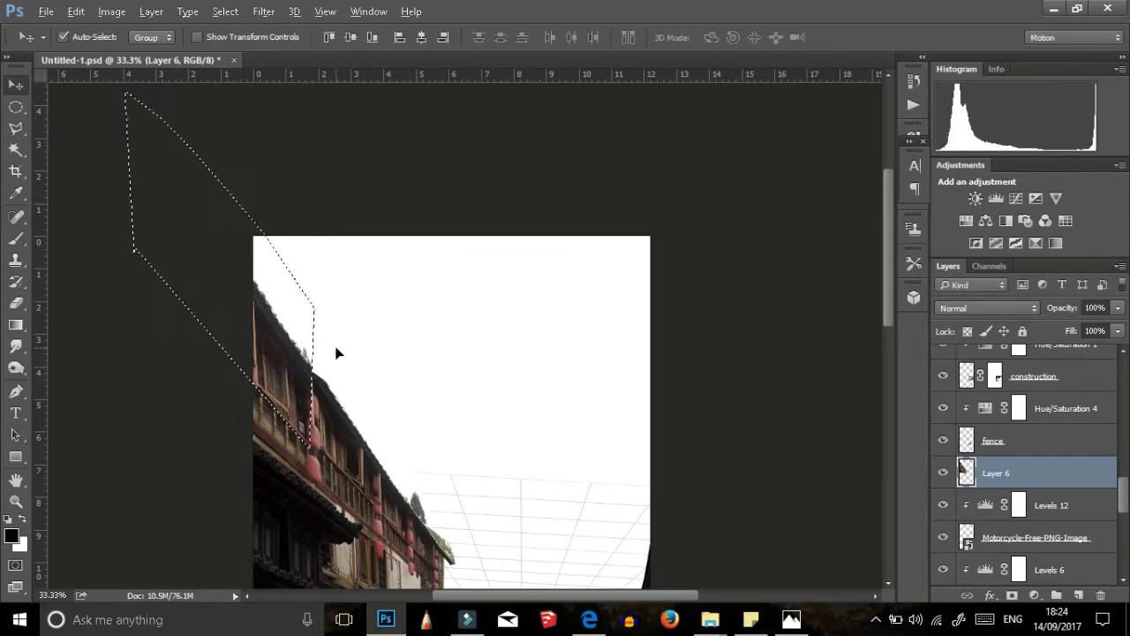
scroll(327, 352, down, 2)
Step: Clone Stamp with a 32 px brush over the red lanterns on the facade
key(s)
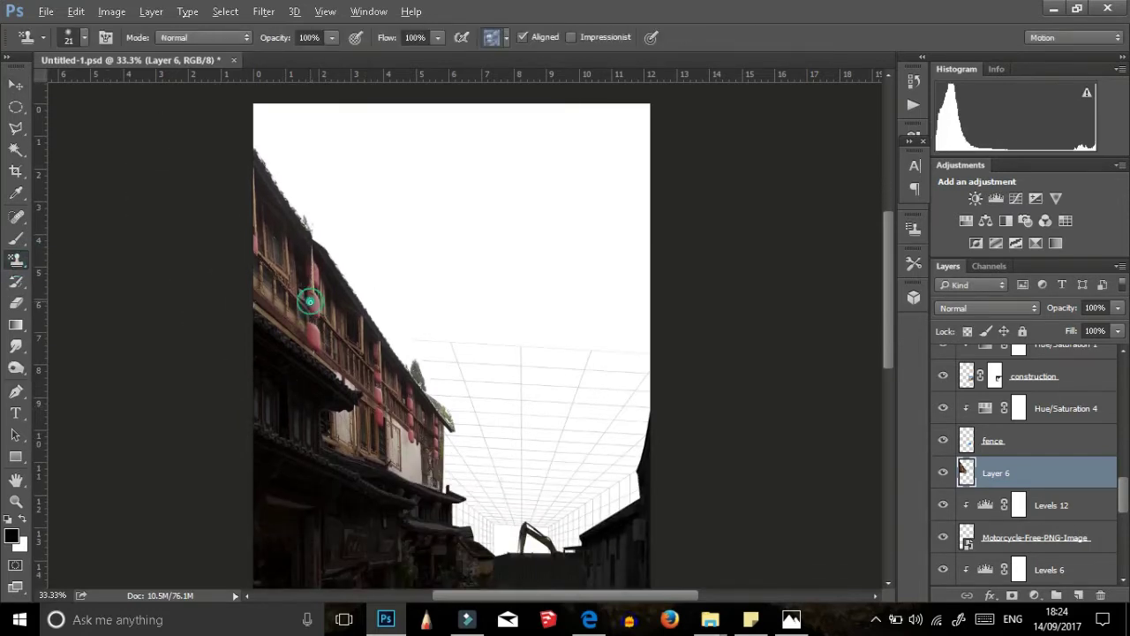
click(913, 80)
scroll(296, 263, up, 2)
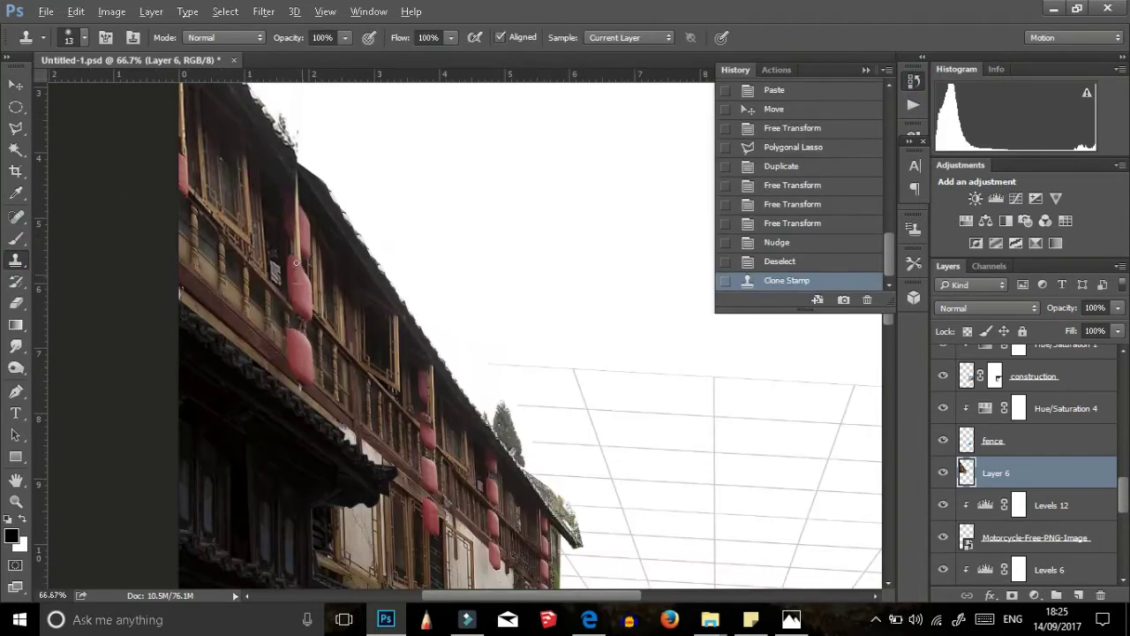
right_click(308, 228)
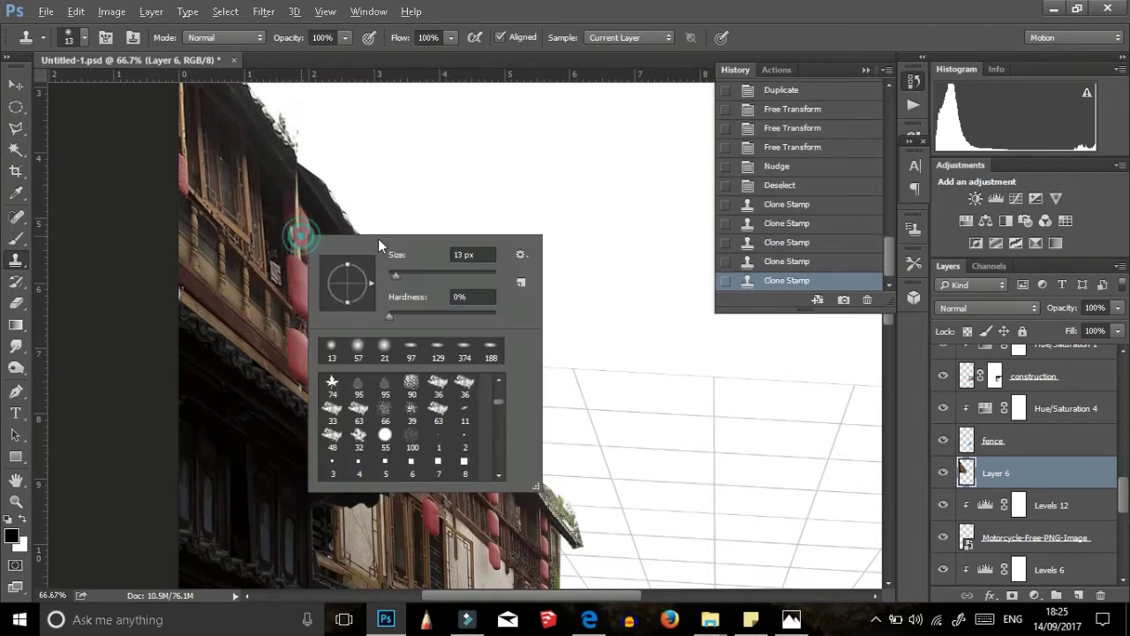
click(295, 231)
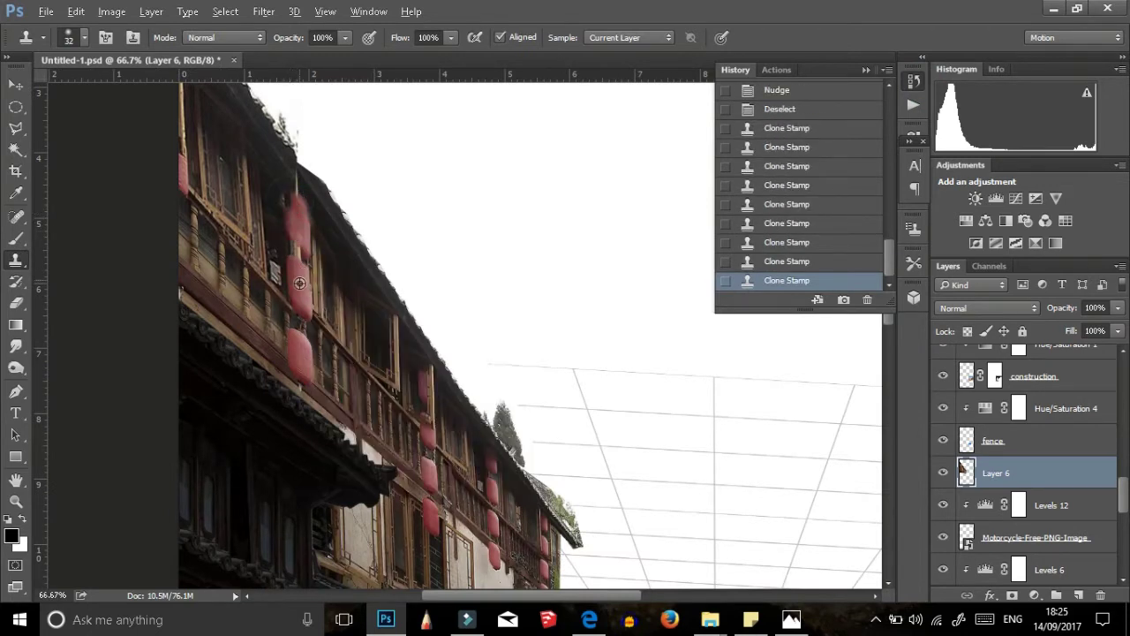
click(299, 283)
scroll(295, 284, up, 2)
scroll(292, 287, up, 1)
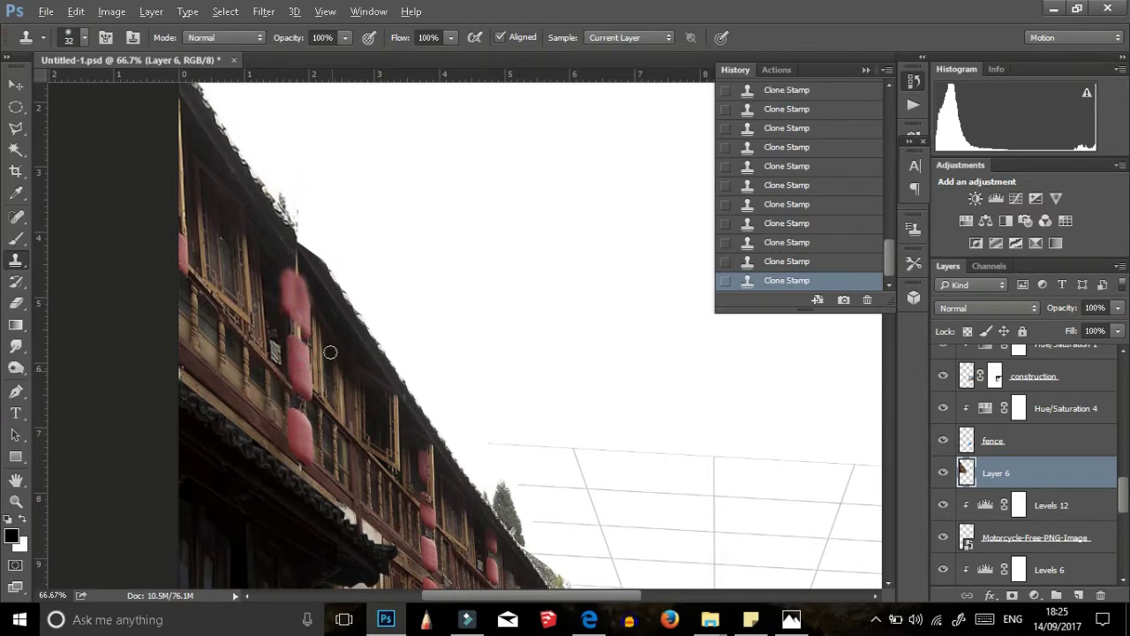
scroll(700, 386, down, 3)
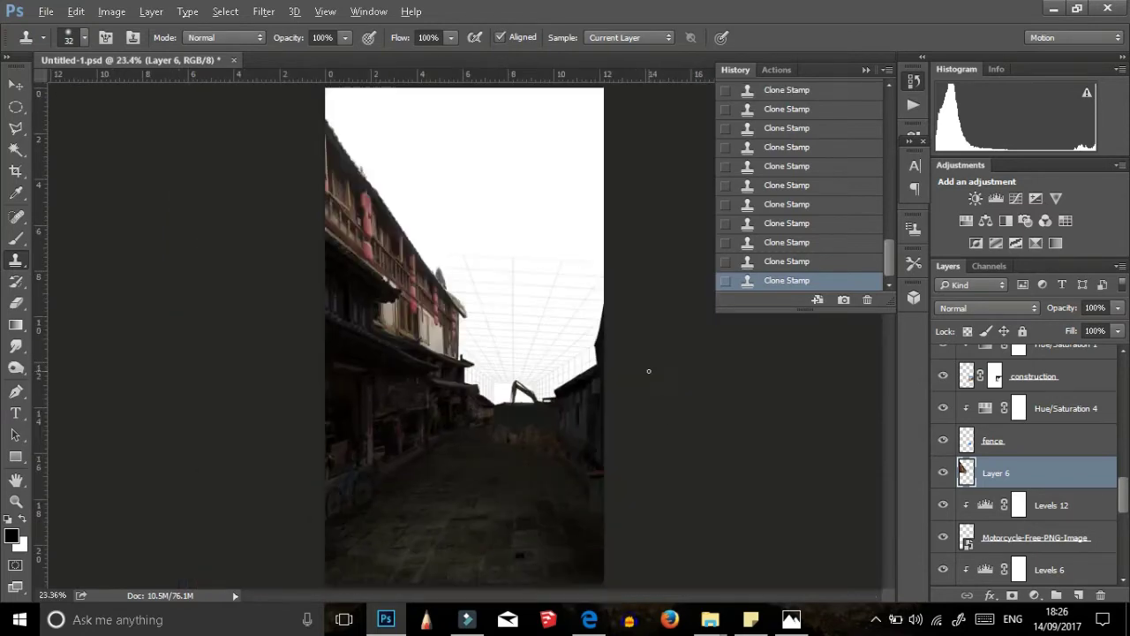
click(111, 12)
Step: Darken the building with a Levels adjustment clipped to Layer 6, lowering output white and midtones
click(1011, 595)
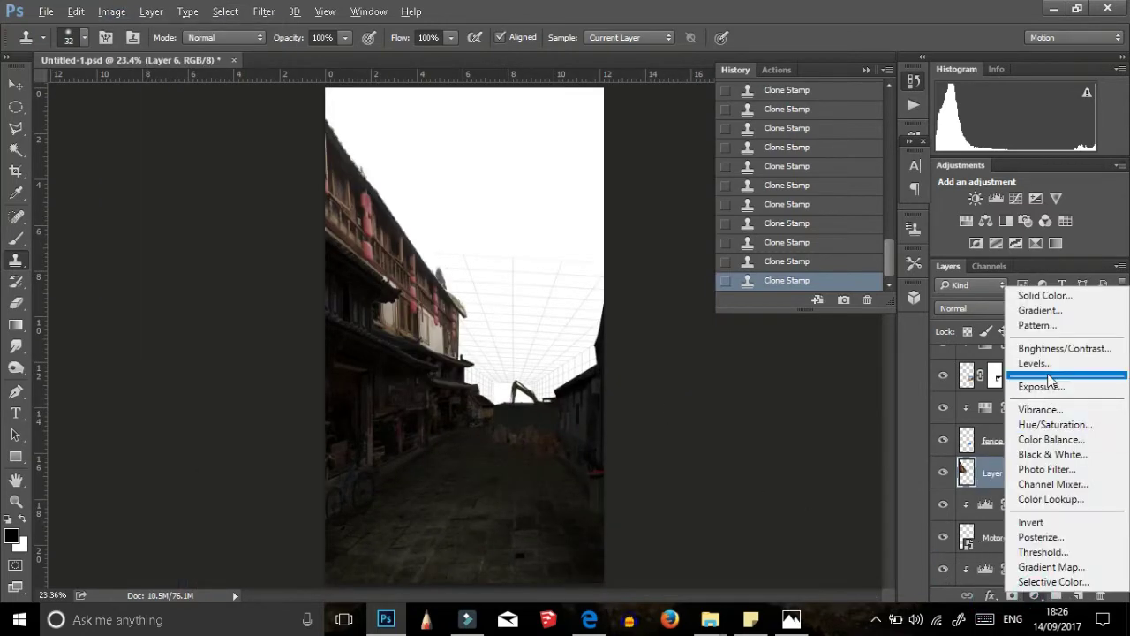
click(1028, 363)
drag(873, 342, 789, 343)
key(ctrl+alt+g)
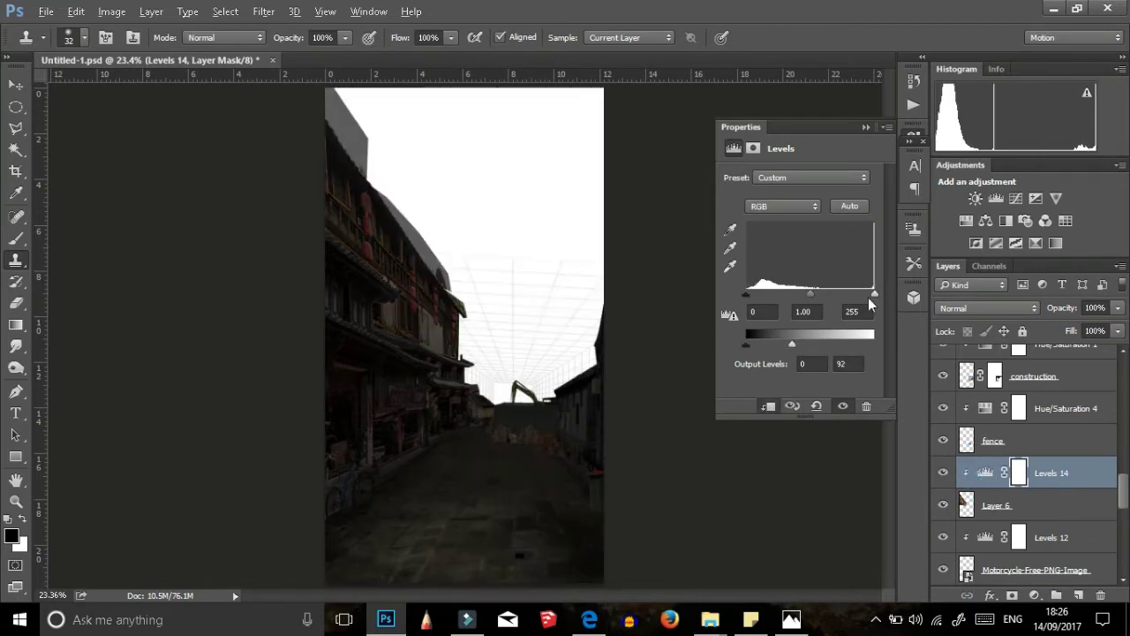
drag(873, 294, 860, 294)
drag(805, 293, 821, 294)
click(866, 127)
key(v)
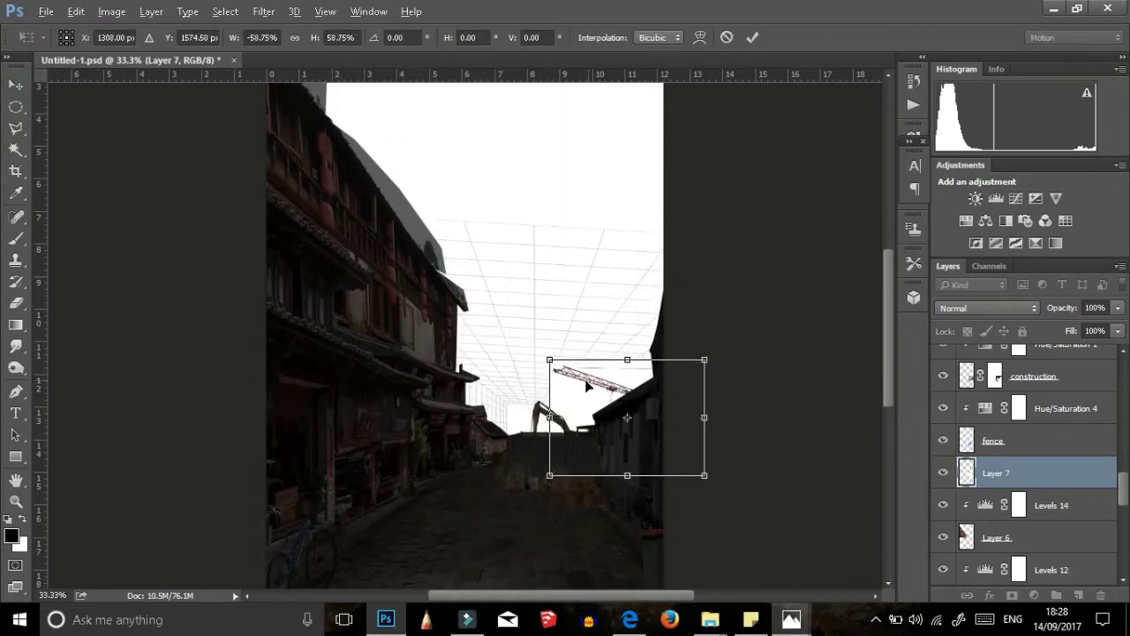
Step: Fit the crane beside the excavator, then Magic Wand select the area around it
drag(549, 359, 556, 373)
click(752, 37)
scroll(88, 239, down, 2)
key(w)
click(583, 331)
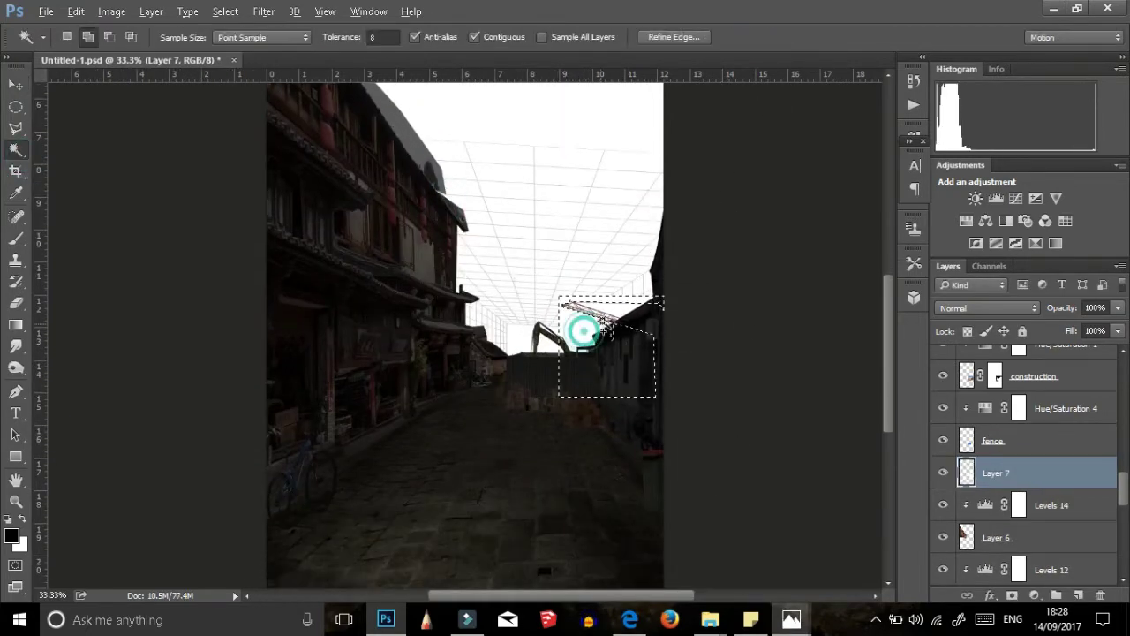
scroll(587, 349, down, 1)
Step: Open the adjustment list, then open and close the crane layer's blending options
click(1034, 595)
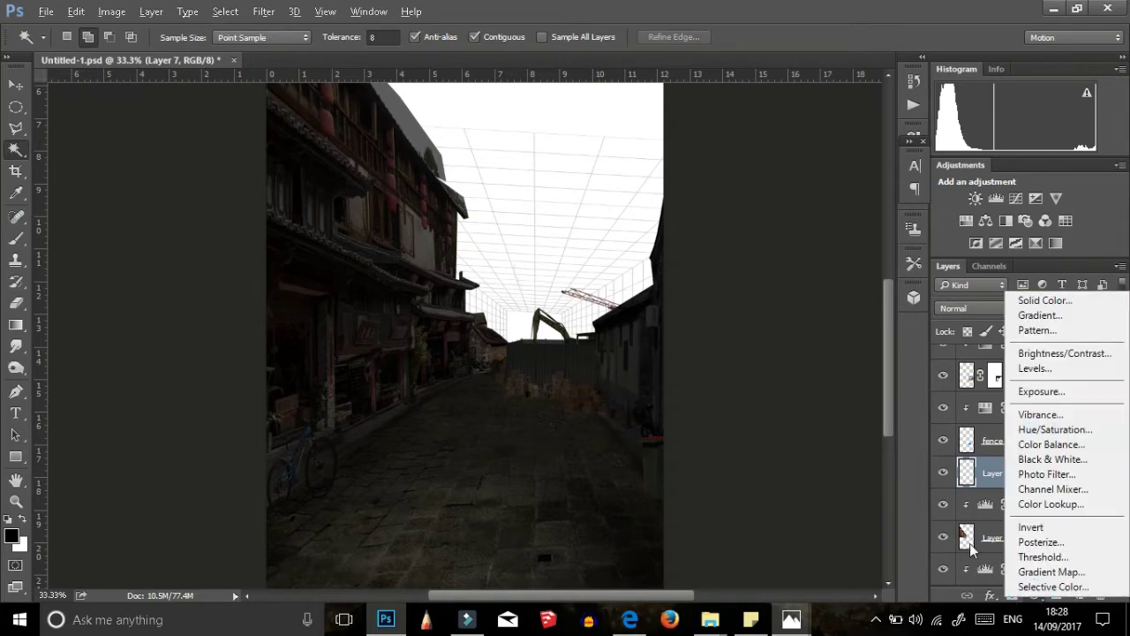
click(990, 595)
click(1034, 595)
click(1060, 472)
double_click(1059, 472)
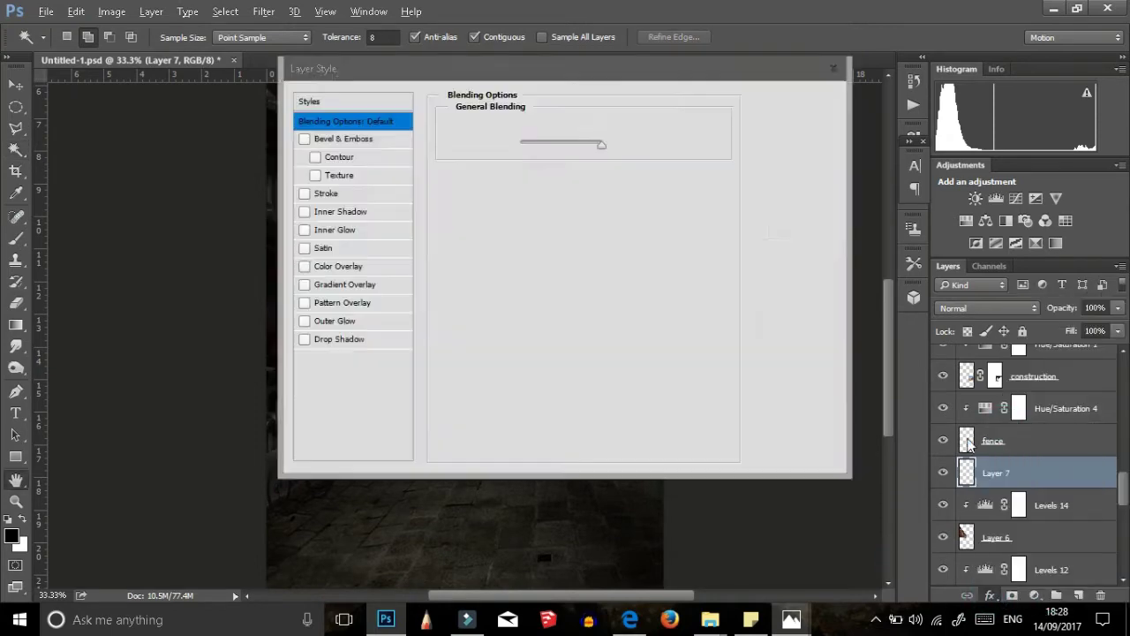
key(Return)
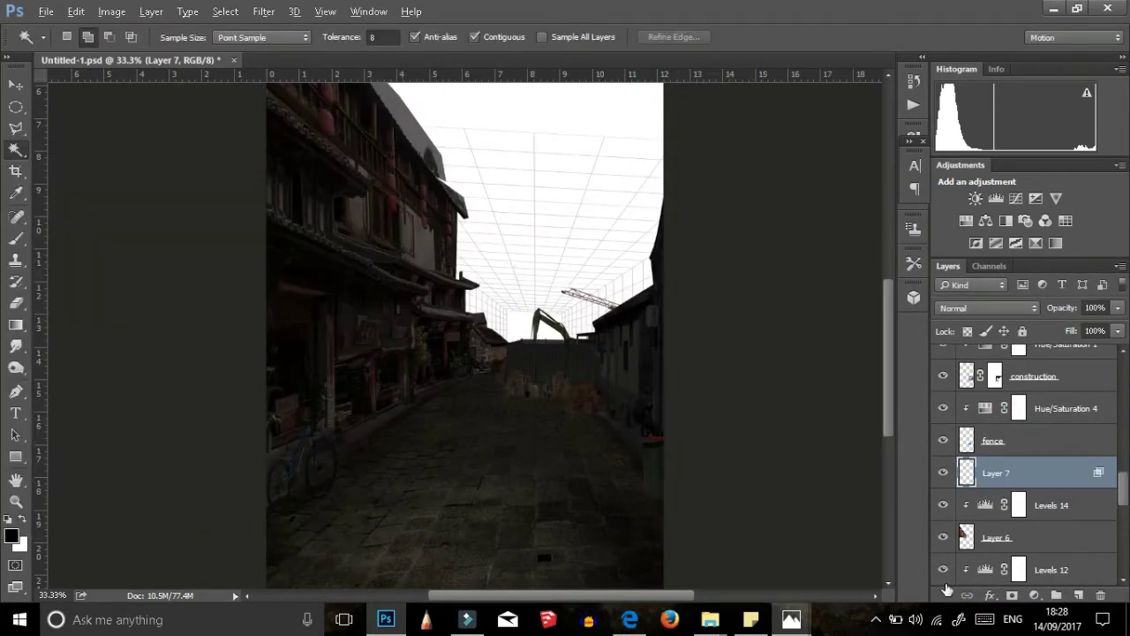
Step: Add a Levels adjustment clipped to the crane, lowering output white and midtones
click(1035, 595)
click(1007, 481)
drag(874, 342, 790, 343)
alt+click(969, 480)
drag(811, 293, 838, 294)
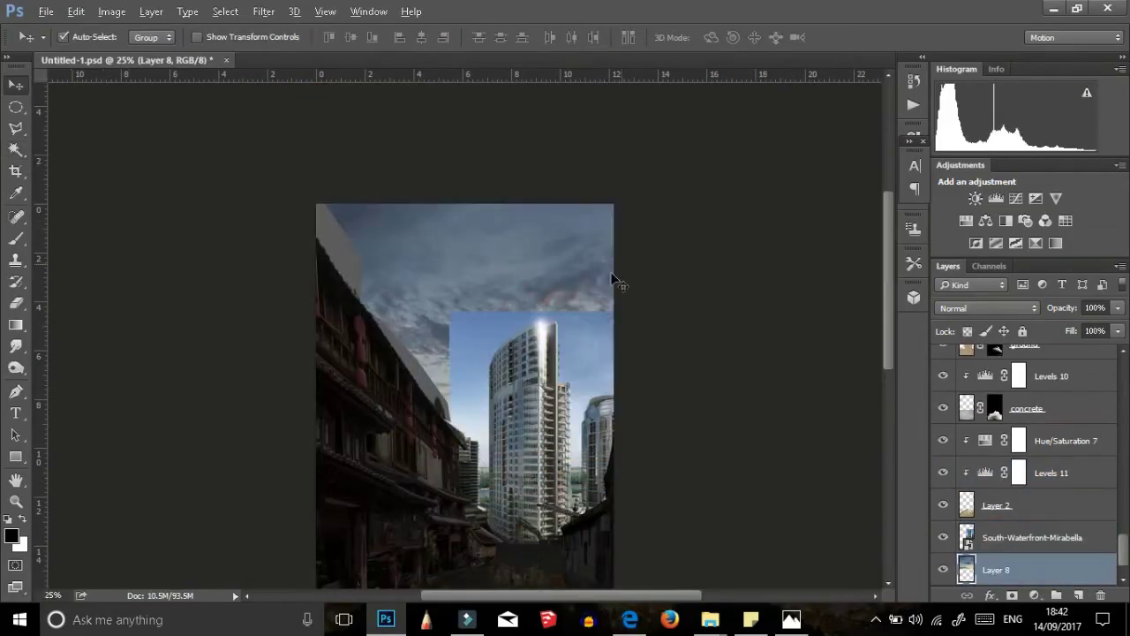
Step: Reposition the South-Waterfront-Mirabella skyscraper photo behind the street's far end
key(ctrl+plus)
click(1031, 537)
key(ctrl+t)
drag(507, 456, 554, 466)
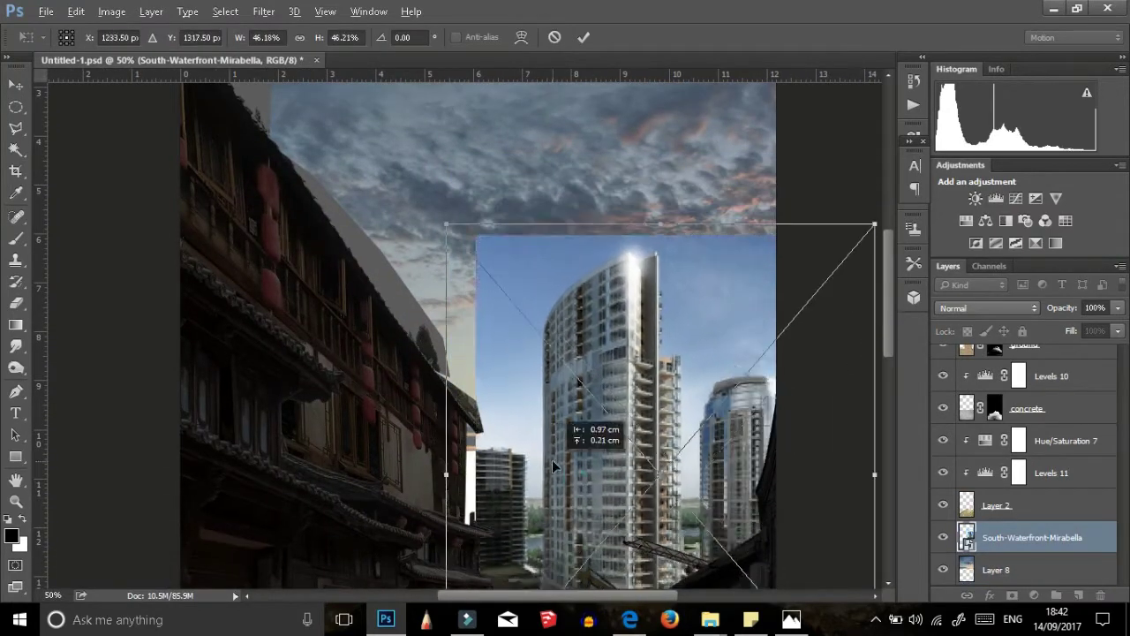
key(Return)
Step: Trace the towers with the Polygonal Lasso and add a layer mask showing only them
key(ctrl+plus)
click(16, 128)
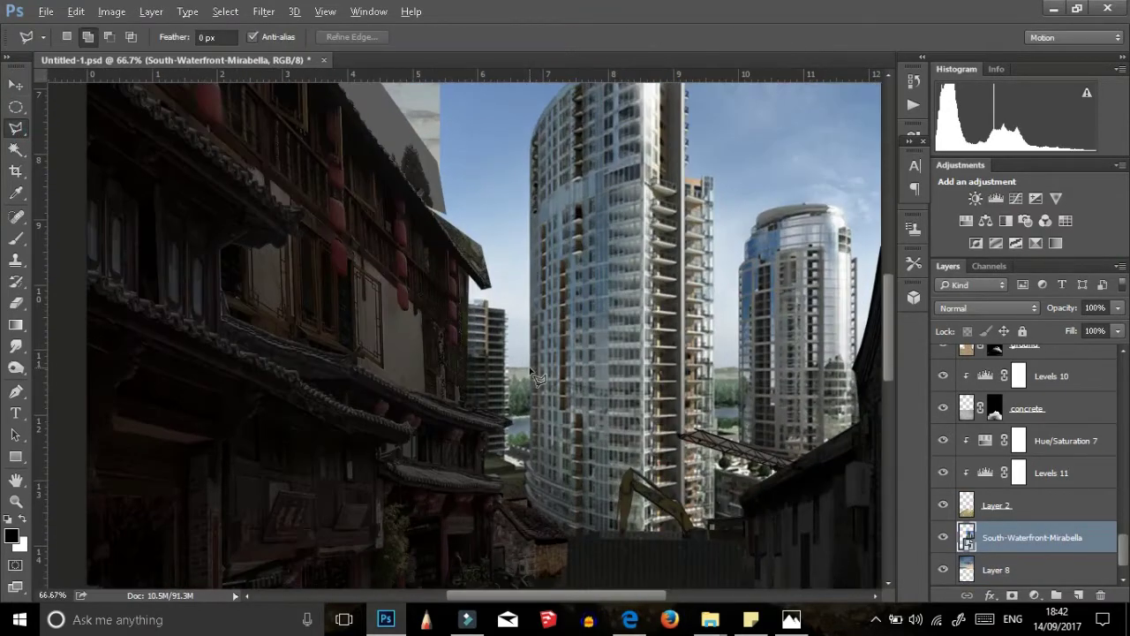
click(446, 225)
click(786, 84)
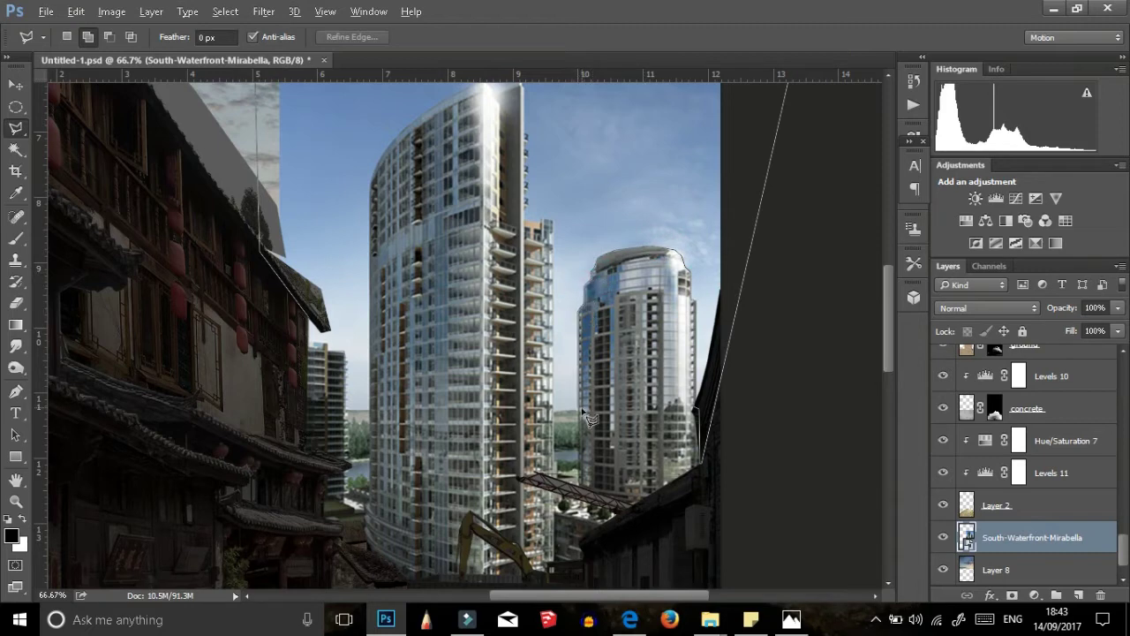
scroll(541, 228, up, 5)
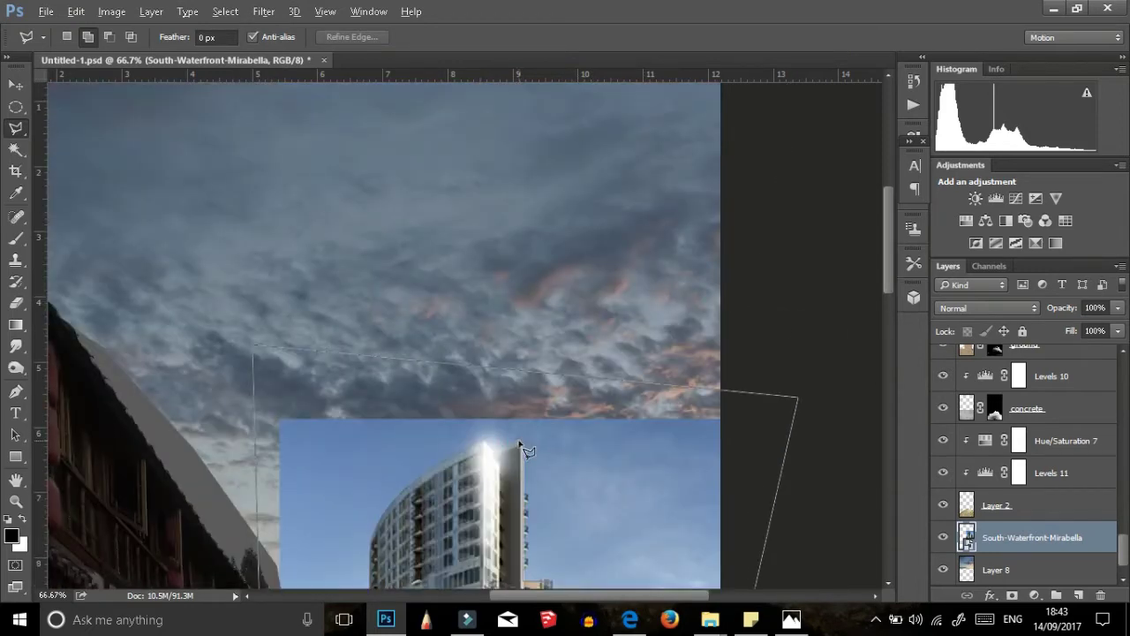
scroll(484, 444, down, 2)
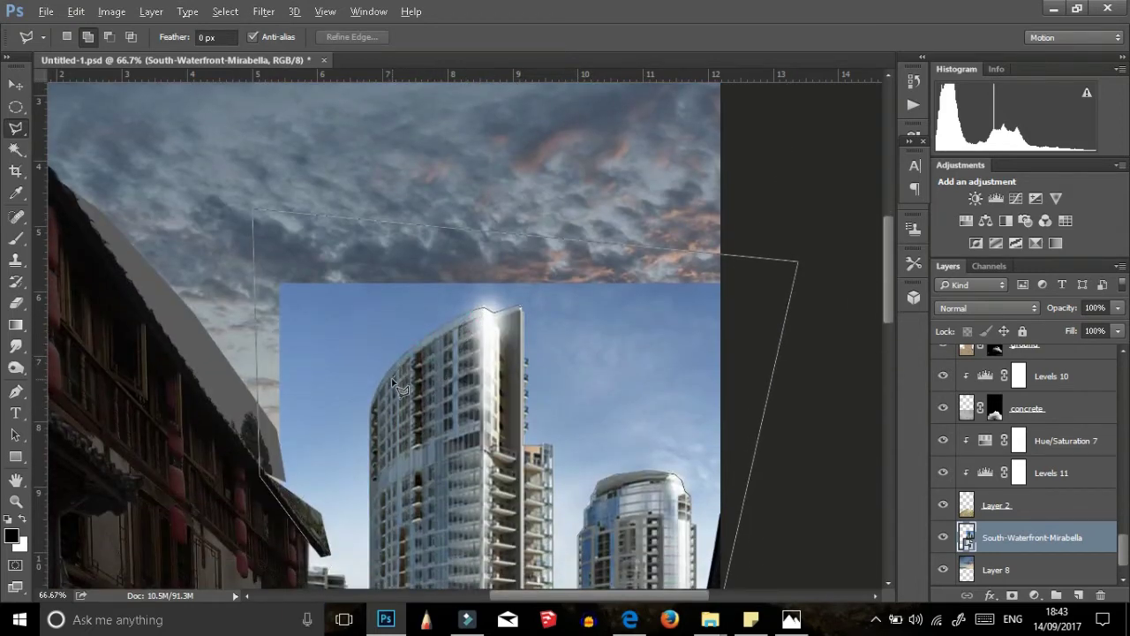
scroll(380, 410, down, 3)
click(264, 11)
key(Escape)
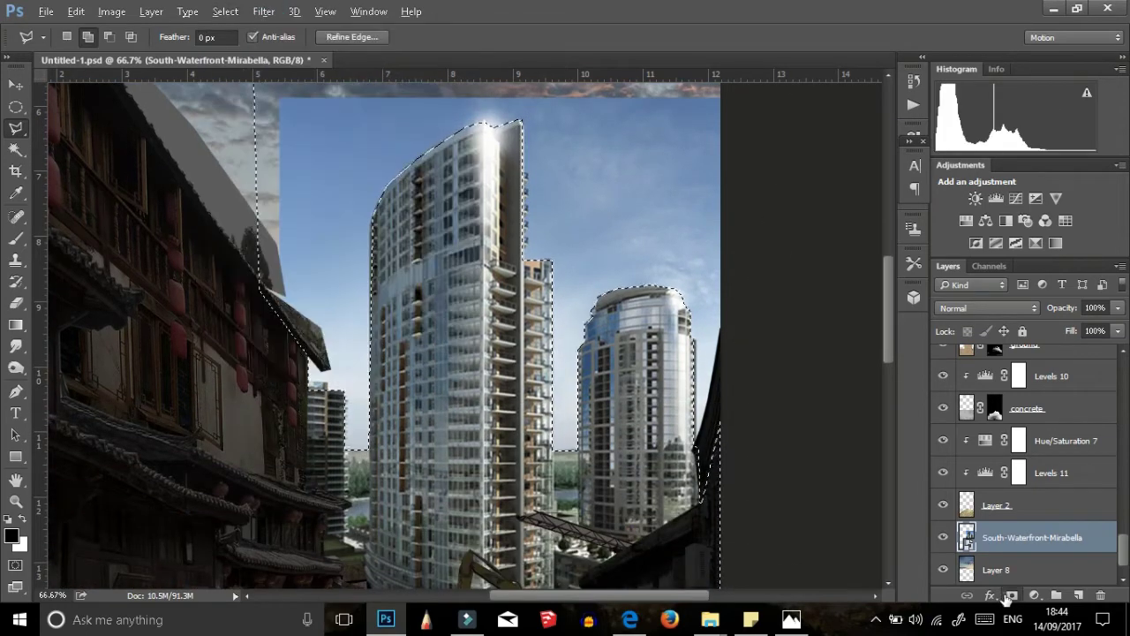
Step: Move the cloudy sky layer higher up the canvas
click(16, 84)
drag(530, 221, 618, 282)
key(ctrl+minus)
key(ctrl+minus)
key(ctrl+minus)
Step: Commit the sky layer's transform and outline the grey patch above the old roof
key(ctrl+t)
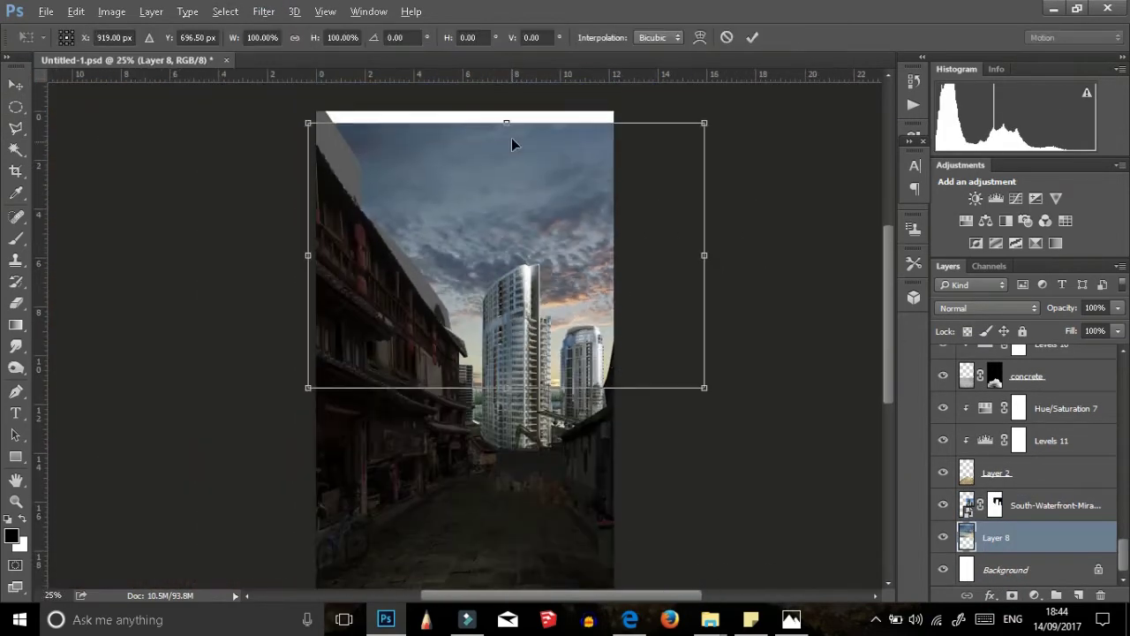
key(Return)
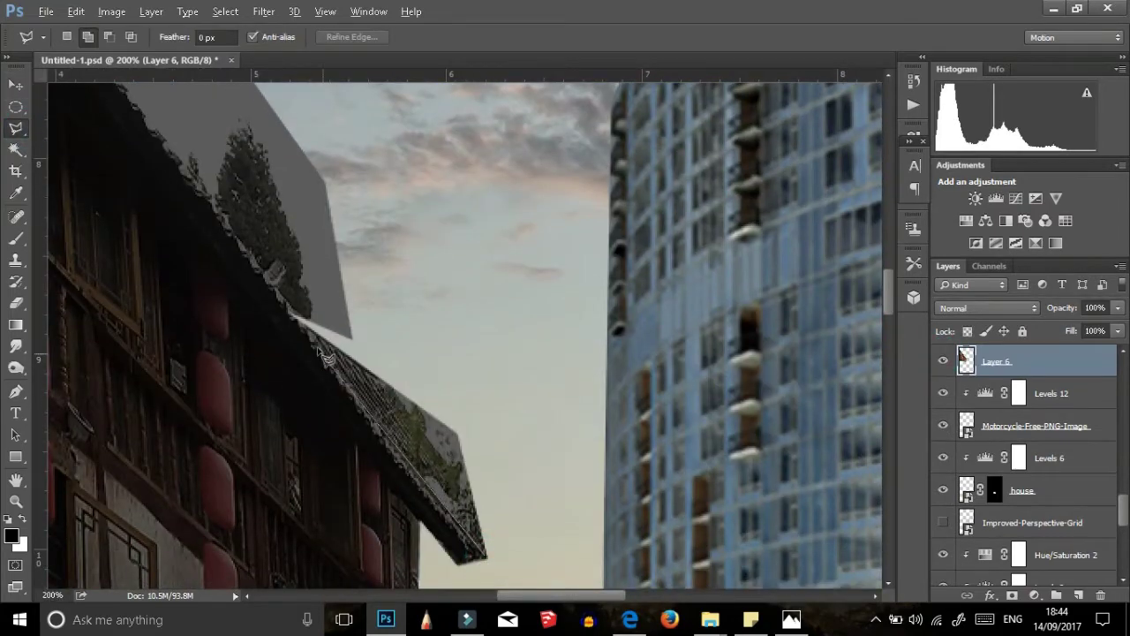
click(327, 357)
click(485, 561)
scroll(436, 403, up, 3)
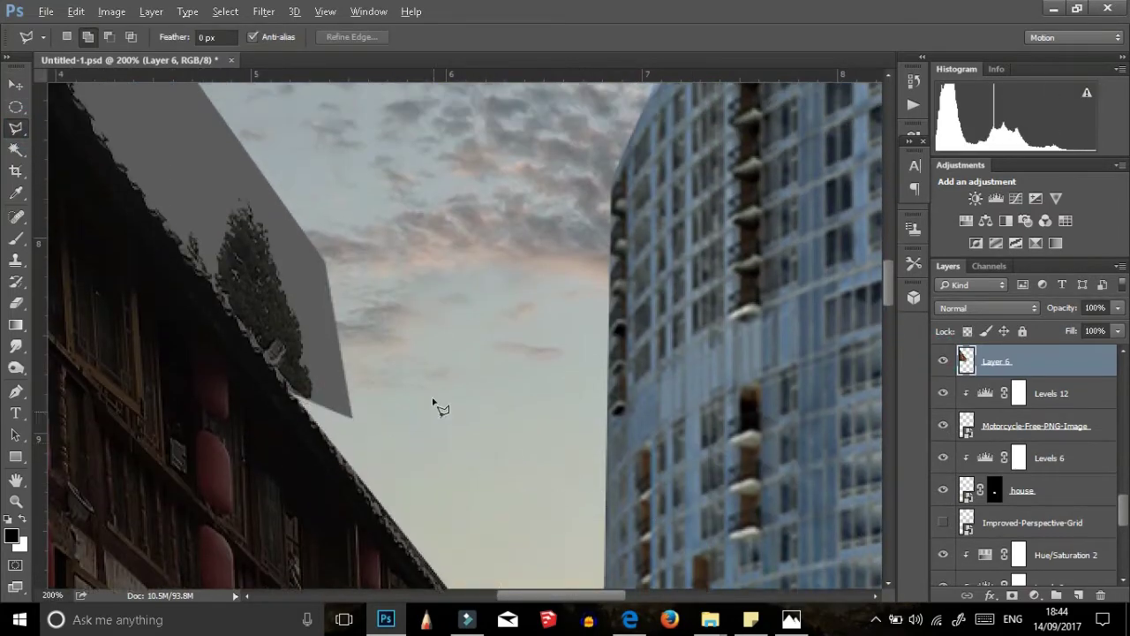
scroll(437, 403, left, 3)
scroll(291, 262, up, 3)
double_click(265, 240)
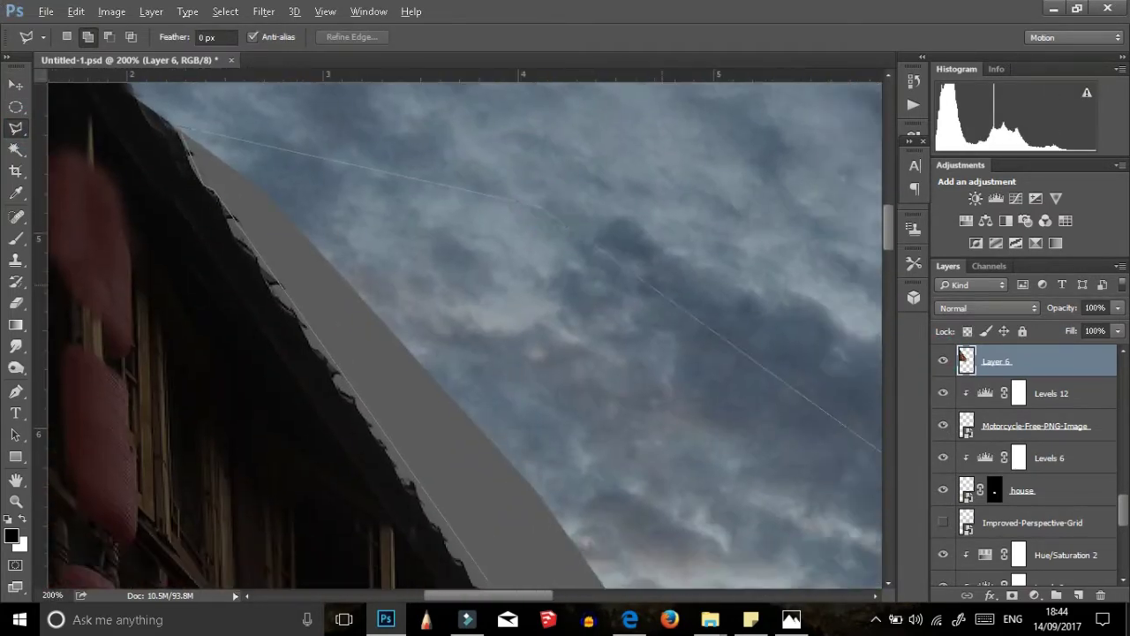
Step: Delete the grey patch, check the roof edge up close, and drop the selection
key(ctrl+minus)
key(ctrl+minus)
key(ctrl+plus)
key(ctrl+plus)
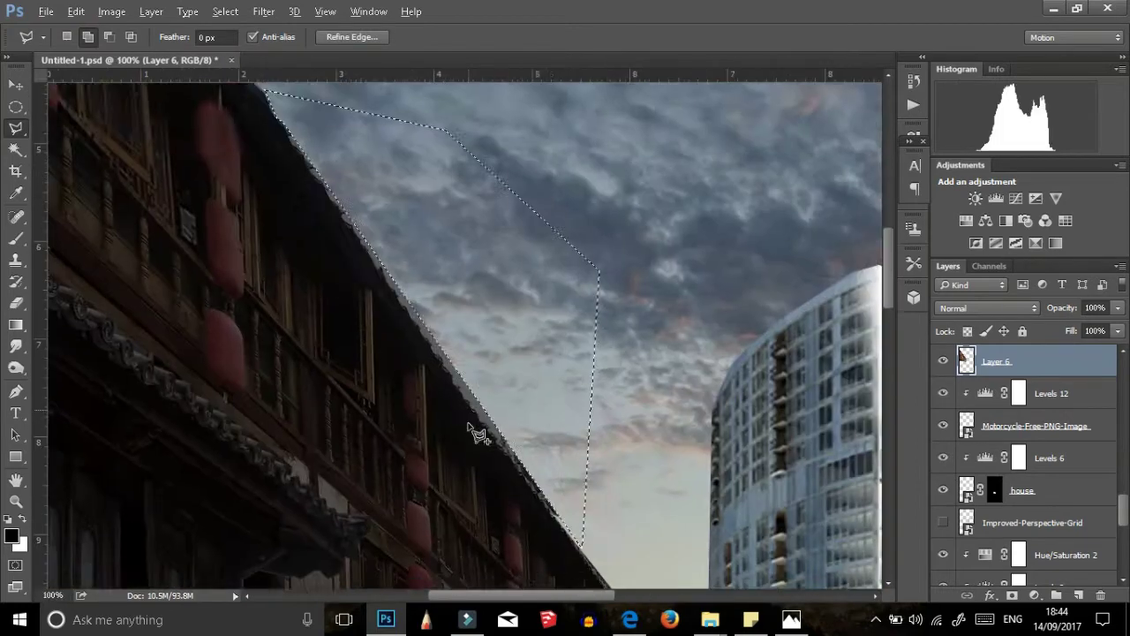
key(ctrl+plus)
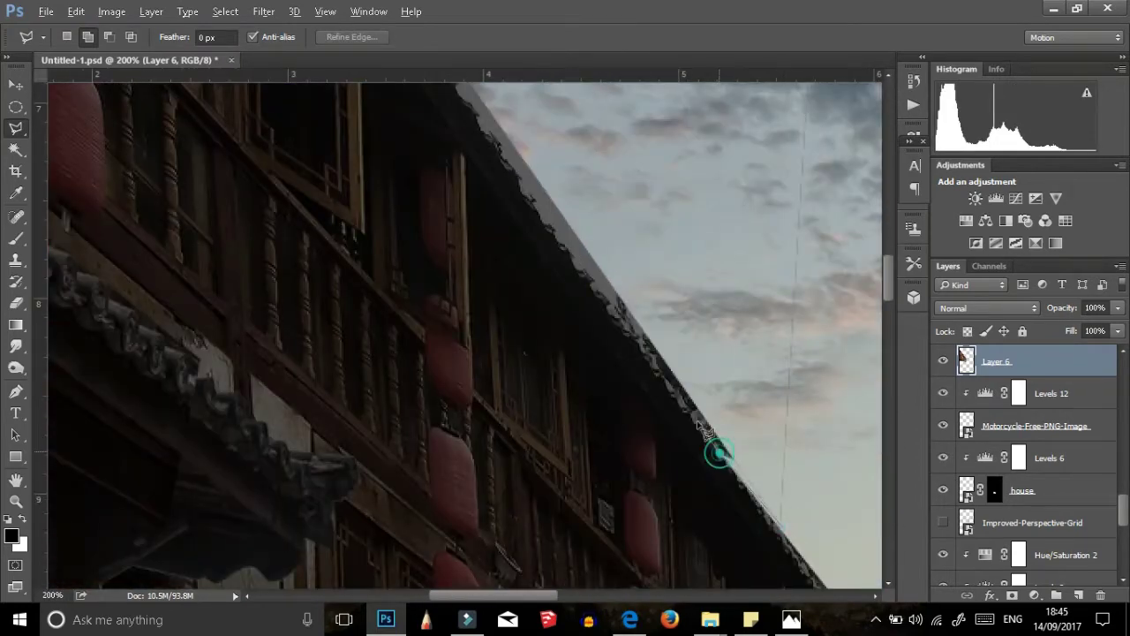
scroll(706, 430, up, 3)
scroll(706, 430, right, 2)
key(Return)
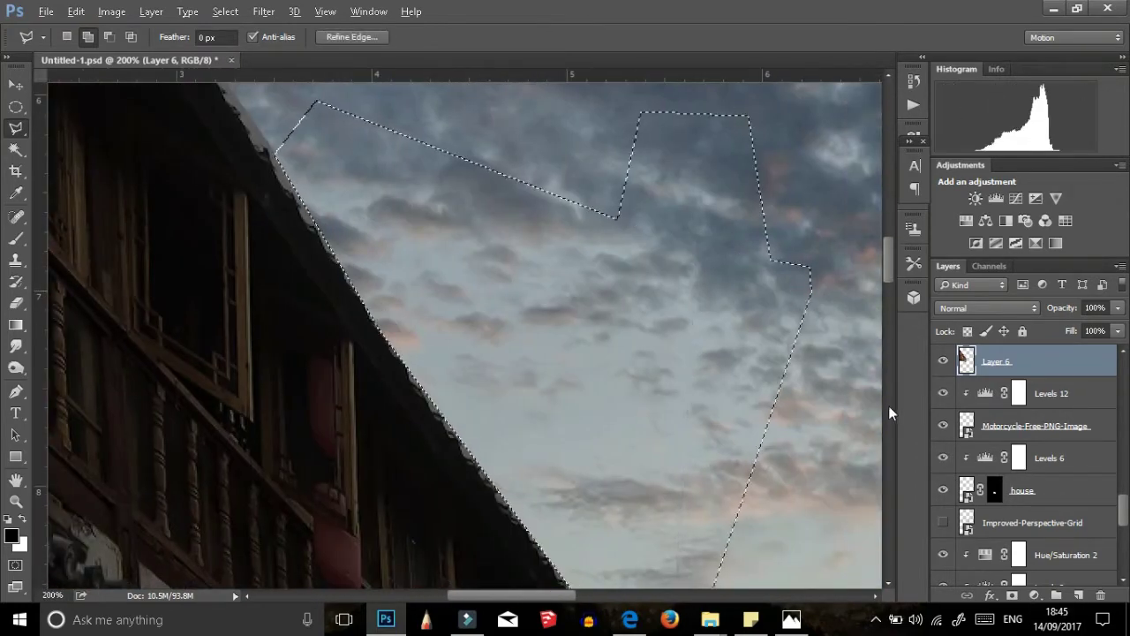
key(ctrl+d)
key(ctrl+minus)
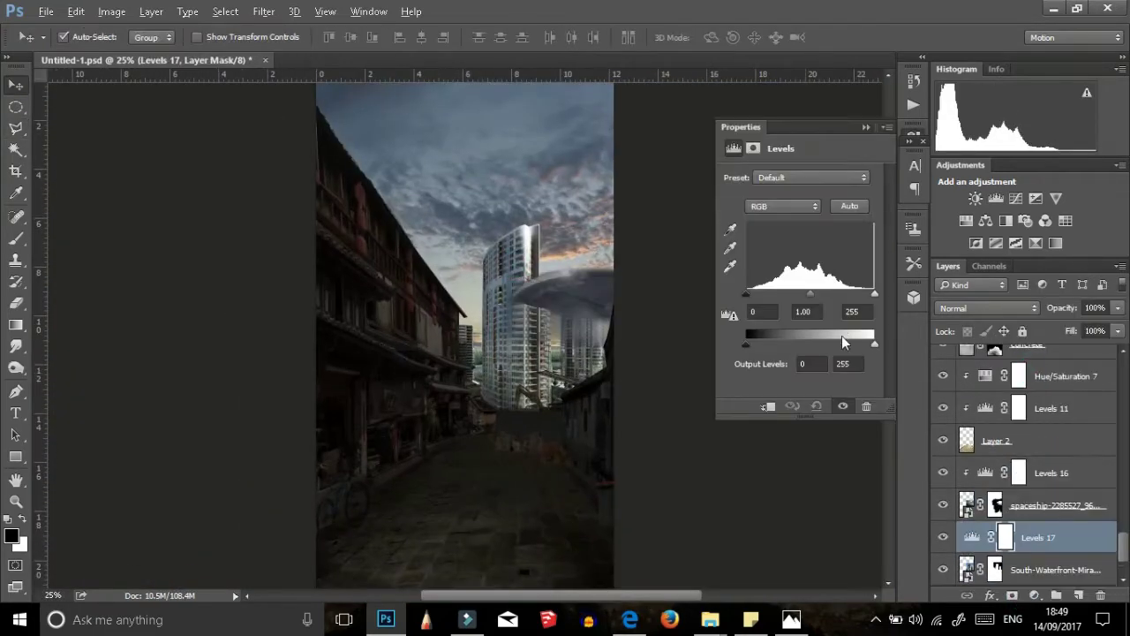
Step: Darken the skyscraper Levels and replace Hue/Saturation 9 with a clipped Color Balance
drag(874, 343, 824, 343)
drag(810, 293, 828, 295)
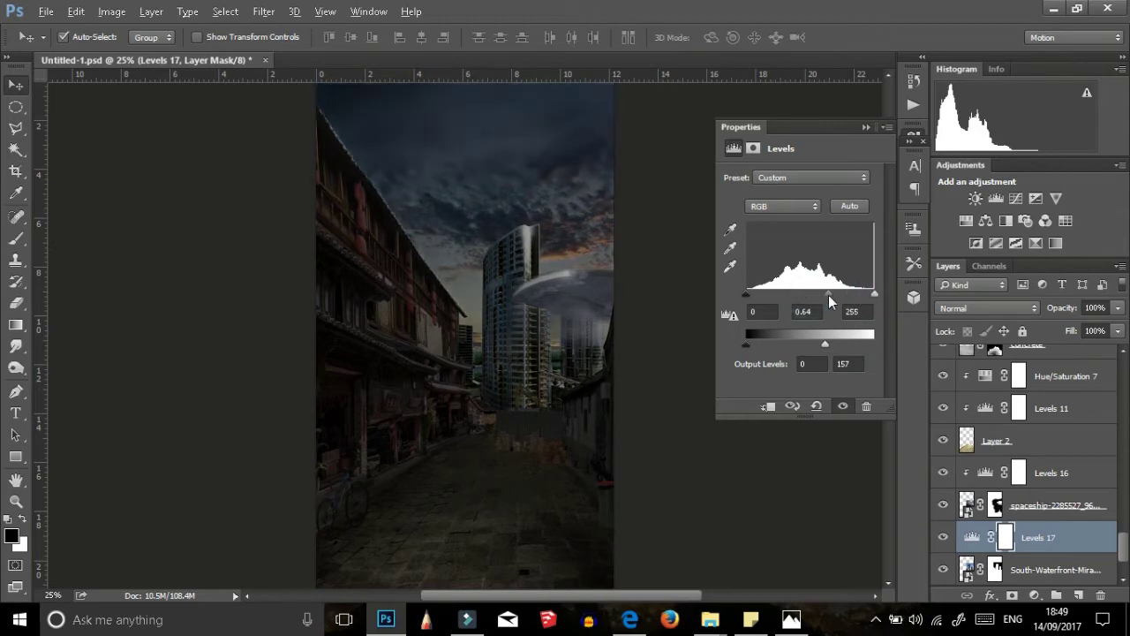
click(965, 221)
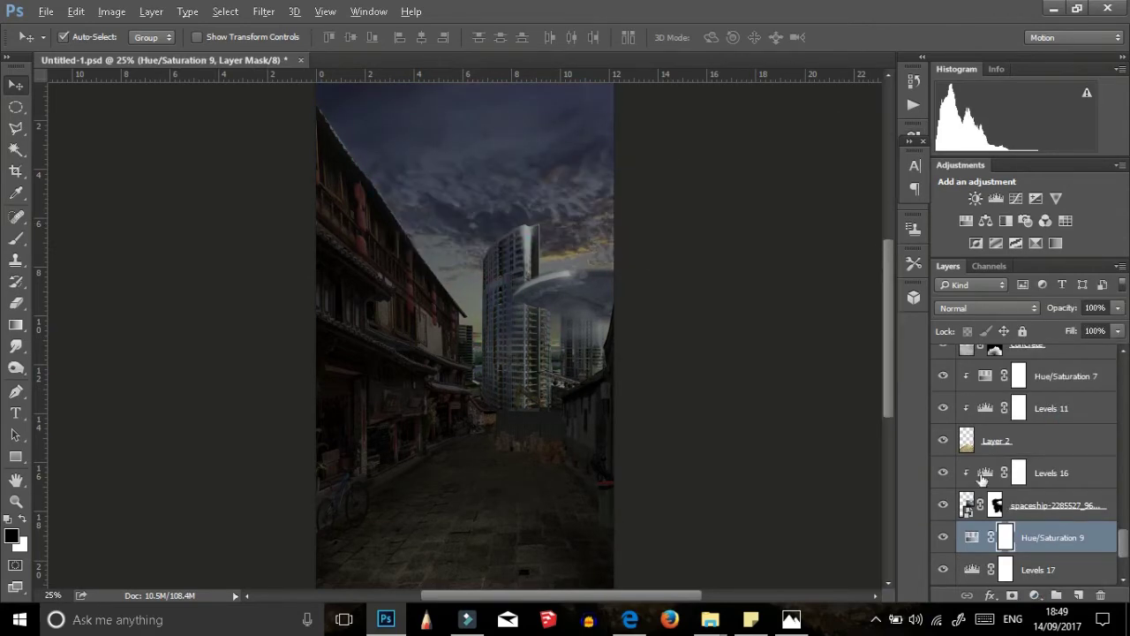
key(Delete)
click(1035, 595)
click(980, 434)
alt+click(971, 516)
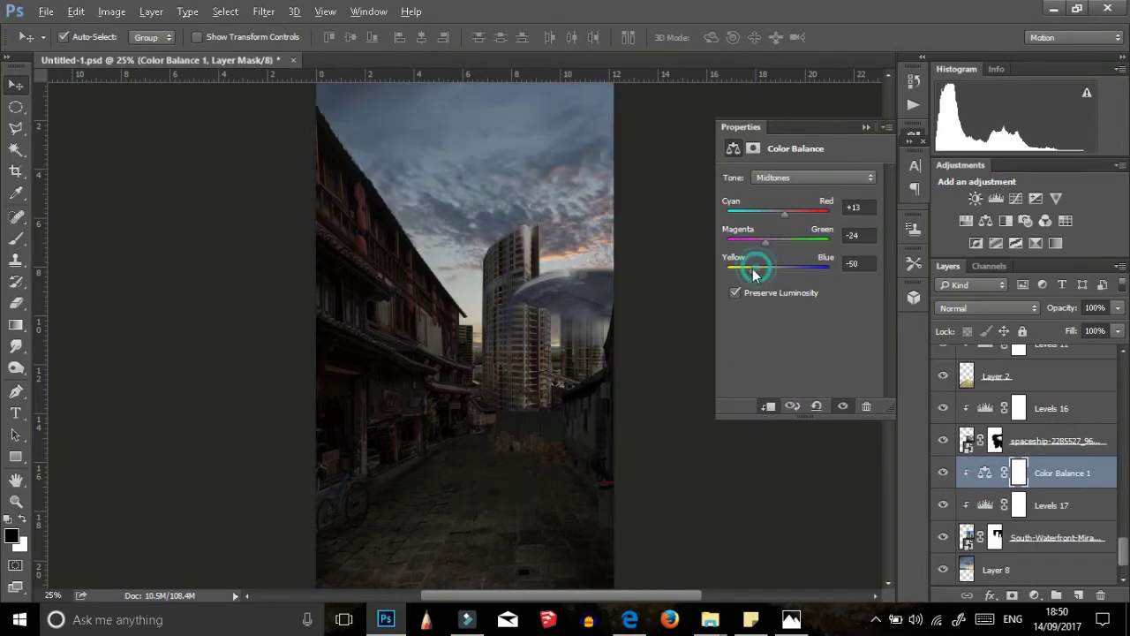
click(866, 126)
Step: Add Levels and a clipped, yellow-shifted Color Balance above sky Layer 8
click(996, 569)
click(1021, 367)
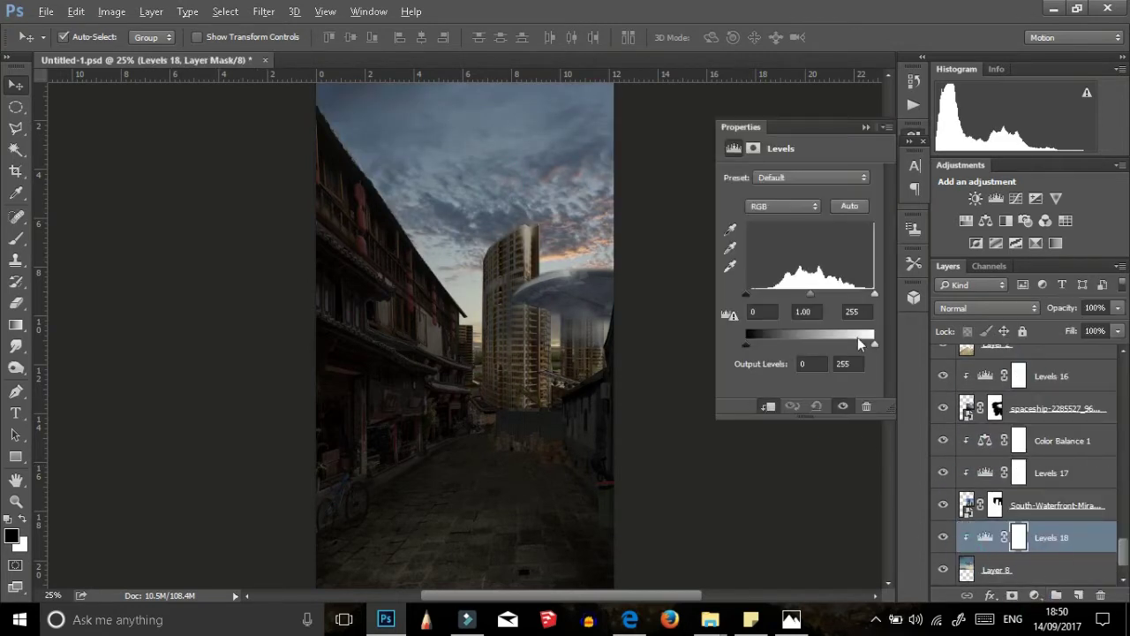
click(866, 127)
click(1034, 595)
click(1016, 444)
drag(771, 273, 758, 269)
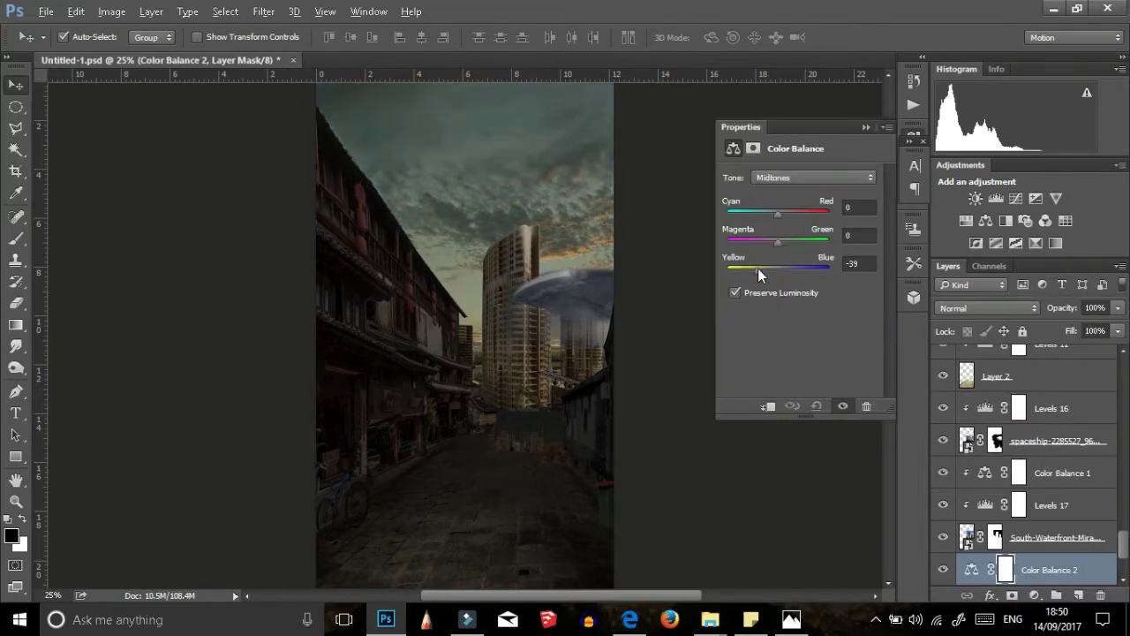
alt+click(971, 506)
Step: Outline the tower and paint the spaceship's layer mask to partly hide it
click(592, 307)
key(ctrl+plus)
key(l)
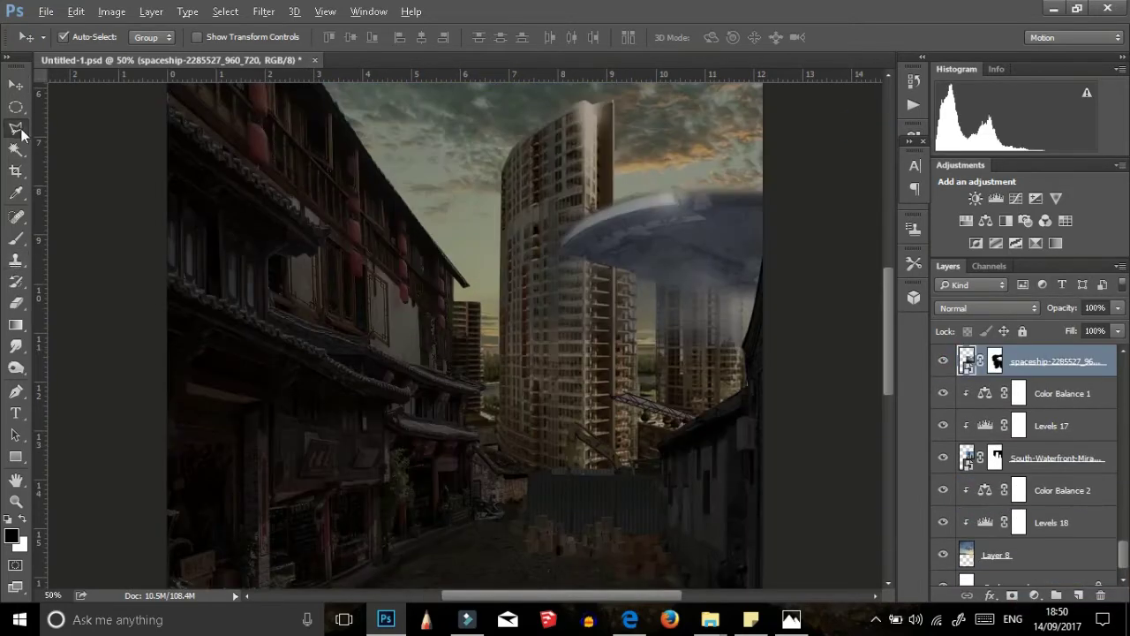
click(421, 138)
click(22, 237)
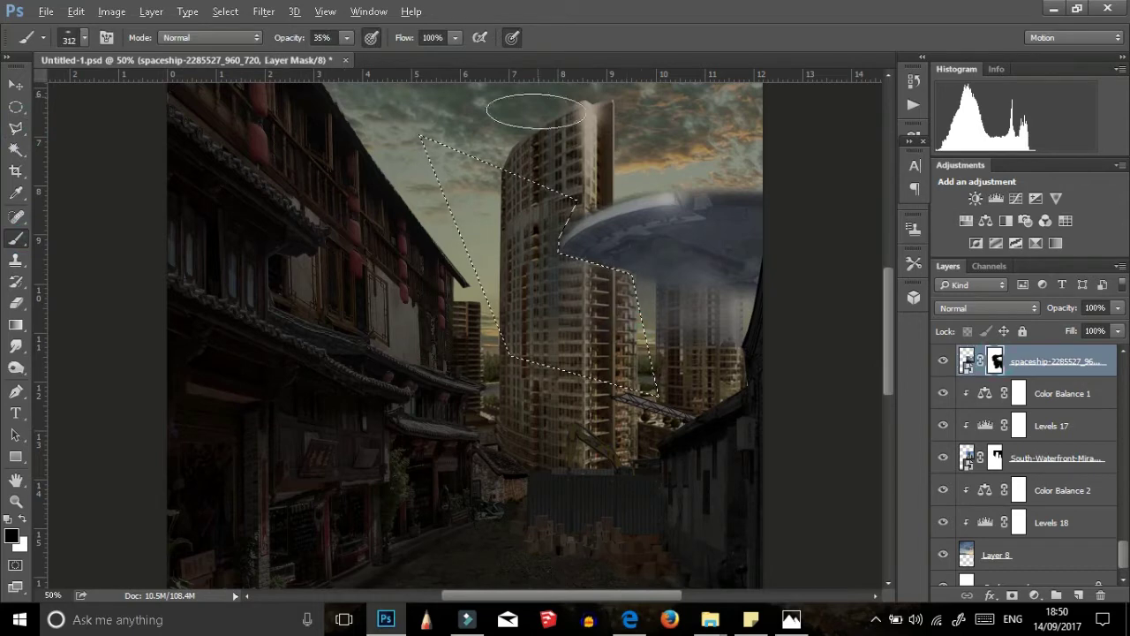
key(ctrl+d)
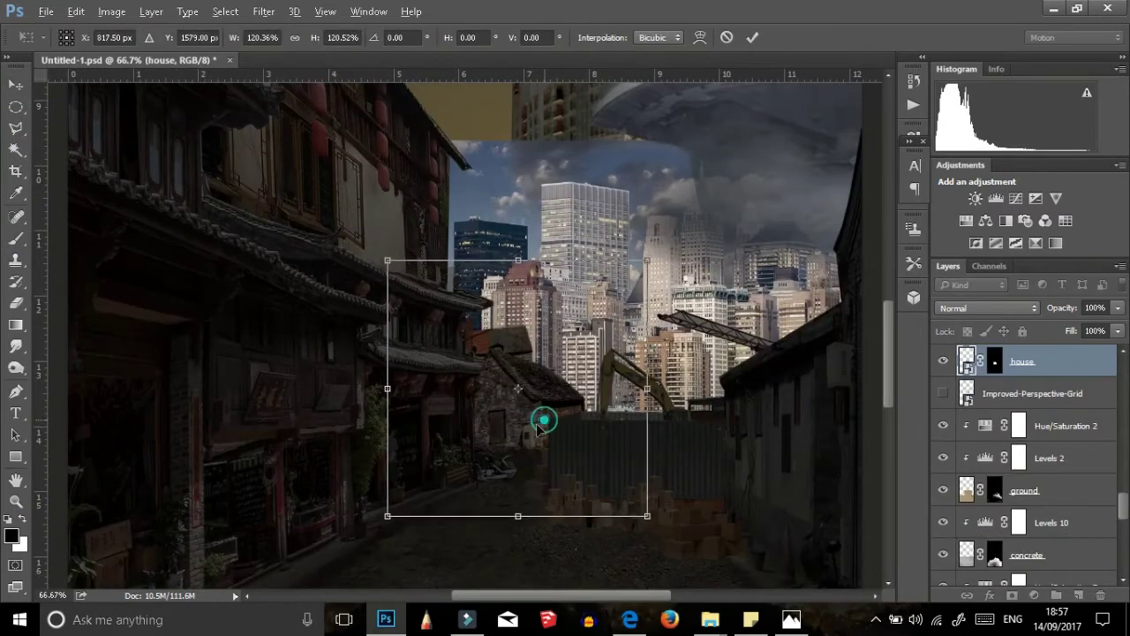
Step: Commit the house's new size, nudge the skyline left, and hide the spaceship layer
key(Return)
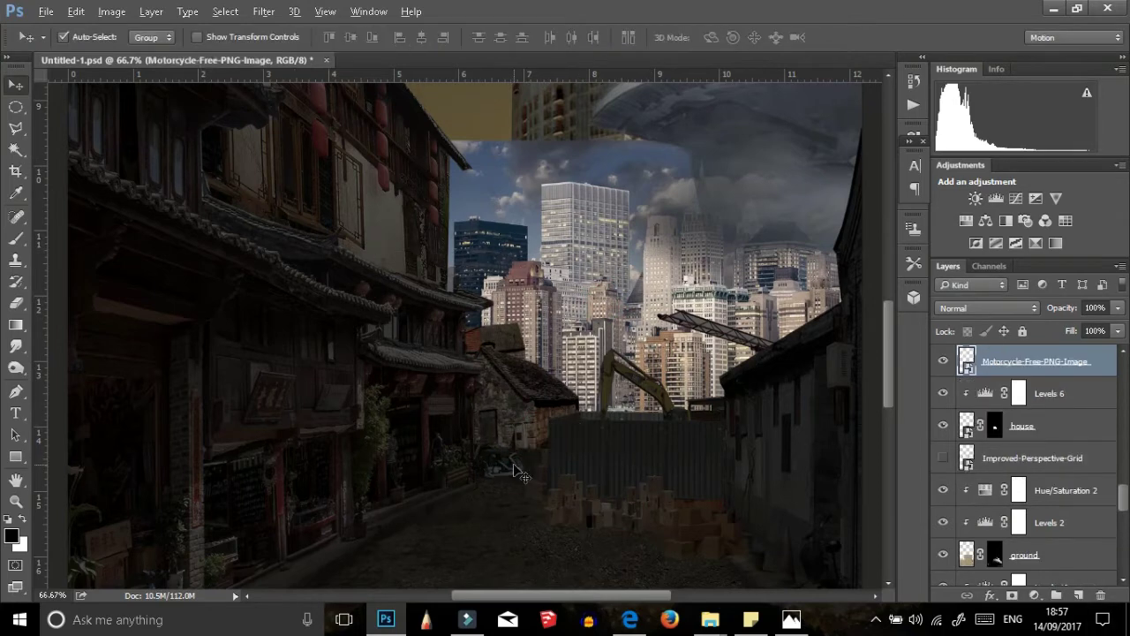
drag(596, 304, 574, 310)
key(v)
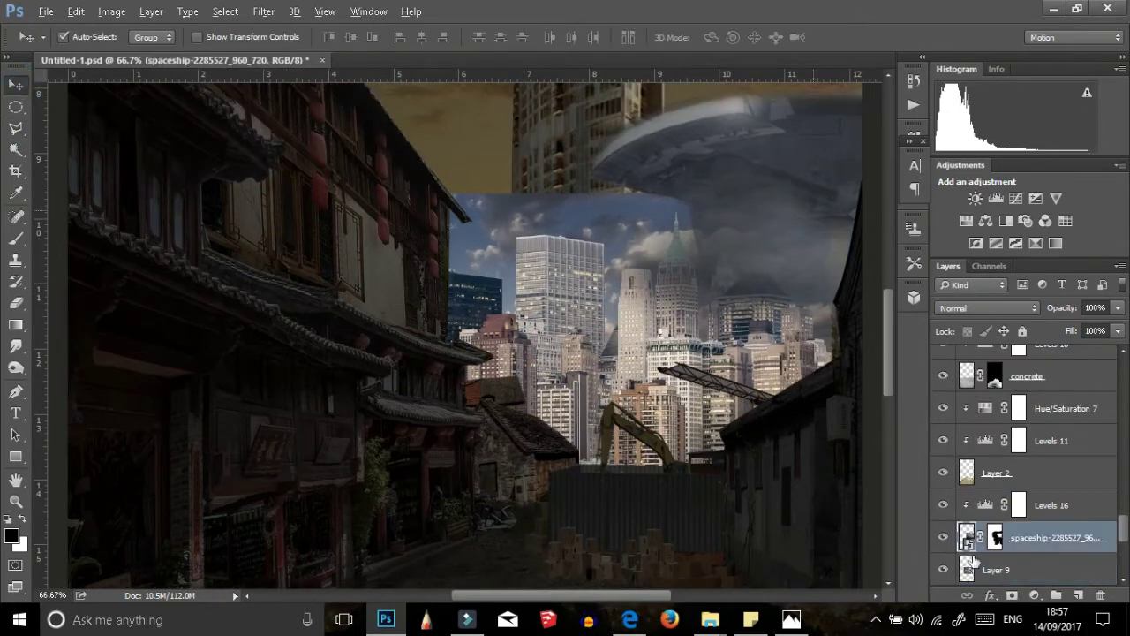
click(943, 537)
scroll(510, 288, up, 2)
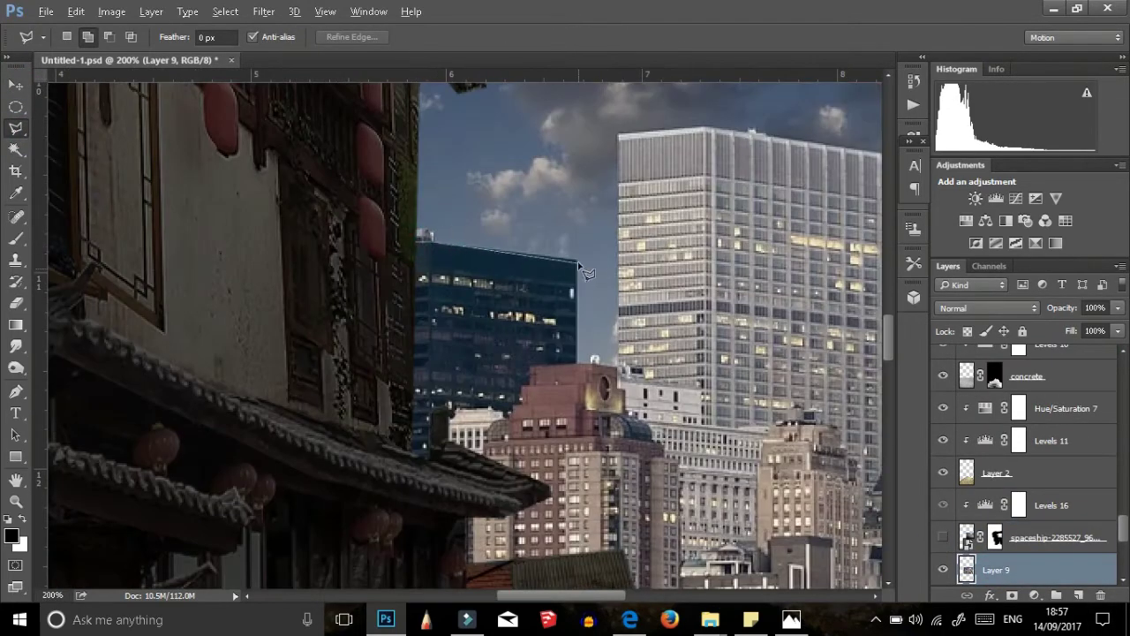
drag(696, 104, 458, 208)
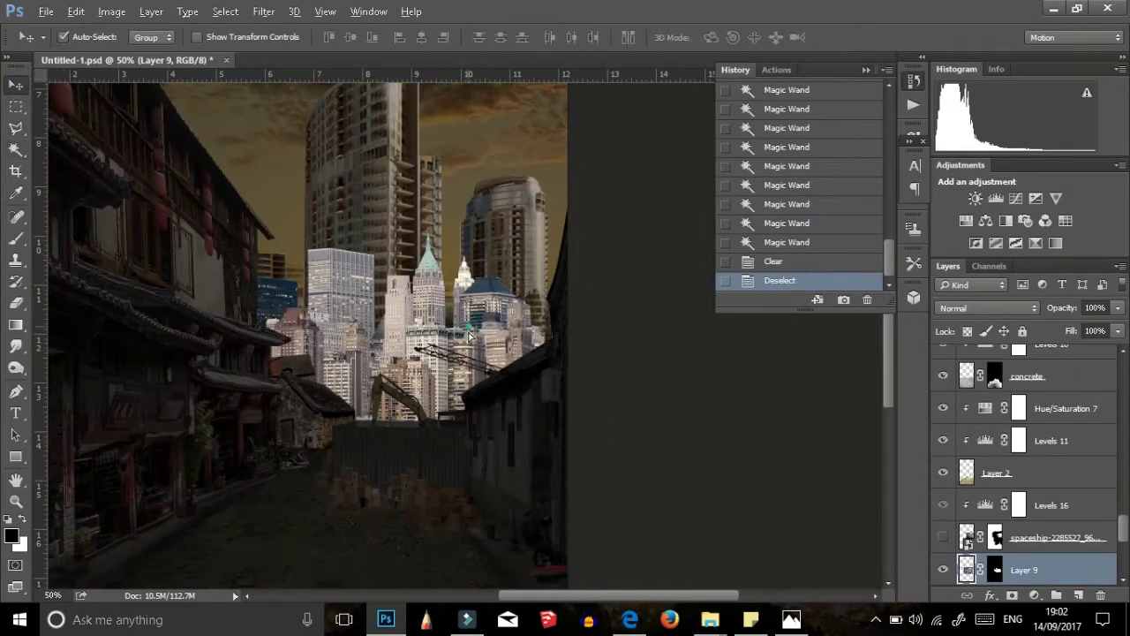
Step: Add Levels 19 clipped to the skyline with output 147, plus Color Balance 3
click(1035, 595)
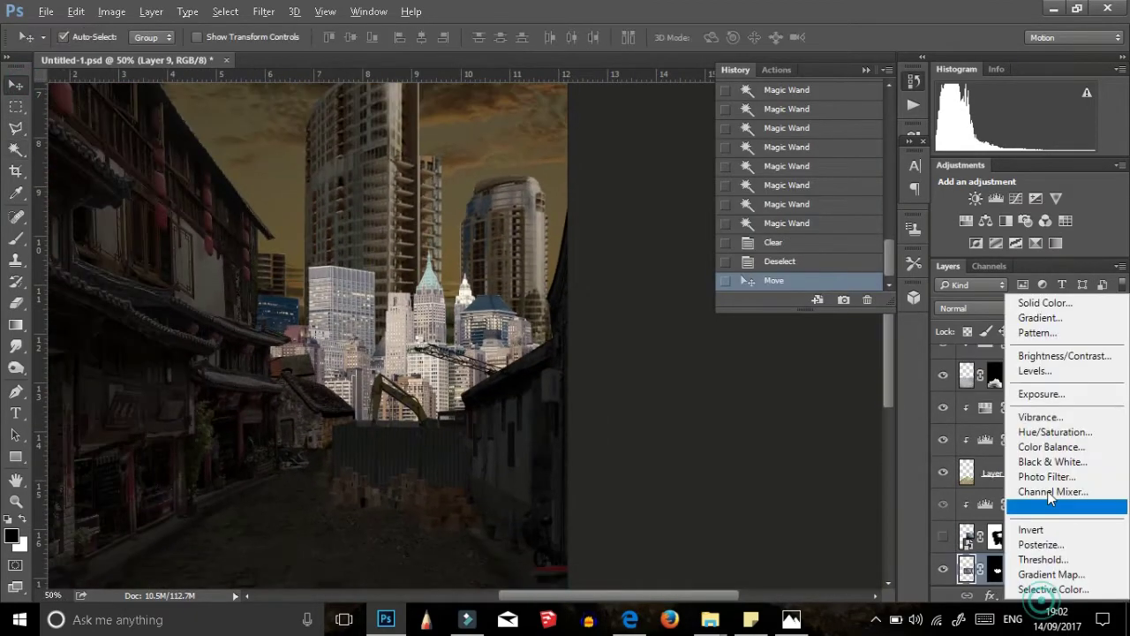
click(1032, 371)
click(766, 405)
drag(874, 342, 821, 342)
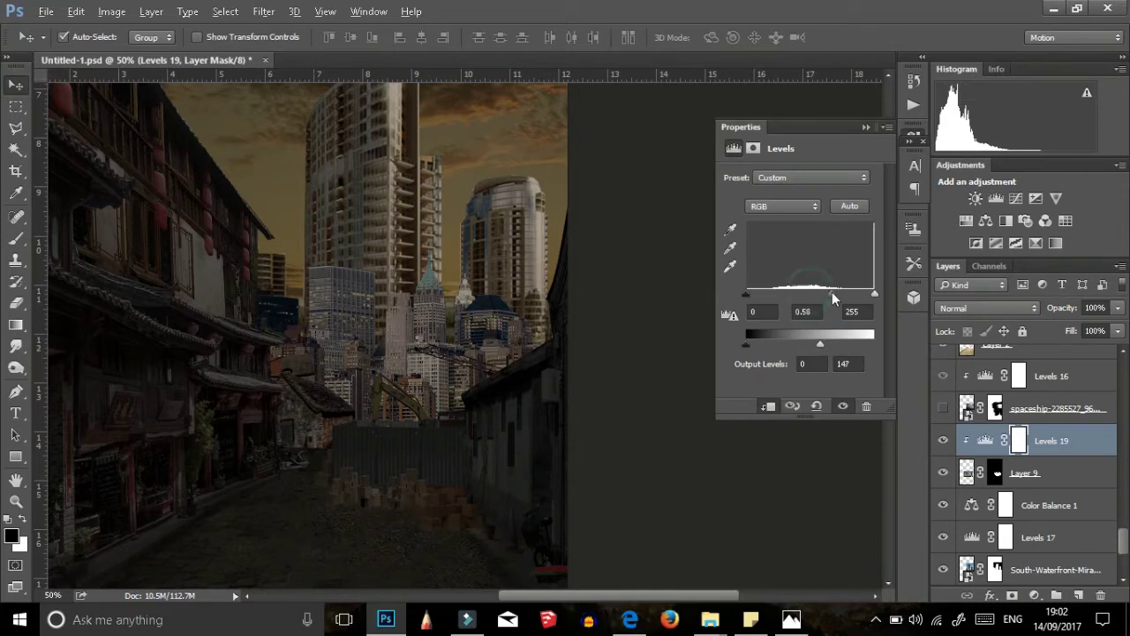
drag(811, 292, 841, 292)
click(1035, 595)
click(1033, 441)
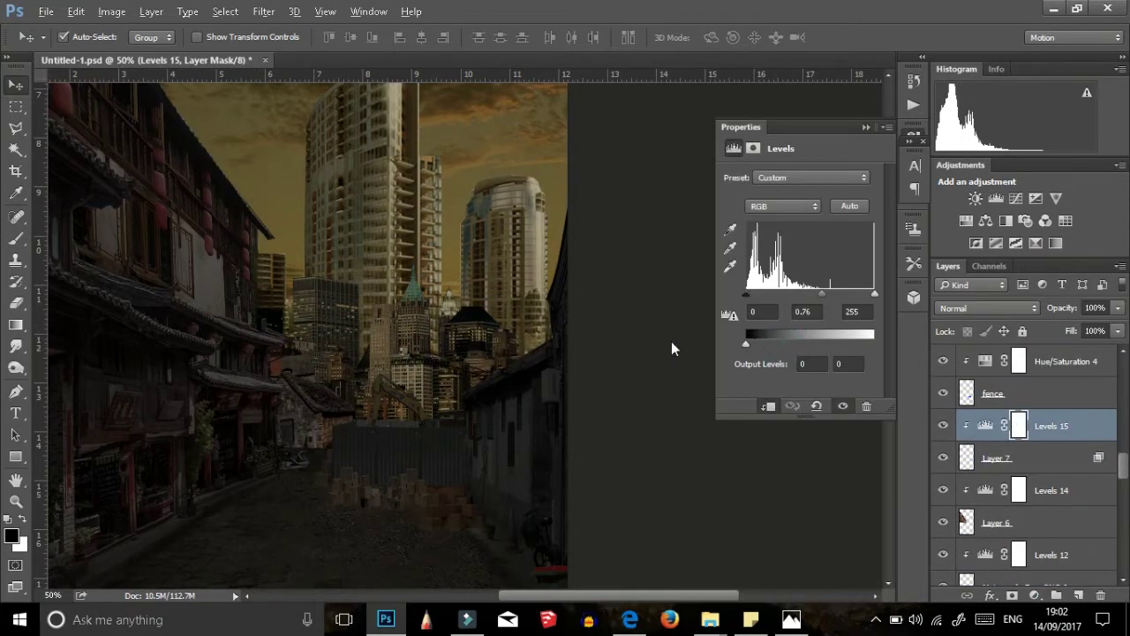
scroll(992, 364, up, 1)
click(992, 362)
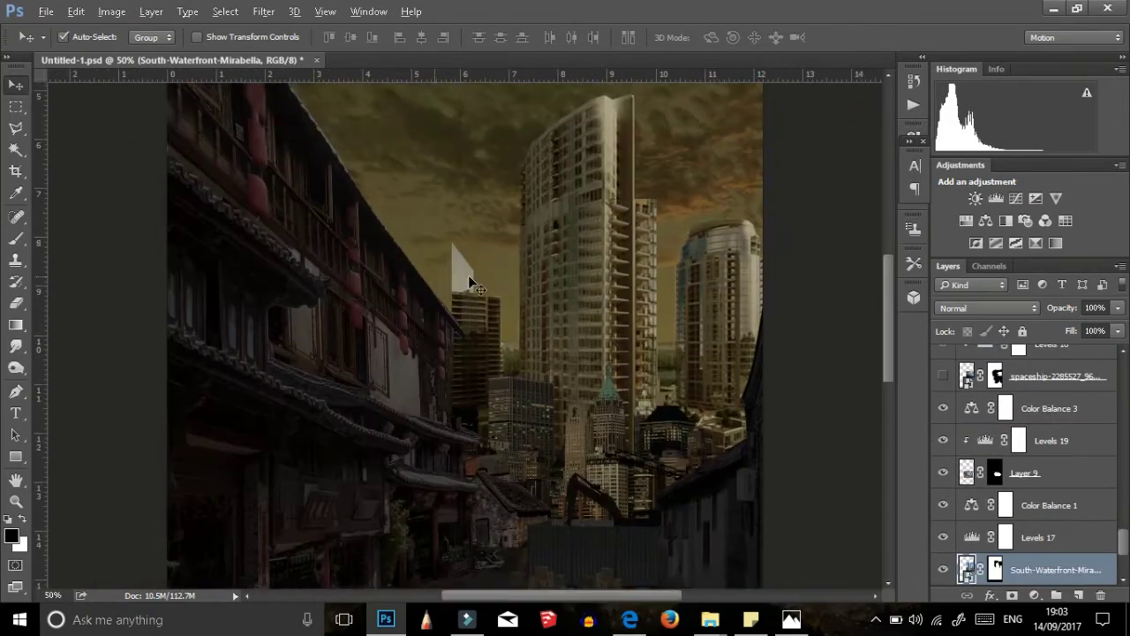
Step: Rescale and reposition the waterfront towers and move the sky layer down about 1 cm
drag(492, 165, 462, 139)
click(749, 37)
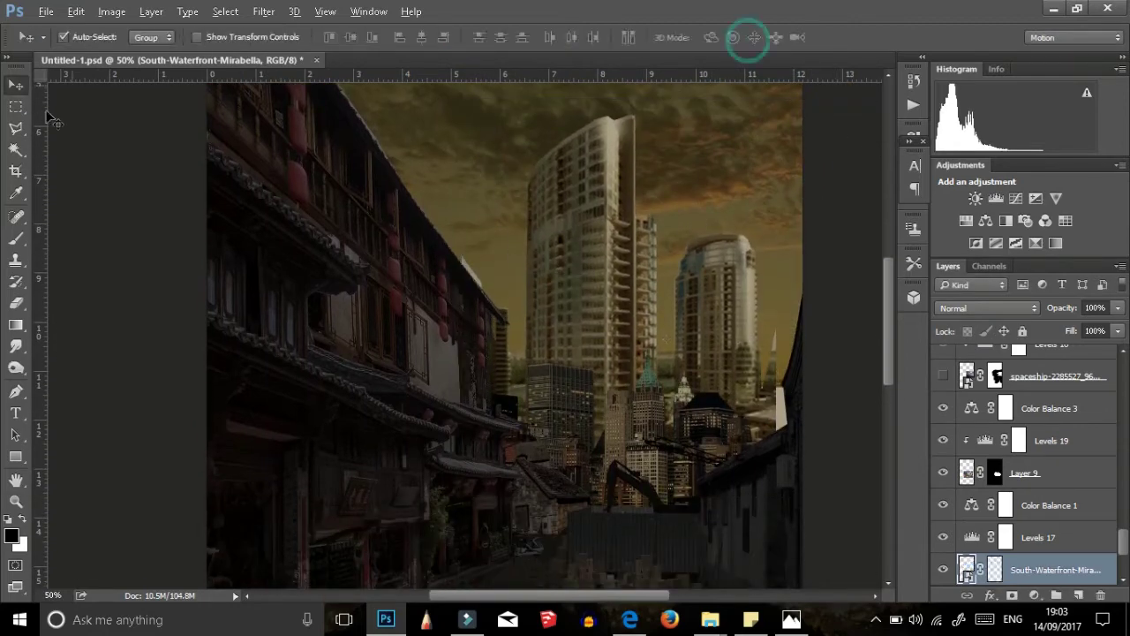
key(b)
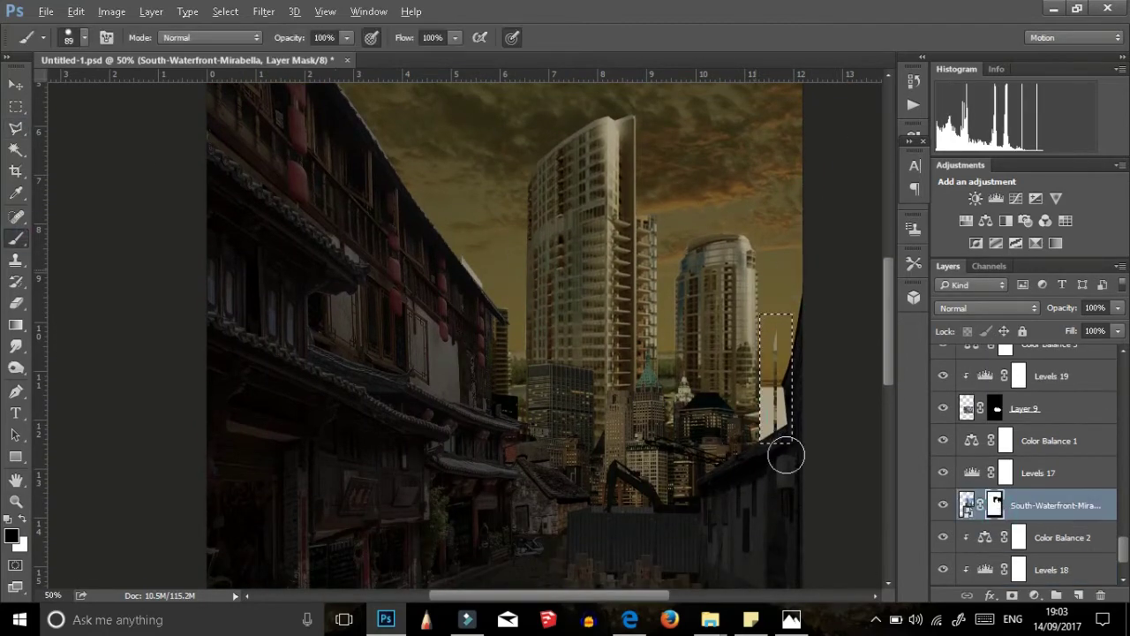
key(v)
mouse_move(768, 168)
mouse_down()
mouse_move(772, 220)
mouse_move(714, 227)
mouse_up()
key(ctrl+minus)
key(ctrl+minus)
key(ctrl+t)
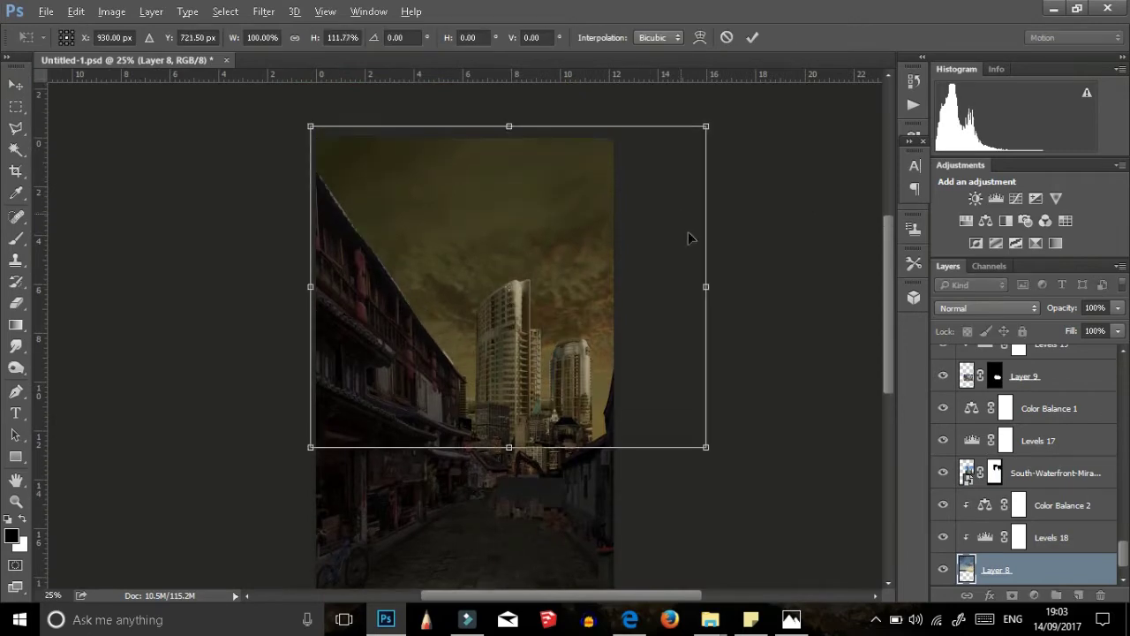
key(Return)
key(ctrl+plus)
drag(618, 364, 635, 367)
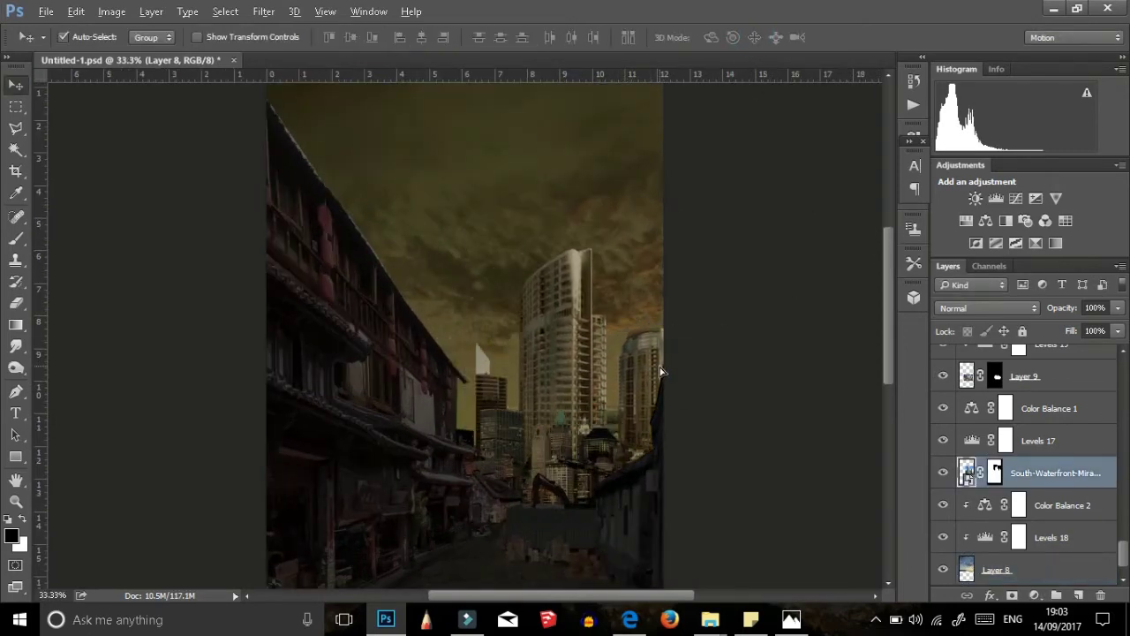
Step: Paint out the pale building fragment on the towers' mask
key(ctrl+plus)
key(ctrl+plus)
key(l)
click(476, 307)
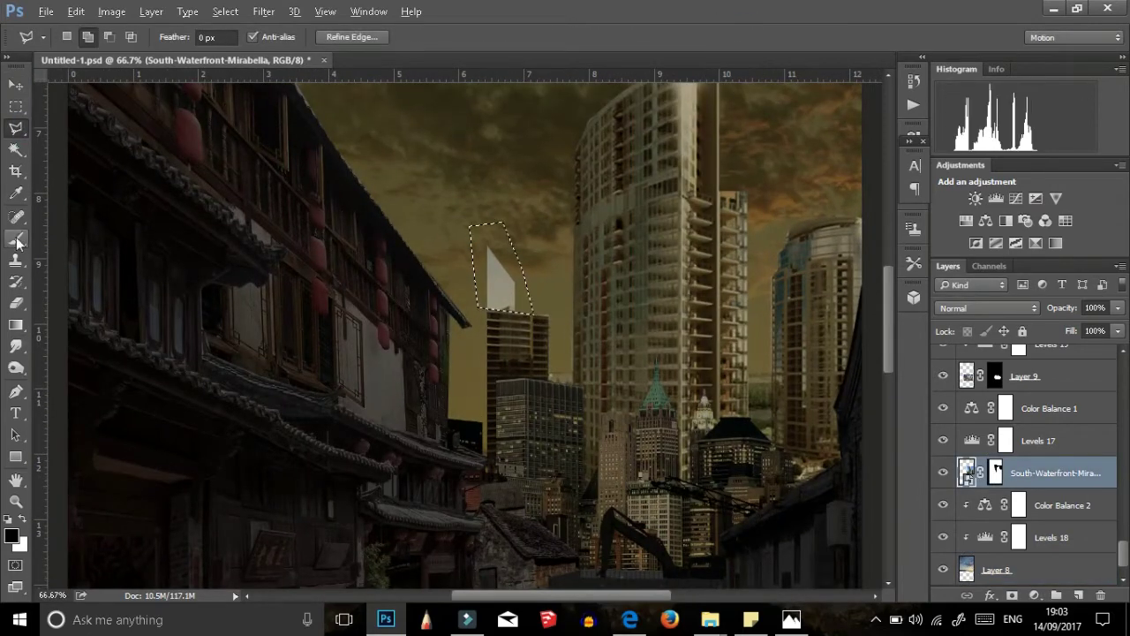
click(17, 239)
drag(481, 236, 507, 306)
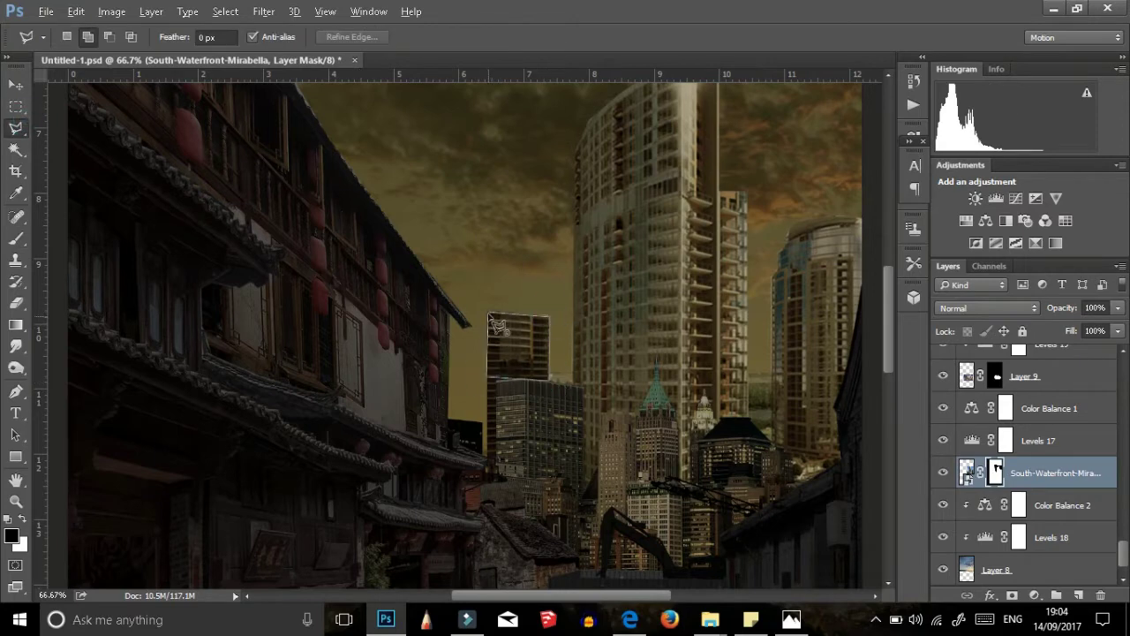
key(ctrl+plus)
Step: Move a selected building block left to fill the gap beside the old roof
key(v)
right_click(1112, 512)
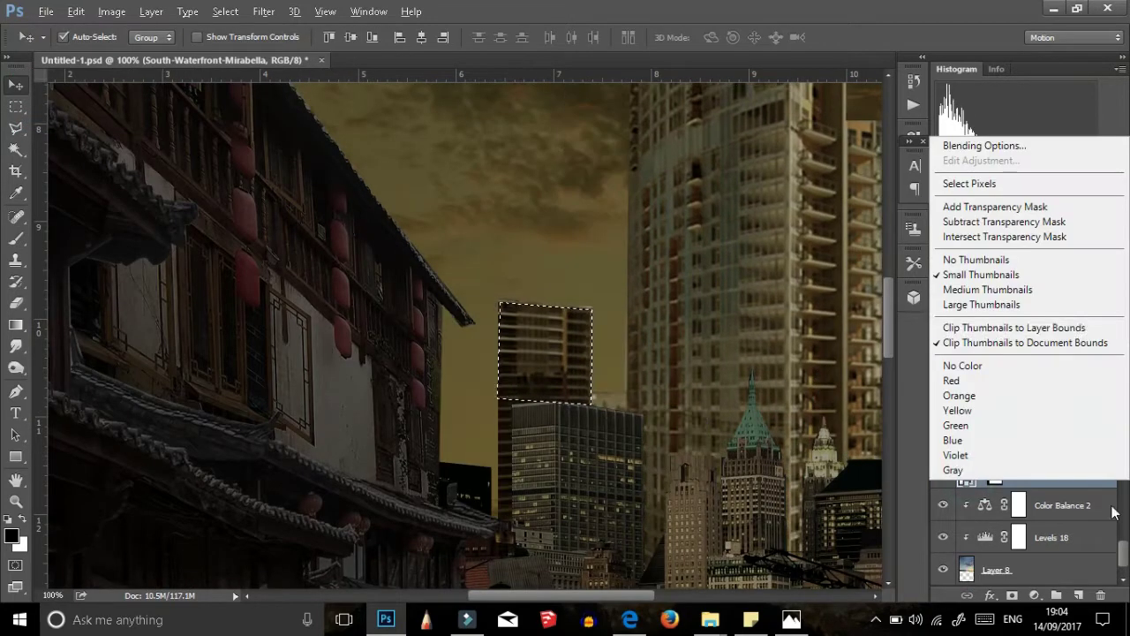
key(Escape)
drag(545, 352, 456, 341)
key(ctrl+t)
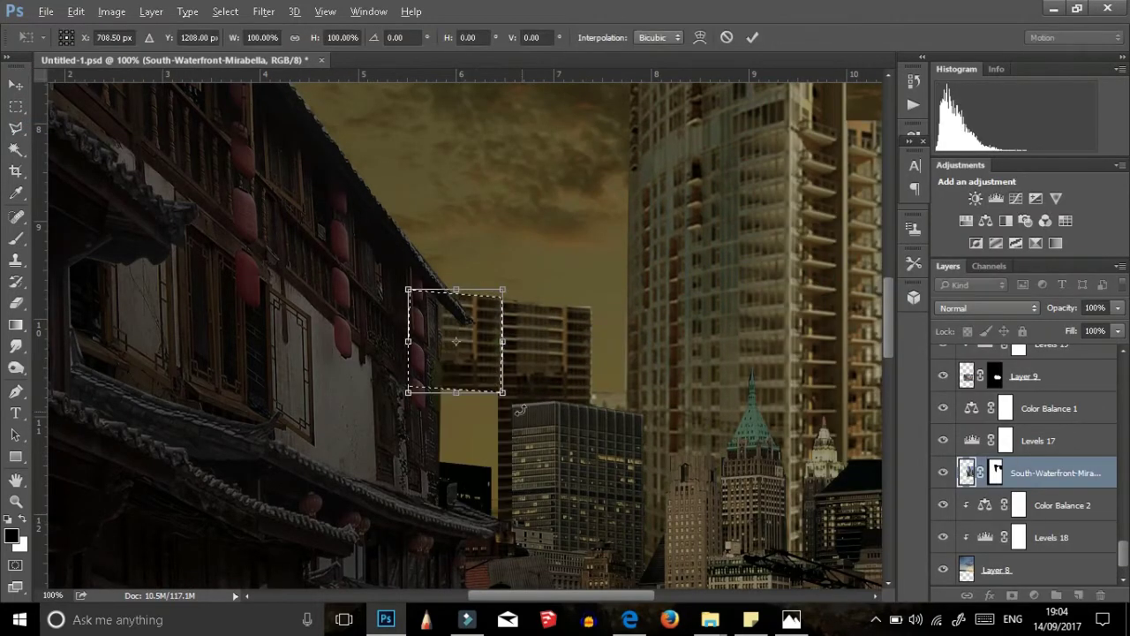
click(752, 37)
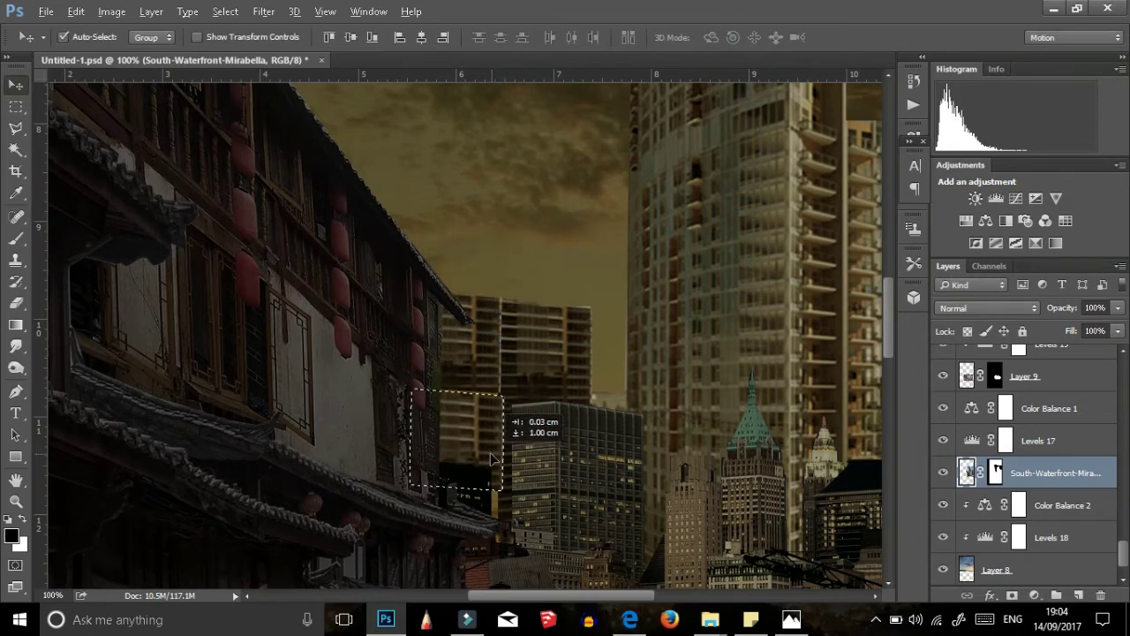
drag(492, 458, 489, 457)
key(ctrl+t)
key(Return)
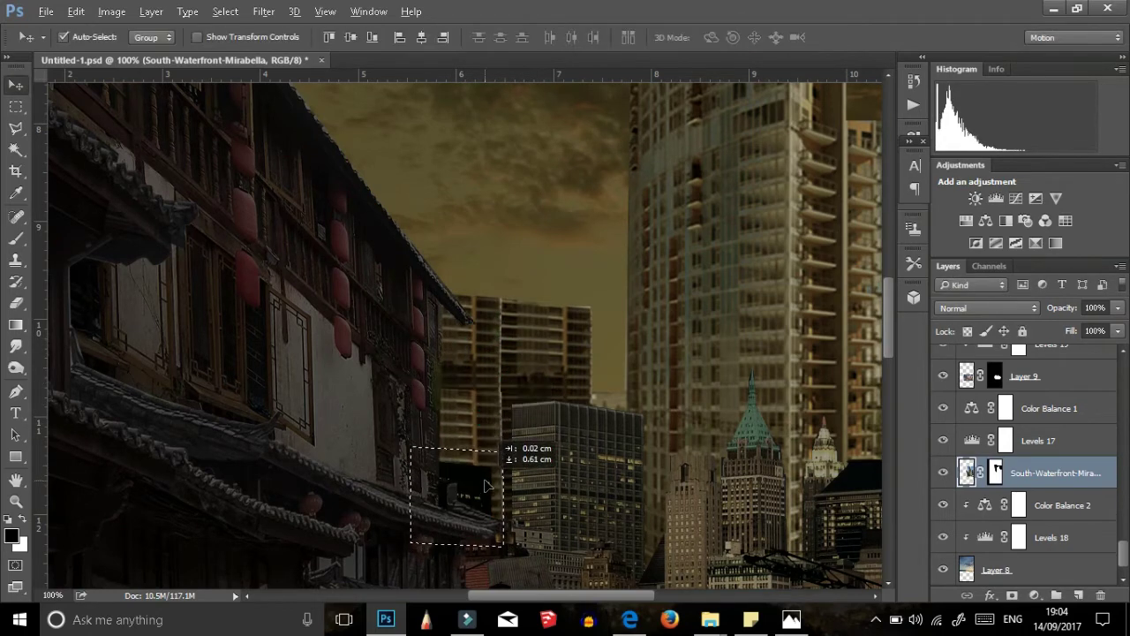
key(ctrl+d)
scroll(485, 484, down, 1)
key(s)
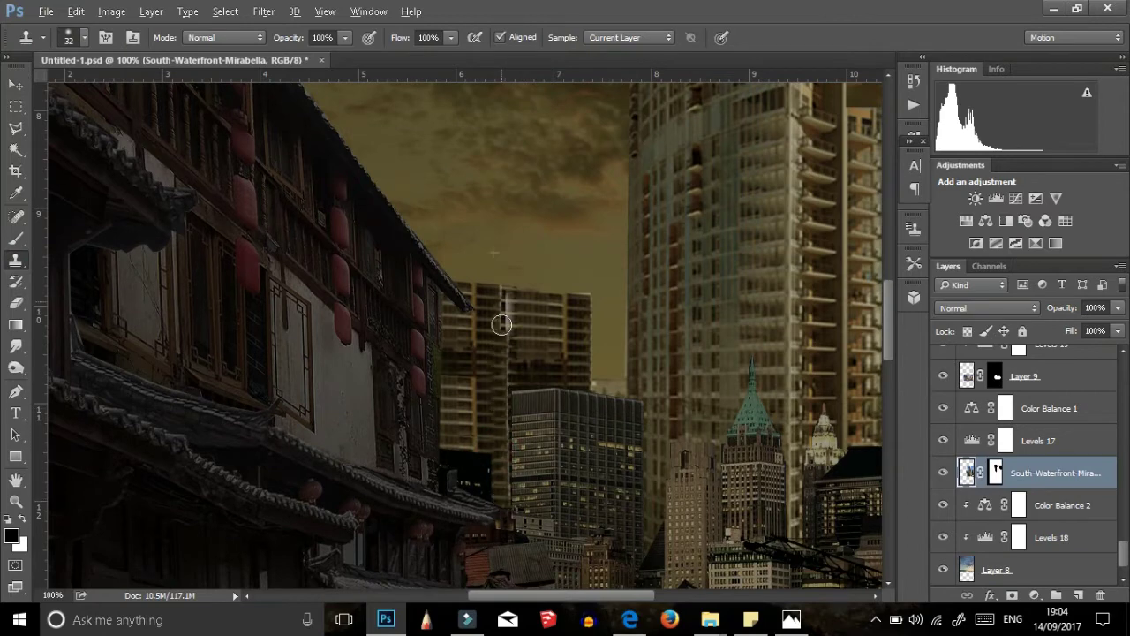
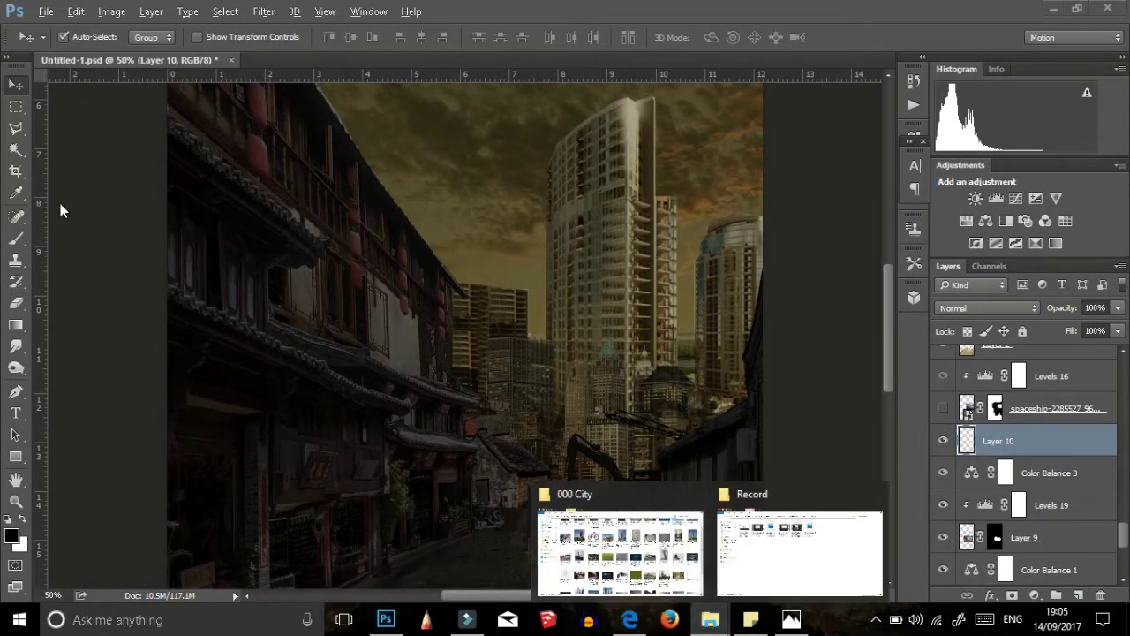
Step: Paint soft white clouds across the distant buildings on Layer 10
right_click(605, 469)
click(16, 239)
scroll(401, 329, down, 2)
right_click(402, 329)
click(628, 386)
key(Return)
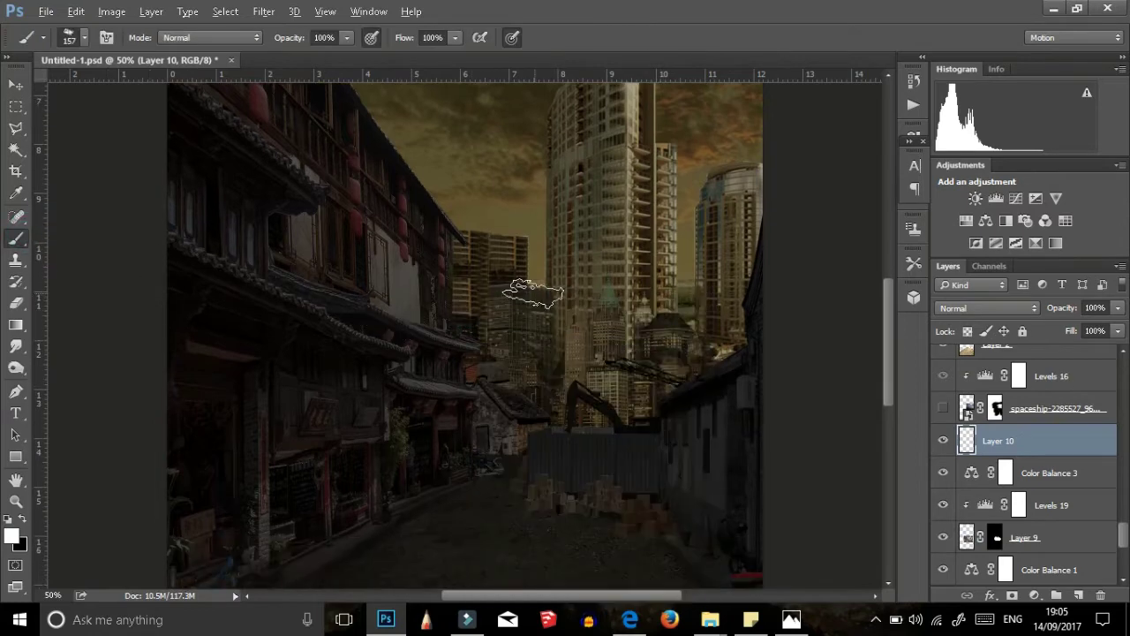
drag(508, 332, 565, 327)
drag(1040, 546, 1040, 548)
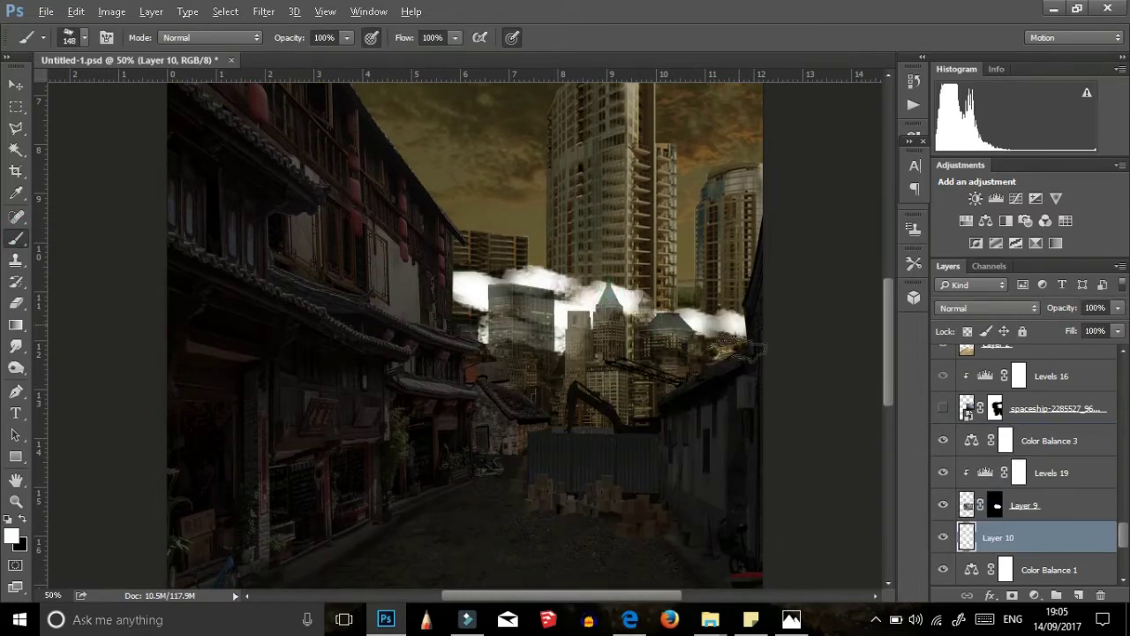
scroll(758, 360, up, 1)
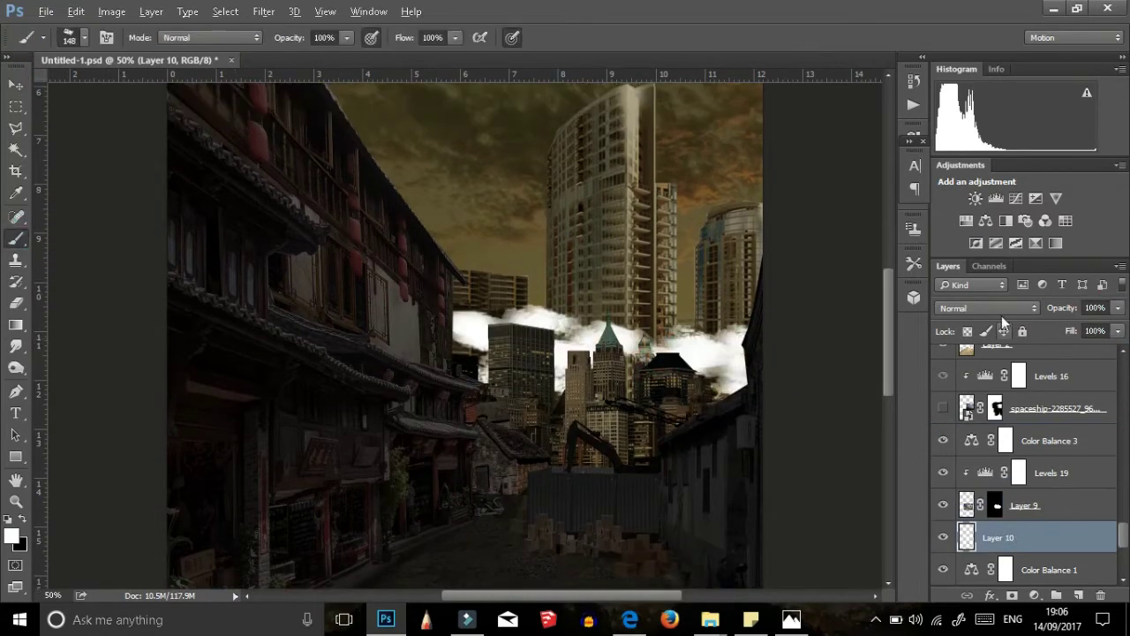
Step: Fade the clouds to 26% opacity and place a scaled copy lower toward the street
drag(1117, 307, 1060, 327)
key(ctrl+minus)
key(v)
drag(636, 340, 649, 342)
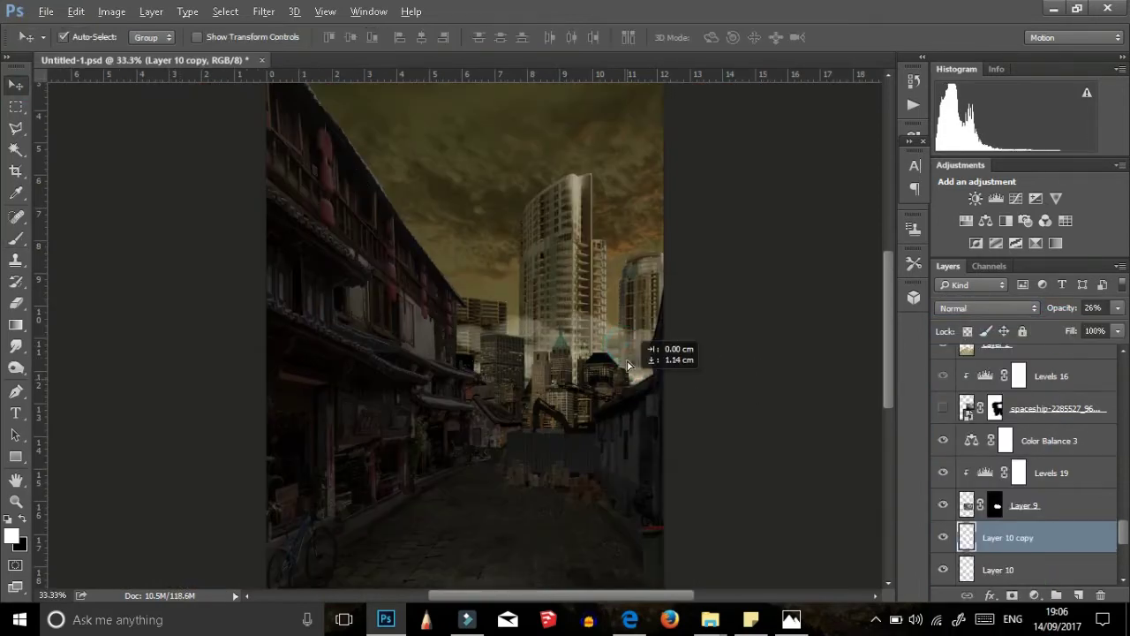
drag(1006, 535, 1006, 424)
mouse_move(556, 370)
mouse_down()
mouse_move(474, 432)
mouse_move(452, 423)
mouse_up()
key(ctrl+t)
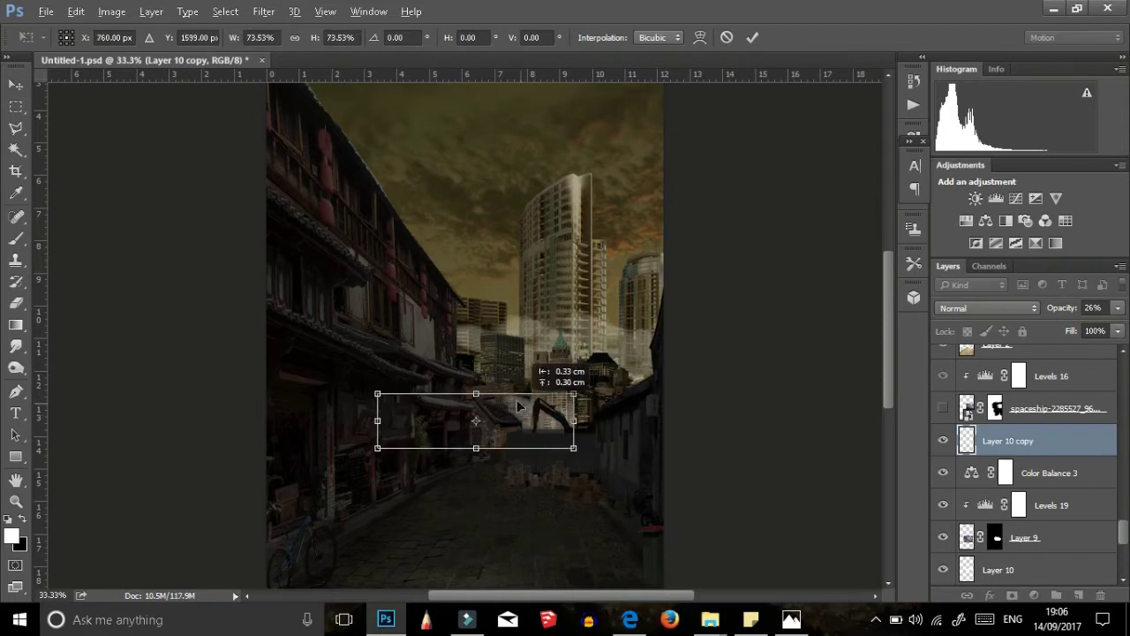
key(Return)
Step: Add a small bright haze patch and make the spaceship layer visible
click(16, 238)
drag(568, 428, 609, 415)
key(v)
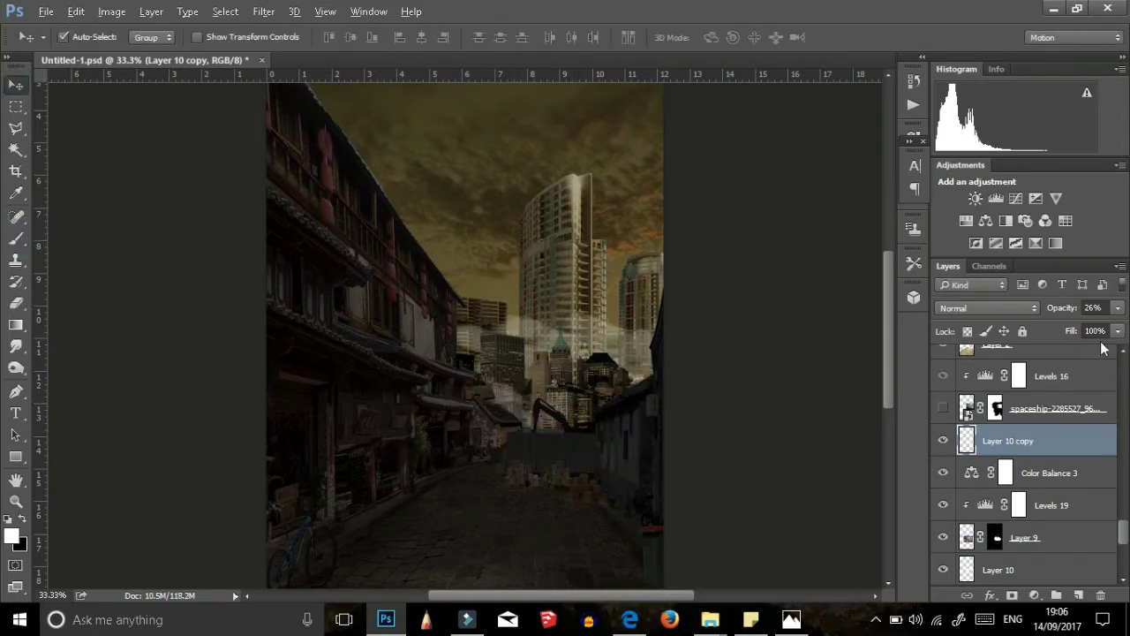
click(943, 408)
Step: Paint black on the spaceship's mask, then revert to an earlier history state
click(1051, 441)
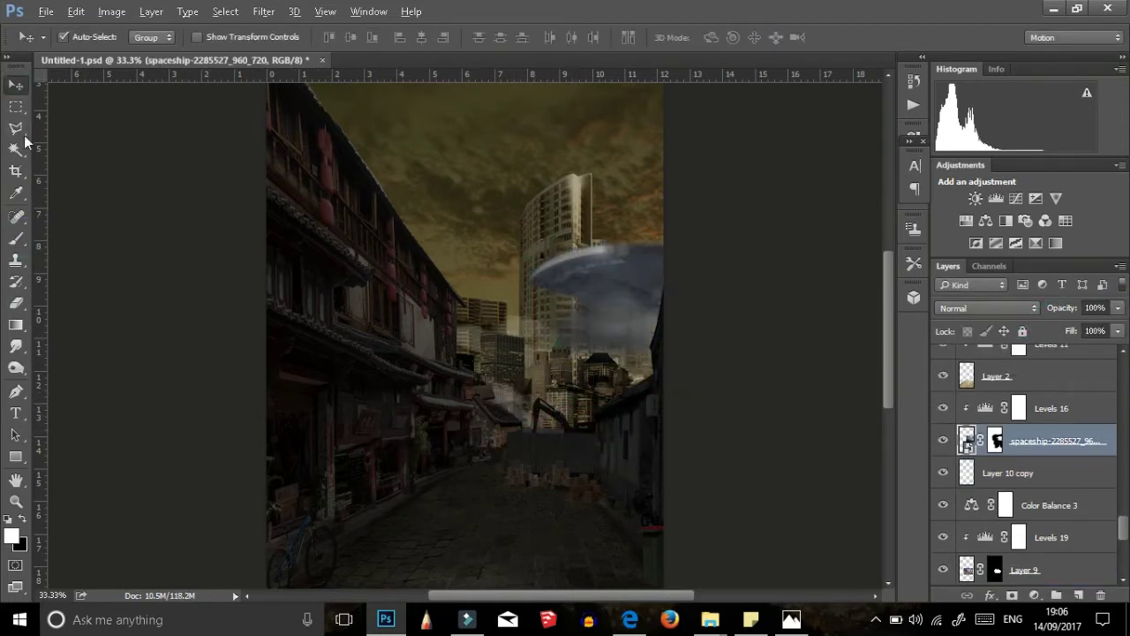
click(15, 240)
key(x)
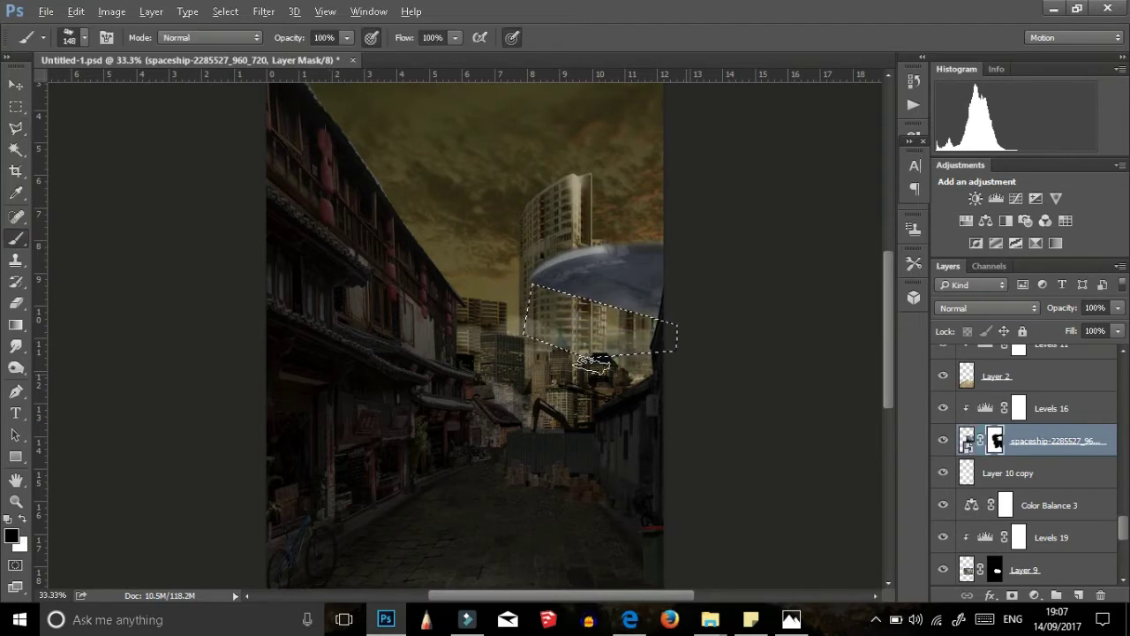
click(16, 83)
click(1007, 472)
key(b)
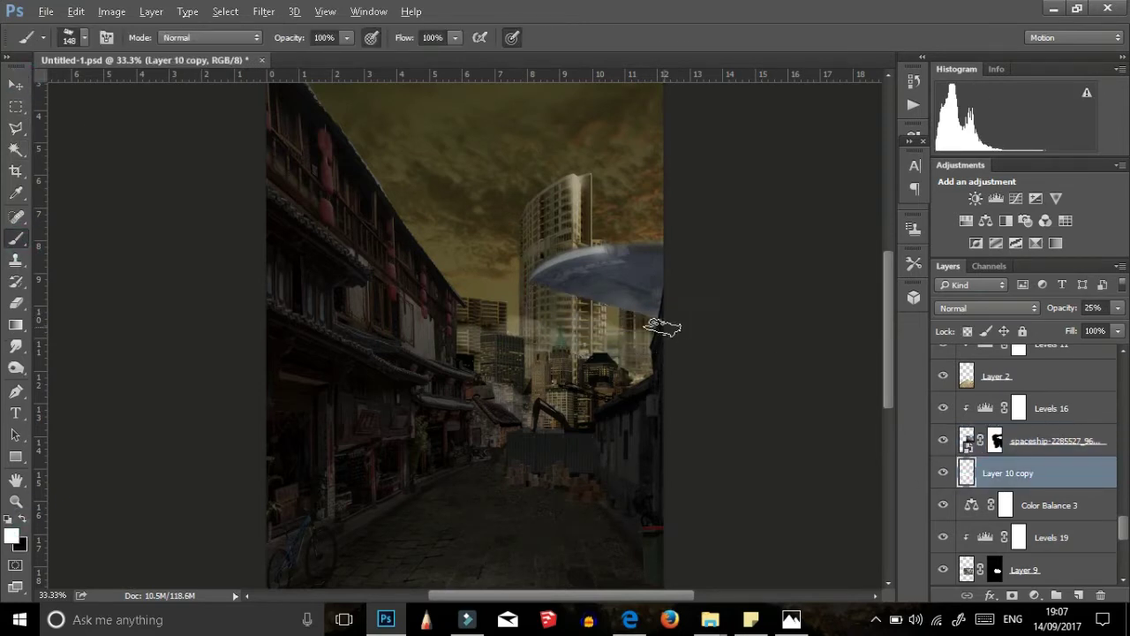
click(913, 82)
click(784, 146)
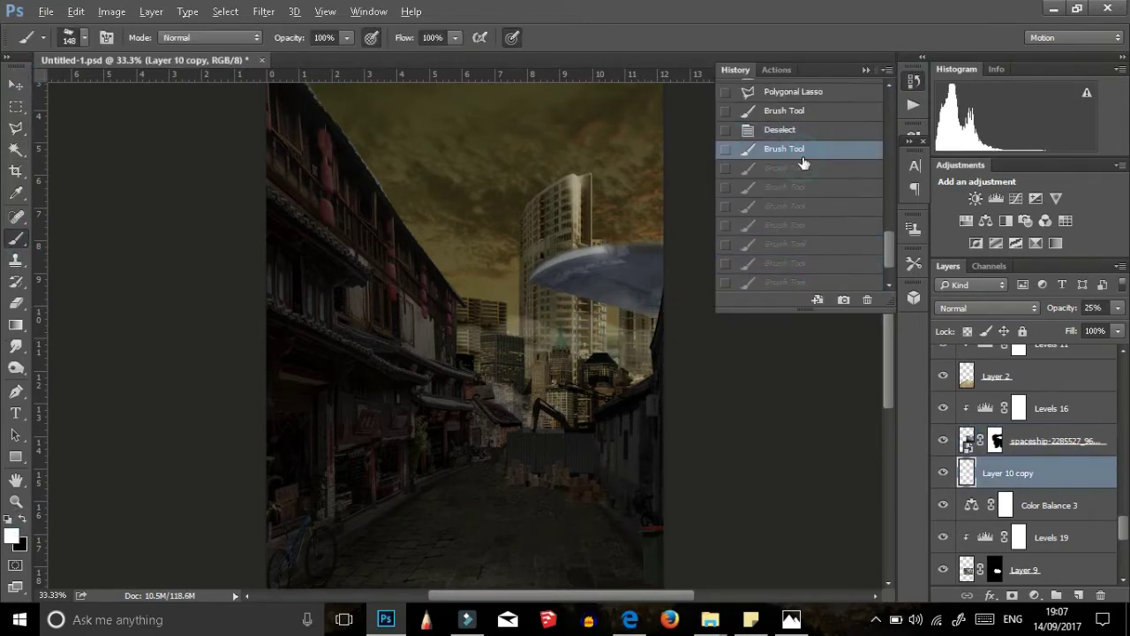
Step: Create Layer 11 above Levels 16 with size-198 cloud strokes at 29% opacity
key(ctrl+shift+alt+n)
drag(1028, 402, 977, 411)
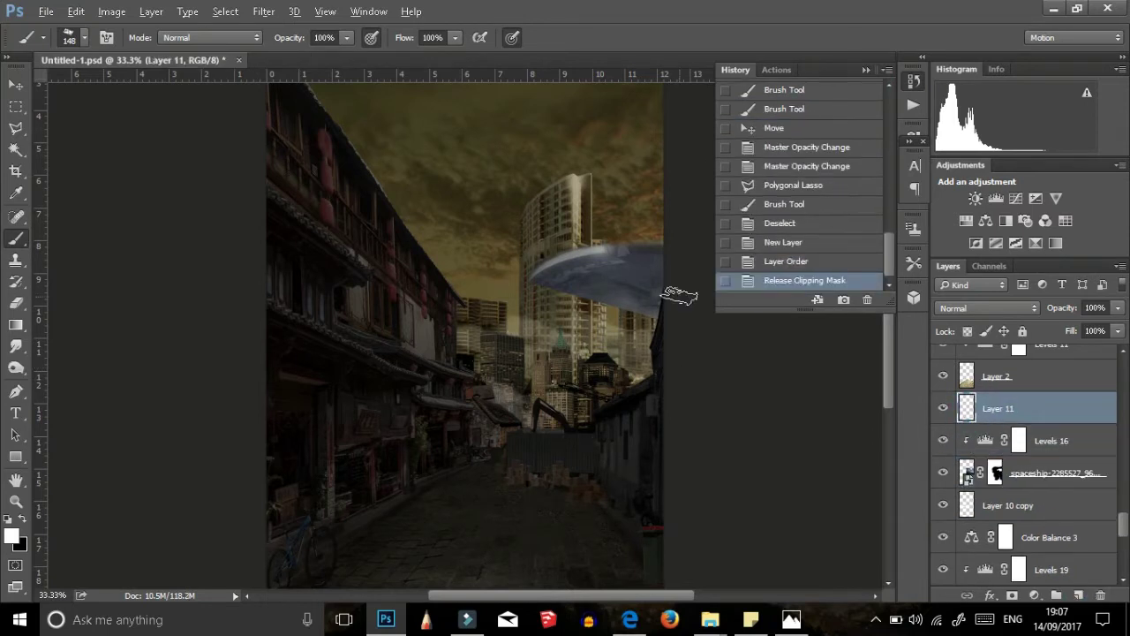
drag(680, 296, 548, 273)
right_click(580, 273)
double_click(621, 327)
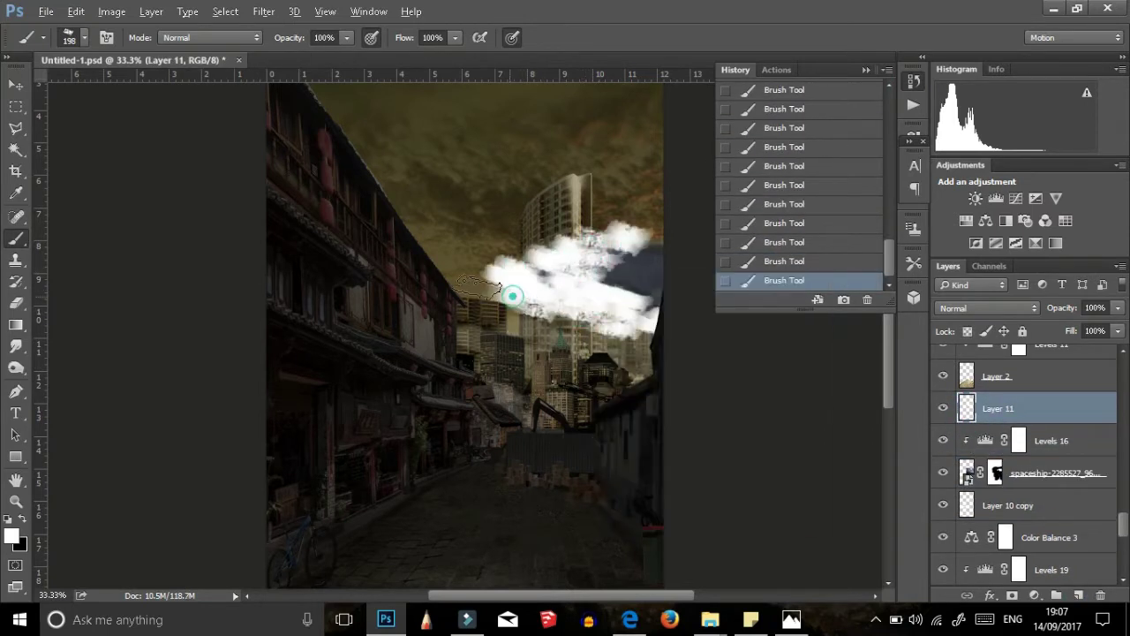
drag(1117, 307, 1080, 327)
click(579, 290)
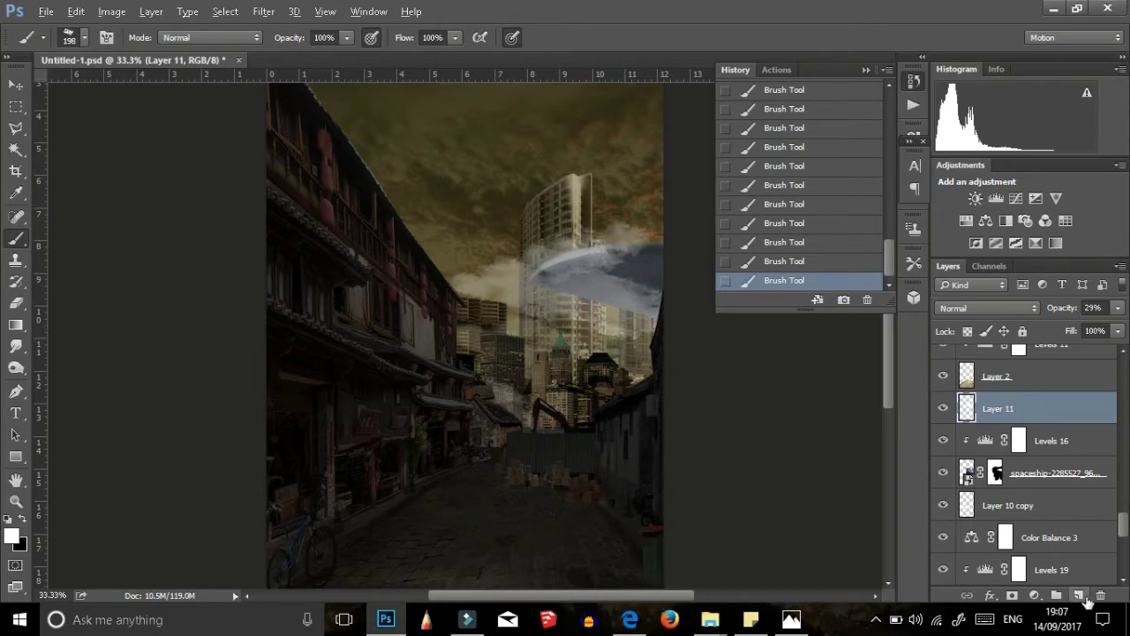
Step: Paint a wispy cloud on new Layer 12 and add a Color Balance adjustment
click(1078, 595)
drag(525, 291, 609, 305)
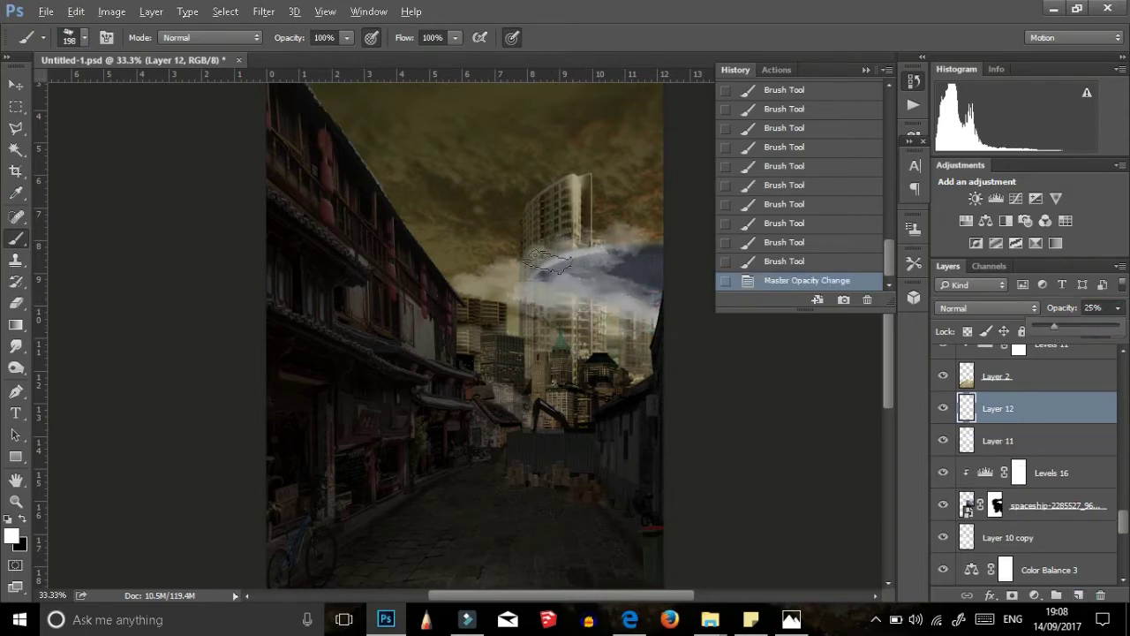
key(v)
click(1050, 505)
click(1034, 595)
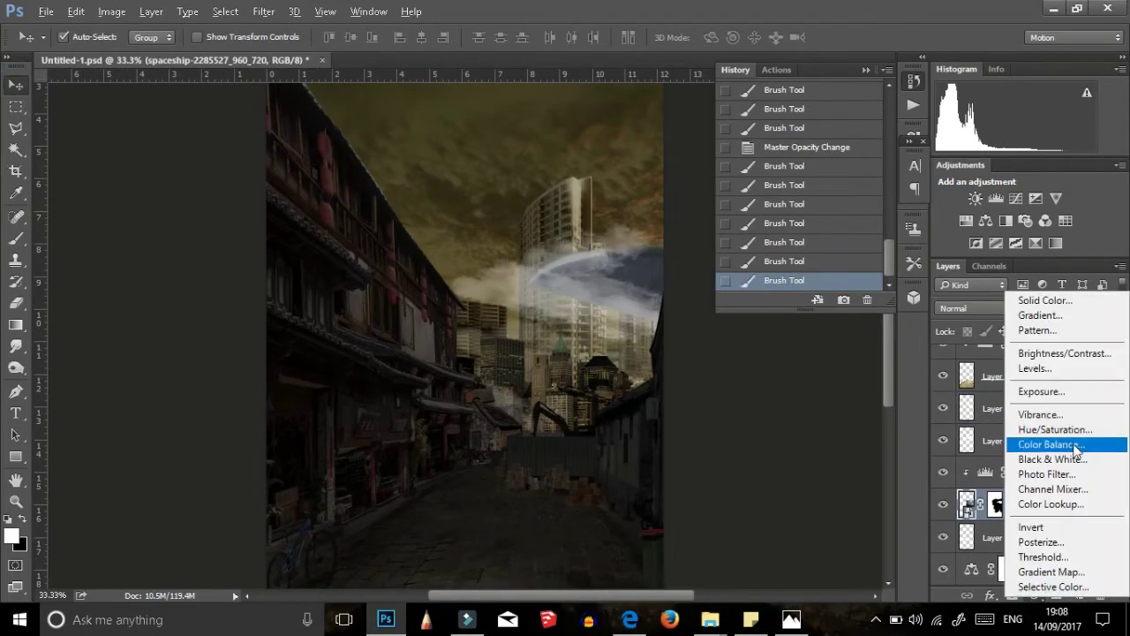
click(1022, 439)
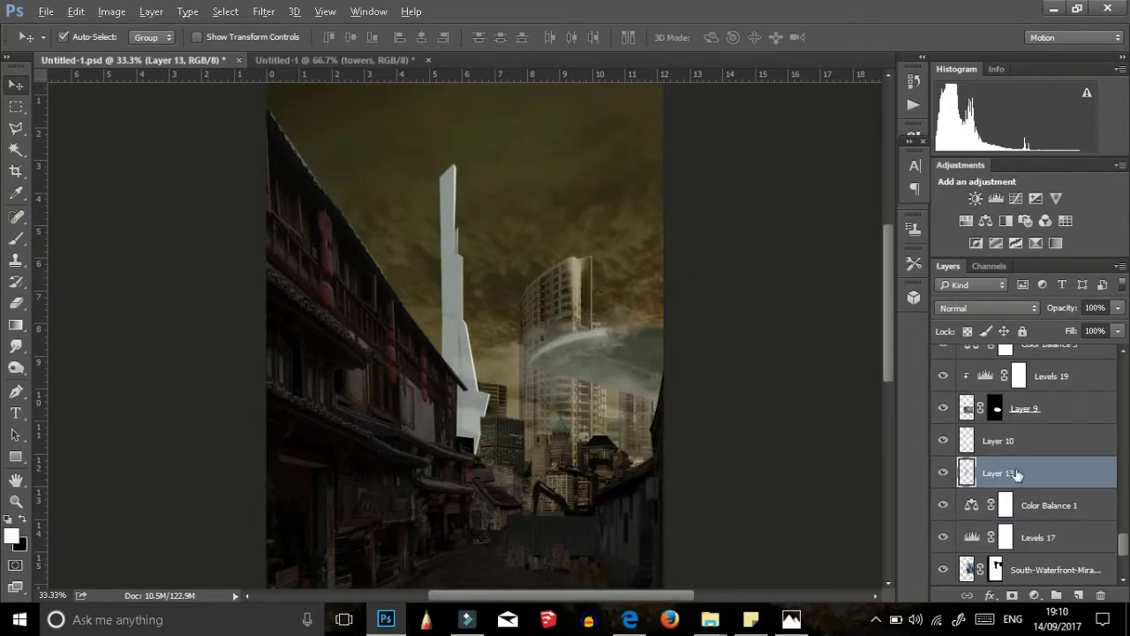
Step: Move Layer 13 above Color Balance 2 and reposition the spaceship
drag(982, 521, 980, 553)
click(969, 484)
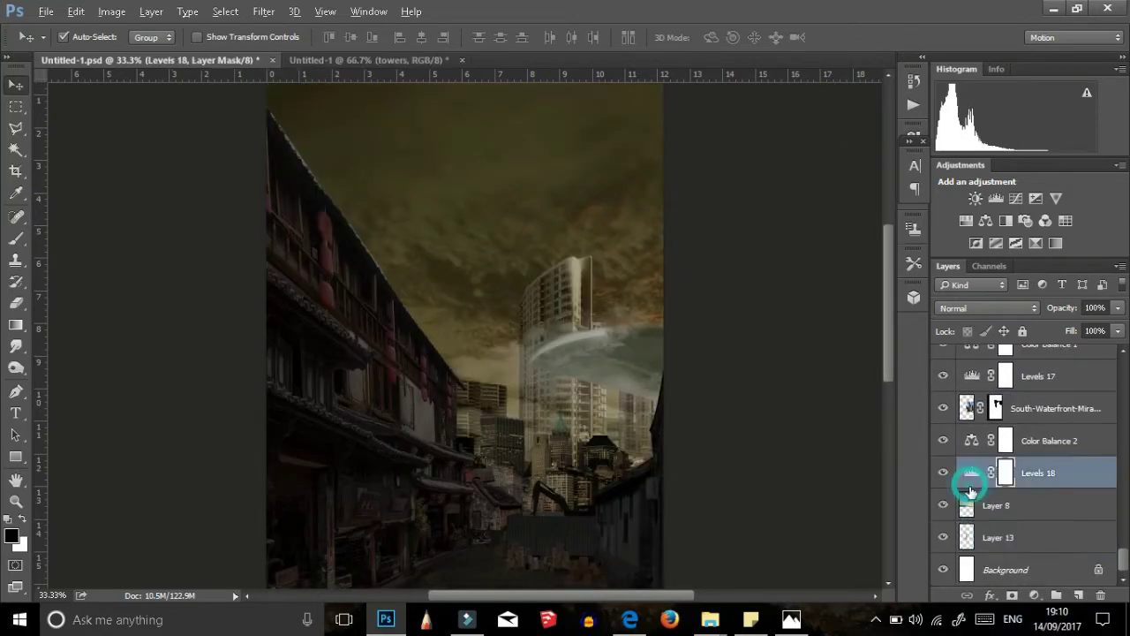
drag(1004, 493, 1002, 426)
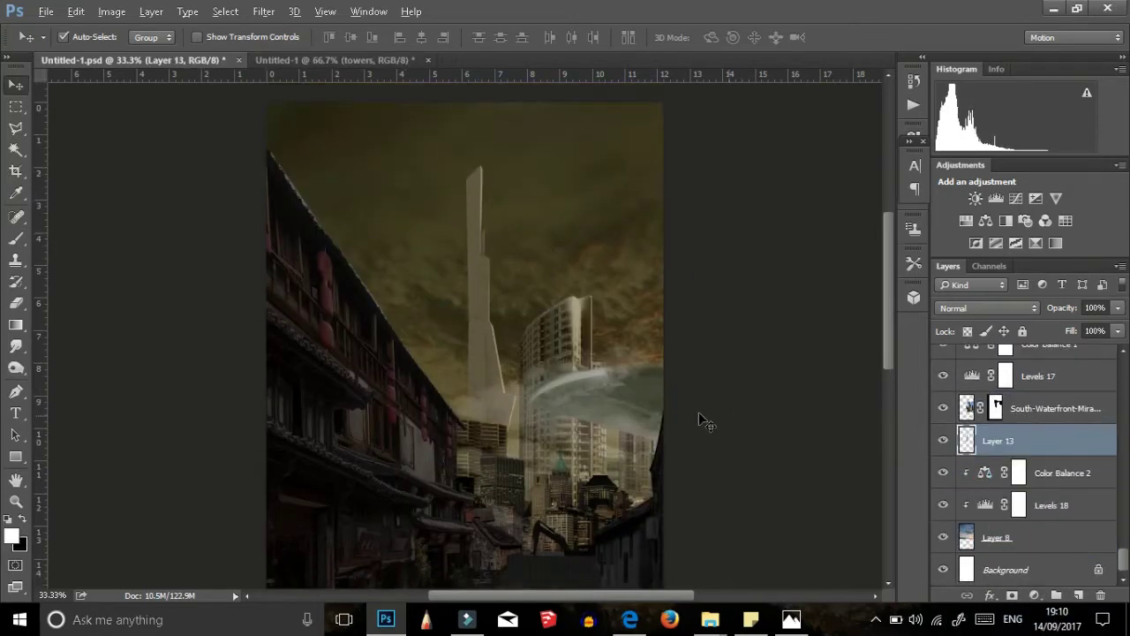
key(ctrl+t)
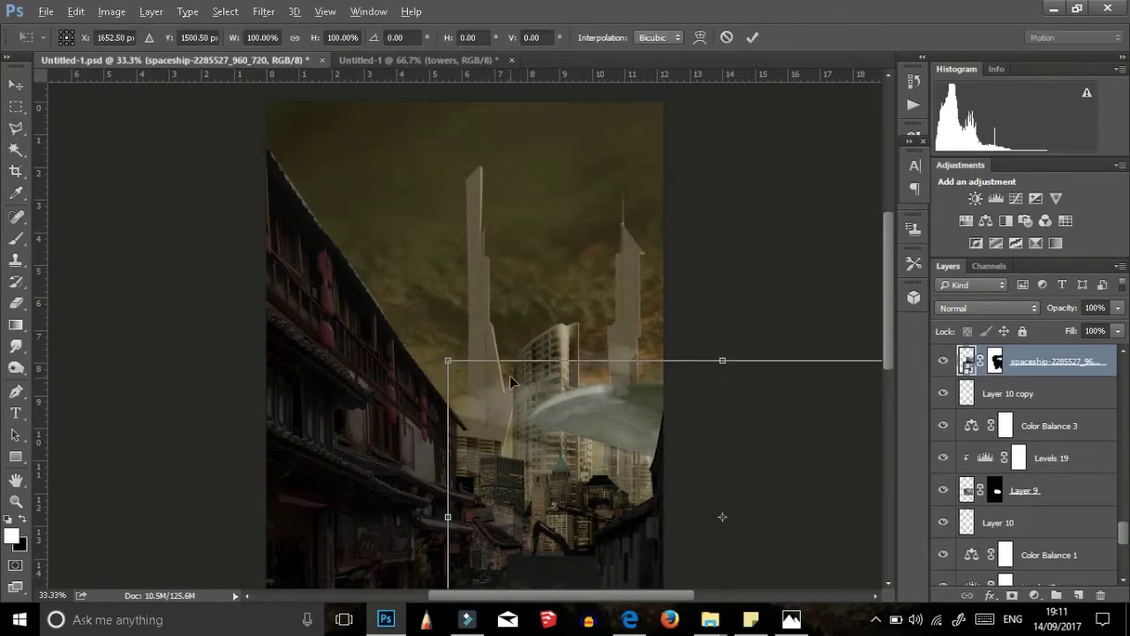
key(ctrl+minus)
drag(699, 320, 551, 316)
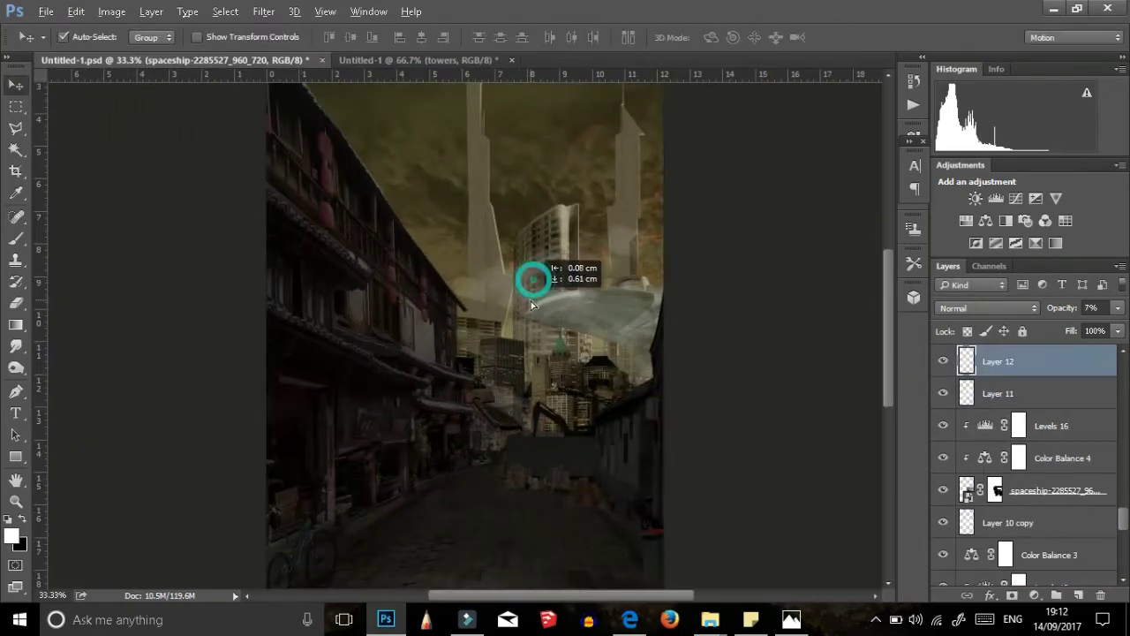
Step: Duplicate the tower and reshape copies into a shorter spire and a wider block
key(ctrl+j)
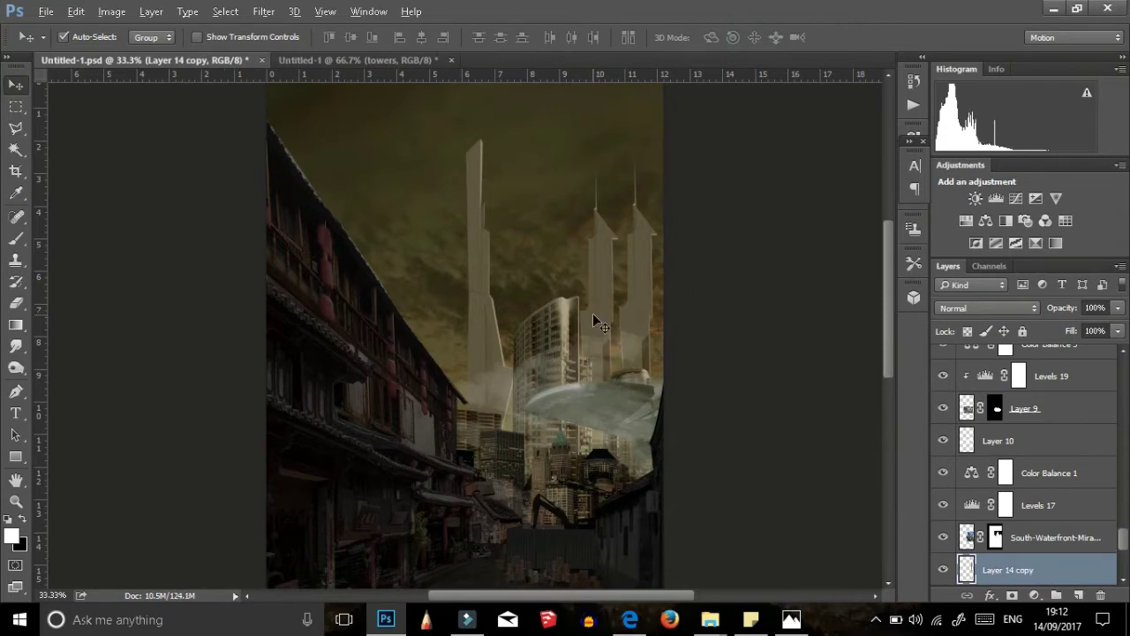
key(ctrl+t)
drag(621, 155, 607, 240)
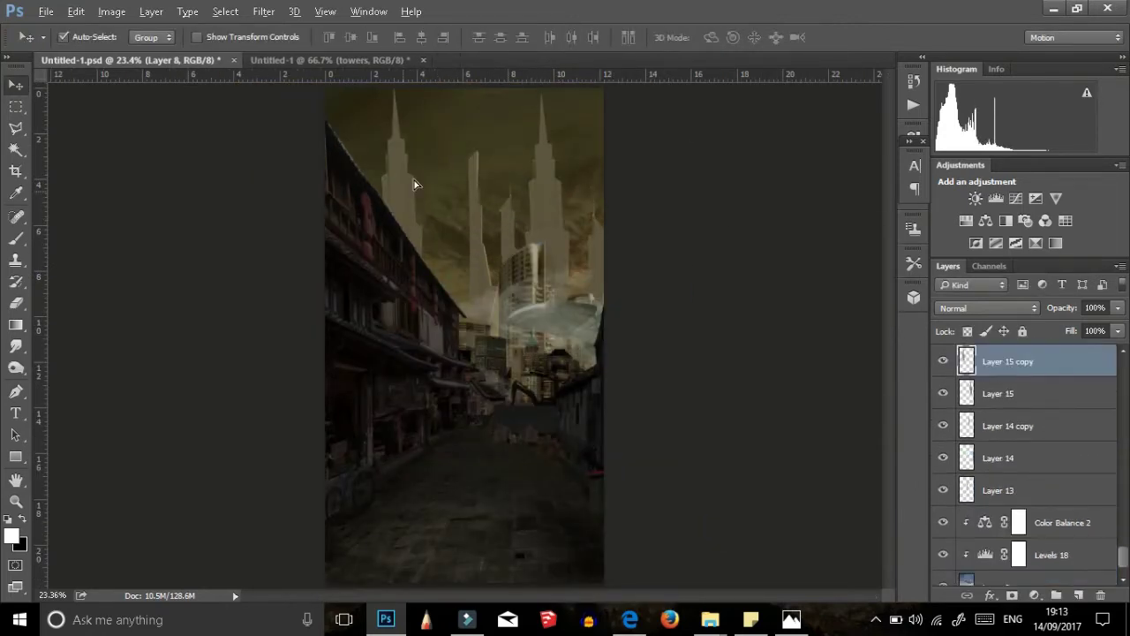
key(ctrl+t)
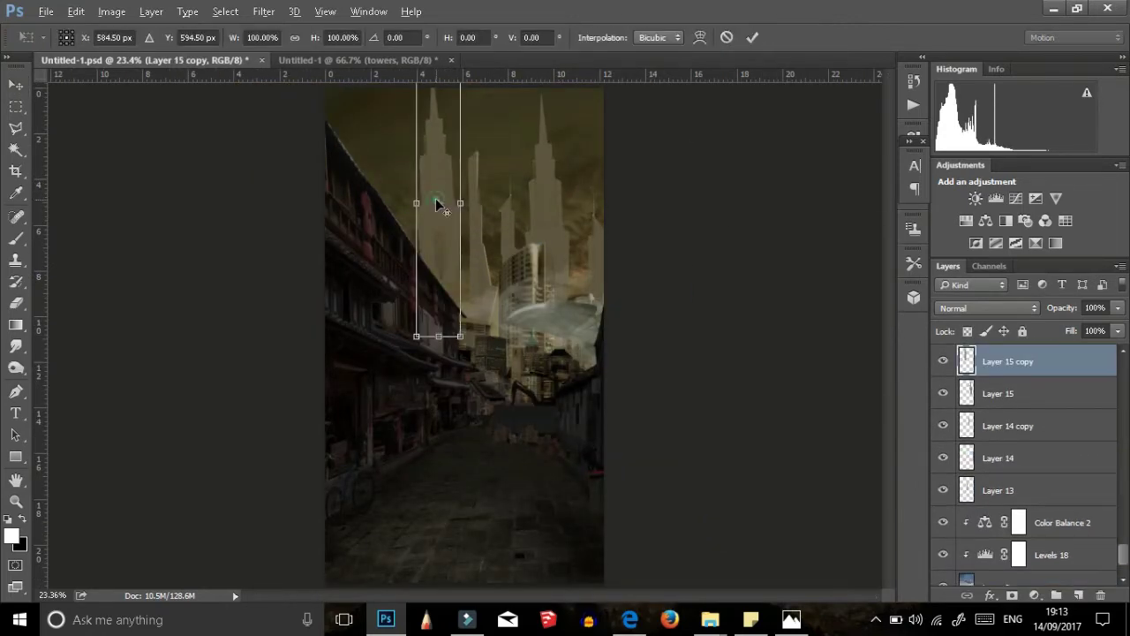
drag(436, 328, 436, 226)
drag(436, 123, 459, 113)
key(Return)
key(ctrl+plus)
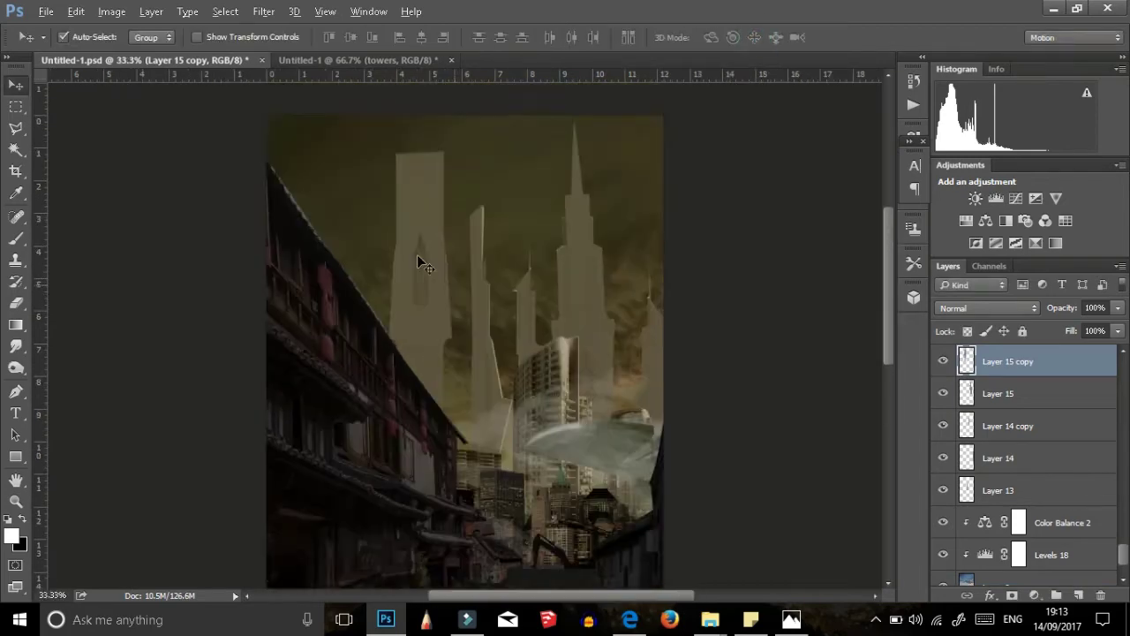
key(ctrl+plus)
key(l)
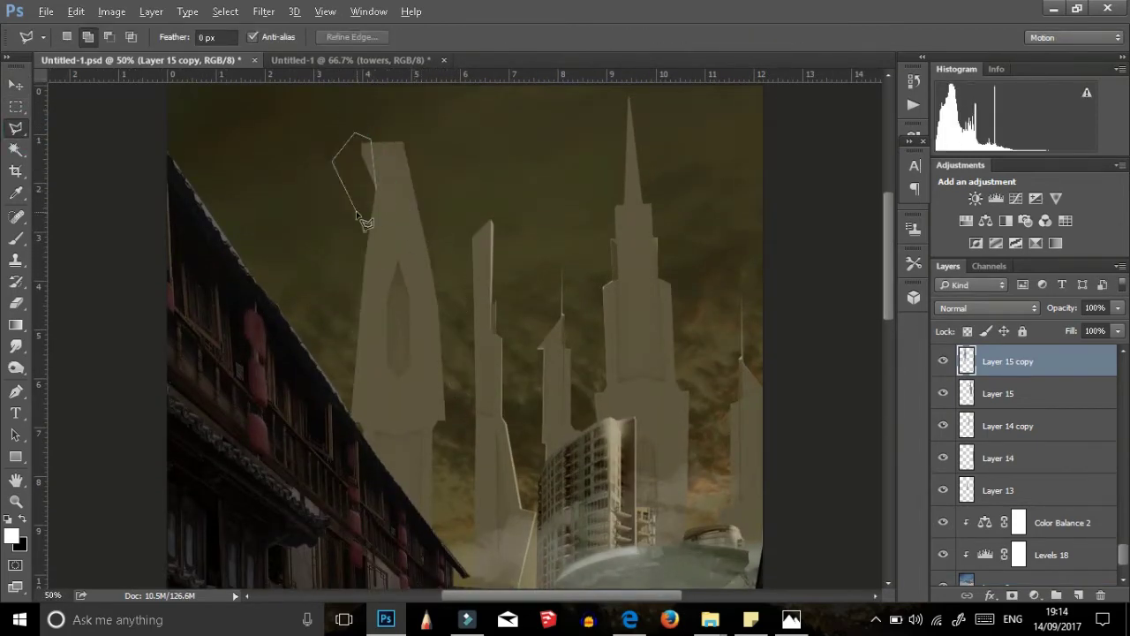
Step: Erase the selected tower tip and copy a window shape higher up the tower
key(Delete)
key(ctrl+0)
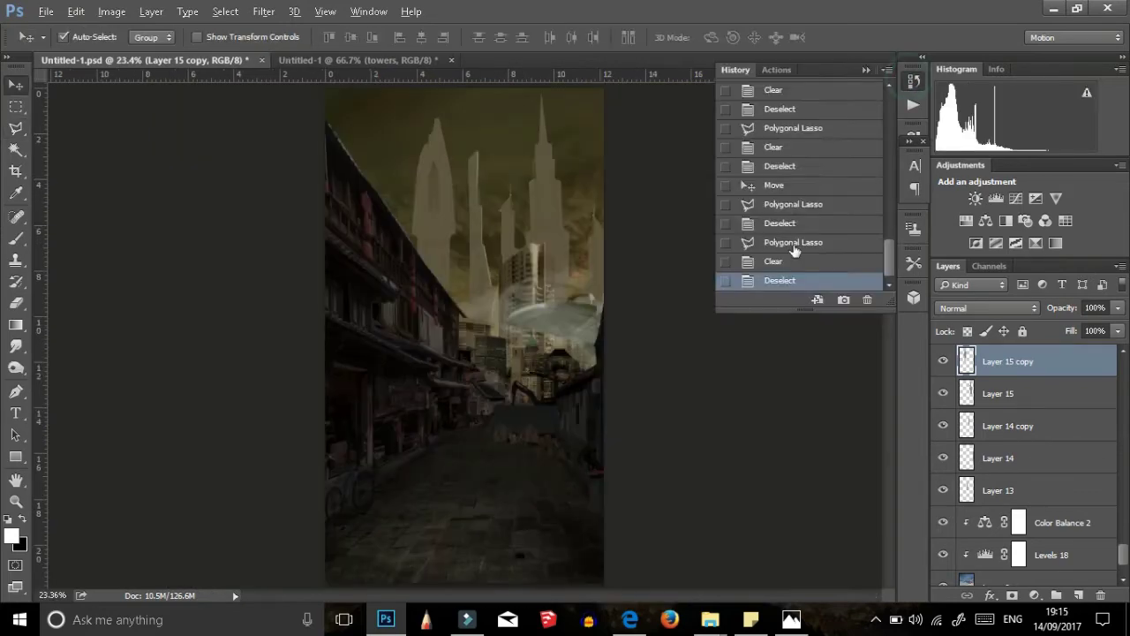
key(ctrl+plus)
key(ctrl+plus)
click(15, 85)
click(385, 300)
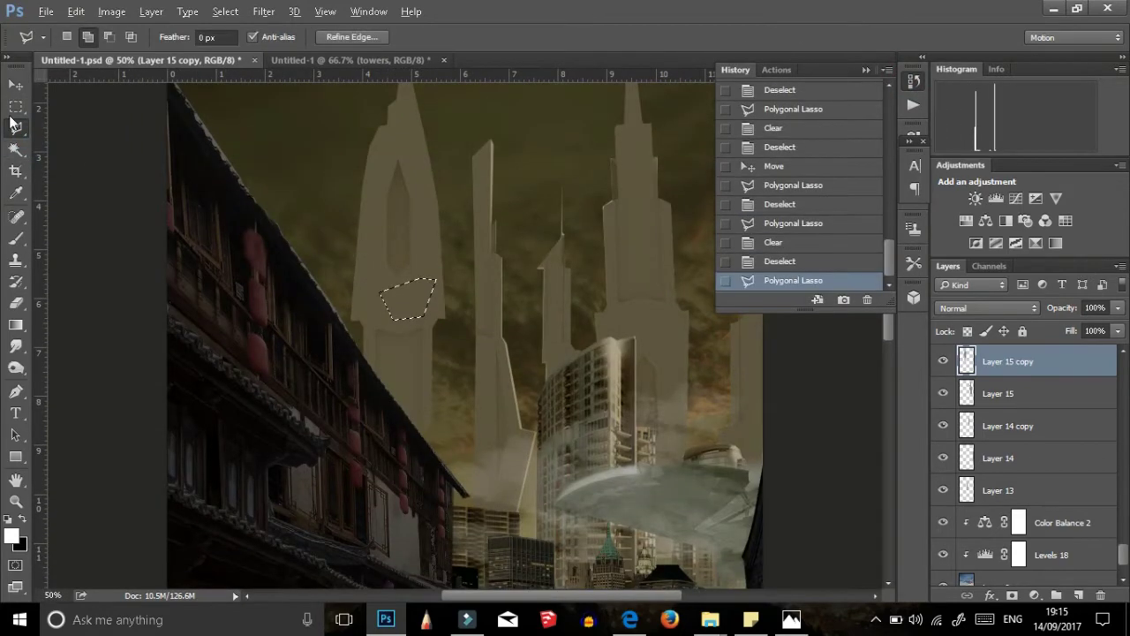
drag(406, 267, 398, 182)
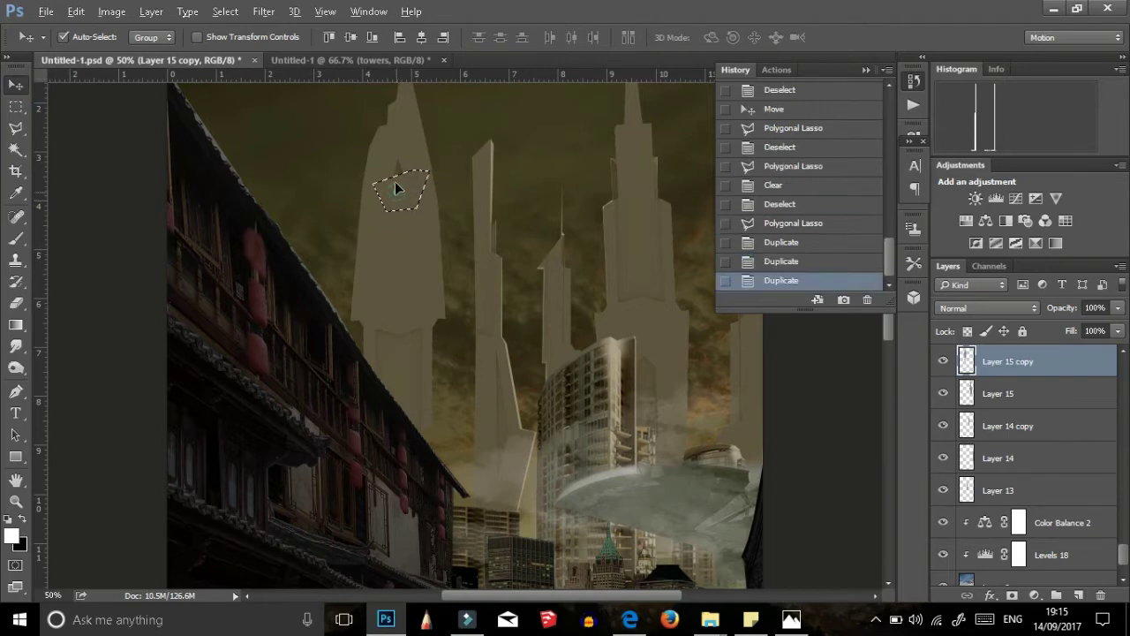
key(ctrl+d)
Step: Trim a thin strip off a tower edge with a polygonal selection
click(607, 357)
key(ctrl+minus)
key(ctrl+plus)
click(18, 130)
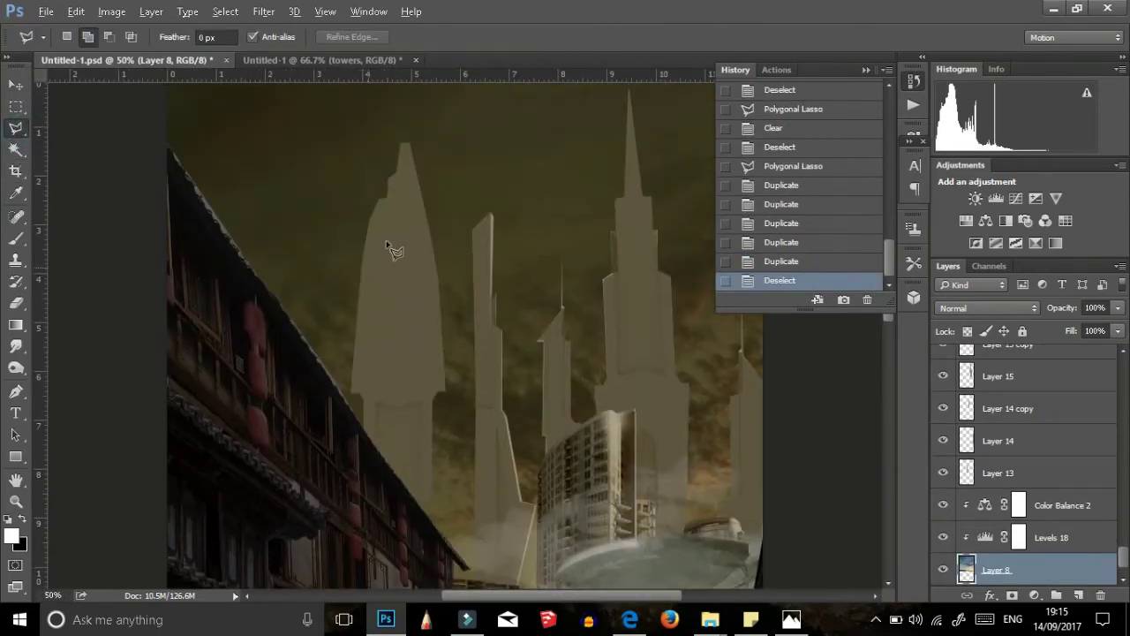
scroll(385, 243, up, 2)
click(409, 209)
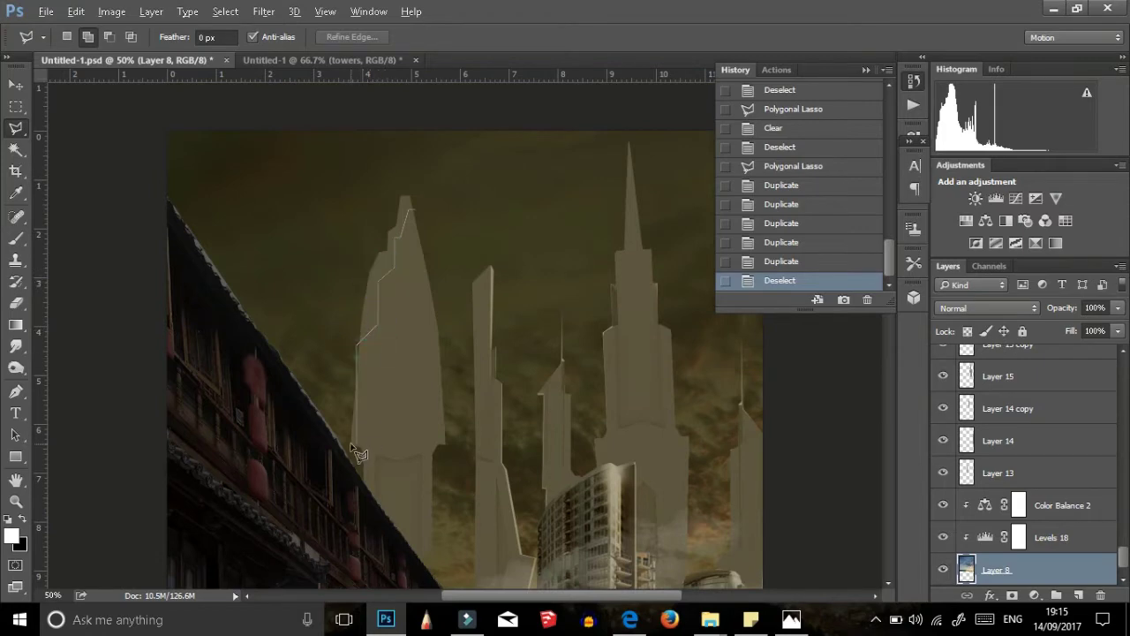
click(347, 234)
click(385, 191)
double_click(395, 218)
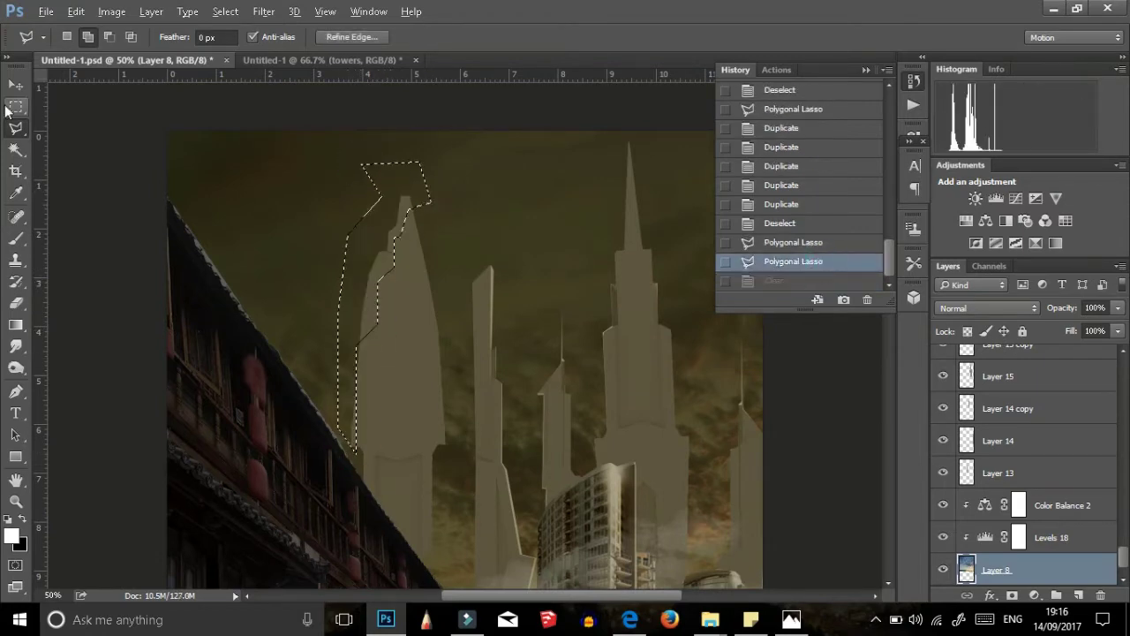
key(v)
click(391, 323)
key(Delete)
key(ctrl+d)
Step: Nudge the Layer 15 copy tower and clear two more edge strips, including the roof edge
key(Up)
key(ctrl+plus)
key(ctrl+plus)
key(l)
scroll(397, 503, down, 5)
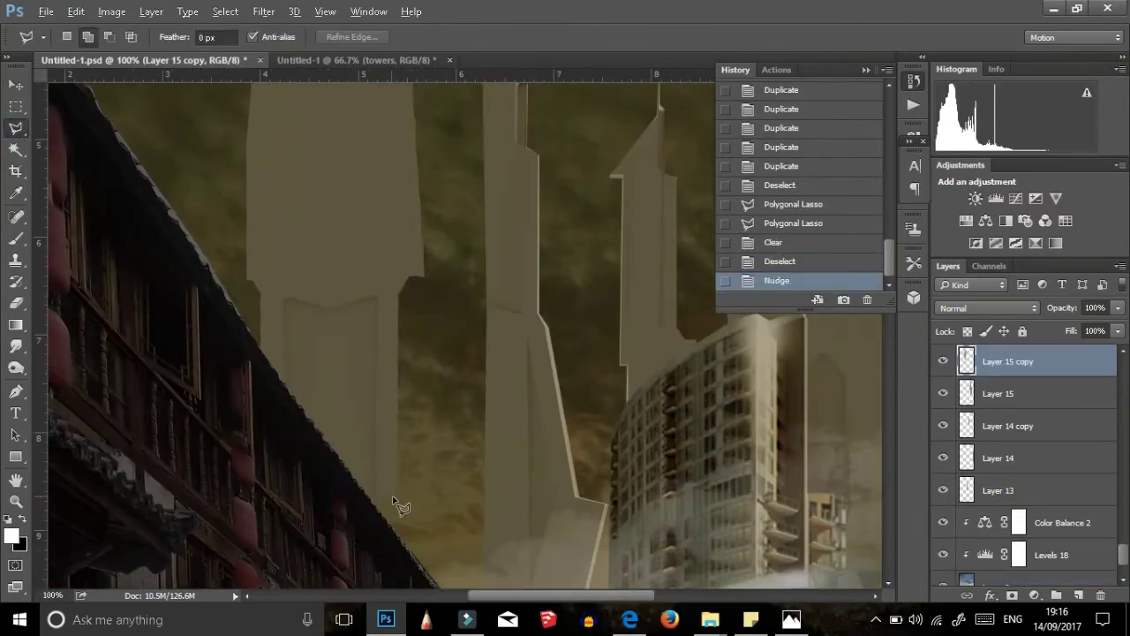
scroll(422, 269, up, 3)
click(434, 239)
double_click(403, 97)
key(Delete)
scroll(353, 353, down, 2)
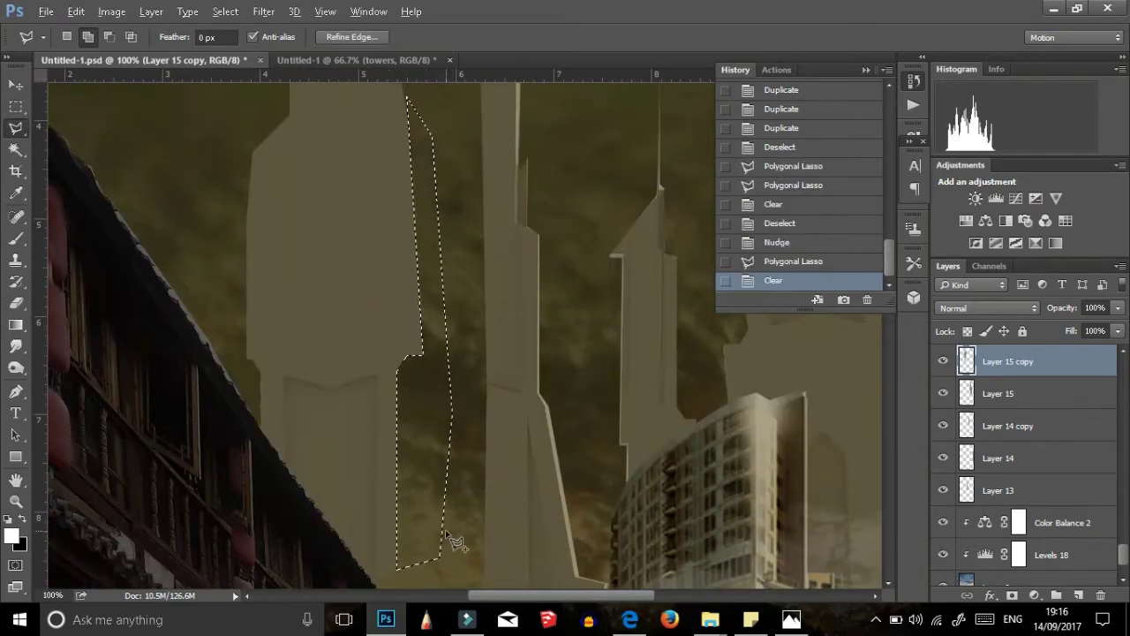
key(ctrl+d)
double_click(254, 362)
key(Delete)
key(ctrl+d)
Step: Skew the tower slightly and move a copied sliver, Layer 14 copy 2, lower in the skyline
key(ctrl+0)
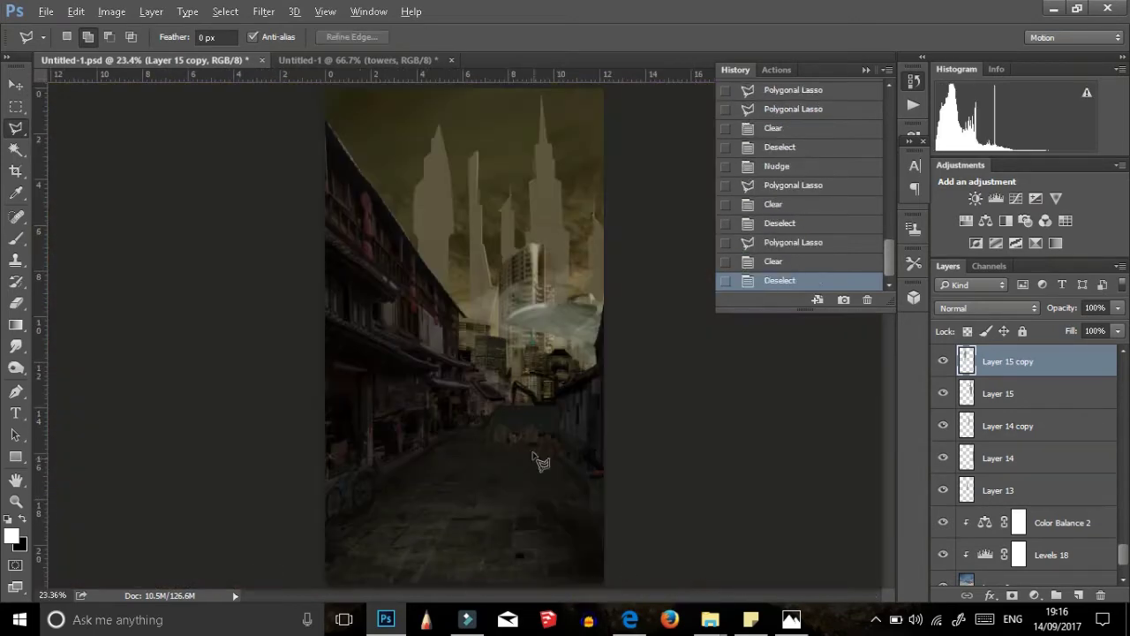
key(v)
key(ctrl+t)
ctrl+drag(430, 180, 430, 183)
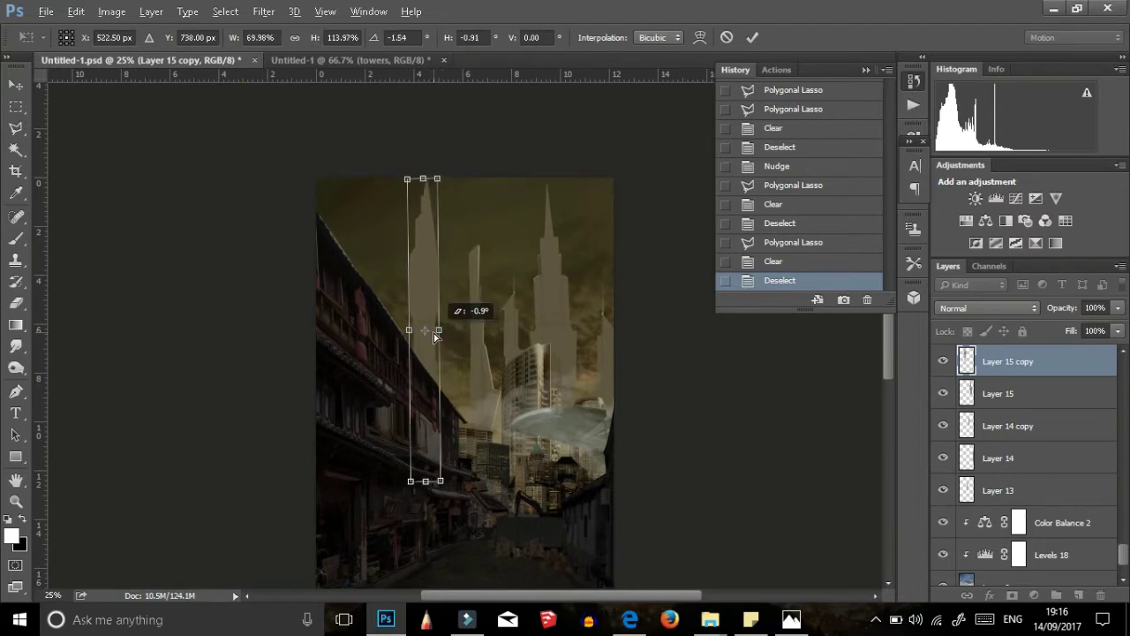
key(Return)
key(ctrl+plus)
key(ctrl+j)
drag(459, 380, 439, 390)
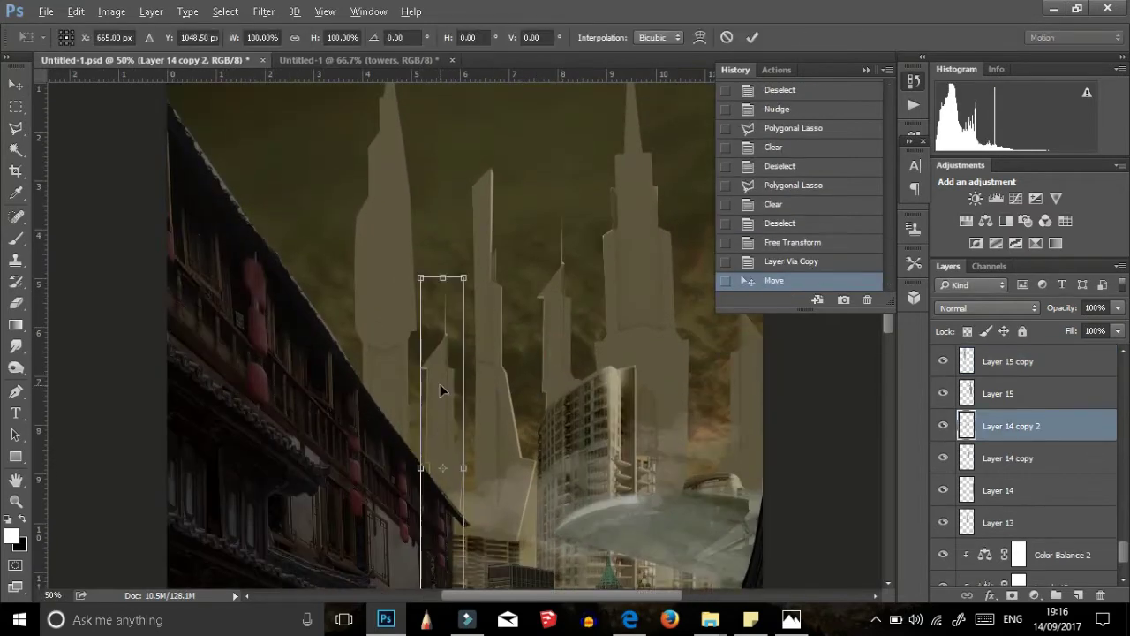
click(753, 38)
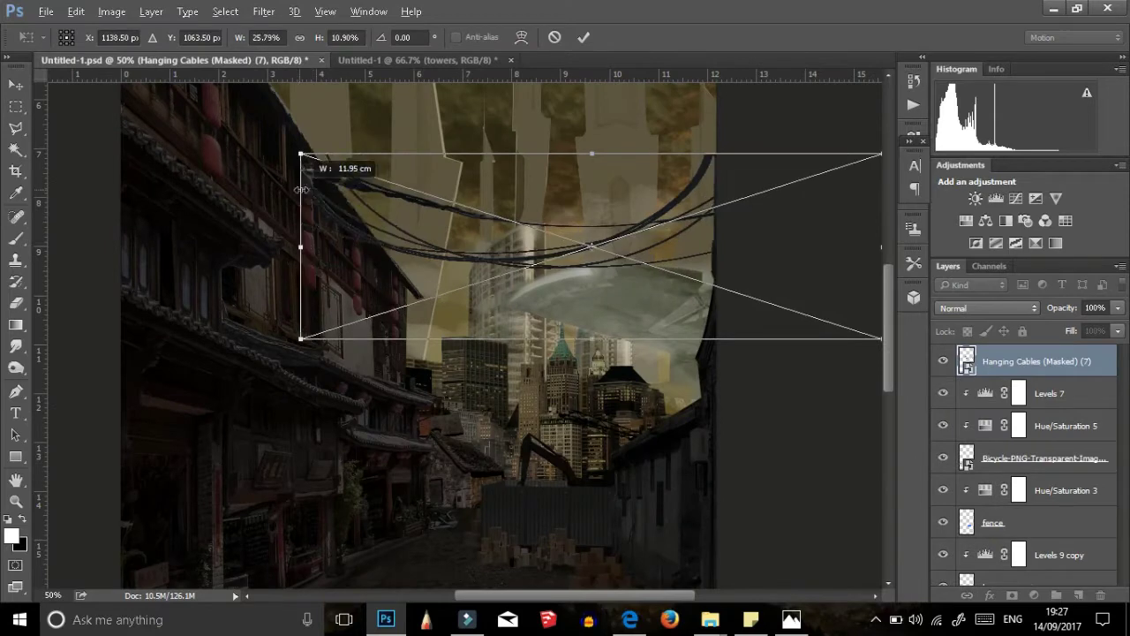
Step: Stretch the hanging cables toward the building and clip a Levels with output white 198
key(ctrl+minus)
drag(371, 301, 307, 340)
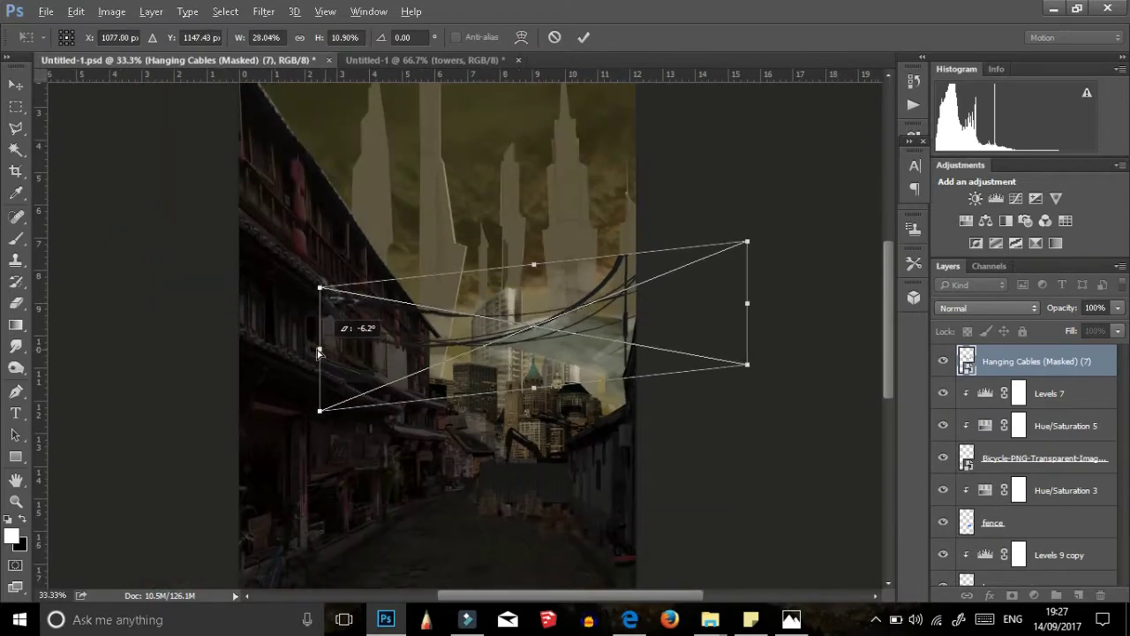
drag(726, 267, 753, 275)
click(582, 37)
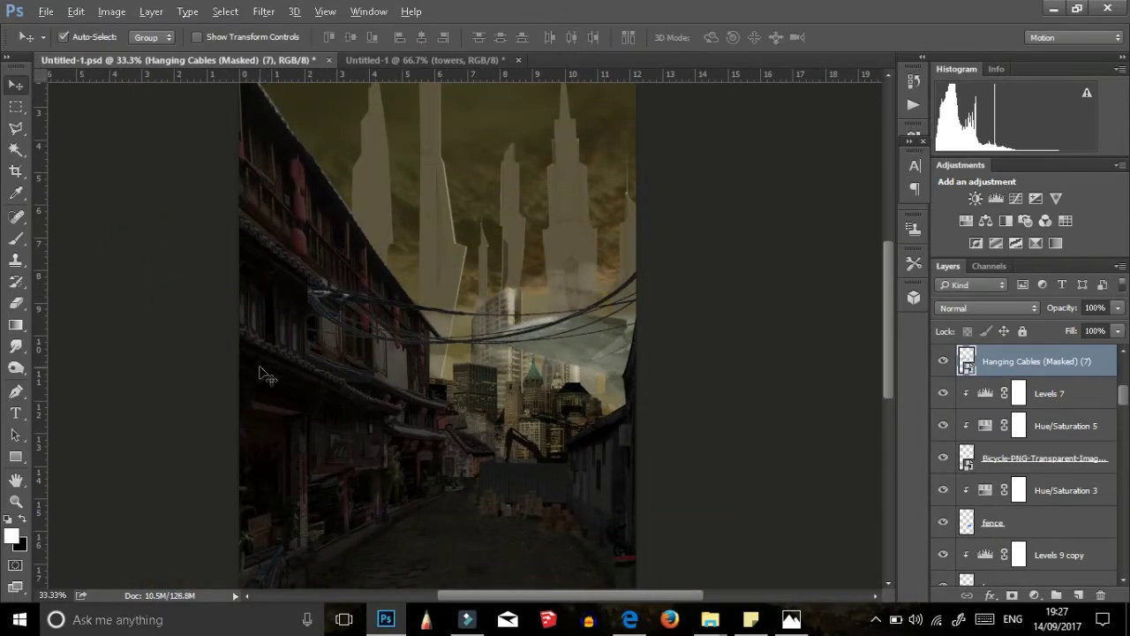
click(1034, 595)
click(1041, 368)
drag(873, 342, 832, 336)
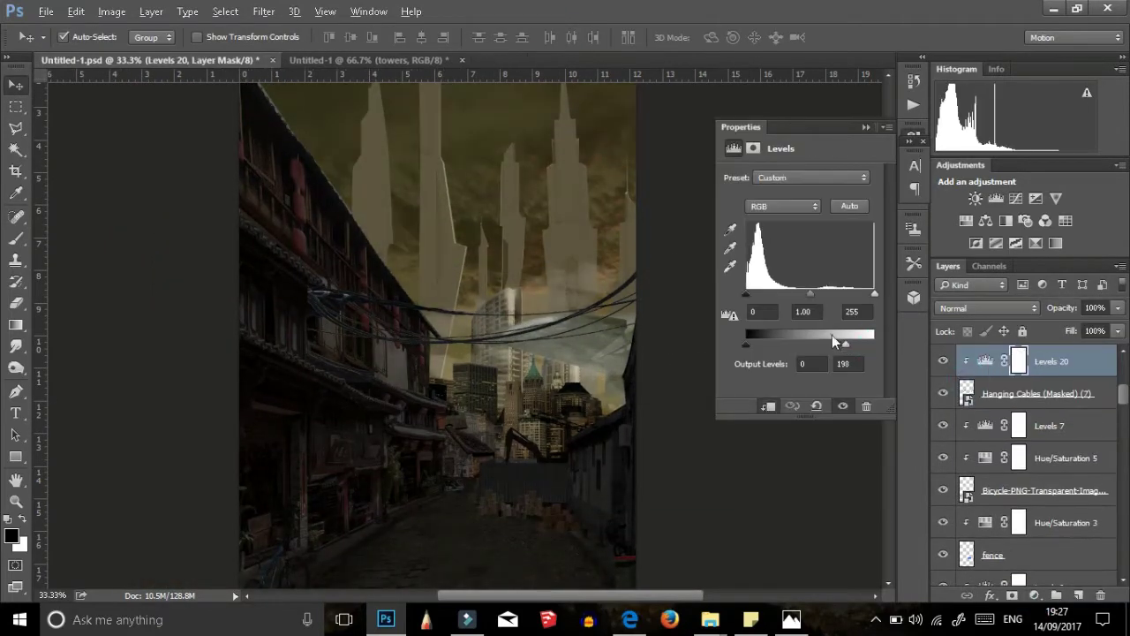
Step: Reshape the Hanging Cables layer again after dismissing the empty-bounds transform error
key(ctrl+t)
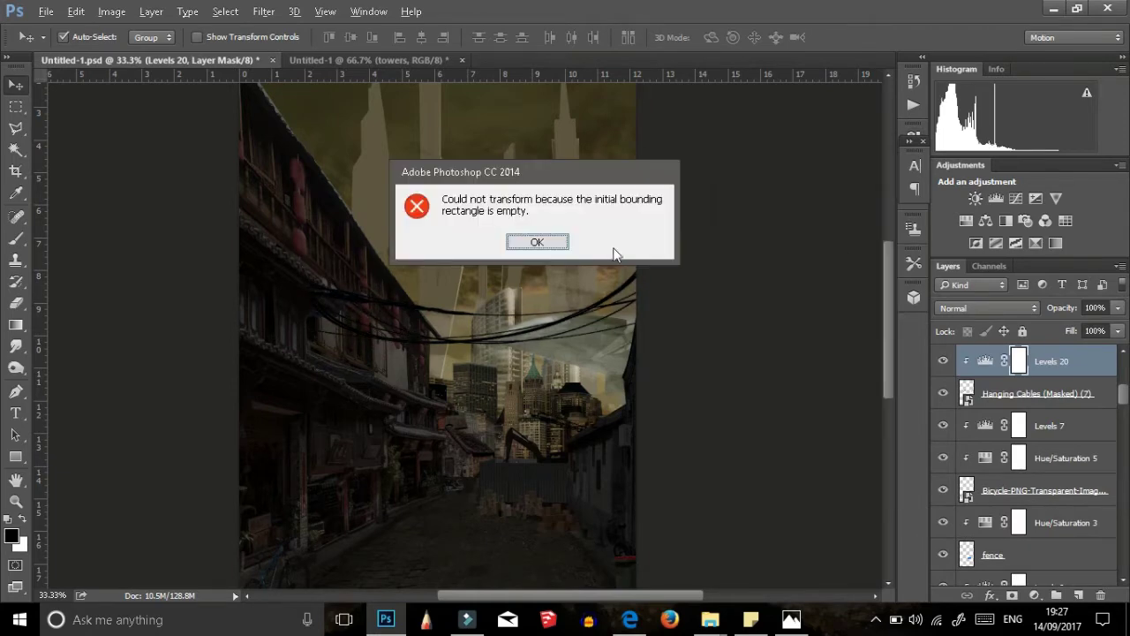
click(540, 242)
click(1037, 393)
key(ctrl+t)
drag(764, 308, 723, 311)
drag(616, 301, 670, 272)
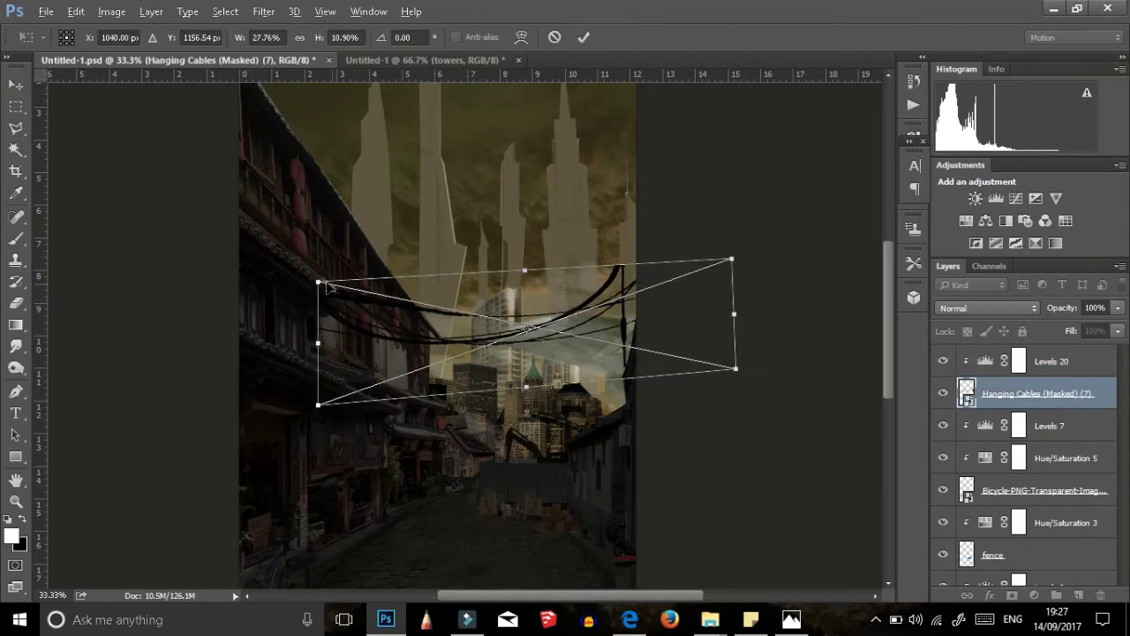
click(582, 37)
scroll(510, 358, down, 1)
scroll(510, 357, up, 1)
Step: Duplicate the cables, flip the copy vertically and move it up above Levels 20
key(ctrl+j)
key(ctrl+t)
right_click(500, 328)
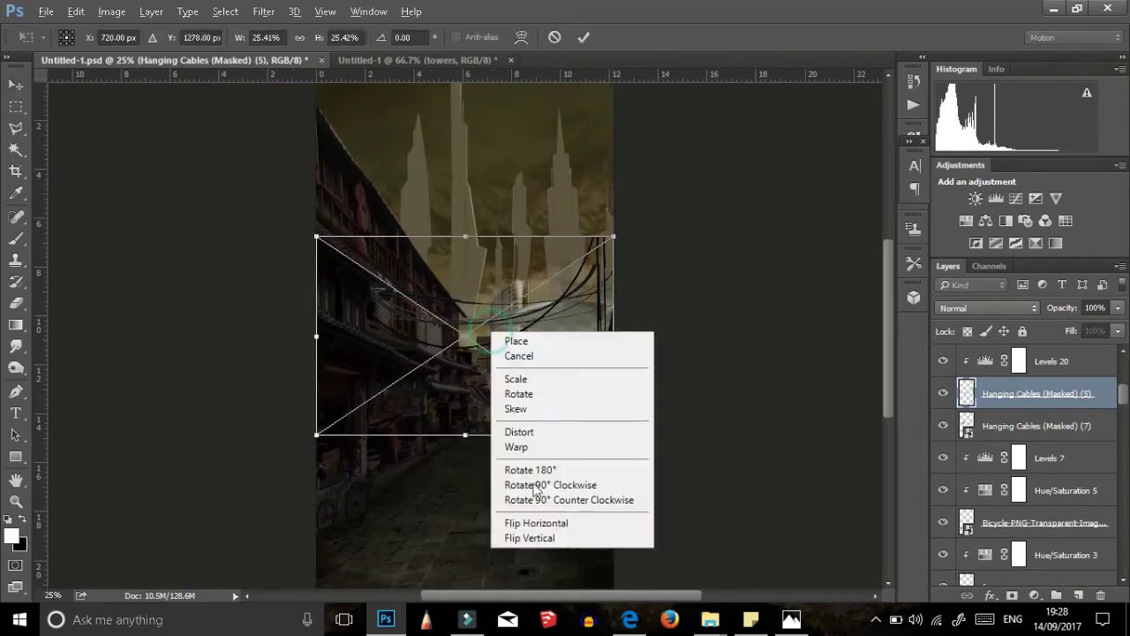
click(504, 536)
drag(521, 344, 541, 211)
click(587, 35)
scroll(590, 338, up, 1)
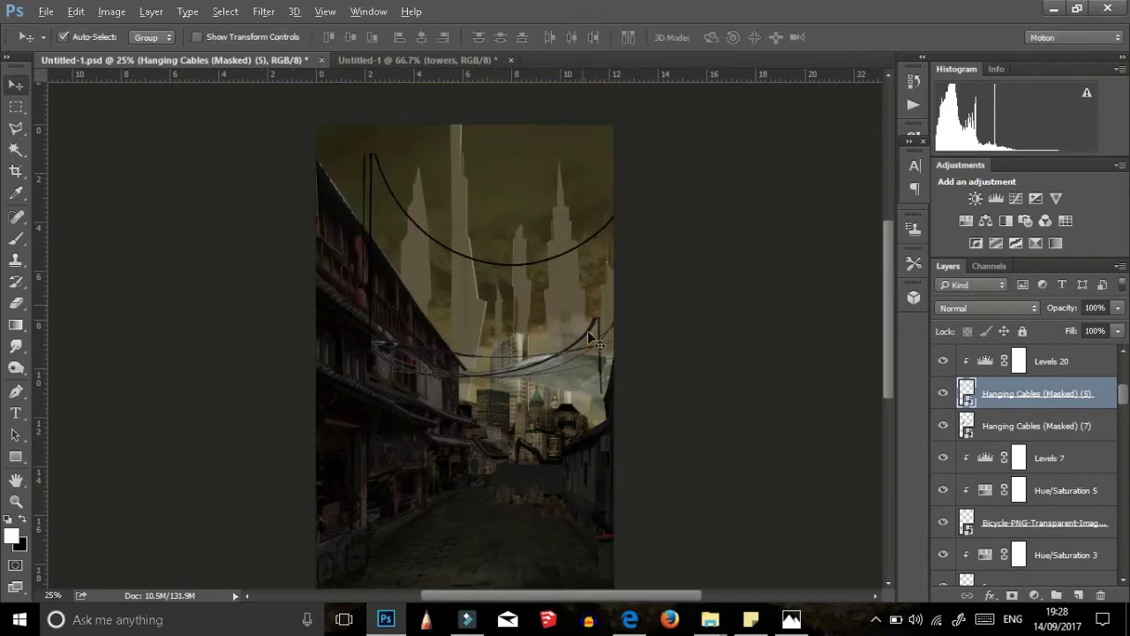
drag(606, 274, 612, 267)
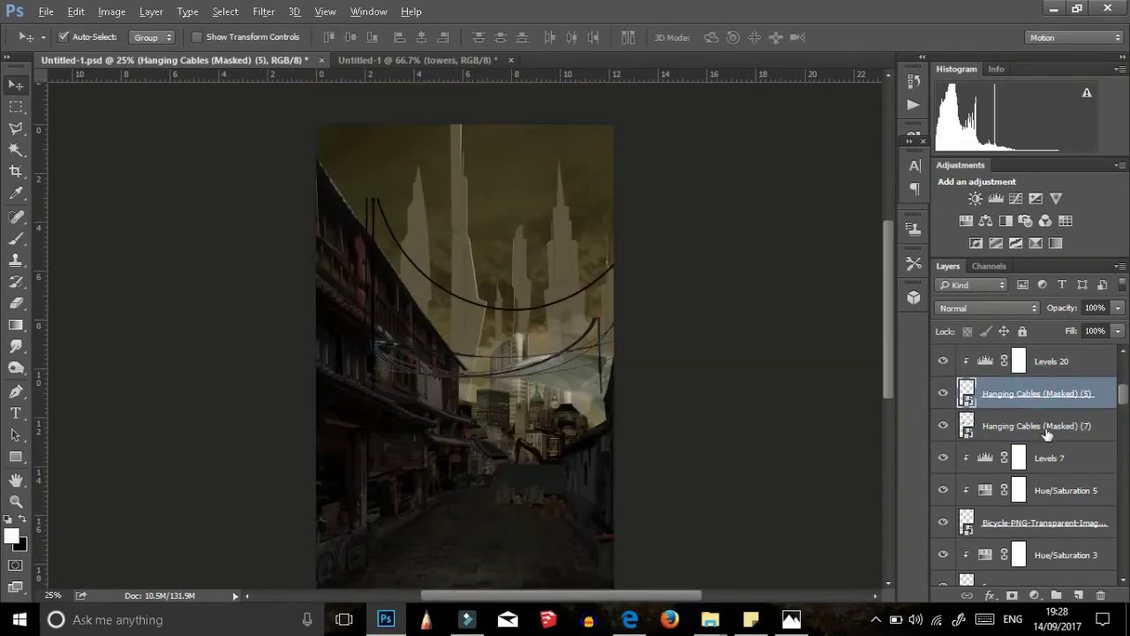
mouse_move(1037, 425)
mouse_down()
mouse_move(1059, 402)
mouse_move(1051, 353)
mouse_up()
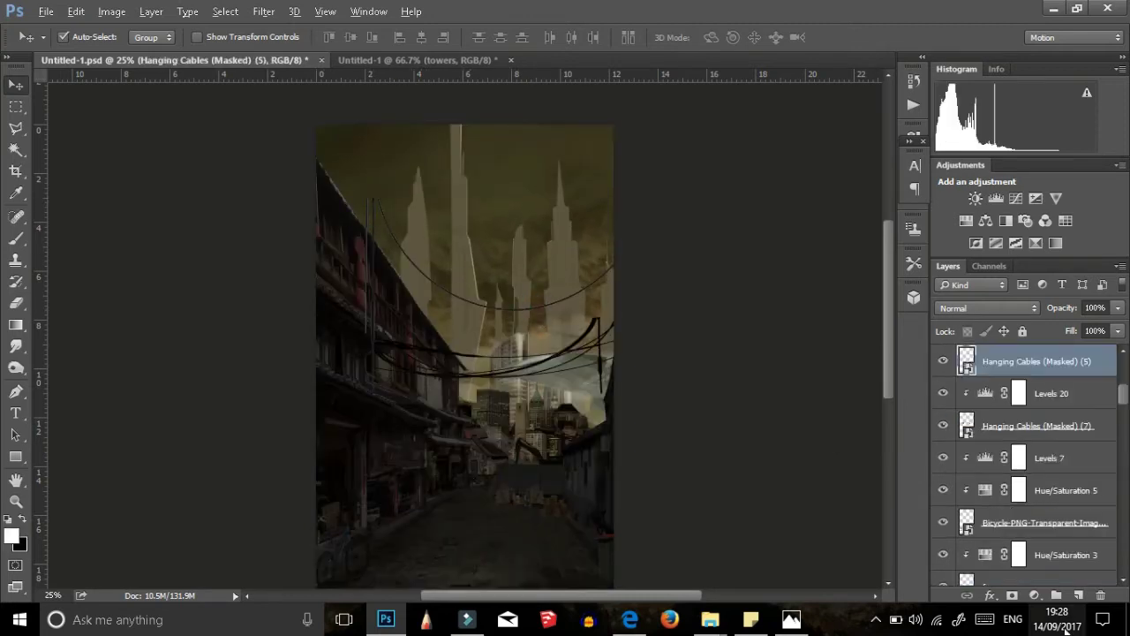
Step: Clip a new Levels 21 to the cable copy with white input 183
click(996, 197)
key(ctrl+alt+g)
drag(874, 293, 839, 294)
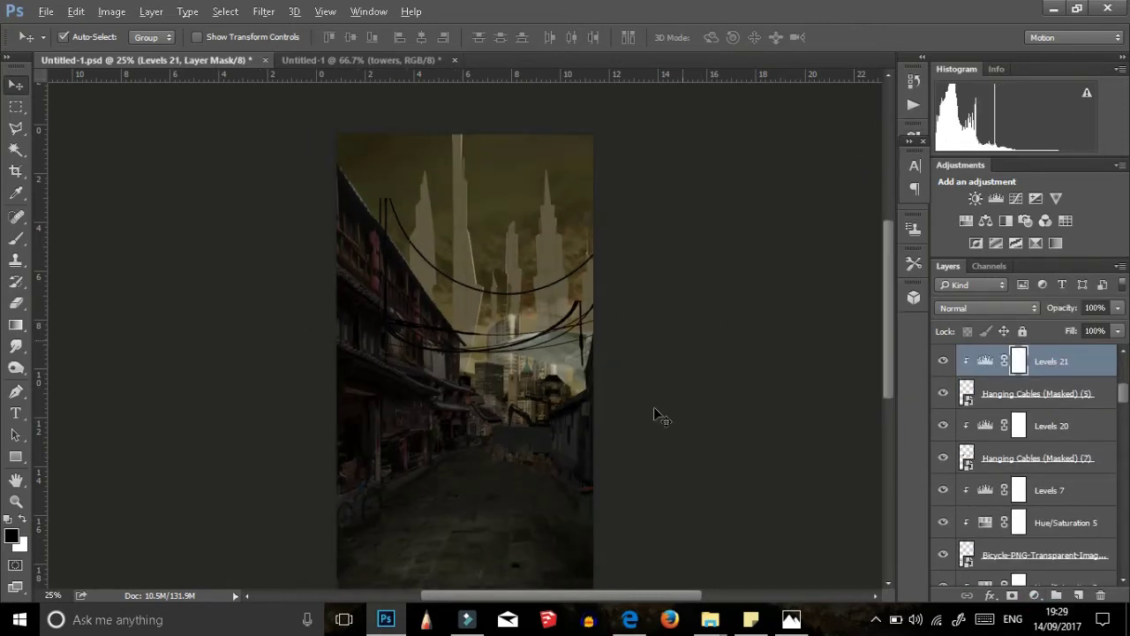
scroll(653, 406, down, 2)
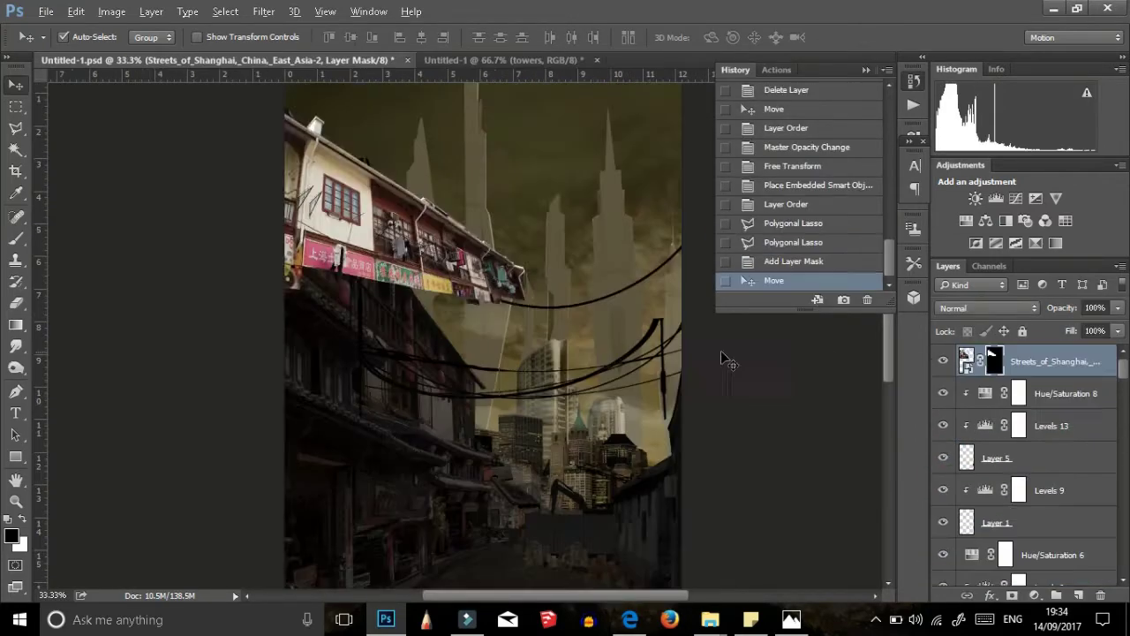
Step: Rotate, skew and nudge the street building image to match the alley perspective
mouse_move(415, 256)
mouse_down()
mouse_move(149, 329)
mouse_move(139, 356)
mouse_up()
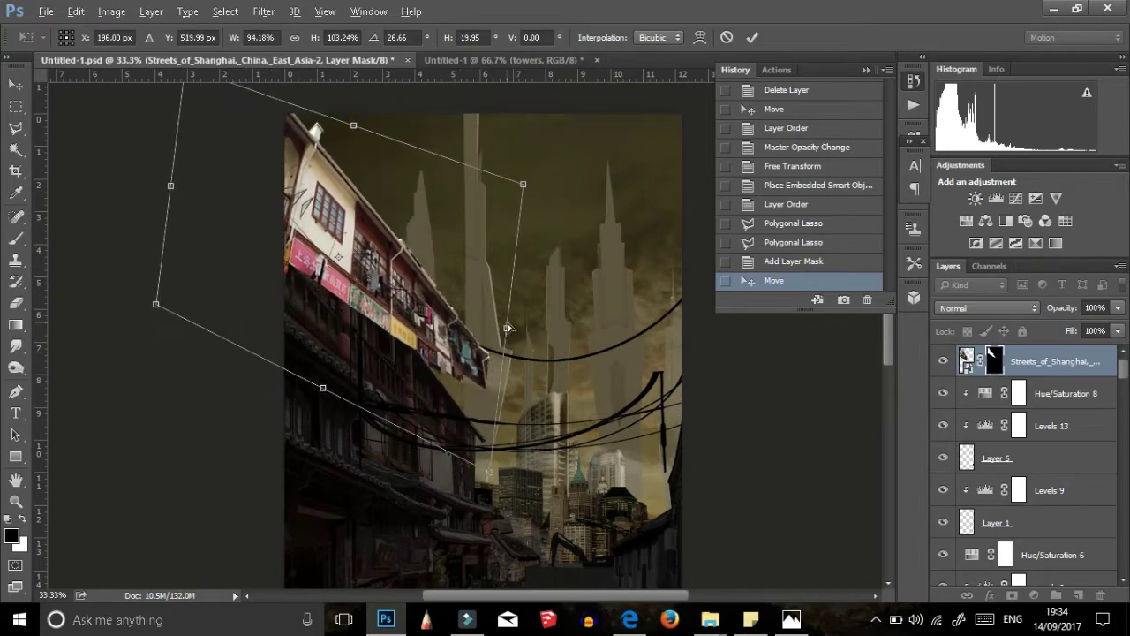
drag(348, 144, 336, 100)
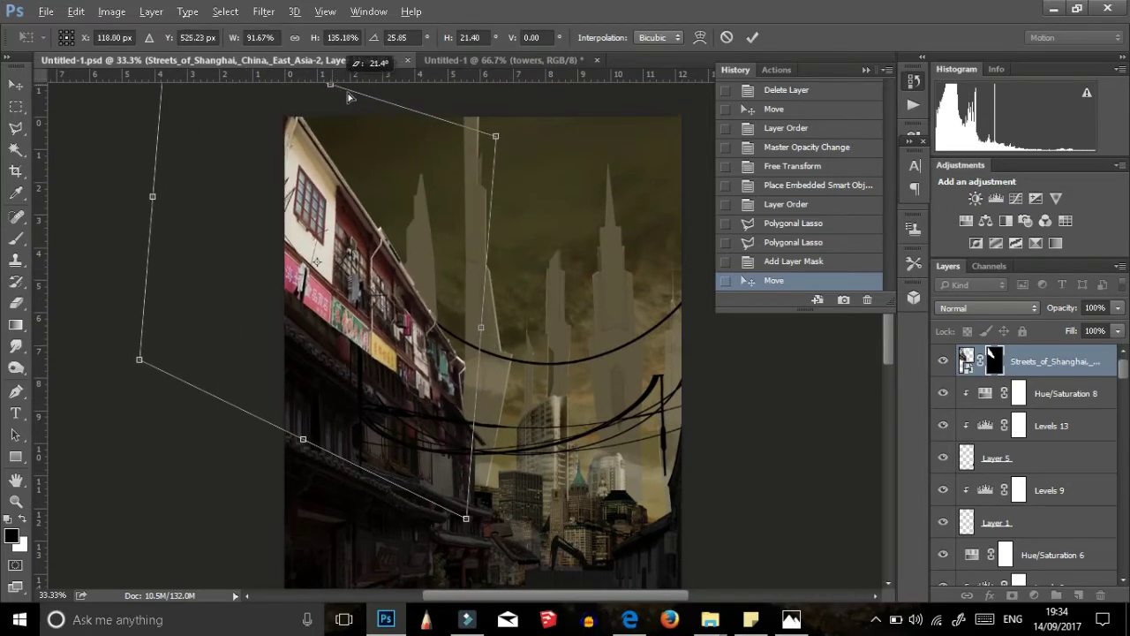
key(Return)
drag(379, 264, 379, 309)
key(ctrl+t)
key(Return)
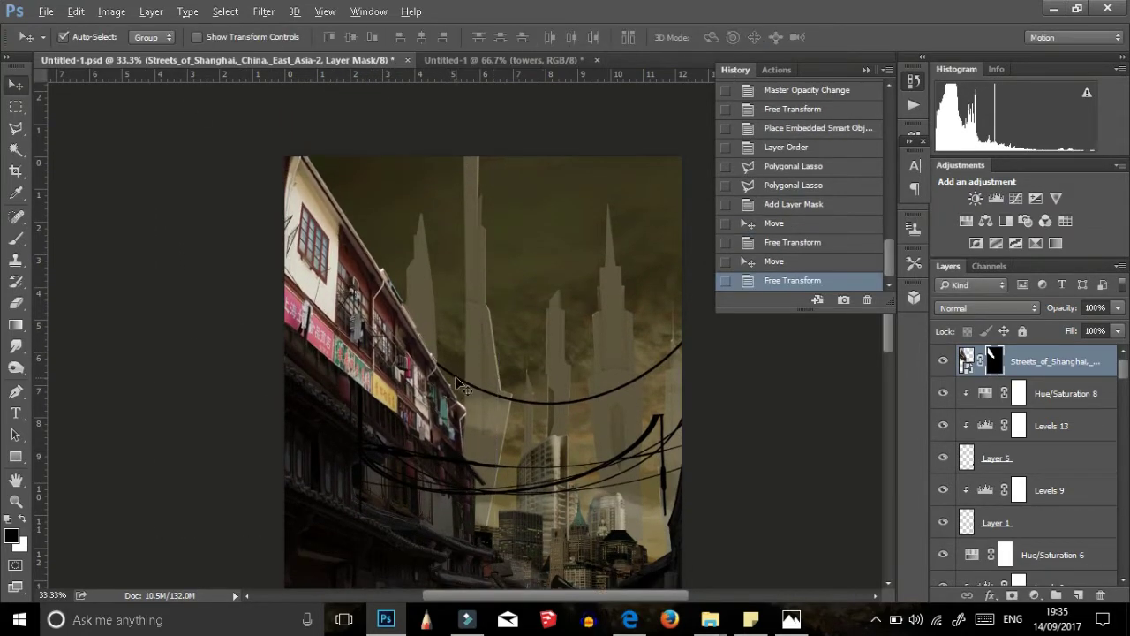
scroll(1024, 441, down, 5)
Step: Move the Hanging Cables (5) layer above the building and stretch the cables down over it
drag(1038, 530, 1038, 388)
click(572, 369)
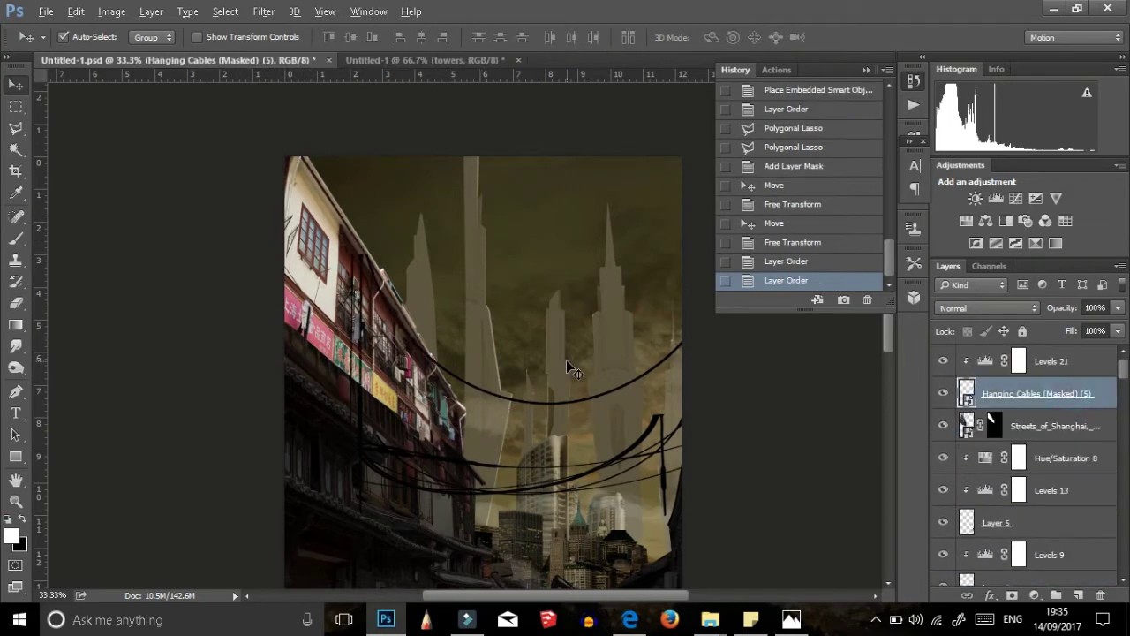
key(ctrl+t)
drag(308, 184, 308, 144)
key(Return)
Step: Reposition the Shanghai building image and darken it with a clipped Levels adjustment
drag(477, 379, 492, 391)
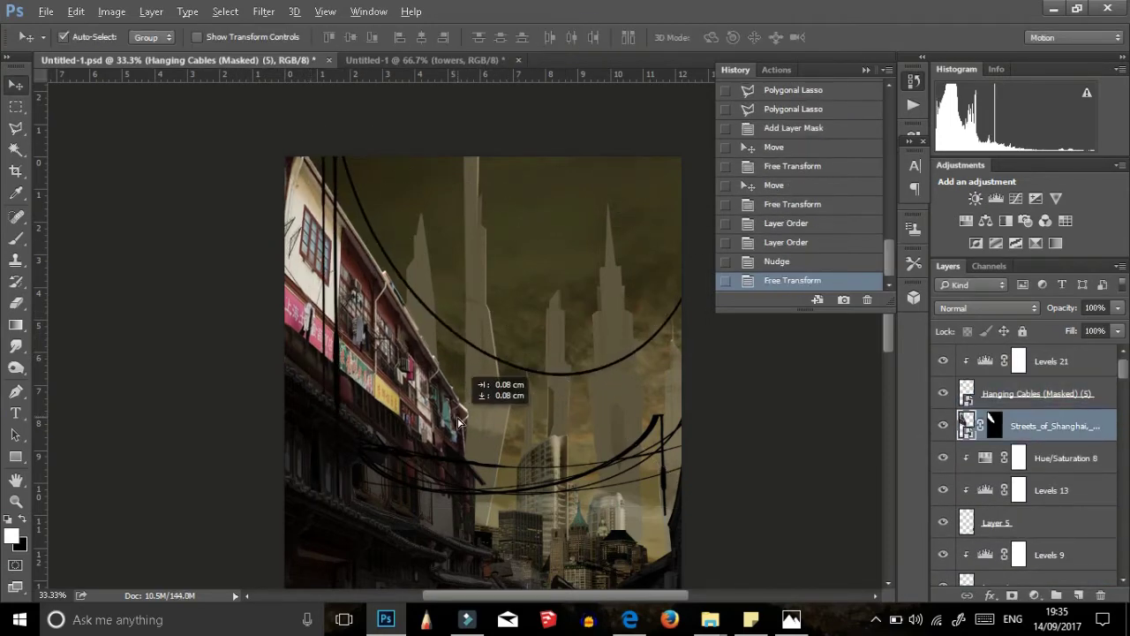
key(ctrl+plus)
click(1034, 595)
click(1033, 356)
drag(799, 320, 834, 319)
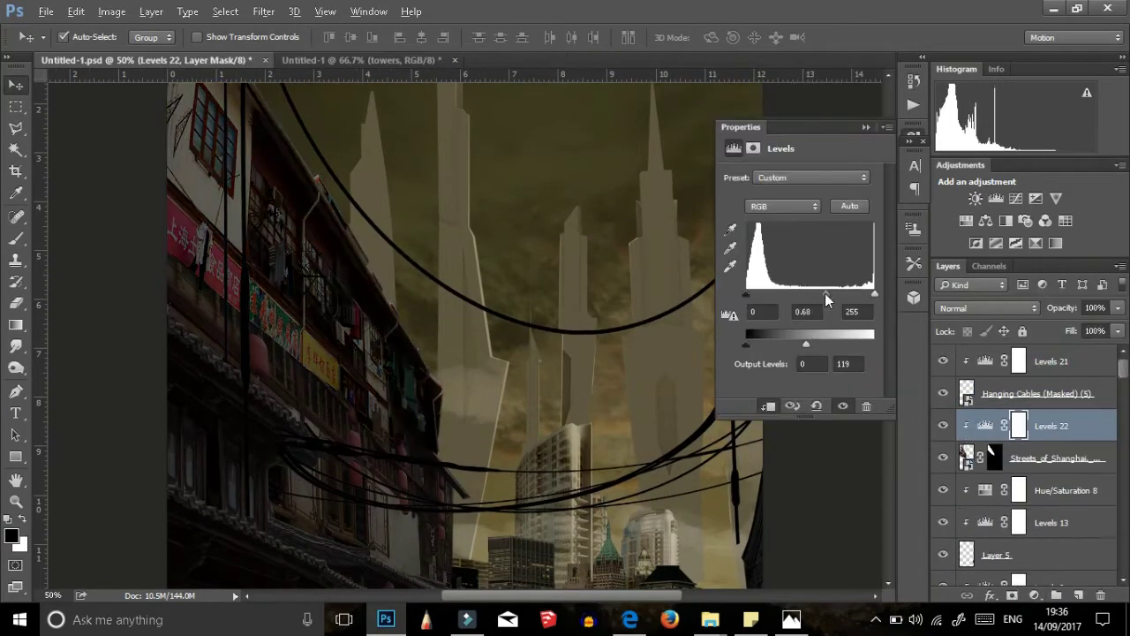
key(ctrl+minus)
key(ctrl+minus)
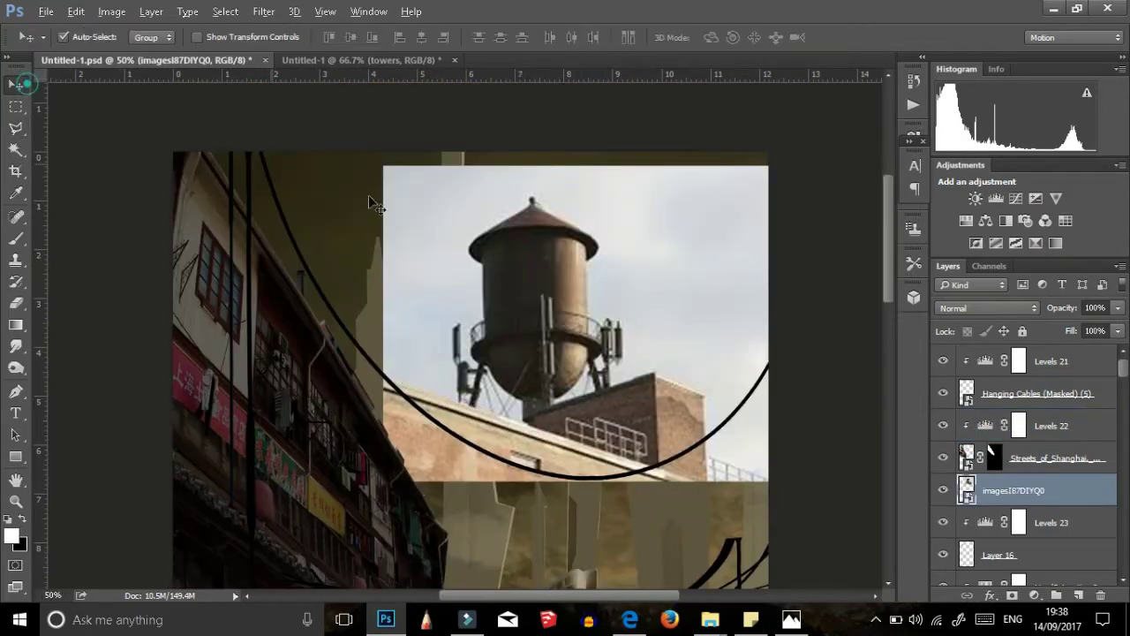
Step: Skew and move the water tower image into the alley corner
key(ctrl+t)
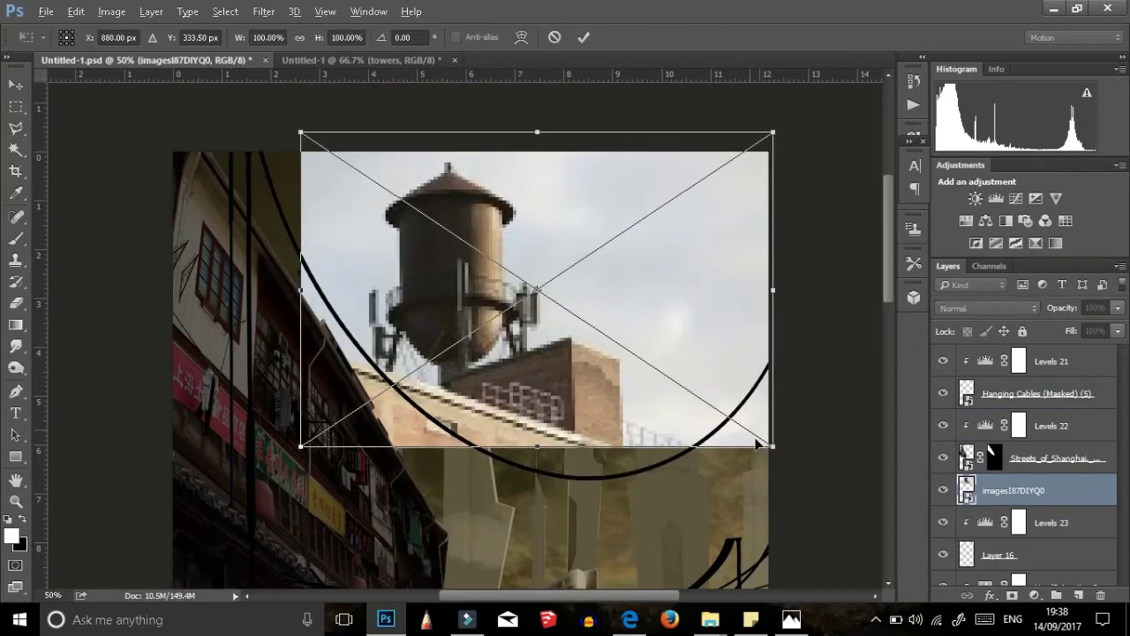
drag(769, 288, 450, 394)
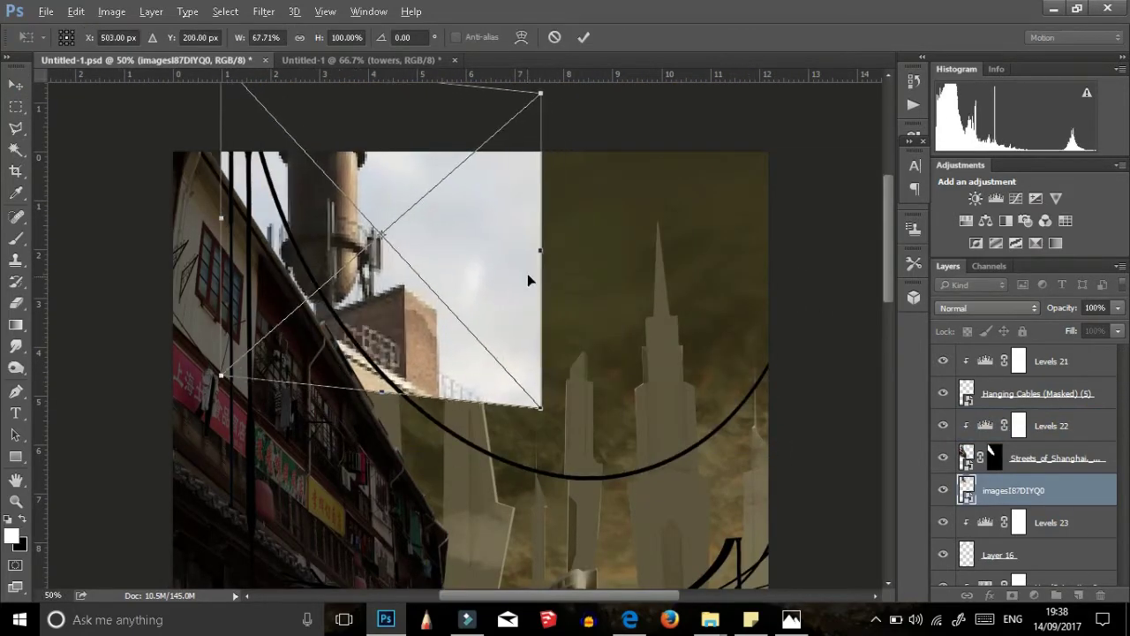
key(Return)
drag(404, 275, 407, 285)
Step: Select the water tower's white sky, blend it with Multiply, and mask it with a brush
key(w)
click(388, 252)
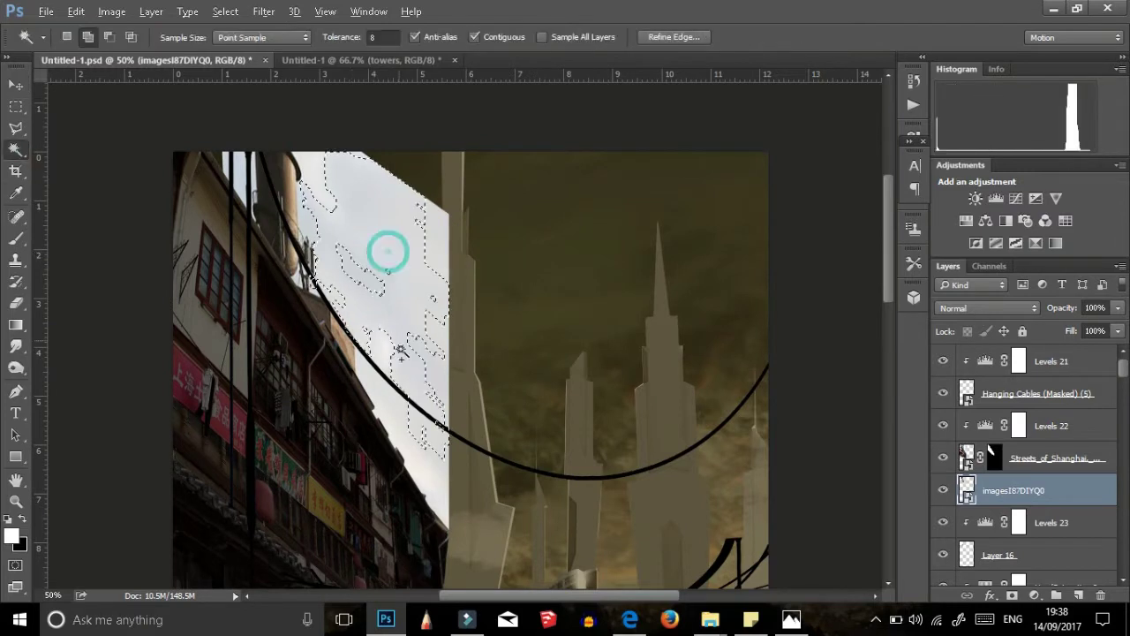
key(Down)
key(Down)
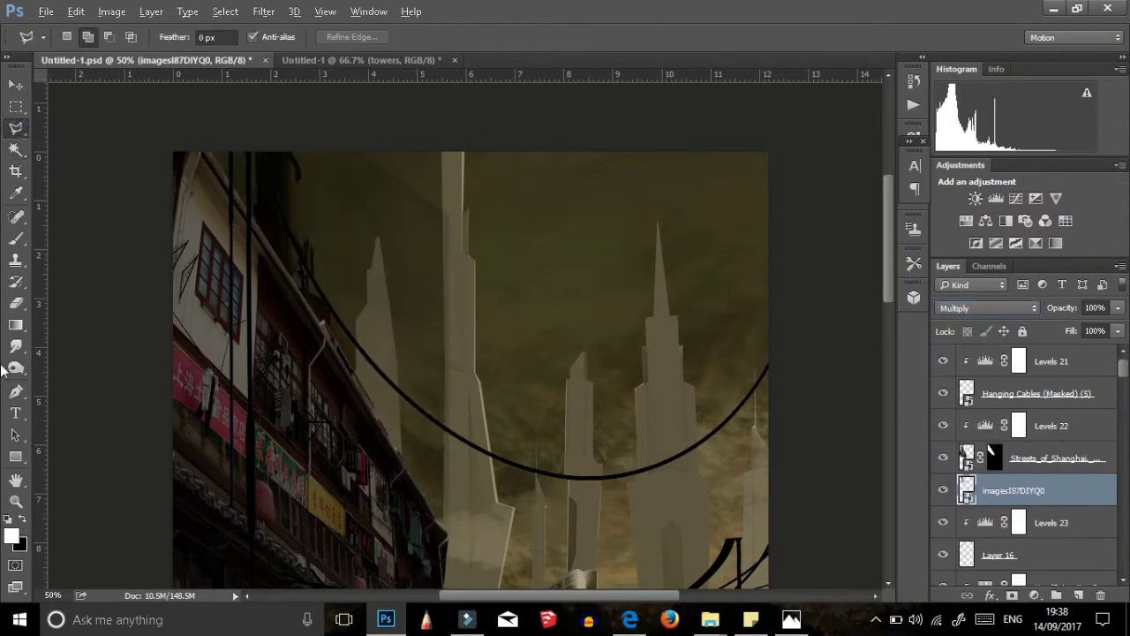
key(e)
right_click(433, 308)
key(Return)
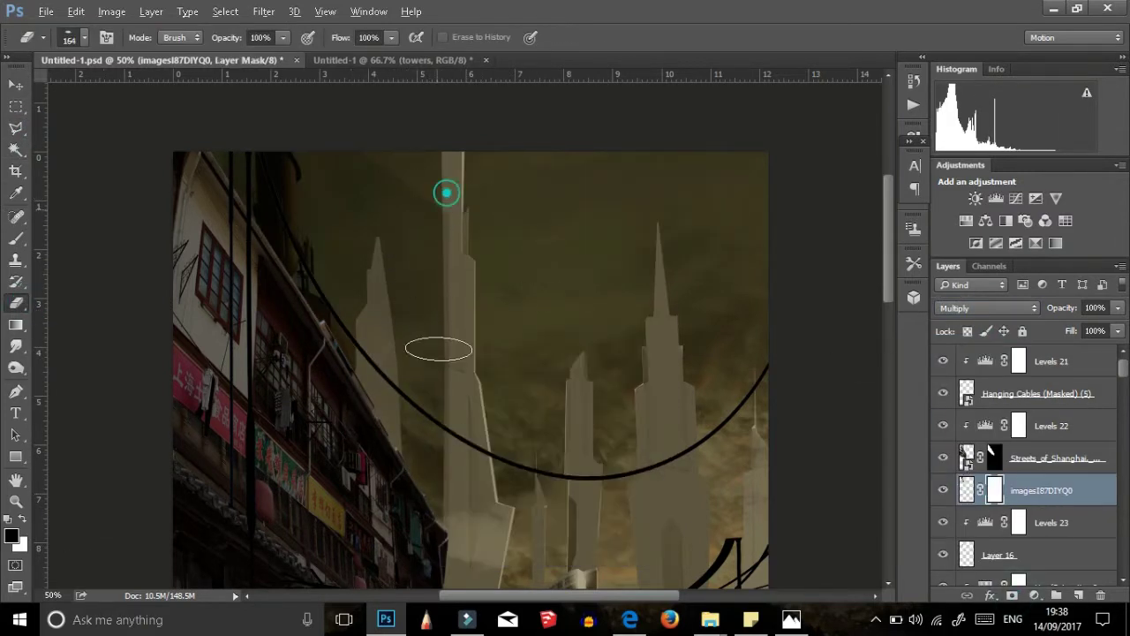
Step: Select Layer 16 with the Move tool and deselect the leftover selection
click(14, 86)
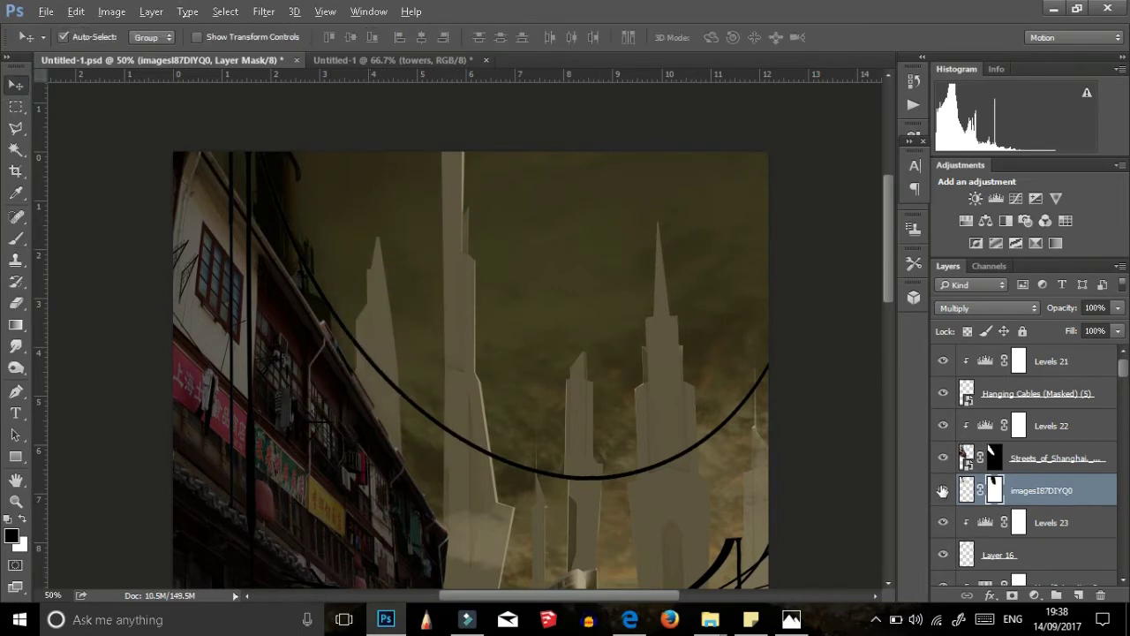
scroll(943, 530, down, 1)
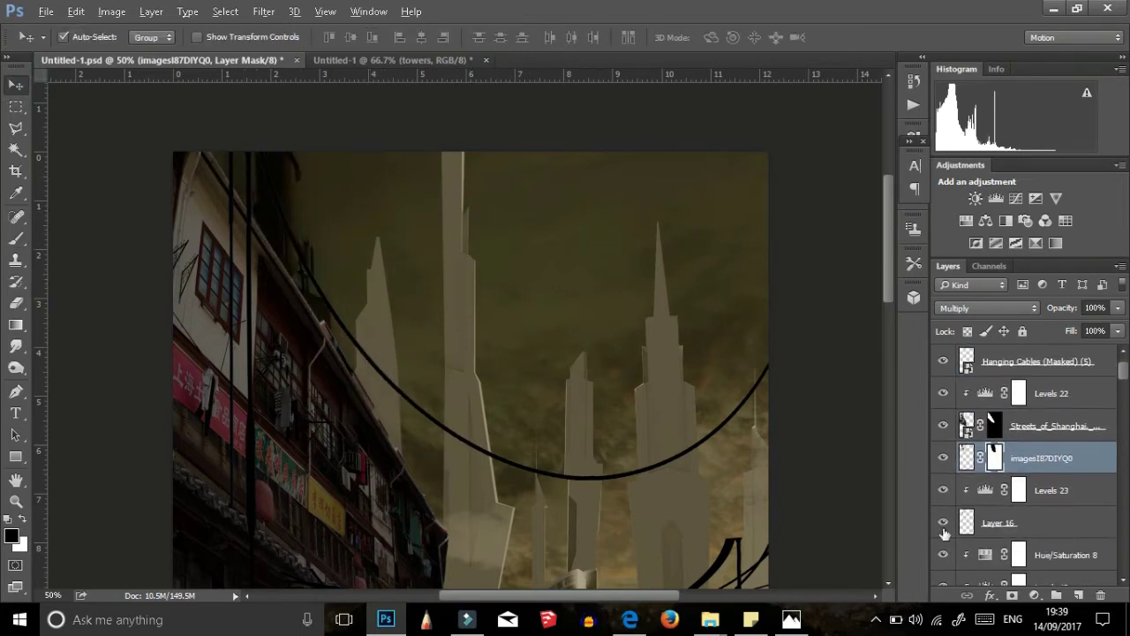
click(998, 523)
key(ctrl+d)
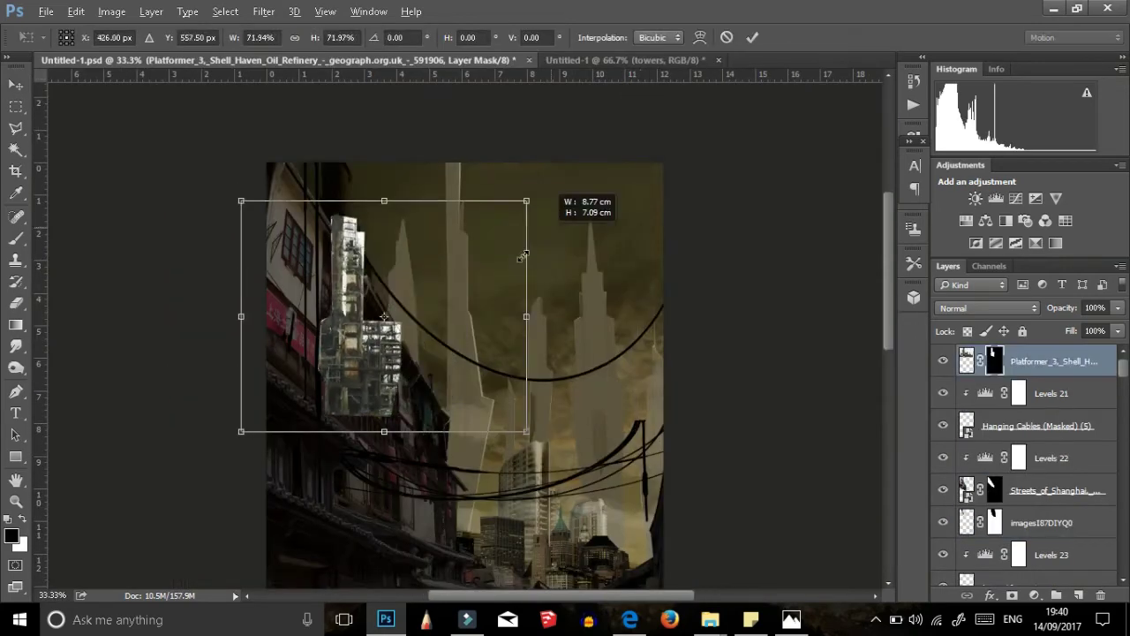
Step: Move the refinery layer down the stack beneath the Shanghai street layer
drag(1051, 361, 1033, 504)
drag(379, 244, 383, 241)
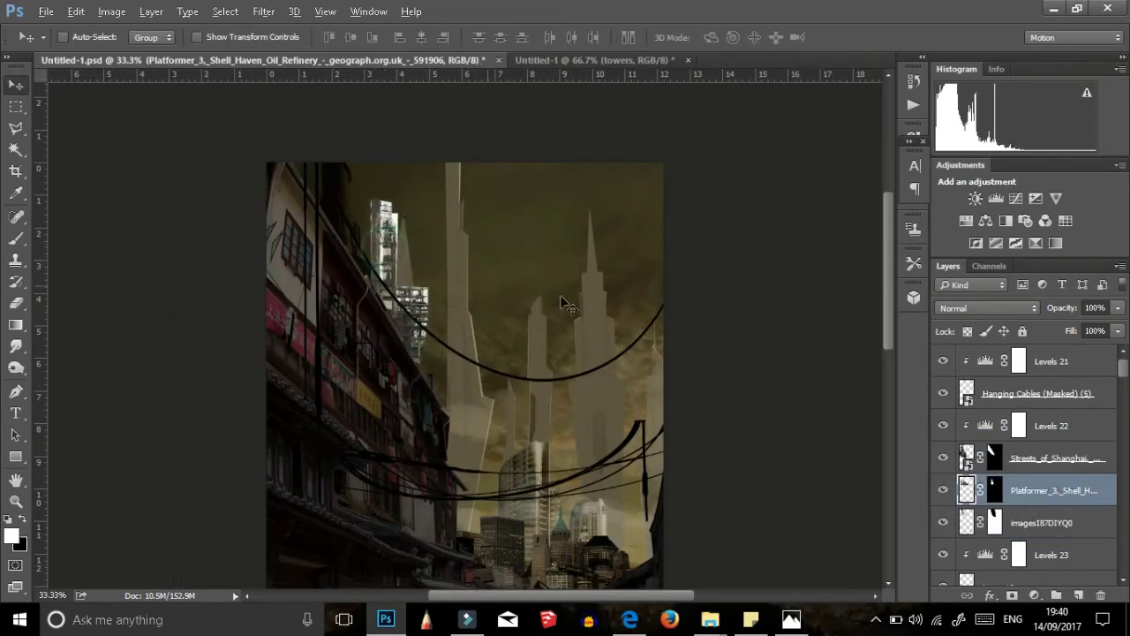
key(ctrl+t)
key(Escape)
key(b)
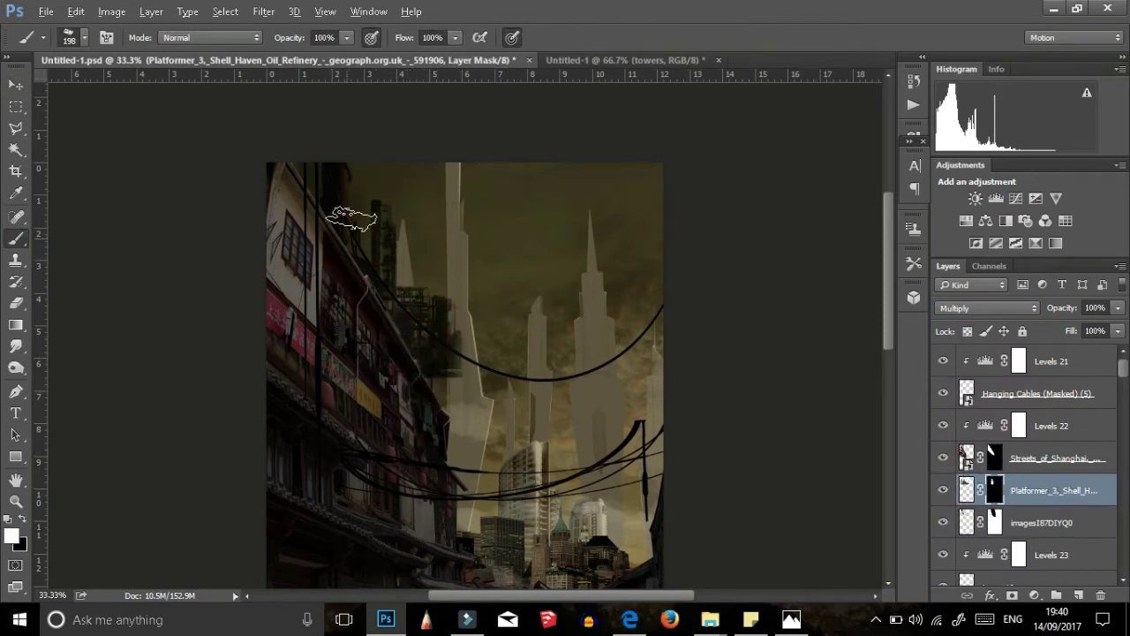
key(v)
Step: Rotate the refinery building about 13° and zoom in to paint its mask
key(ctrl+t)
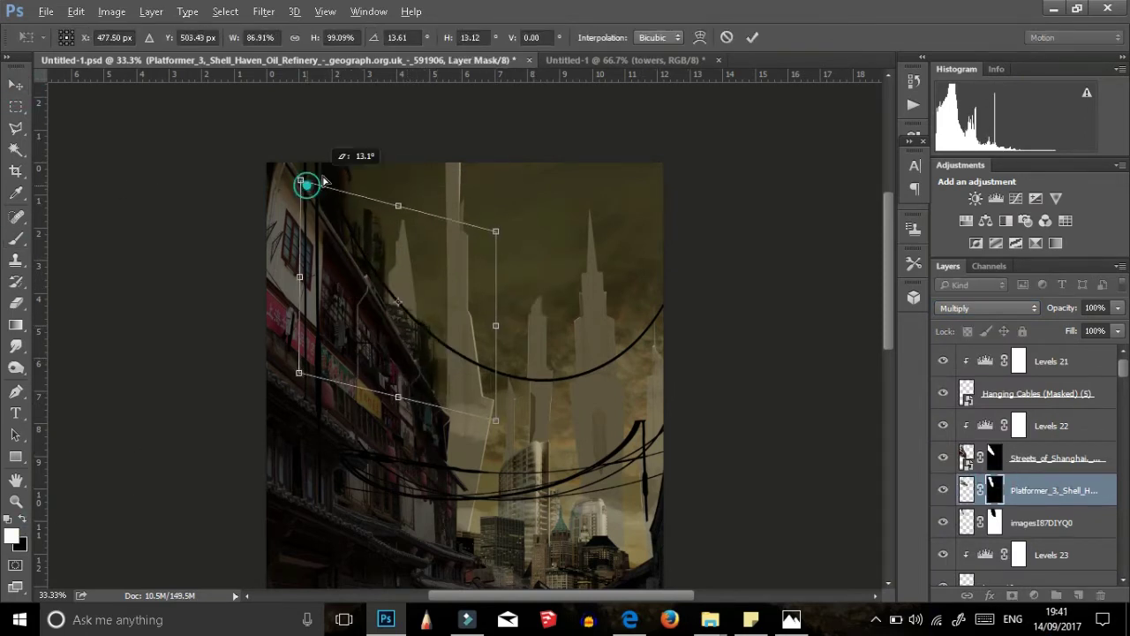
drag(302, 181, 323, 166)
key(Return)
key(ctrl+plus)
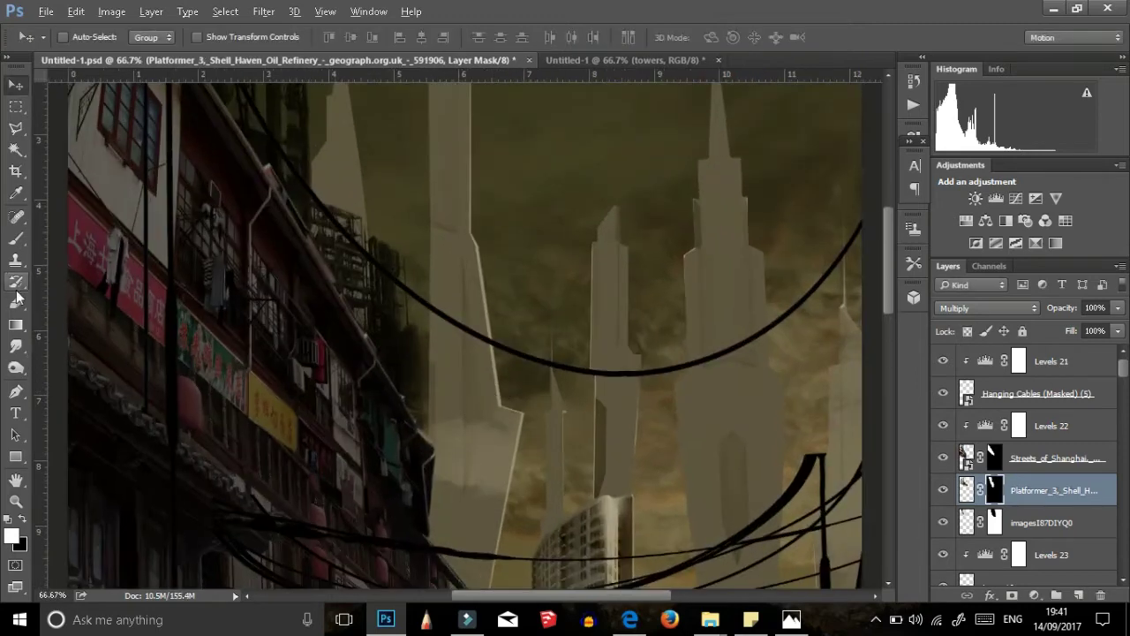
key(z)
key(b)
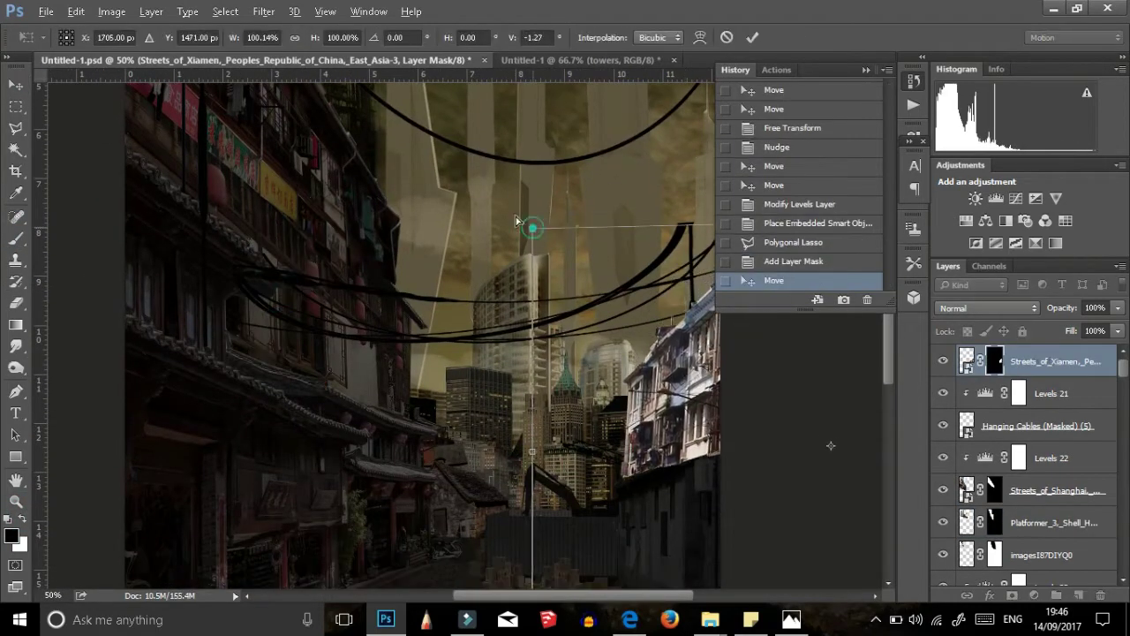
Step: Skew and stretch the Xiamen street photo, hide the top layer, and restack it below houses
mouse_move(764, 366)
mouse_down()
mouse_move(660, 243)
mouse_move(698, 202)
mouse_up()
key(ctrl+minus)
drag(277, 559, 293, 576)
key(Return)
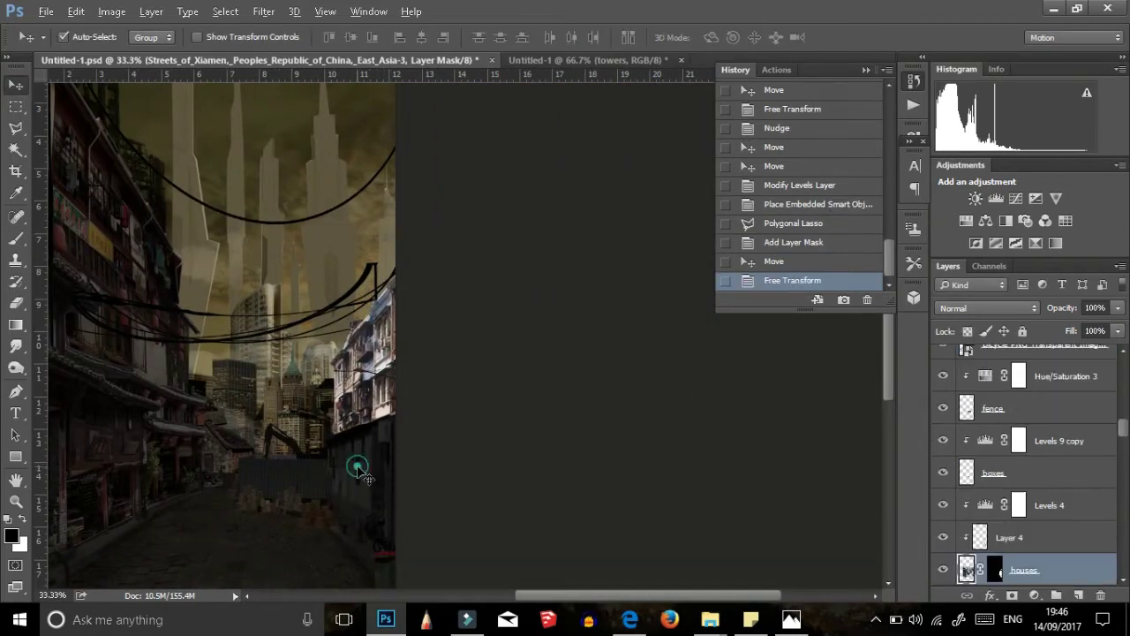
click(941, 362)
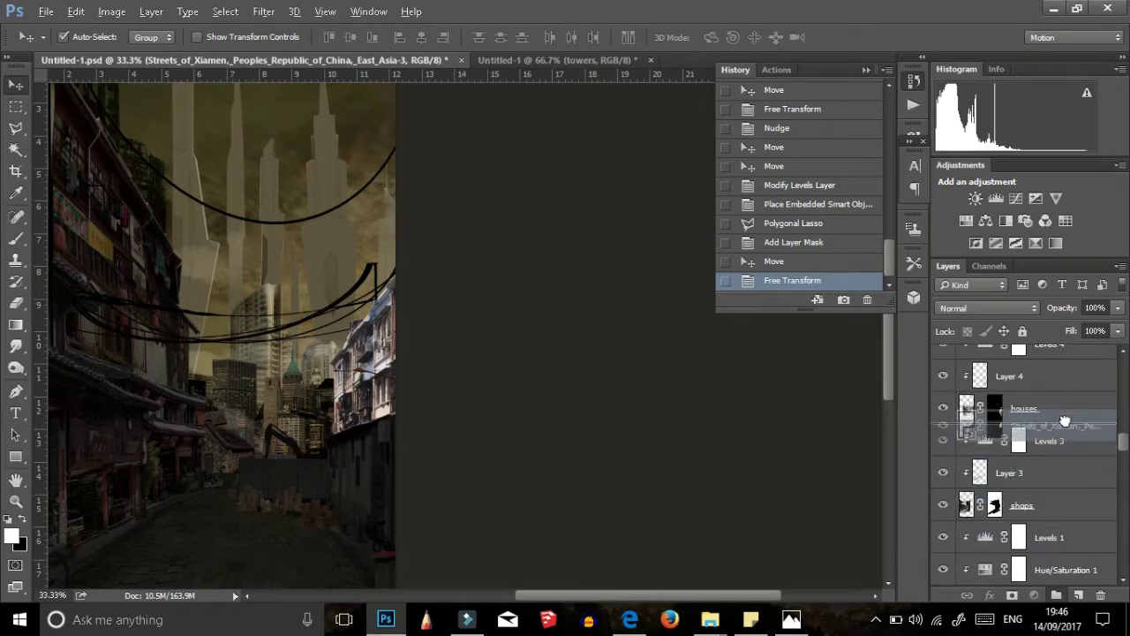
drag(1065, 629, 1035, 458)
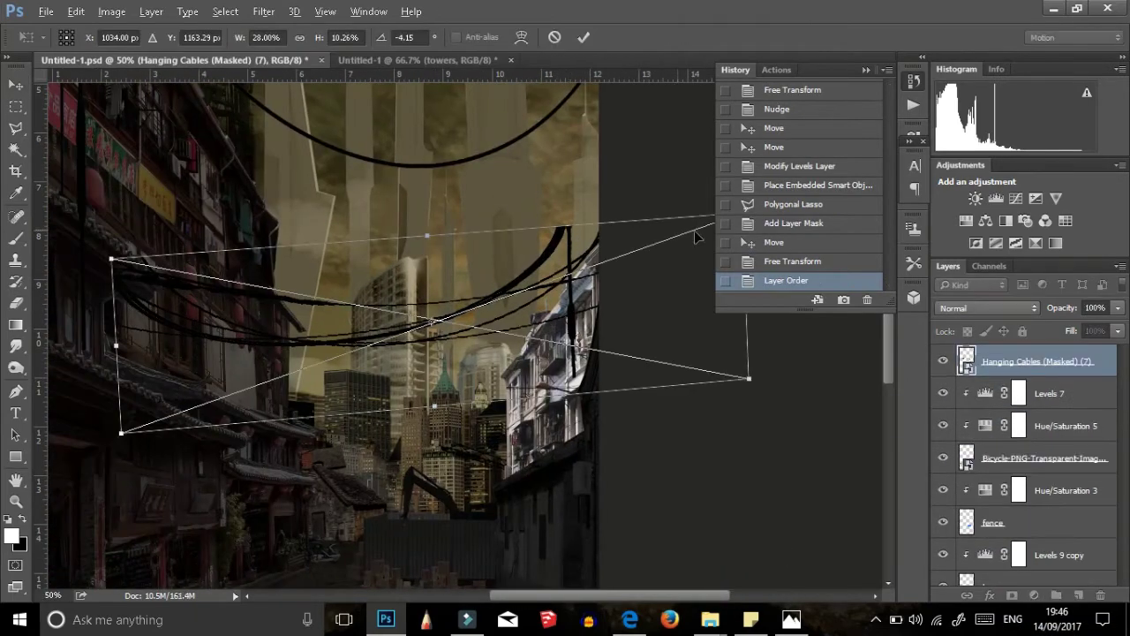
Step: Add a Levels adjustment with output white set to 208
click(1033, 594)
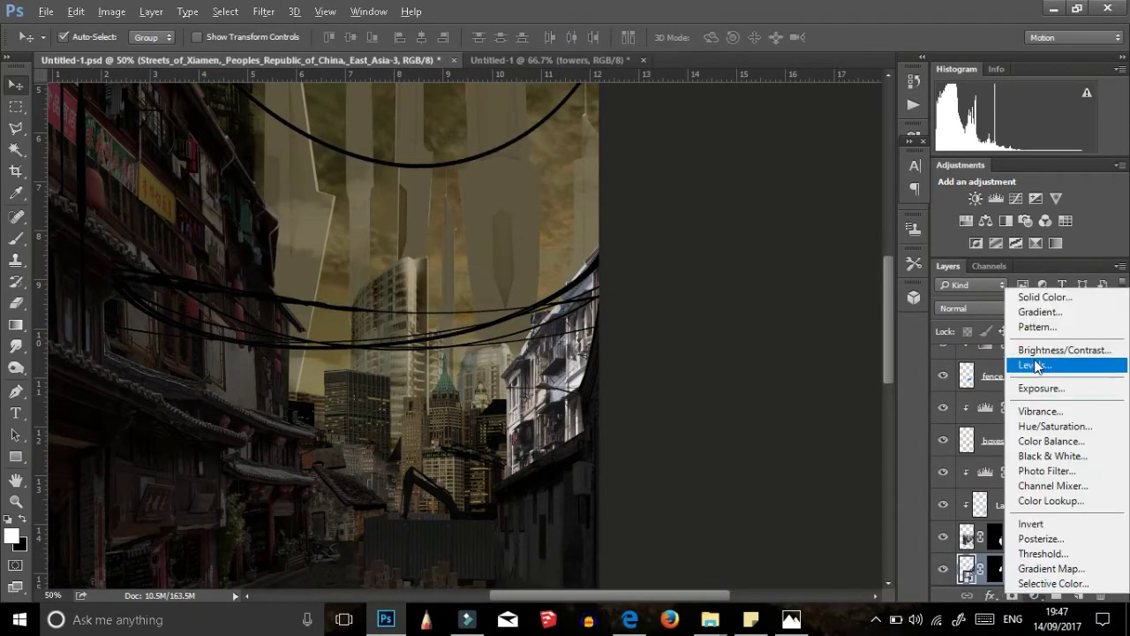
click(1033, 362)
drag(873, 344, 783, 369)
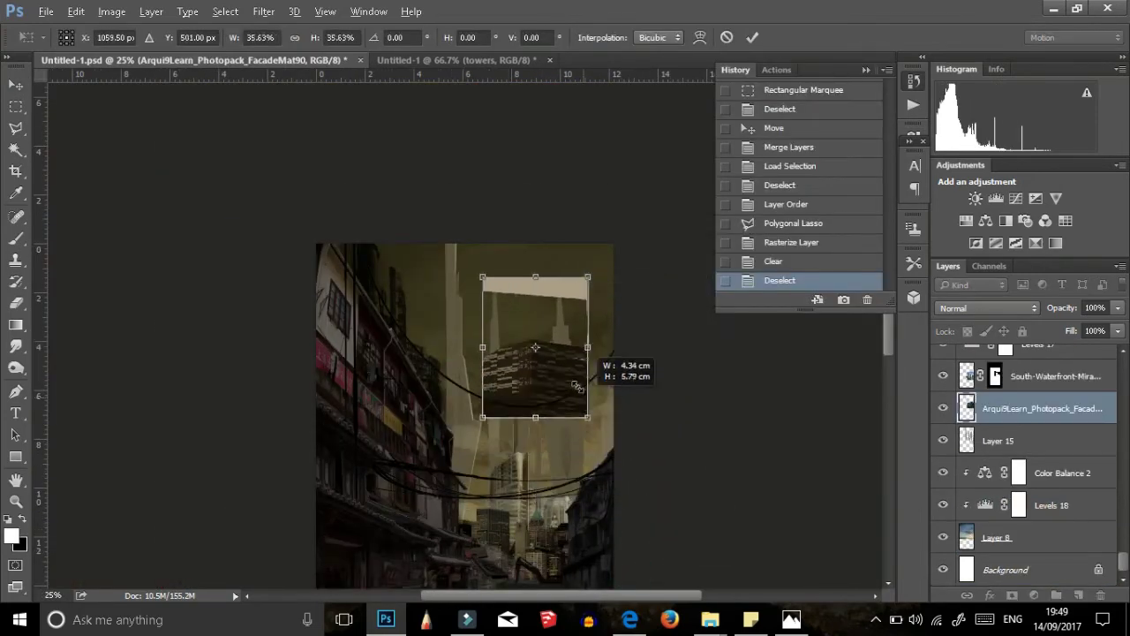
Step: Trim the facade cube by deleting the strip above it and its top face
click(752, 38)
key(m)
drag(552, 284, 560, 310)
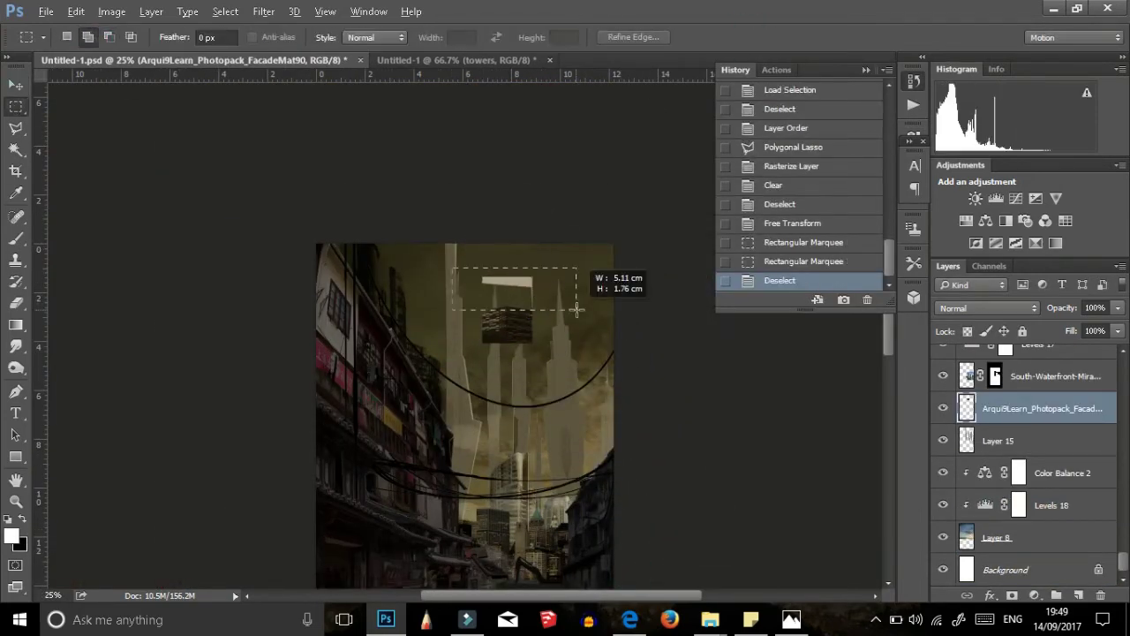
key(Delete)
key(ctrl+d)
key(ctrl+plus)
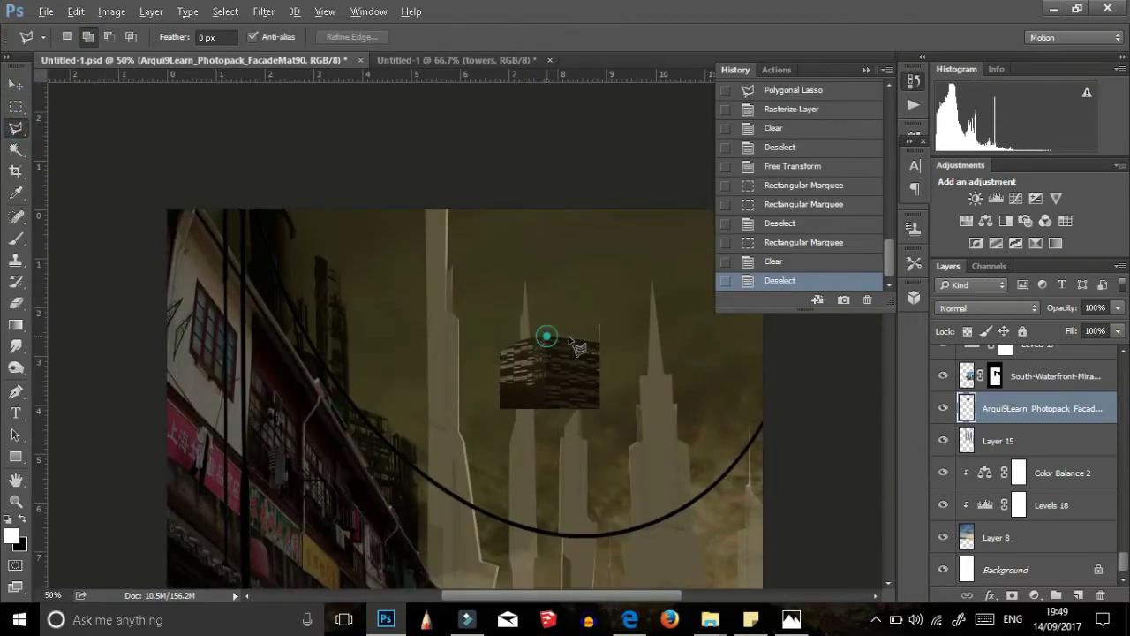
click(574, 346)
click(546, 335)
key(Delete)
scroll(565, 353, down, 1)
key(ctrl+d)
click(23, 84)
Step: Stack duplicated facade cubes upward and merge them into one tower on the left
key(ctrl+j)
drag(576, 351, 579, 465)
key(ctrl+j)
mouse_move(583, 424)
mouse_down()
mouse_move(615, 488)
mouse_move(570, 353)
mouse_move(574, 256)
mouse_up()
key(ctrl+e)
key(ctrl+j)
ctrl+click(1015, 437)
right_click(1015, 437)
click(722, 479)
key(ctrl+j)
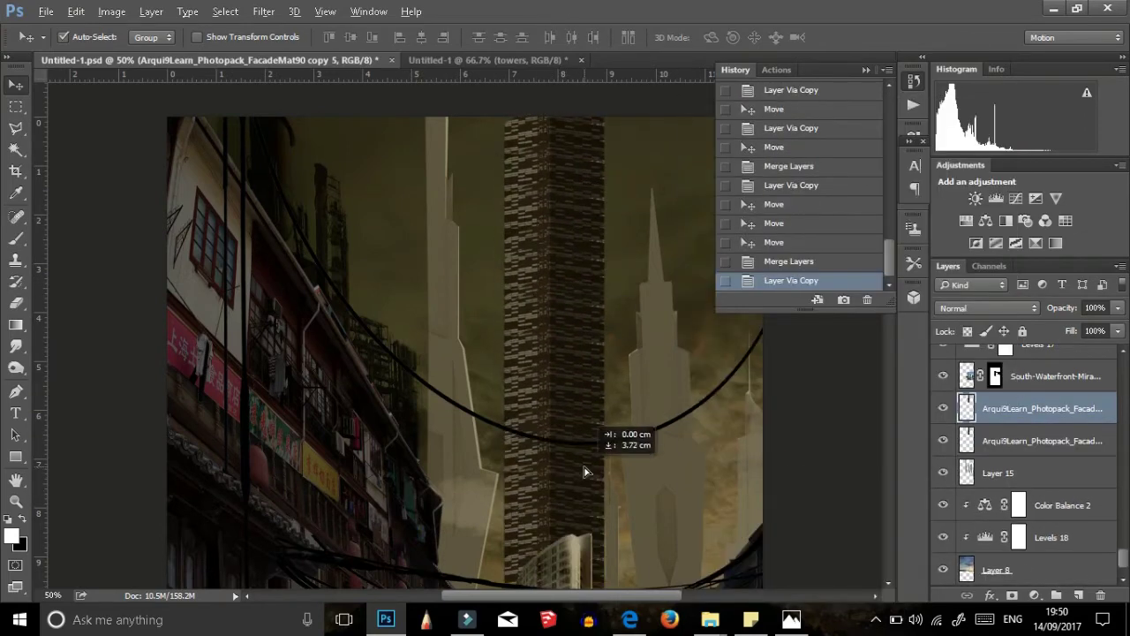
drag(585, 441, 583, 265)
key(ctrl+e)
drag(556, 353, 462, 397)
Step: Stretch the facade tower taller and narrower
key(ctrl+t)
drag(438, 173, 438, 119)
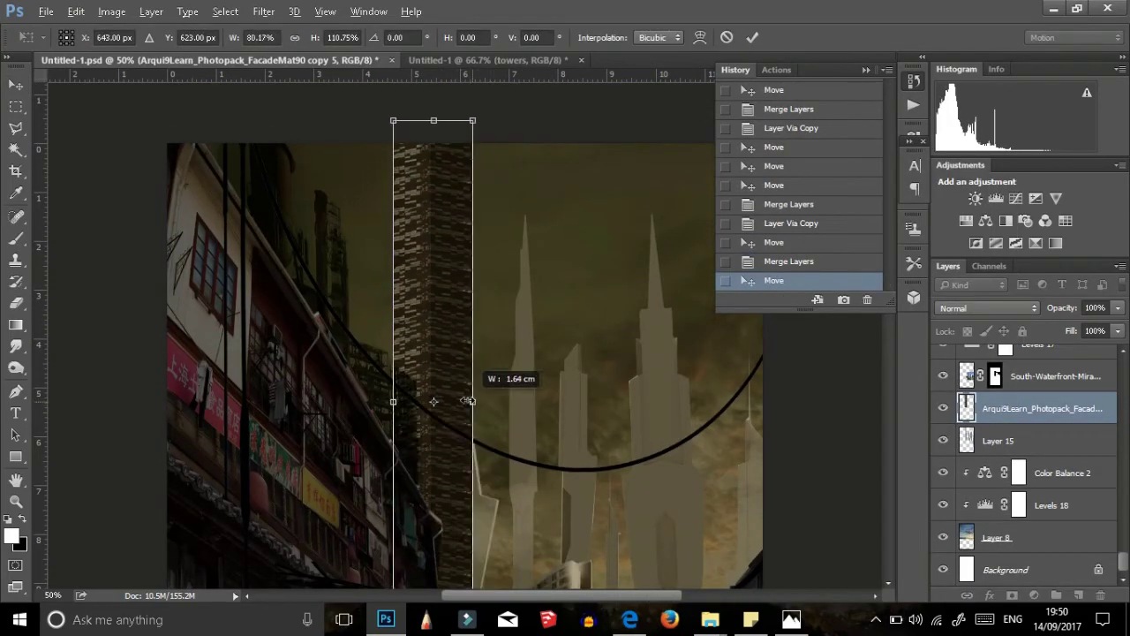
drag(393, 401, 441, 401)
key(Return)
scroll(684, 174, down, 1)
Step: Duplicate the tower several times, spreading narrowed copies toward the right
key(ctrl+j)
drag(459, 265, 544, 265)
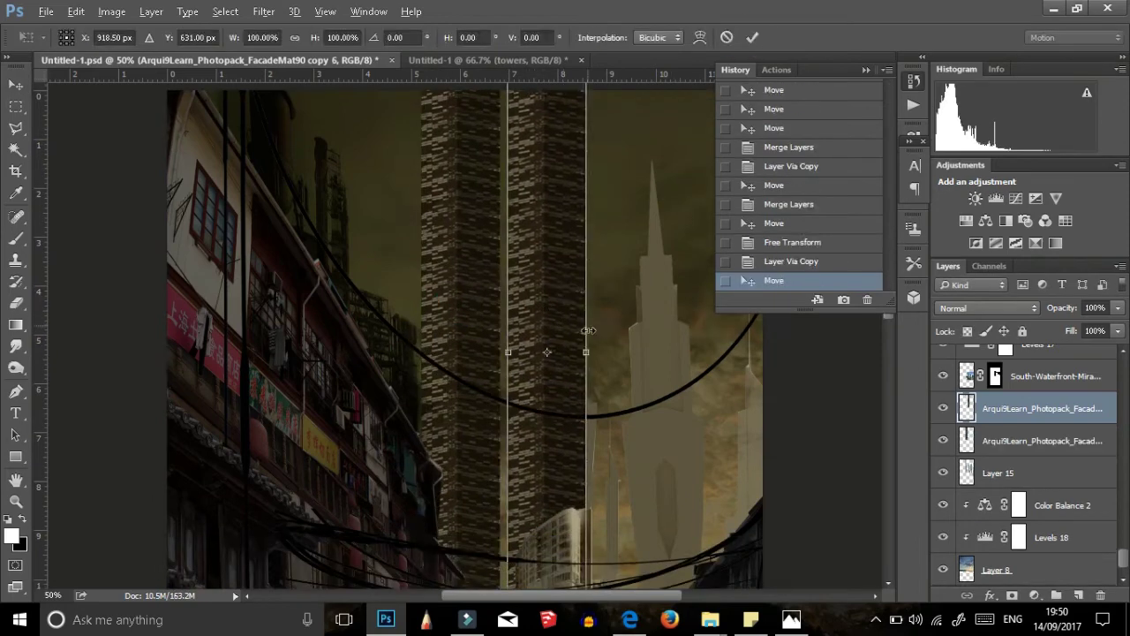
key(ctrl+t)
drag(592, 323, 541, 323)
key(ctrl+j)
drag(518, 267, 597, 285)
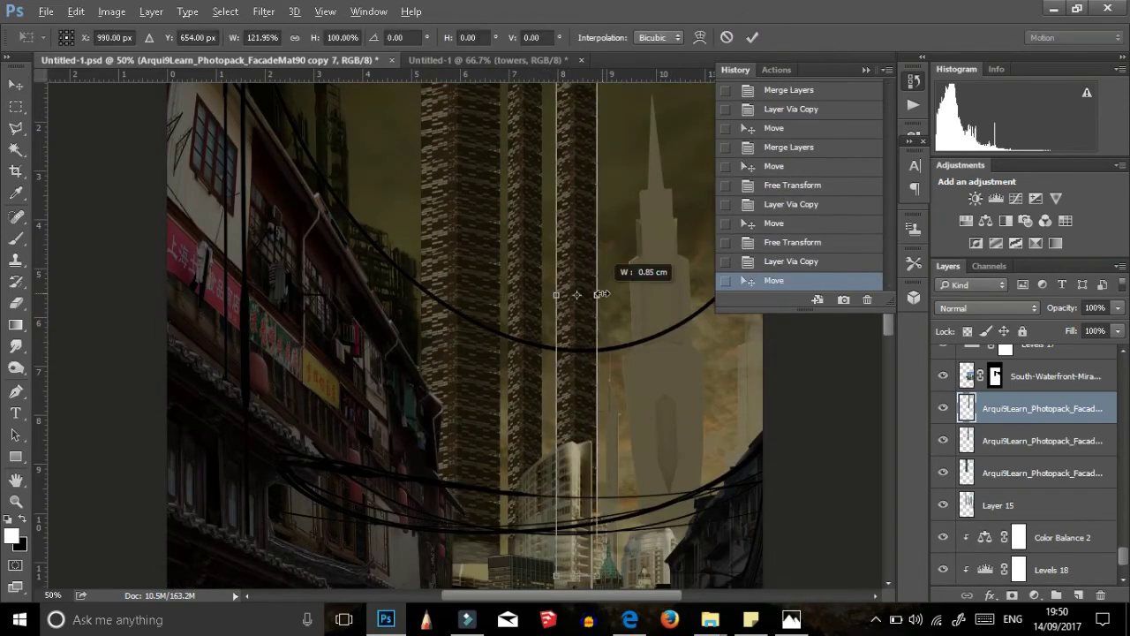
key(ctrl+j)
mouse_move(612, 242)
mouse_down()
mouse_move(615, 378)
mouse_move(706, 380)
mouse_up()
key(ctrl+t)
key(ctrl+j)
key(ctrl+j)
drag(466, 347, 638, 382)
Step: Merge the towers, mask them to the spire shapes, and fade them to 39% opacity
shift+click(1041, 569)
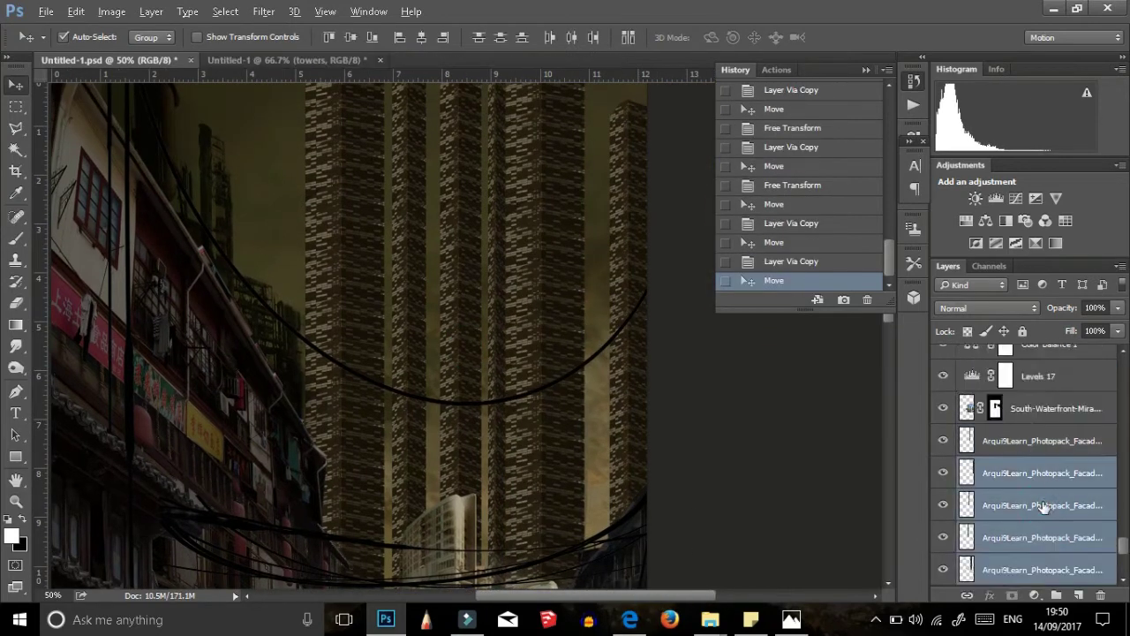
key(ctrl+e)
ctrl+click(967, 473)
click(1012, 595)
drag(1118, 307, 1066, 329)
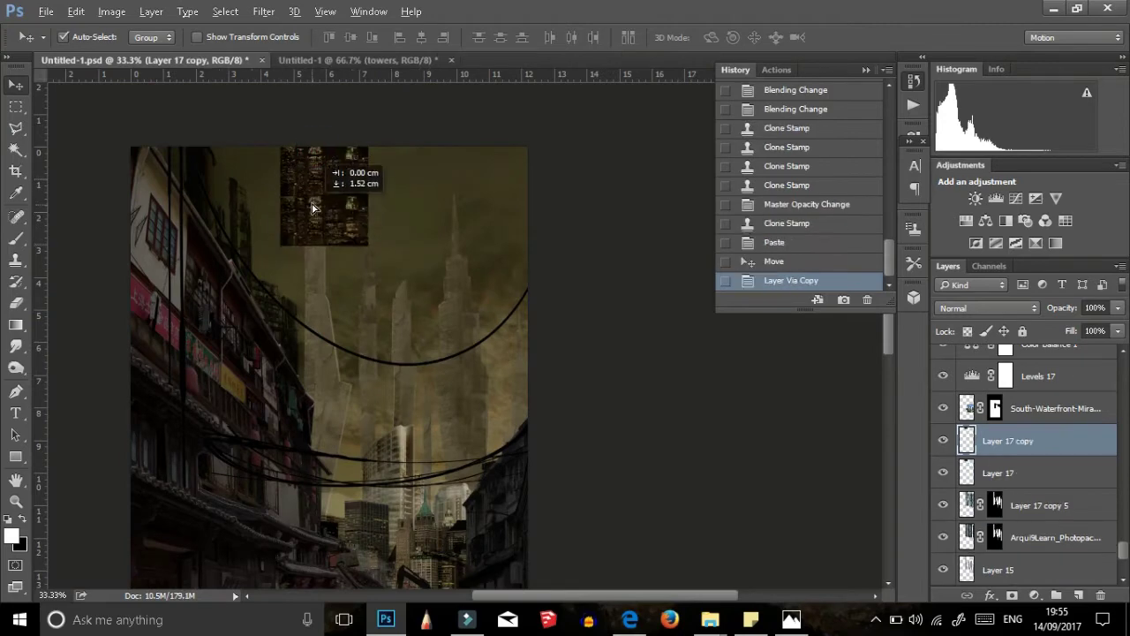
Step: Stack lit-window patches into a tower, merge them, and widen the result
drag(335, 260, 346, 409)
drag(339, 472, 338, 477)
shift+click(1072, 538)
key(ctrl+e)
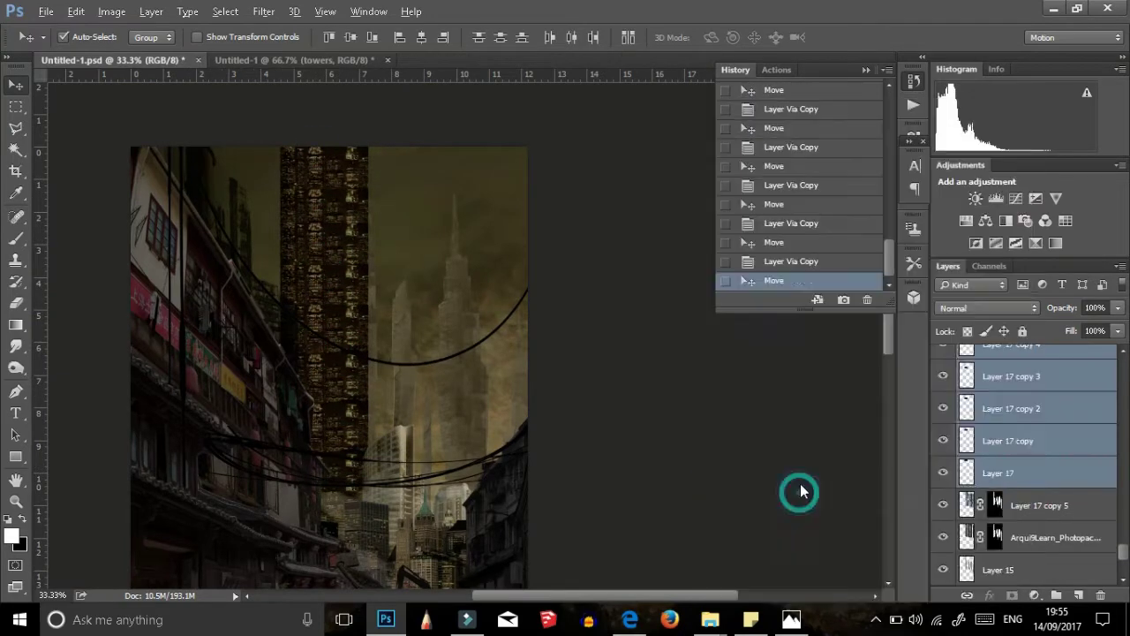
key(ctrl+t)
drag(368, 337, 384, 336)
key(Return)
Step: Copy the window tower to another spire, merge, and mask it to the spires
key(ctrl+j)
drag(495, 336, 580, 320)
key(ctrl+j)
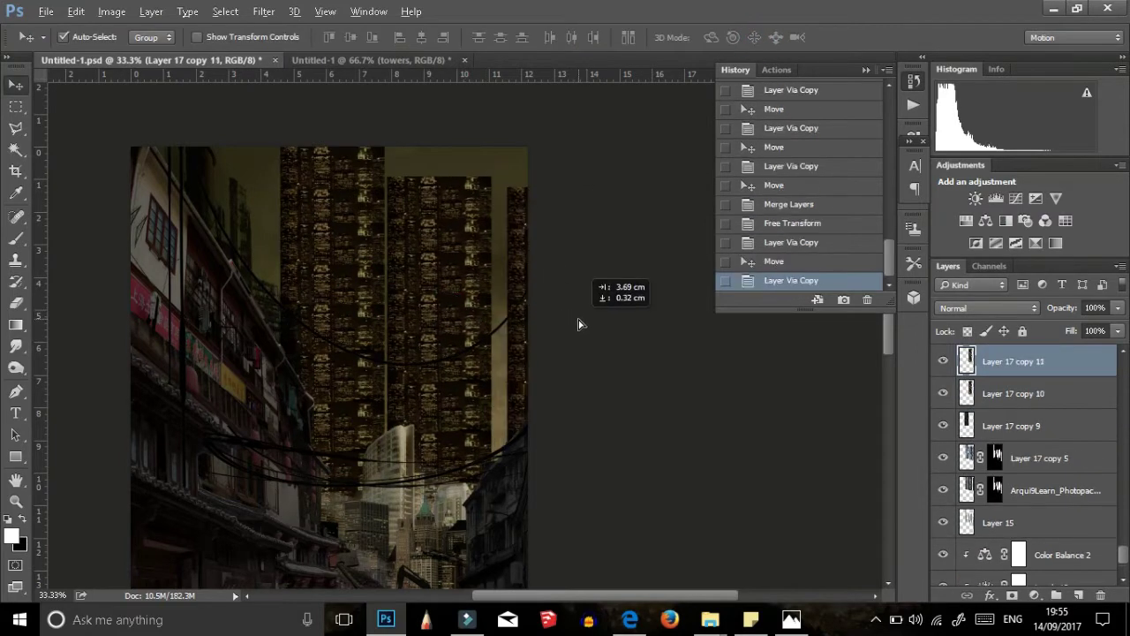
key(ctrl+e)
click(1012, 595)
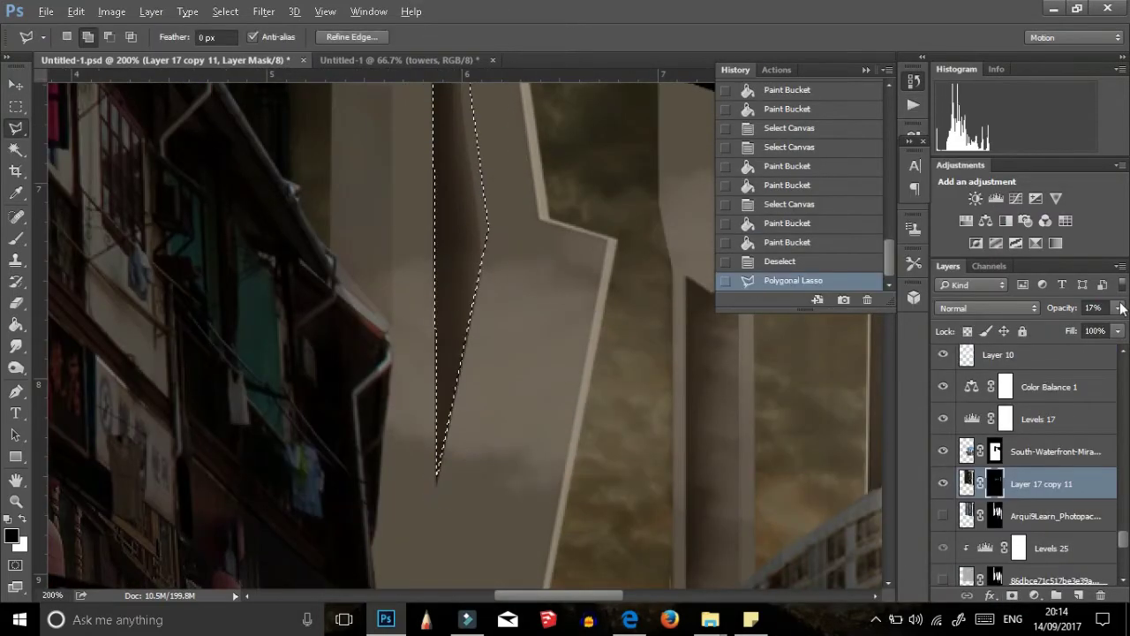
Step: Raise the window layer opacity to 100% and zoom out to 66.7%
drag(1121, 306, 1126, 309)
key(b)
key(ctrl+minus)
key(ctrl+minus)
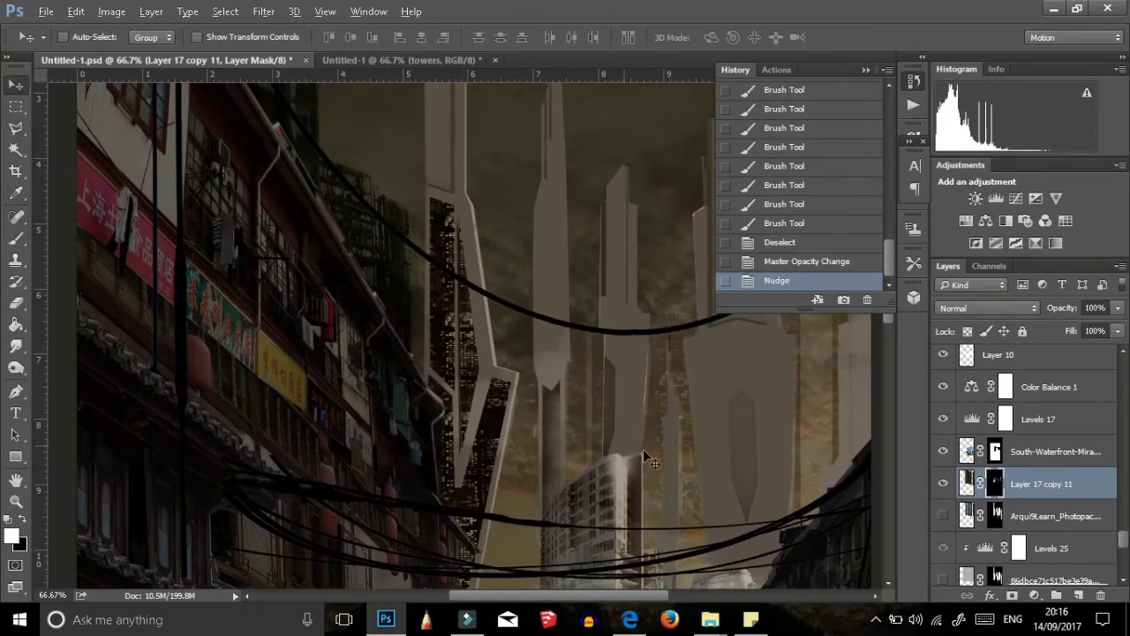
scroll(648, 461, up, 1)
key(b)
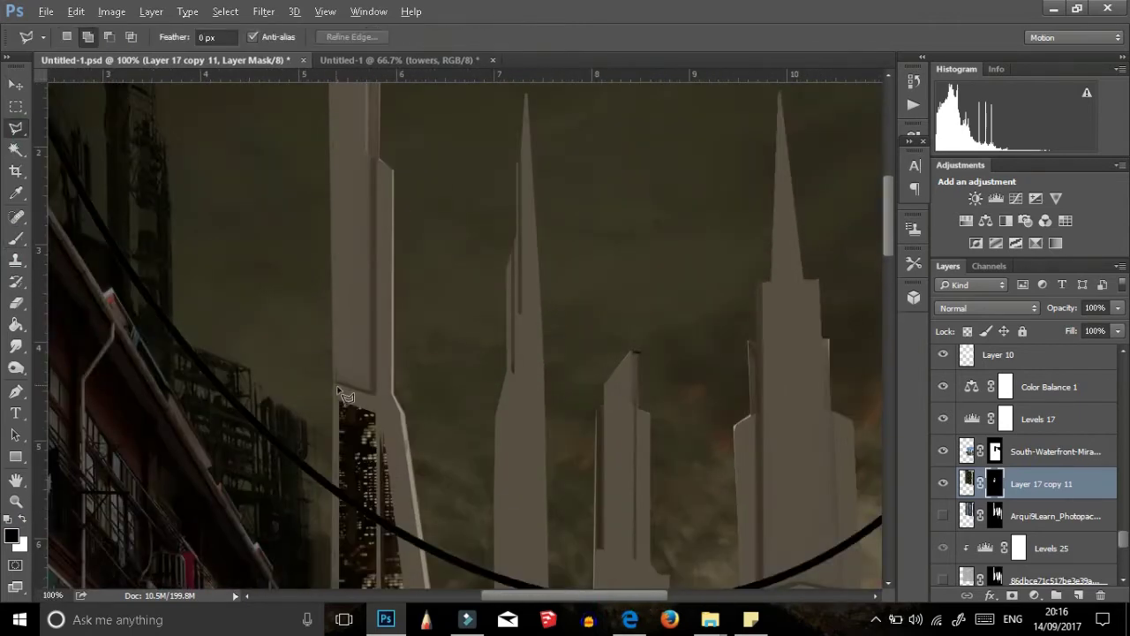
Step: Outline a narrow panel along the grey tower edge as a closed selection
click(338, 391)
scroll(338, 265, up, 5)
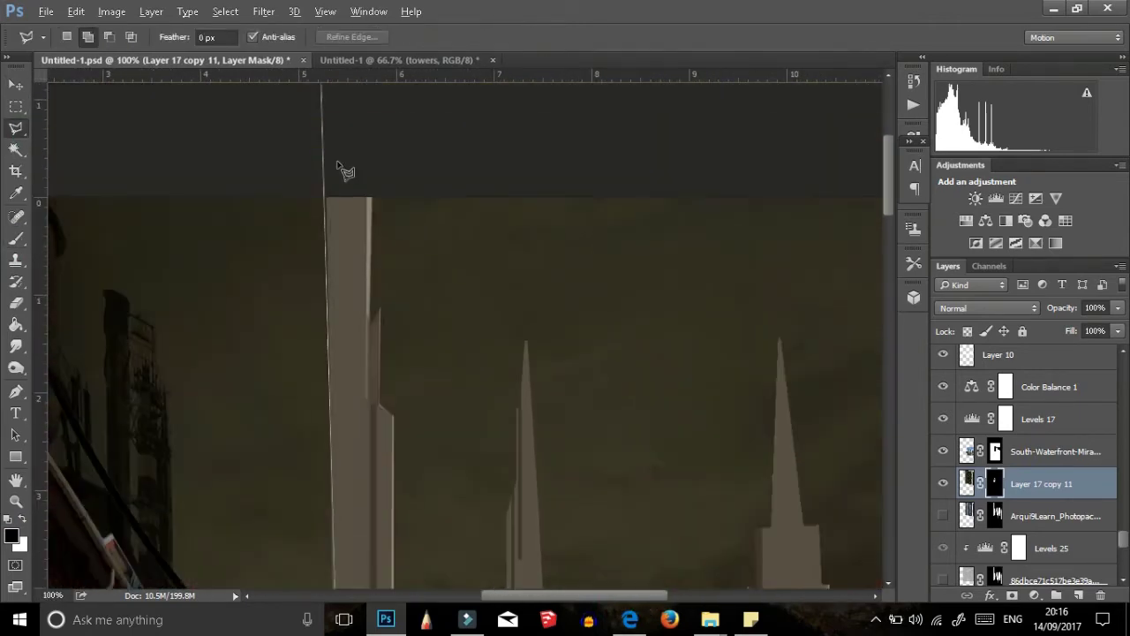
scroll(371, 404, down, 1)
scroll(373, 404, down, 3)
key(b)
mouse_move(353, 132)
mouse_down()
mouse_move(378, 354)
mouse_move(408, 456)
mouse_up()
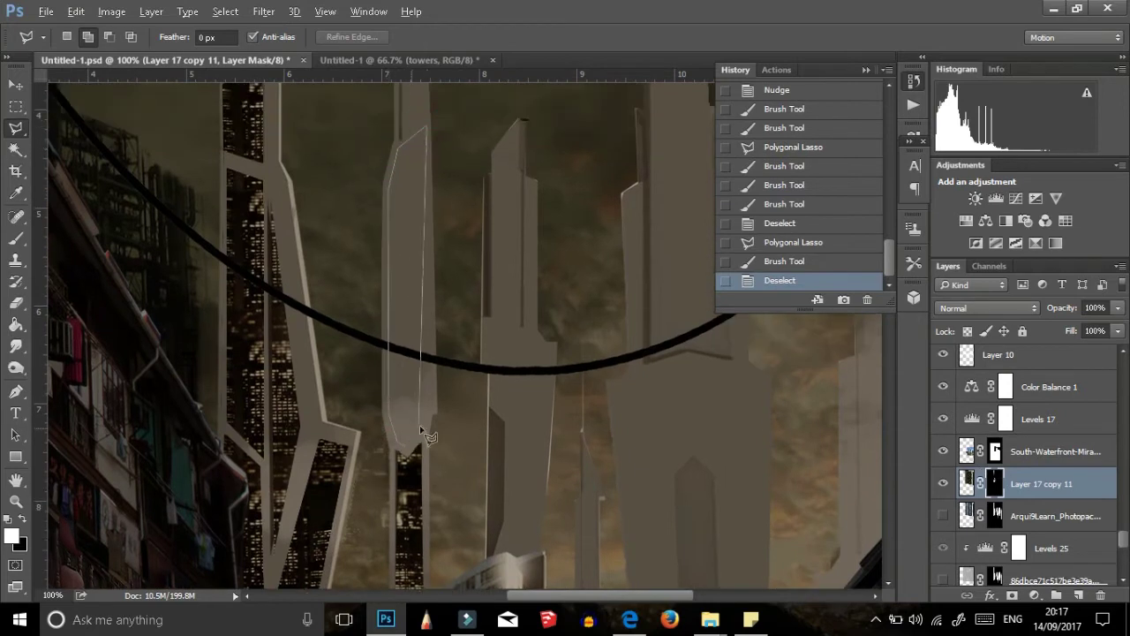
click(402, 446)
double_click(409, 362)
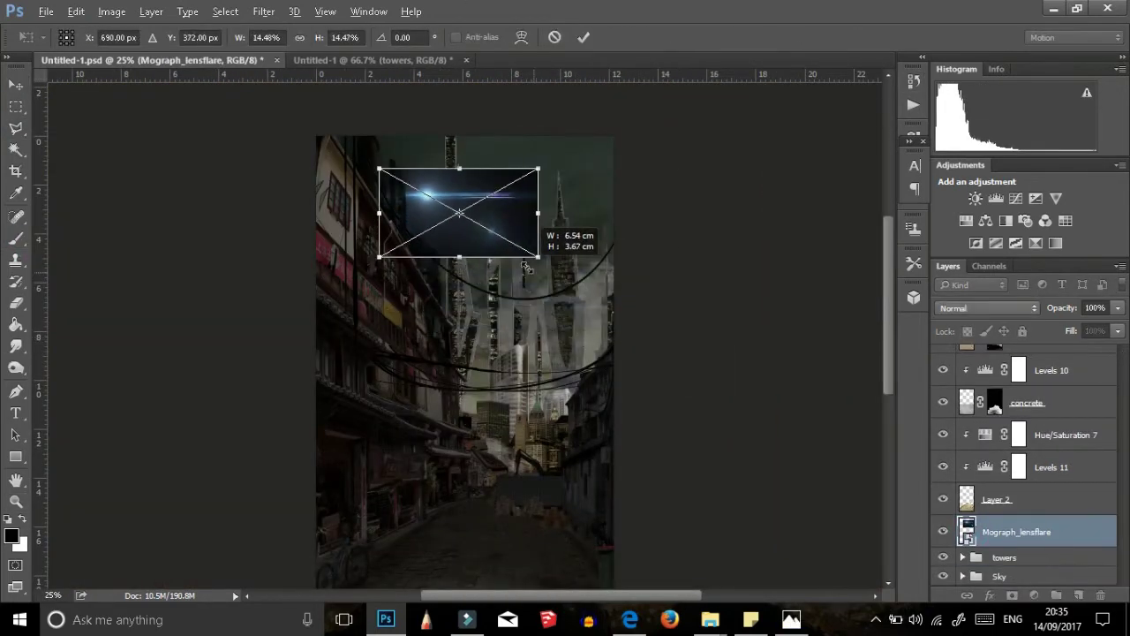
Step: Commit the lens flare's size and position, then select the duplicated lens flare layer
key(Return)
drag(1117, 307, 1086, 334)
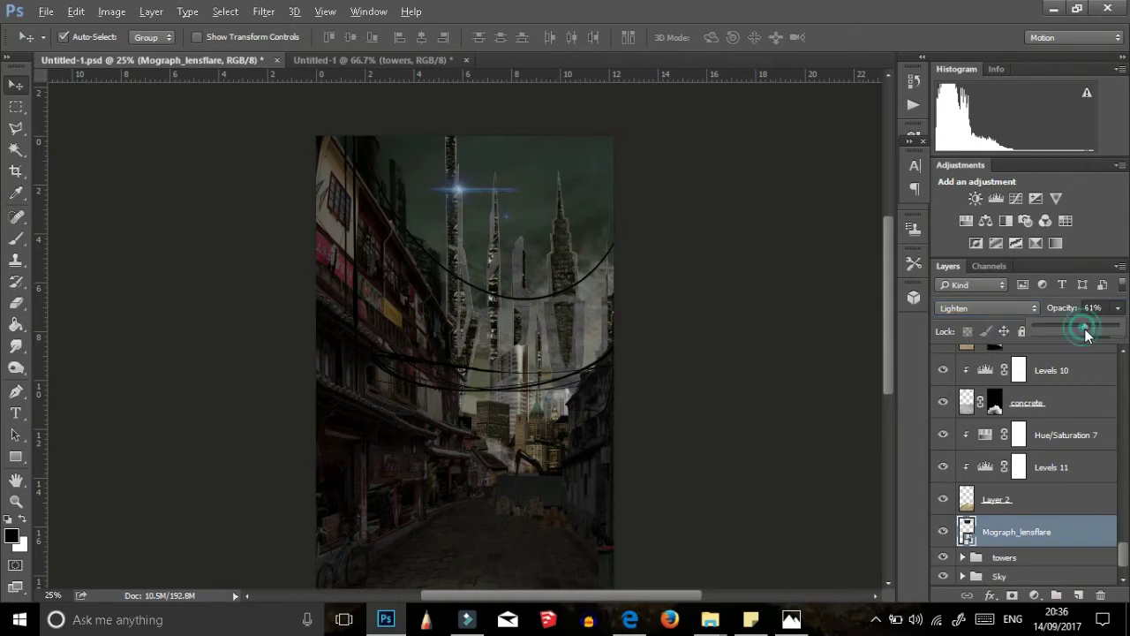
key(ctrl+z)
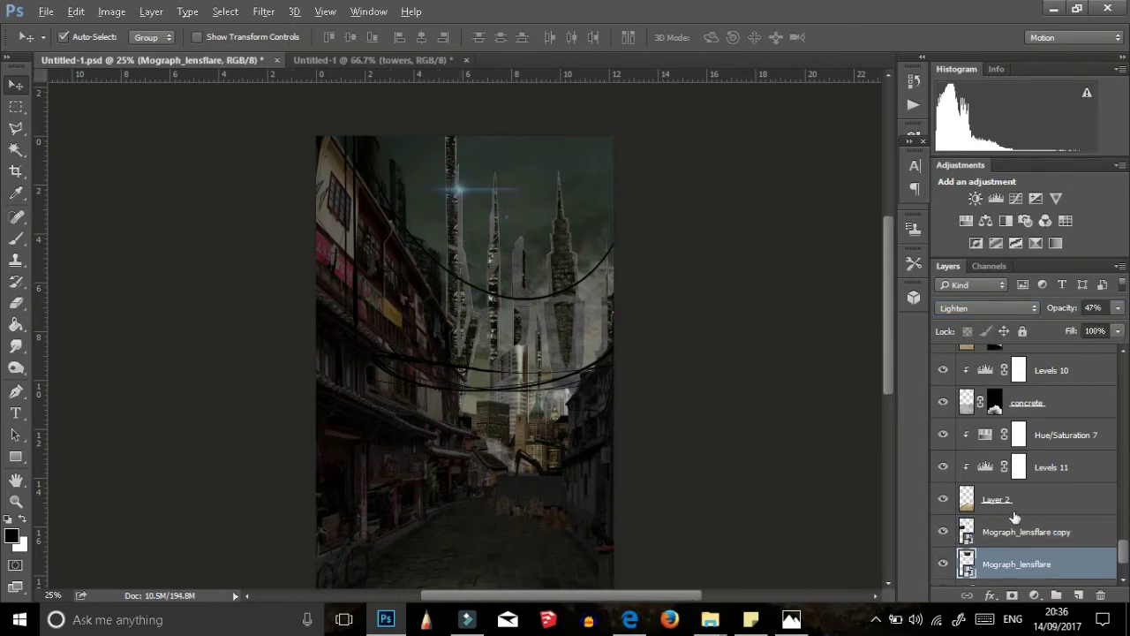
click(1017, 530)
scroll(1023, 556, down, 2)
click(913, 79)
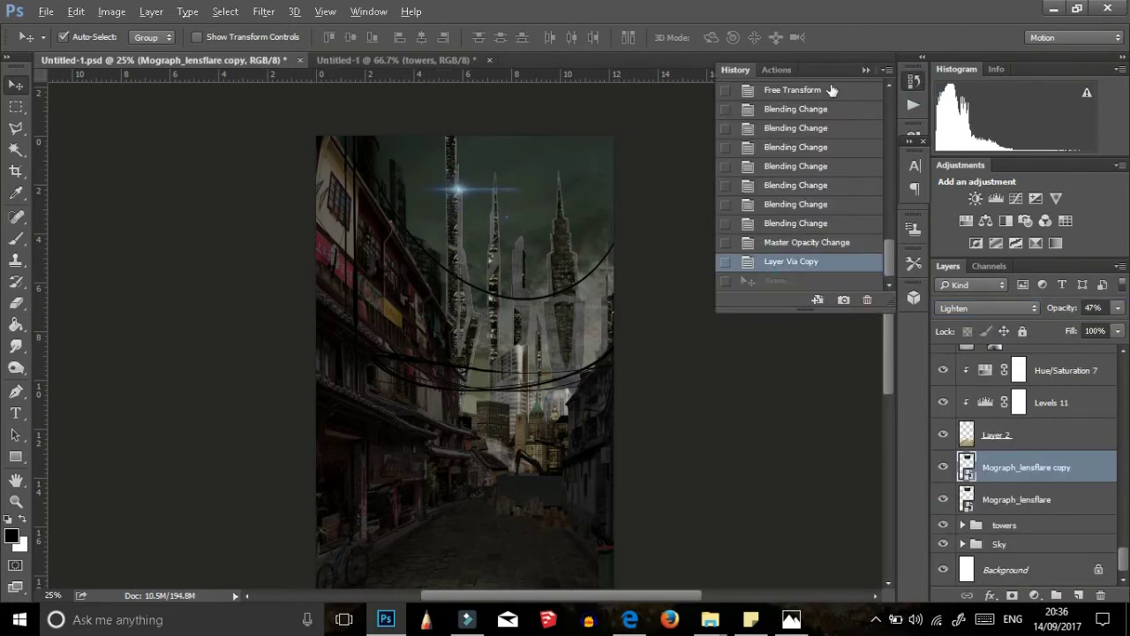
Step: Bring Mograph_lensflare copy to the top of the stack and move it onto the left building
drag(357, 295, 357, 327)
key(ctrl+shift+])
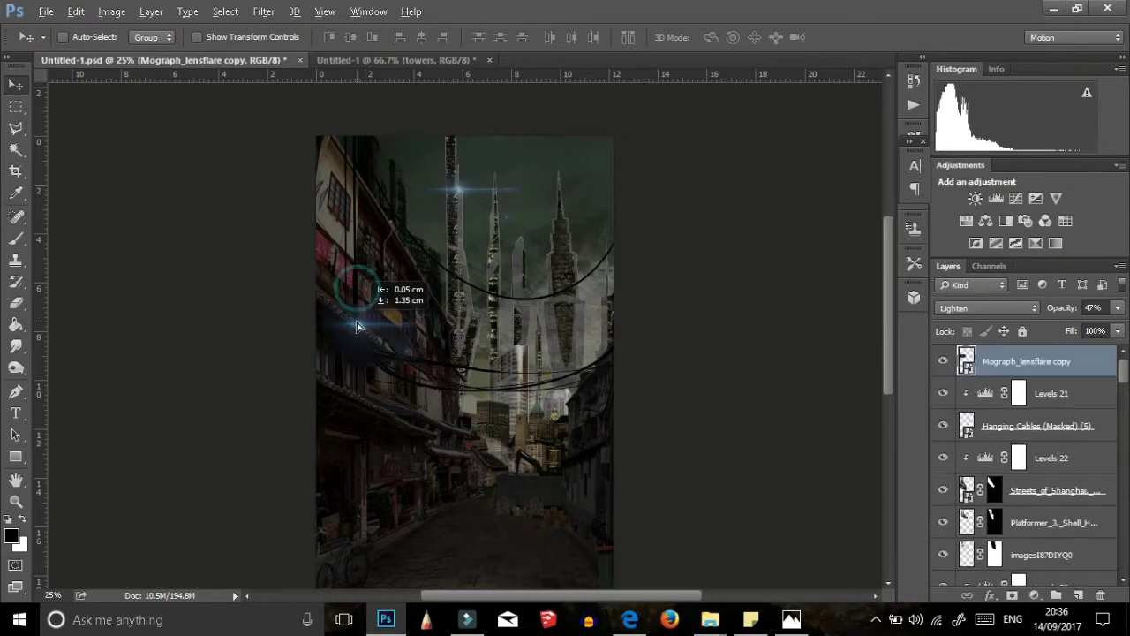
click(13, 306)
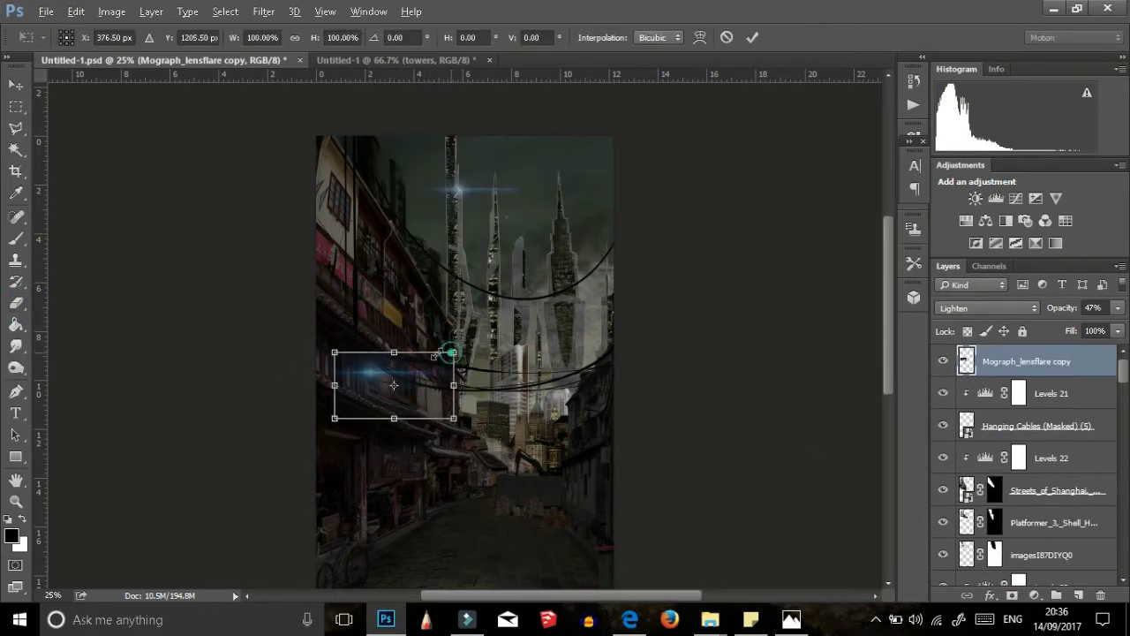
drag(439, 410, 336, 394)
Step: Tint the flare copy warm orange with a clipped Hue/Saturation adjustment
click(1034, 595)
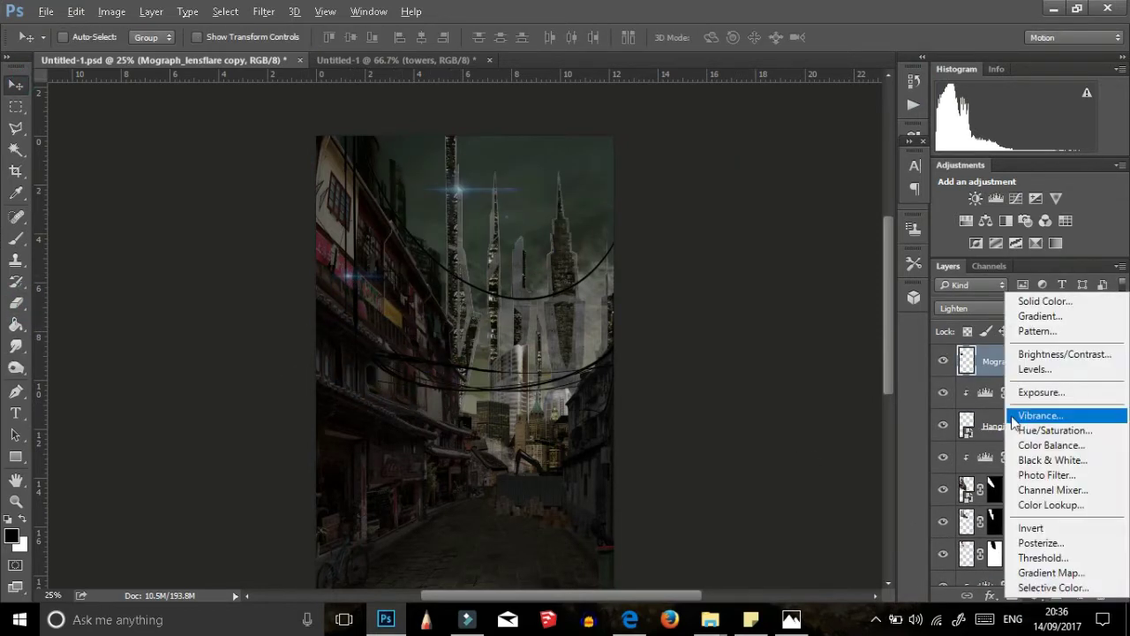
click(1021, 434)
drag(799, 235, 732, 235)
click(1015, 379)
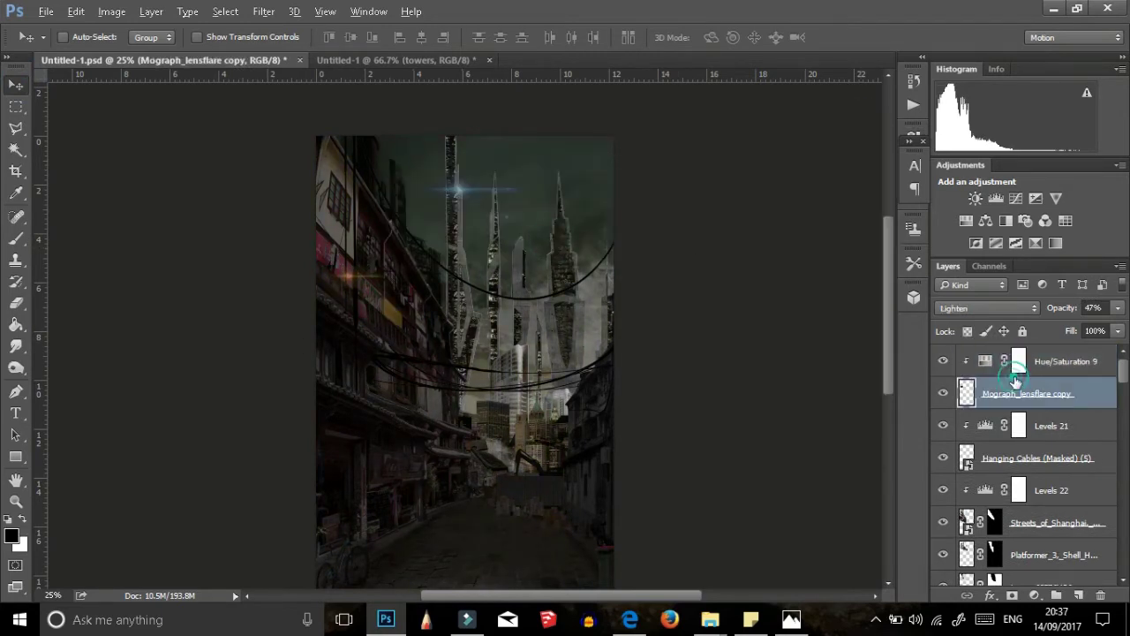
key(v)
scroll(530, 397, down, 1)
scroll(1015, 476, down, 10)
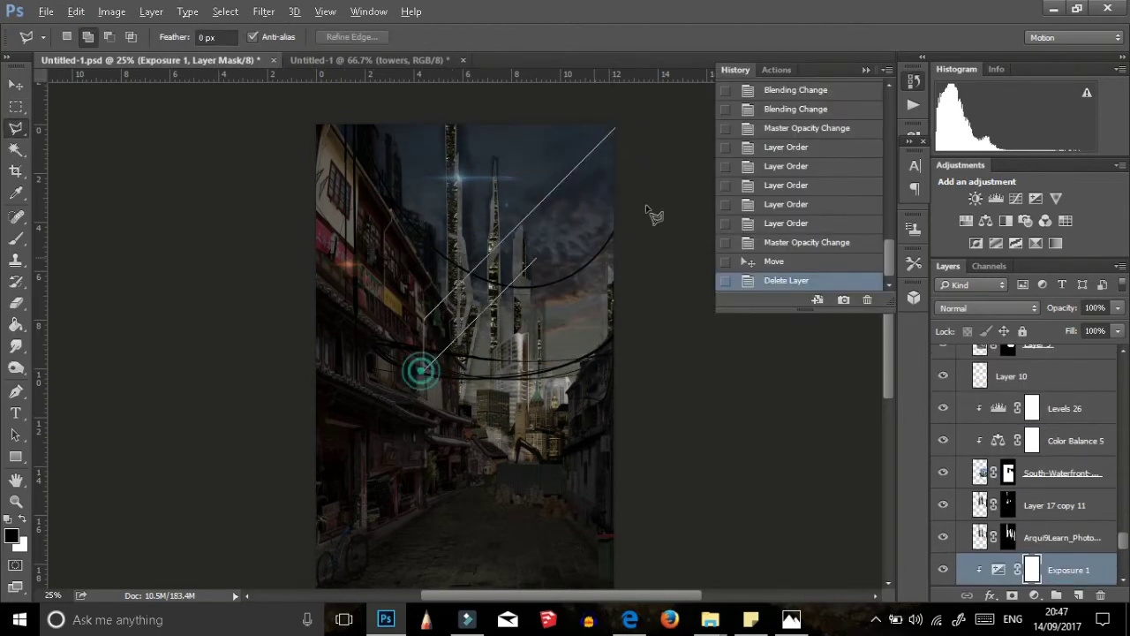
Step: Select three diagonal ray strips with the Polygonal Lasso
click(640, 163)
double_click(440, 379)
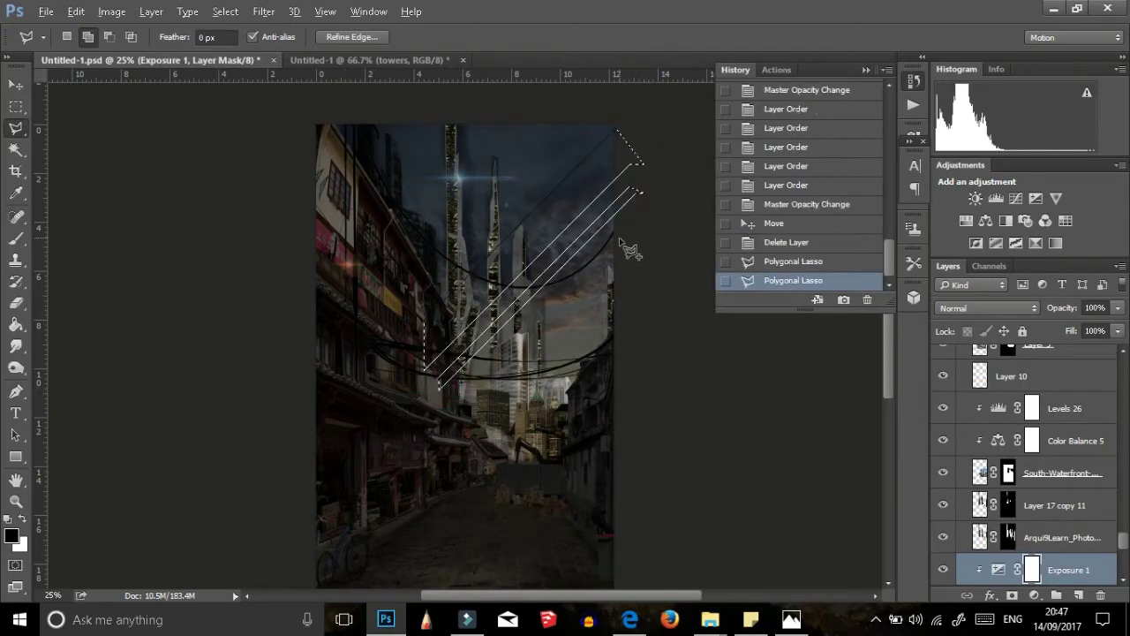
double_click(652, 270)
click(631, 357)
double_click(591, 380)
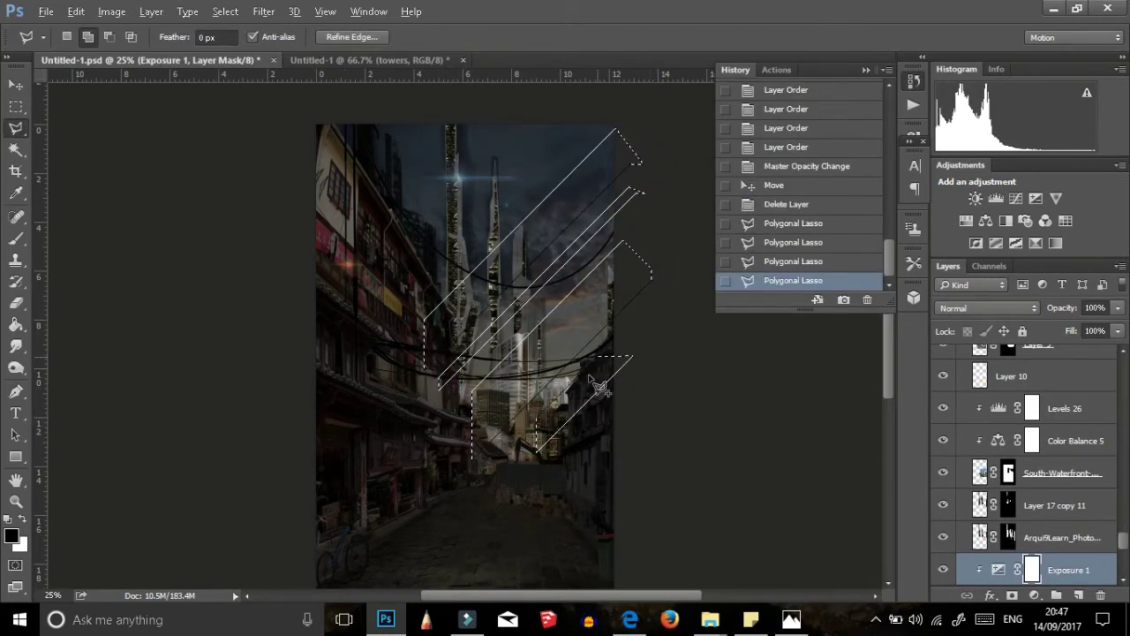
Step: Fill the strips with a pale yellow Solid Color layer placed higher in the stack
click(1035, 594)
click(1059, 300)
click(718, 303)
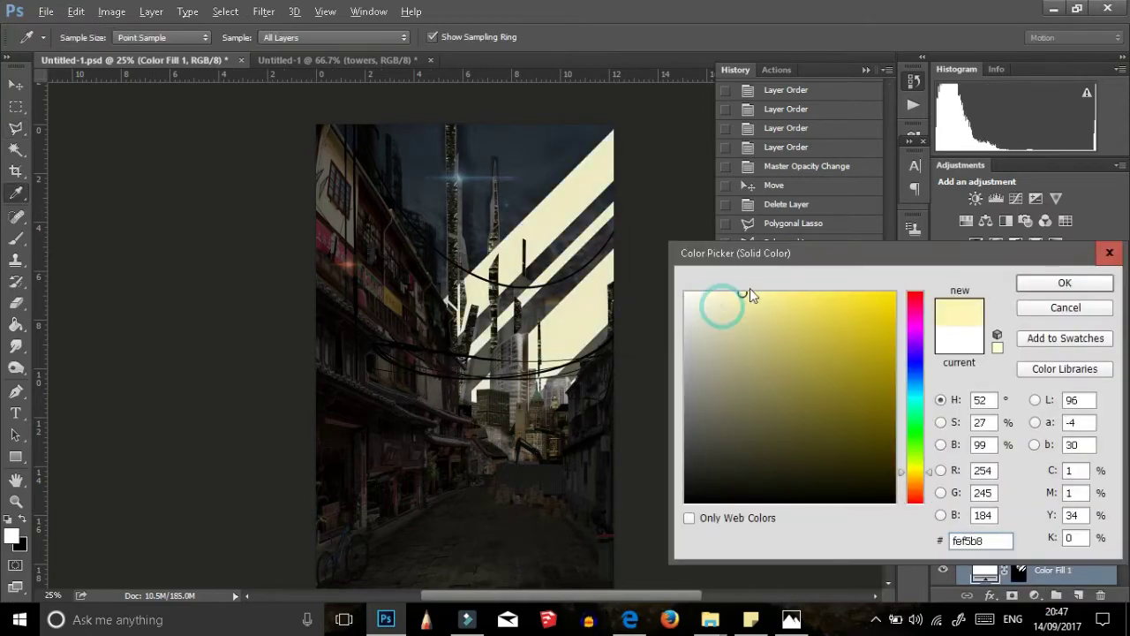
click(1051, 280)
drag(1066, 446, 1062, 363)
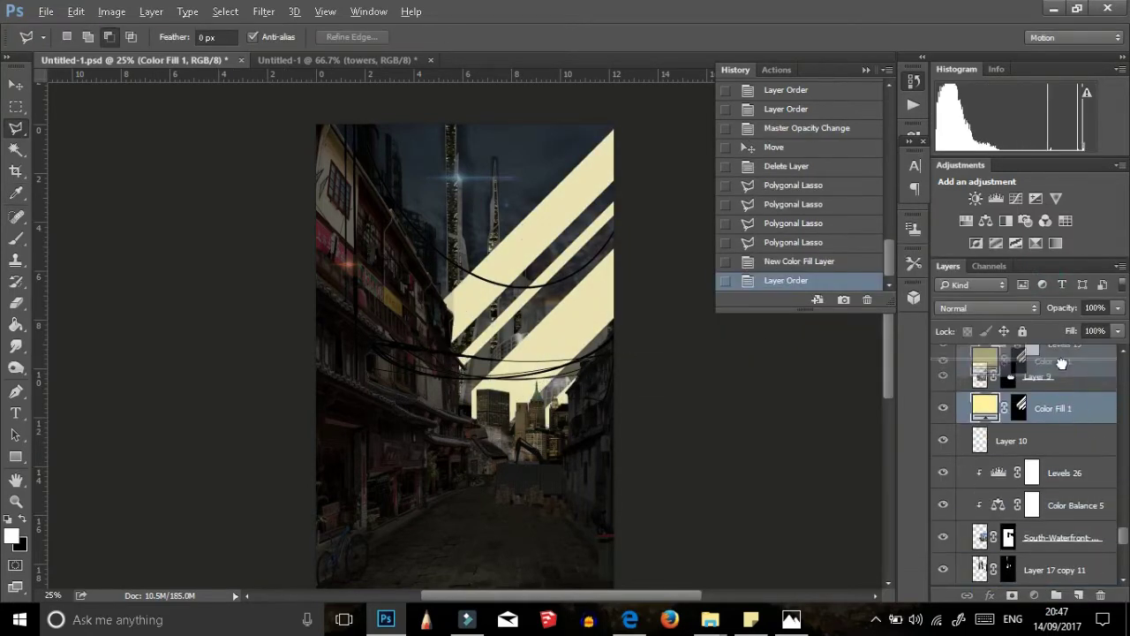
Step: Duplicate the ray layer, hide the copy, and set the original to 25% opacity
key(ctrl+j)
click(1059, 440)
click(1117, 308)
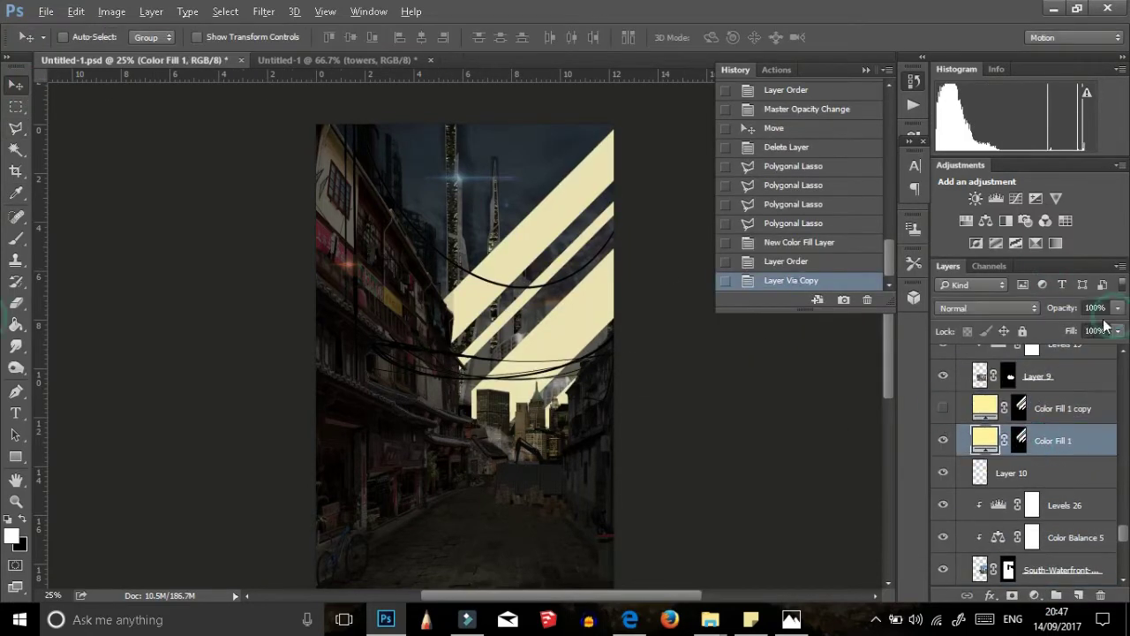
drag(1117, 331, 1064, 330)
Step: Soften the rays with Gaussian Blur and stretch them out with Free Transform
click(263, 11)
click(203, 241)
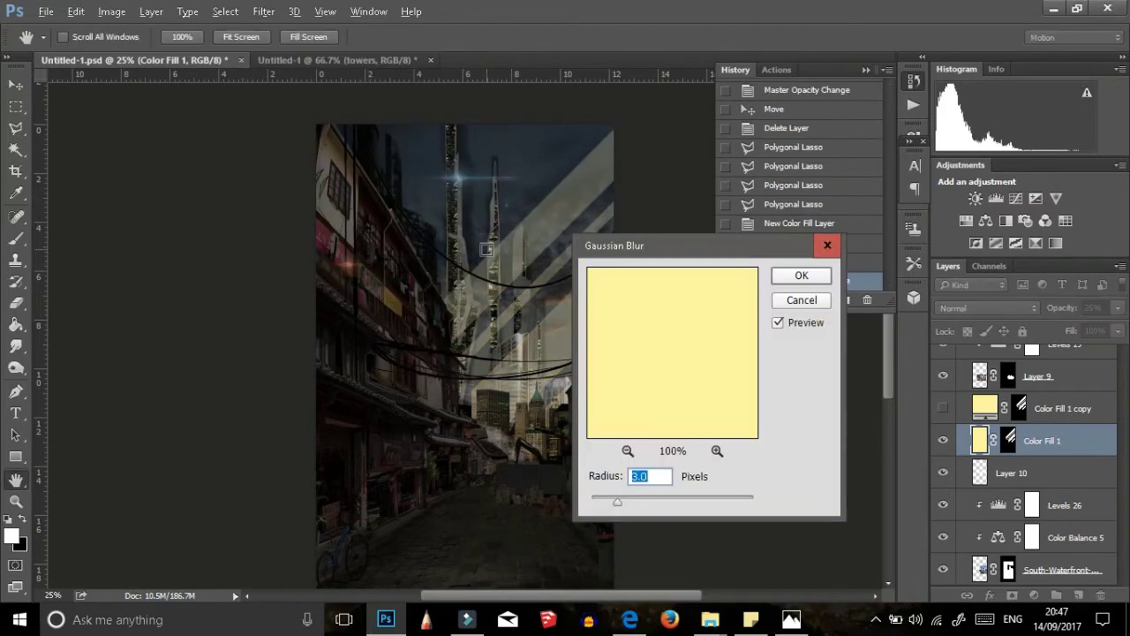
drag(659, 507, 668, 502)
key(Return)
key(ctrl+t)
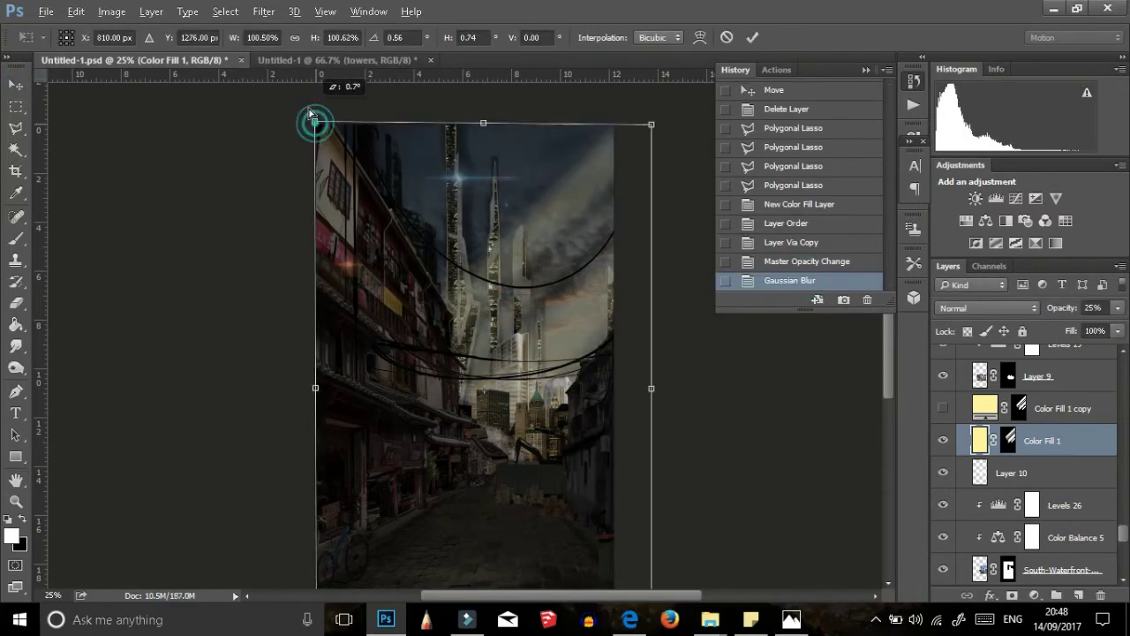
drag(313, 118, 676, 174)
key(Return)
Step: Set up the Brush tool with a pale yellow paint colour
key(b)
right_click(705, 249)
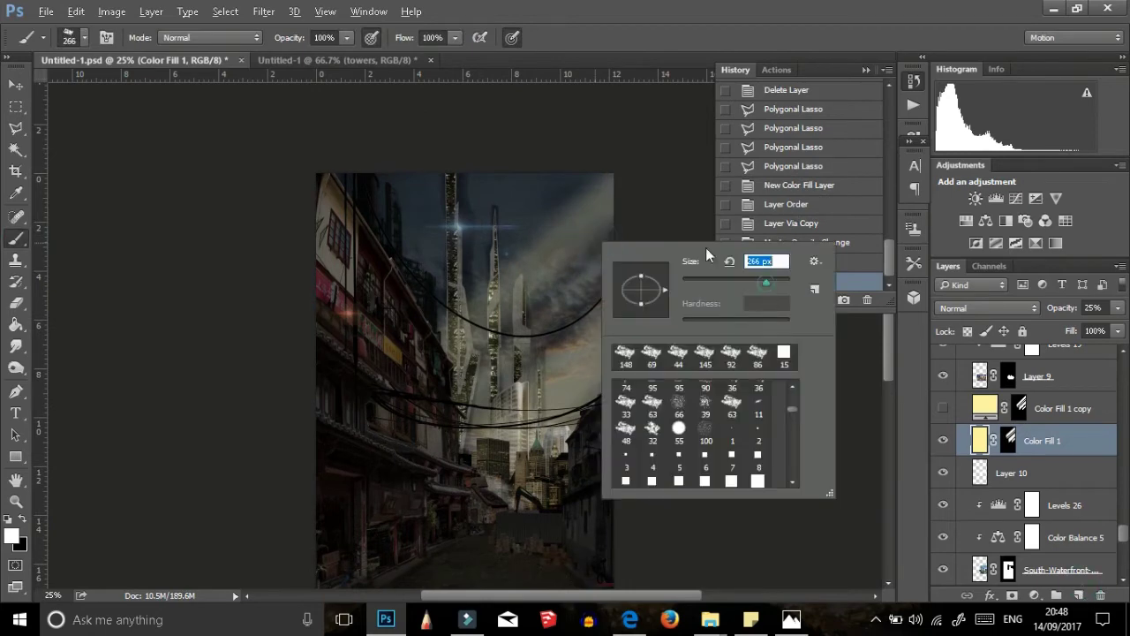
text(1512)
key(Return)
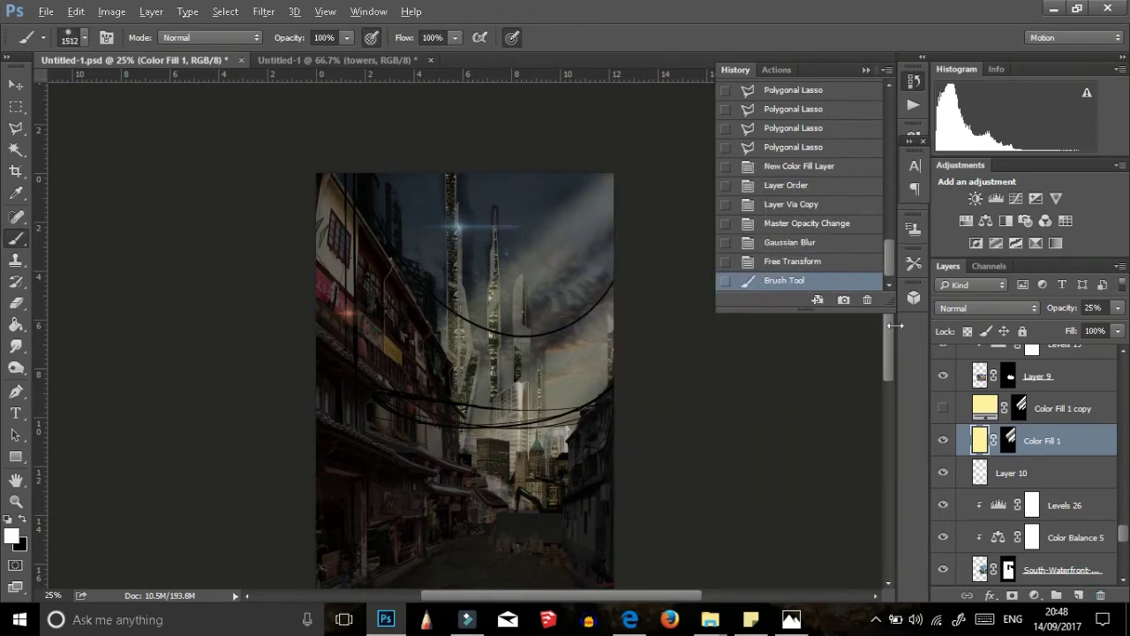
click(11, 535)
click(712, 298)
click(1067, 284)
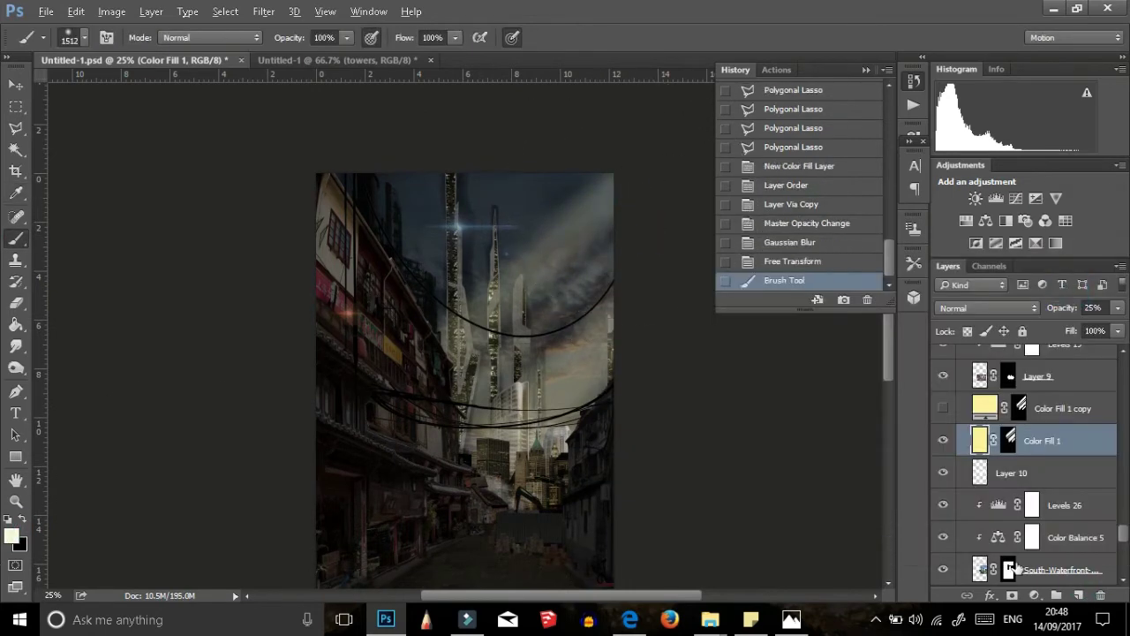
Step: Paint pale yellow haze over the sky on a new empty layer
click(1015, 472)
click(1080, 594)
drag(1015, 473, 1015, 437)
drag(614, 215, 592, 226)
key(ctrl+z)
click(11, 535)
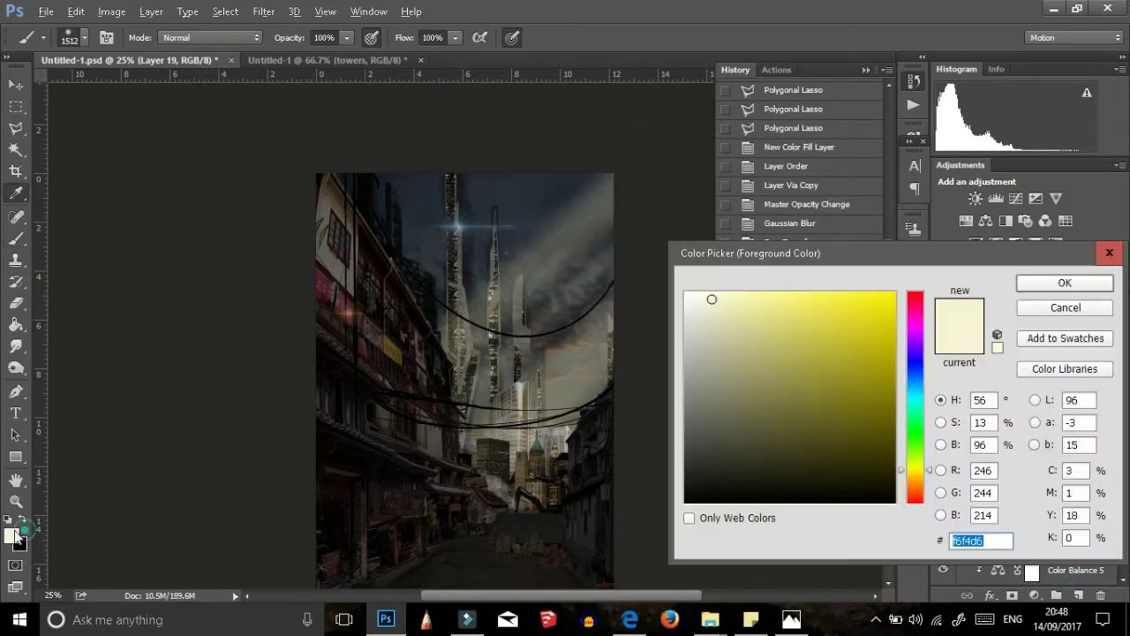
click(1051, 283)
Step: Enlarge the haze toward the top-right, change its blend mode, set 61% opacity, and delete Layer 18
key(ctrl+t)
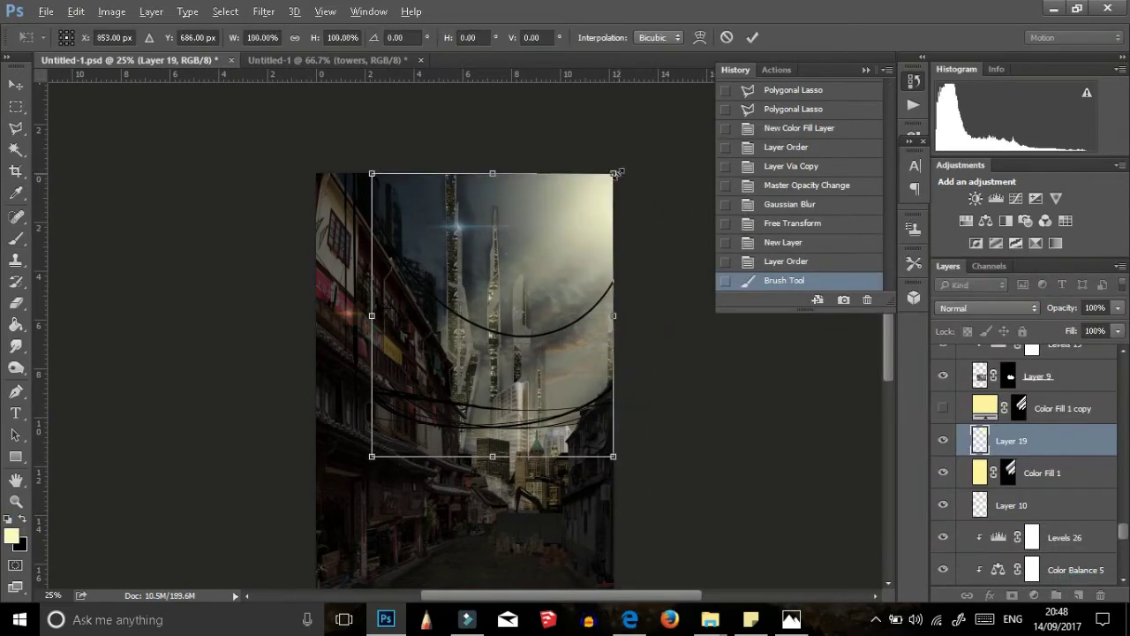
drag(647, 177, 658, 150)
click(752, 38)
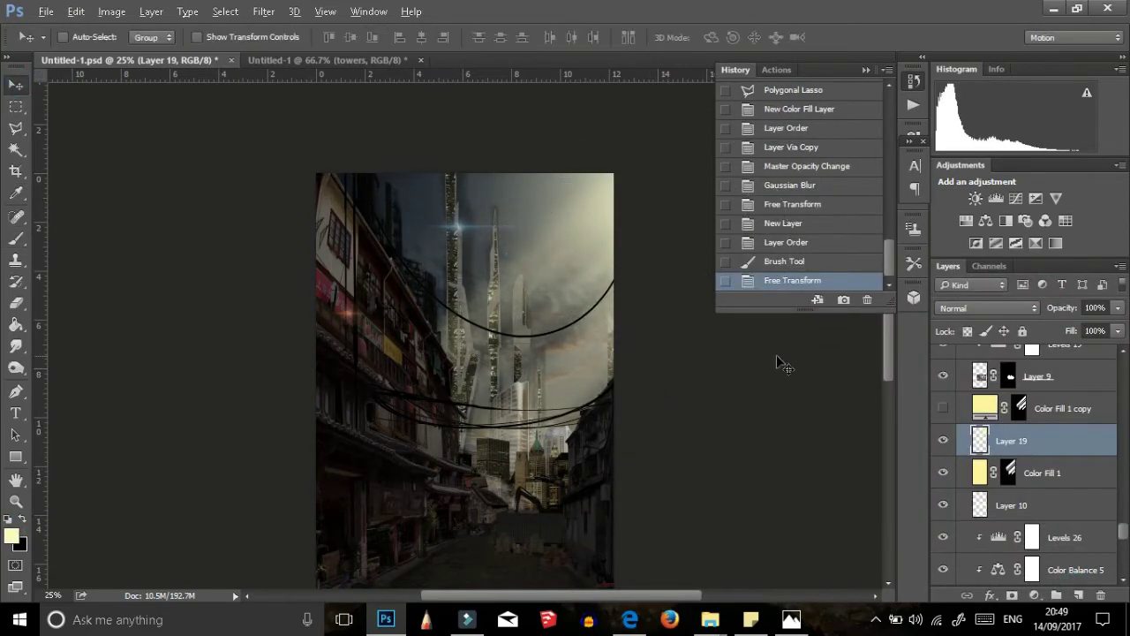
click(987, 307)
click(1009, 466)
click(1117, 307)
drag(1118, 326, 1086, 328)
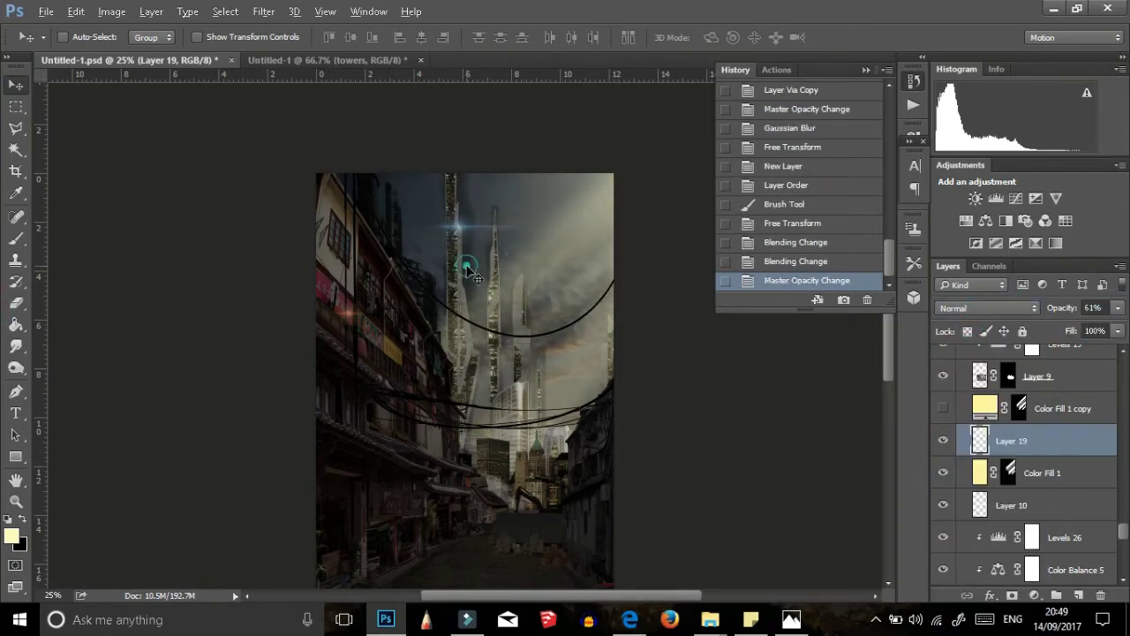
scroll(951, 537, down, 3)
key(Delete)
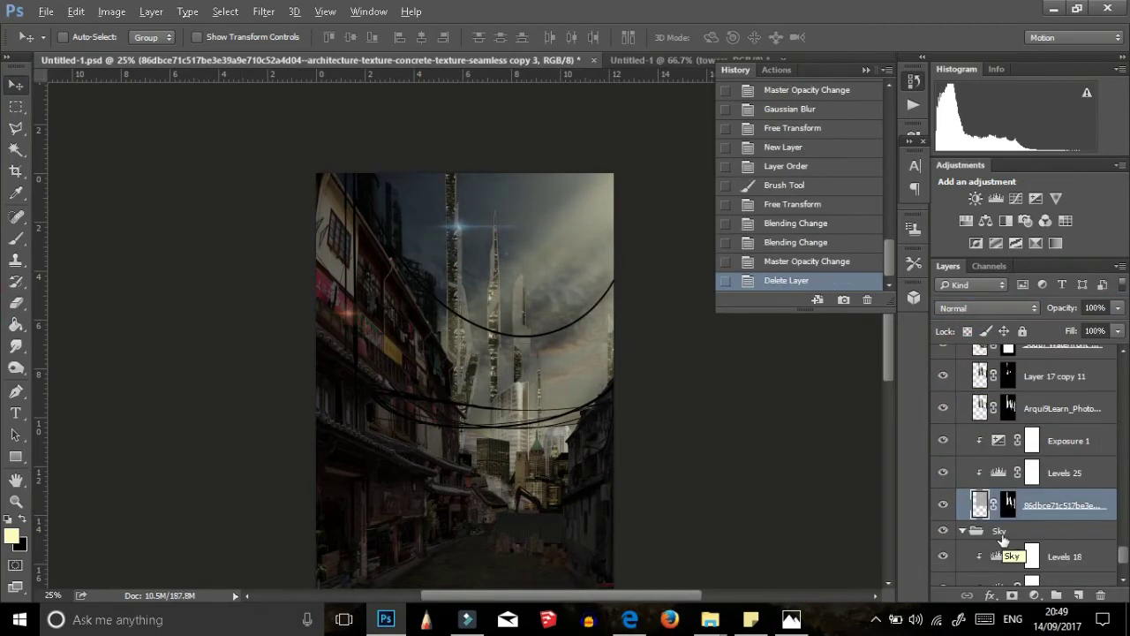
Step: Give the concrete texture layer a Drop Shadow with Distance 17 and Spread 33
scroll(999, 503, up, 1)
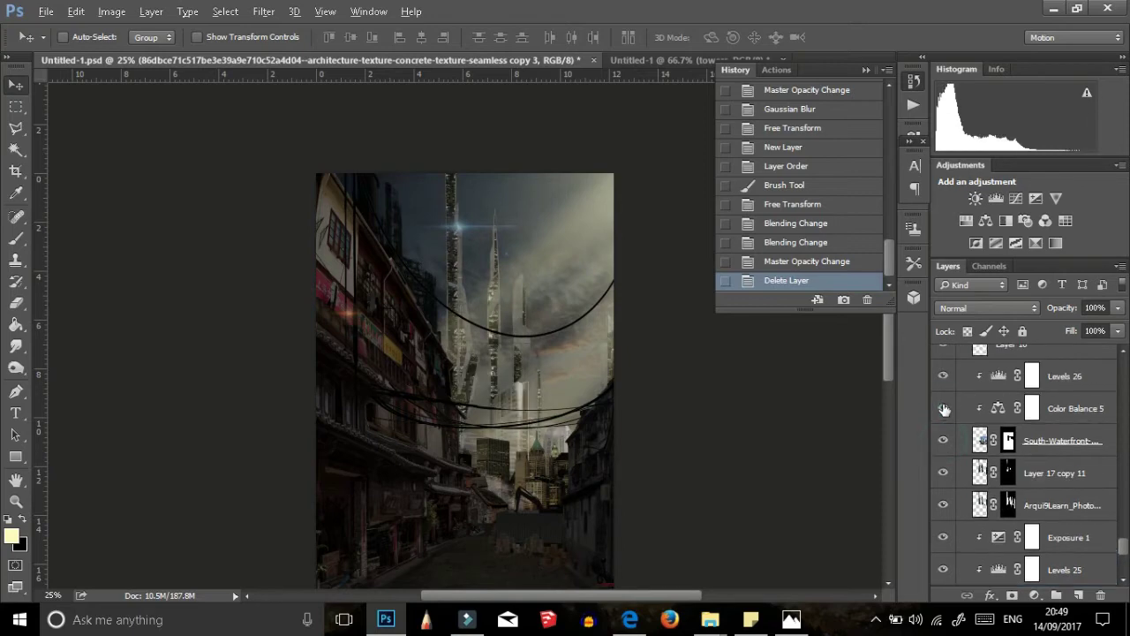
scroll(943, 477, up, 2)
scroll(943, 494, down, 2)
click(942, 536)
click(1024, 594)
click(989, 595)
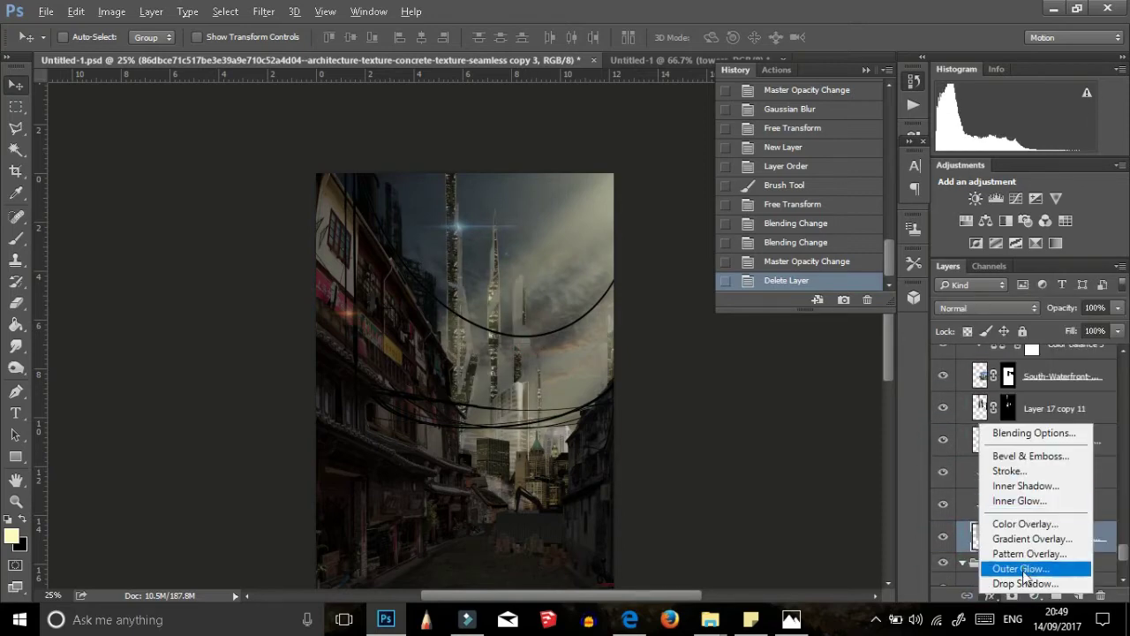
click(989, 568)
drag(594, 68, 88, 102)
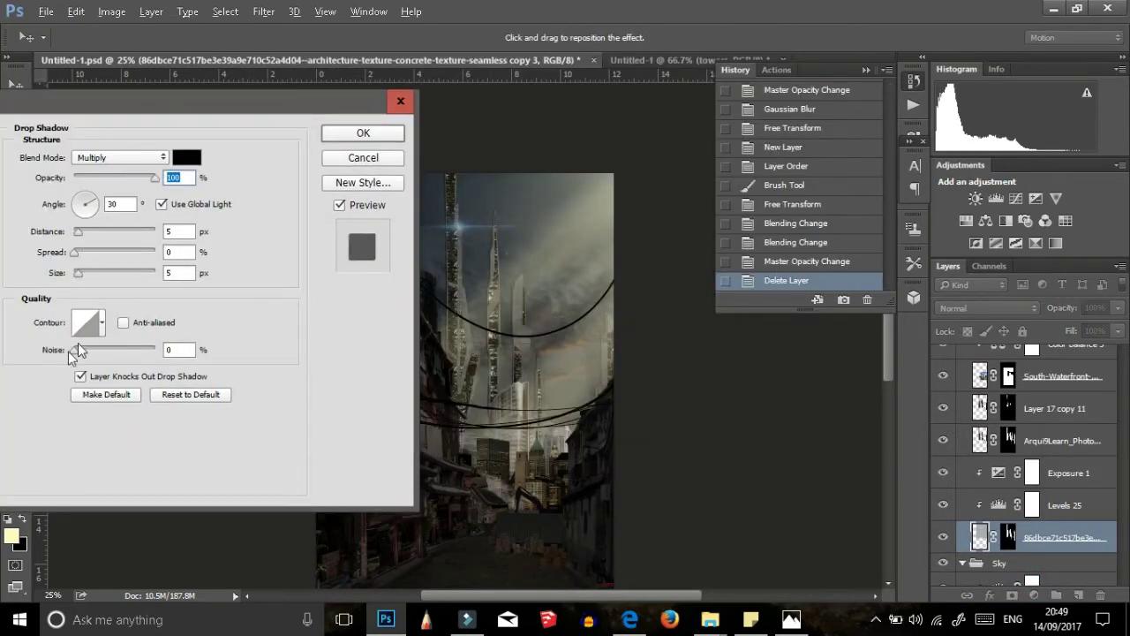
mouse_move(78, 231)
mouse_down()
mouse_move(92, 232)
mouse_move(103, 256)
mouse_move(82, 276)
mouse_move(94, 277)
mouse_move(74, 253)
mouse_up()
click(363, 132)
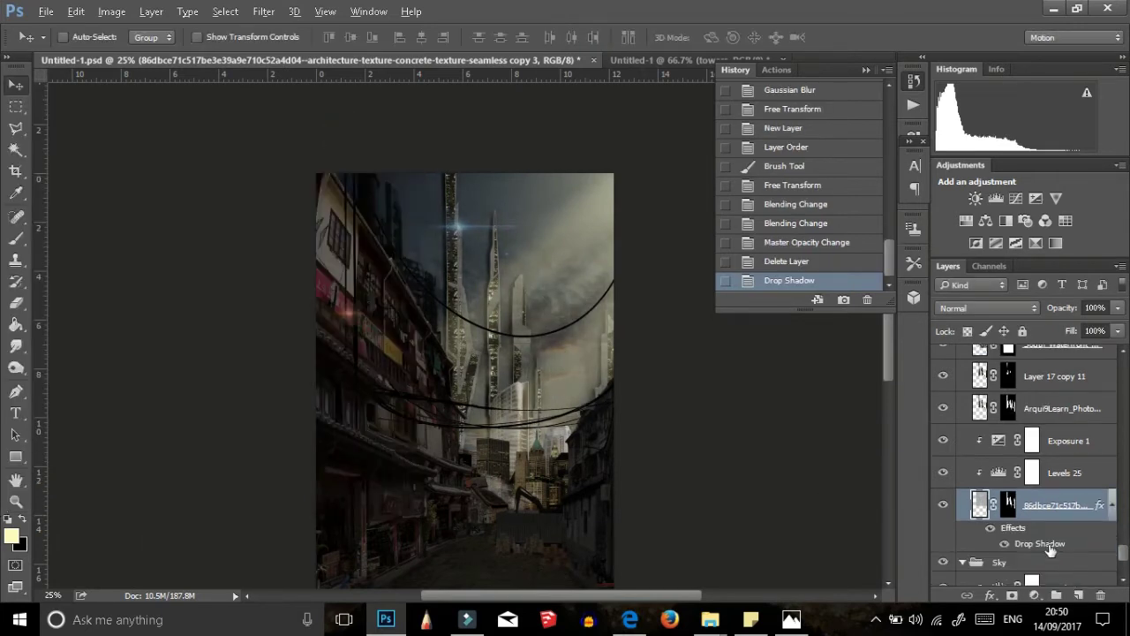
Step: Split the drop shadow into its own layer with Layer Style > Create Layer
click(151, 11)
click(57, 371)
click(1116, 307)
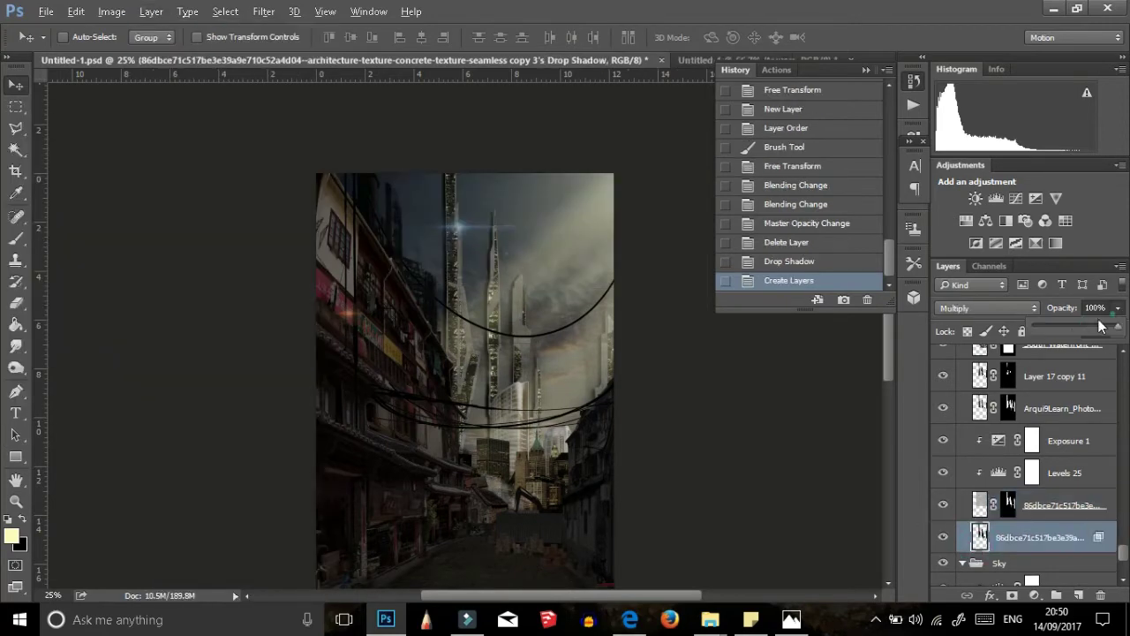
key(ctrl+plus)
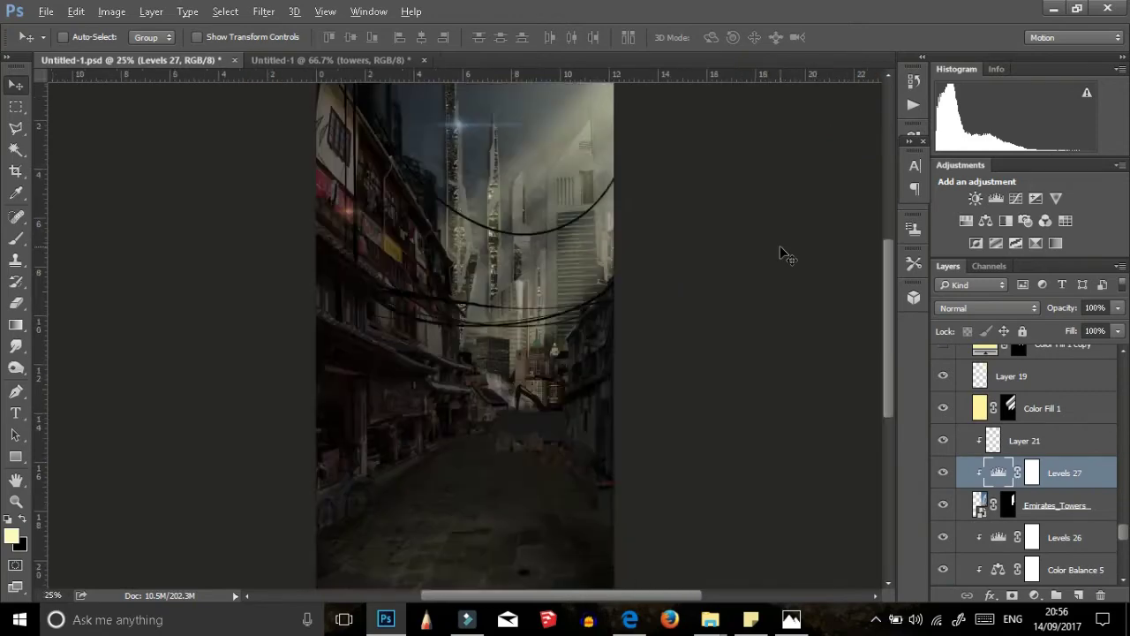
Step: Merge Layer 17 copy 11, Arqui9Learn and the concrete texture layer into one
key(ctrl+plus)
scroll(1101, 460, up, 3)
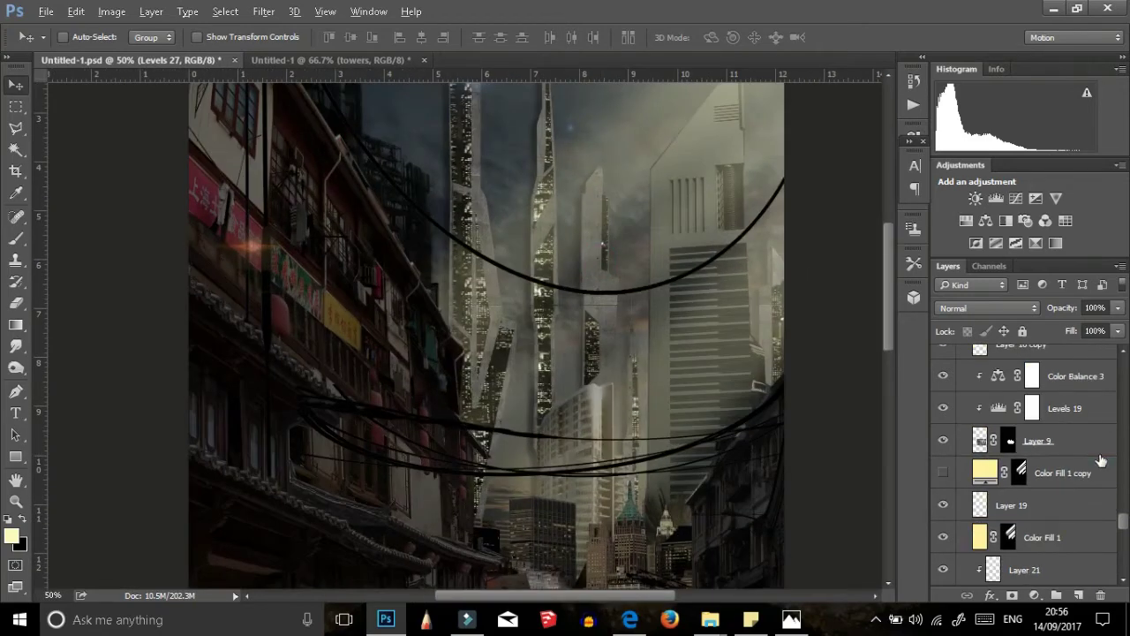
scroll(1100, 460, down, 3)
click(1055, 376)
shift+click(1060, 408)
click(941, 510)
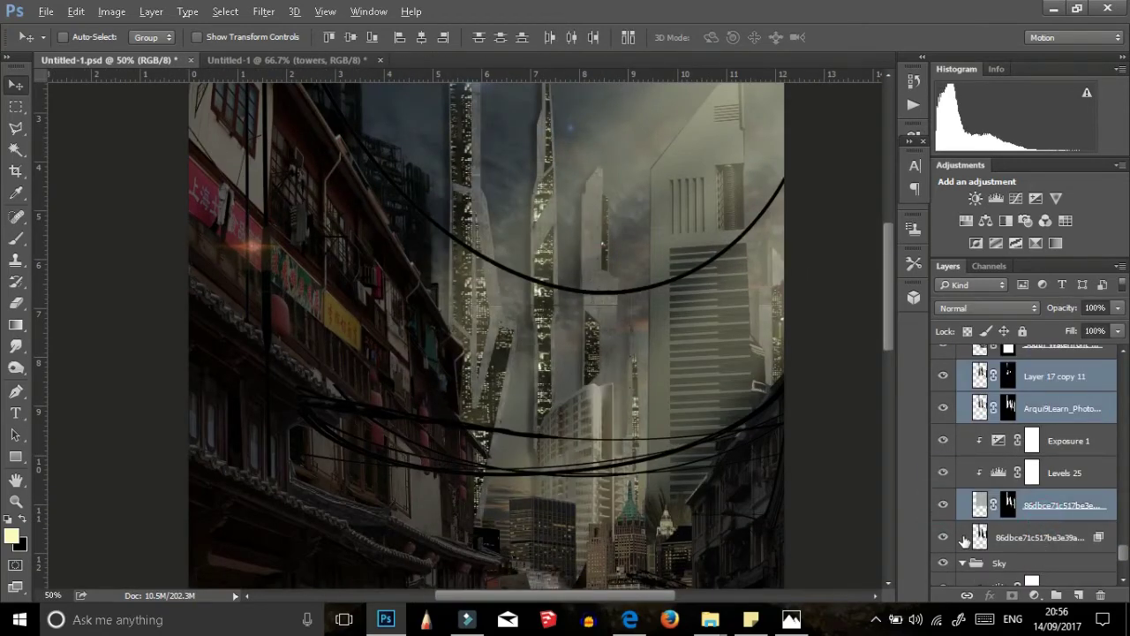
ctrl+click(1029, 540)
right_click(1038, 540)
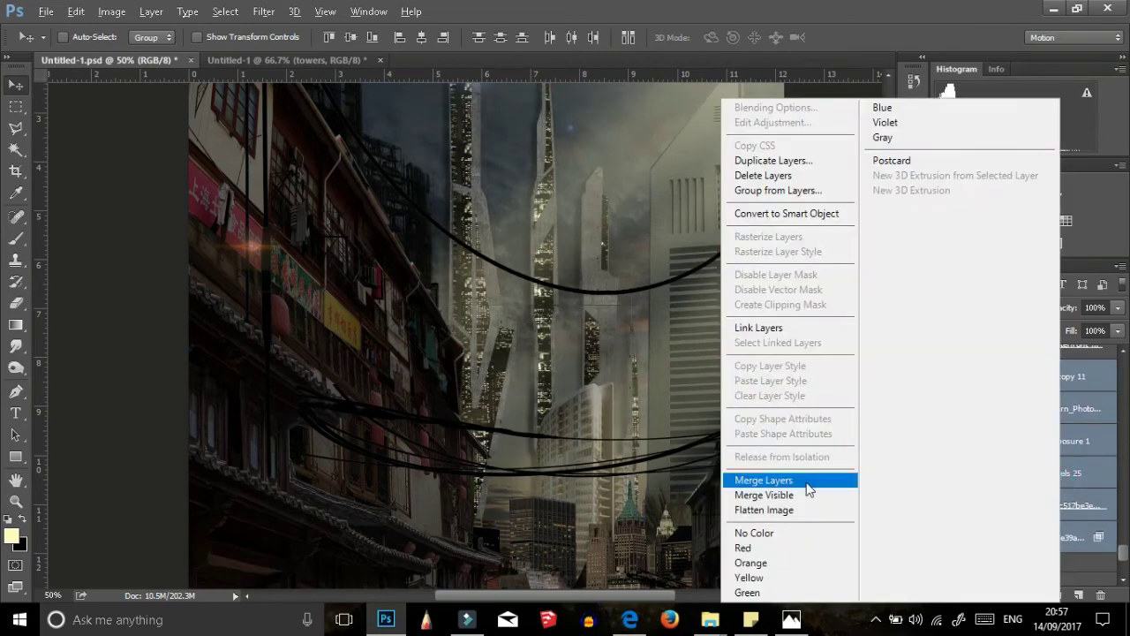
click(799, 475)
Step: Review the merge in History, redo it, and begin Free Transform on Layer 22
click(913, 81)
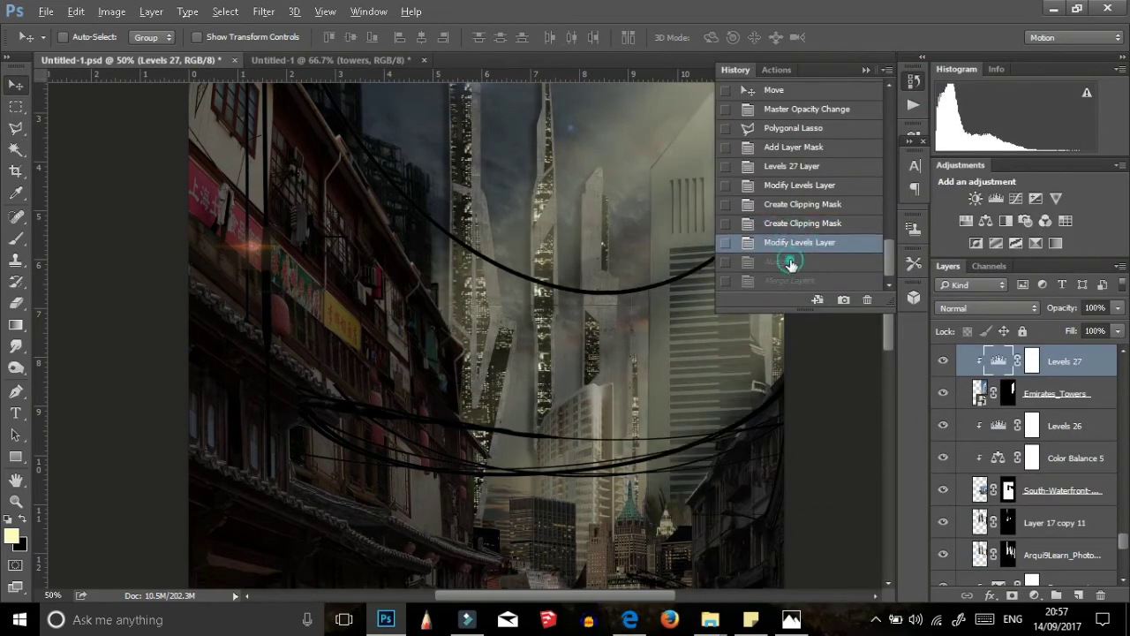
click(789, 261)
key(ctrl+z)
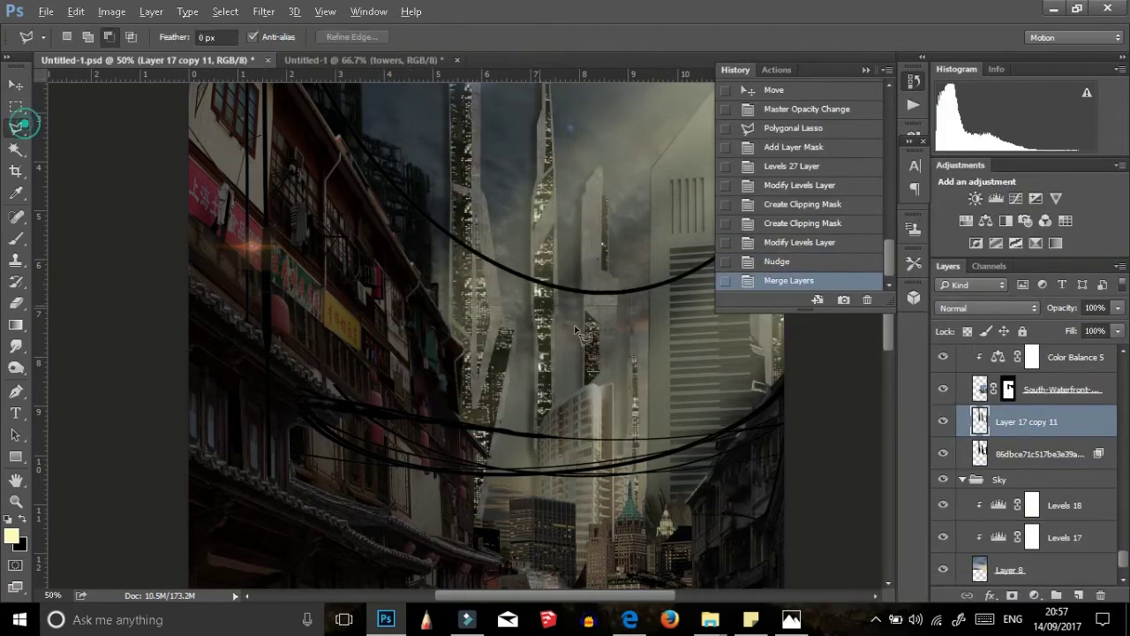
click(615, 176)
key(ctrl+t)
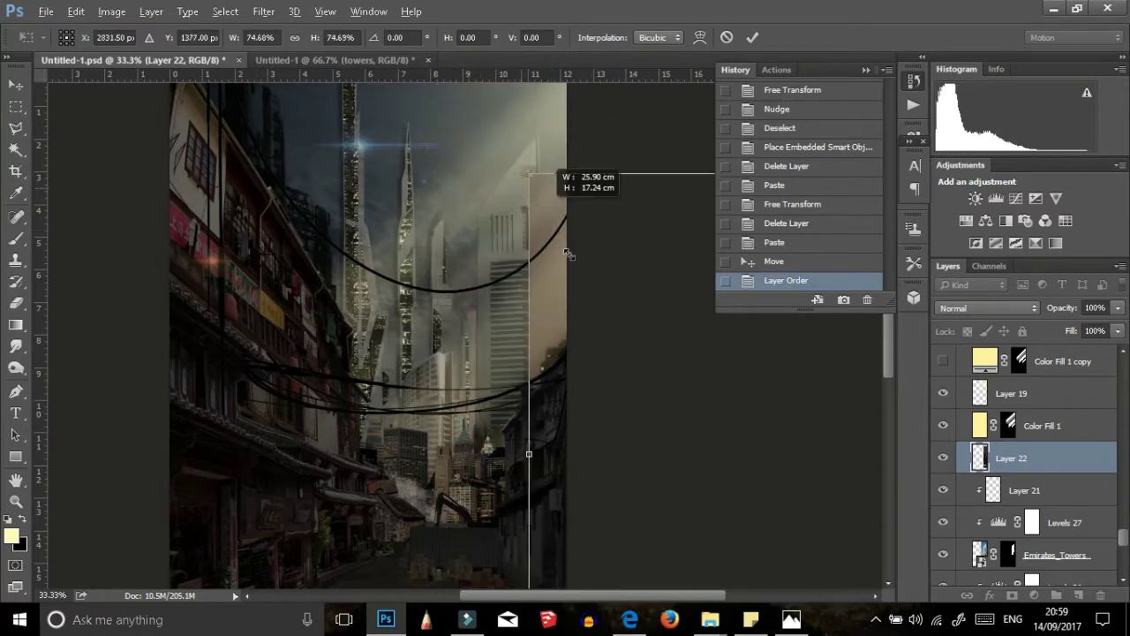
Step: Scale the Layer 22 towers on the right and mask them to a lasso selection of the buildings
drag(490, 361, 592, 334)
scroll(592, 334, up, 1)
key(Return)
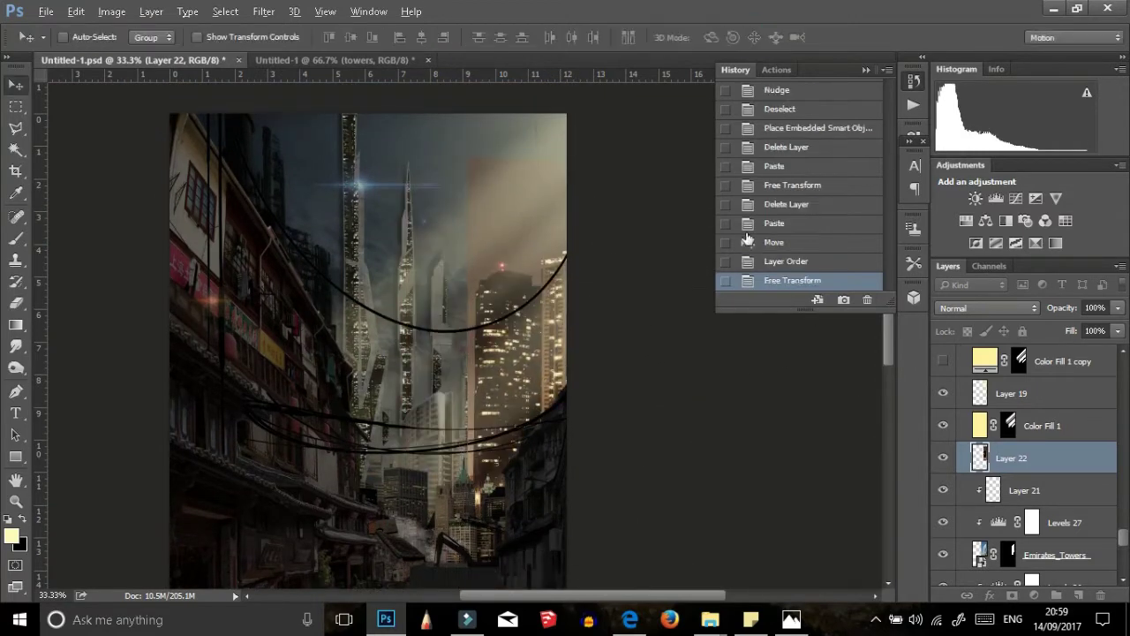
click(943, 458)
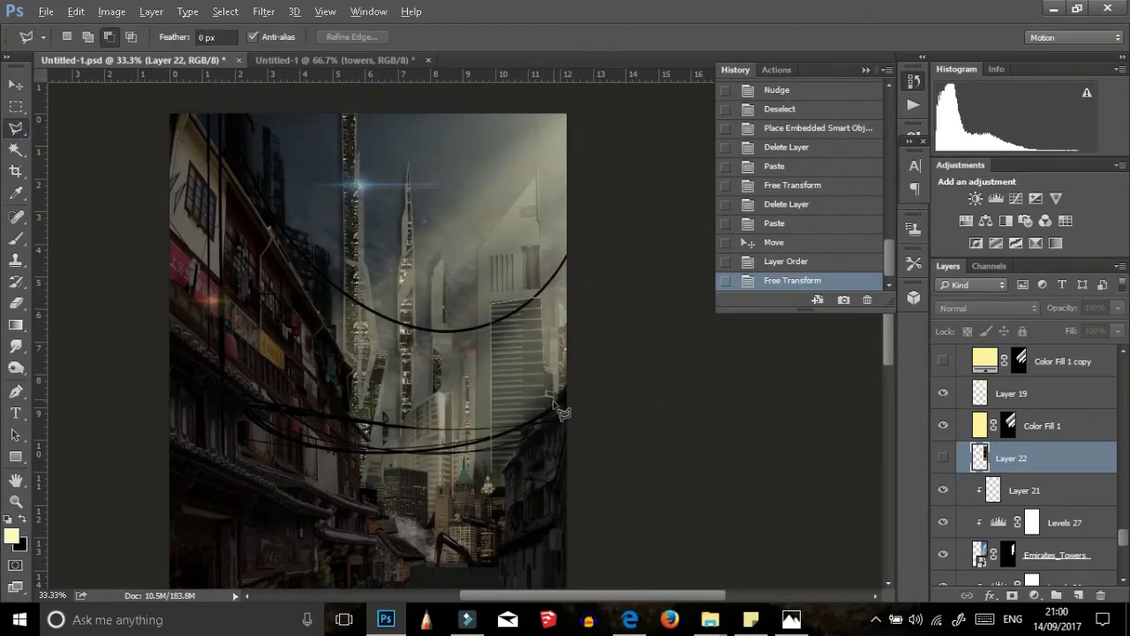
double_click(561, 411)
click(942, 457)
click(1011, 595)
Step: Set the Layer 22 towers to Screen blend mode
click(987, 307)
click(983, 364)
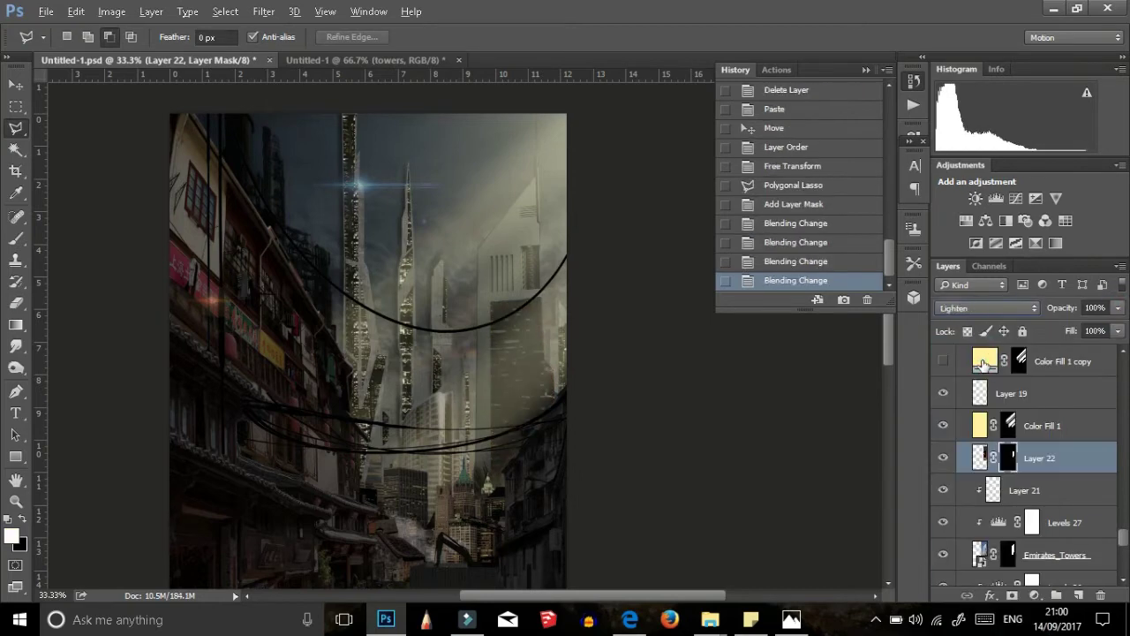
key(shift+plus)
key(ctrl+plus)
key(v)
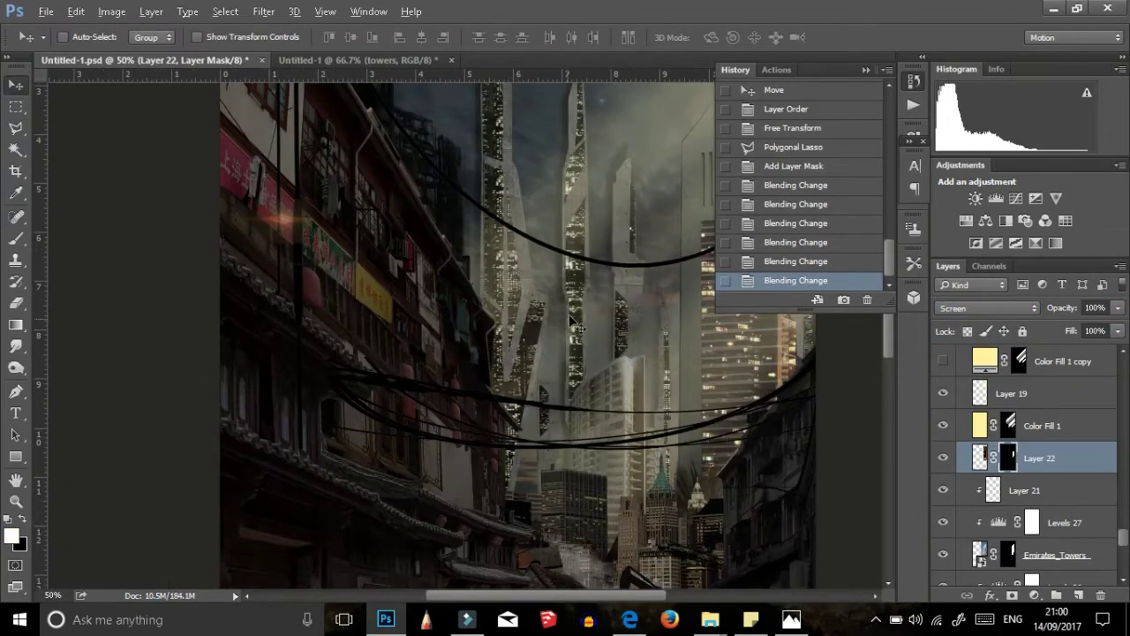
Step: Darken the towers with a clipped Hue/Saturation at Lightness -25 and reduced opacity
click(1035, 595)
click(1050, 431)
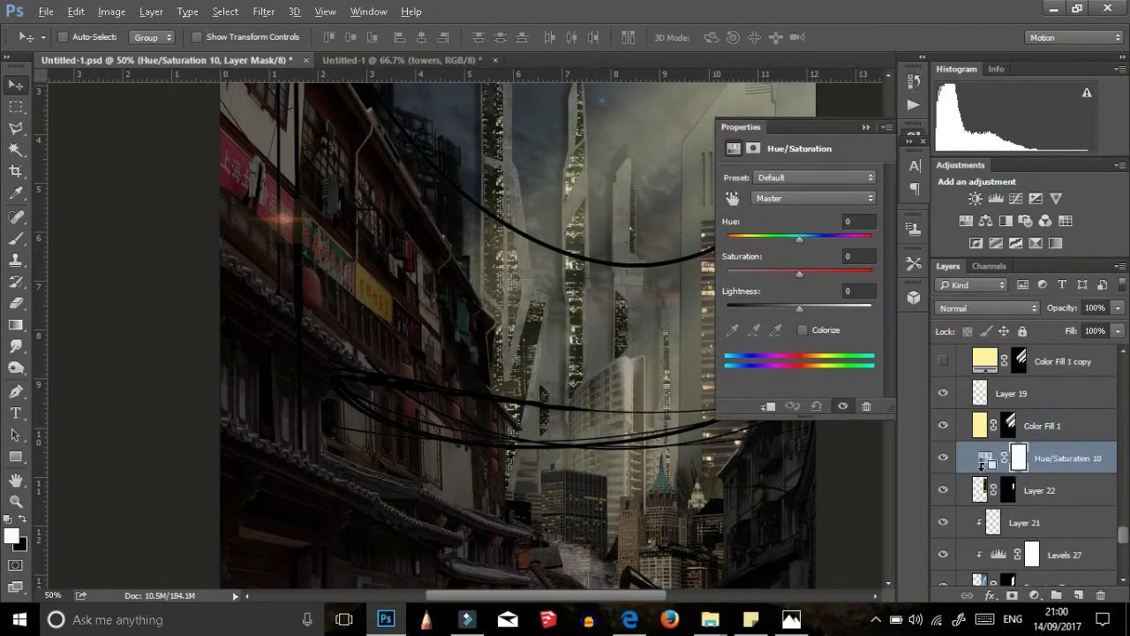
alt+click(980, 466)
drag(795, 127, 399, 178)
drag(403, 360, 363, 362)
click(1118, 307)
drag(1117, 327, 1091, 330)
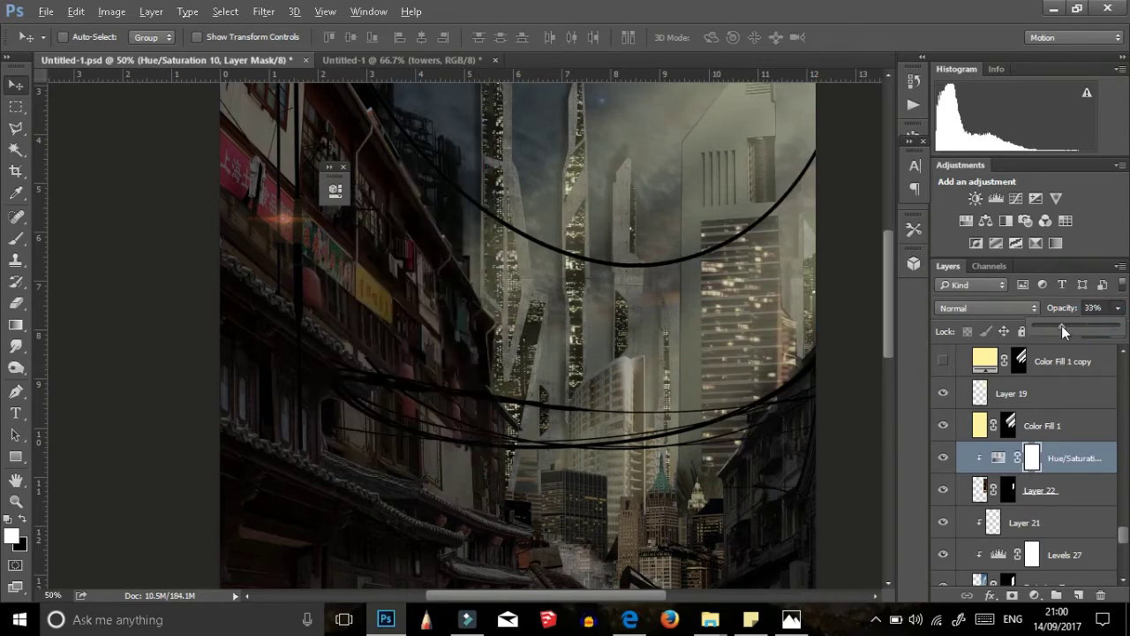
Step: Select the lens flare layer from the canvas and duplicate it
click(1022, 476)
key(ctrl+minus)
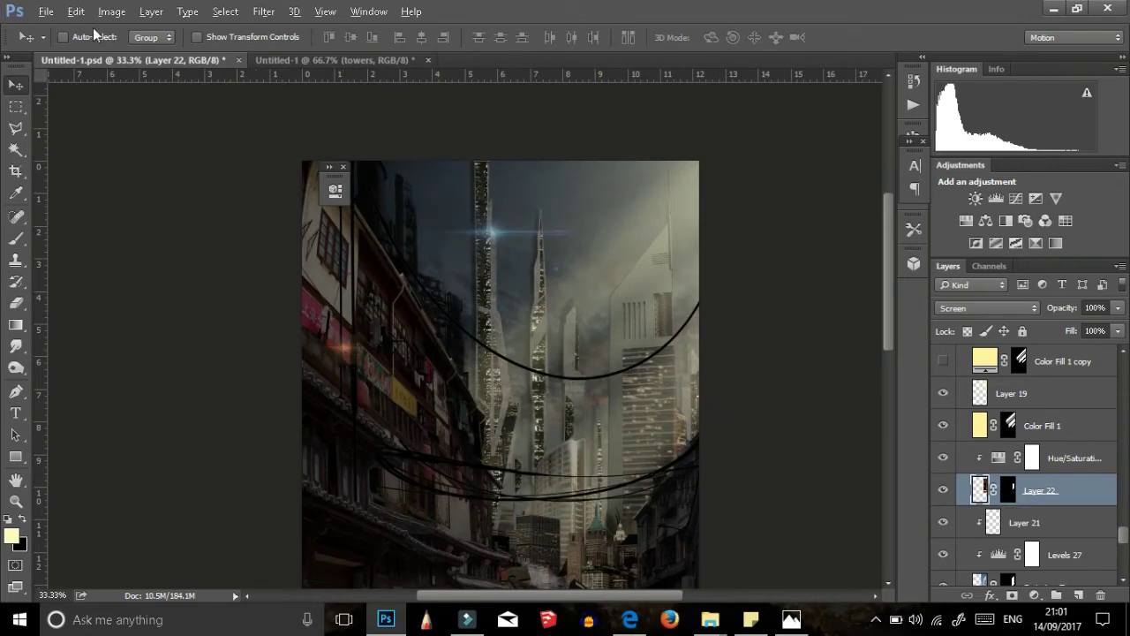
click(62, 36)
click(357, 362)
key(ctrl+j)
Step: Revert to before the lens flare copies, merge the red glow, and set Pin Light blending
click(914, 79)
click(819, 265)
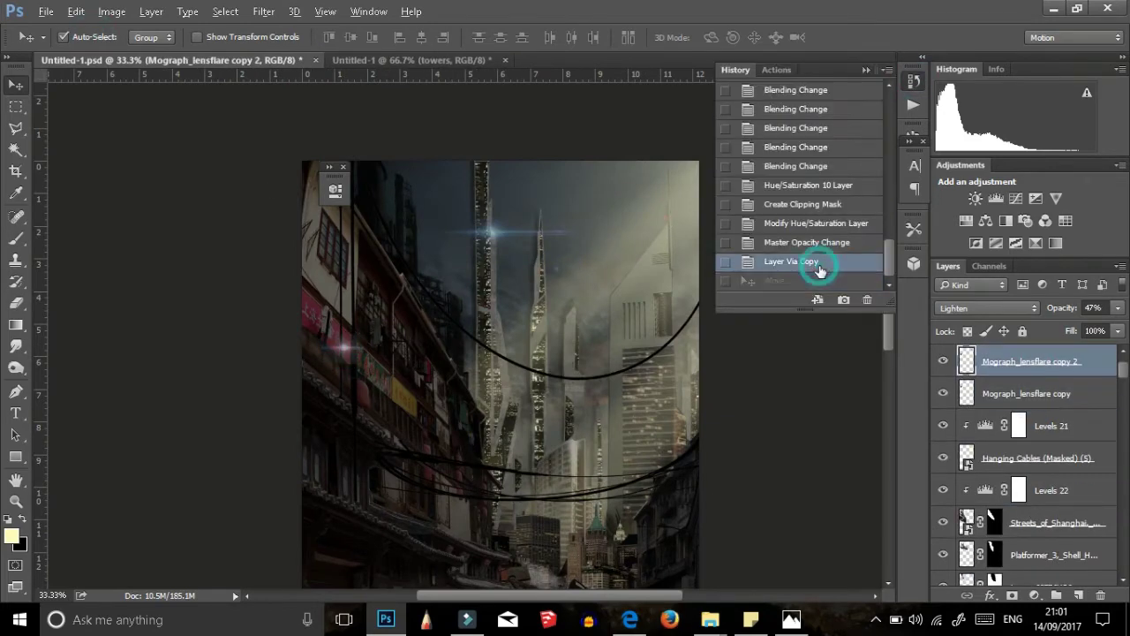
click(806, 242)
key(ctrl+e)
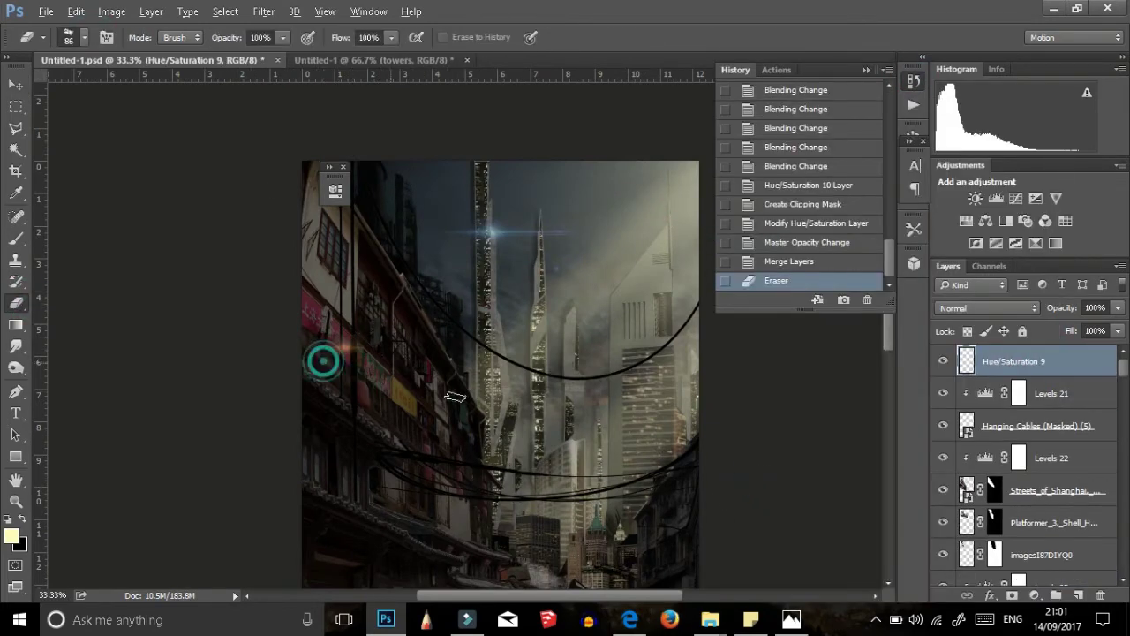
click(986, 307)
click(975, 424)
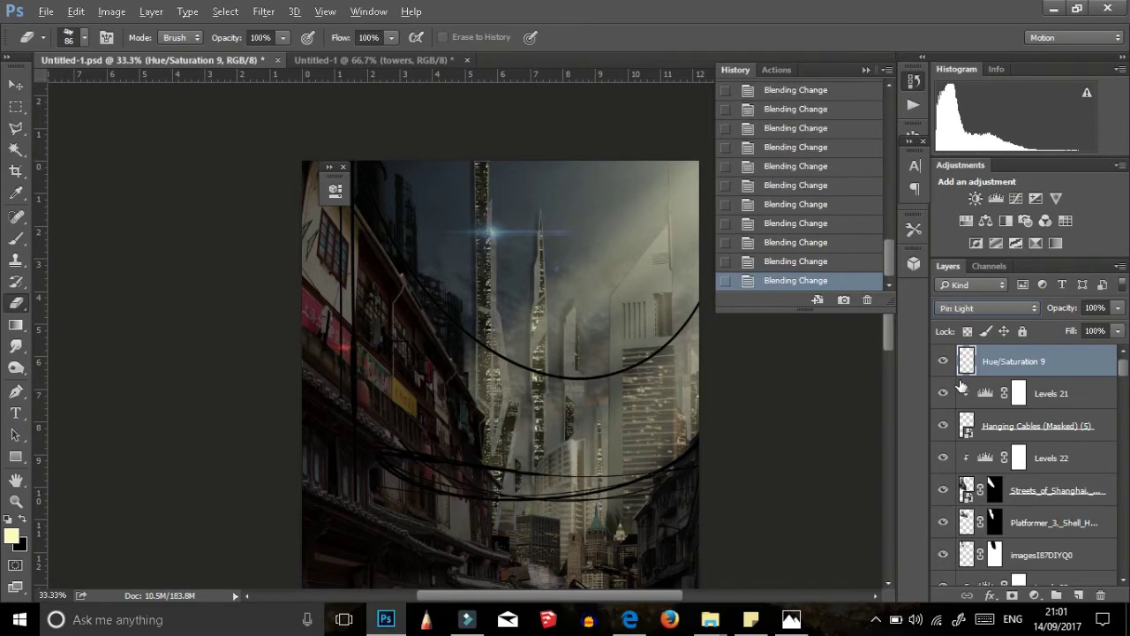
Step: Duplicate the red glow and place copies on the spire tips, deleting an extra copy
key(v)
key(ctrl+j)
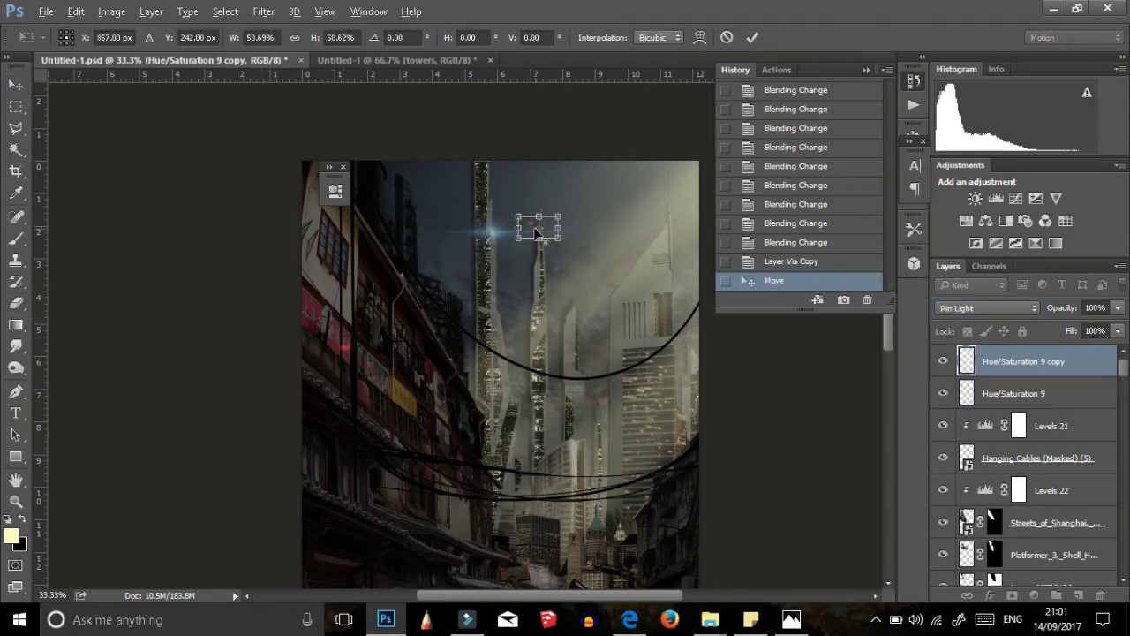
key(Return)
drag(536, 233, 537, 216)
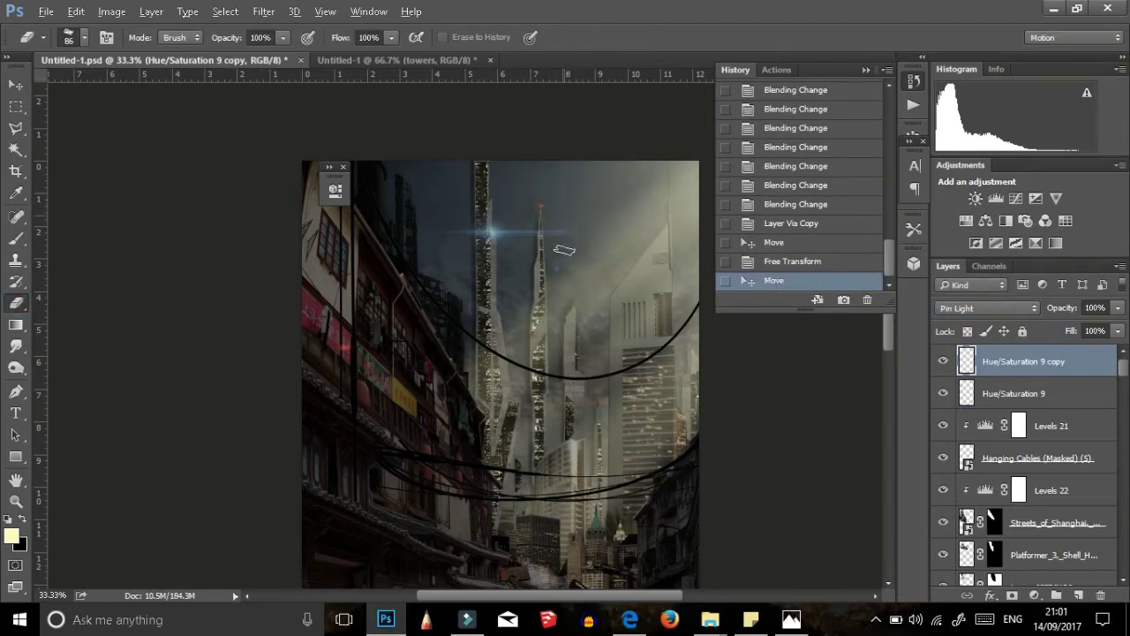
key(ctrl+j)
key(v)
drag(565, 265, 574, 256)
key(Delete)
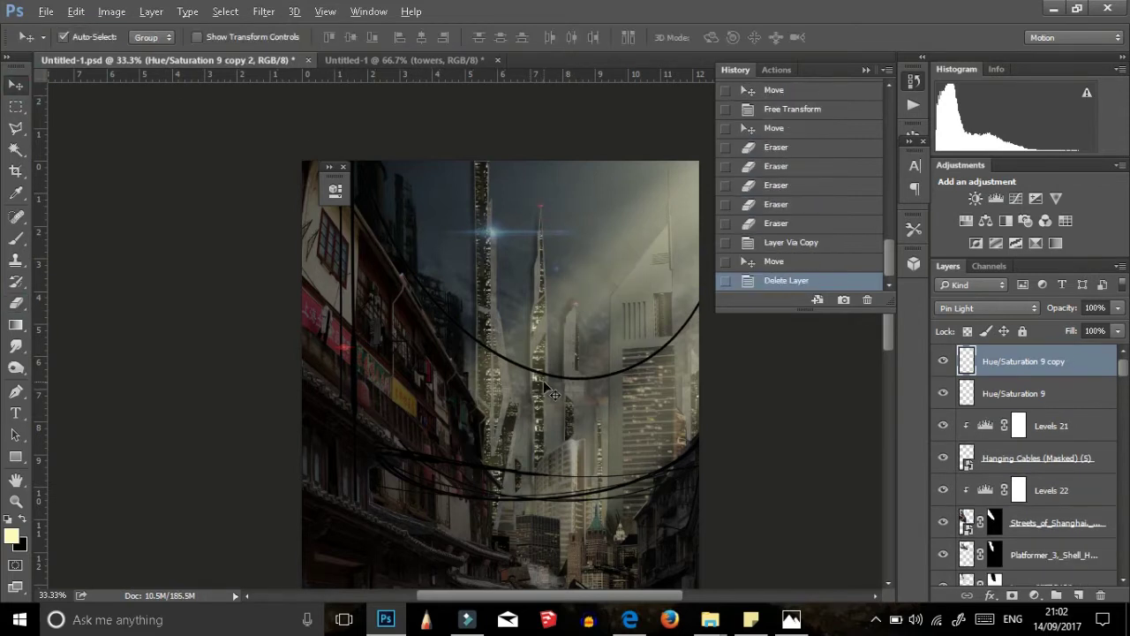
Step: Place another red glow on the upper-right tower top, erase excess, and add empty Layer 23
click(347, 353)
key(ctrl+j)
drag(347, 353, 666, 193)
click(17, 300)
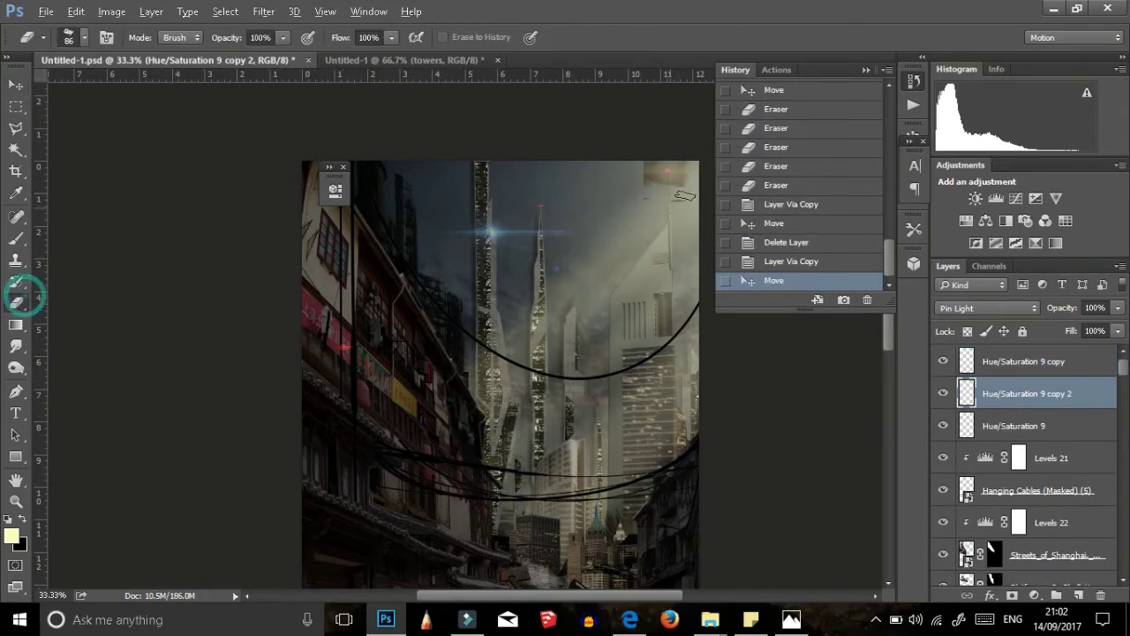
click(682, 167)
click(14, 86)
key(Down)
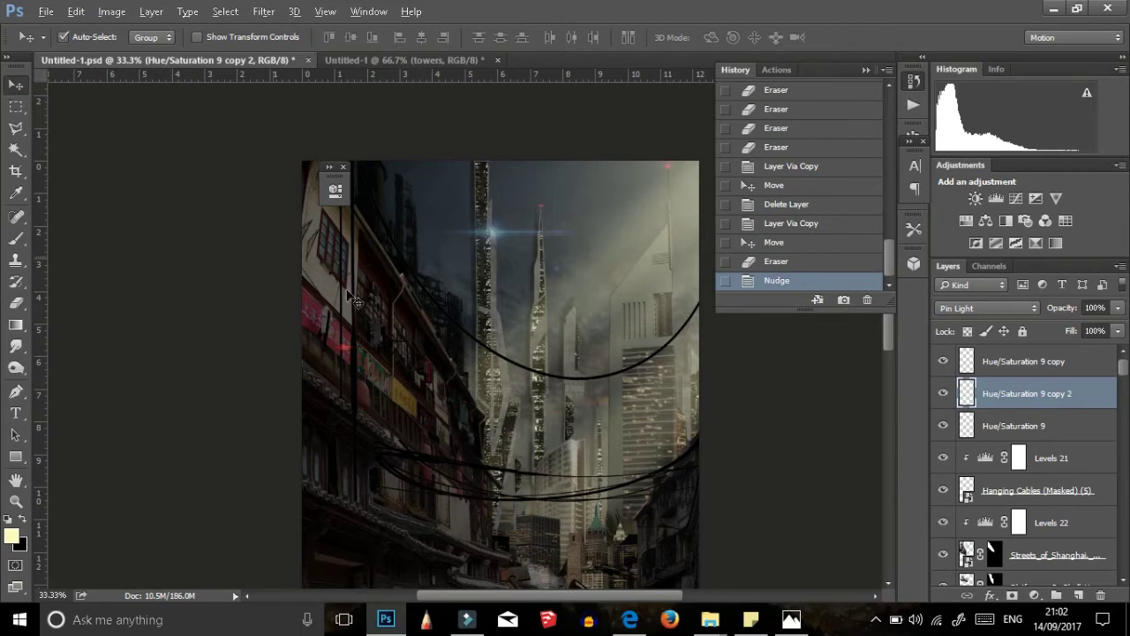
scroll(625, 368, down, 1)
click(866, 68)
Step: Paint a large soft pale-yellow glow mid-alley with a 1163 px brush
key(b)
key(ctrl+shift+alt+n)
right_click(784, 364)
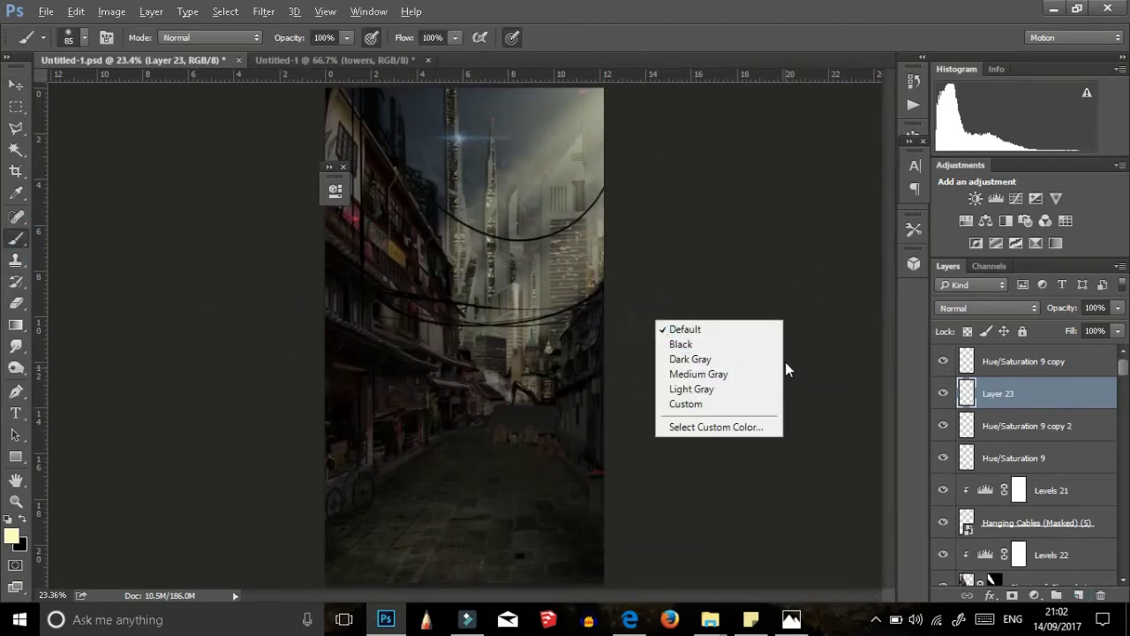
text(1163)
key(Return)
drag(518, 353, 495, 318)
Step: Move the glow layer down the stack behind the tower images
mouse_move(997, 393)
mouse_down()
mouse_move(1037, 501)
mouse_move(1049, 386)
mouse_up()
scroll(1051, 459, up, 3)
click(1055, 408)
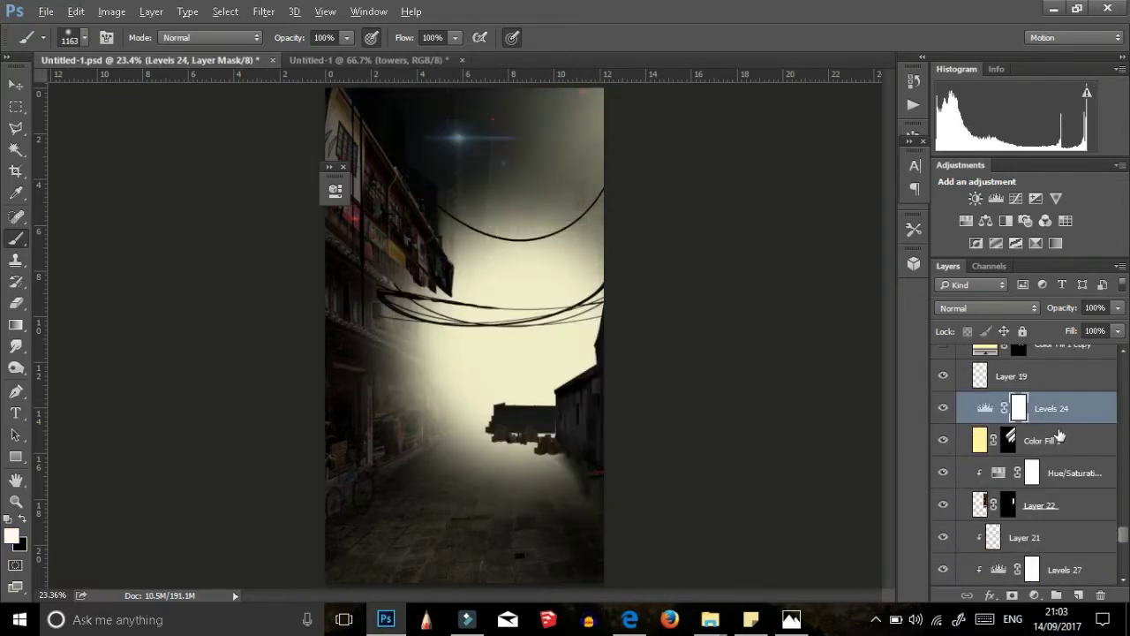
scroll(1024, 441, up, 2)
drag(1015, 441, 1015, 389)
Step: Lower the haze glow layer's opacity to 46% and compare it against the tall towers layer
key(v)
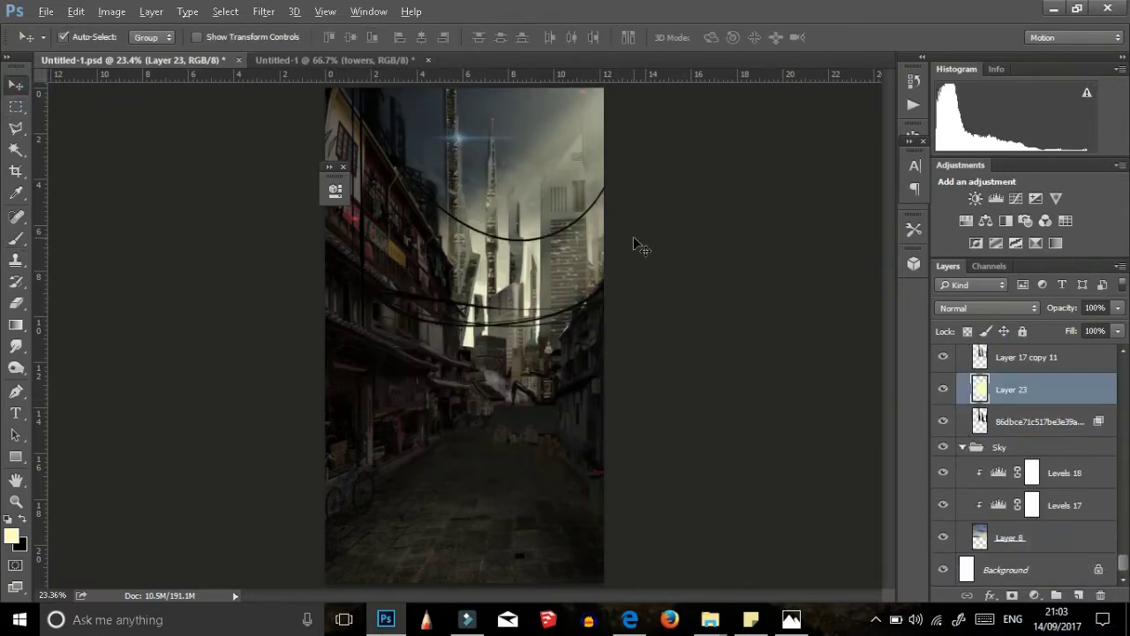
key(ctrl+plus)
key(ctrl+plus)
key(ctrl+t)
key(Return)
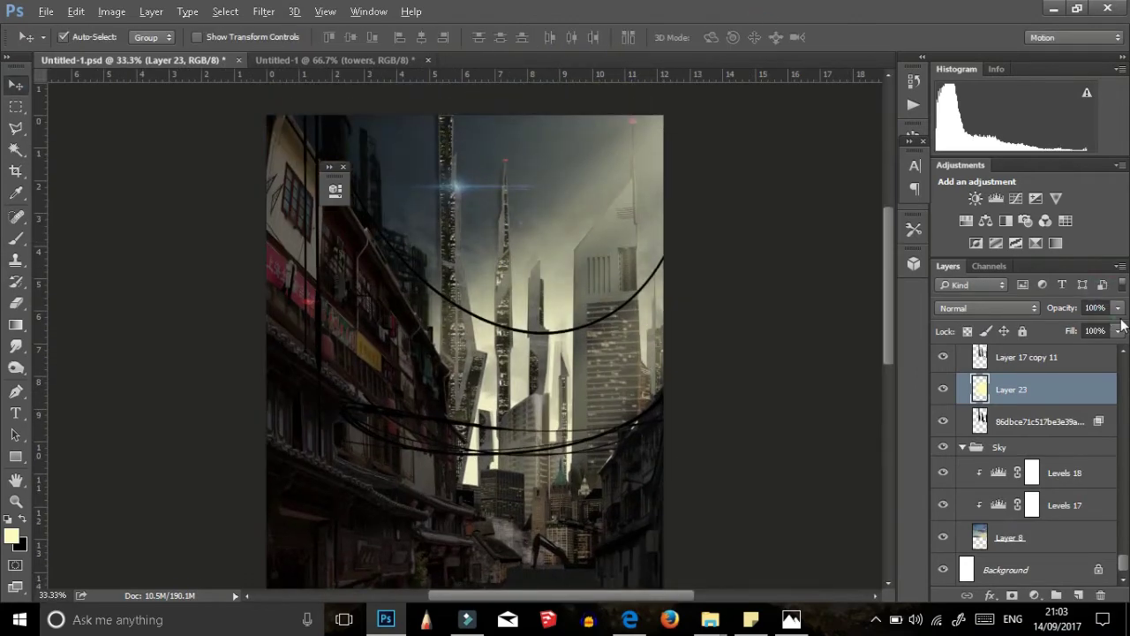
drag(1118, 307, 1073, 325)
scroll(885, 430, down, 1)
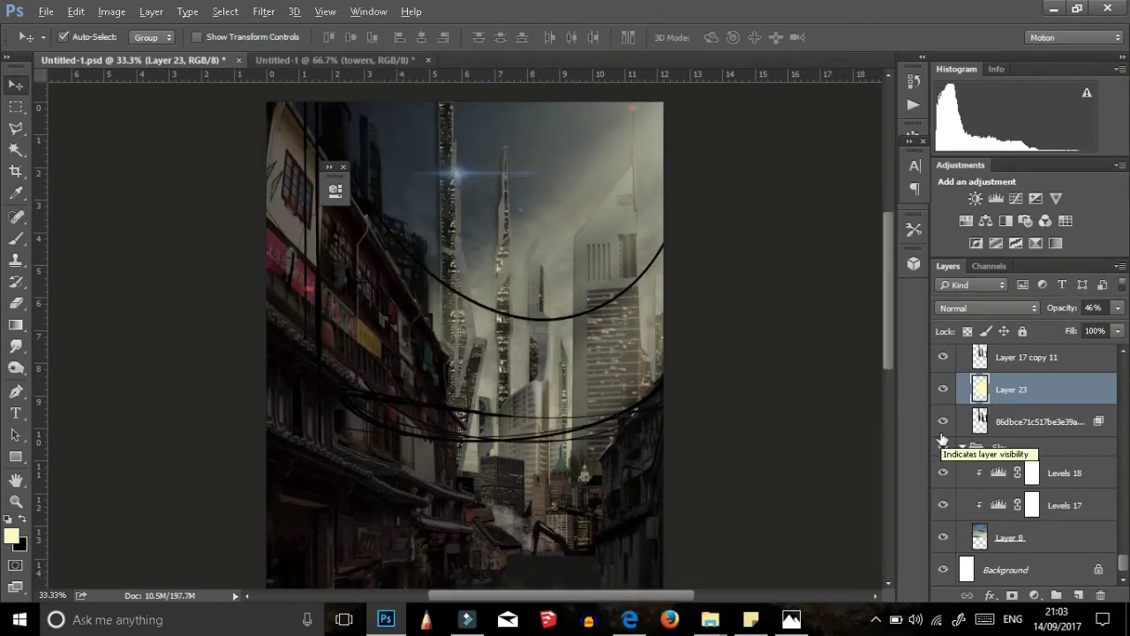
scroll(1015, 437, up, 2)
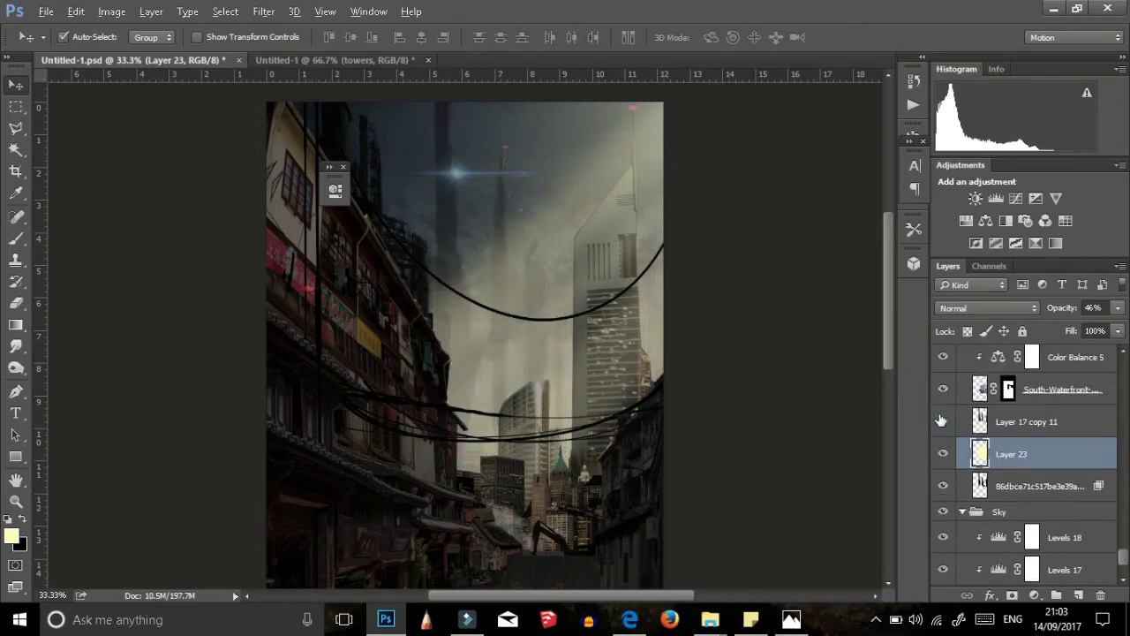
click(1037, 490)
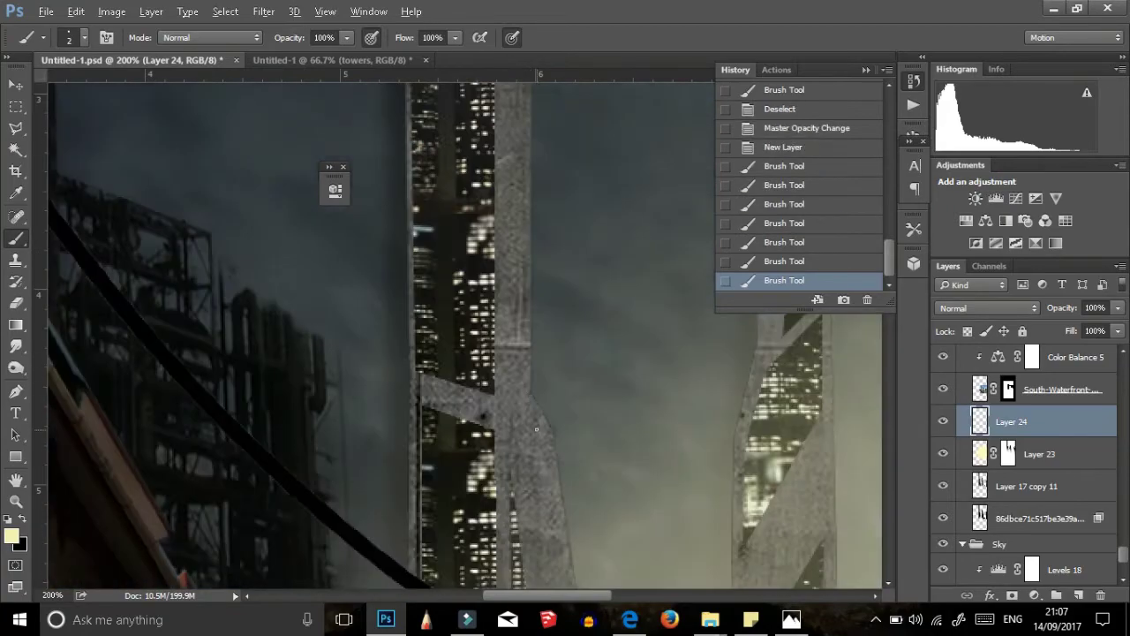
Step: Extend the glowing edge line along the tower and inspect the neighbouring towers
shift+click(553, 407)
key(ctrl+minus)
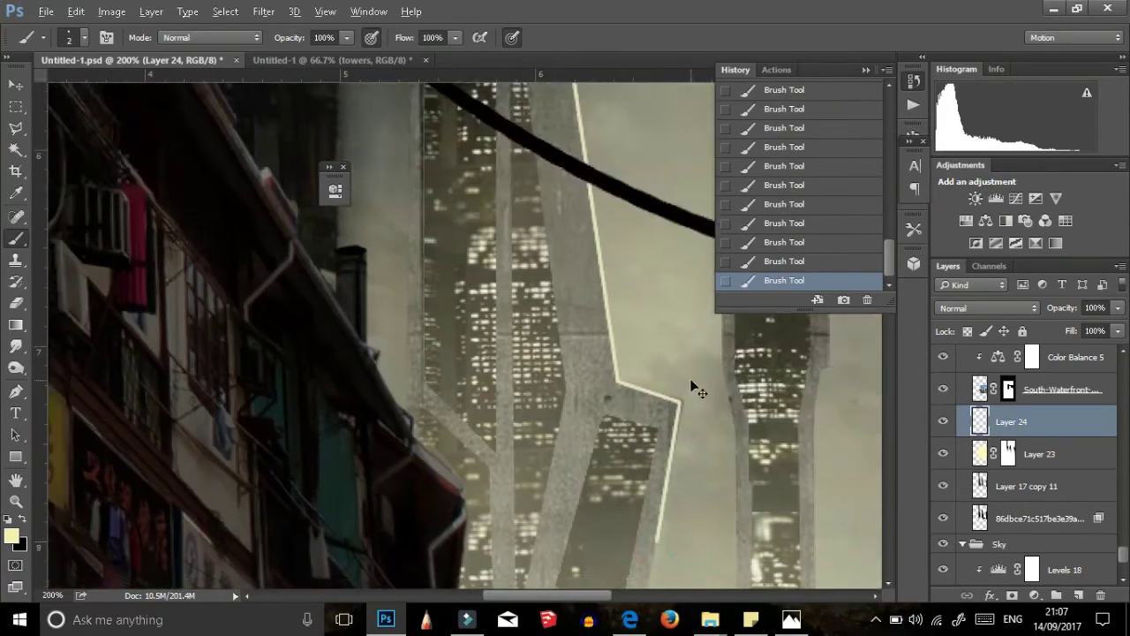
key(ctrl+minus)
key(ctrl+plus)
key(ctrl+plus)
key(ctrl+minus)
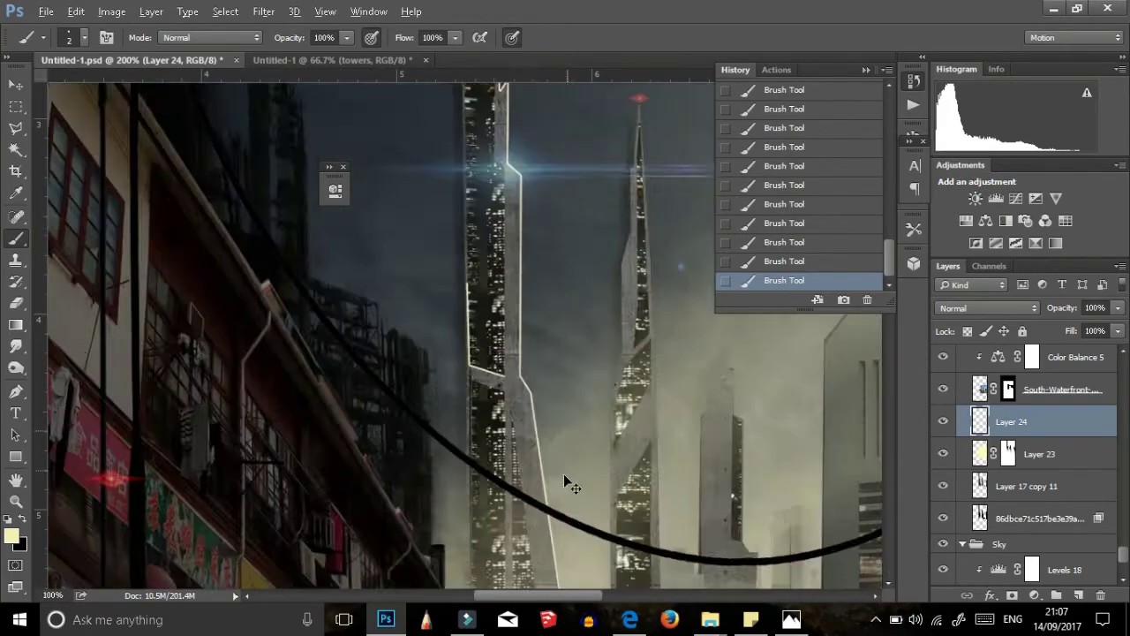
key(ctrl+plus)
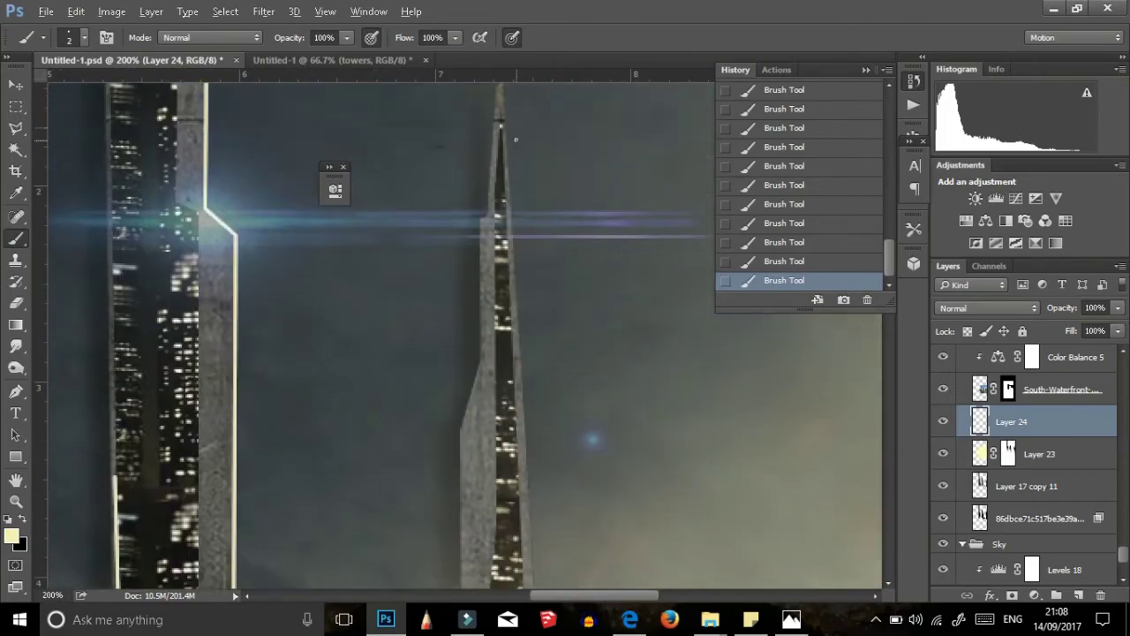
scroll(487, 289, down, 3)
scroll(512, 353, down, 3)
scroll(549, 414, down, 3)
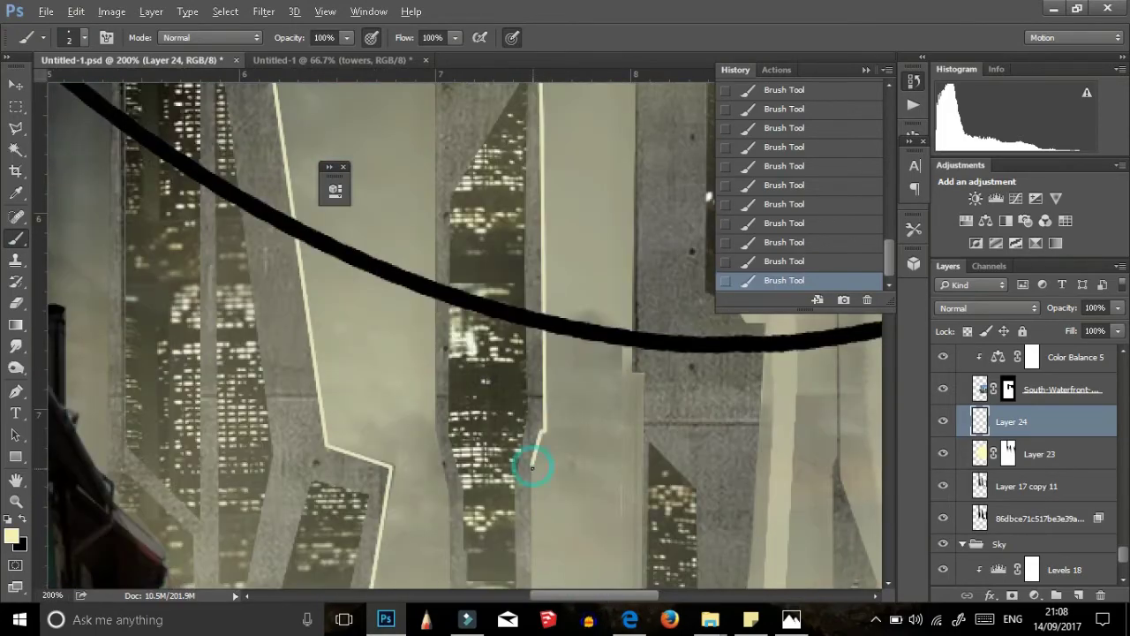
key(ctrl+minus)
key(ctrl+minus)
key(ctrl+plus)
key(ctrl+plus)
scroll(527, 181, up, 3)
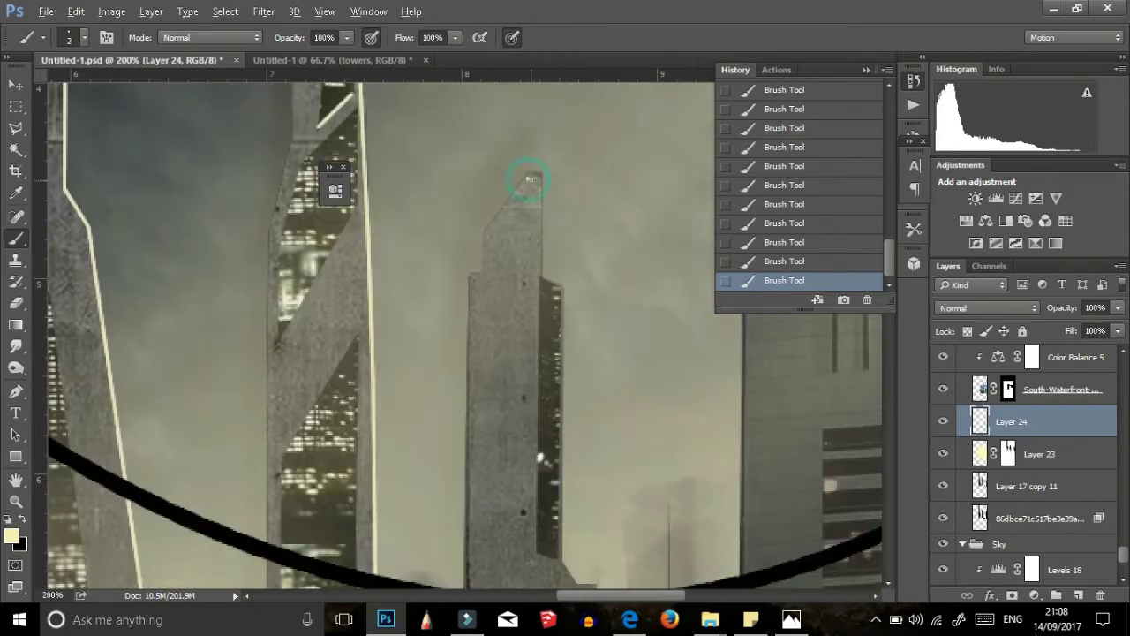
scroll(540, 276, down, 2)
scroll(560, 404, down, 3)
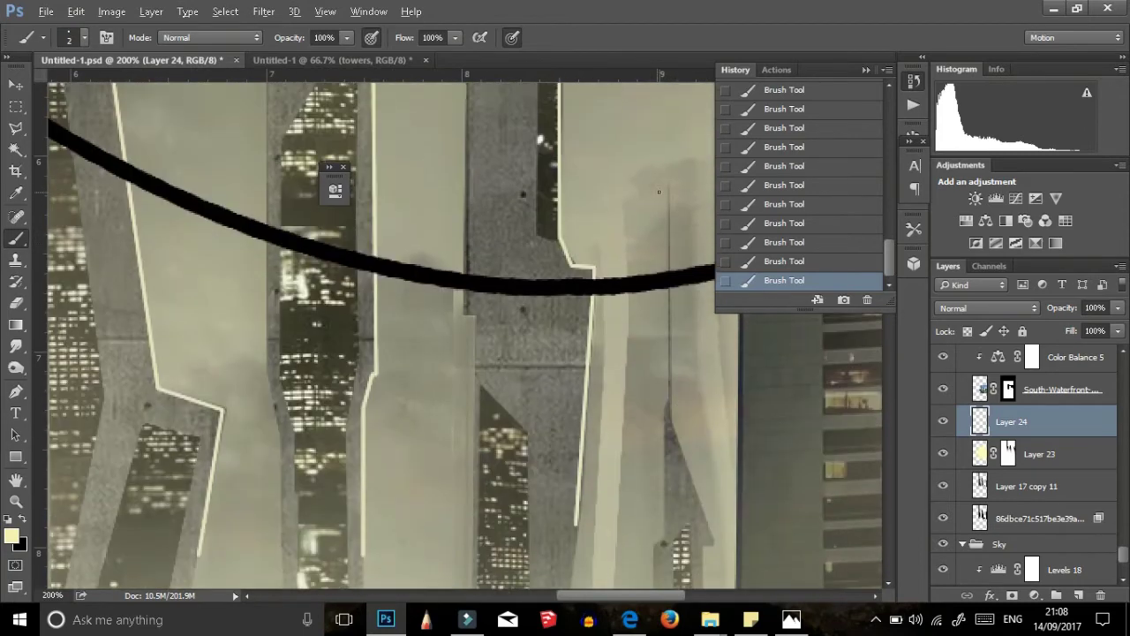
Step: Draw a straight glowing line down the next tower edge with a smaller brush
key(bracketleft)
key(ctrl+minus)
right_click(720, 352)
key(Escape)
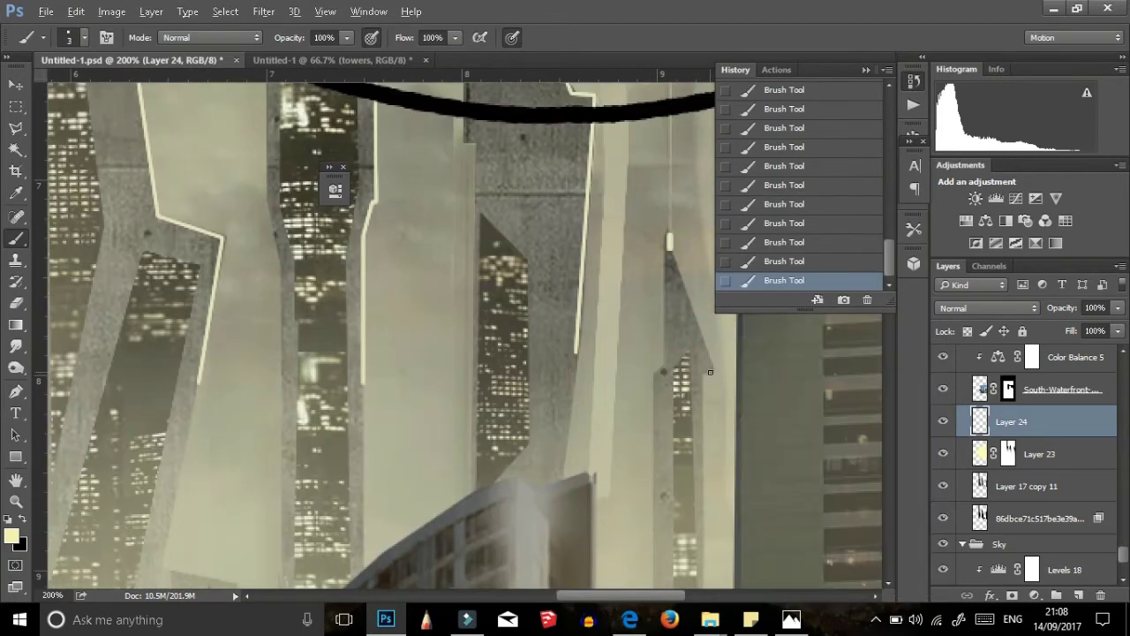
key(ctrl+minus)
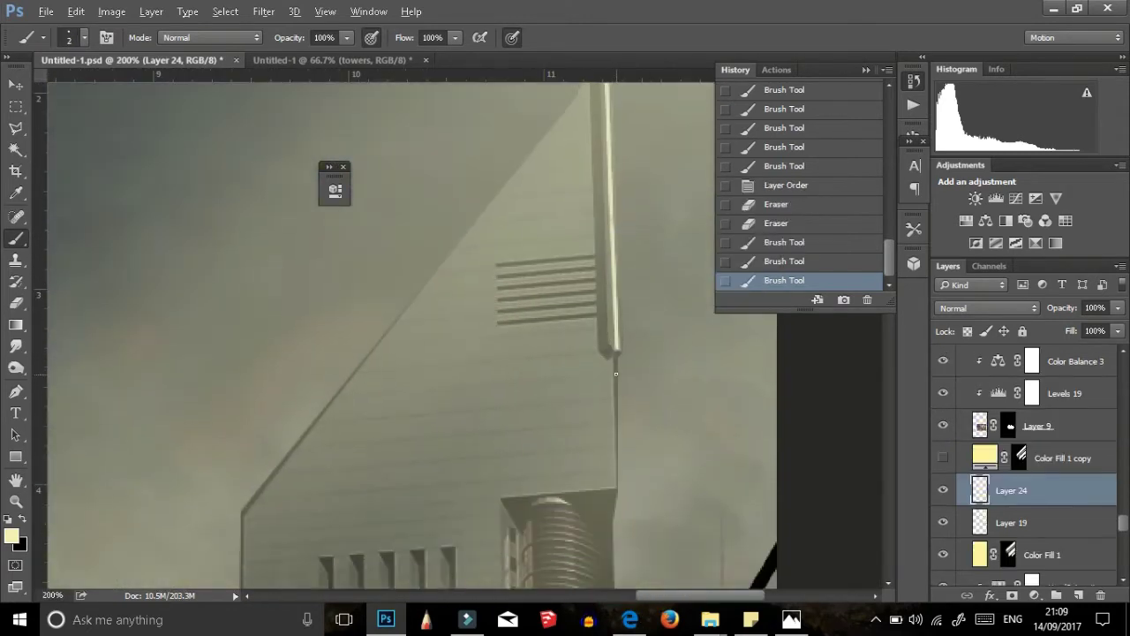
scroll(615, 374, down, 1)
shift+click(612, 408)
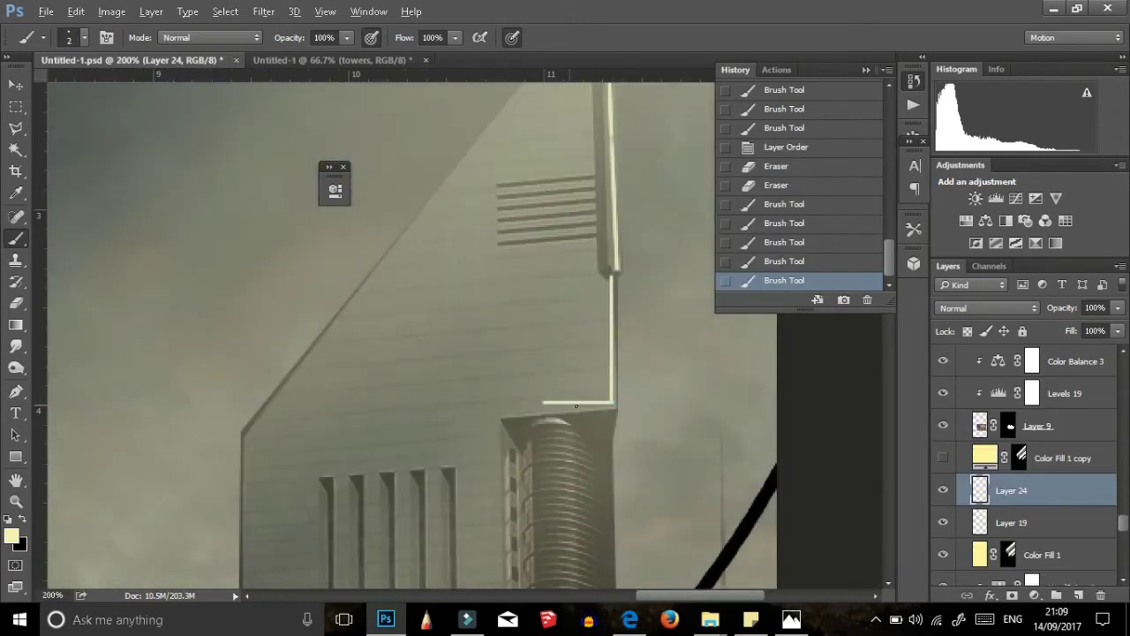
scroll(612, 279, down, 3)
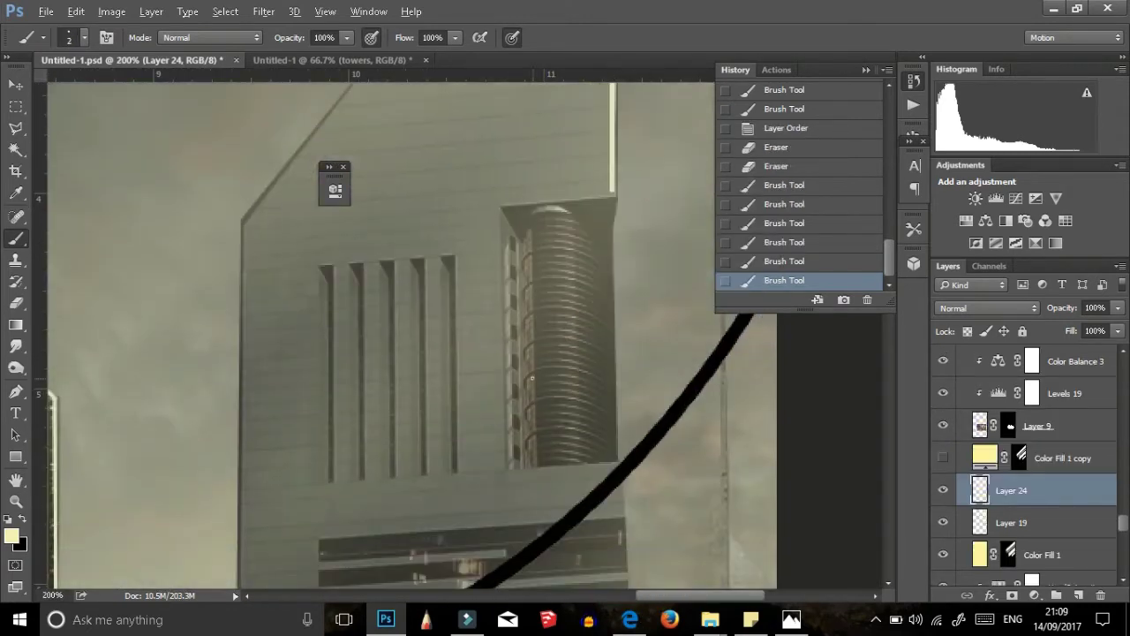
Step: Paint soft cloud-brush haze over the tower and cut away the excess with a polygonal selection
right_click(615, 461)
mouse_move(707, 309)
mouse_down()
mouse_move(600, 303)
mouse_move(621, 479)
mouse_up()
key(l)
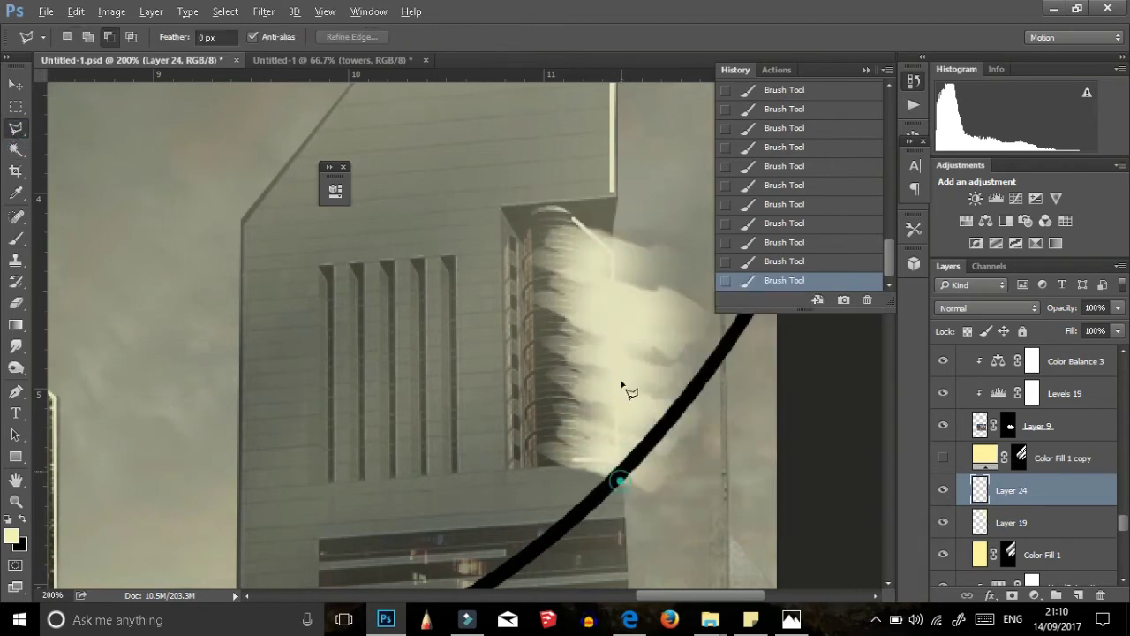
double_click(715, 527)
key(Delete)
key(ctrl+d)
Step: Add cloud haze over the tower top and delete the stray haze
key(b)
scroll(75, 300, down, 1)
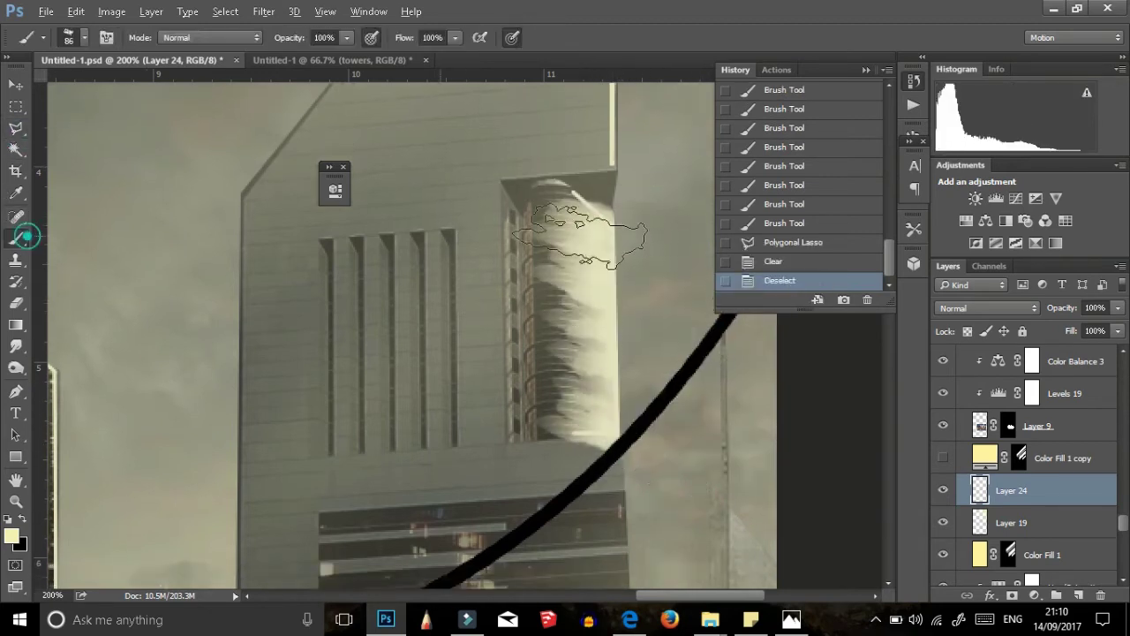
drag(556, 190, 653, 212)
click(15, 130)
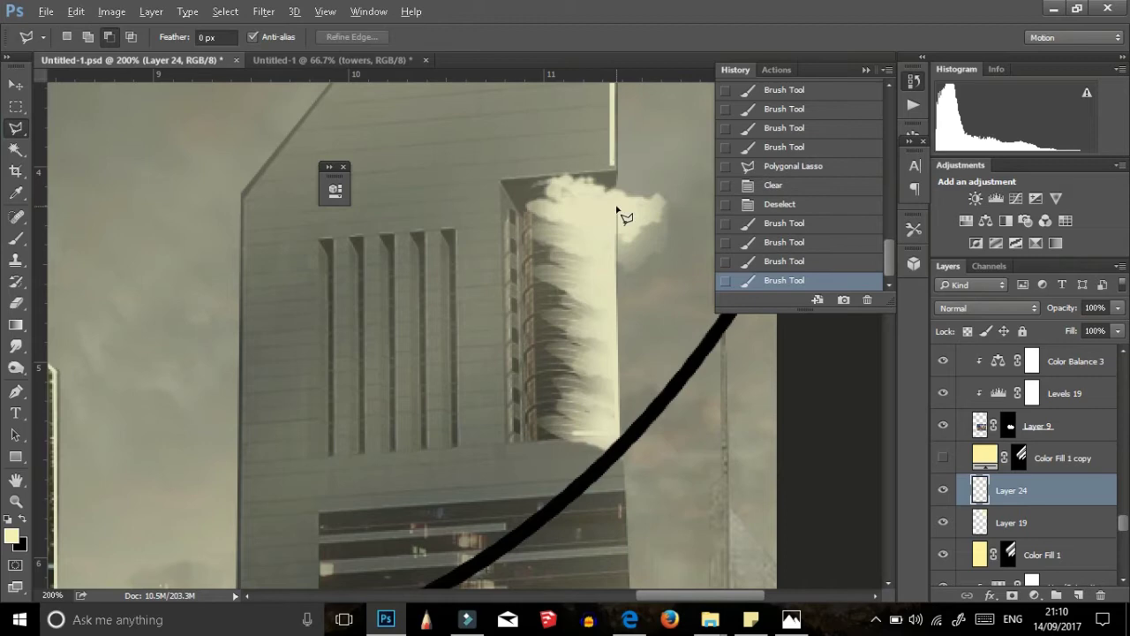
double_click(671, 285)
key(Delete)
key(ctrl+d)
Step: Paint thin pale edge lines along the tower outlines with a smaller brush
scroll(126, 282, down, 5)
key(b)
right_click(574, 265)
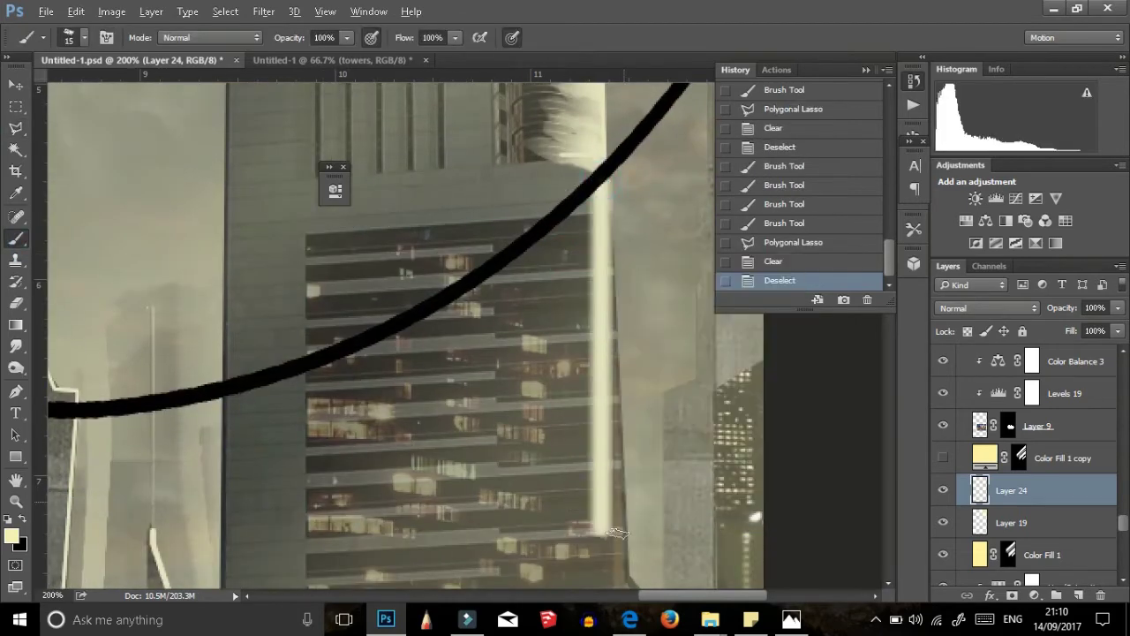
scroll(616, 533, down, 3)
key(bracketleft)
key(bracketleft)
key(bracketleft)
mouse_move(614, 388)
mouse_down()
mouse_move(668, 467)
mouse_move(687, 583)
mouse_up()
drag(530, 224, 595, 224)
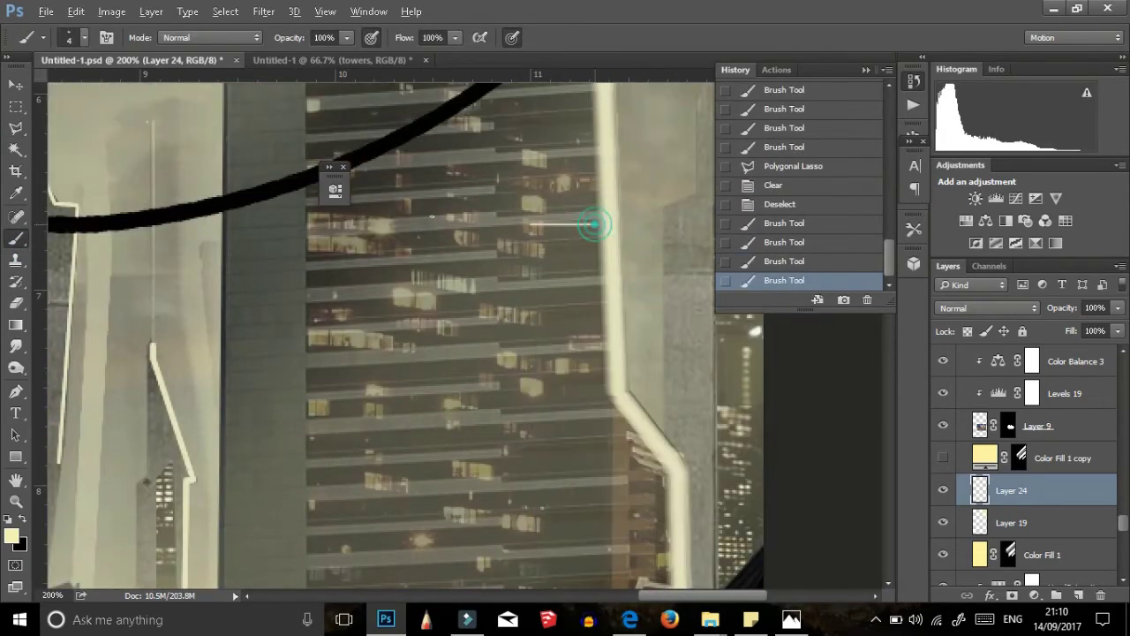
scroll(694, 442, down, 3)
scroll(518, 286, up, 3)
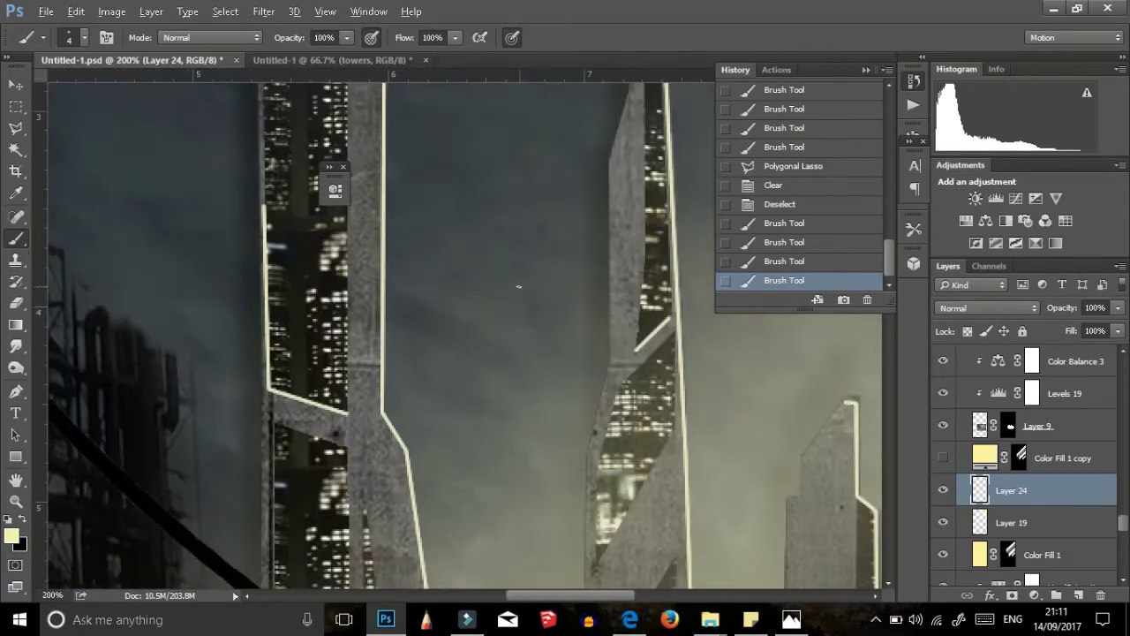
Step: Erase parts of the light edge lines on the towers
key(e)
right_click(305, 348)
drag(264, 212, 344, 411)
right_click(622, 353)
drag(671, 318, 637, 349)
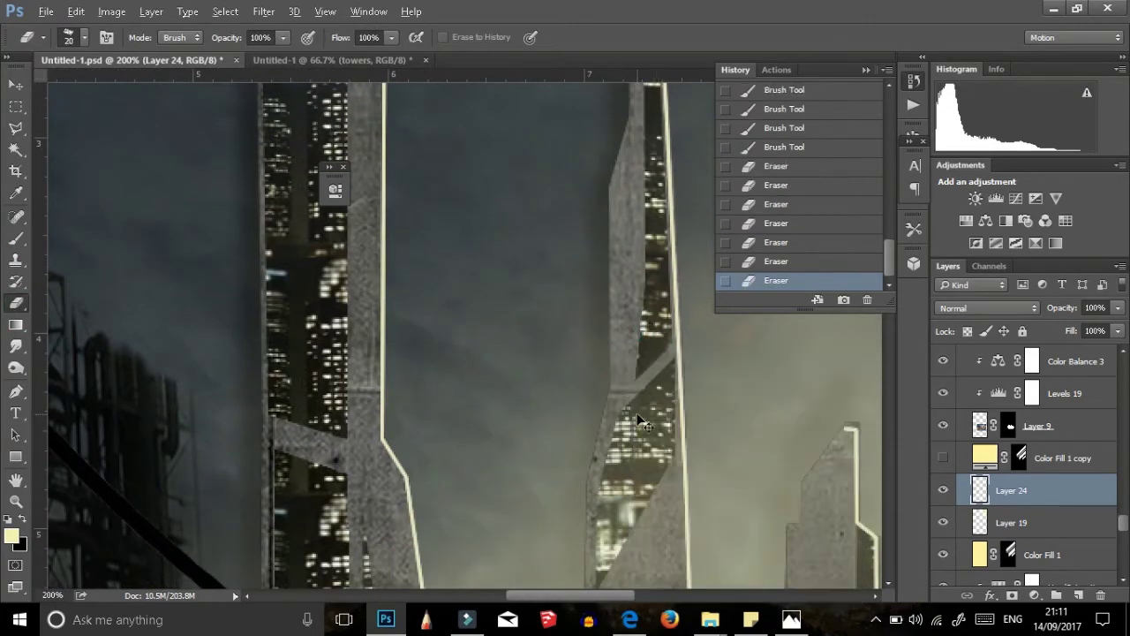
scroll(638, 422, down, 3)
Step: Compare blend settings on the glow layer and fade it to 39% opacity
drag(1079, 332, 1118, 332)
scroll(987, 307, down, 3)
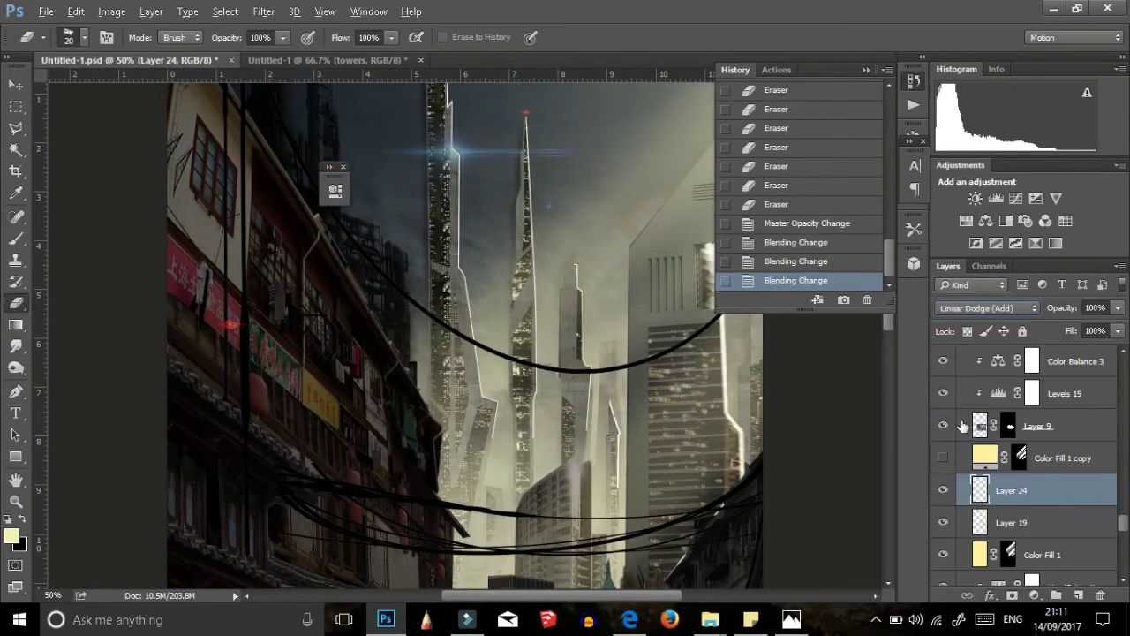
scroll(986, 307, down, 5)
scroll(987, 307, down, 10)
drag(519, 595, 558, 606)
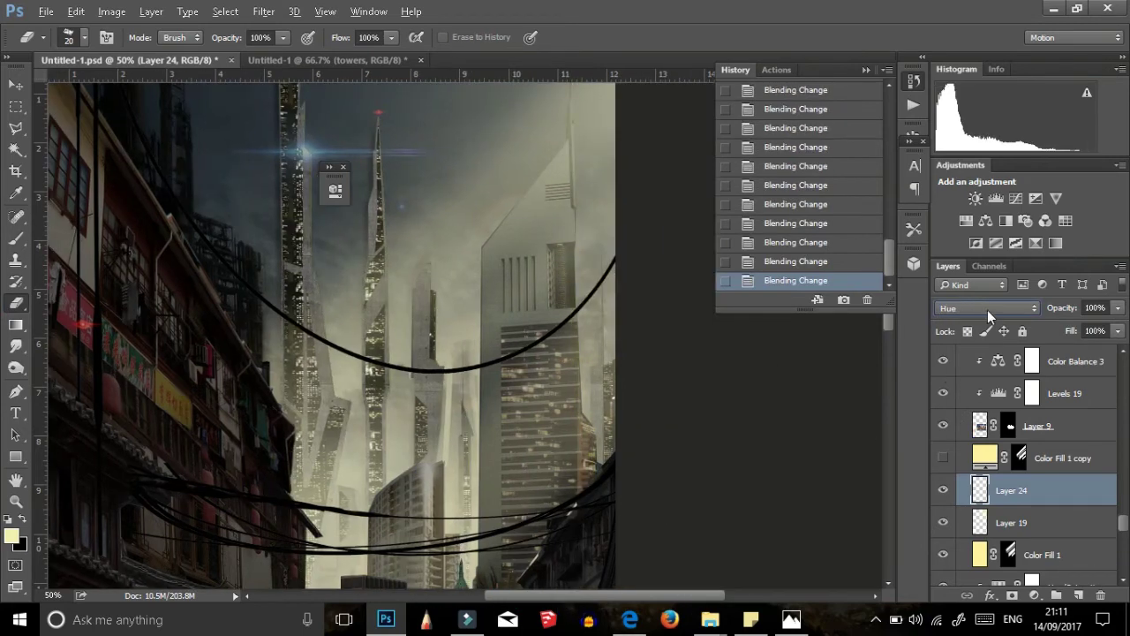
Step: Erase unwanted glow with a larger eraser, stepping back past the last erasures
right_click(376, 309)
drag(402, 349, 446, 349)
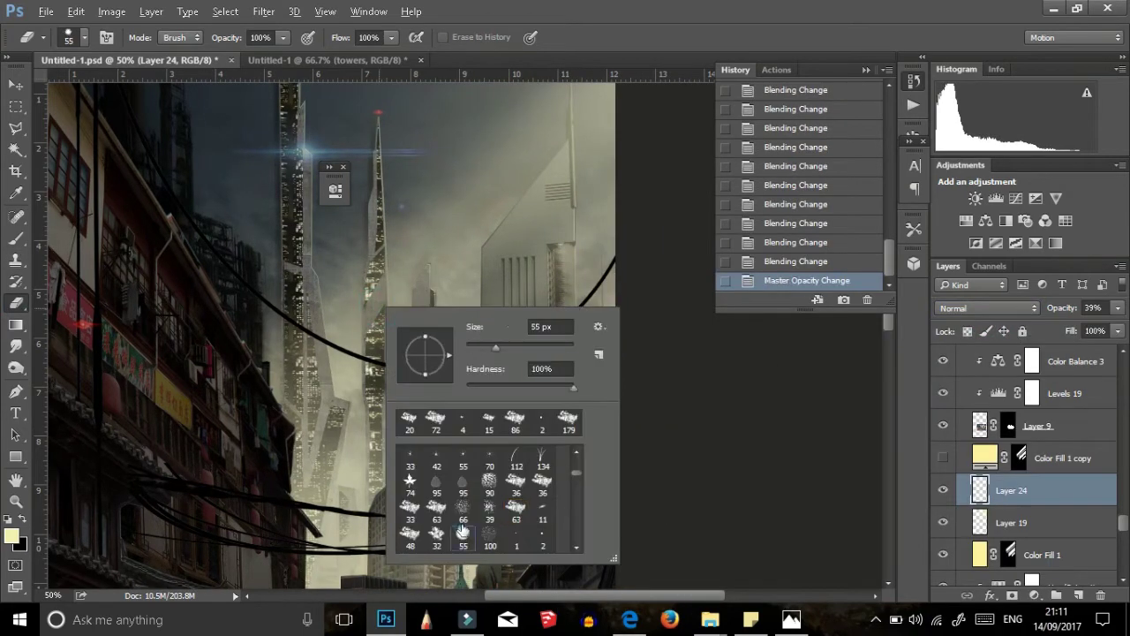
click(546, 236)
drag(549, 218, 565, 263)
click(775, 240)
scroll(681, 442, down, 3)
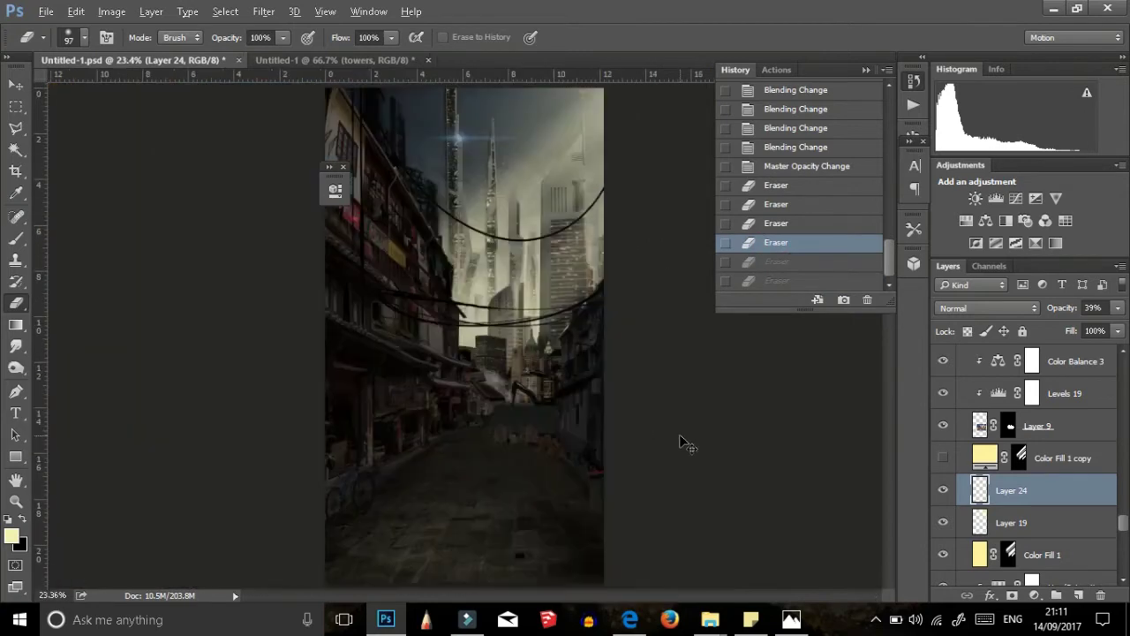
Step: Duplicate the haze layer three times and spread the copies to new spots among the towers
key(v)
click(499, 206)
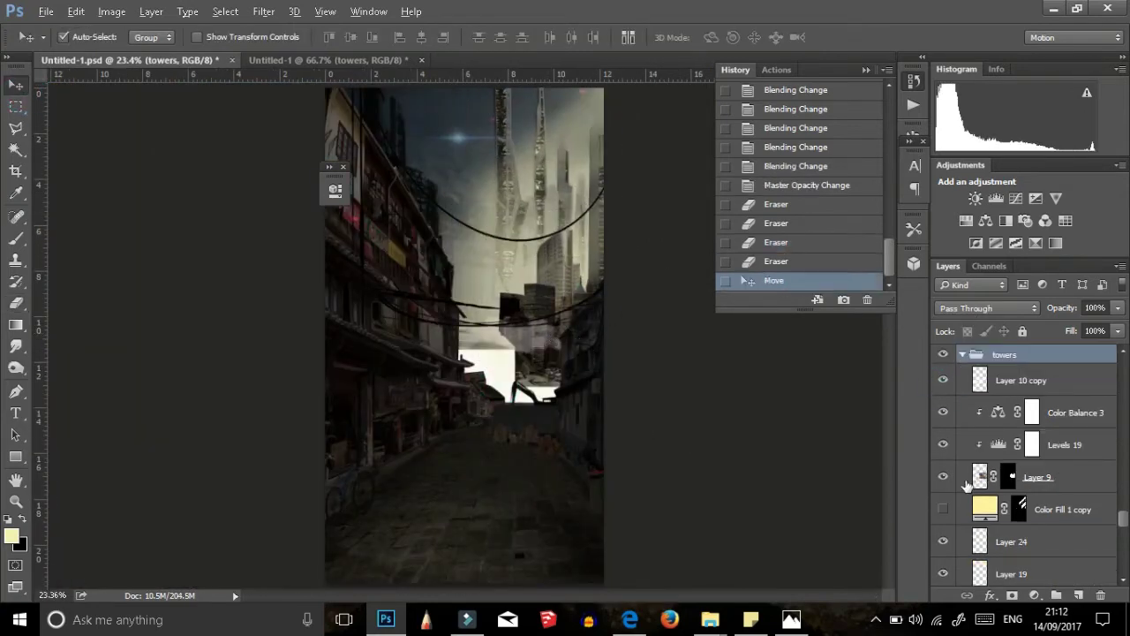
key(ctrl+j)
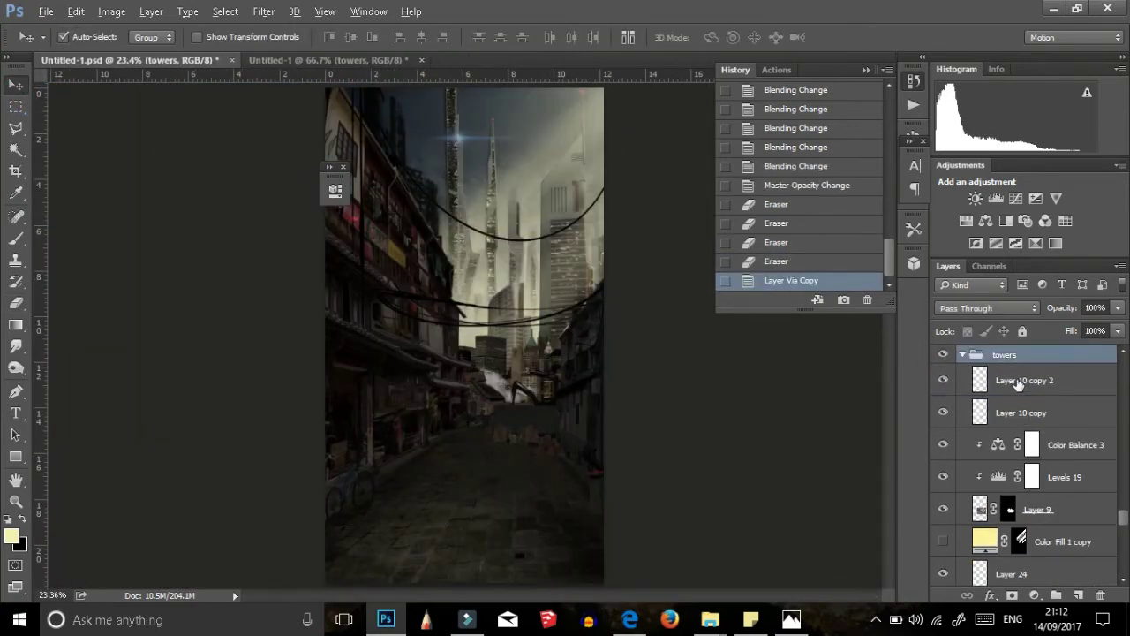
mouse_move(510, 395)
mouse_down()
mouse_move(724, 362)
mouse_move(684, 316)
mouse_up()
key(ctrl+j)
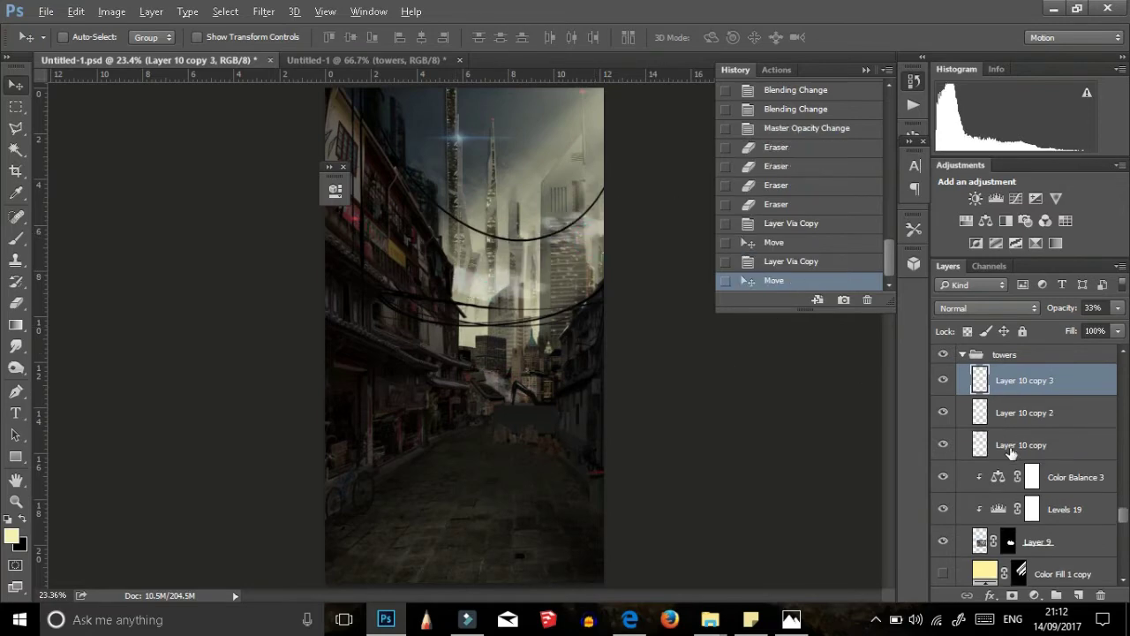
key(ctrl+j)
drag(530, 168, 415, 181)
Step: Brush white haze over the street centre with a large soft brush
key(b)
right_click(465, 259)
click(432, 186)
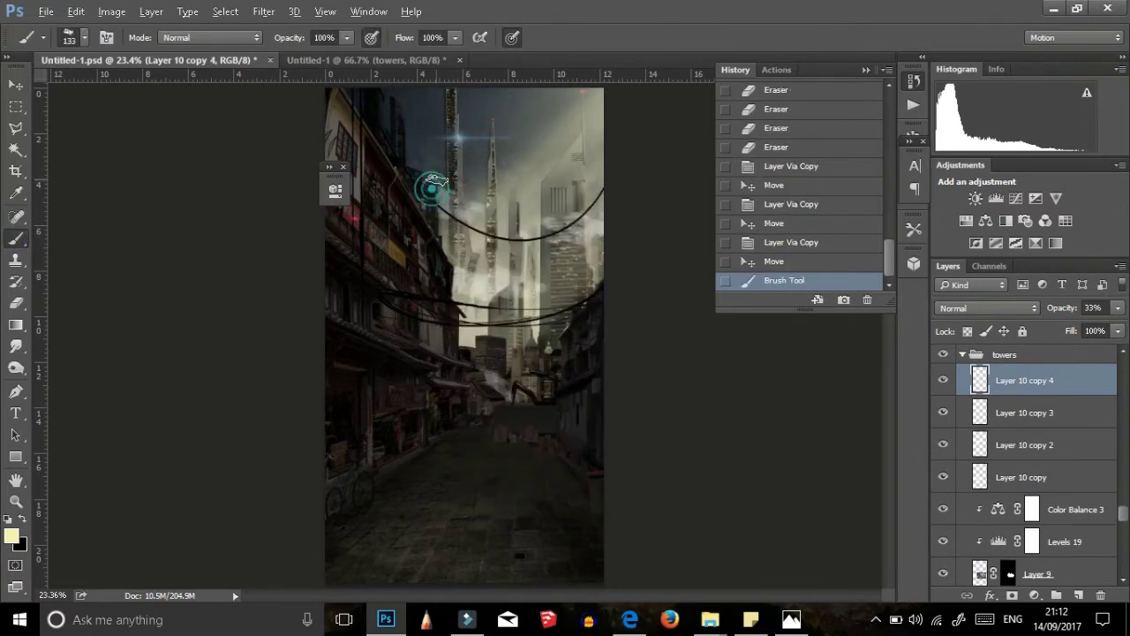
click(12, 536)
click(689, 285)
click(1062, 282)
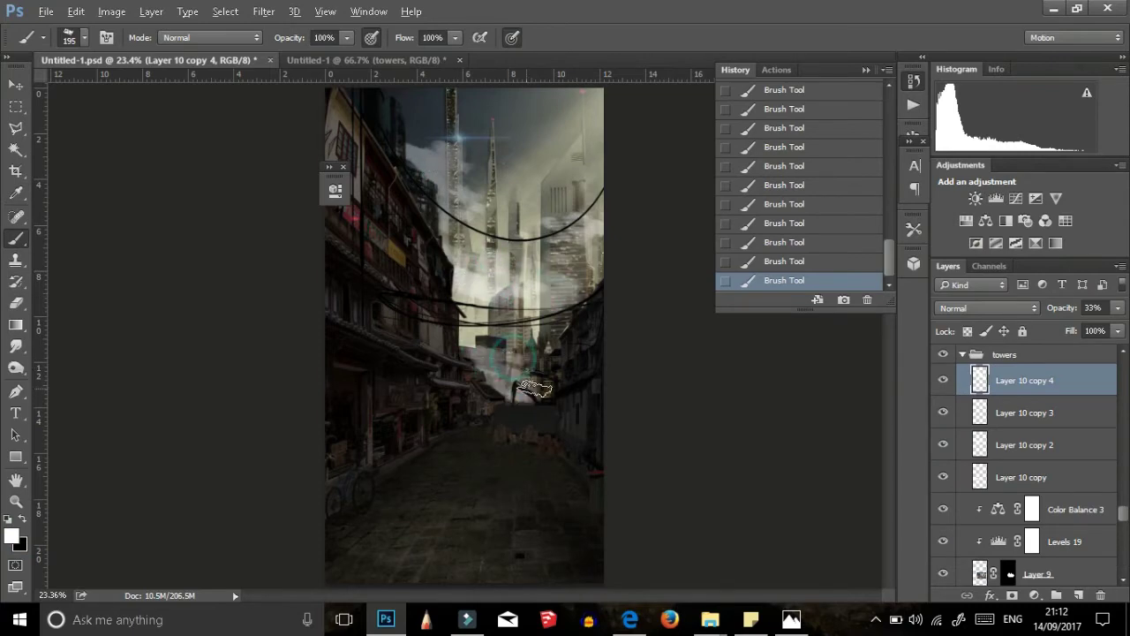
drag(535, 389, 469, 351)
Step: Merge the haze copies into one layer and raise its opacity
key(v)
shift+click(1022, 477)
right_click(1021, 477)
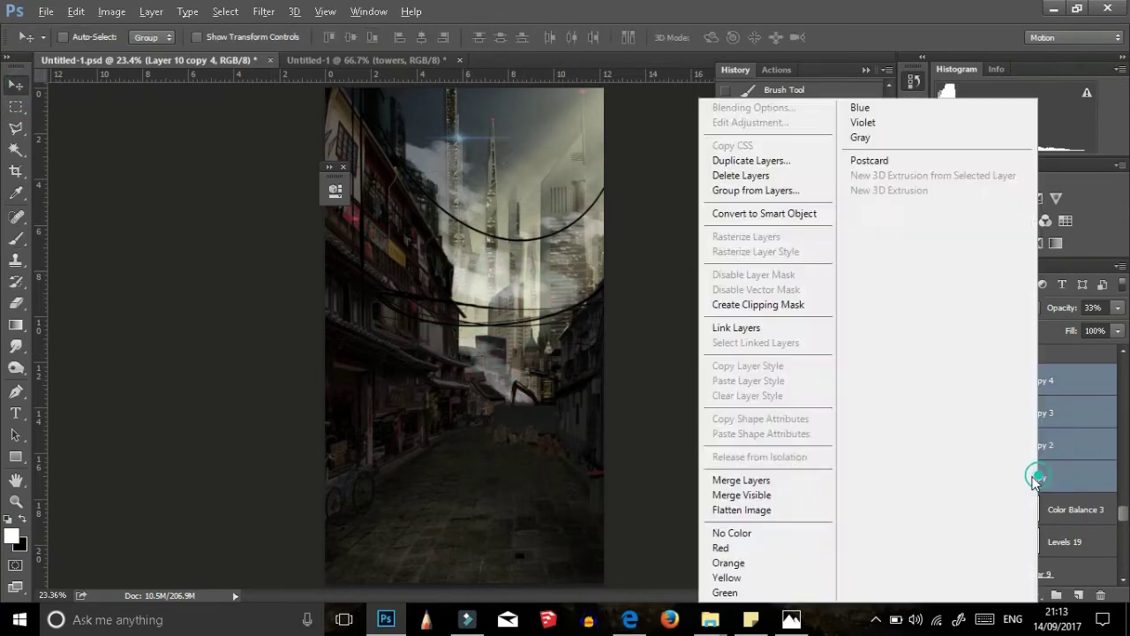
click(756, 477)
click(1118, 307)
drag(1060, 331, 1085, 330)
Step: Lower the Levels 19 output white to 242
click(1060, 444)
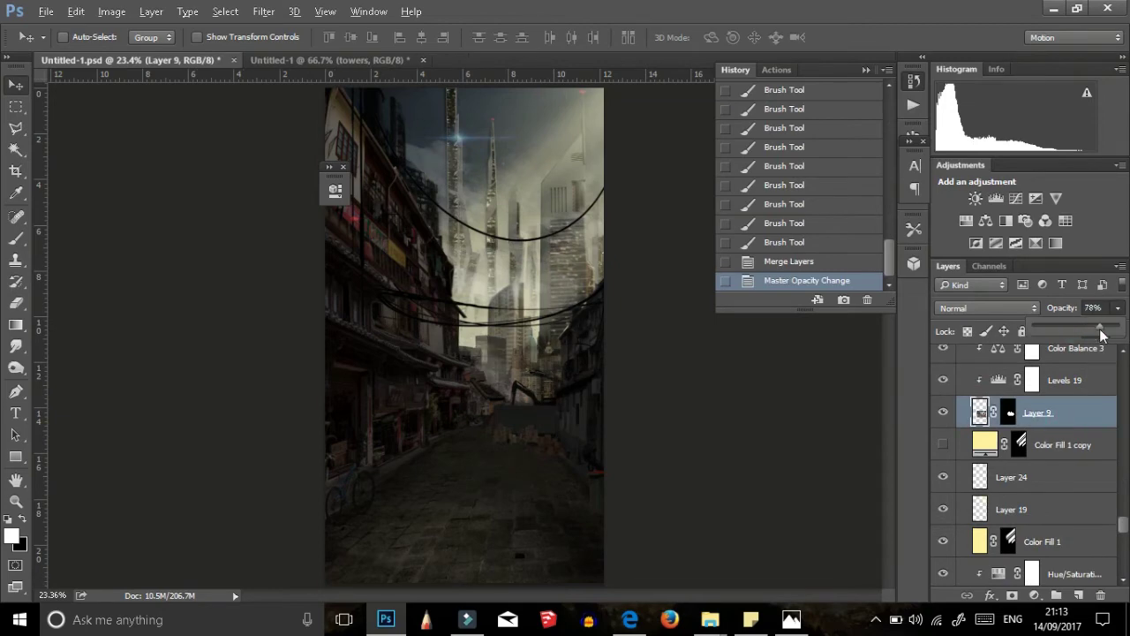
double_click(997, 413)
drag(404, 396, 382, 396)
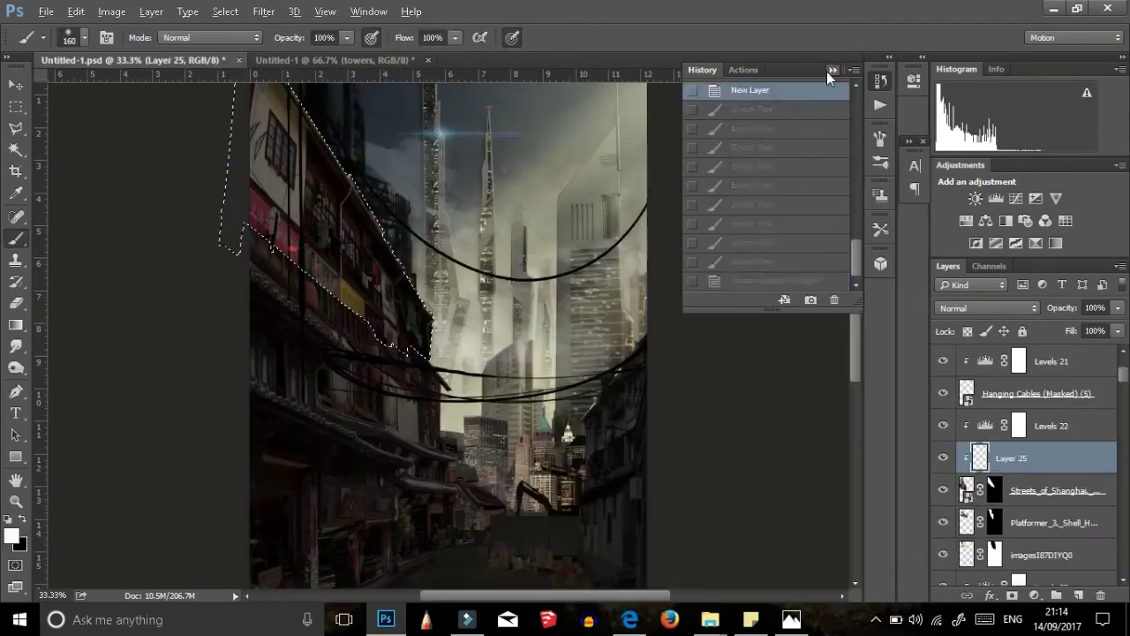
Step: Paint a pale-yellow strip over the left facade and fade it to 33% opacity
click(830, 71)
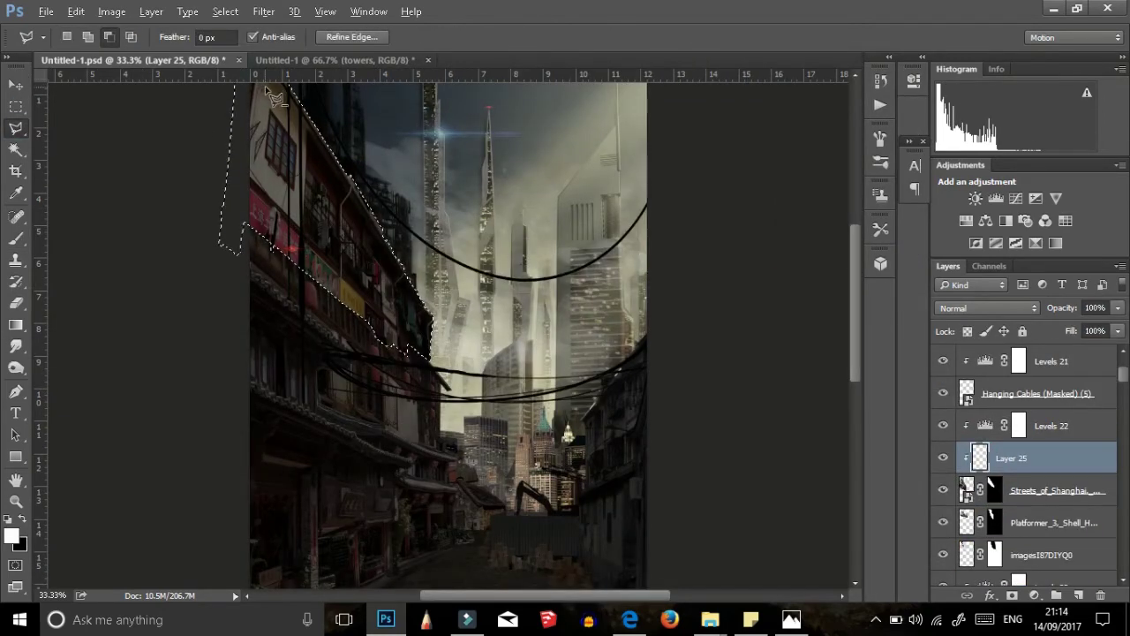
scroll(397, 265, up, 2)
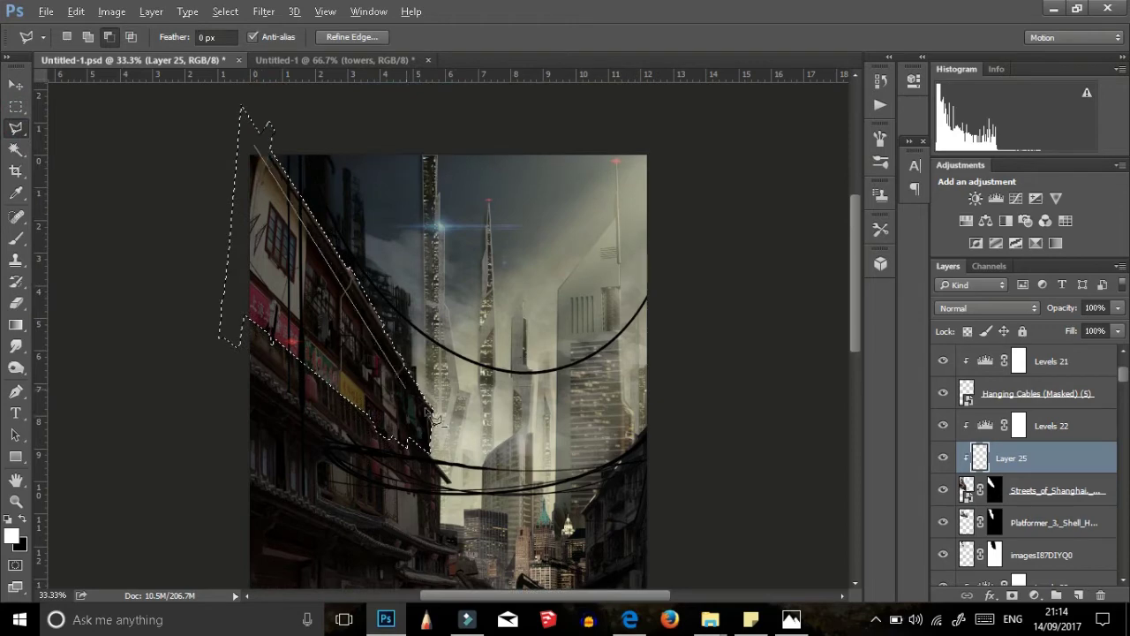
click(15, 238)
click(11, 535)
click(751, 292)
click(1067, 282)
drag(341, 277, 561, 360)
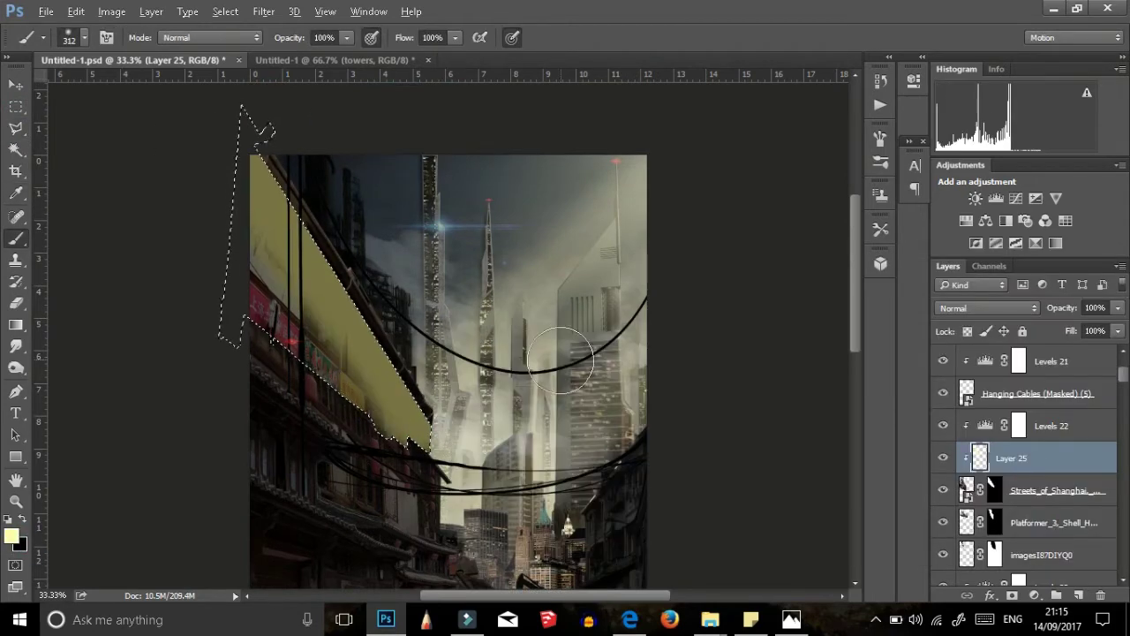
drag(1119, 316, 1061, 322)
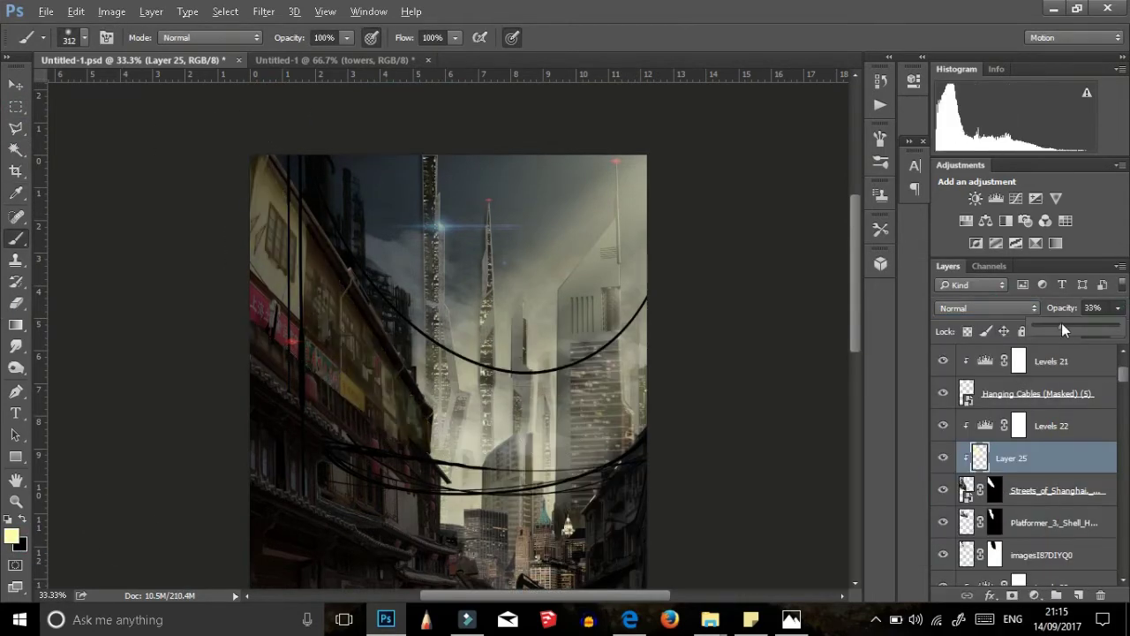
Step: Stretch the Color Fill layer wider to the left and lower its opacity to about 18%
scroll(676, 253, down, 2)
scroll(530, 265, up, 2)
key(v)
click(366, 264)
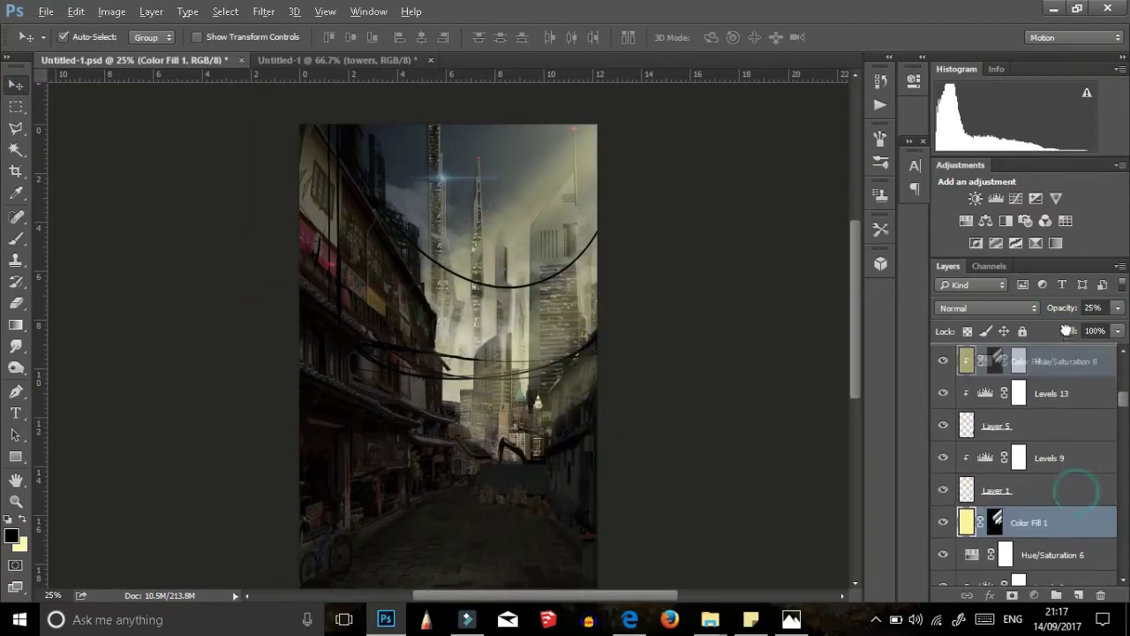
drag(276, 321, 101, 270)
key(Return)
click(1117, 307)
drag(1057, 326, 1050, 329)
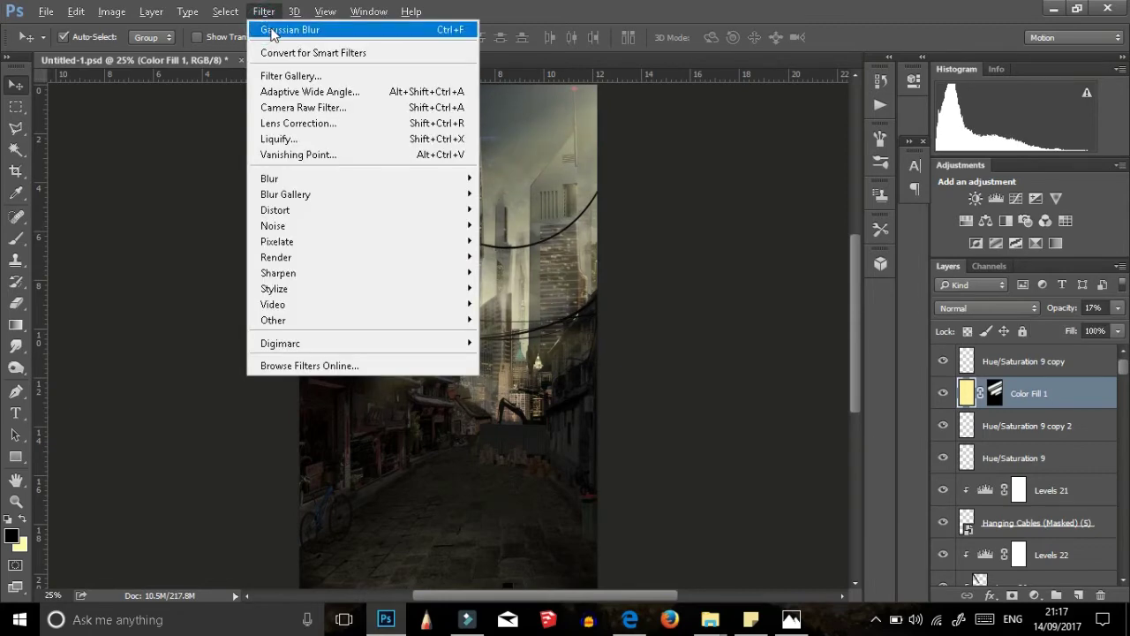
key(e)
right_click(406, 346)
key(Escape)
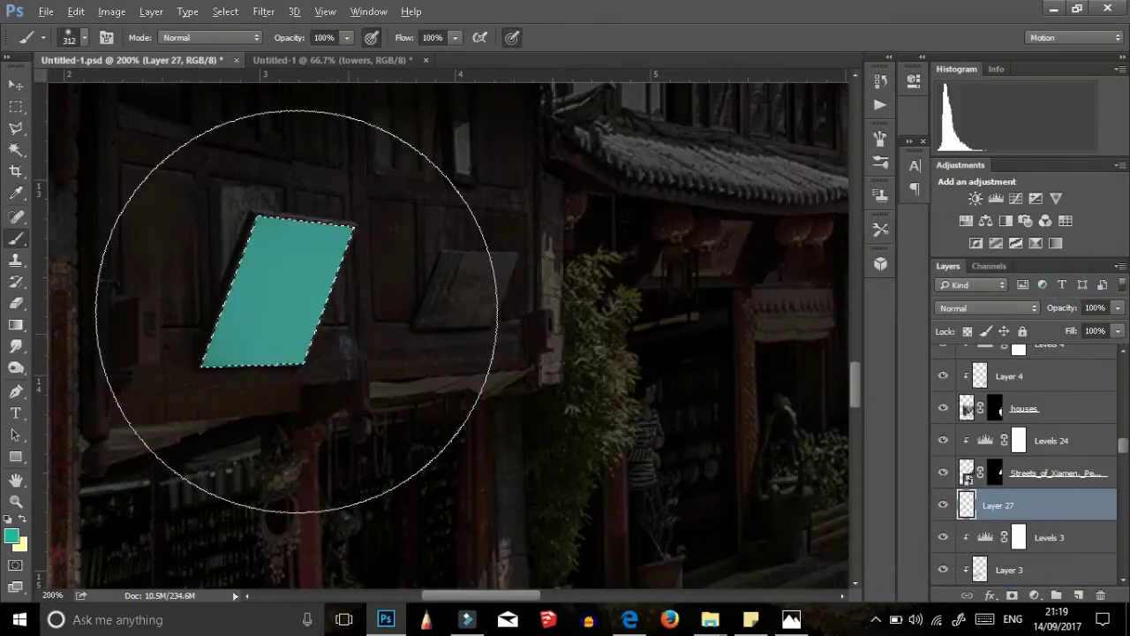
Step: Set the teal sign patch Layer 27 to Screen blending at 54% opacity
click(986, 307)
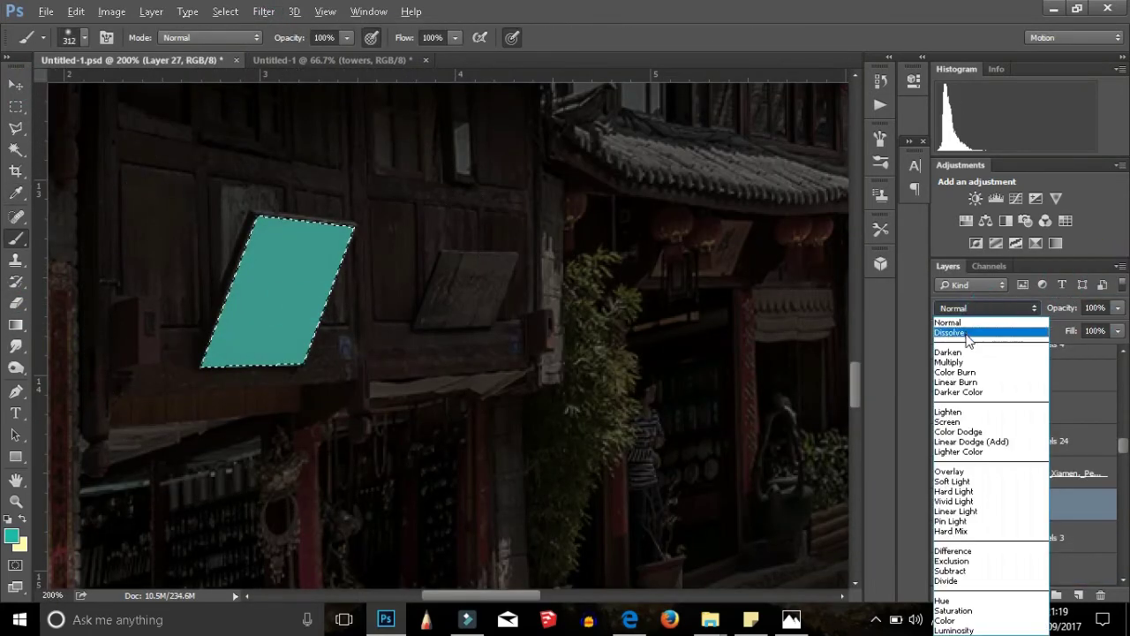
click(958, 419)
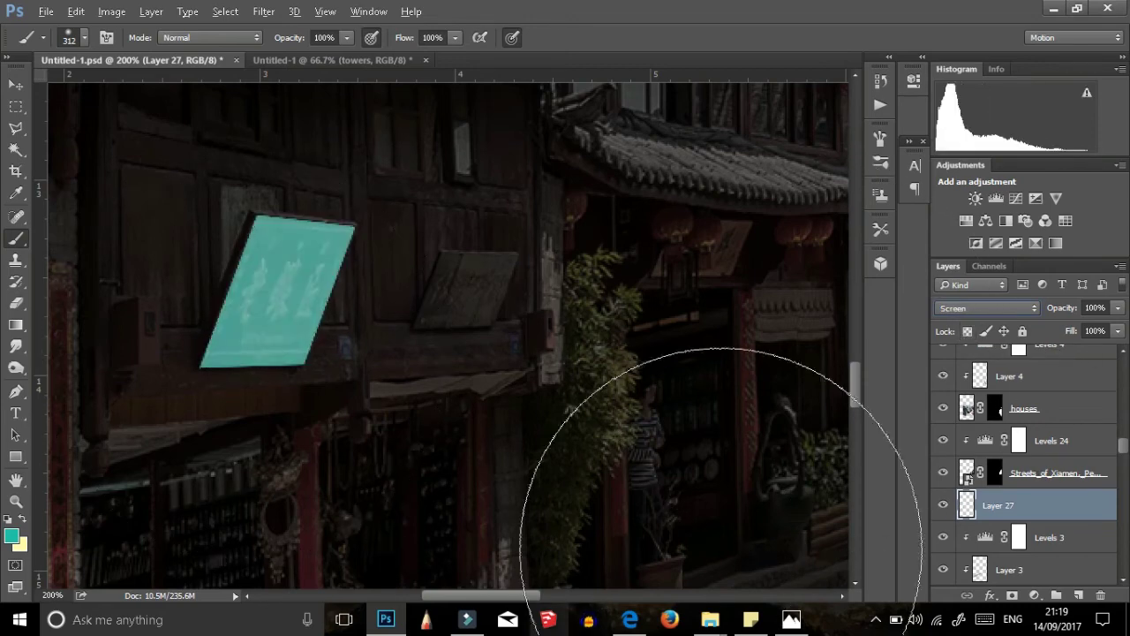
click(1118, 307)
drag(1114, 334, 1084, 334)
Step: Select the sign's edge and fill it with a teal Color Fill 2 layer
key(ctrl+plus)
key(ctrl+d)
key(l)
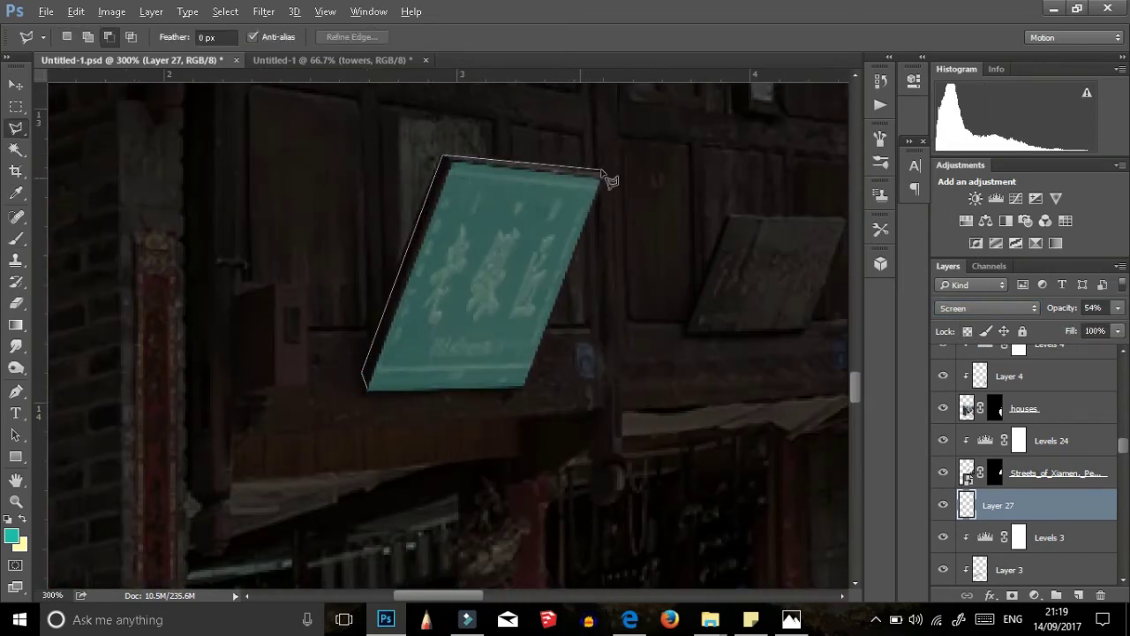
click(1035, 595)
click(1033, 293)
click(1087, 280)
key(ctrl+minus)
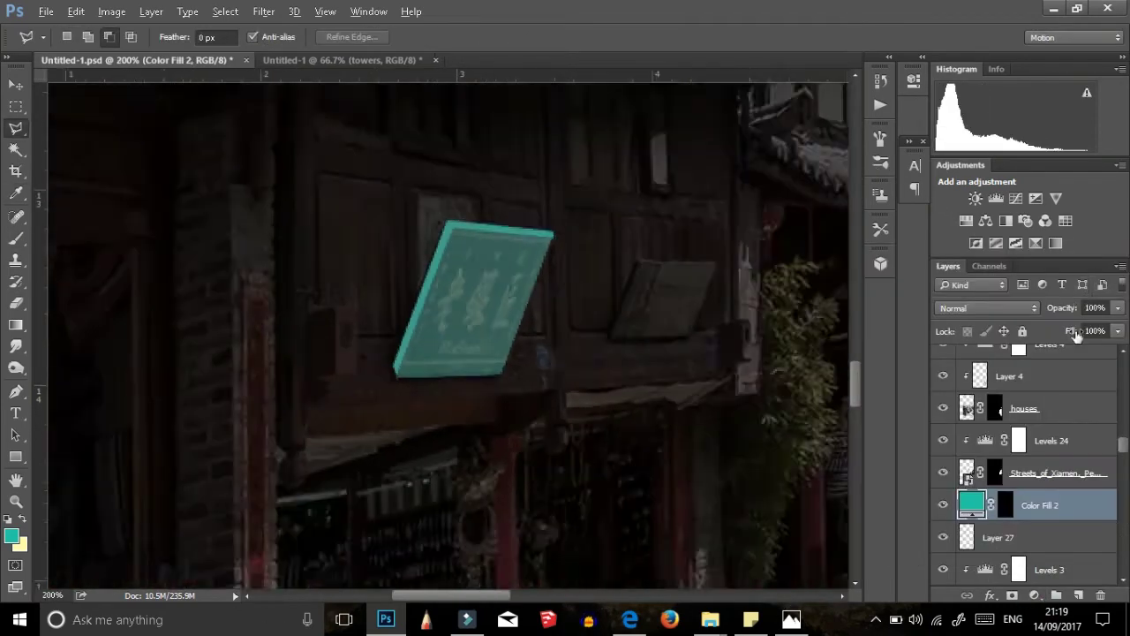
scroll(441, 353, down, 5)
Step: Give Color Fill 2 a teal Inner Glow
click(989, 595)
click(1020, 505)
drag(641, 109, 227, 198)
key(ctrl+minus)
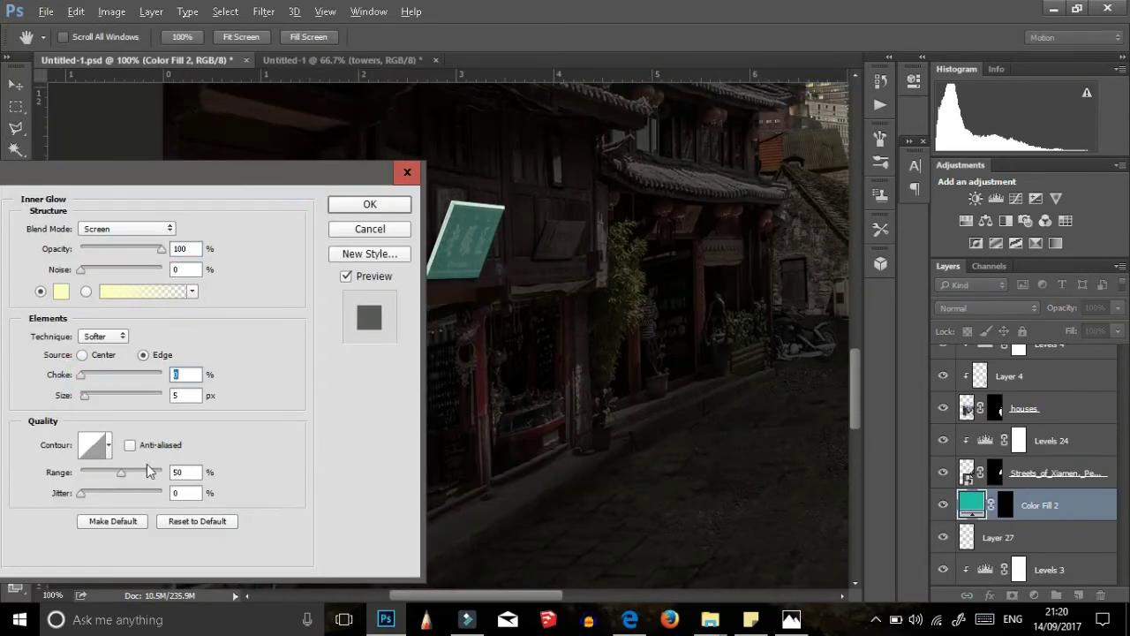
click(466, 280)
text(1)
click(61, 290)
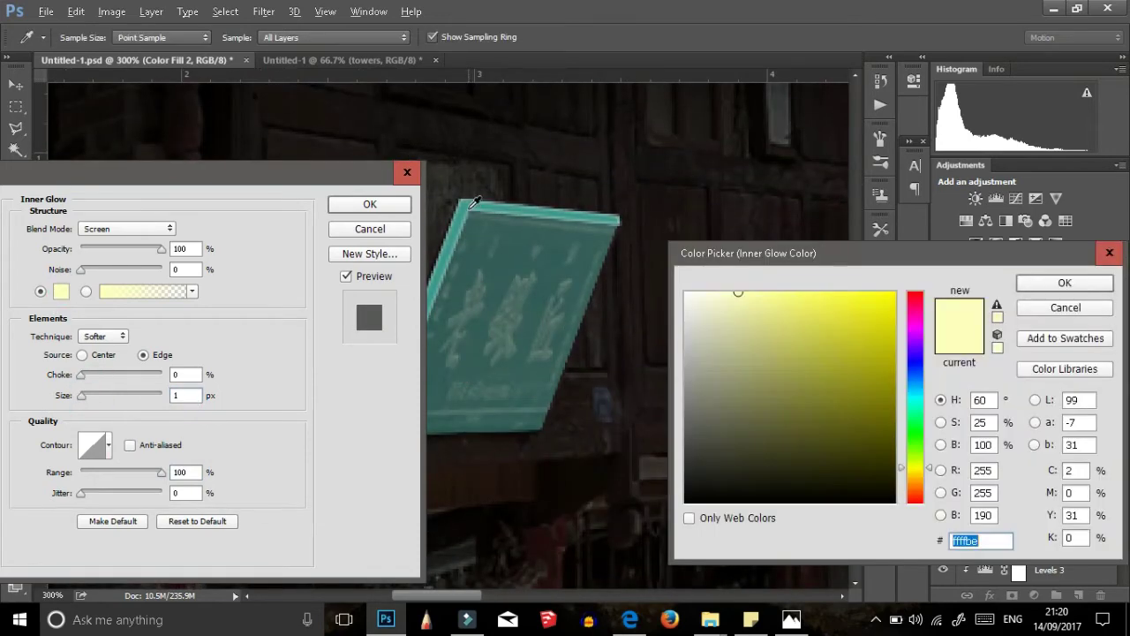
click(788, 313)
key(Return)
key(Return)
Step: Add an Inner Glow to Layer 27 using the sign's sampled teal, size 27 px, with tightened choke
scroll(1024, 459, down, 1)
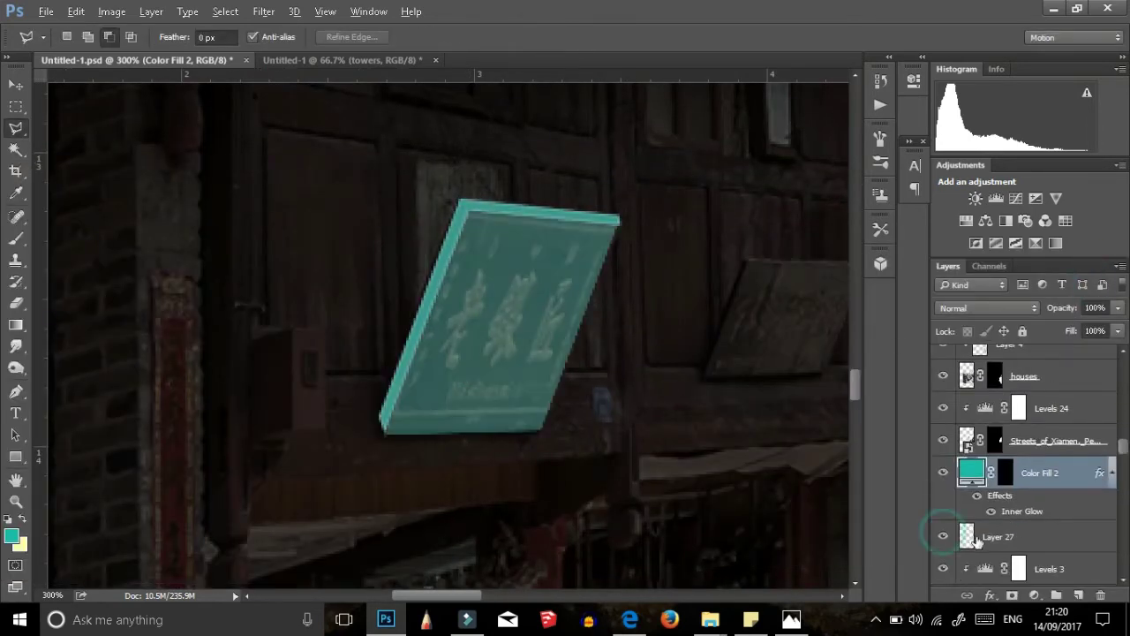
click(998, 536)
click(990, 595)
click(1024, 428)
click(60, 232)
click(485, 198)
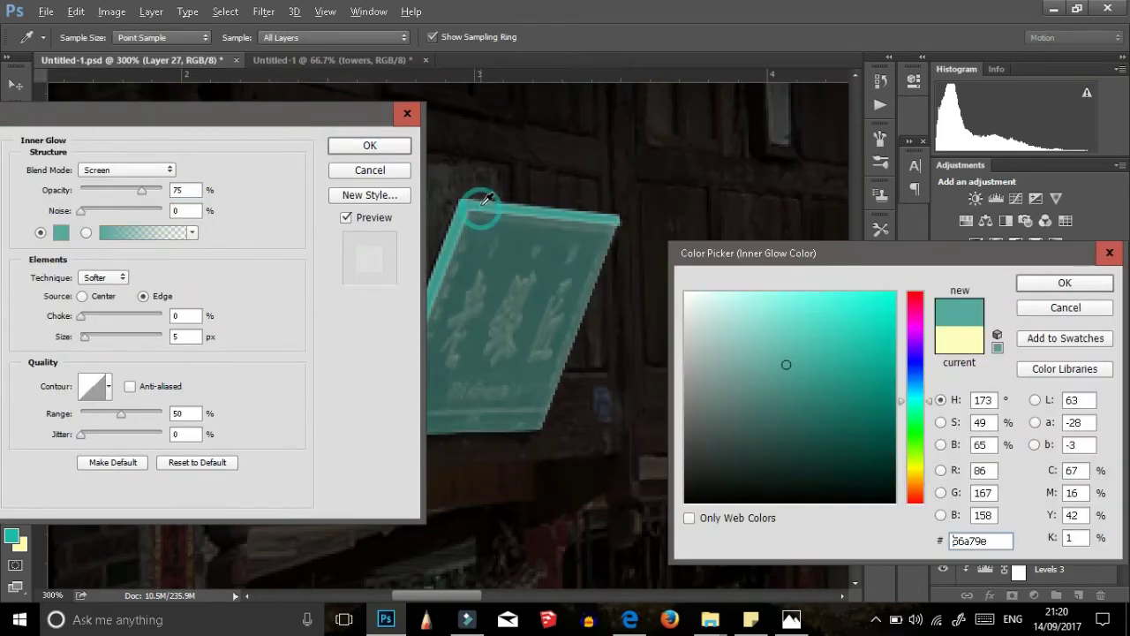
key(Return)
drag(85, 337, 94, 336)
drag(81, 315, 92, 317)
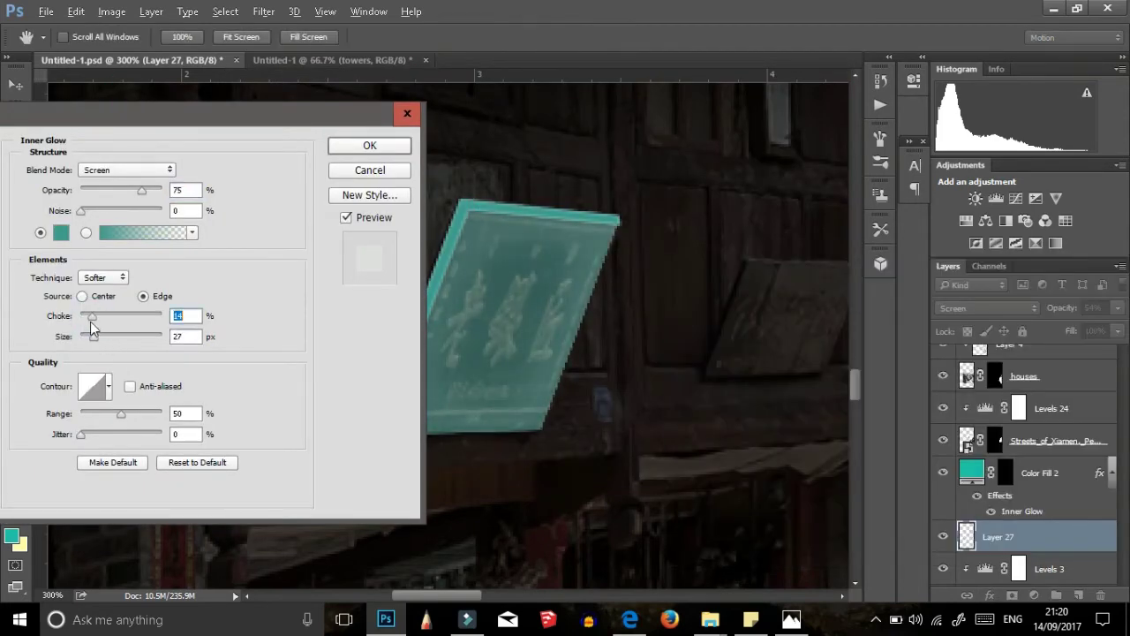
click(100, 190)
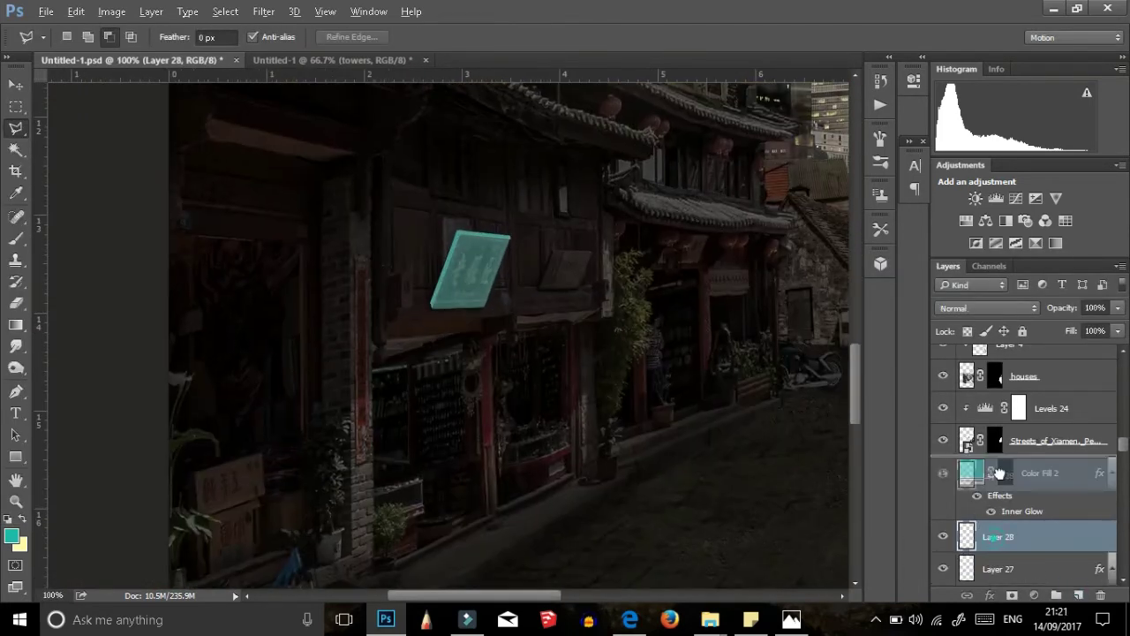
Step: Set the halo Layer 28 to Screen and shrink it to about 55% around the sign
click(946, 421)
key(ctrl+t)
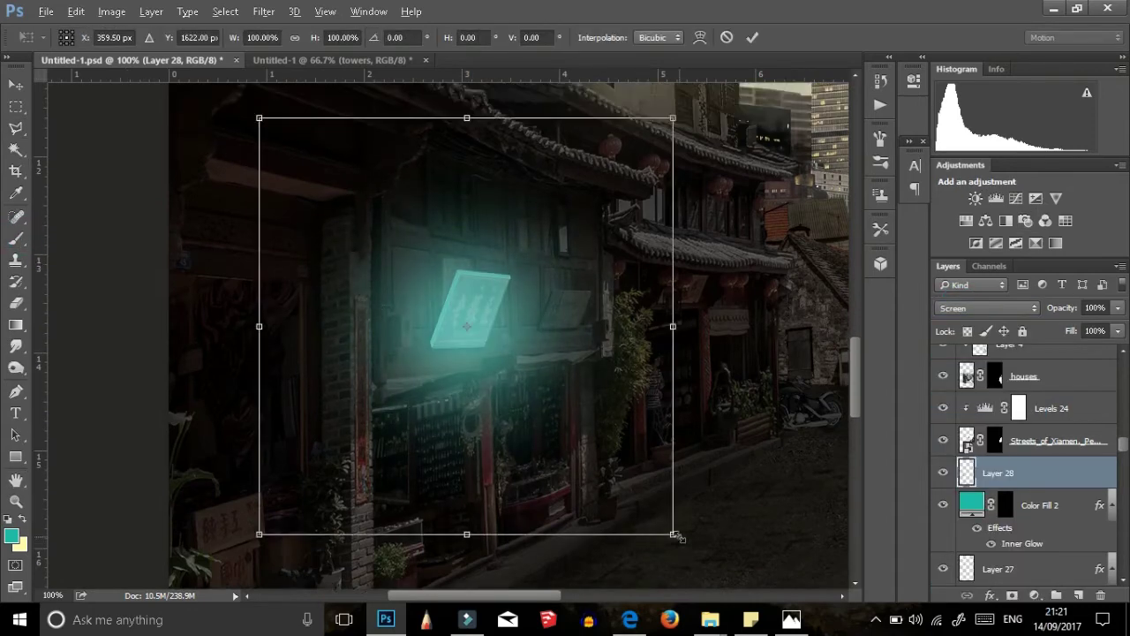
drag(676, 535, 551, 444)
drag(471, 334, 494, 318)
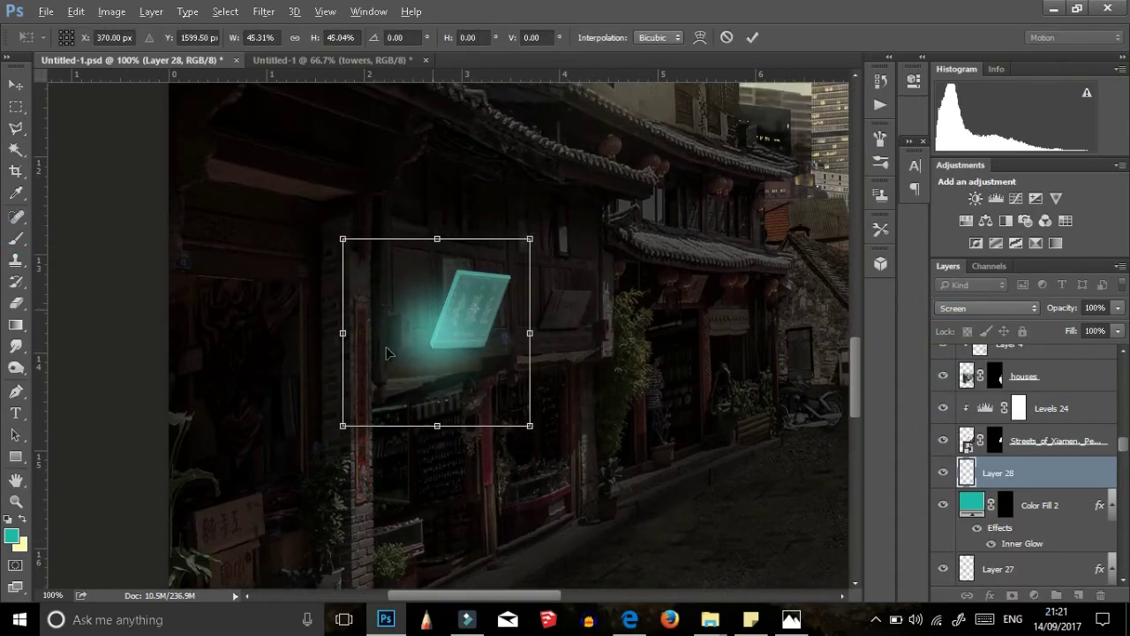
key(Return)
key(b)
key(ctrl+minus)
scroll(667, 428, down, 2)
Step: Draw a Polygonal Lasso selection over the shop window
scroll(441, 354, up, 1)
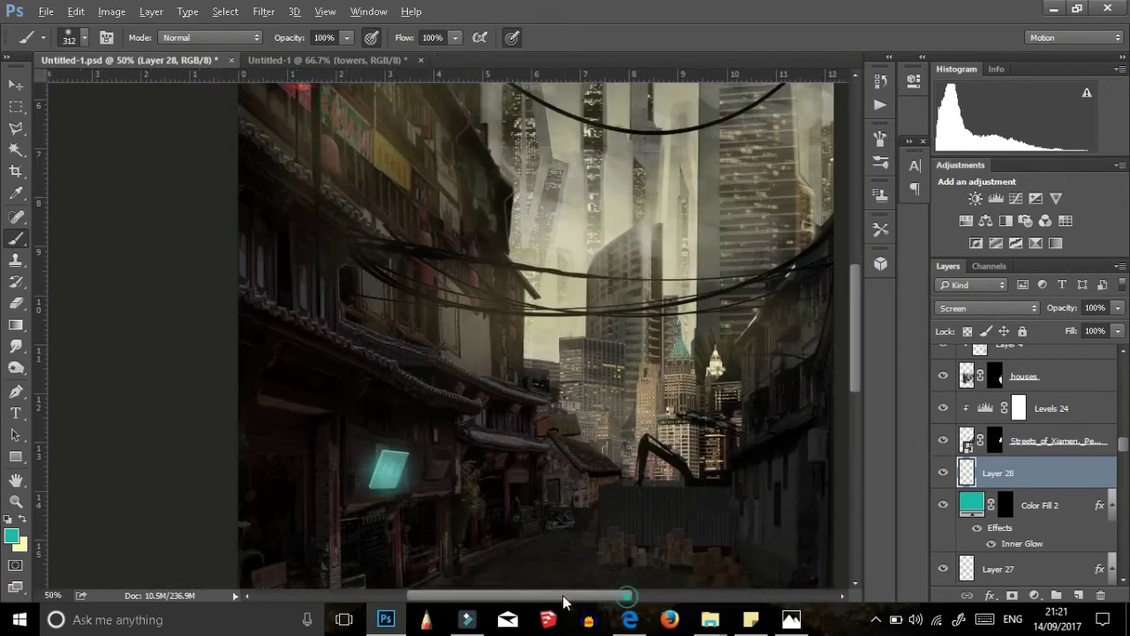
scroll(398, 336, up, 1)
scroll(375, 298, up, 3)
key(l)
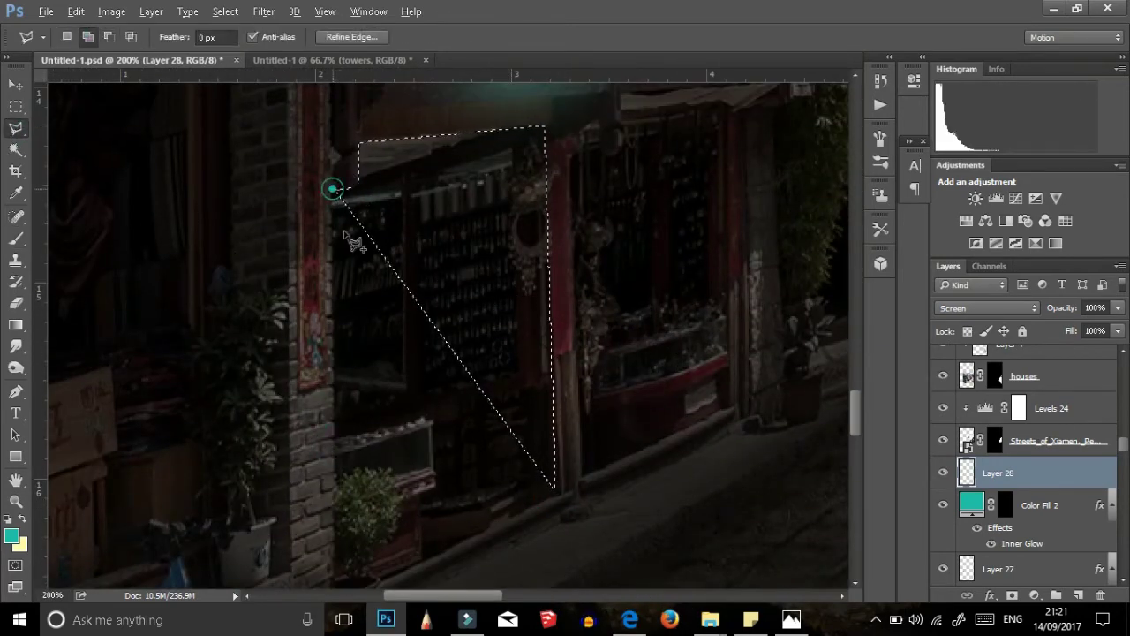
scroll(351, 473, down, 2)
double_click(562, 396)
Step: Fill new Layer 29 with teal at 30% opacity and erase its edges
key(ctrl+shift+alt+n)
key(alt+BackSpace)
key(ctrl+d)
key(b)
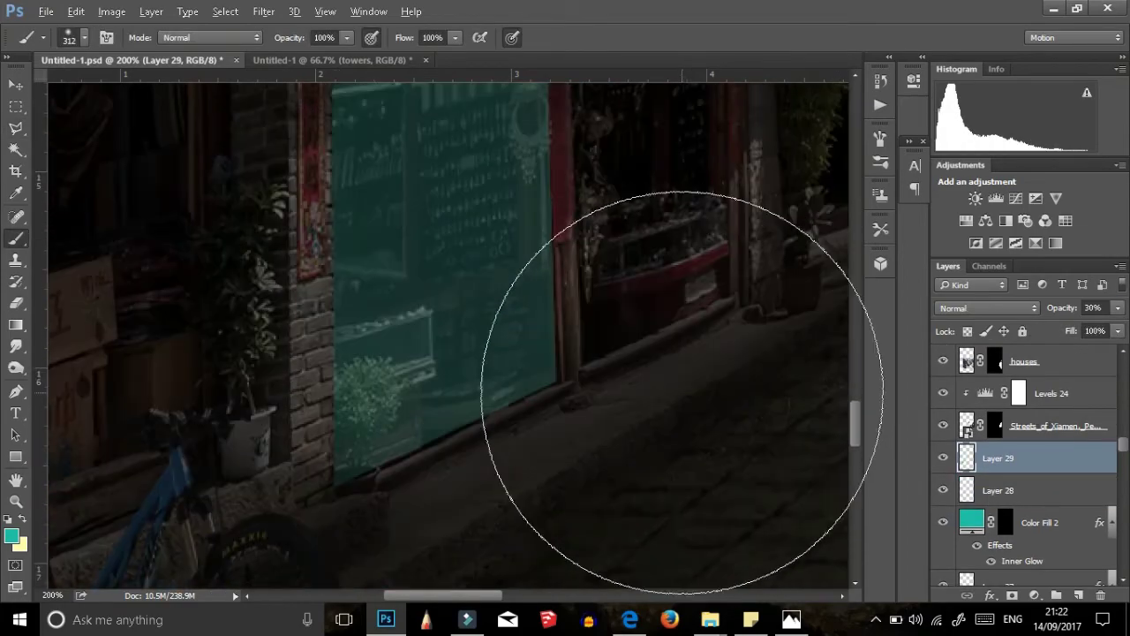
scroll(530, 354, up, 1)
click(16, 303)
right_click(353, 453)
key(Escape)
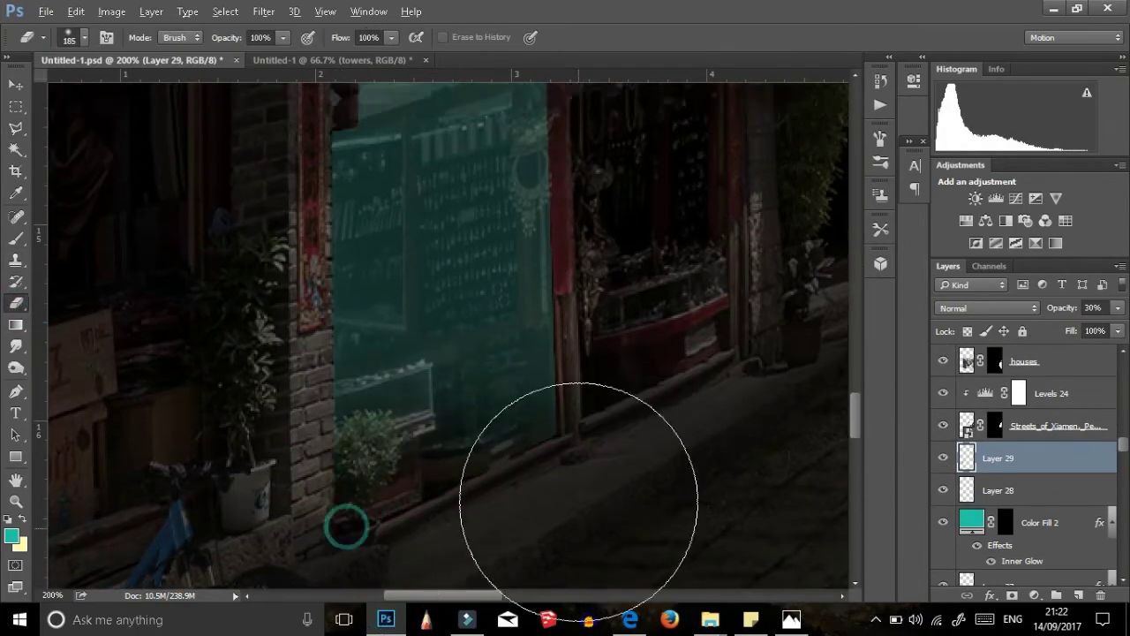
scroll(580, 492, down, 1)
scroll(580, 328, down, 2)
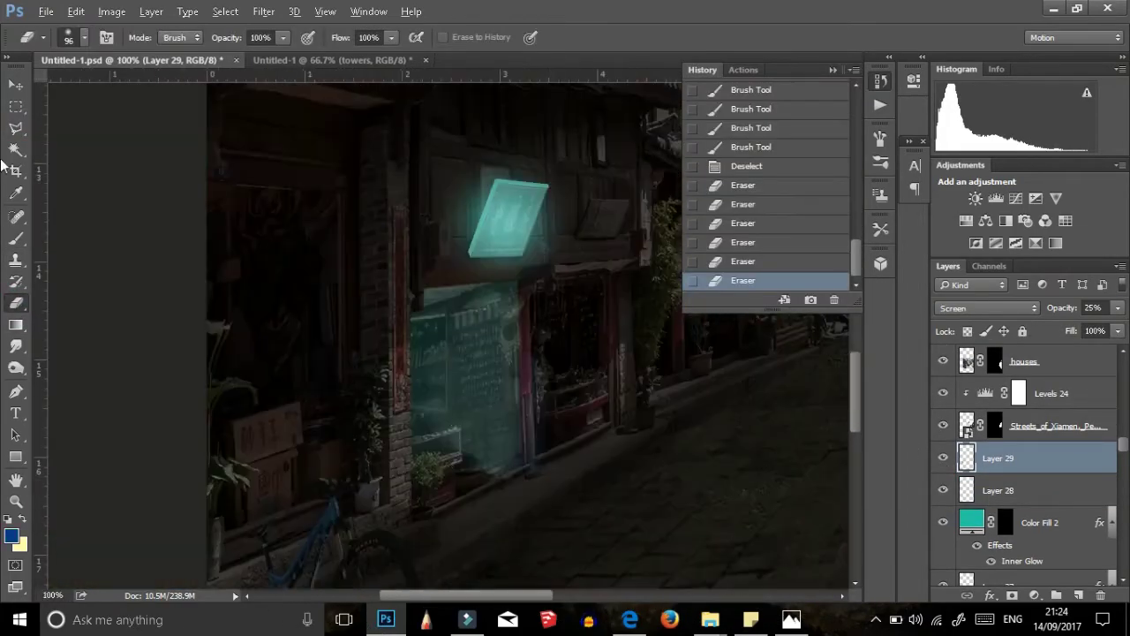
Step: Start a lasso selection over a patch of the street
click(743, 436)
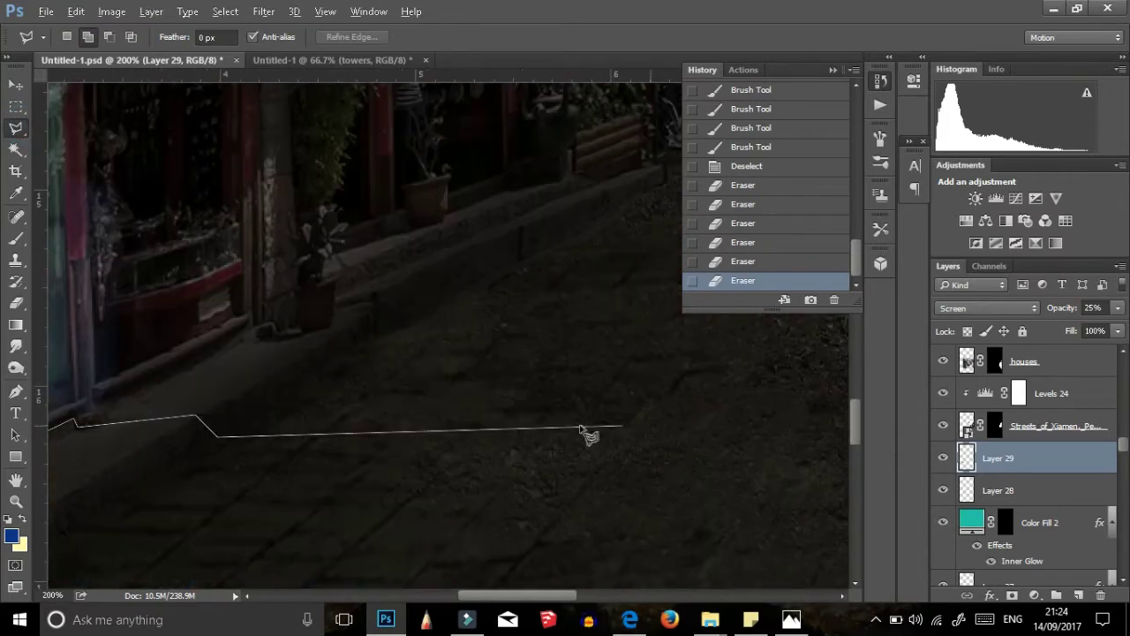
click(680, 415)
scroll(680, 414, down, 2)
scroll(680, 415, down, 1)
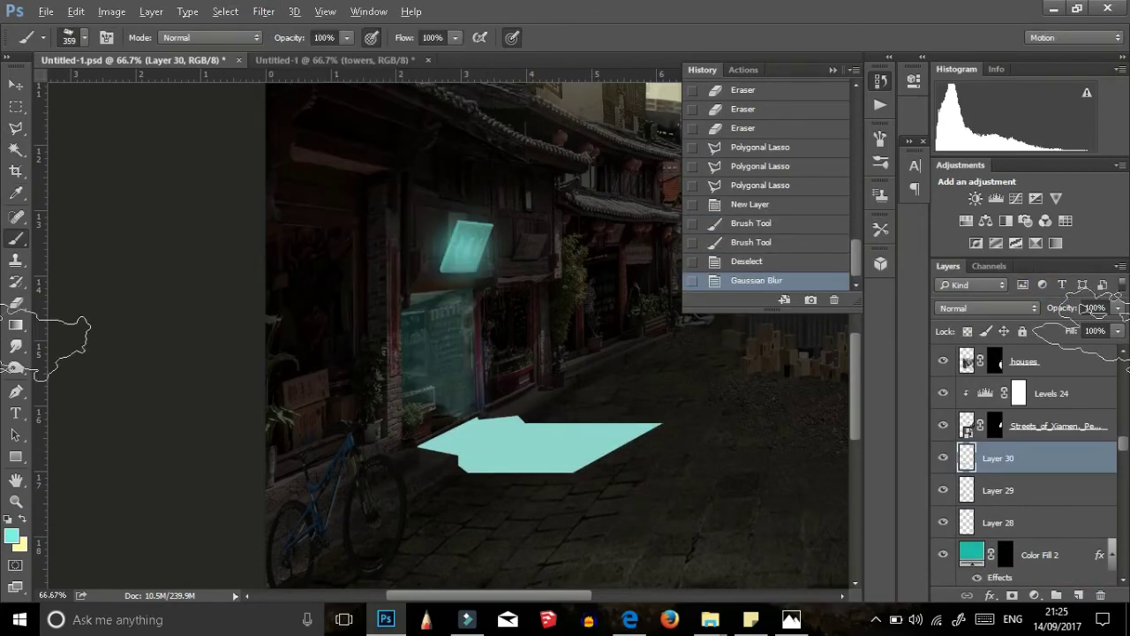
Step: Apply a Gaussian Blur to the cyan street patch on Layer 30 for a soft glow
click(774, 244)
click(263, 11)
click(284, 30)
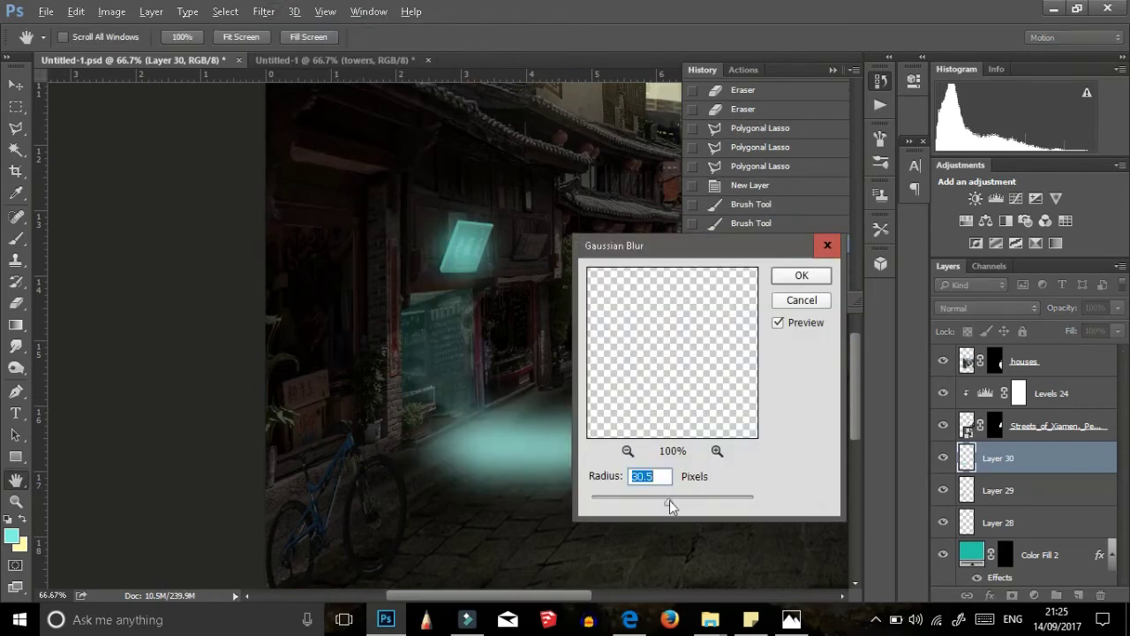
drag(668, 503, 644, 504)
click(799, 279)
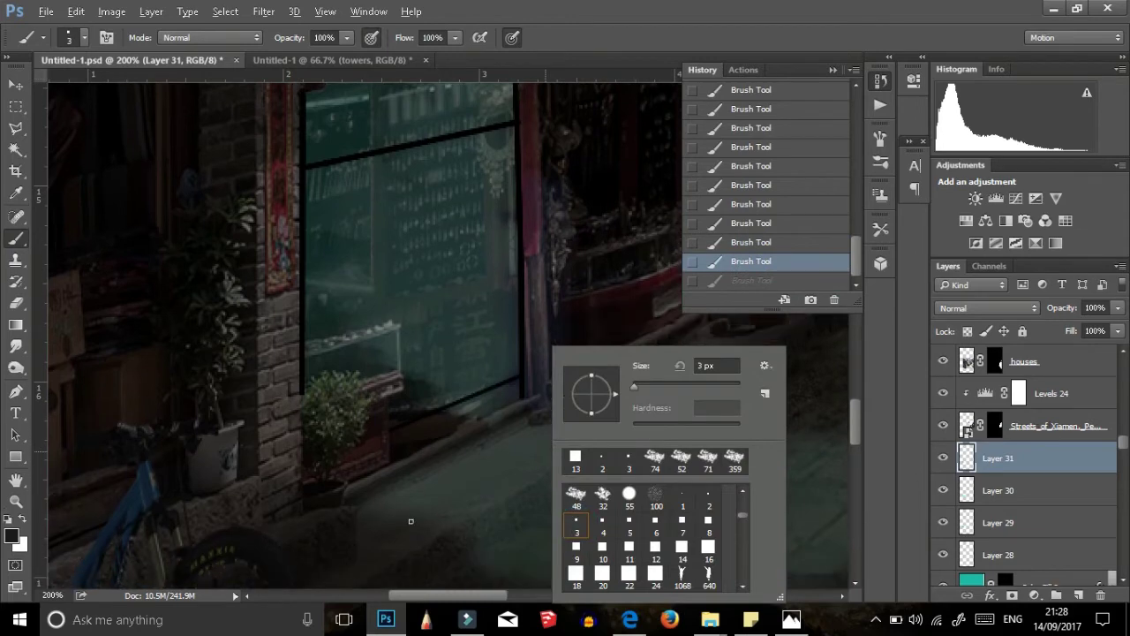
Step: Select the lower part of the shop window and add a black solid colour fill
scroll(252, 275, up, 4)
scroll(240, 267, up, 1)
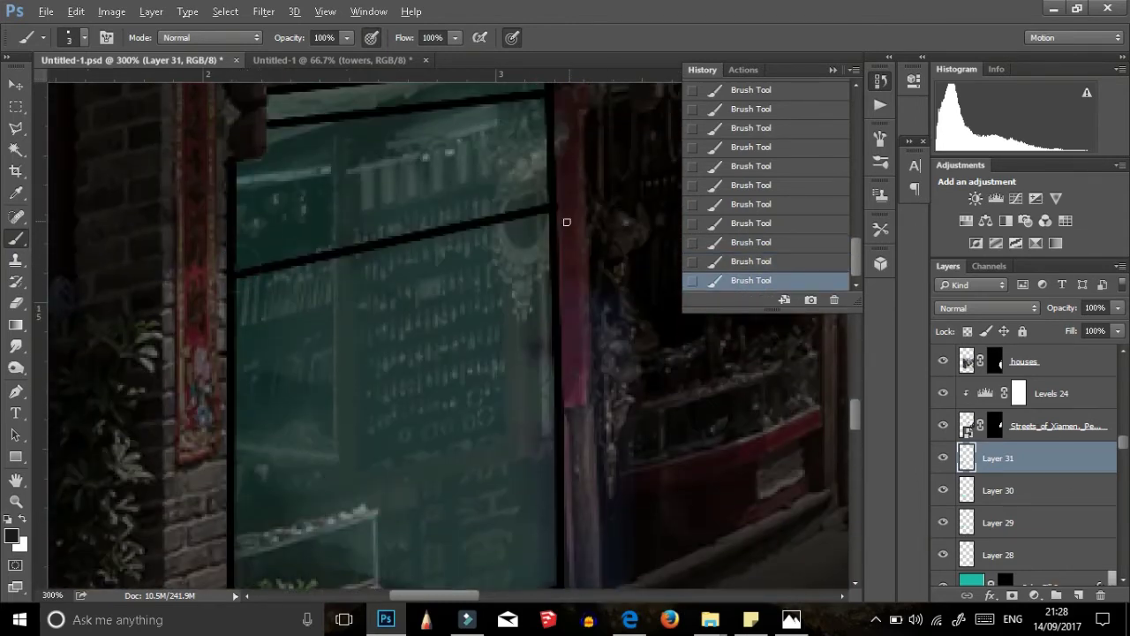
scroll(285, 214, up, 2)
scroll(269, 264, up, 1)
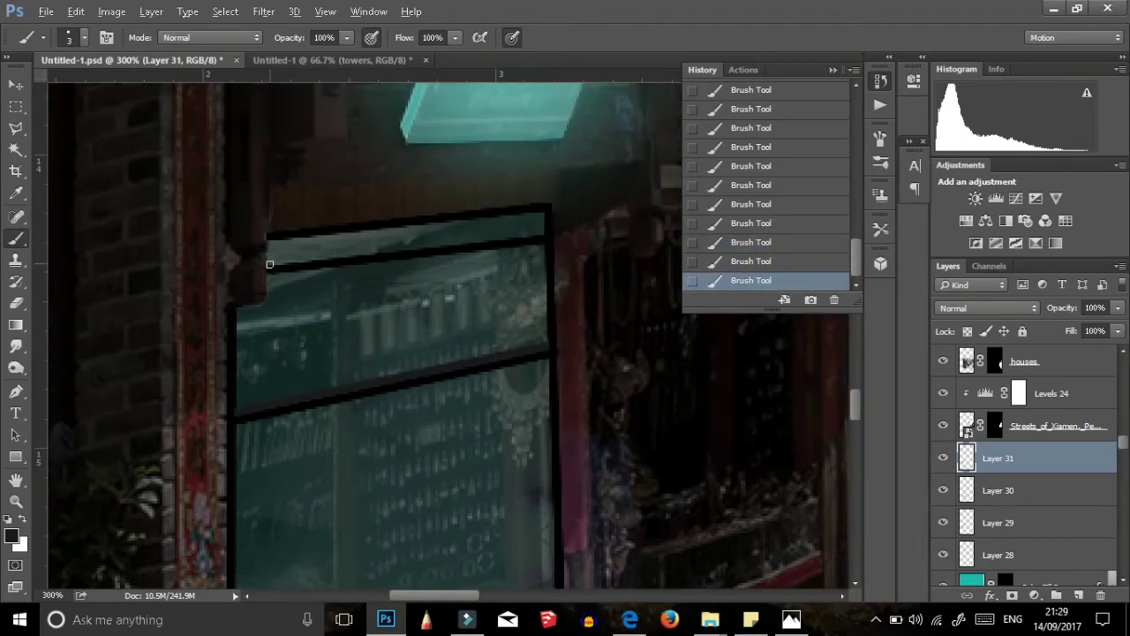
scroll(325, 251, down, 2)
key(ctrl+d)
key(l)
click(325, 305)
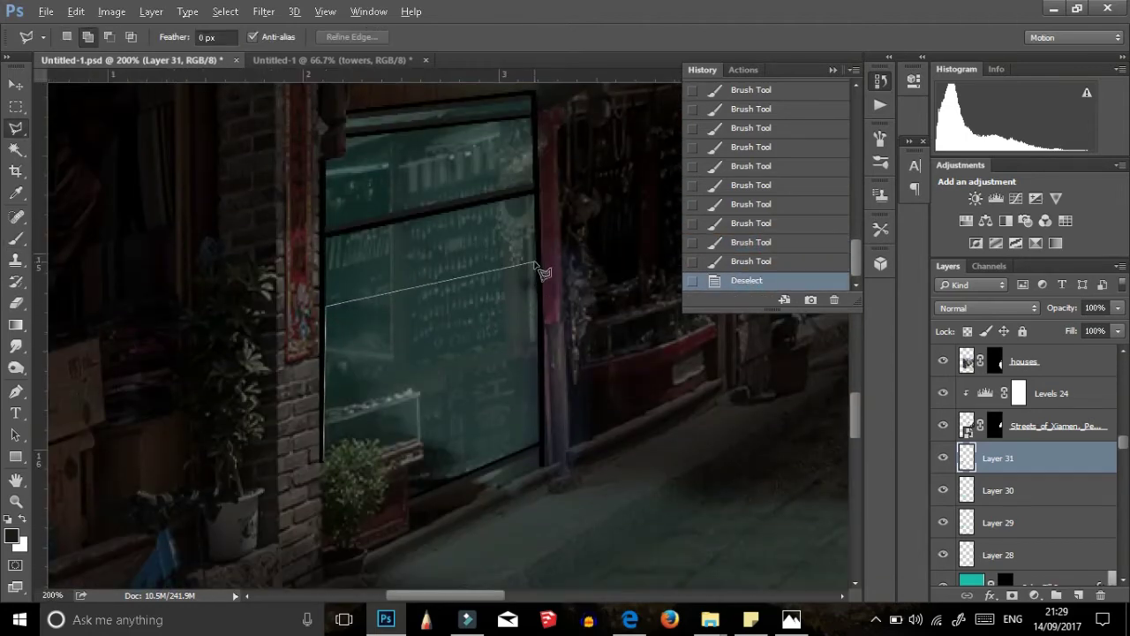
double_click(399, 477)
click(1035, 594)
click(1041, 287)
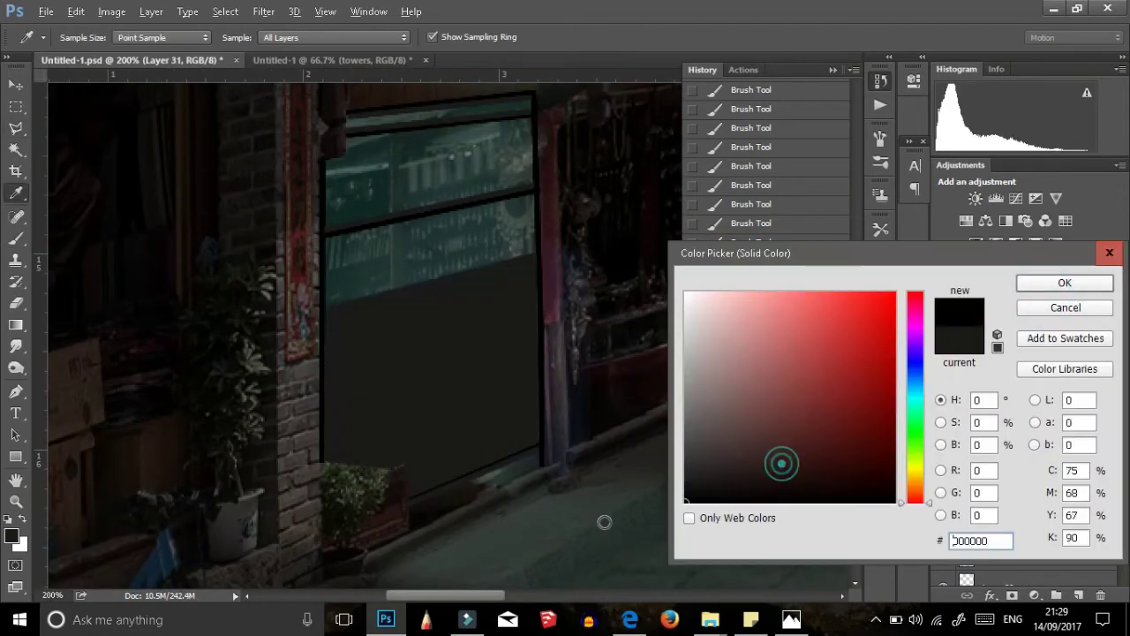
Step: Set the black fill to Soft Light and lower its opacity
key(shift+plus)
key(shift+plus)
key(shift+plus)
key(shift+plus)
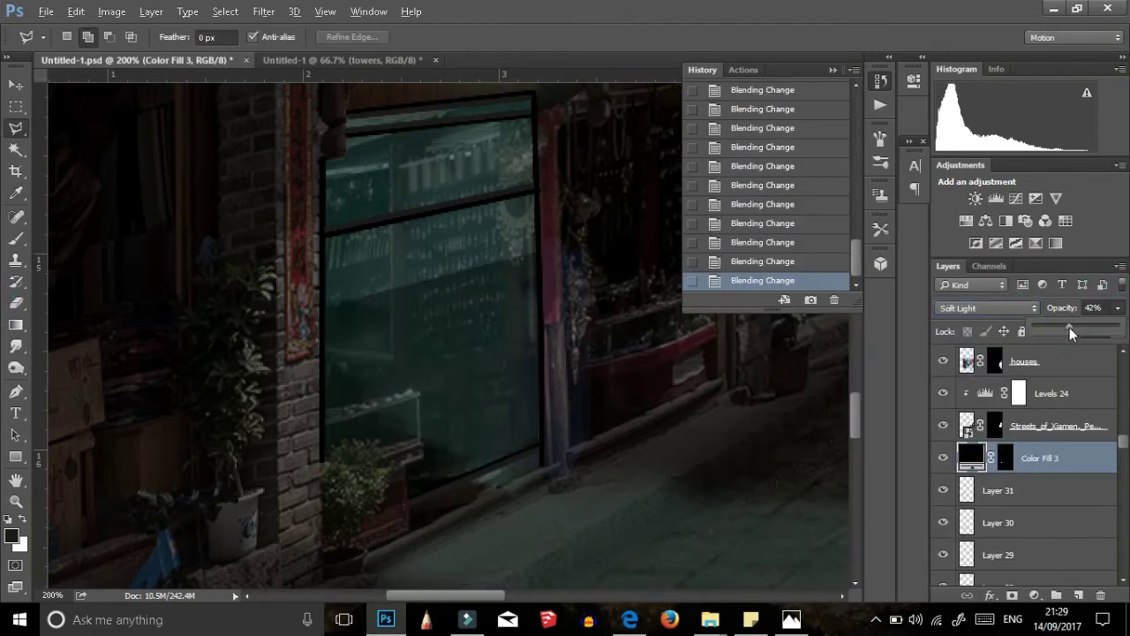
key(shift+plus)
key(shift+plus)
key(2)
key(7)
scroll(719, 488, down, 4)
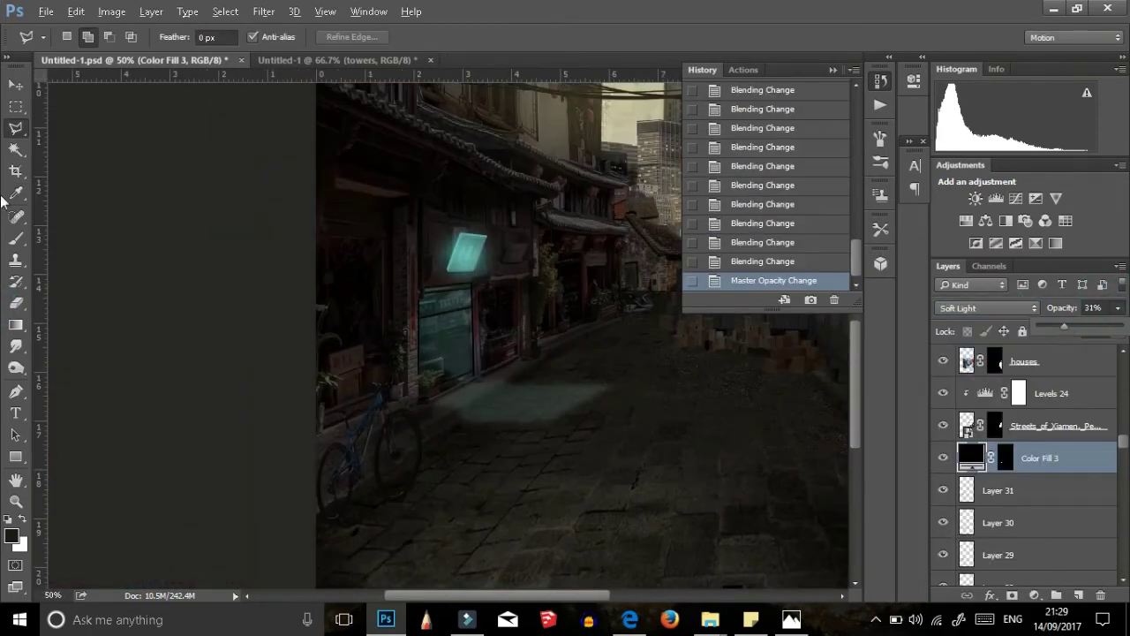
Step: Change the blending mode of Layer 31, the window frame lines
key(v)
click(989, 457)
click(987, 307)
click(957, 416)
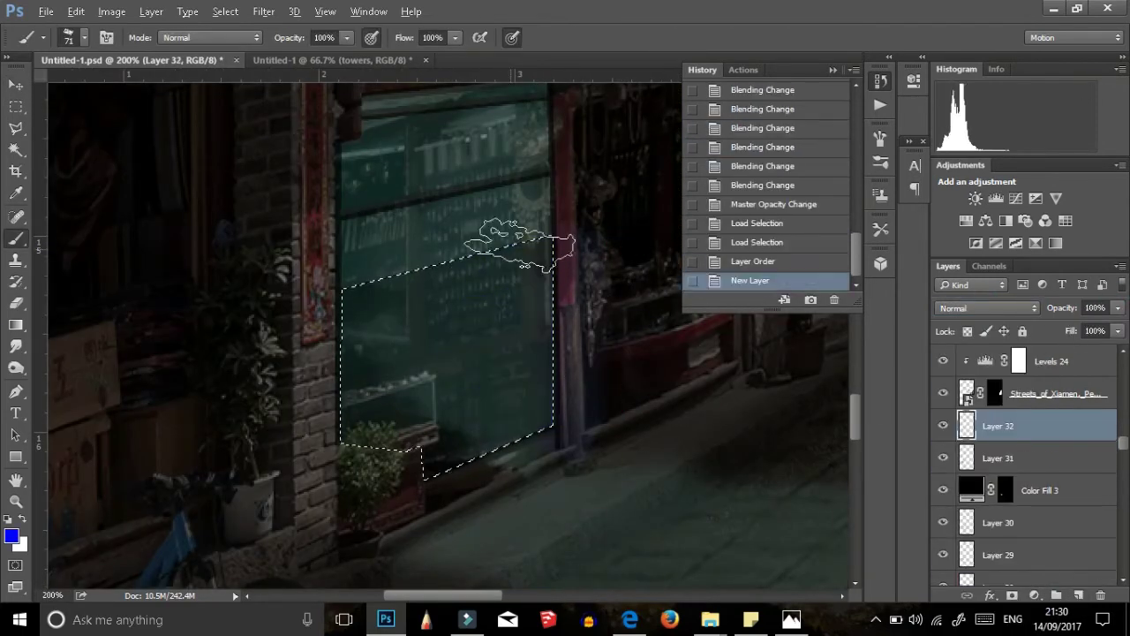
Step: Set the blue window tint layer to Lighten at 17% opacity
click(986, 307)
click(980, 442)
key(ctrl+d)
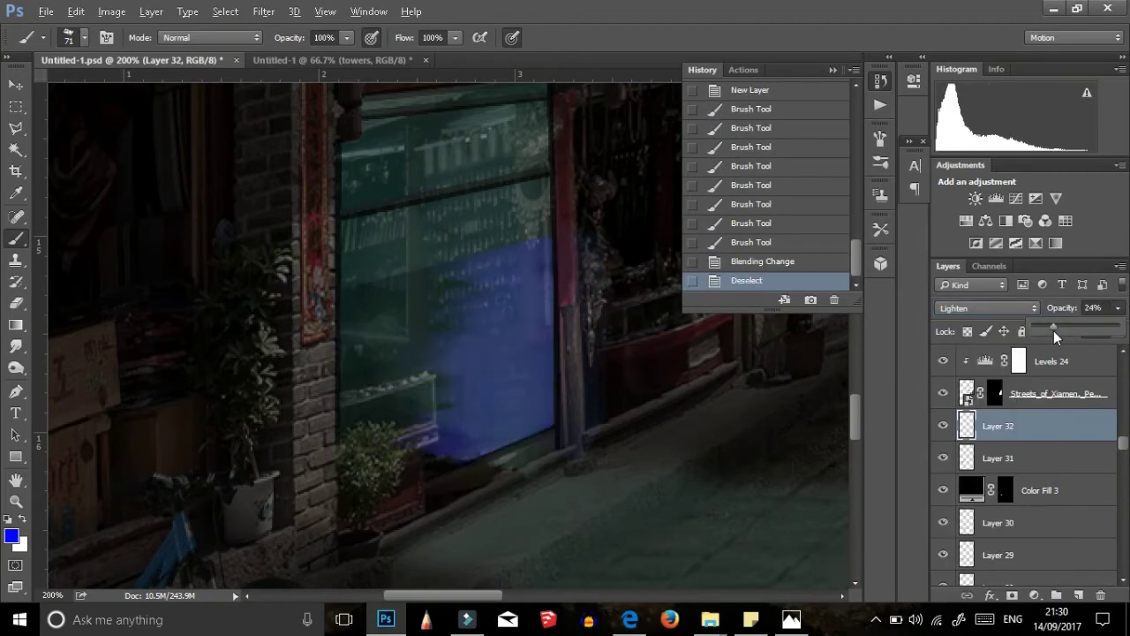
drag(1118, 307, 1042, 330)
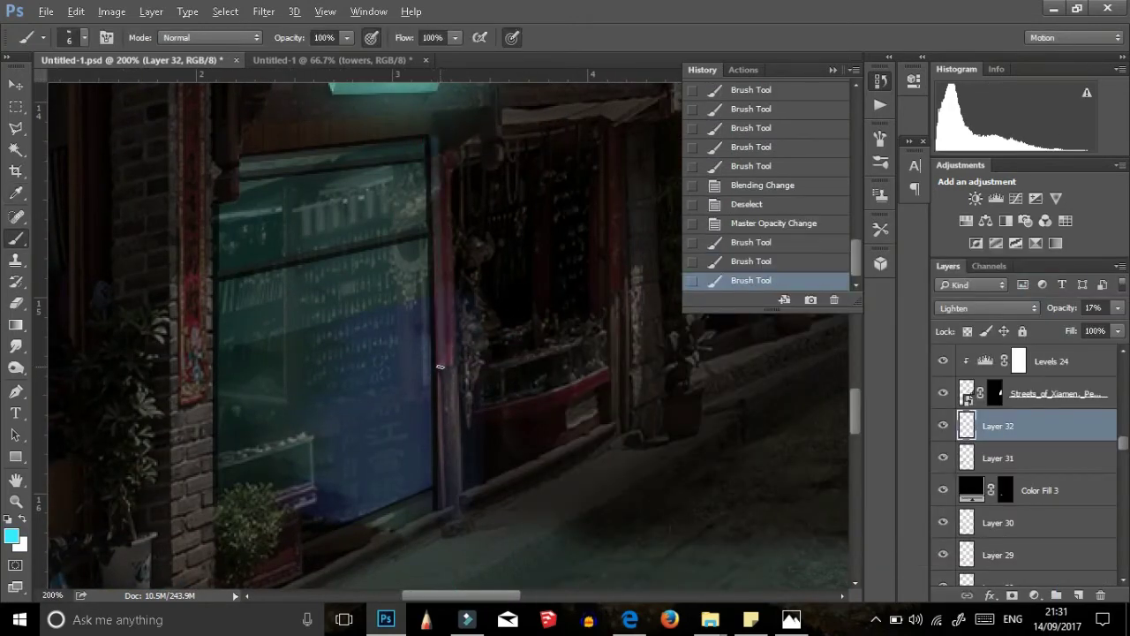
key(ctrl+0)
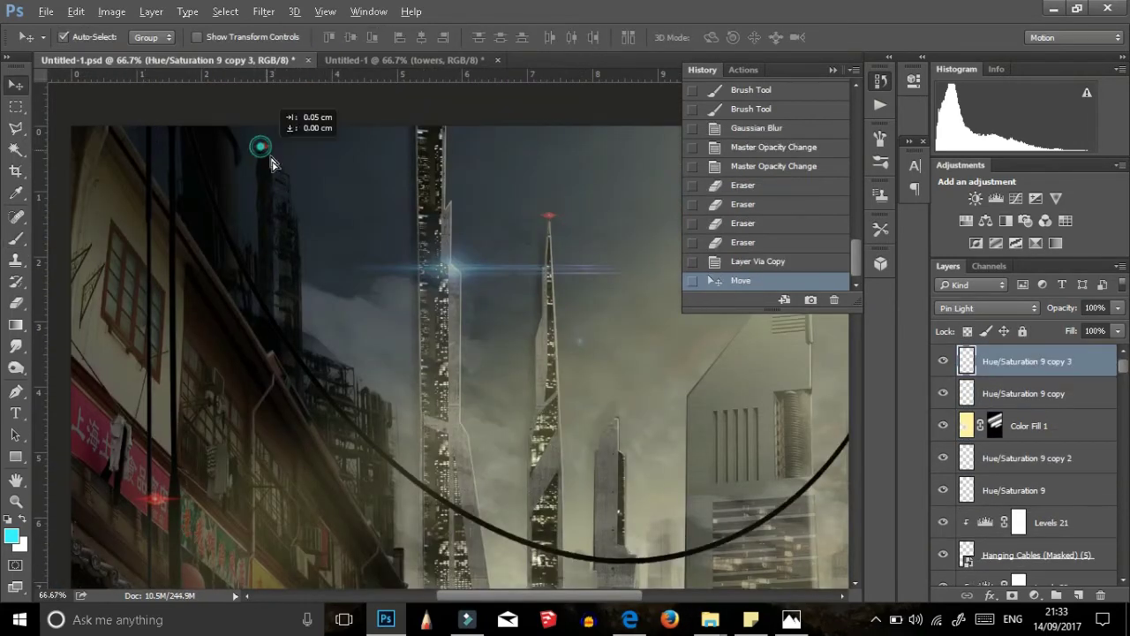
Step: Scale the small red light and nudge it onto the tower
key(ctrl+t)
key(Return)
key(Down)
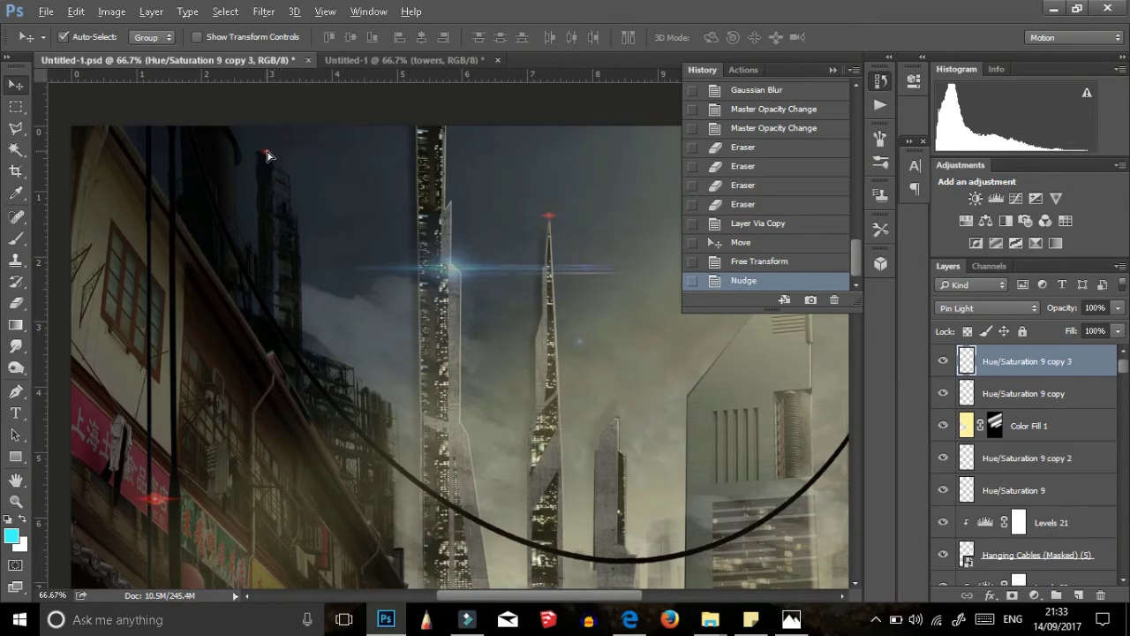
Step: Duplicate the red light three times, placing copies down the left tower
key(ctrl+j)
drag(291, 173, 300, 211)
key(ctrl+j)
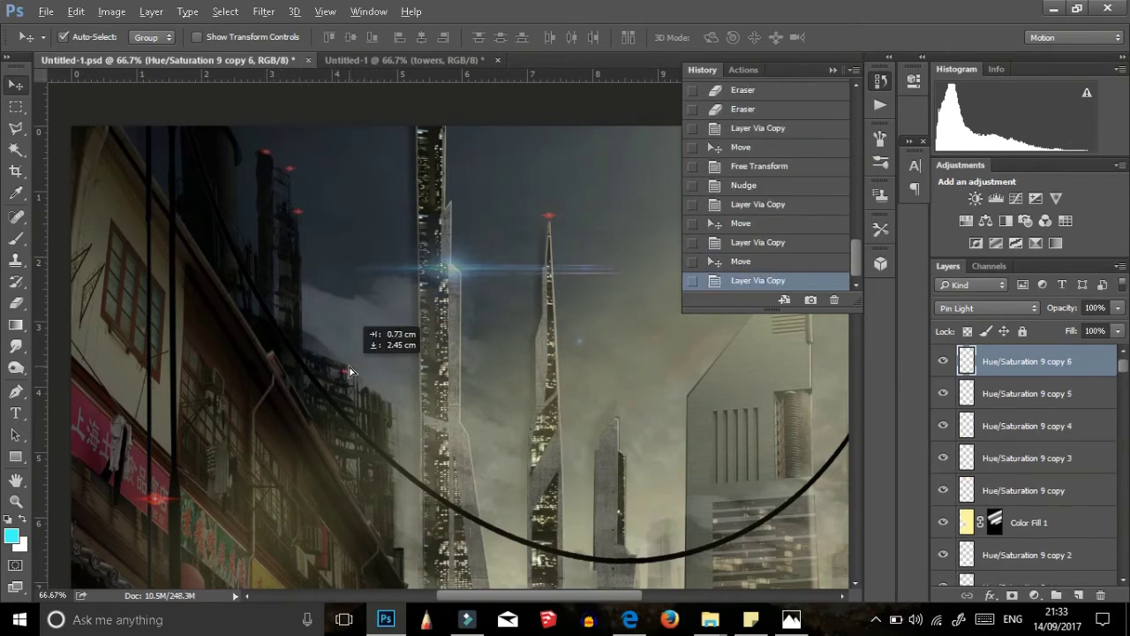
key(ctrl+j)
drag(338, 434, 318, 423)
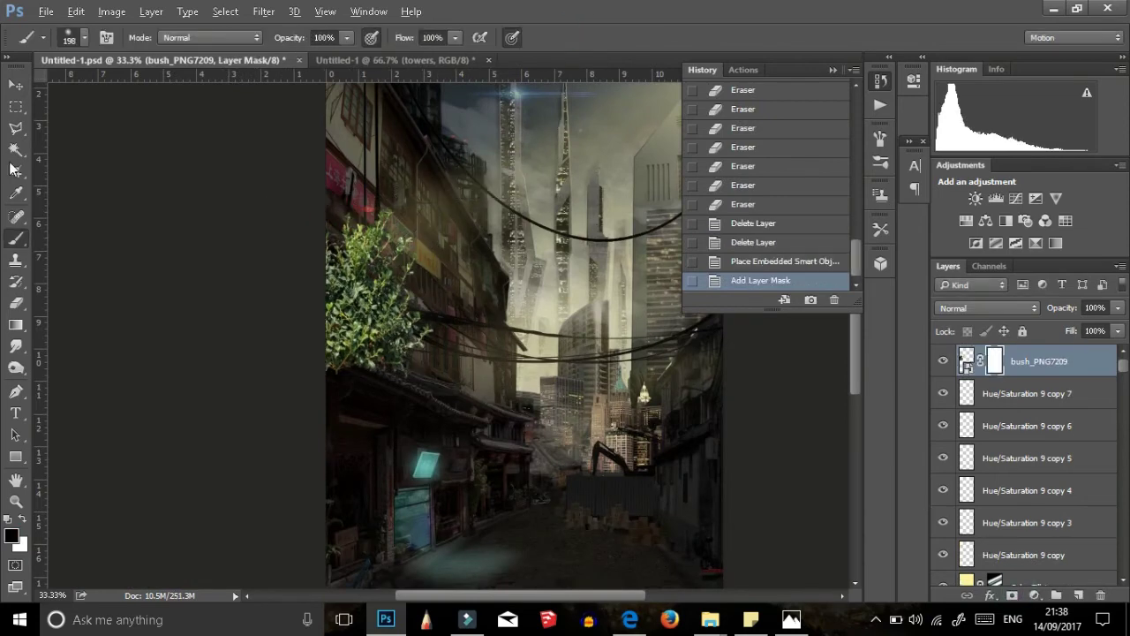
Step: Mask away part of the bush and shrink it into a narrow vine
key(b)
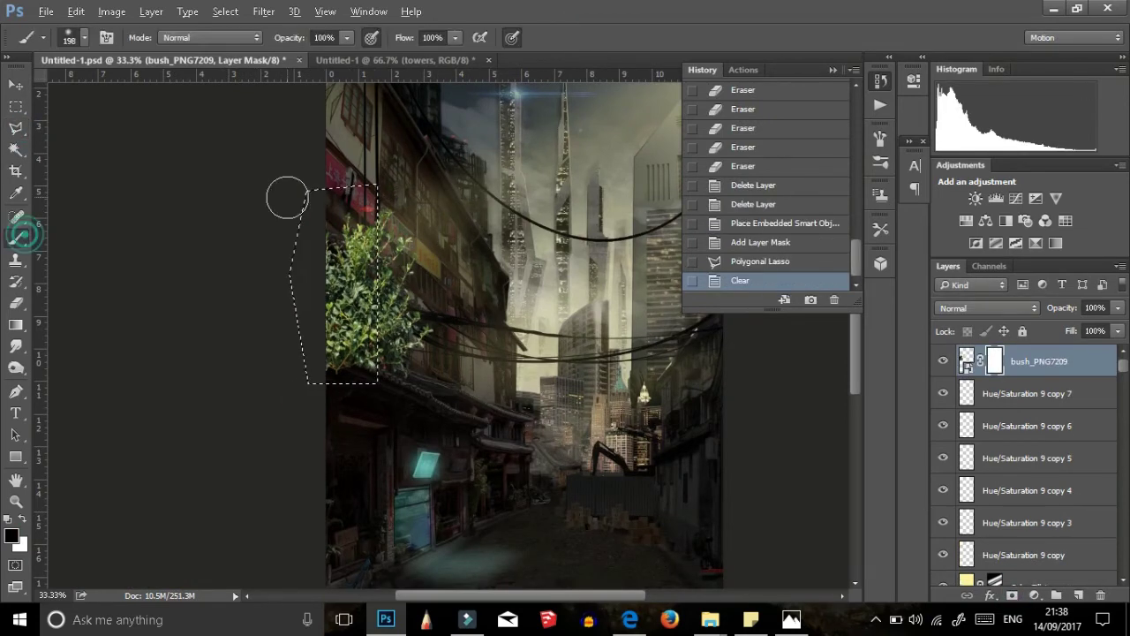
drag(285, 189, 353, 371)
key(ctrl+d)
key(ctrl+plus)
key(ctrl+t)
drag(289, 314, 232, 308)
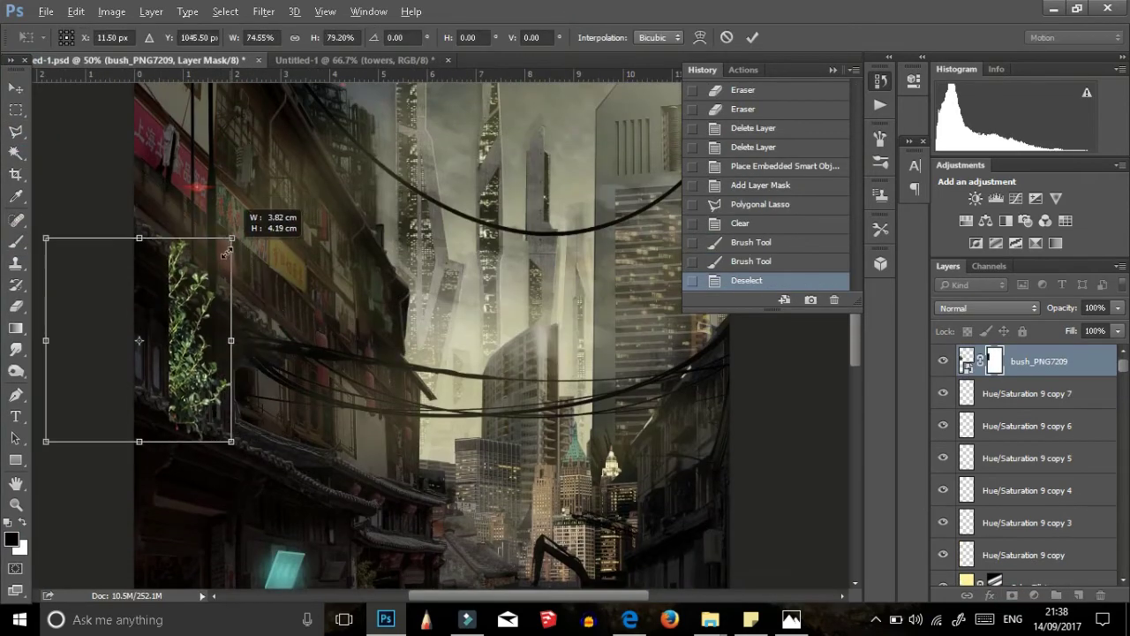
key(Return)
Step: Darken the bush with clipped Levels 28: midtones 0.58, output 172
drag(106, 239, 132, 397)
click(1002, 596)
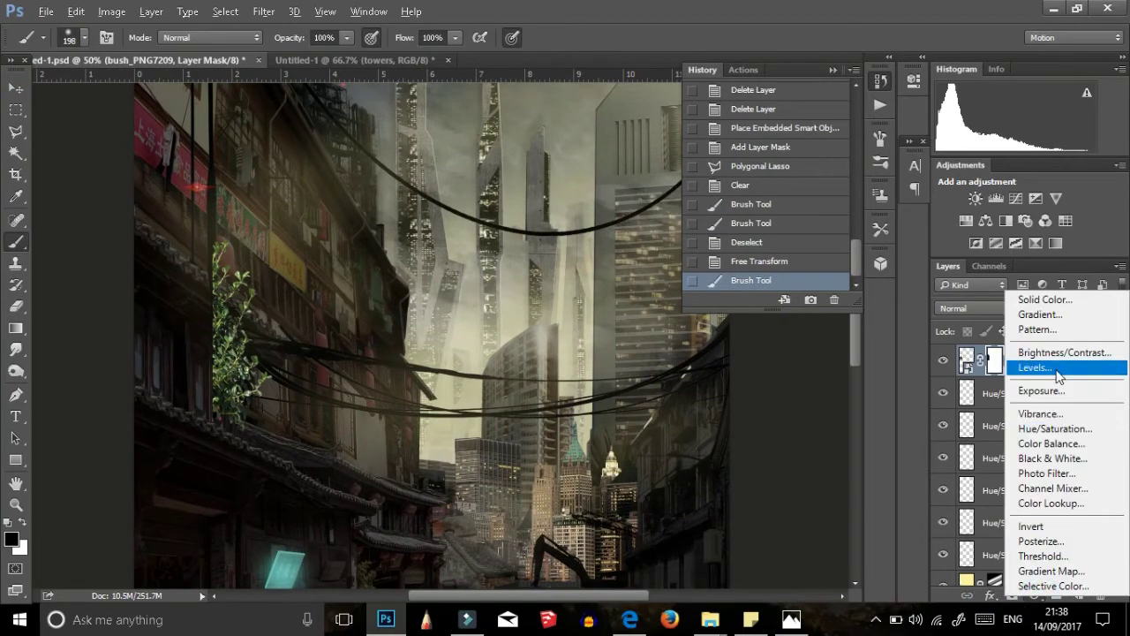
click(980, 368)
click(1035, 596)
click(979, 368)
drag(874, 287, 835, 286)
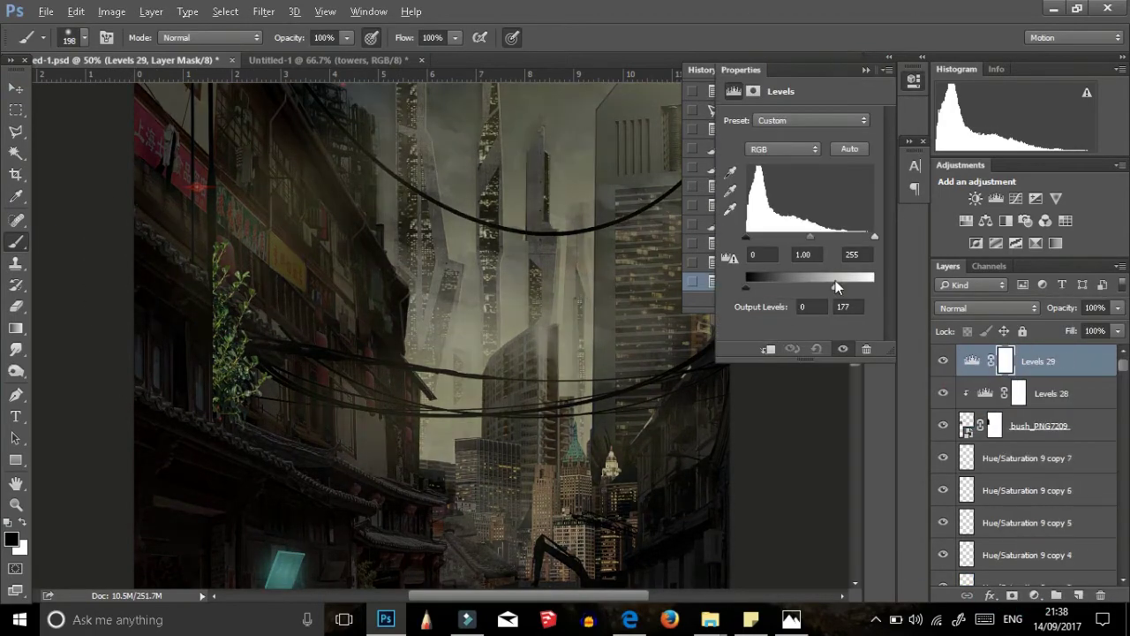
key(Delete)
drag(874, 236, 864, 237)
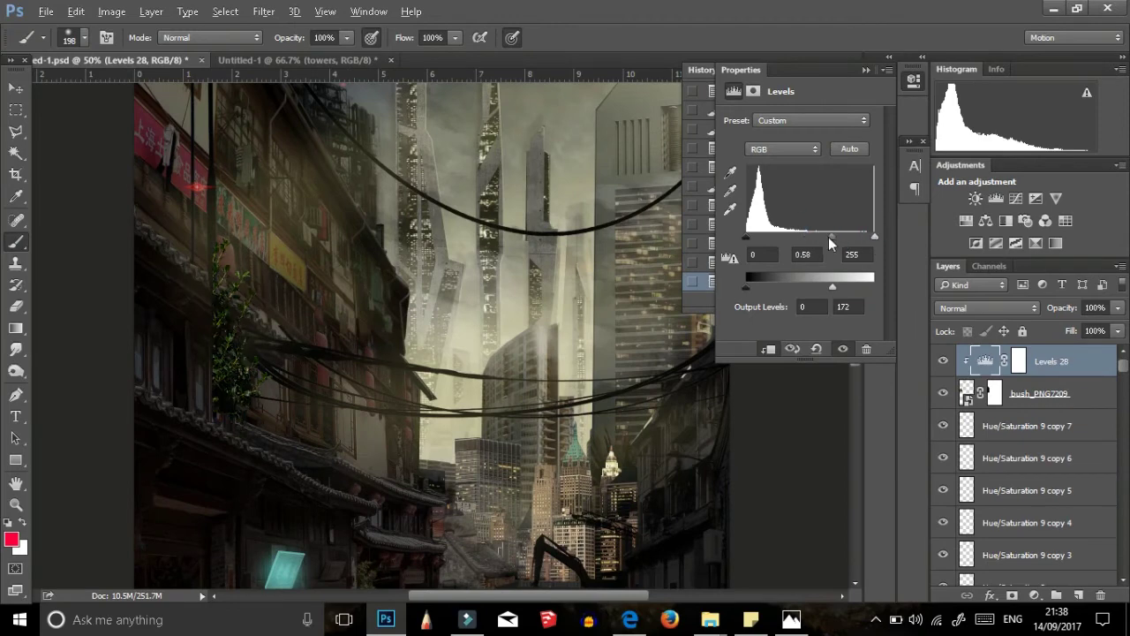
Step: Duplicate the bush with its Levels as a smaller copy lower in the stack
key(v)
drag(230, 291, 256, 313)
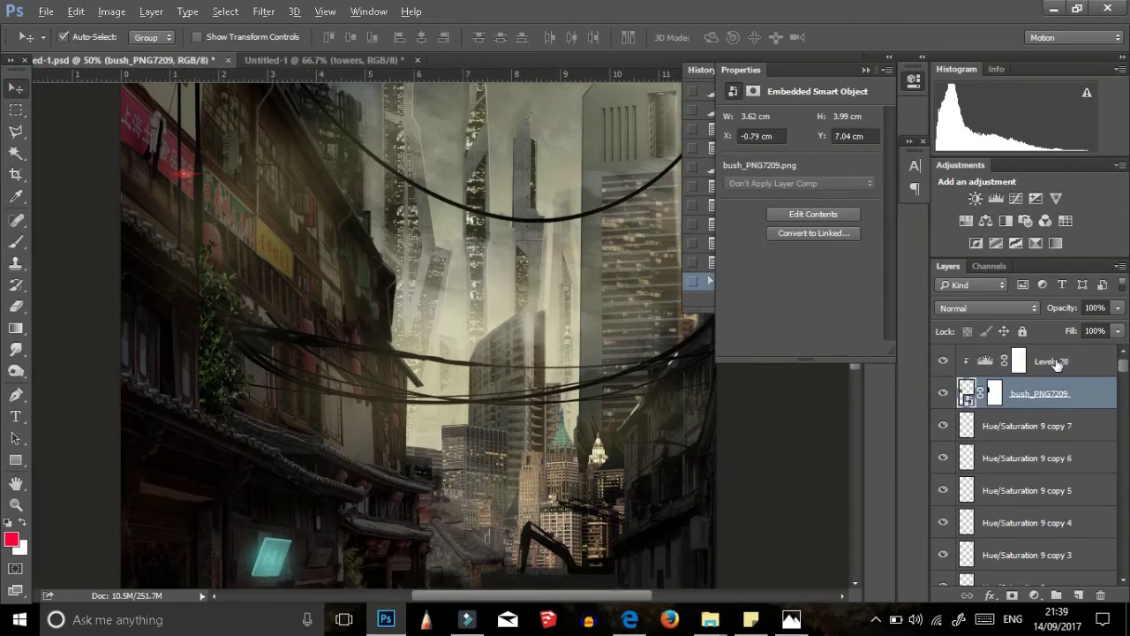
shift+click(1057, 363)
key(ctrl+j)
key(ctrl+t)
drag(428, 298, 404, 315)
click(754, 37)
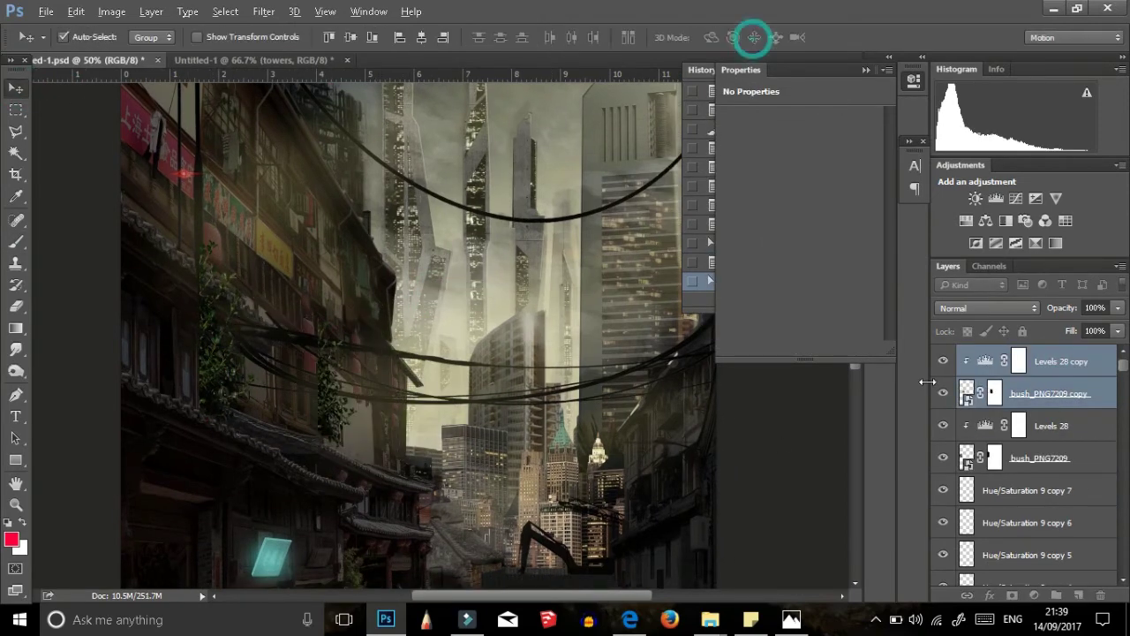
key(ctrl+[)
key(ctrl+[)
key(ctrl+[)
key(ctrl+[)
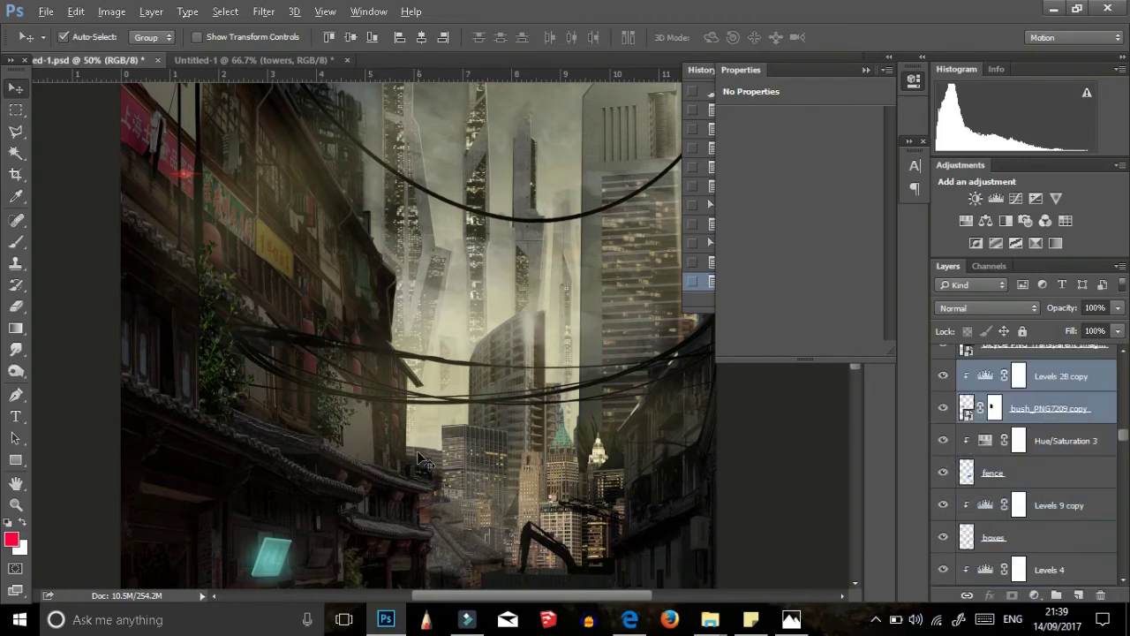
click(702, 261)
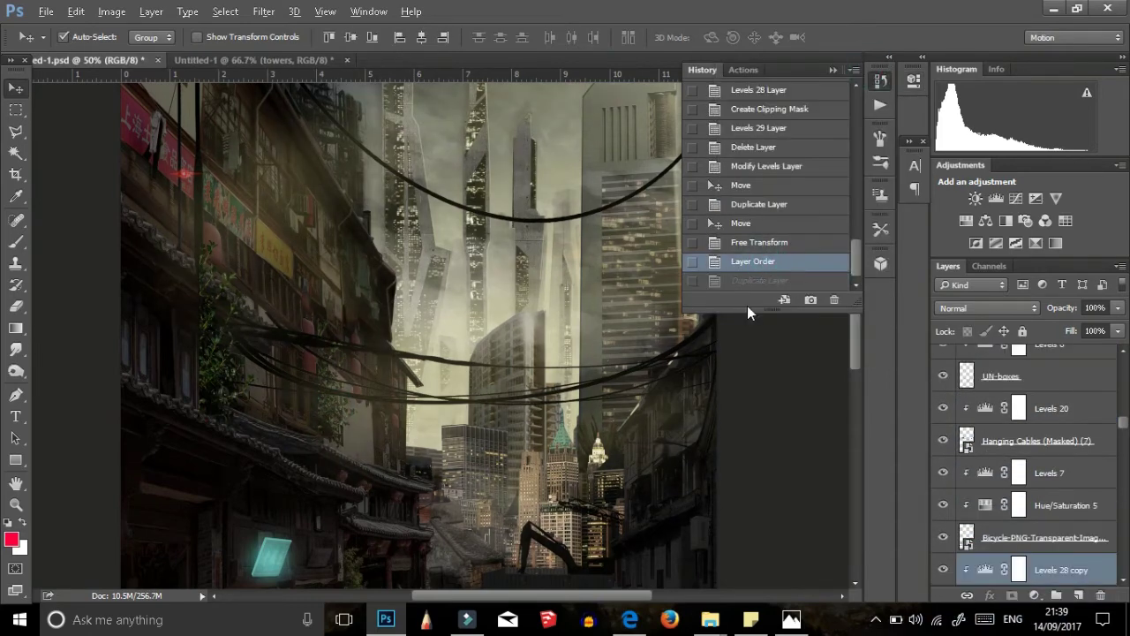
click(761, 262)
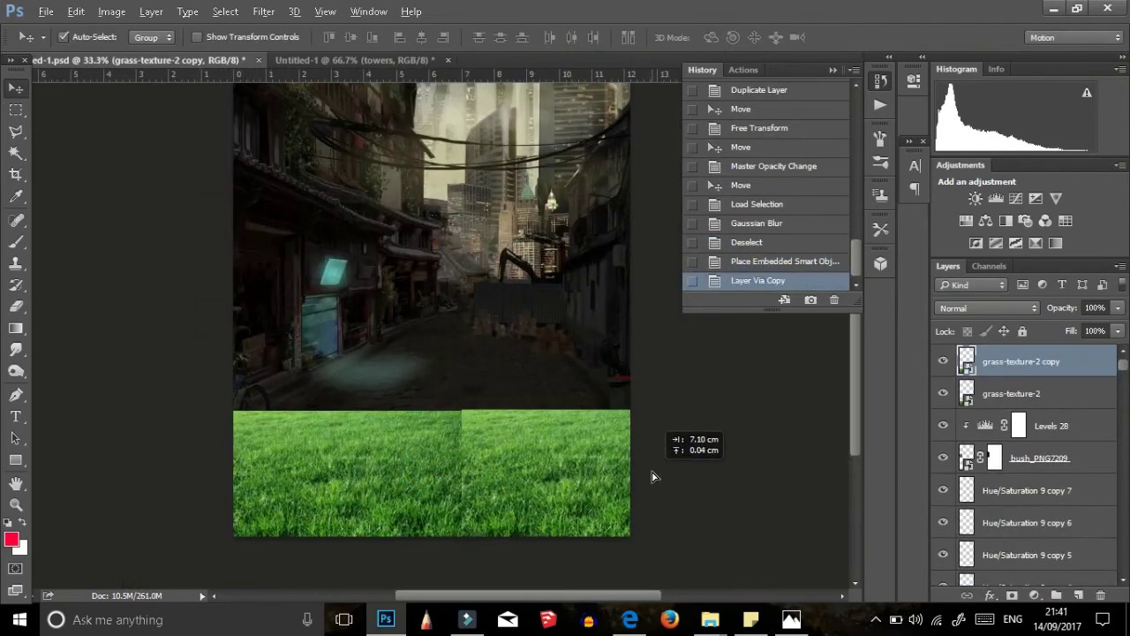
Step: Merge the two grass tiles, duplicate the result, and place the copy higher, below the original
drag(653, 477, 651, 480)
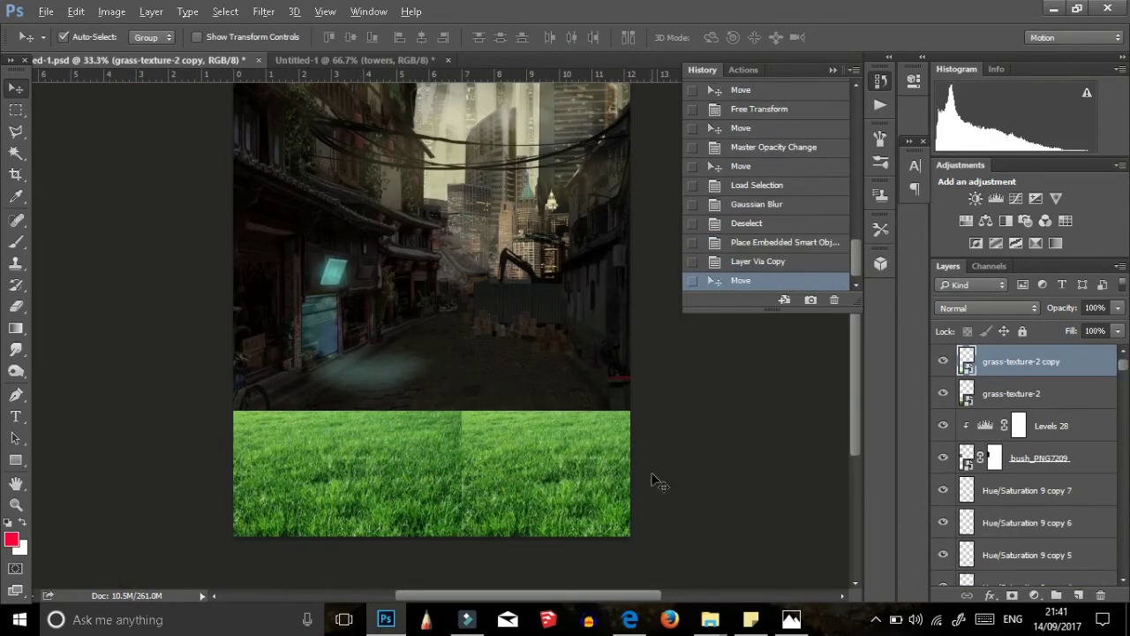
right_click(657, 481)
click(732, 454)
key(ctrl+j)
drag(461, 490, 471, 416)
drag(1021, 358, 1008, 411)
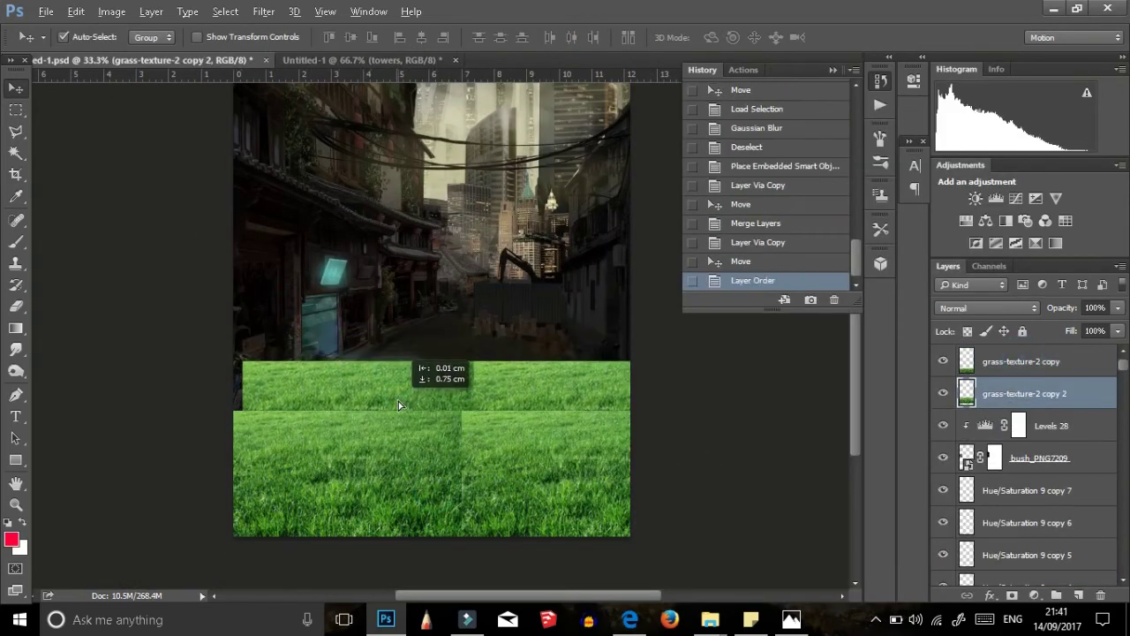
drag(398, 401, 392, 358)
Step: Erase the hard seam between the stacked grass copies with a large eraser
key(s)
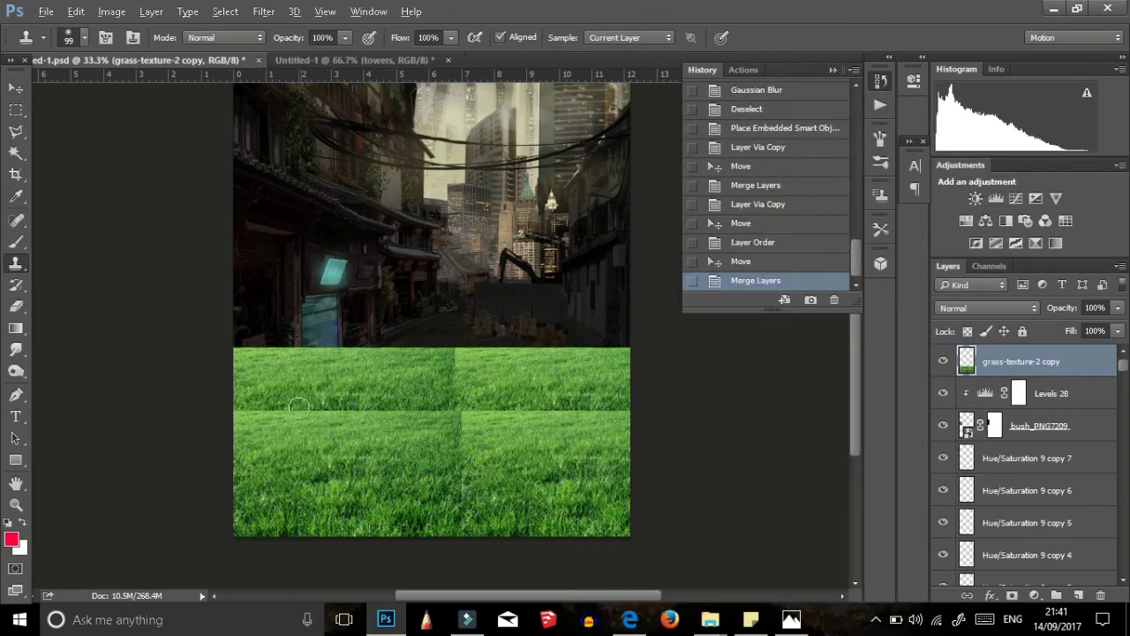
click(1021, 367)
click(943, 361)
key(e)
right_click(322, 389)
key(Escape)
drag(265, 406, 618, 415)
right_click(1022, 392)
key(Escape)
key(ctrl+alt+z)
key(ctrl+alt+z)
key(ctrl+alt+z)
Step: Merge the grass layers, stretch the patch taller, and move it up the layer stack
click(742, 279)
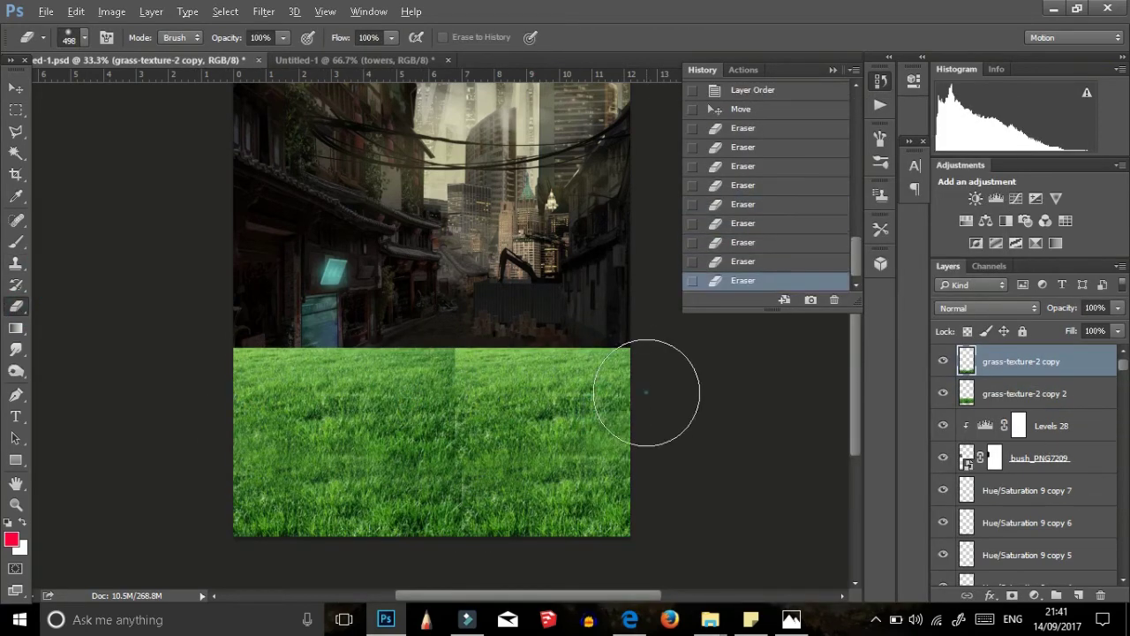
key(ctrl+e)
key(v)
key(ctrl+t)
drag(468, 347, 468, 308)
key(Return)
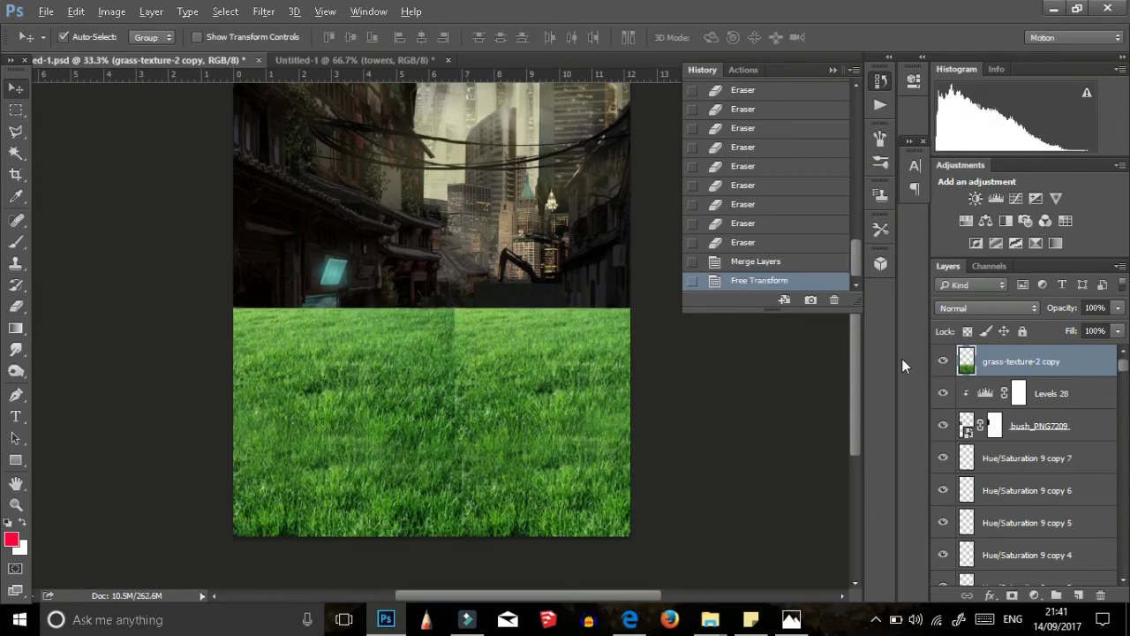
mouse_move(1015, 381)
mouse_down()
mouse_move(1031, 309)
mouse_move(989, 388)
mouse_up()
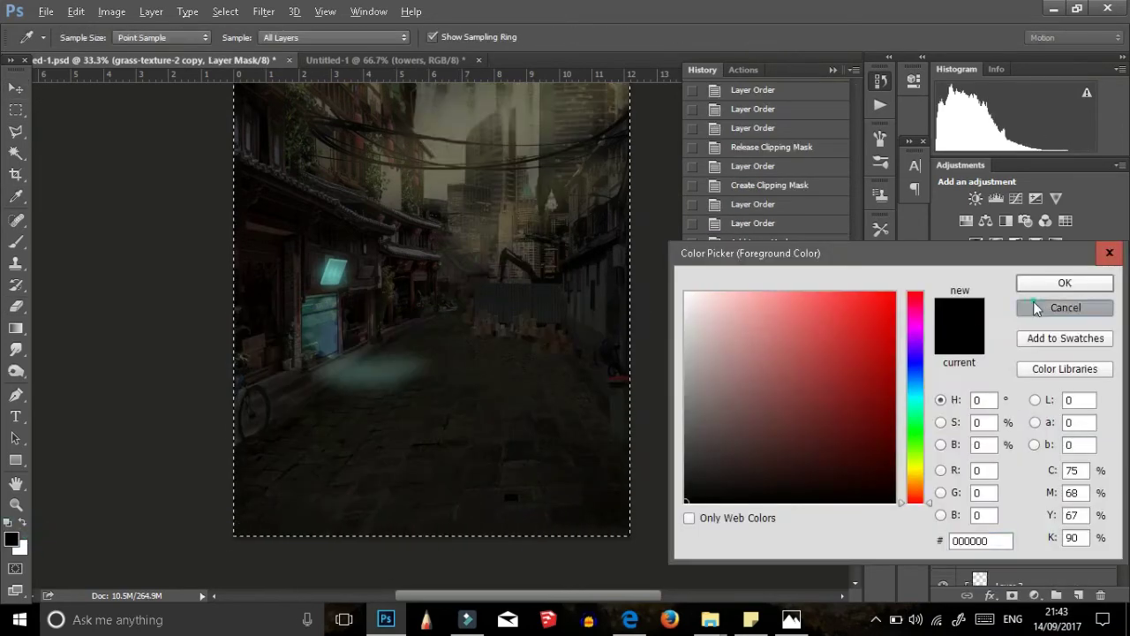
Step: Paint grass tufts on the mask with a grass-blade brush along the street edge beside the bicycle
right_click(468, 349)
click(313, 391)
right_click(314, 390)
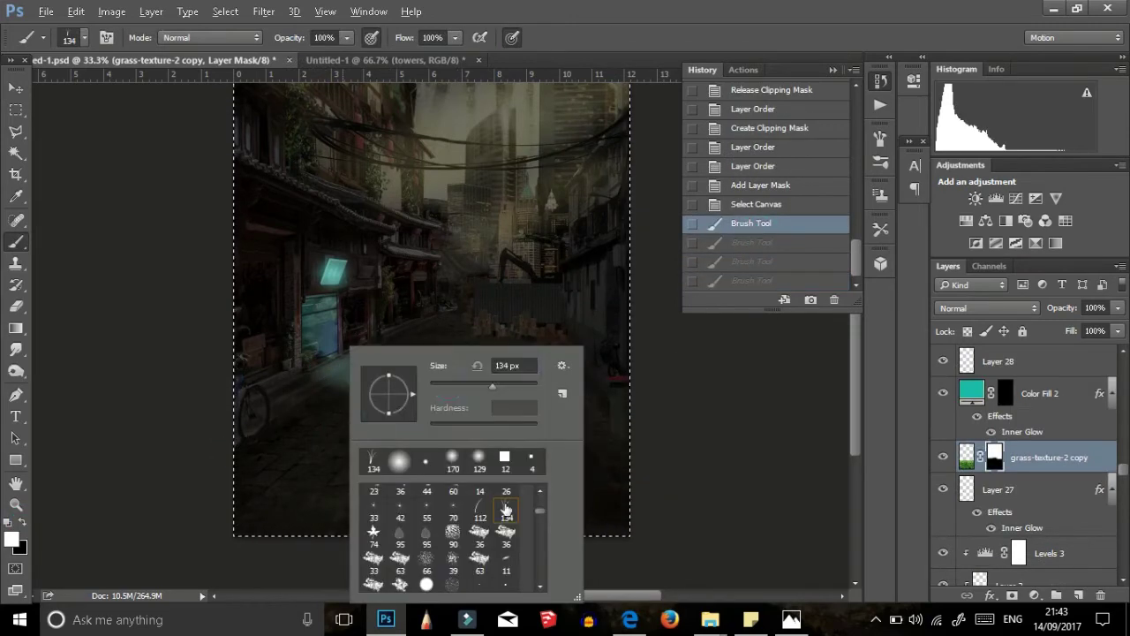
click(300, 402)
drag(297, 439, 317, 428)
key(ctrl+plus)
key(ctrl+plus)
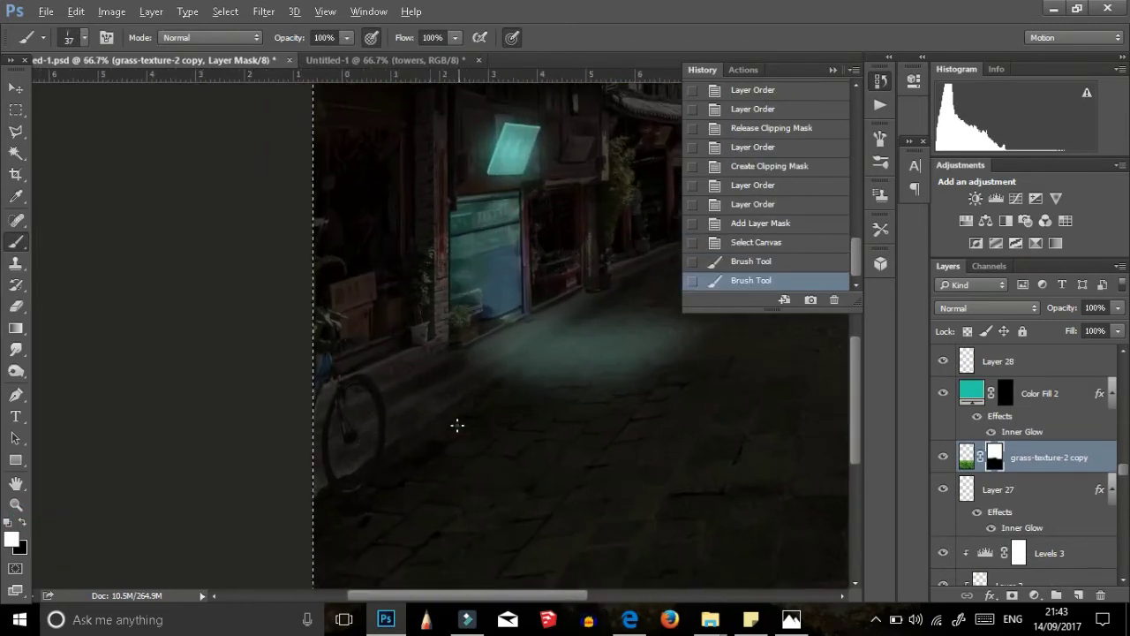
right_click(456, 424)
drag(459, 388, 304, 493)
Step: Add a Levels adjustment layer to darken the grass tufts
click(1034, 595)
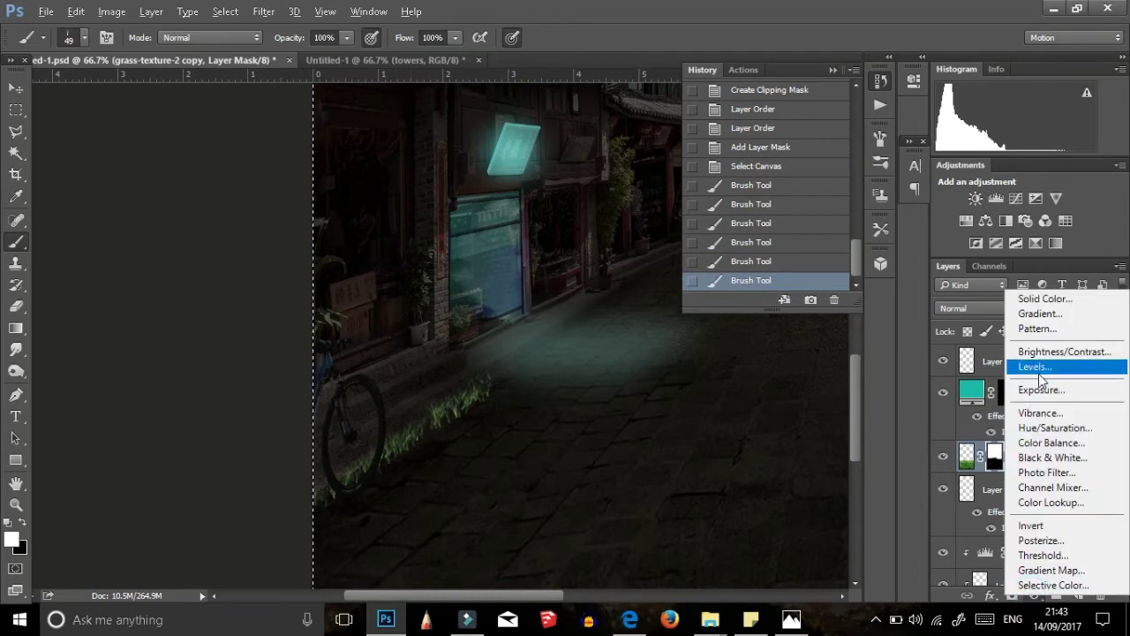
click(1042, 365)
click(995, 488)
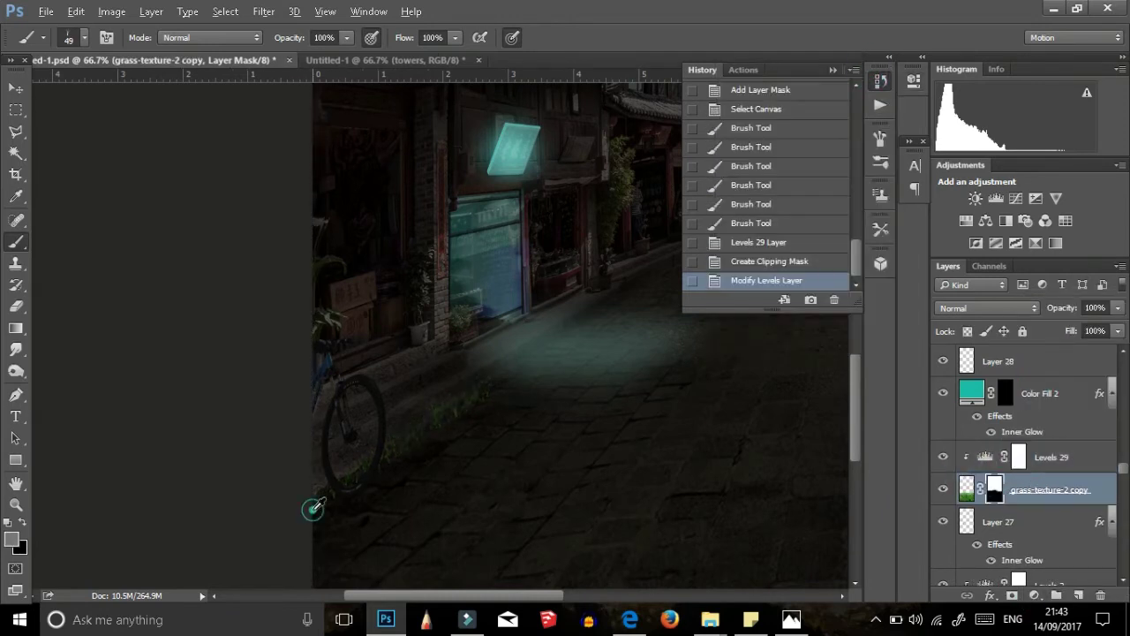
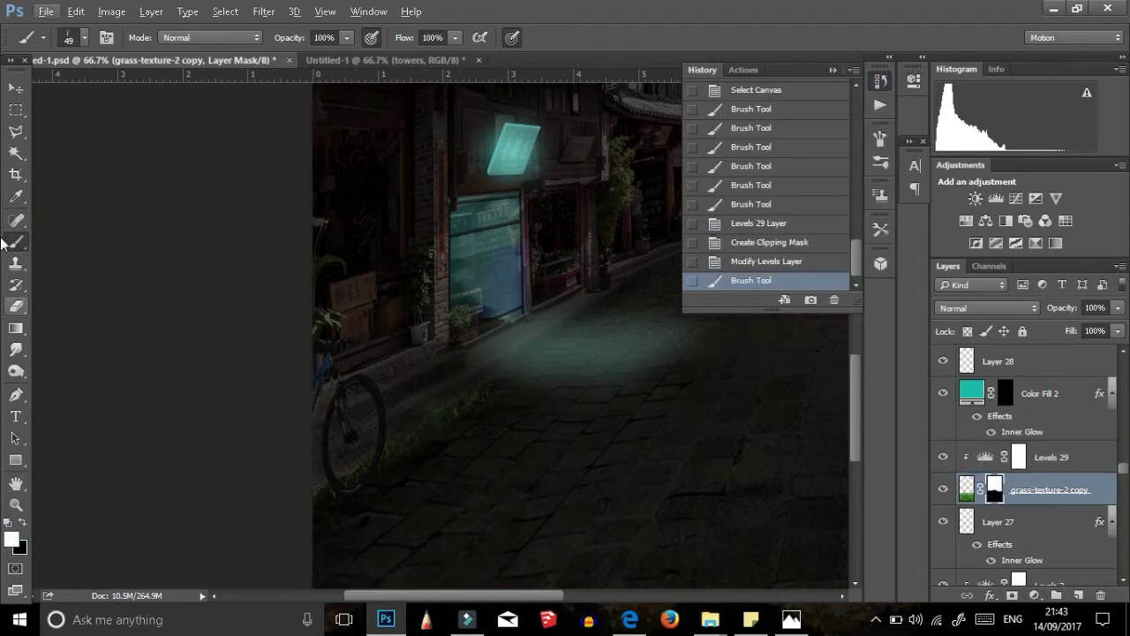
Step: Paint grass with a larger grass-blade brush along the street's left side and near the bicycle
click(966, 488)
scroll(984, 415, down, 2)
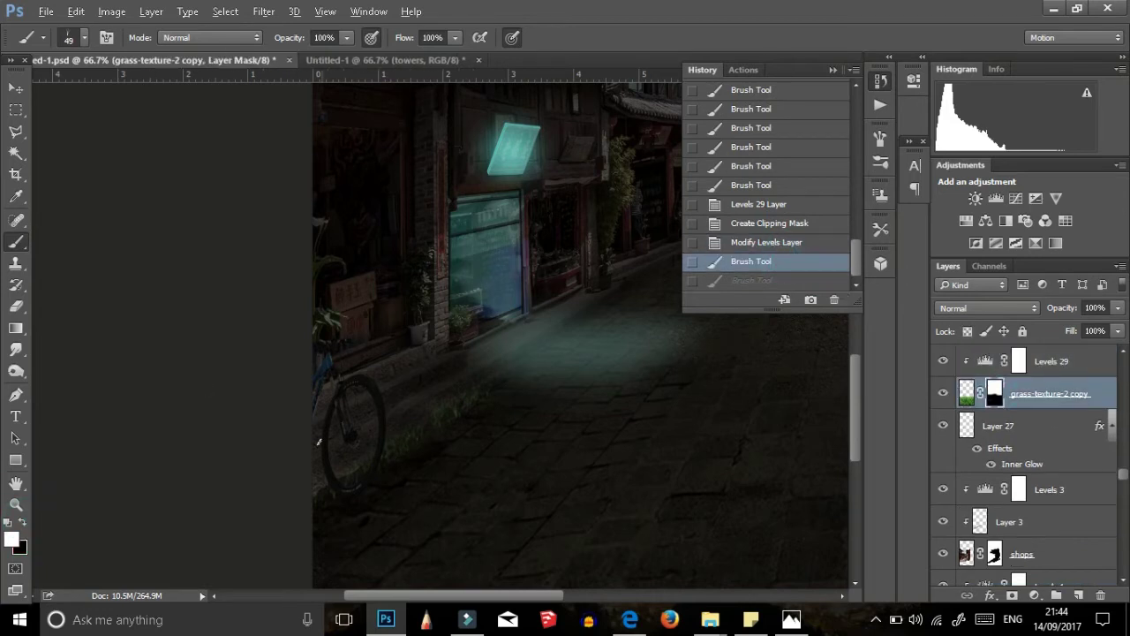
scroll(1021, 529, up, 3)
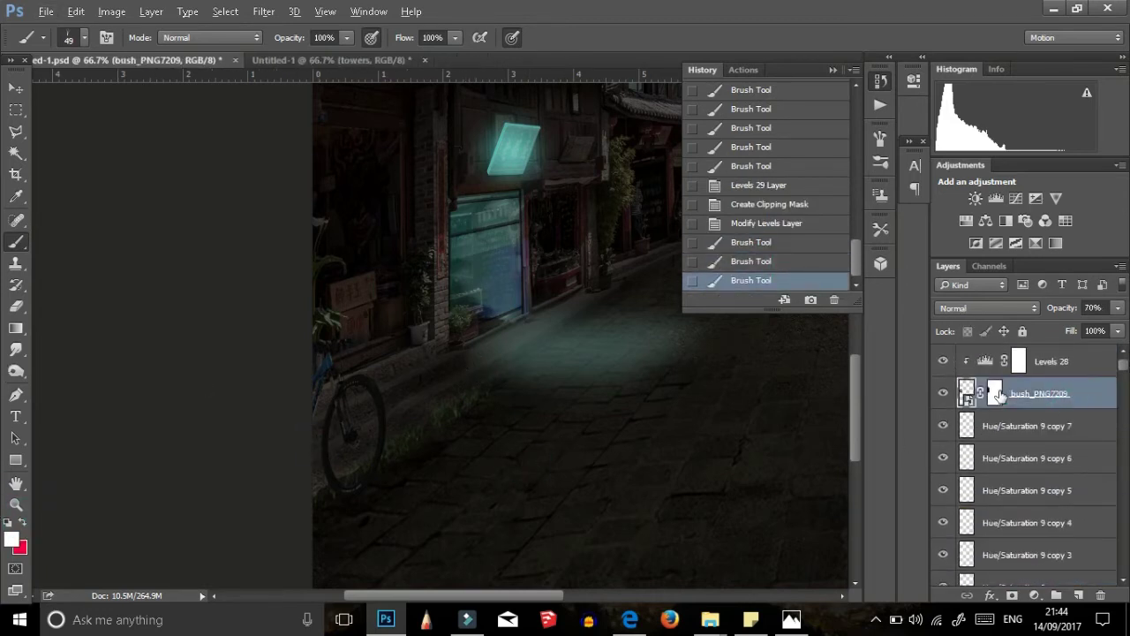
key(ctrl+z)
drag(428, 329, 519, 394)
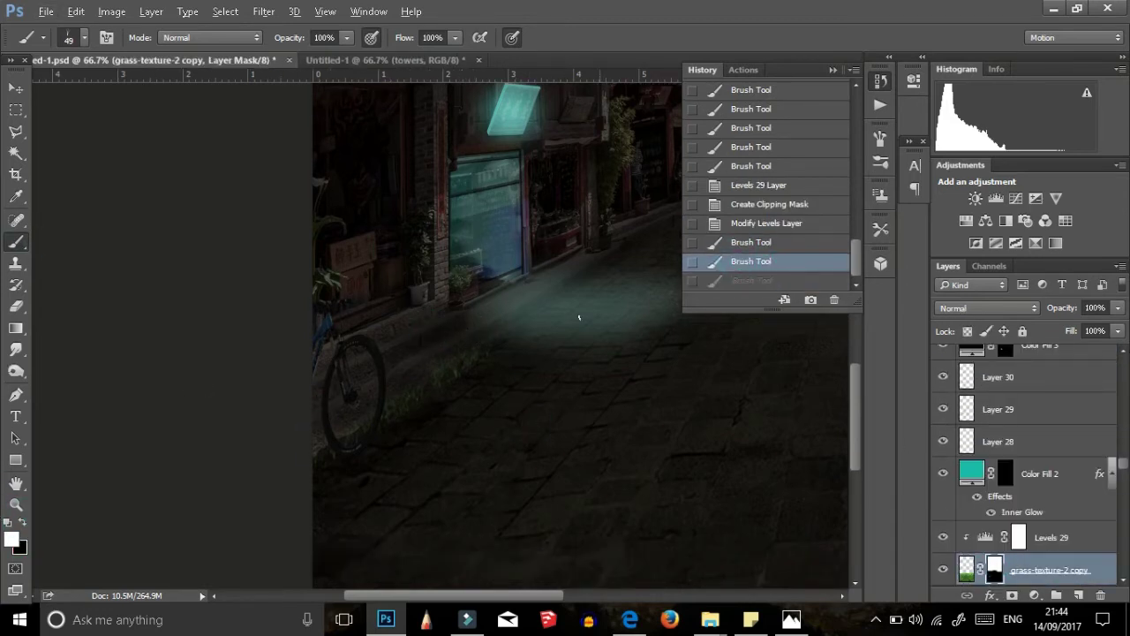
click(324, 401)
right_click(373, 410)
drag(459, 357, 480, 353)
key(Return)
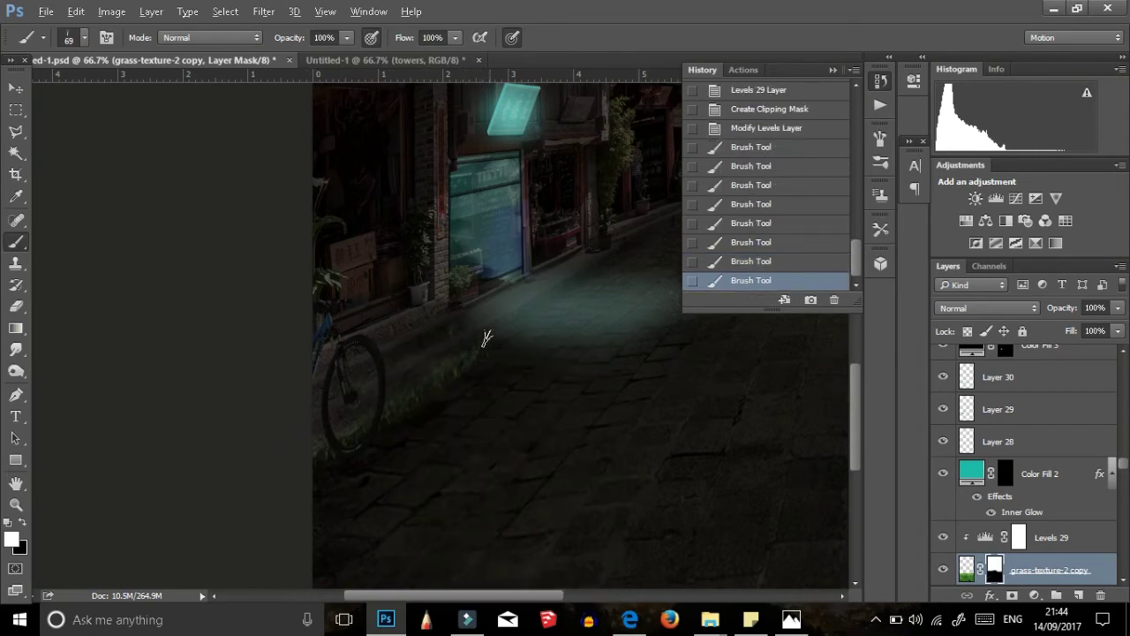
drag(369, 554, 395, 559)
Step: Keep painting the grass mask, resizing the brush to 24, 66 and 92, then swap colours
scroll(395, 558, down, 2)
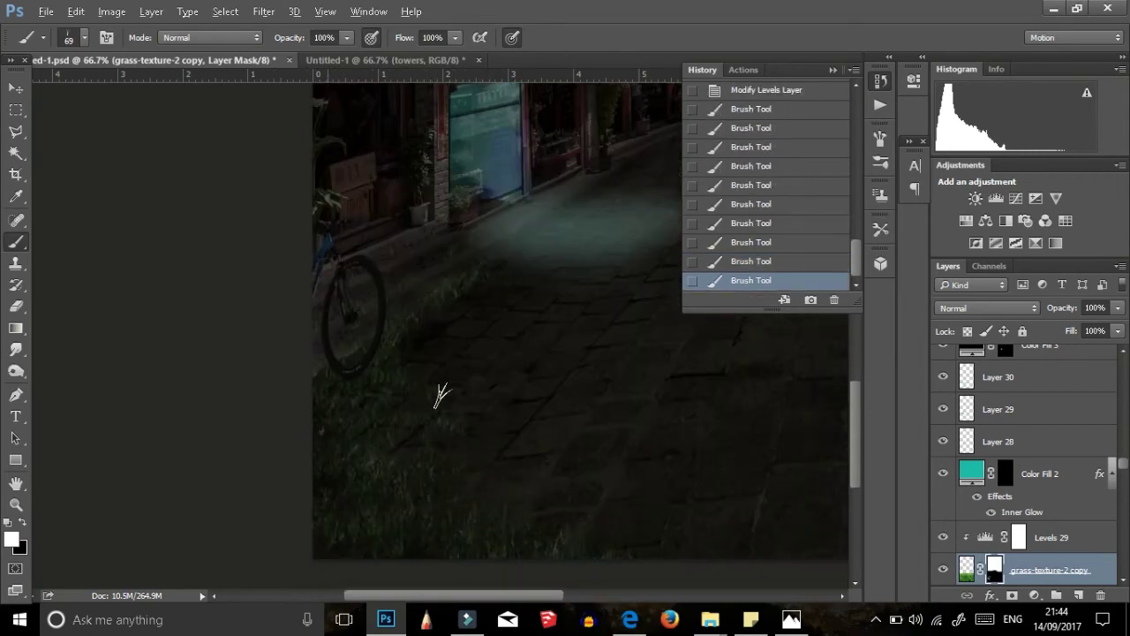
scroll(632, 527, down, 2)
scroll(741, 422, up, 1)
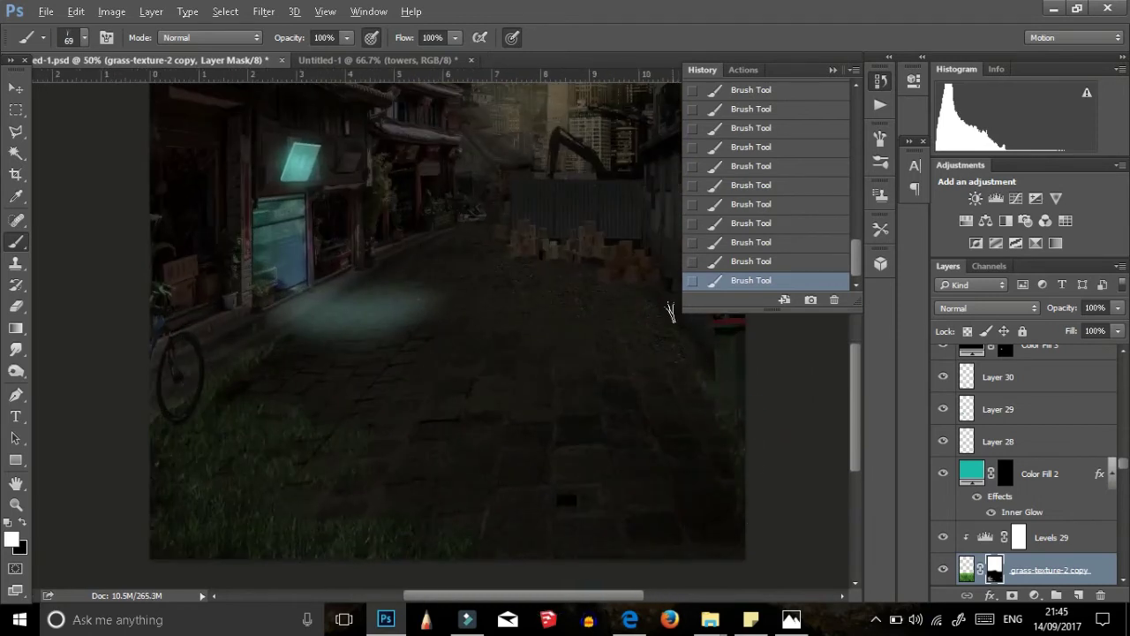
right_click(487, 283)
text(24)
key(Return)
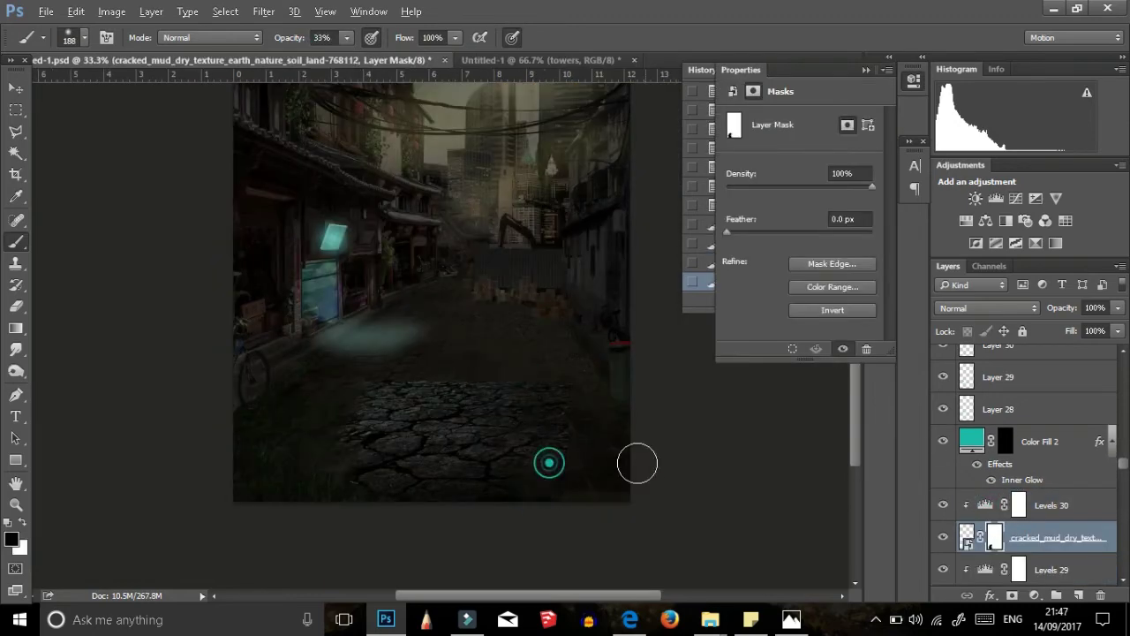
right_click(618, 371)
drag(346, 37, 292, 53)
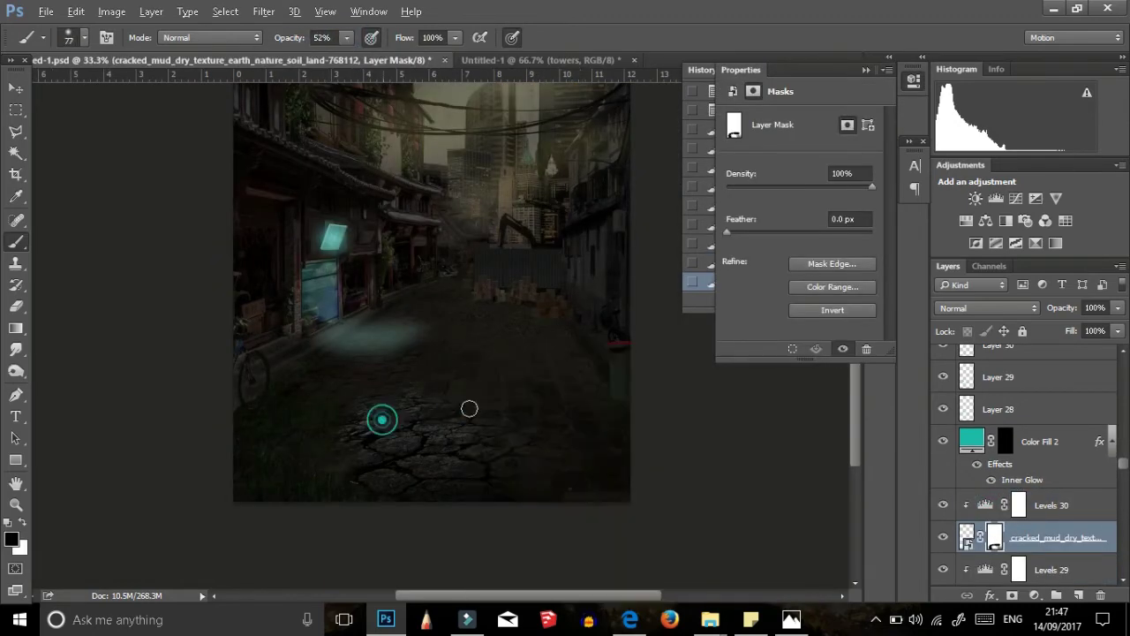
right_click(356, 346)
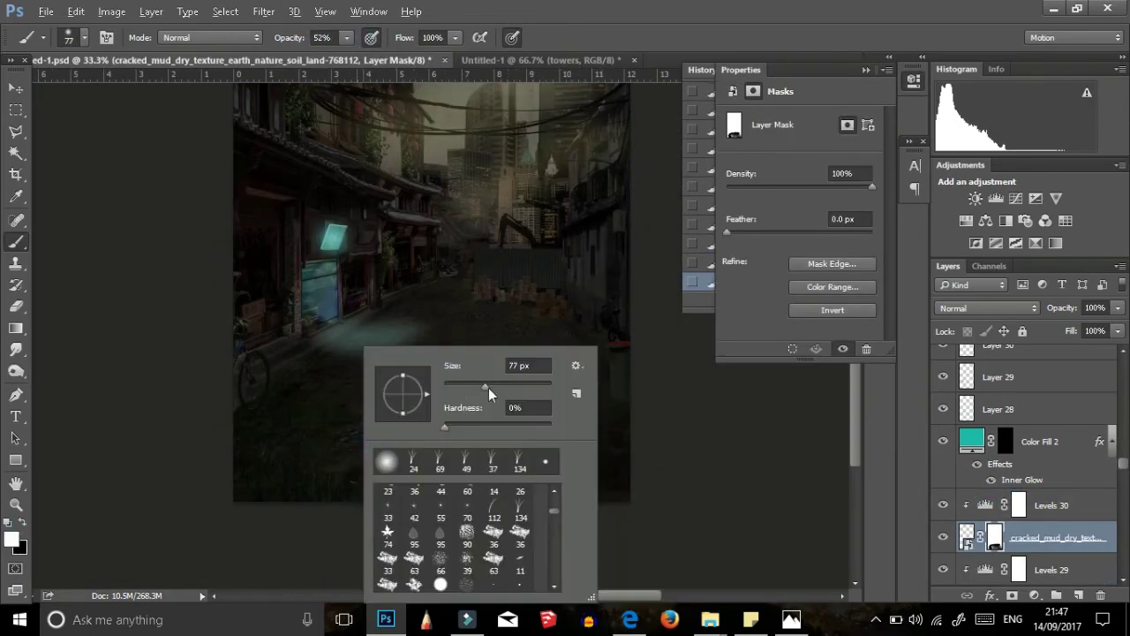
drag(488, 388, 497, 388)
key(x)
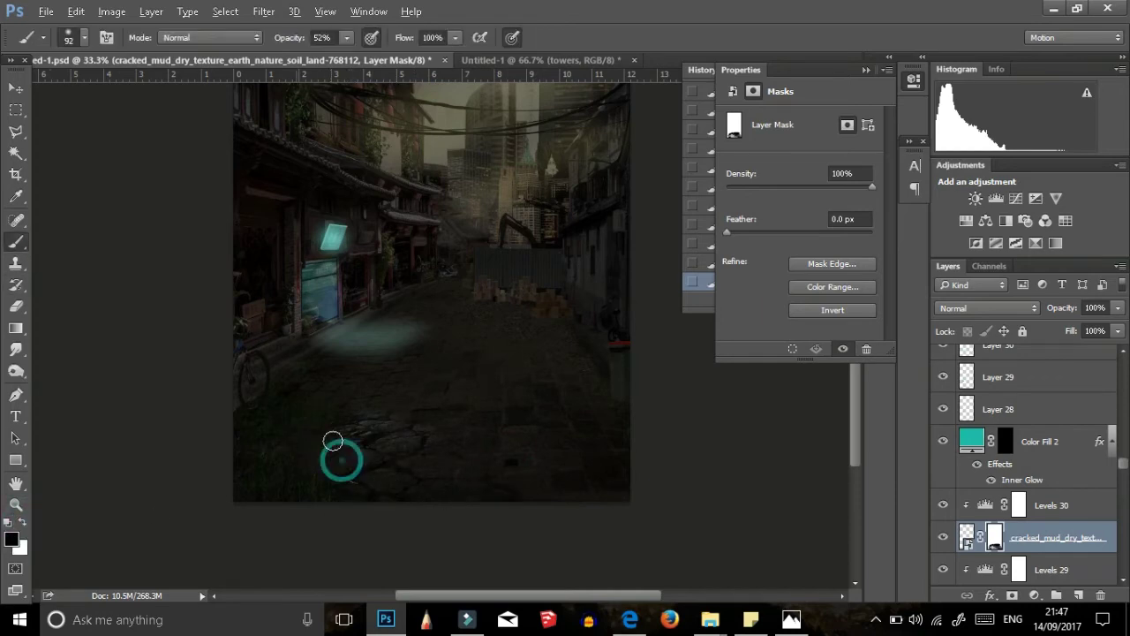
Step: Refine the grass texture's mask with the smaller grass brush, zoomed in, hiding cracked mud to compare
scroll(588, 474, down, 1)
scroll(940, 468, down, 3)
click(994, 473)
right_click(574, 348)
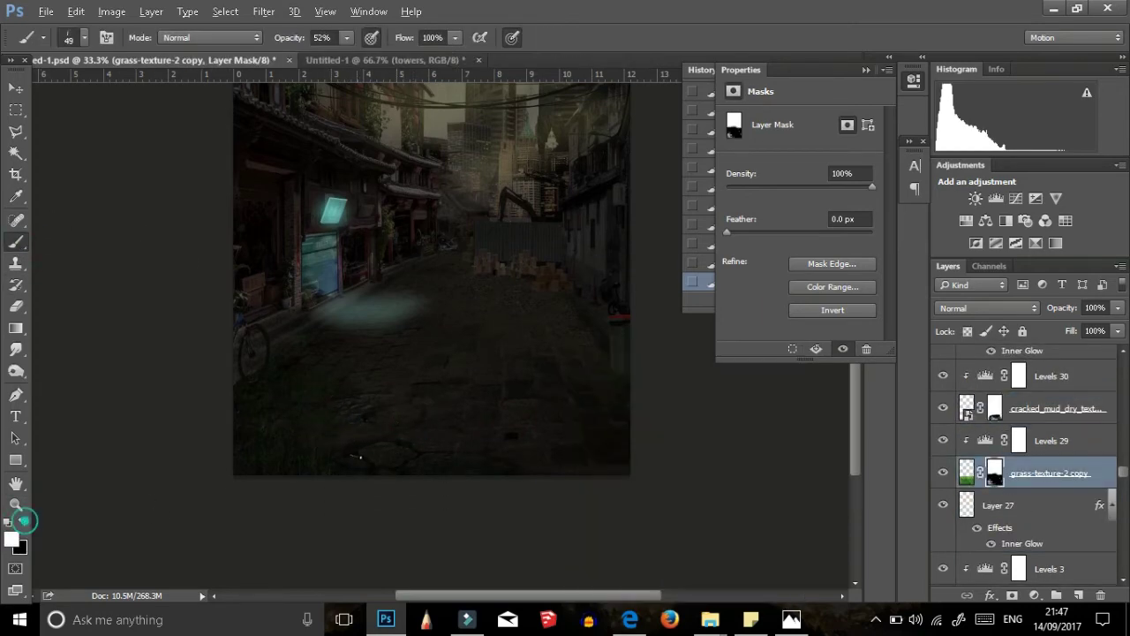
scroll(360, 456, down, 1)
key(ctrl+plus)
key(ctrl+plus)
shift+click(1038, 442)
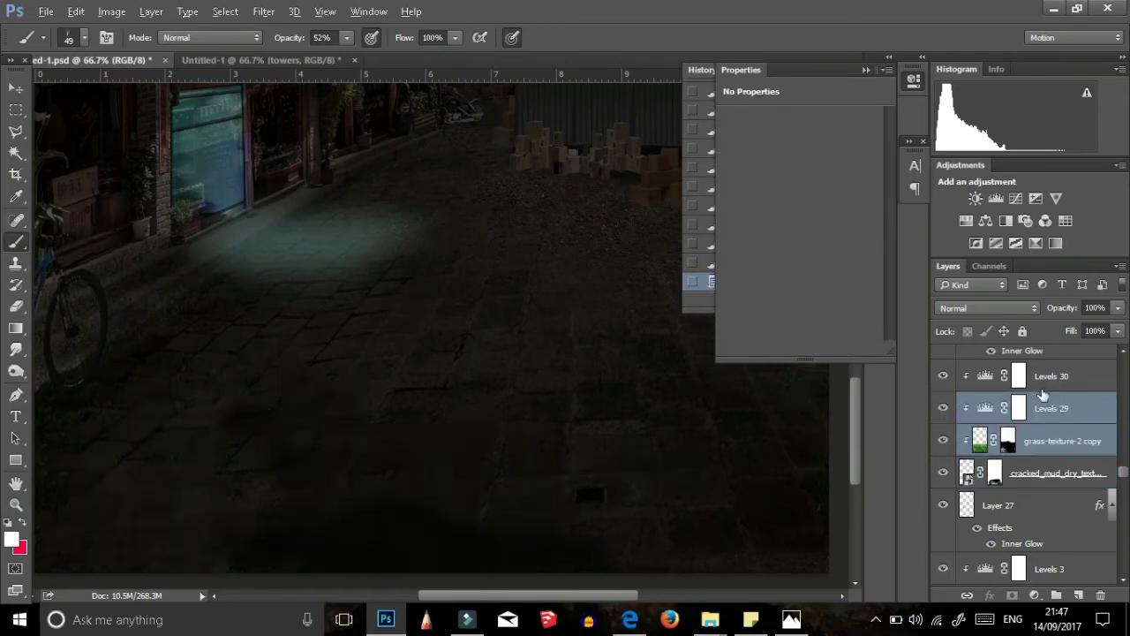
click(943, 409)
Step: Toggle the cracked_mud texture, restore the latest brush state, and zoom out to review the street
click(995, 474)
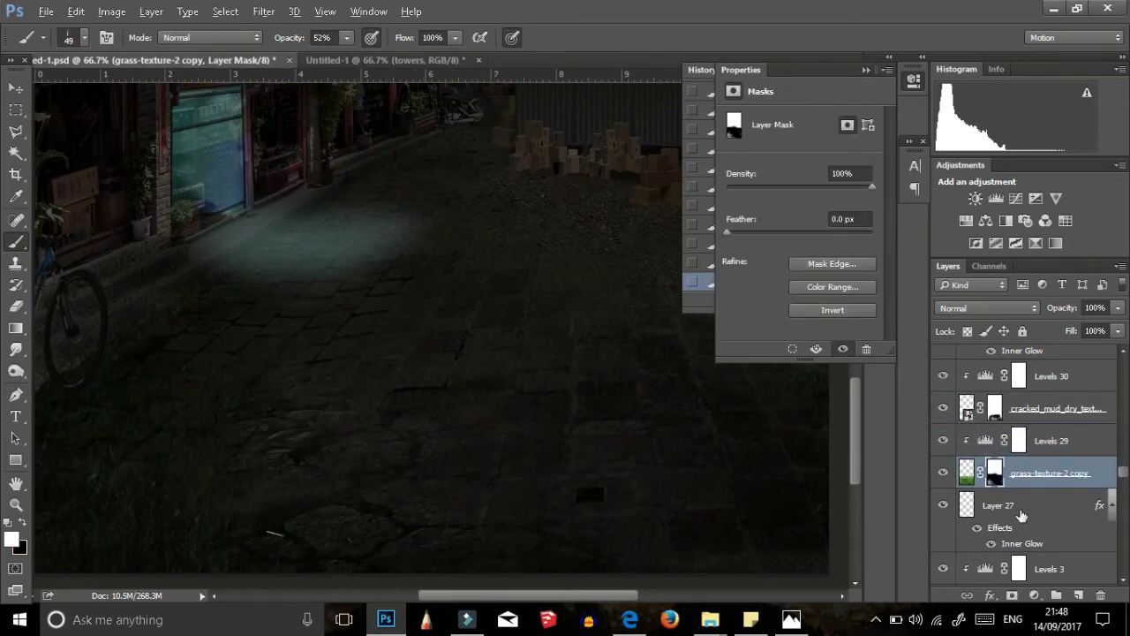
click(966, 408)
click(943, 409)
click(1050, 473)
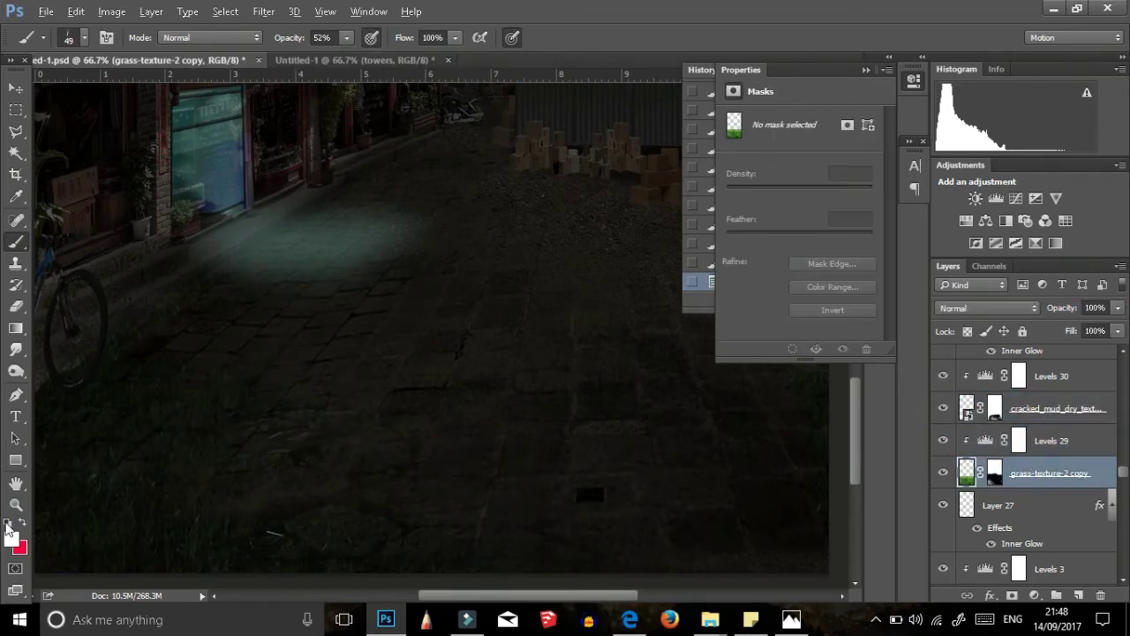
key(v)
key(ctrl+minus)
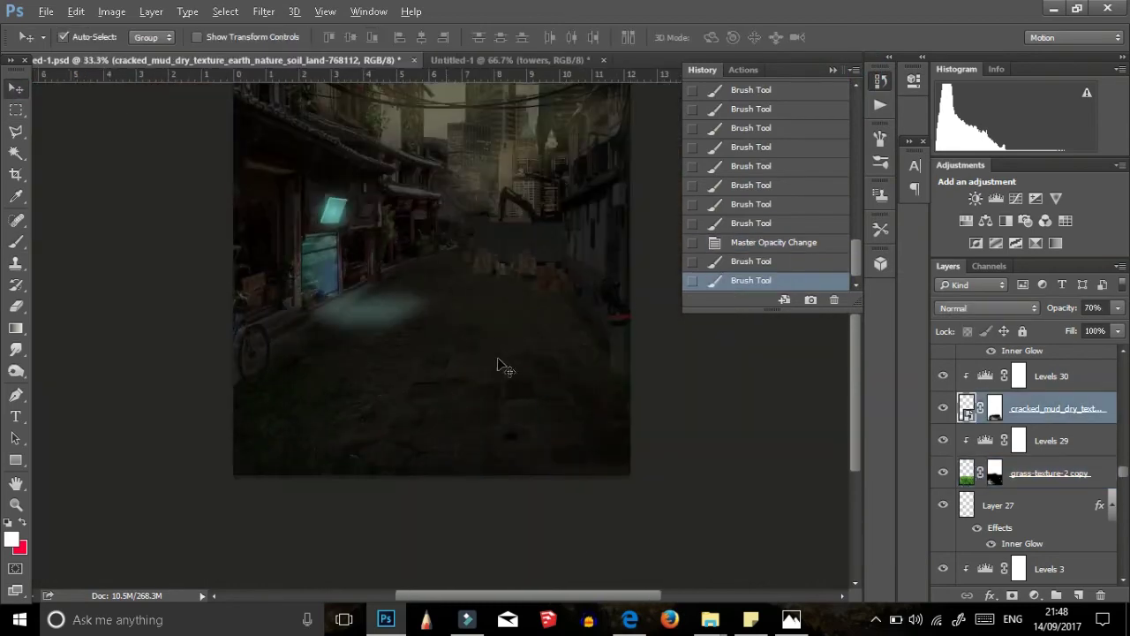
click(749, 168)
click(750, 262)
key(ctrl+minus)
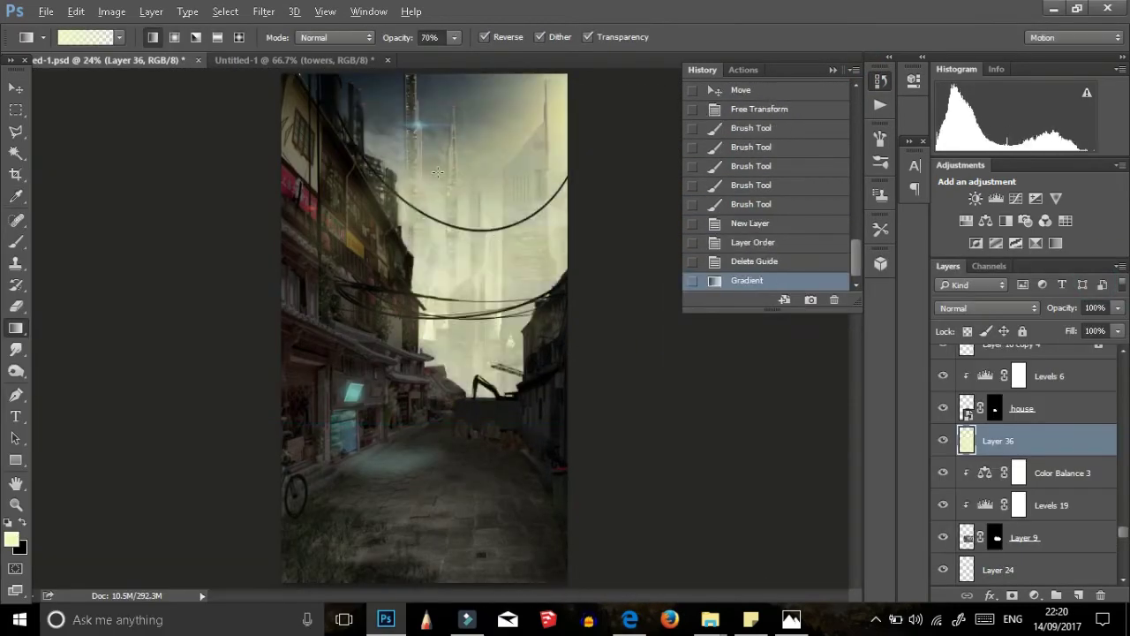
Step: Add pale yellow gradients over the sky on Layer 36, below Layer 9, at 55% opacity
mouse_move(437, 172)
mouse_down()
mouse_move(468, 76)
mouse_move(459, 291)
mouse_up()
drag(1117, 307, 1097, 324)
key(v)
drag(998, 441, 982, 532)
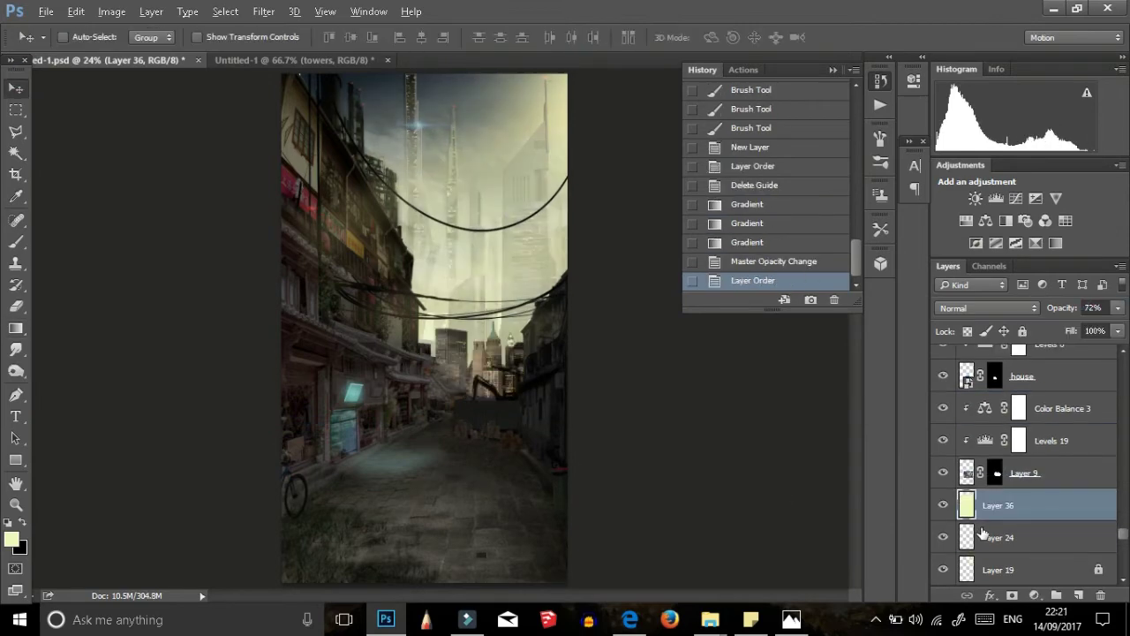
scroll(983, 532, down, 1)
key(ctrl+plus)
key(ctrl+plus)
key(ctrl+minus)
key(5)
key(5)
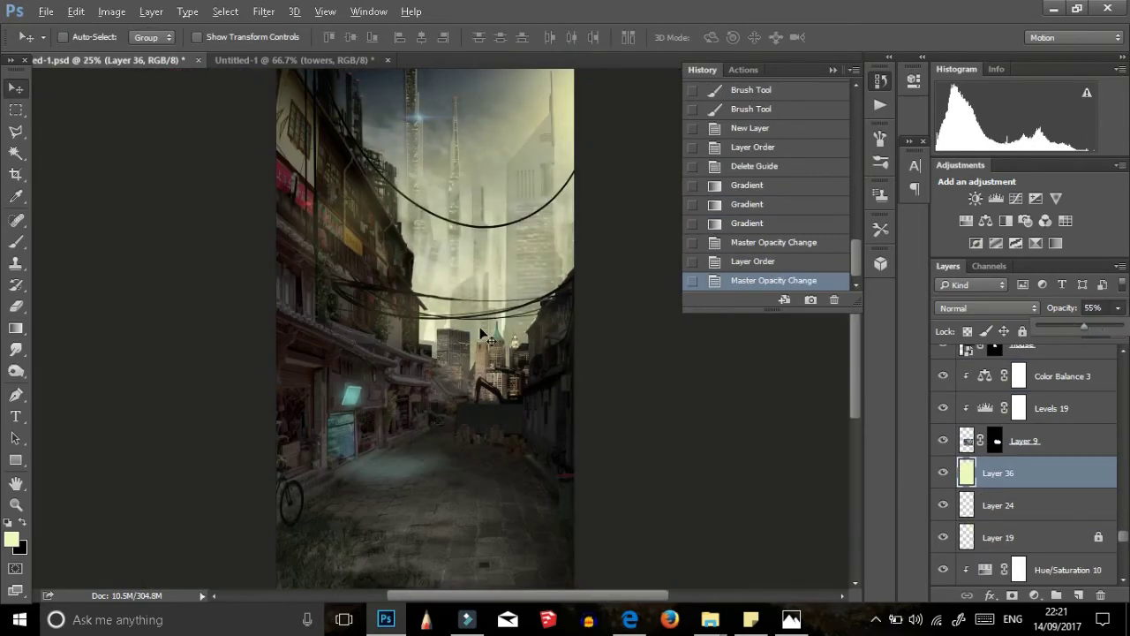
Step: Move the South-Waterfront towers layer into the skyline and blend it softly into the haze
drag(941, 469, 962, 415)
mouse_move(1059, 524)
mouse_down()
mouse_move(1024, 467)
mouse_move(1024, 415)
mouse_move(1088, 338)
mouse_up()
key(b)
drag(450, 353, 464, 366)
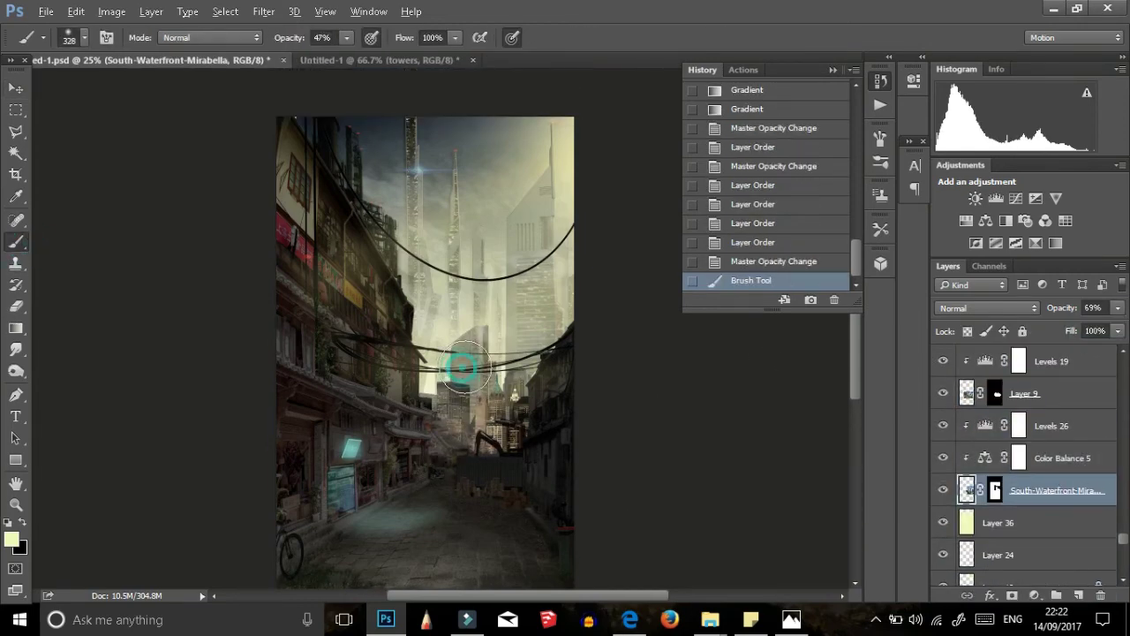
Step: Paint soft glow over the towers on a clipped Layer 37 above Levels 26, deleting it inside a loaded selection
click(770, 261)
key(ctrl+shift+alt+n)
drag(1006, 495, 1006, 426)
drag(459, 353, 494, 362)
right_click(463, 349)
drag(636, 375, 618, 378)
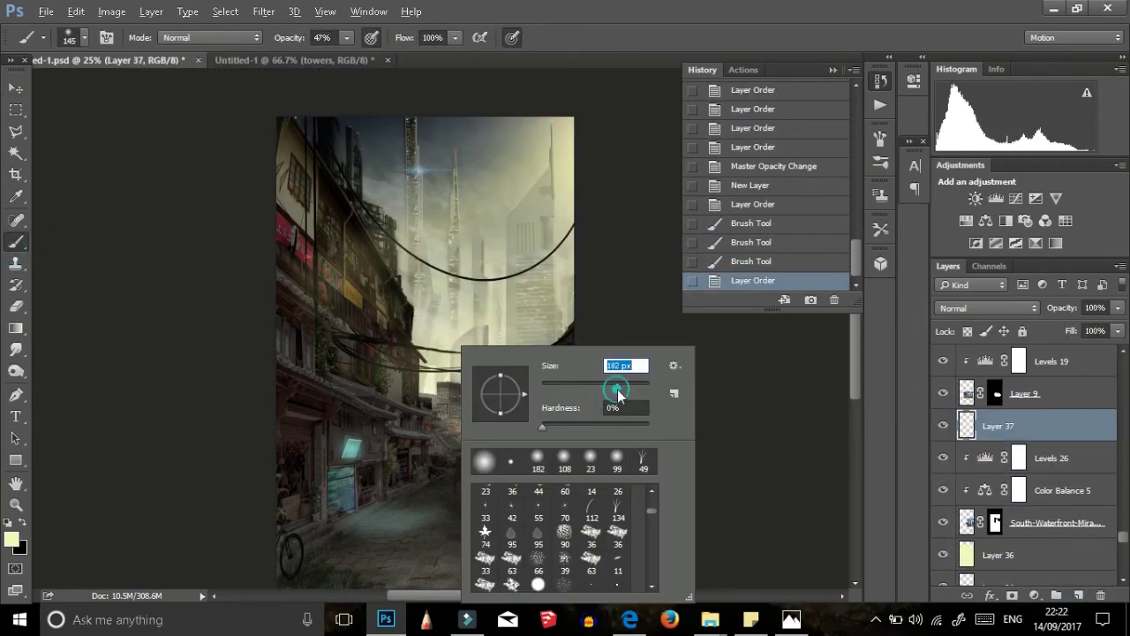
key(Return)
ctrl+click(995, 393)
key(Delete)
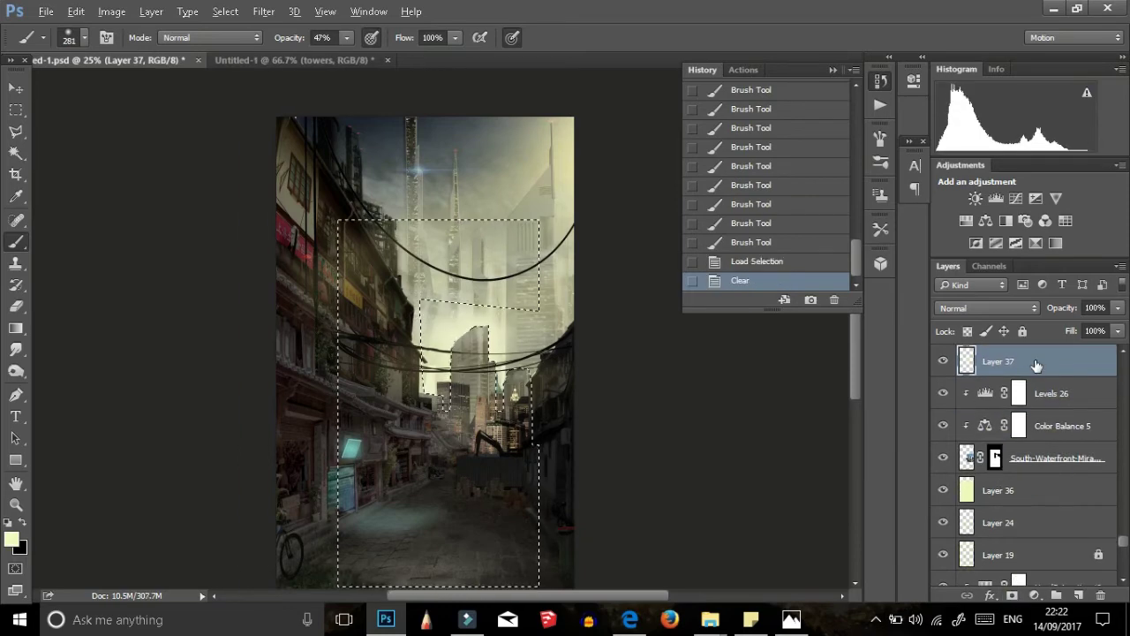
key(ctrl+d)
Step: Add a Levels adjustment clipped to the man and darken his midtones
text(v12)
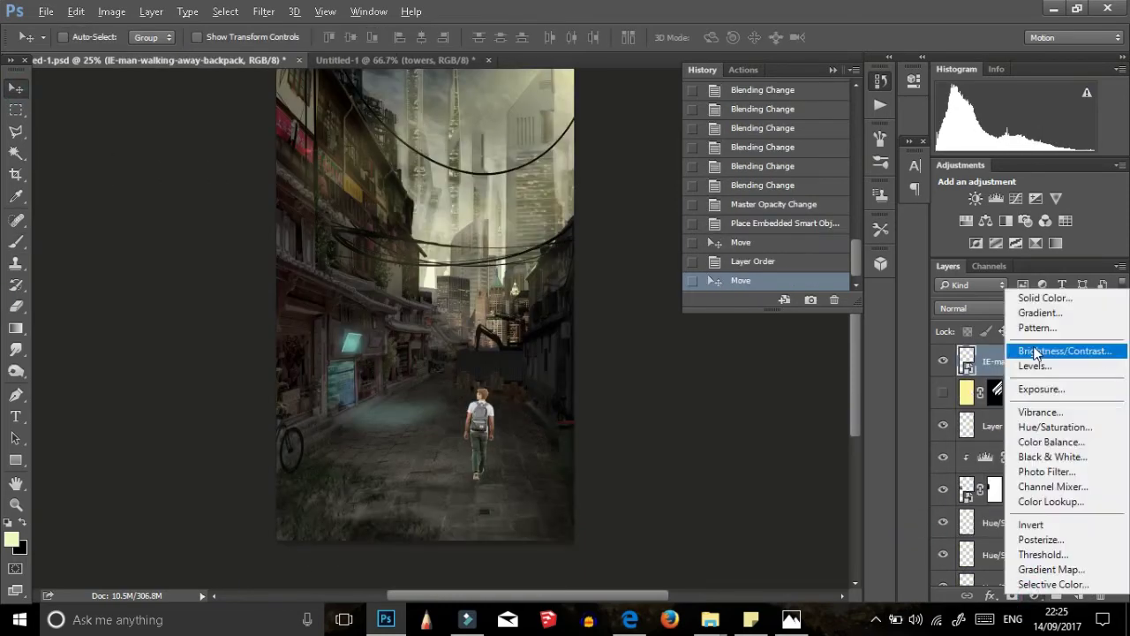
click(1073, 366)
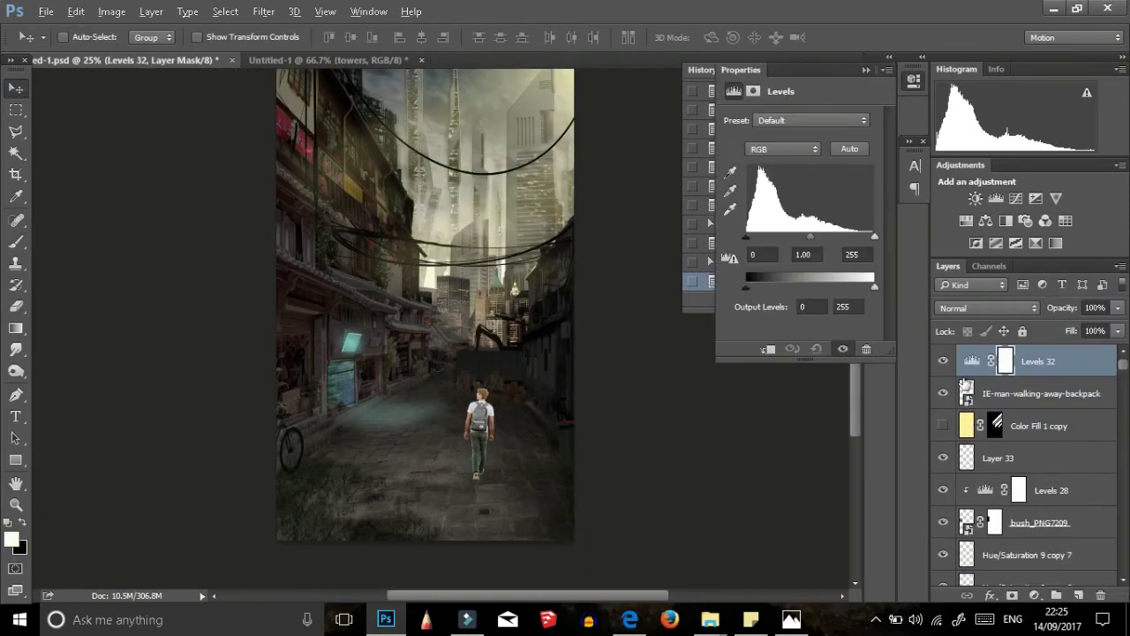
key(ctrl+alt+g)
drag(810, 237, 840, 236)
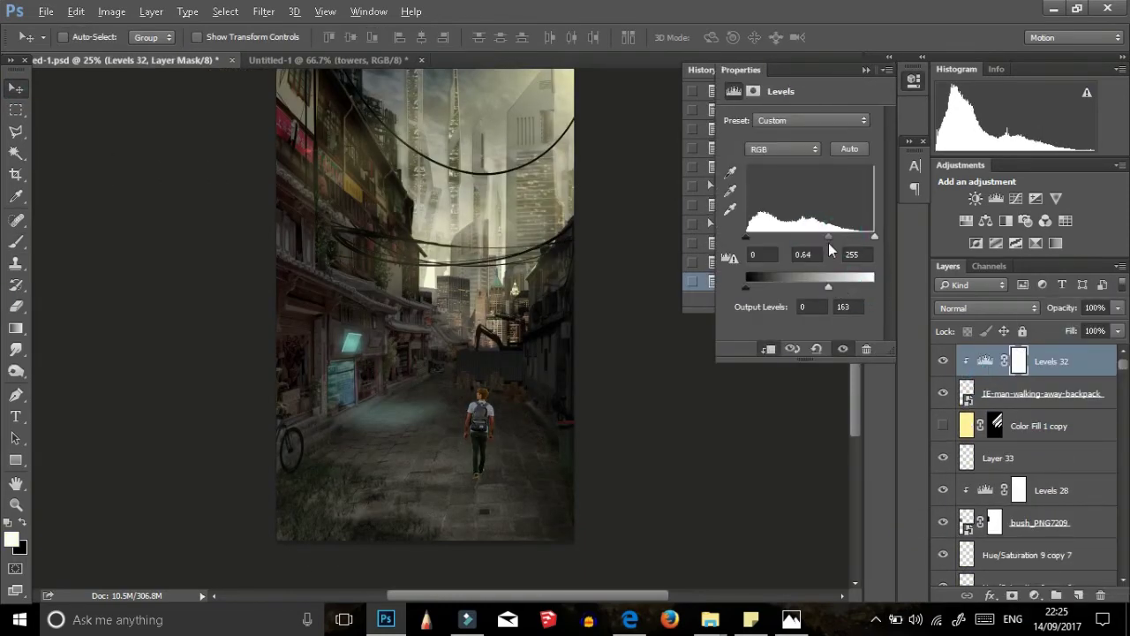
Step: Replace a discarded Color Balance 6 with a Hue/Saturation adjustment clipped to the man, lowering lightness
click(1035, 595)
click(1051, 436)
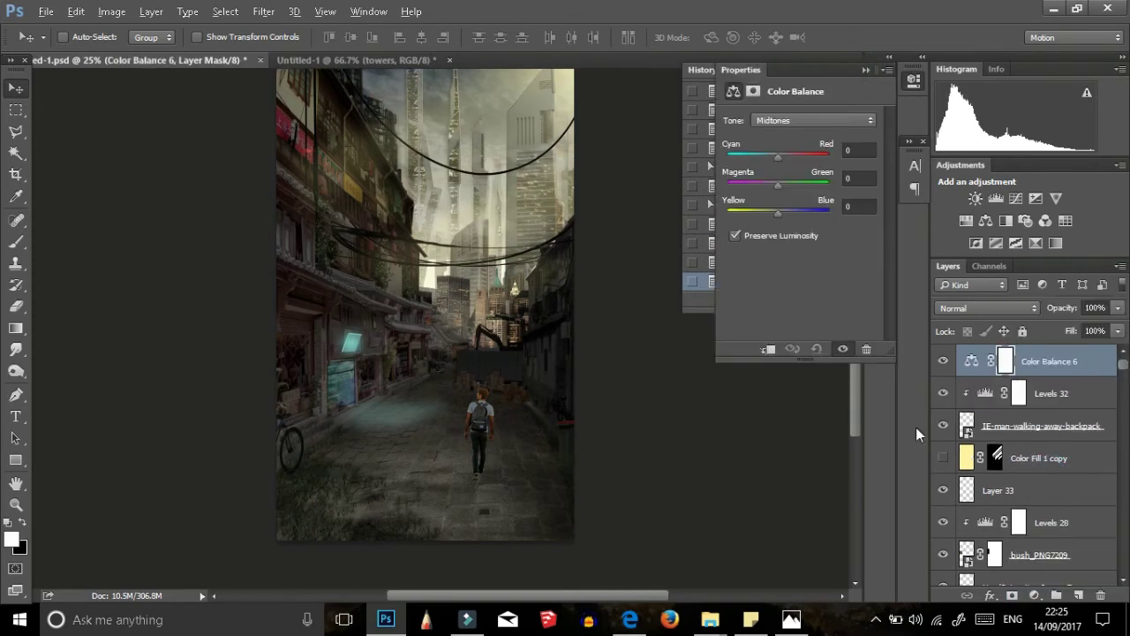
click(865, 69)
click(1035, 595)
key(Delete)
click(1047, 415)
drag(799, 251, 765, 251)
key(ctrl+alt+g)
Step: Select everything except the man and paint black around him on a new layer with a soft brush
click(863, 71)
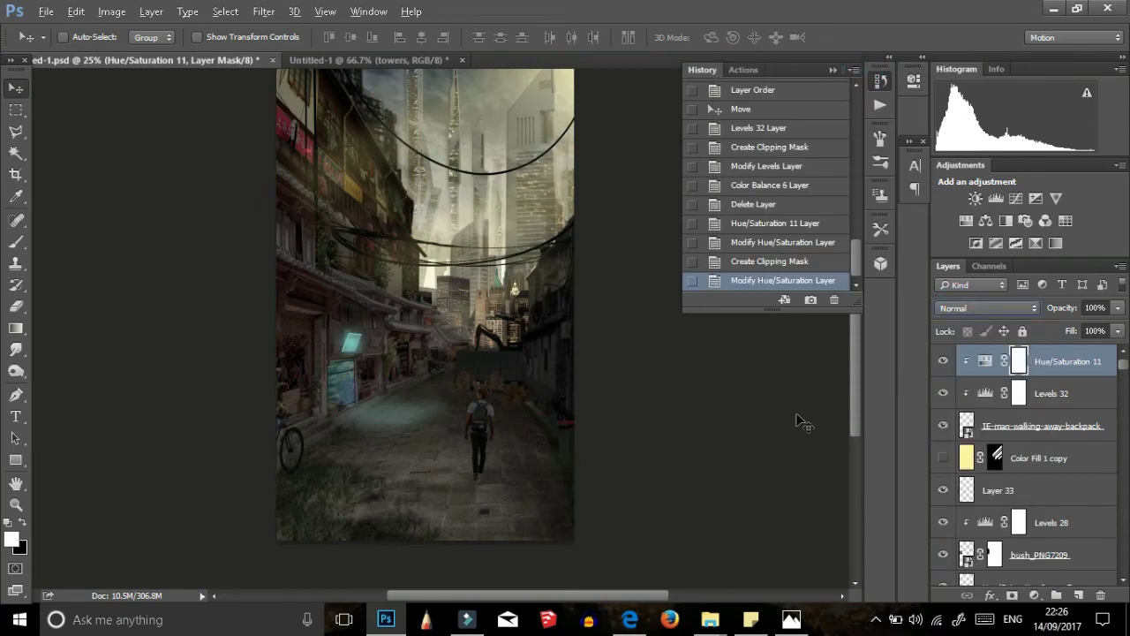
key(b)
key(d)
ctrl+click(966, 425)
key(ctrl+shift+i)
click(1078, 595)
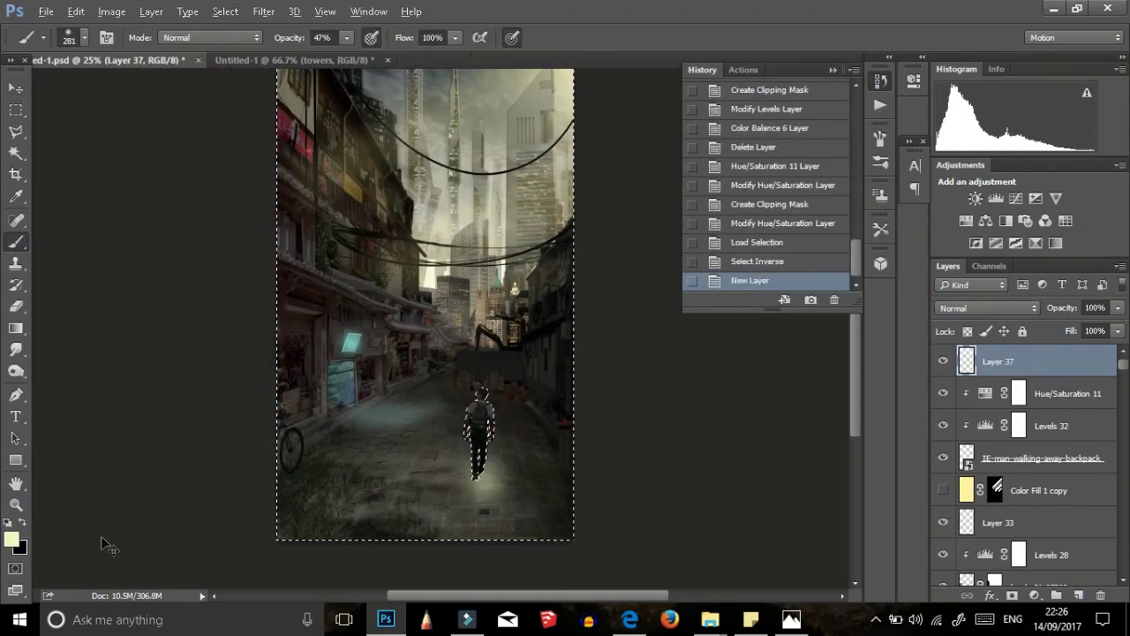
right_click(485, 478)
drag(468, 460, 529, 518)
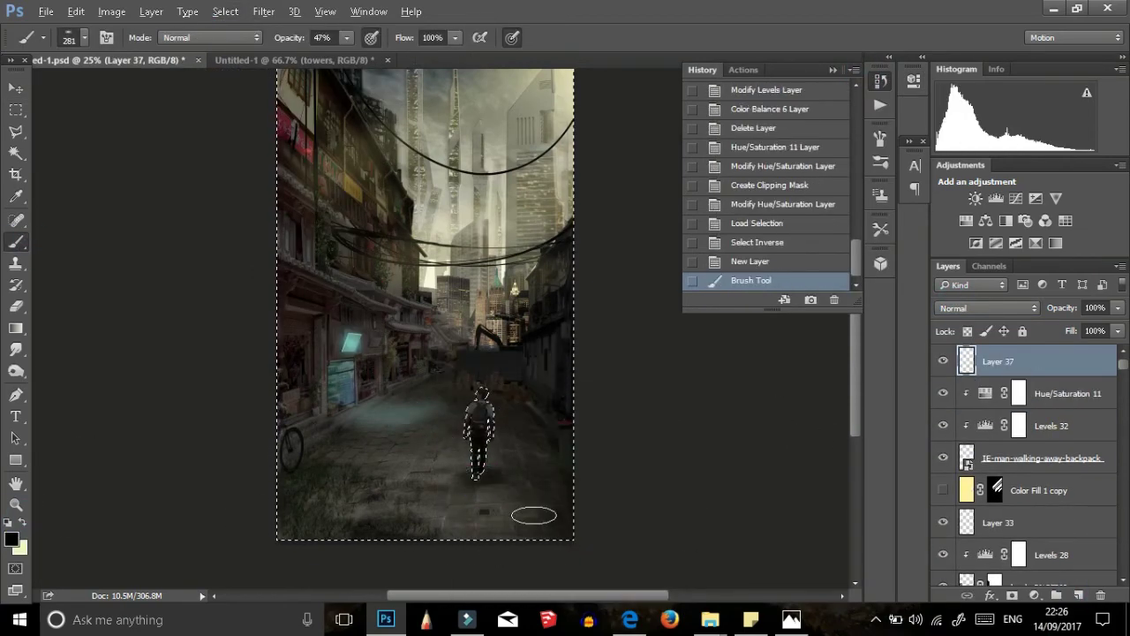
key(ctrl+d)
Step: Add more darkness, set the darkening layer to 69% opacity, and erase part of it near the man
drag(1093, 329, 1093, 329)
click(477, 489)
click(478, 488)
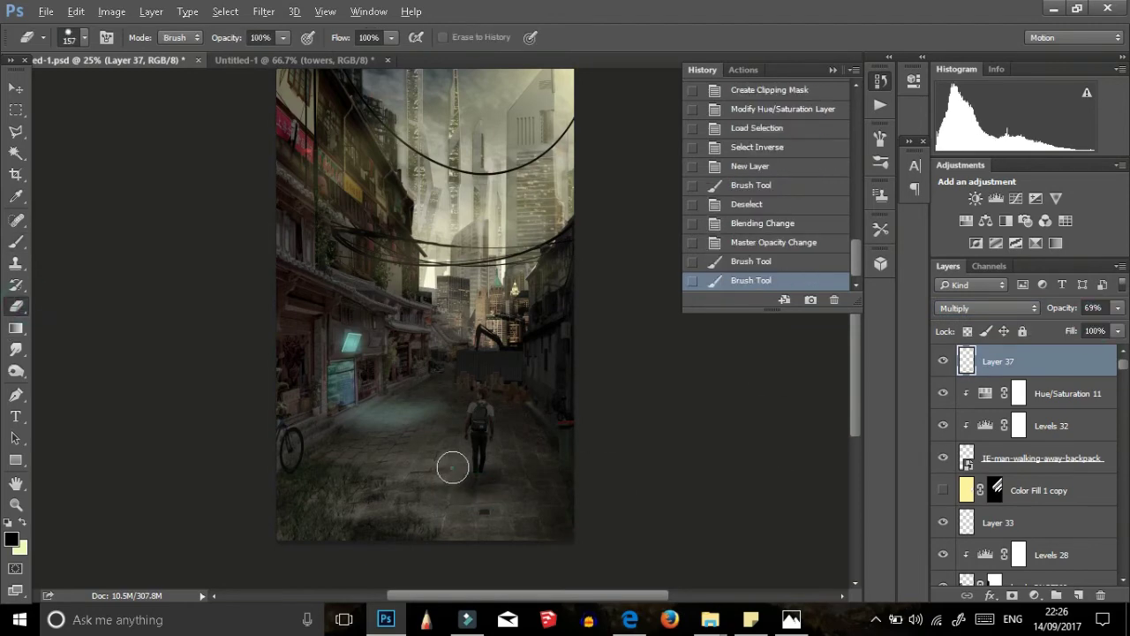
click(757, 243)
click(448, 483)
scroll(759, 510, up, 1)
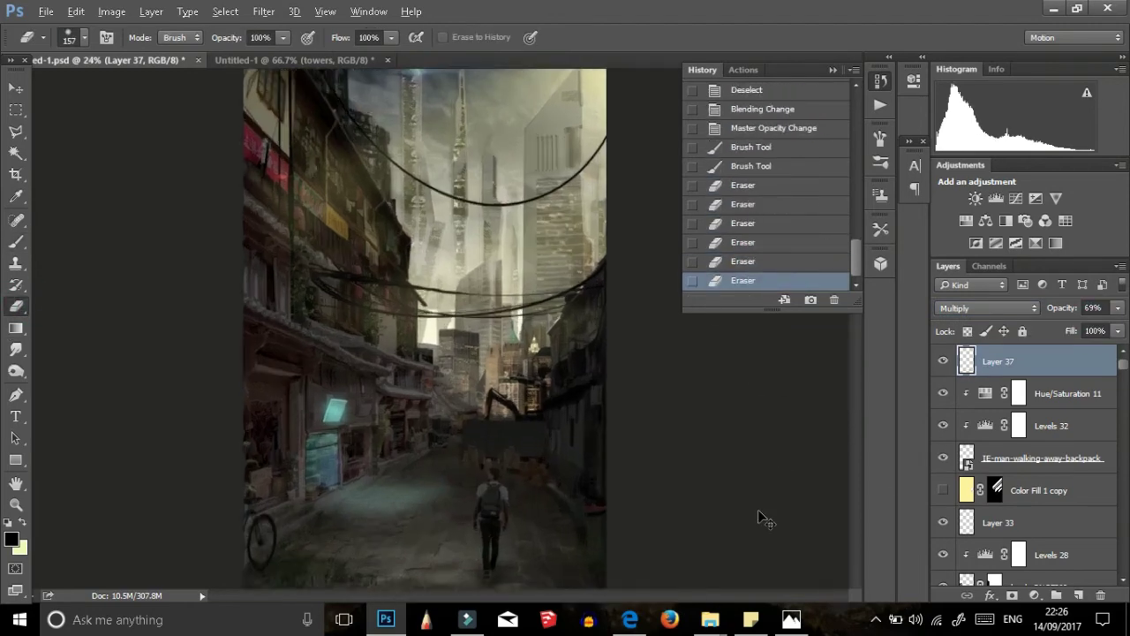
scroll(595, 461, up, 1)
Step: Move the man and his adjustment layers left and resize him slightly with Free Transform
scroll(595, 462, up, 1)
key(v)
click(1042, 457)
shift+click(997, 361)
drag(569, 353, 388, 342)
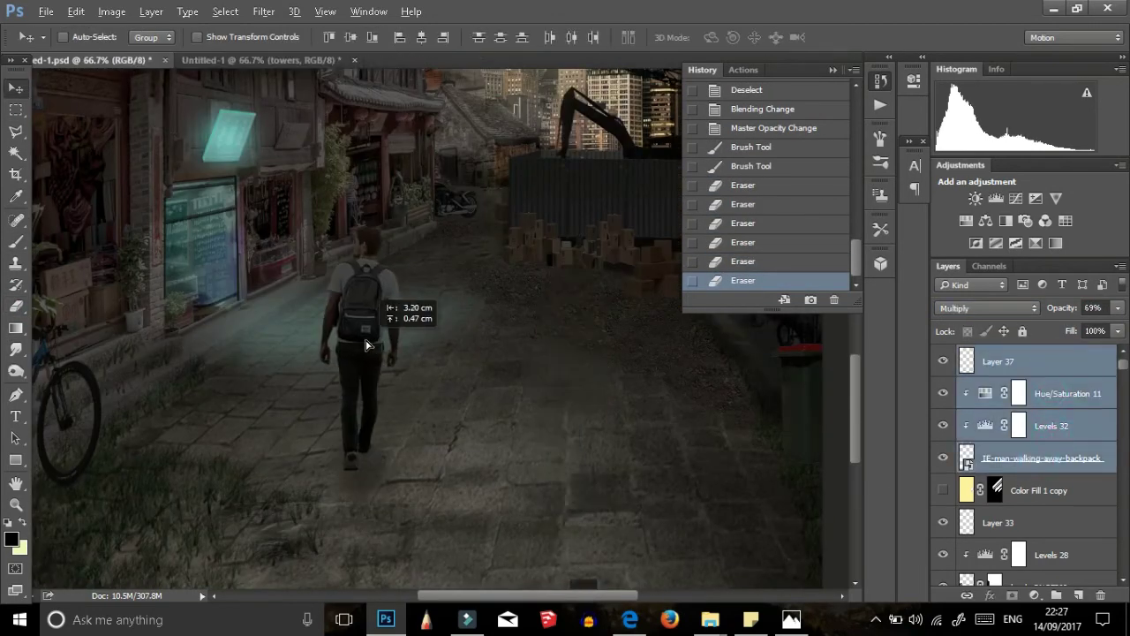
key(ctrl+t)
drag(510, 253, 490, 276)
key(Return)
drag(450, 402, 442, 416)
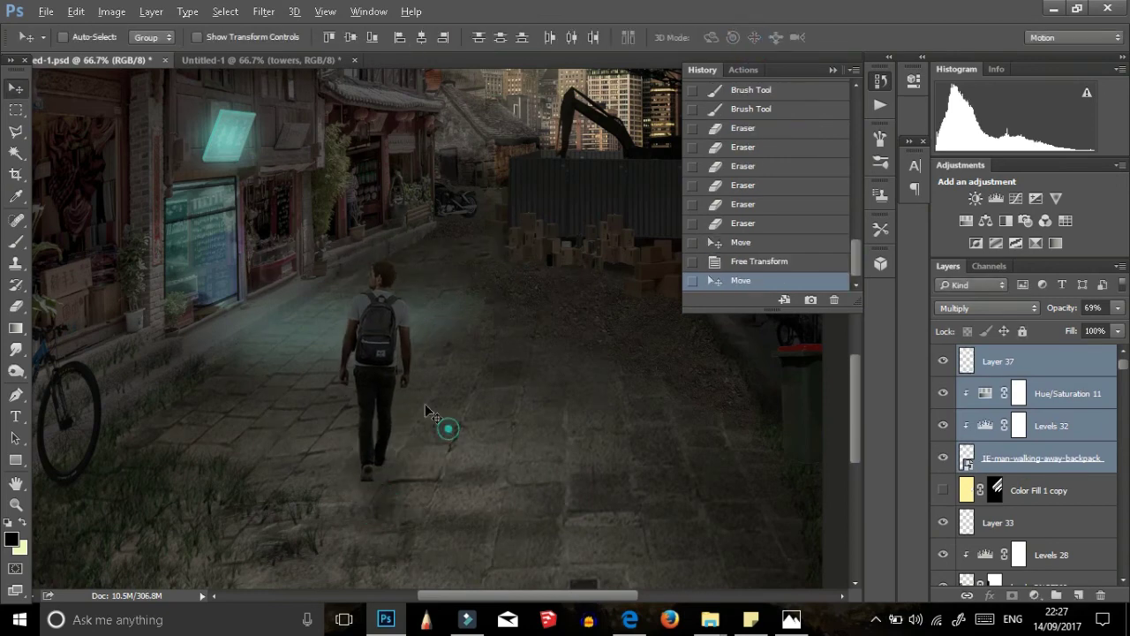
Step: Raise the cyan ground glow layer's opacity to brighten it
click(613, 421)
click(1118, 308)
drag(1114, 317, 1099, 327)
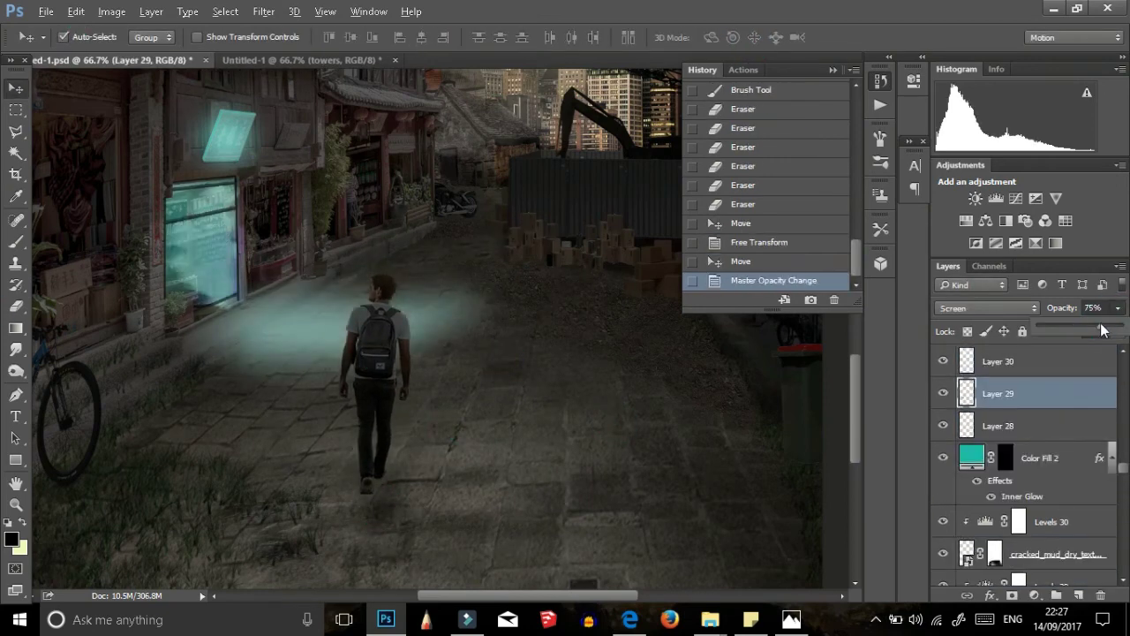
click(389, 341)
Step: Load the man's outline and prepare a teal brush at 100% opacity on a new rim-light layer
click(11, 540)
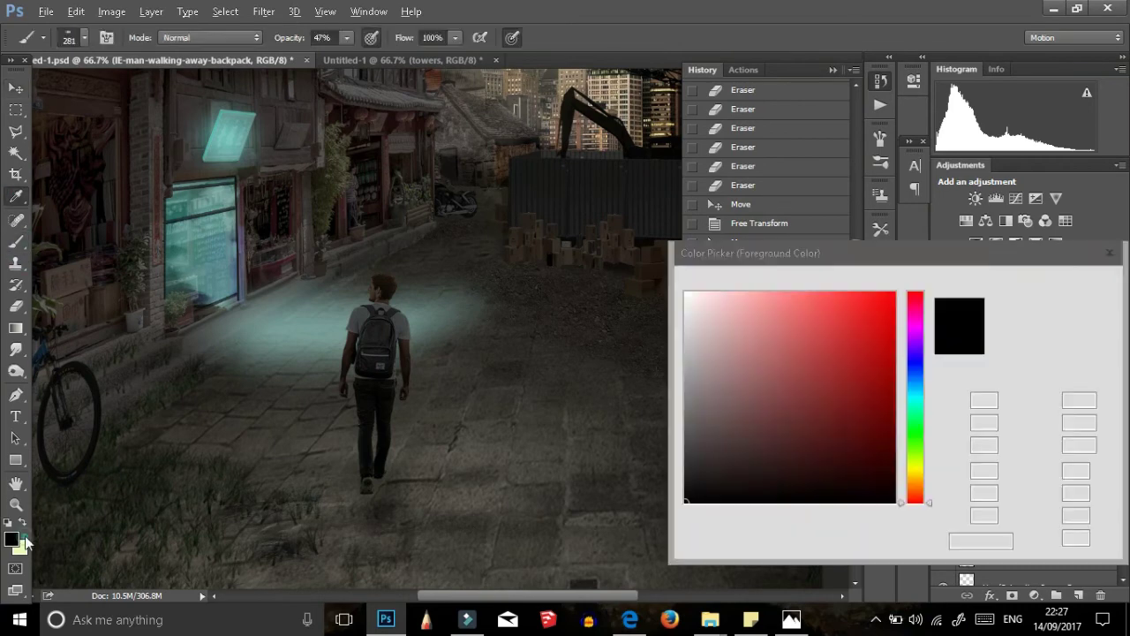
click(1066, 283)
ctrl+click(967, 361)
click(1078, 595)
key(b)
right_click(521, 389)
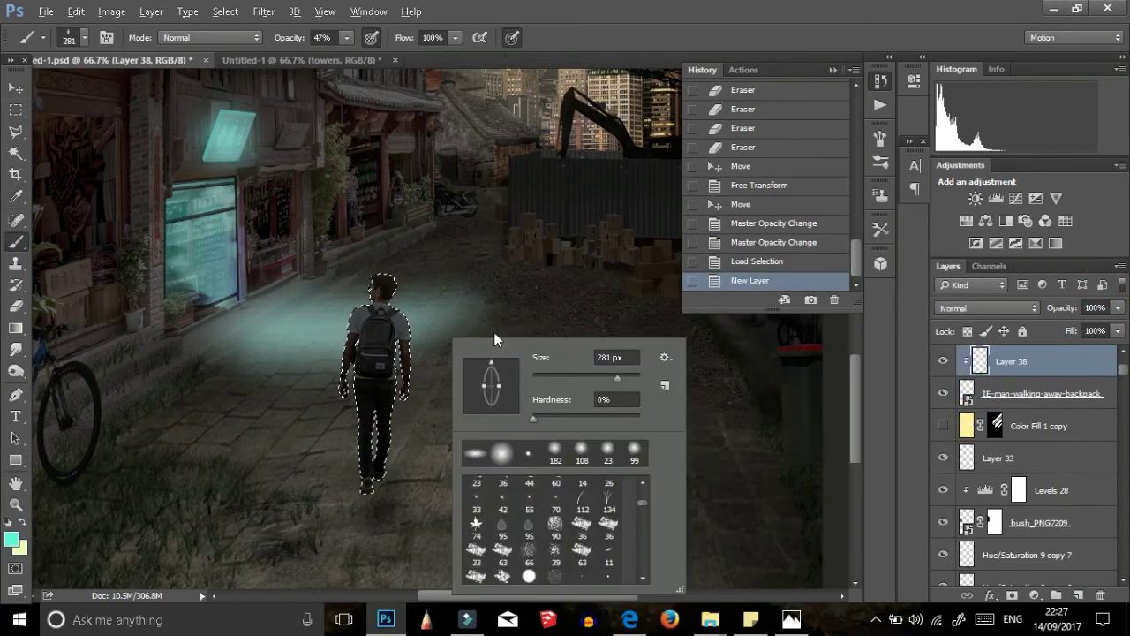
key(Escape)
key(0)
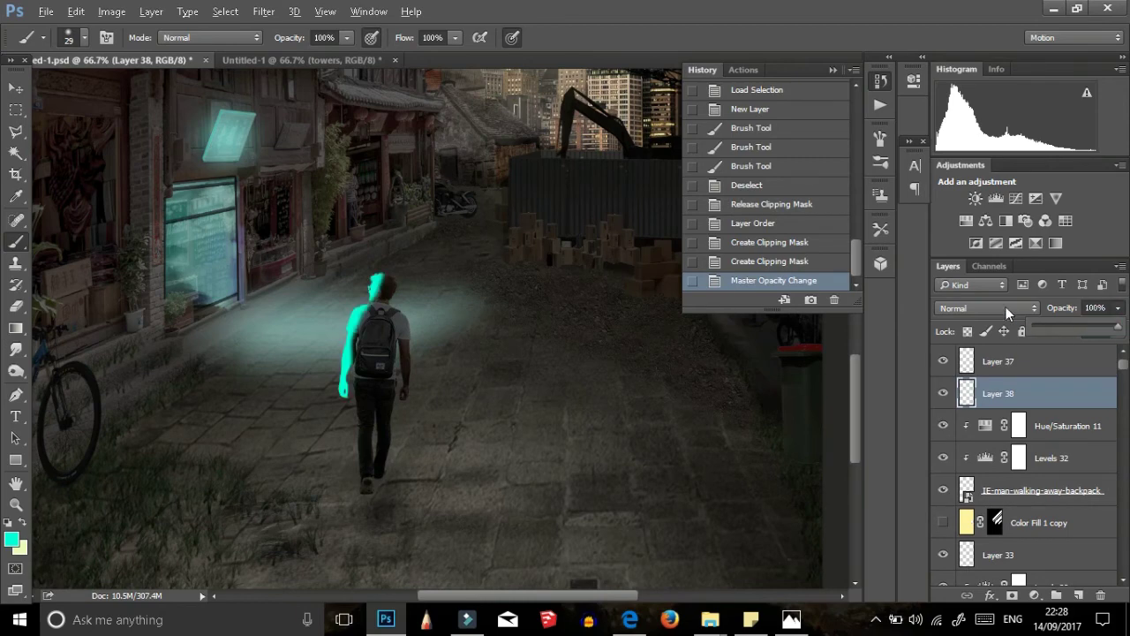
Step: Set the cyan layer to Screen and erase cyan from the man's back and legs
click(1007, 308)
click(1028, 353)
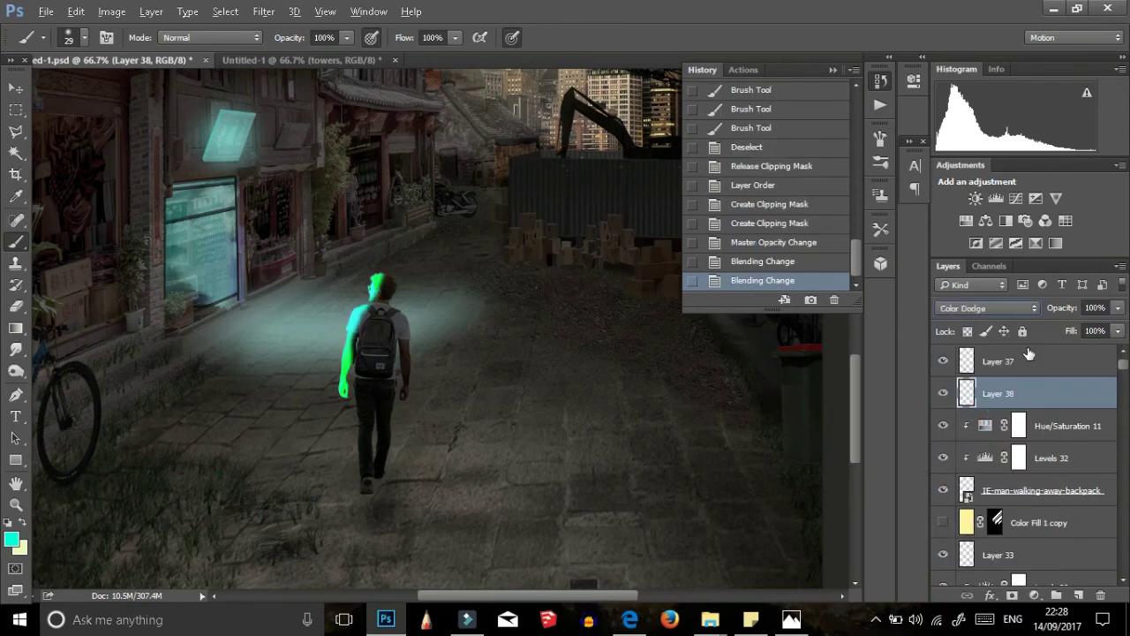
click(19, 306)
drag(379, 291, 362, 353)
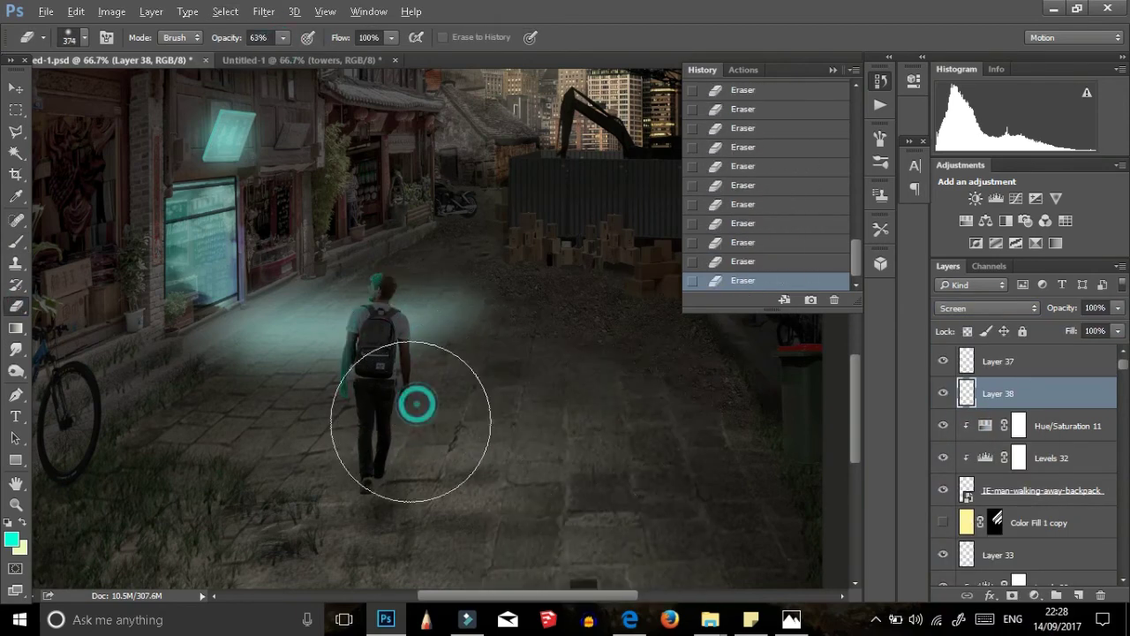
key(ctrl+minus)
key(ctrl+minus)
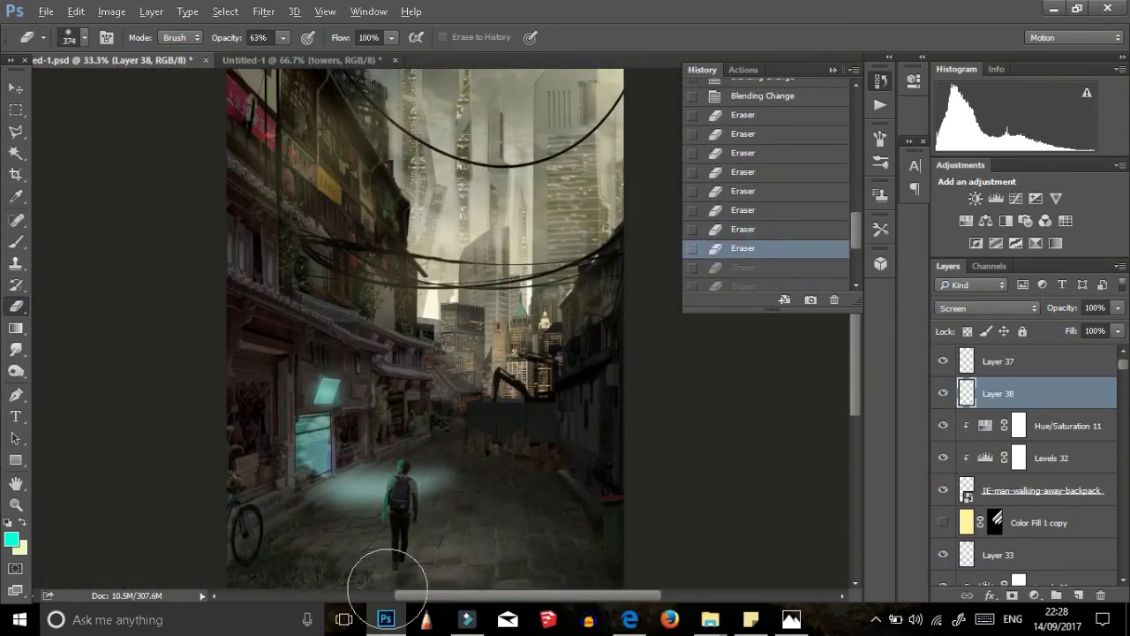
Step: Redo the rim-light erasing with the eraser at 97% opacity, then fit the whole image on screen
click(807, 186)
key(ctrl+plus)
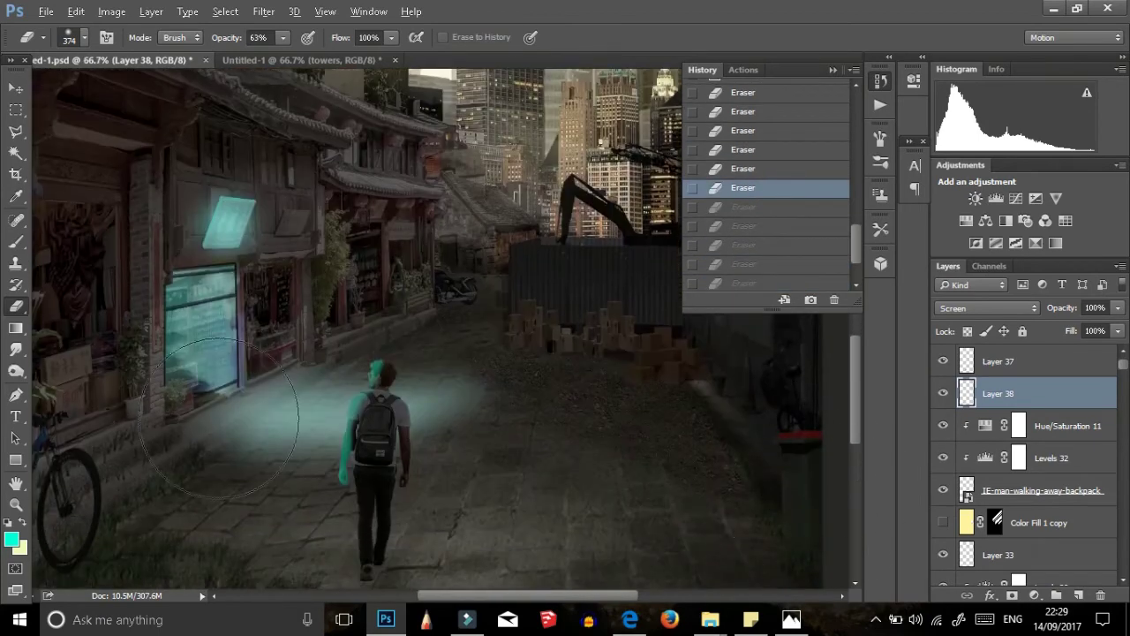
right_click(446, 346)
key(9)
key(7)
click(390, 386)
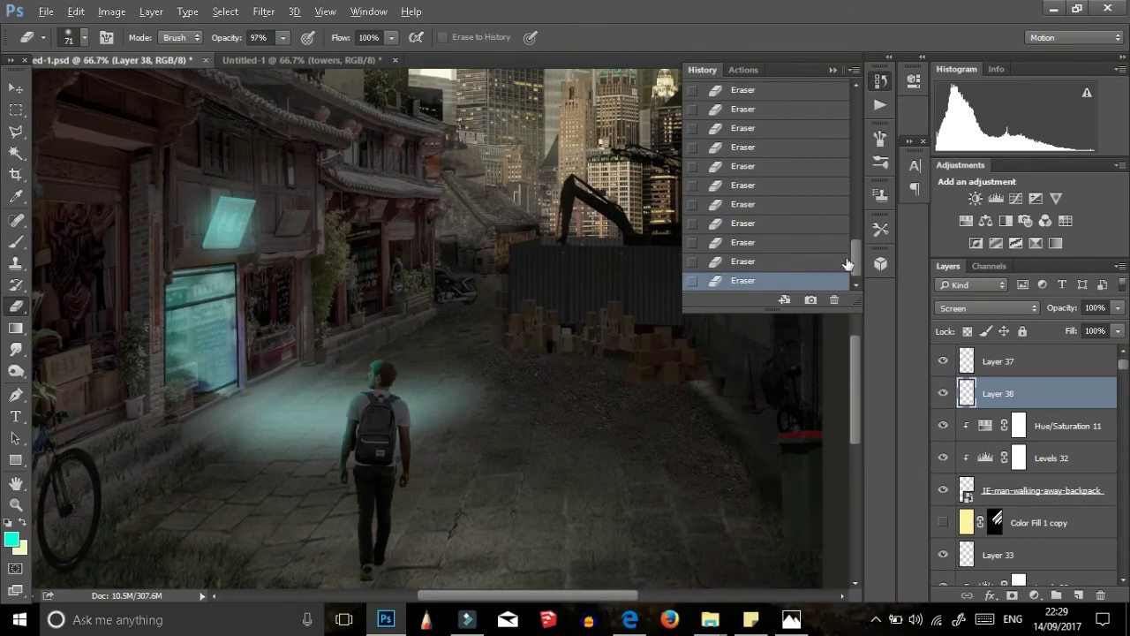
key(ctrl+0)
click(46, 11)
click(829, 405)
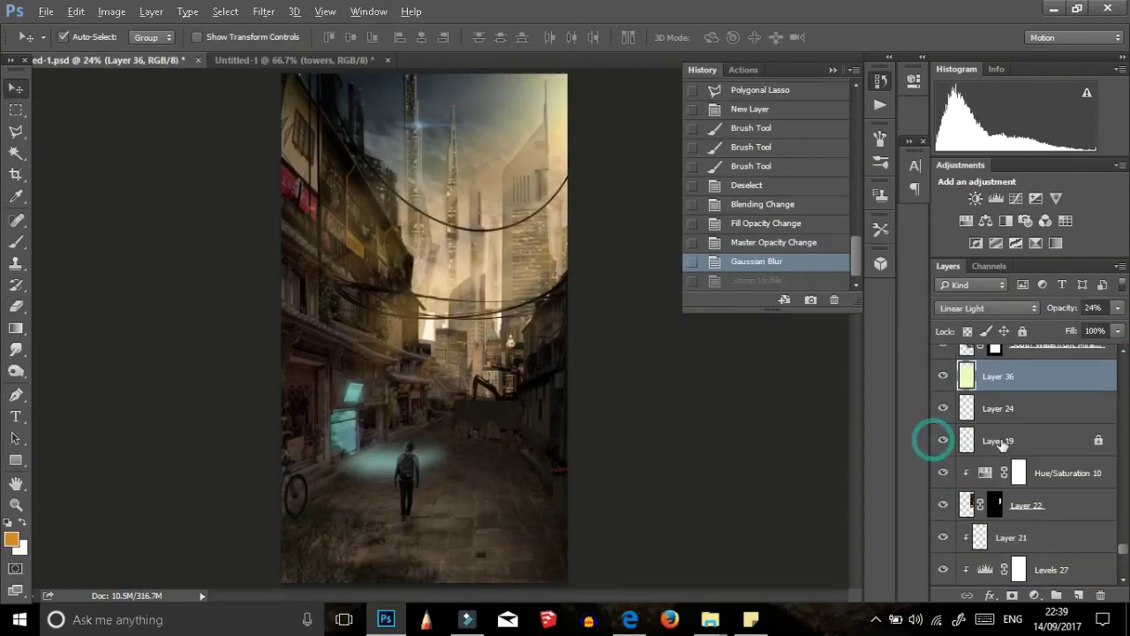
Step: Stamp all visible layers onto a new top layer, then undo the merge
click(1002, 441)
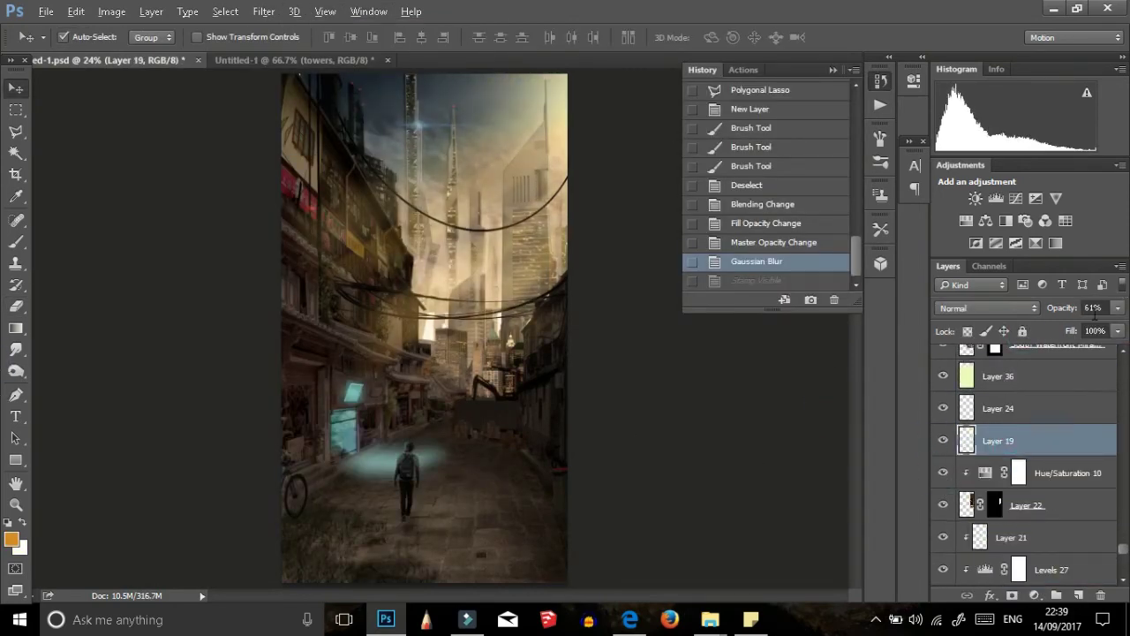
key(alt+period)
key(ctrl+shift+alt+e)
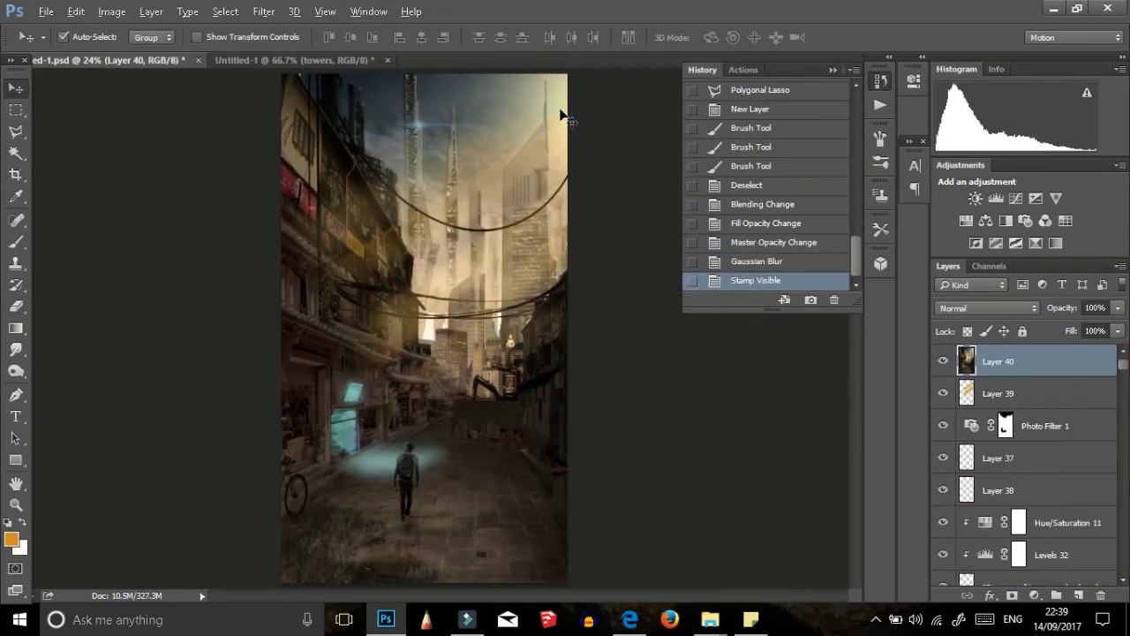
click(777, 261)
Step: Lower the opacity of a light layer
key(3)
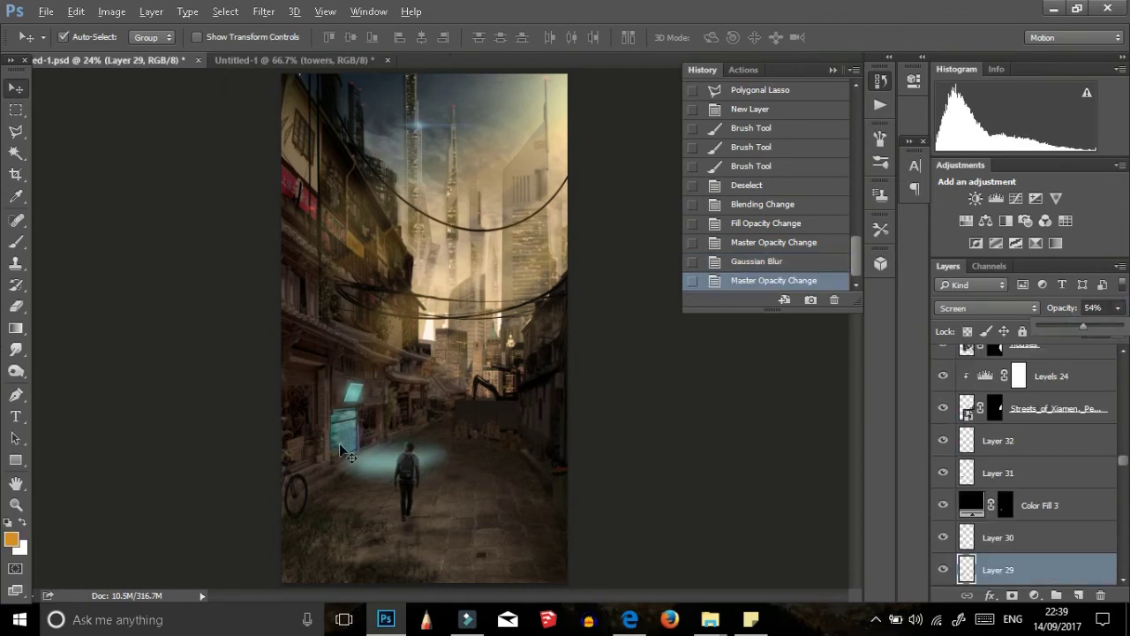
key(alt+period)
key(1)
key(9)
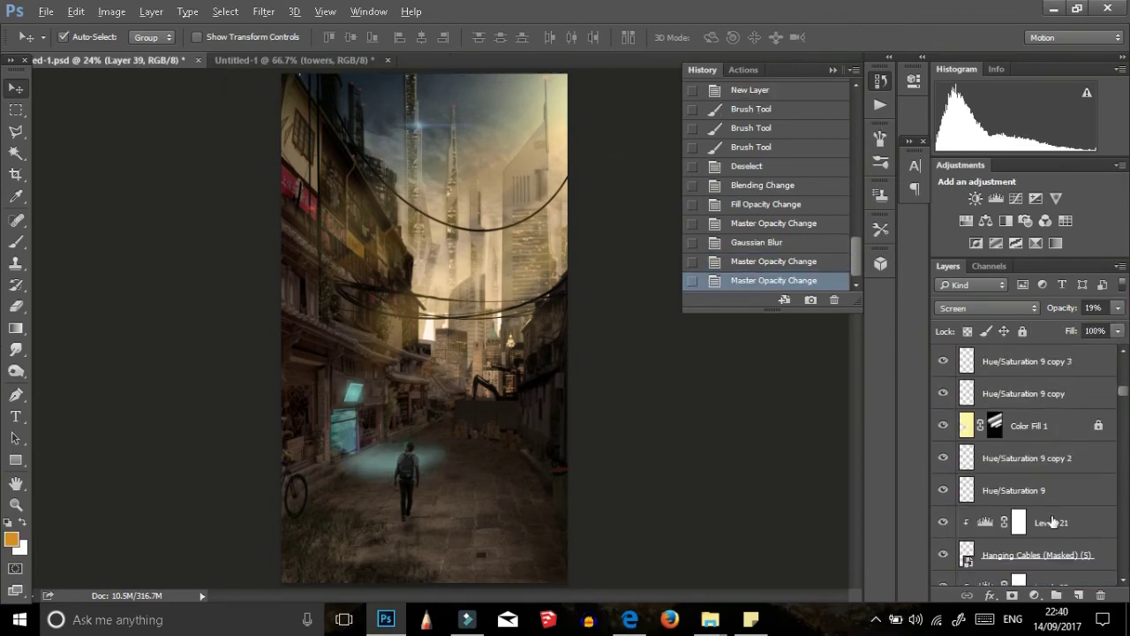
Step: Show Color Fill 1 copy and delete the original yellow Color Fill 1
click(995, 426)
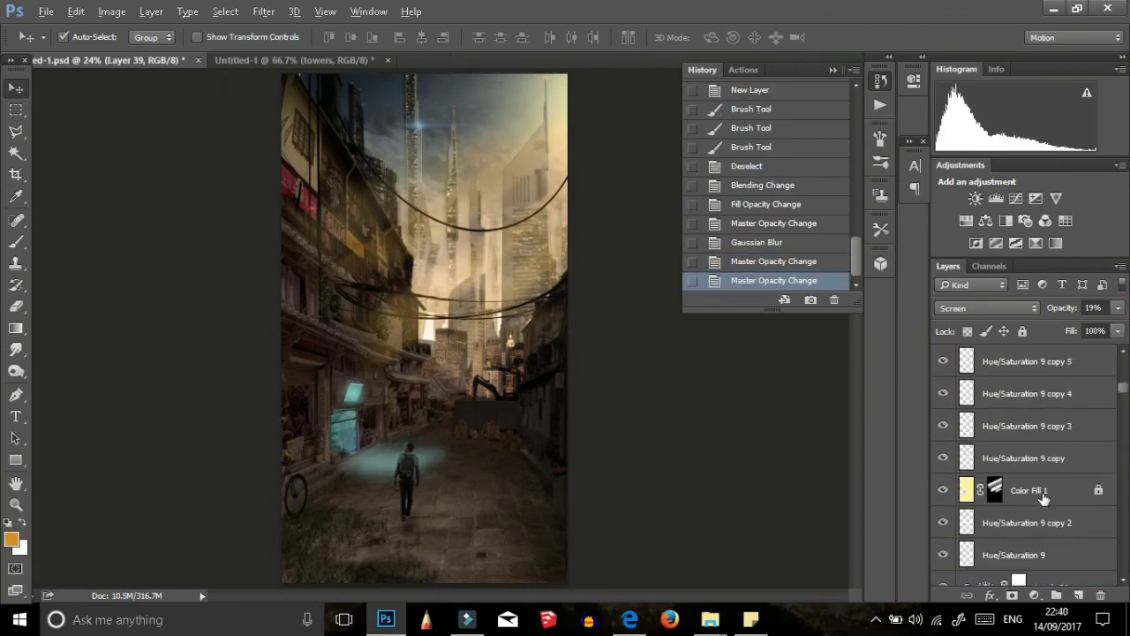
scroll(1024, 459, up, 3)
scroll(941, 434, up, 2)
click(944, 490)
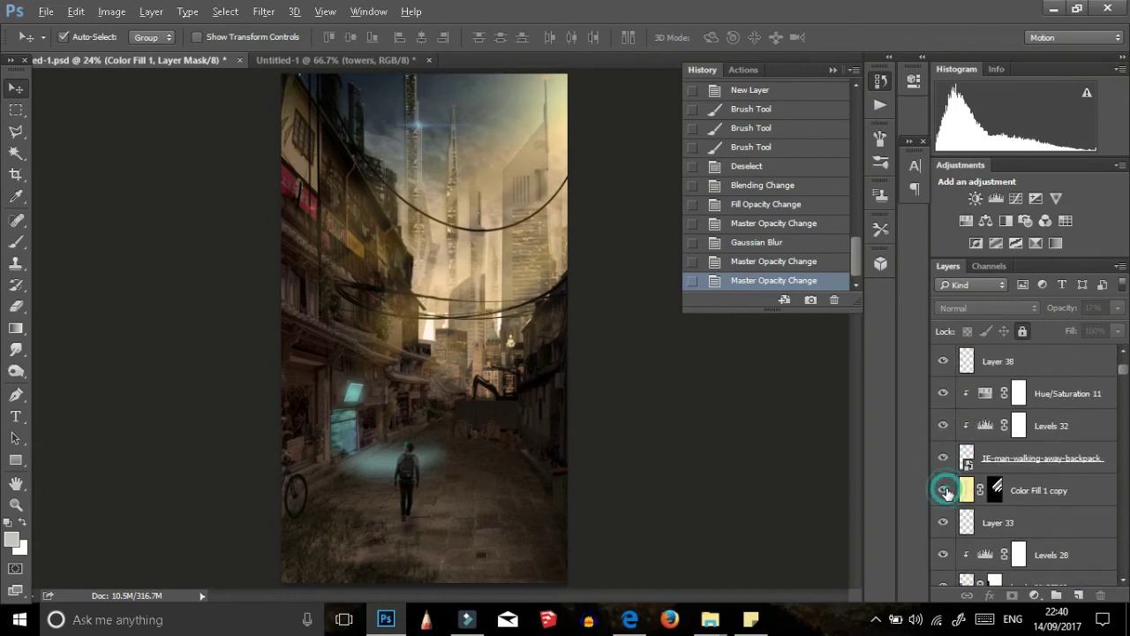
key(Delete)
Step: Set Color Fill 1 copy to 25% opacity and apply Gaussian Blur to it
click(1038, 552)
key(2)
key(5)
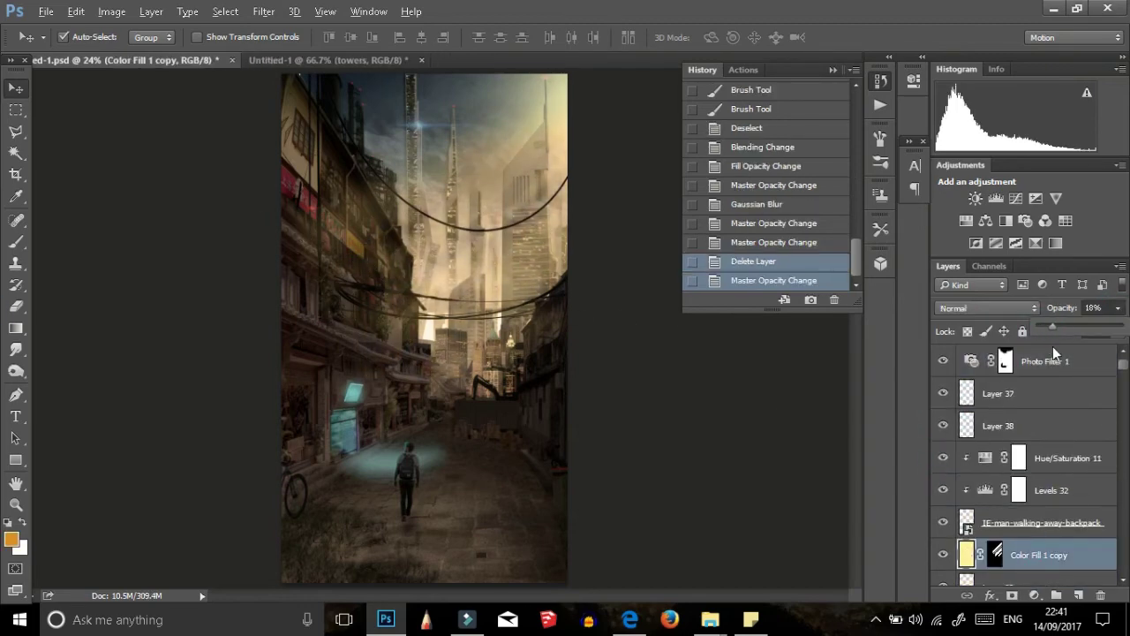
key(ctrl+f)
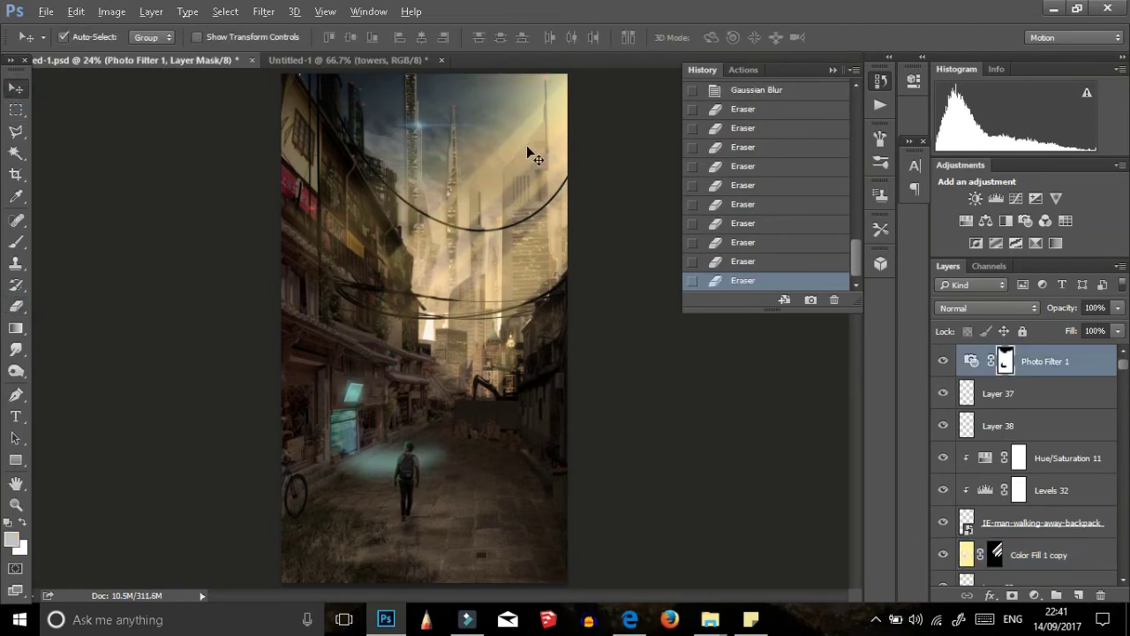
scroll(942, 427, down, 3)
scroll(947, 516, up, 3)
Step: On a new Layer 39, paint a soft glow in a light yellow sampled from the sky at top right
click(1078, 595)
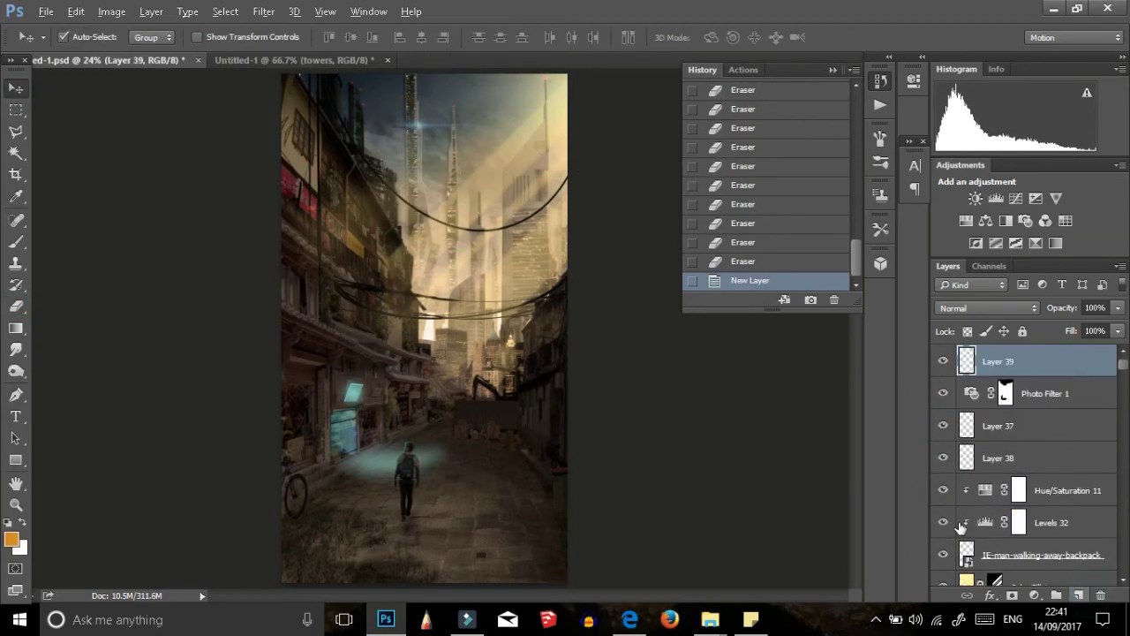
key(i)
click(11, 539)
click(726, 294)
click(1065, 282)
key(b)
click(536, 101)
right_click(557, 119)
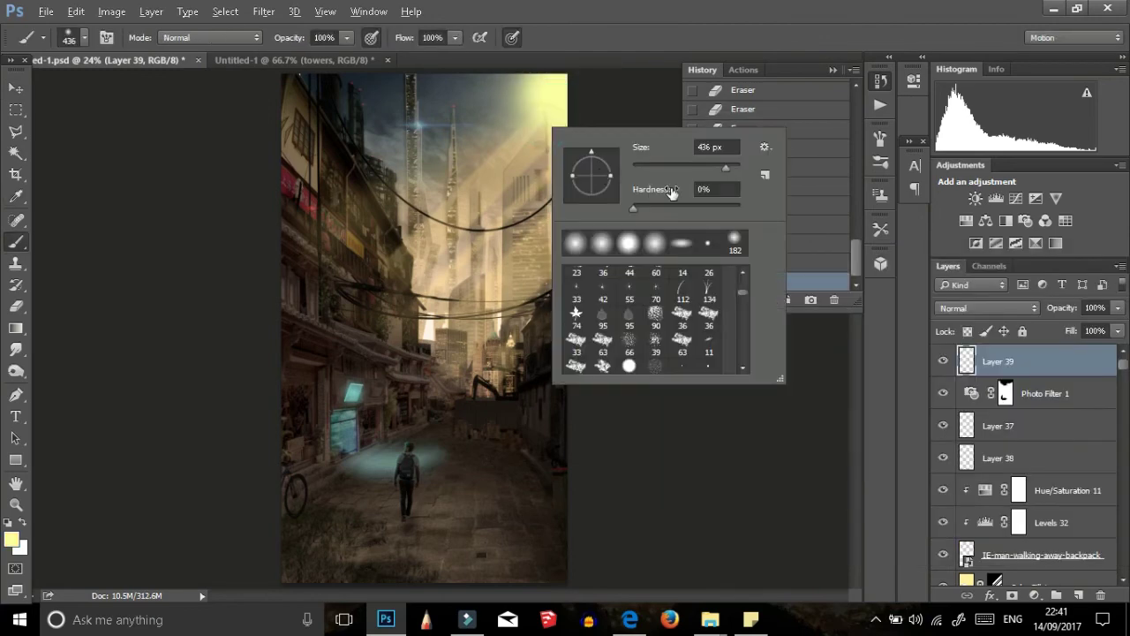
click(537, 100)
Step: Enlarge the yellow glow over the top-right skyline and lower its opacity to 55%
key(ctrl+t)
drag(460, 201, 345, 379)
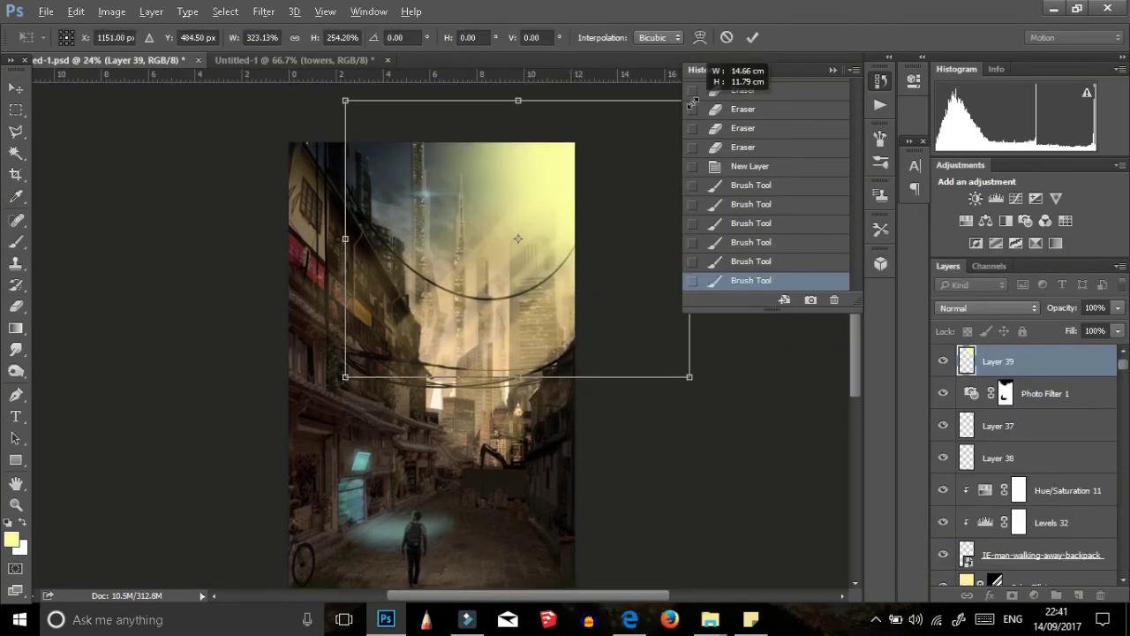
click(752, 37)
click(1118, 307)
drag(1118, 327, 1084, 327)
scroll(668, 461, down, 2)
scroll(668, 462, up, 1)
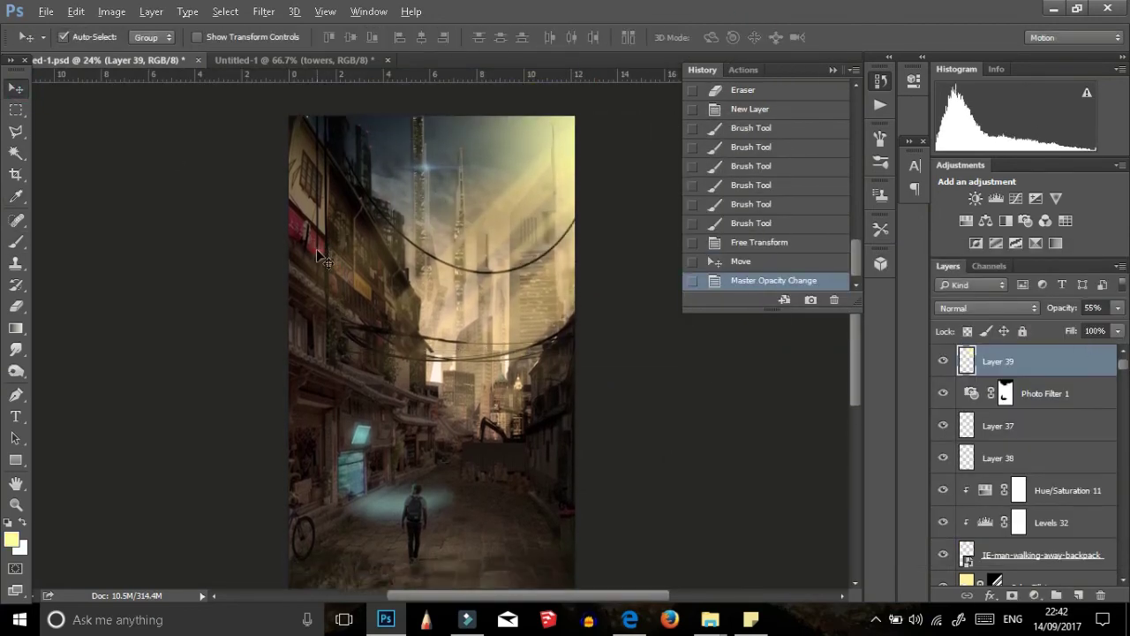
Step: Select the Hue/Saturation 9 light-ray layer and nudge the warm rays slightly down
click(318, 252)
click(324, 261)
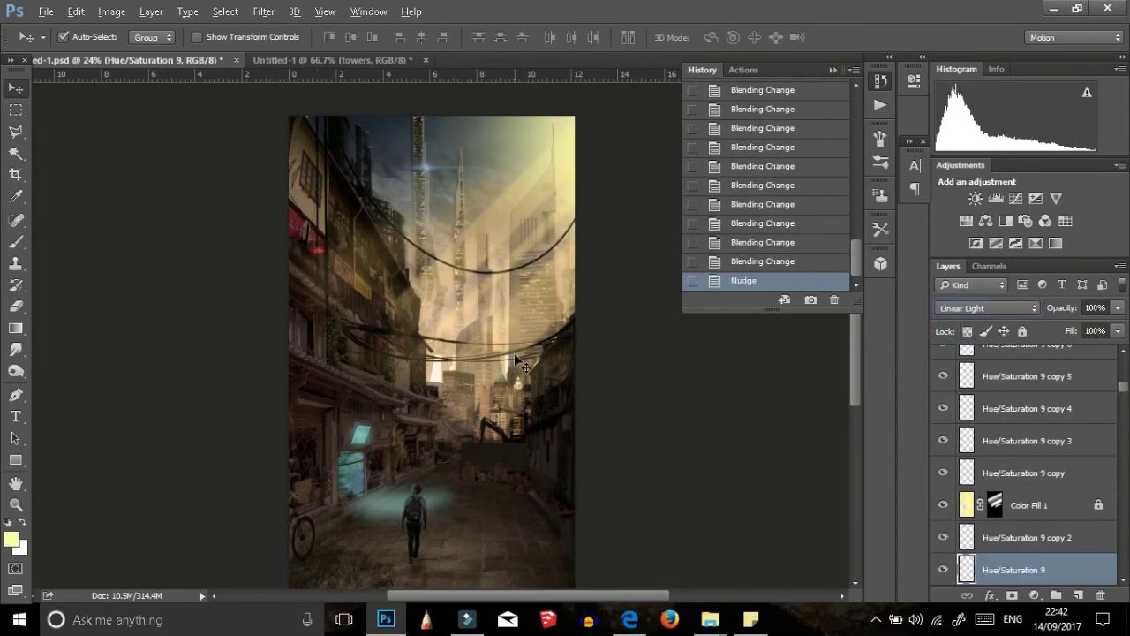
scroll(784, 256, up, 5)
click(786, 188)
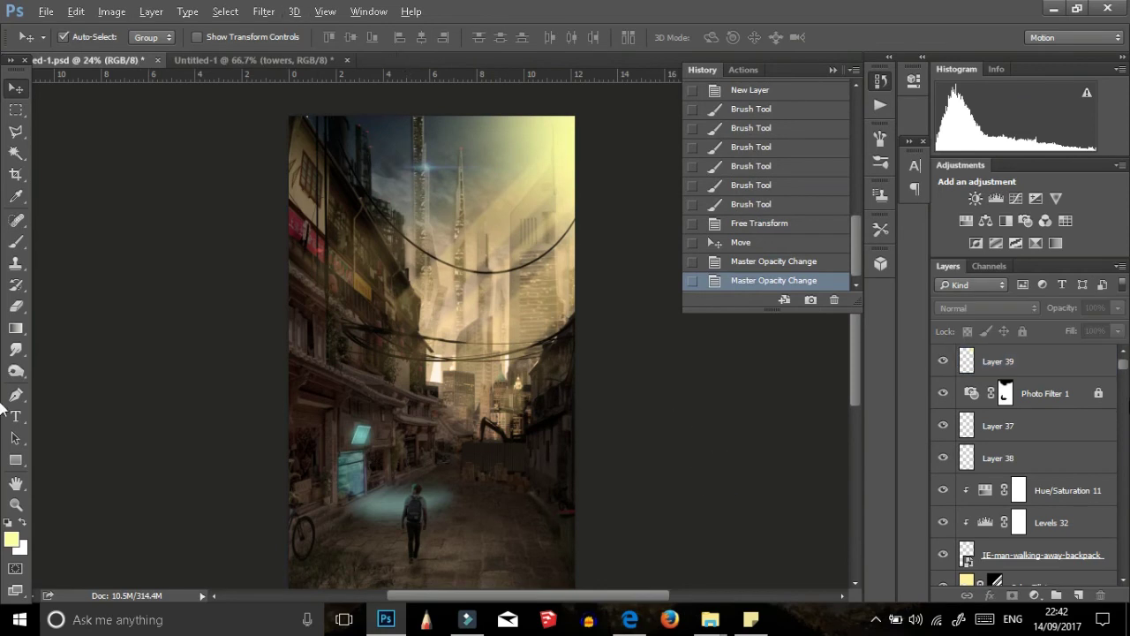
mouse_move(442, 128)
mouse_down()
mouse_move(481, 172)
mouse_move(521, 154)
mouse_move(494, 168)
mouse_move(510, 190)
mouse_up()
key(ctrl+z)
scroll(976, 519, down, 3)
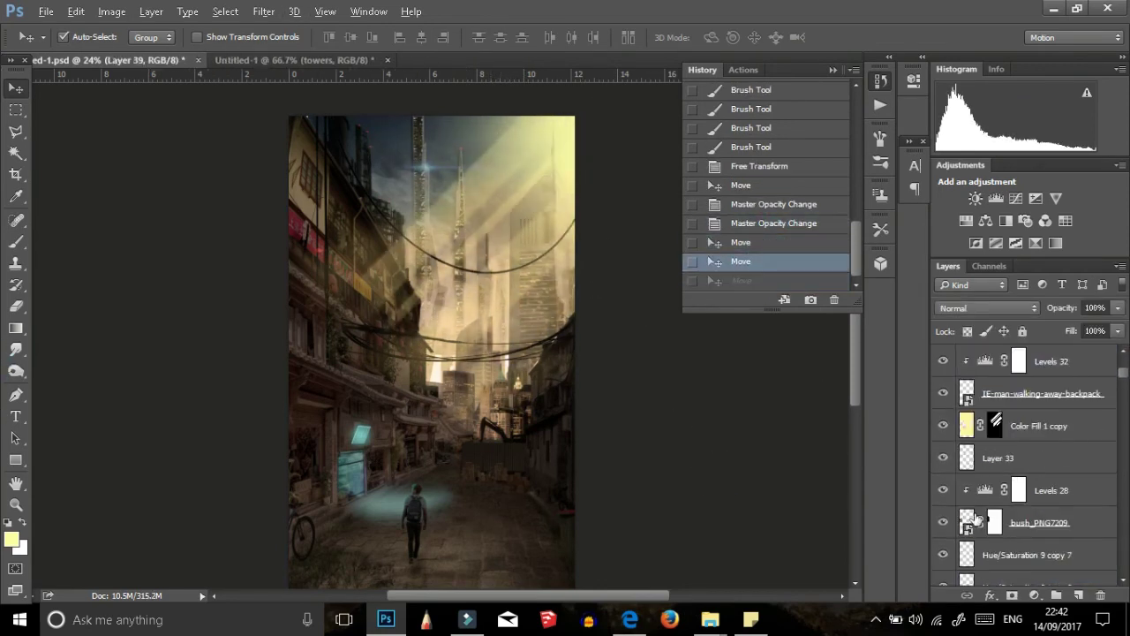
key(Down)
Step: Reapply Gaussian Blur, then stamp all visible layers onto new Layer 40
click(263, 10)
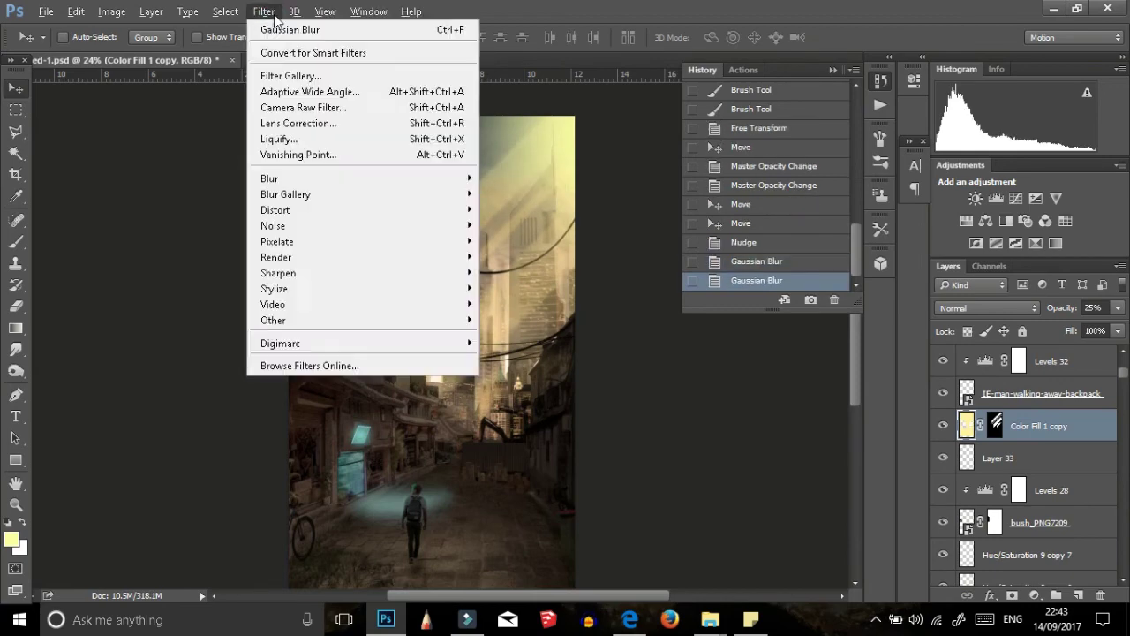
click(286, 27)
key(ctrl+shift+alt+e)
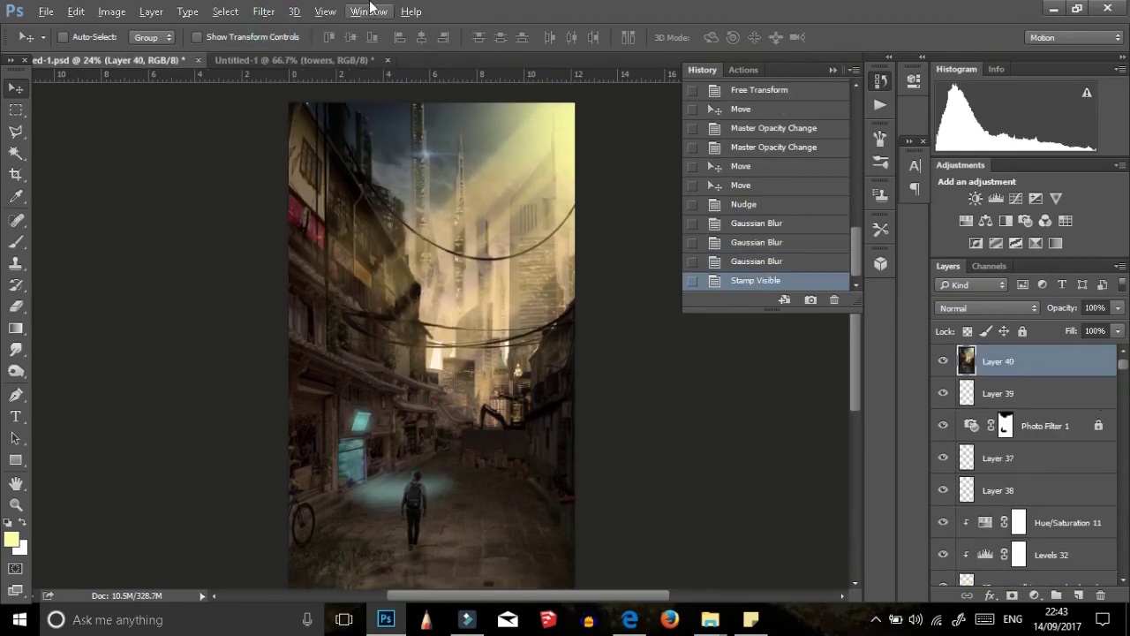
Step: Grade Layer 40 in Camera Raw: exposure -0.65, contrast +9, highlights +35, shadows +21
click(263, 11)
click(267, 107)
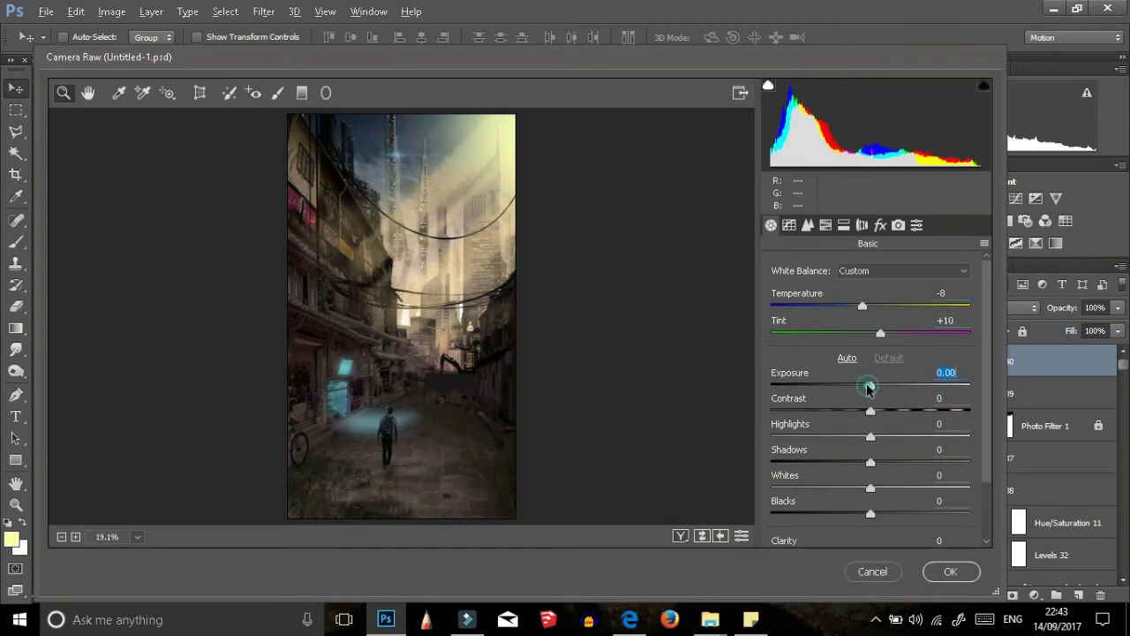
mouse_move(868, 387)
mouse_down()
mouse_move(856, 385)
mouse_move(879, 411)
mouse_up()
mouse_move(870, 436)
mouse_down()
mouse_move(904, 437)
mouse_move(852, 462)
mouse_up()
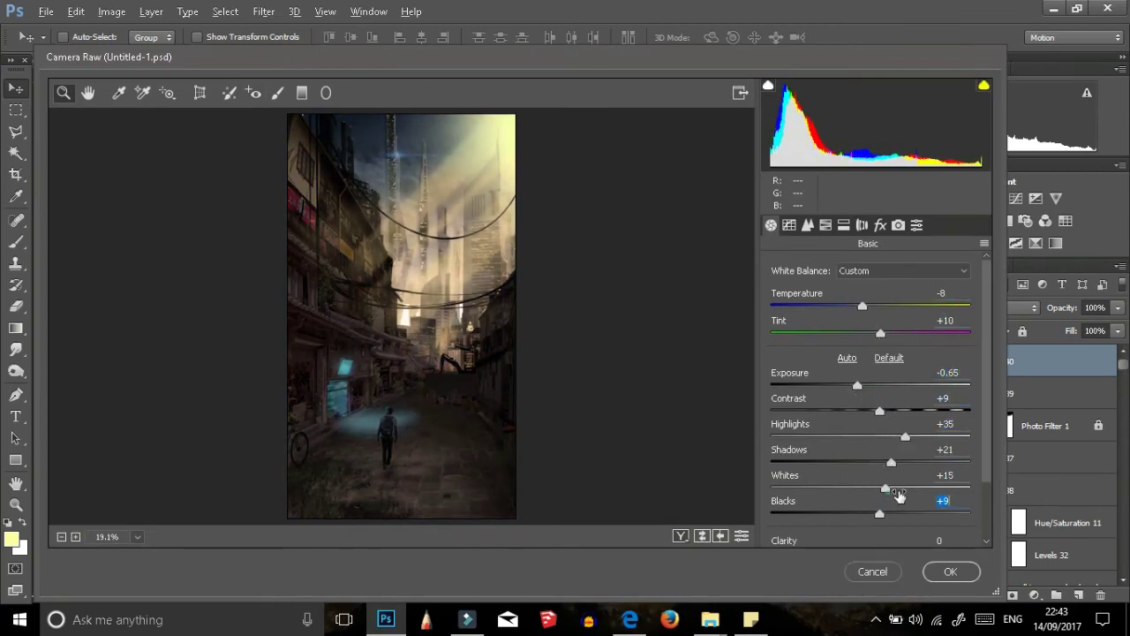
click(949, 571)
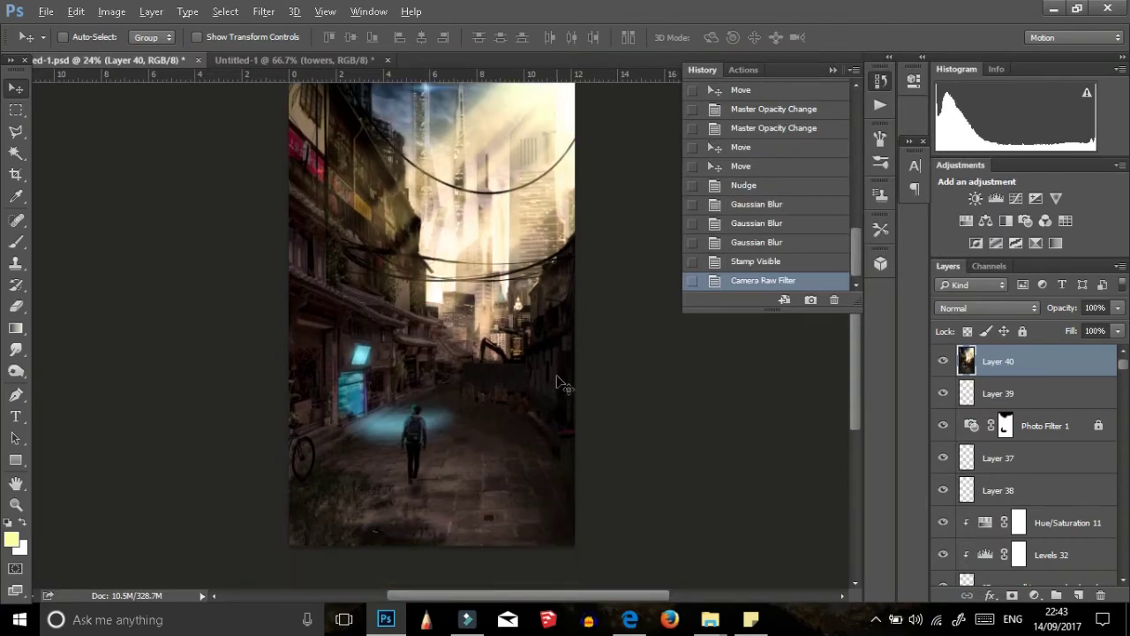
Step: Draw a black gradient on a new layer, flip it horizontally and move it to the edge
click(1079, 595)
key(g)
drag(432, 565, 431, 221)
key(ctrl+t)
right_click(478, 302)
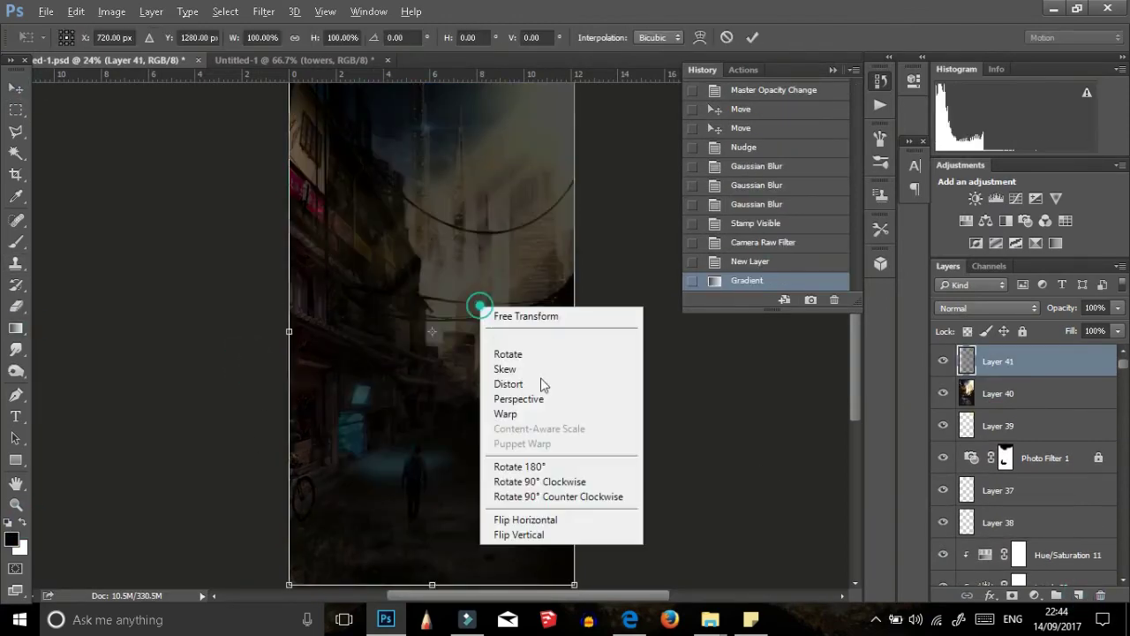
click(521, 514)
drag(580, 337, 253, 335)
key(Return)
Step: Duplicate the black gradient along another edge and merge the two gradient layers
key(v)
key(ctrl+minus)
drag(382, 282, 363, 356)
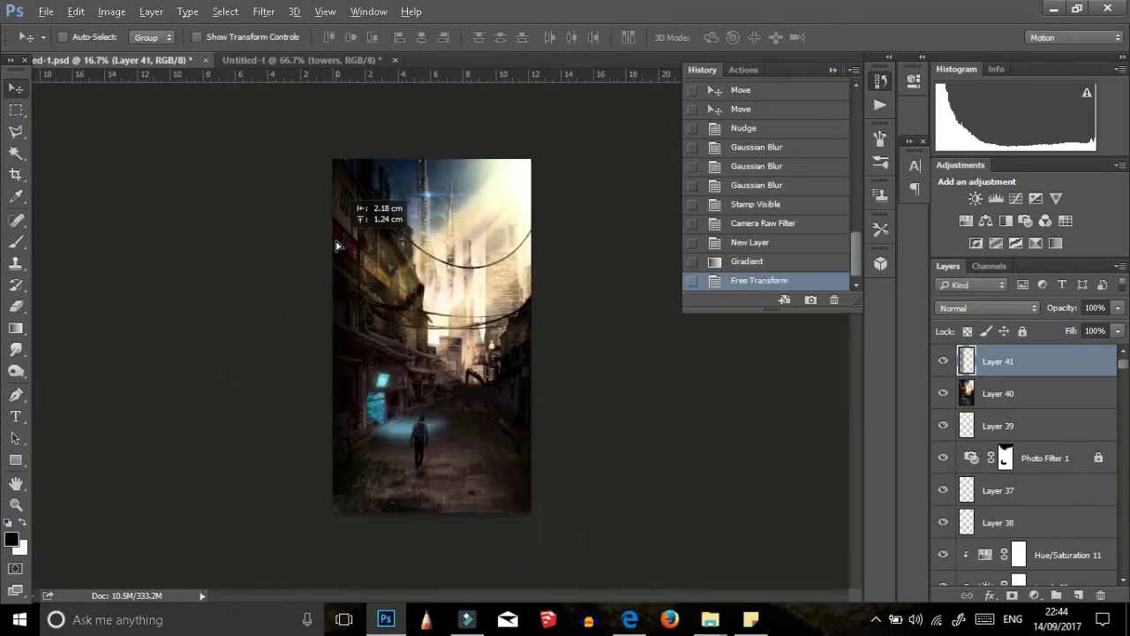
key(ctrl+j)
key(ctrl+t)
key(Return)
right_click(1051, 361)
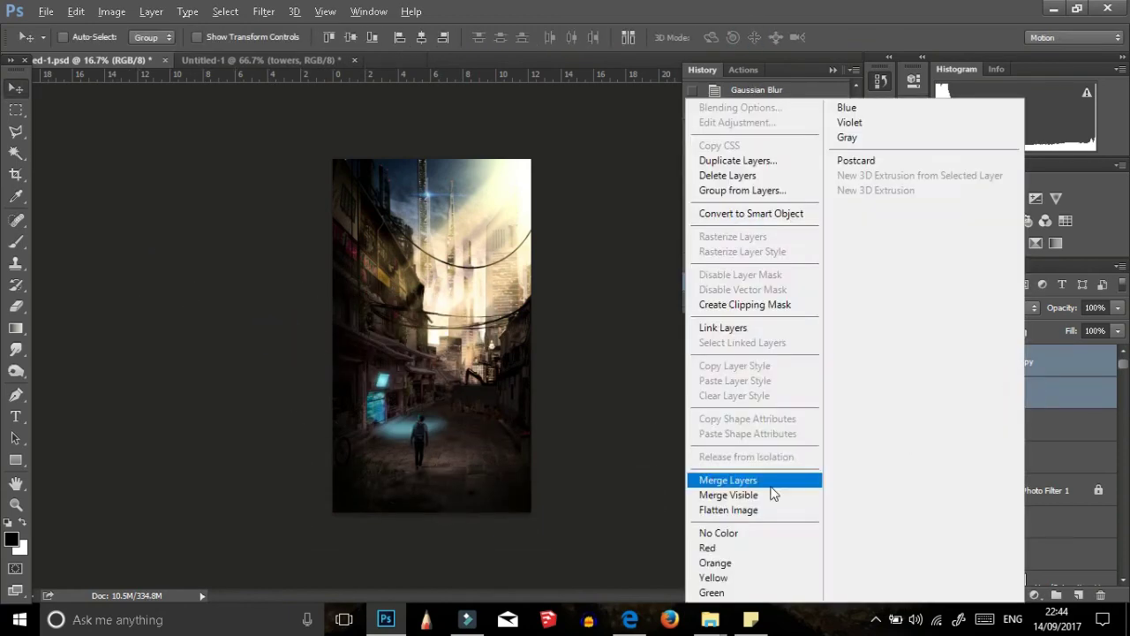
click(760, 477)
Step: Erase the vignette back near the lit street and merge the gradient layers
key(e)
drag(367, 469, 503, 481)
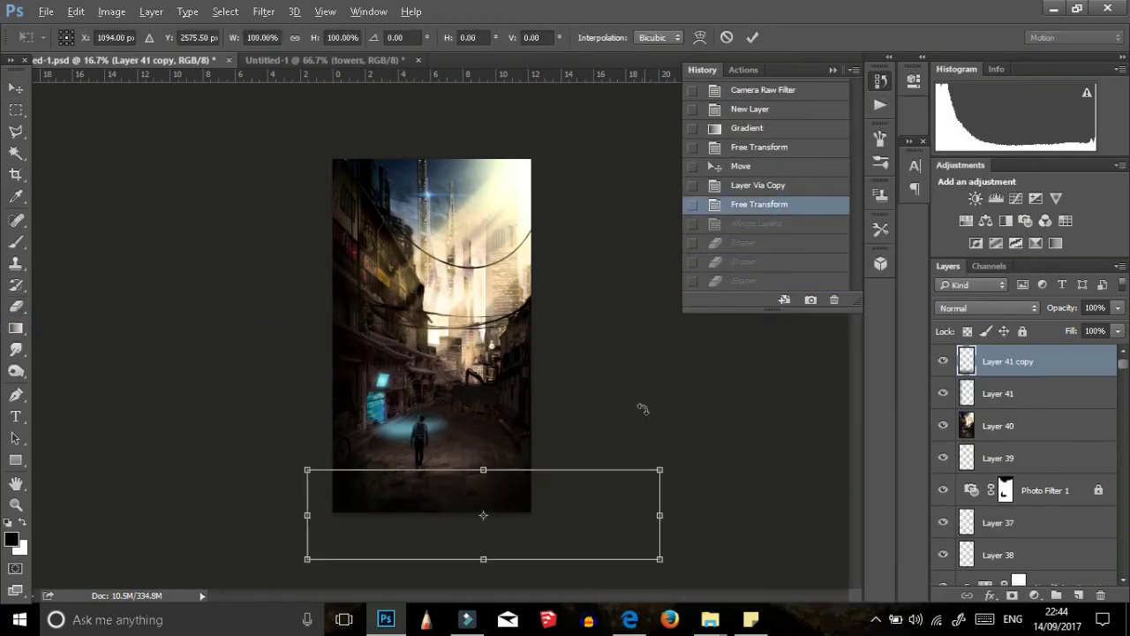
right_click(1006, 392)
click(749, 474)
key(ctrl+t)
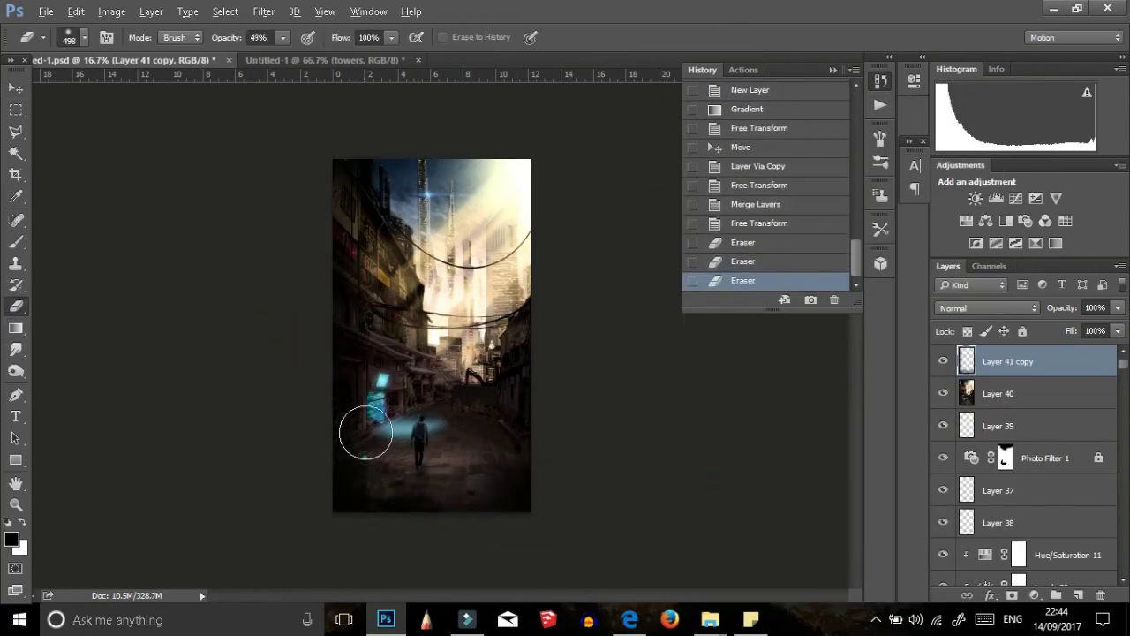
click(263, 13)
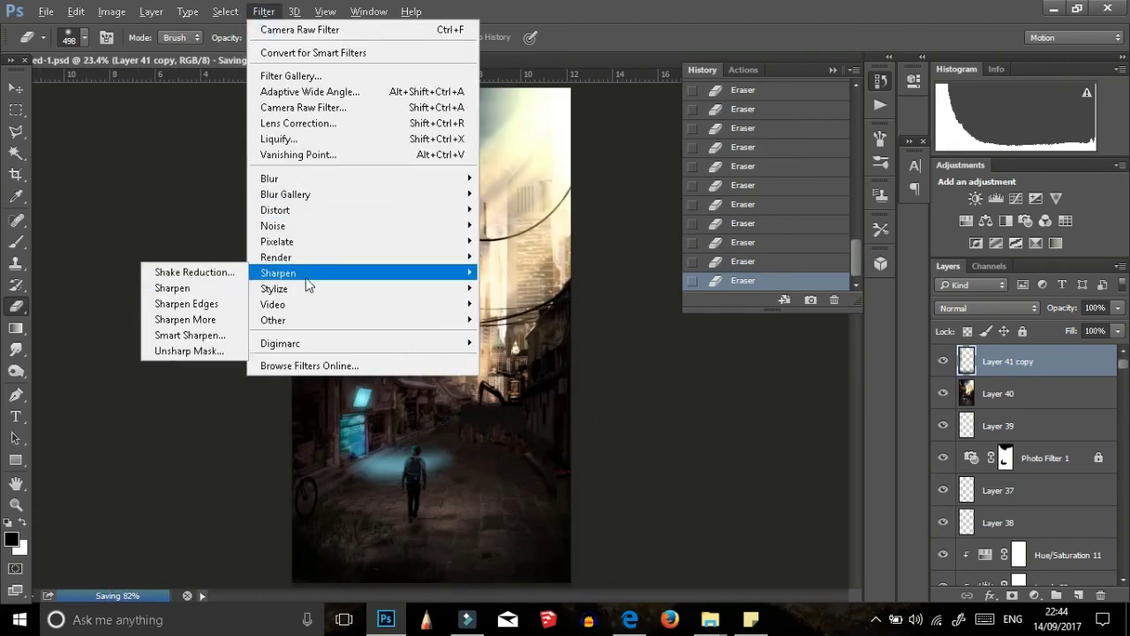
Step: Sharpen Layer 40, reverting the extra repeats so only one Sharpen remains
click(194, 289)
click(264, 11)
click(278, 29)
key(alt+bracketleft)
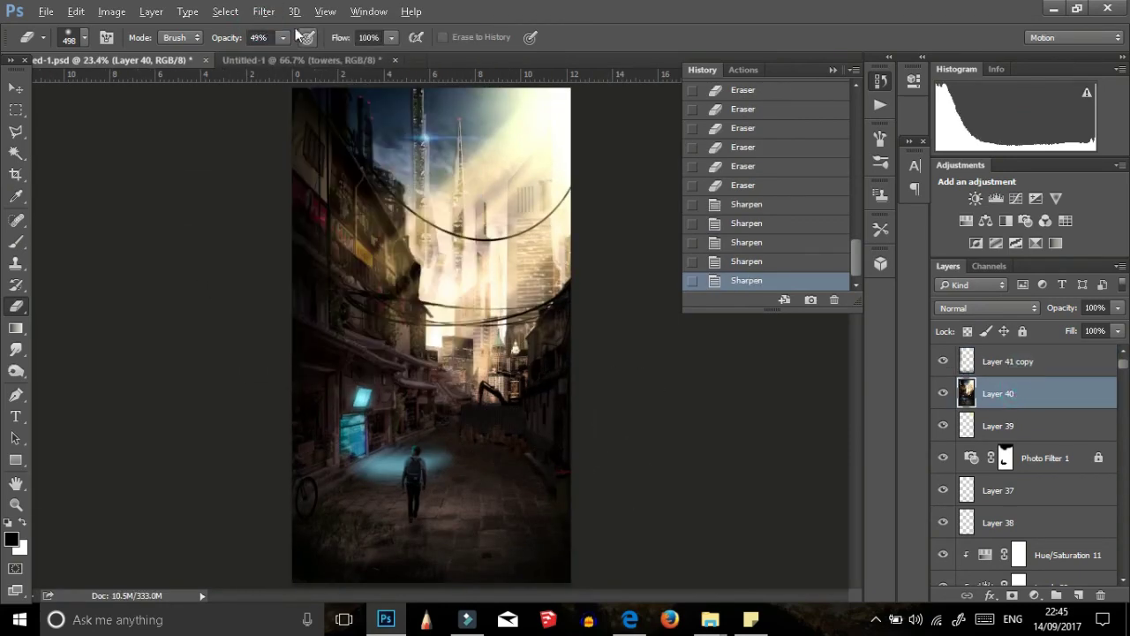
click(264, 11)
click(278, 29)
click(264, 11)
click(278, 29)
click(762, 167)
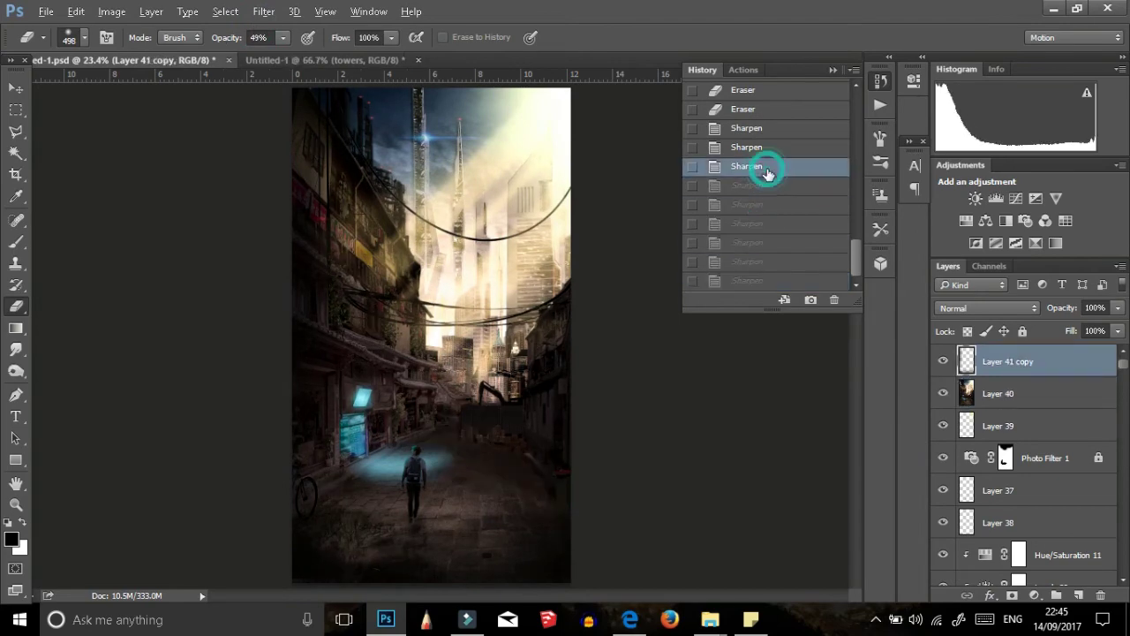
Step: Preview Lens Blur with radius 27 and blade curvature 13, then cancel it
scroll(764, 167, up, 1)
click(764, 147)
click(264, 12)
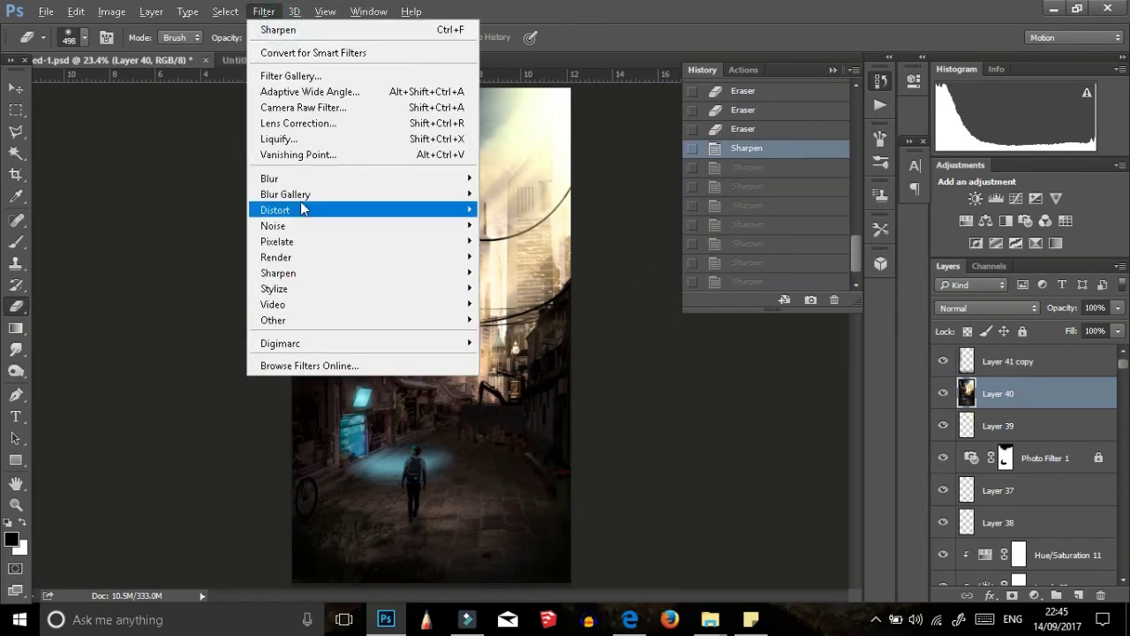
click(198, 256)
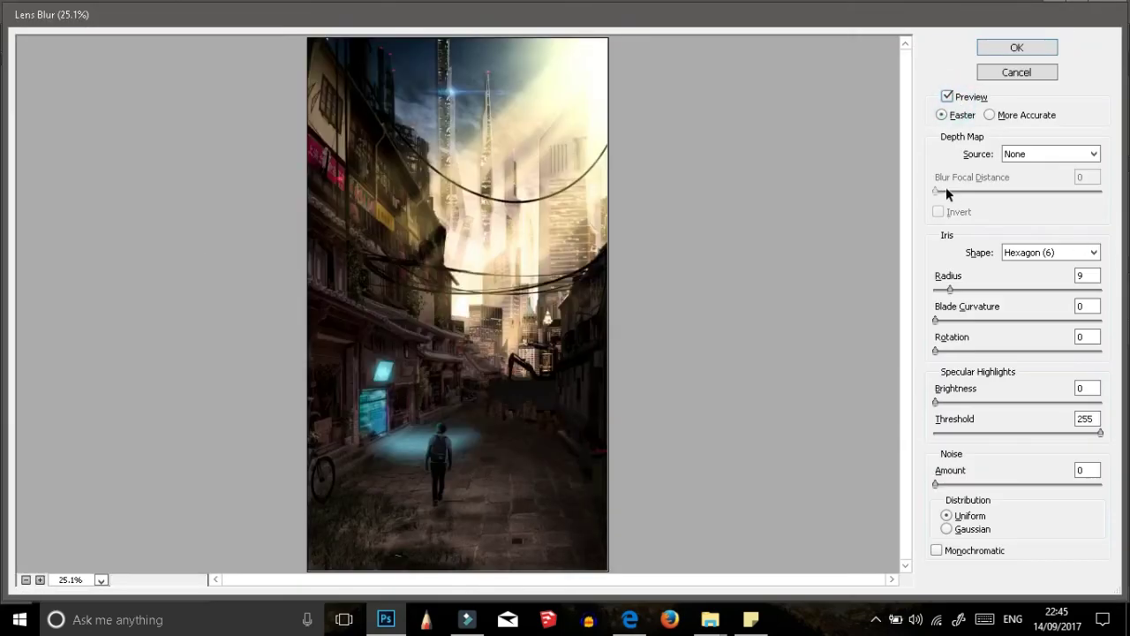
drag(949, 290, 978, 289)
mouse_move(936, 320)
mouse_down()
mouse_move(956, 320)
mouse_move(976, 289)
mouse_up()
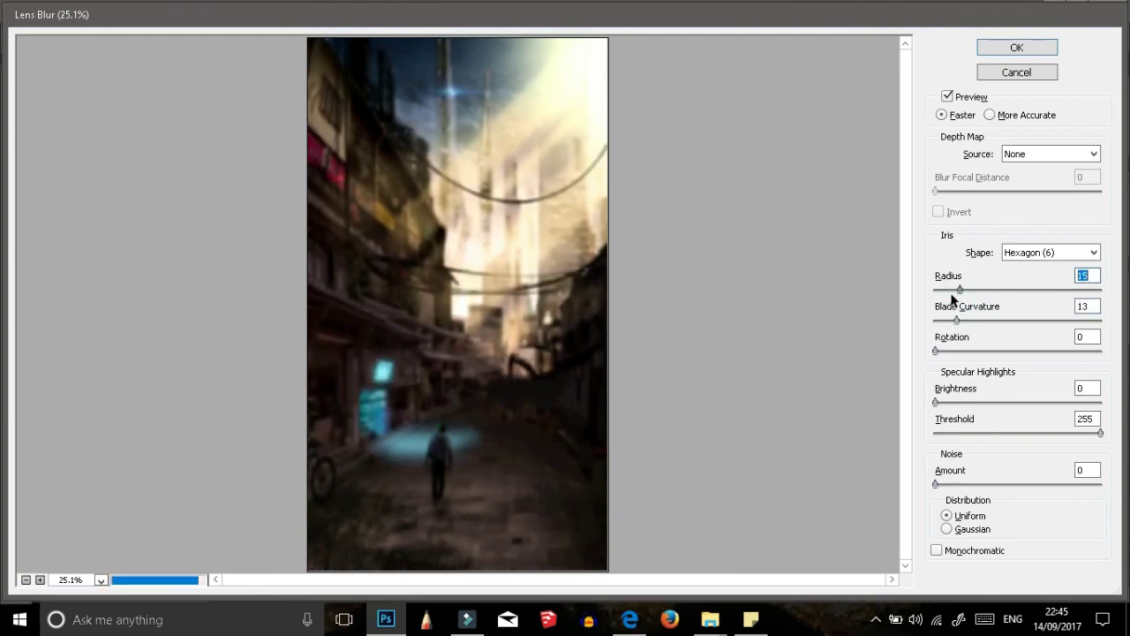
click(1017, 74)
Step: Lens-blur the Layer 40 copy, erase the blur from the centre, and set it to 56% opacity
click(263, 11)
click(280, 29)
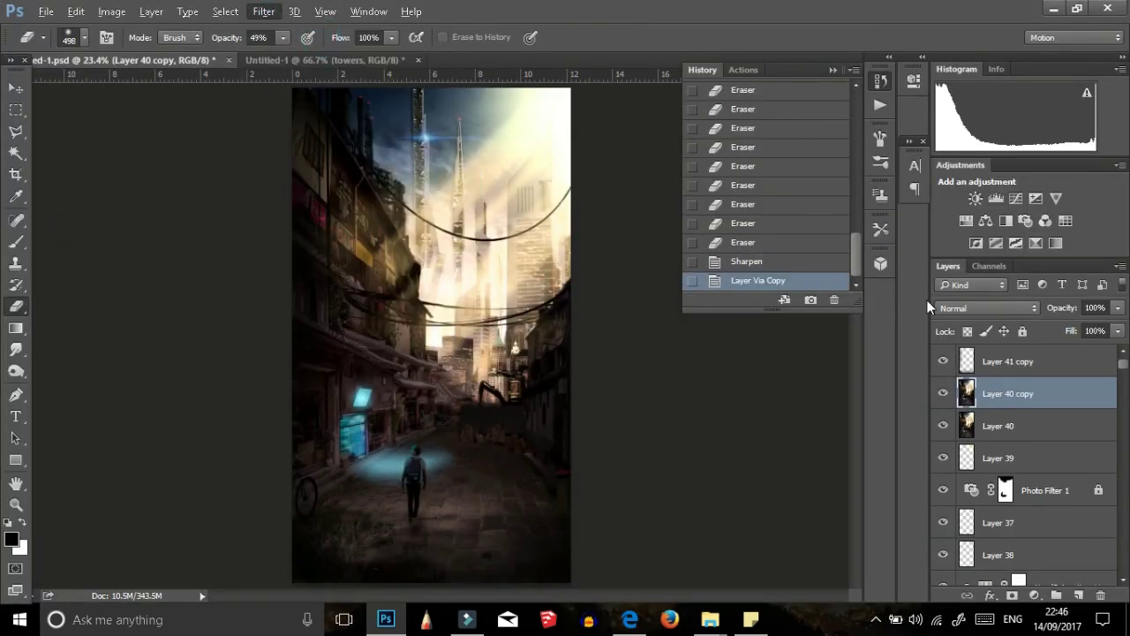
ctrl+click(966, 395)
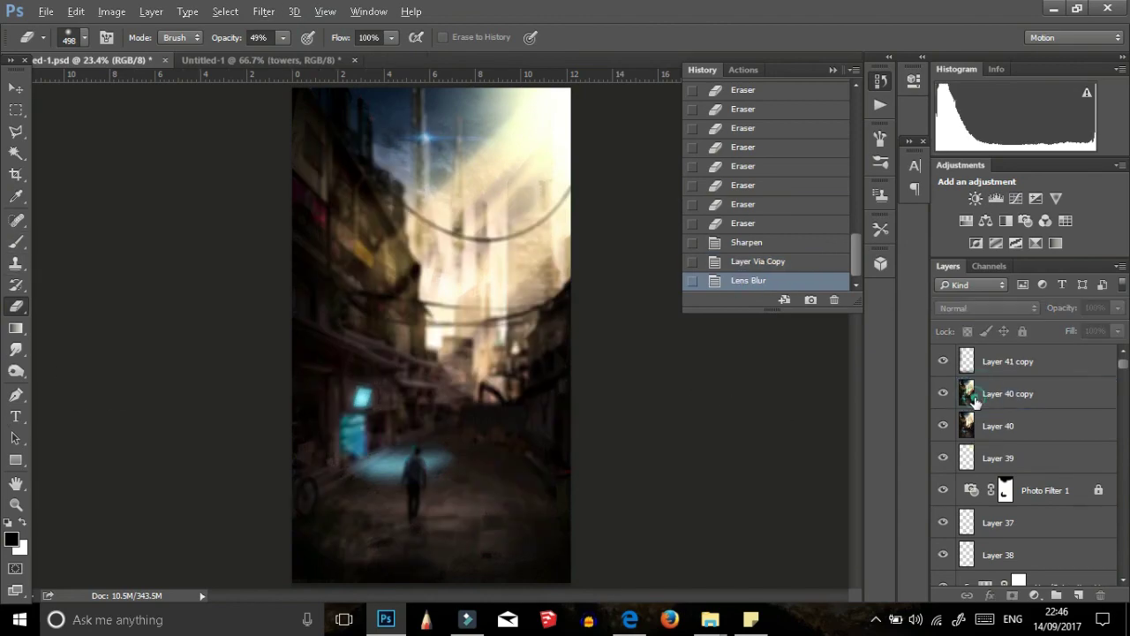
mouse_move(396, 531)
mouse_down()
mouse_move(454, 392)
mouse_move(480, 114)
mouse_up()
drag(518, 324, 499, 387)
key(ctrl+d)
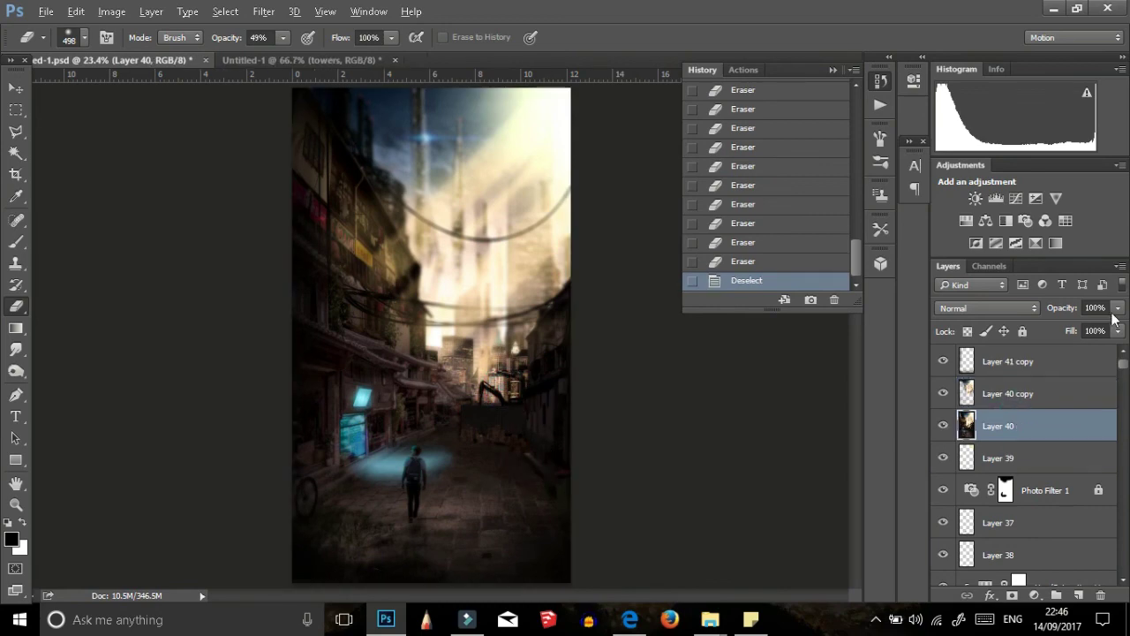
drag(1118, 307, 1089, 327)
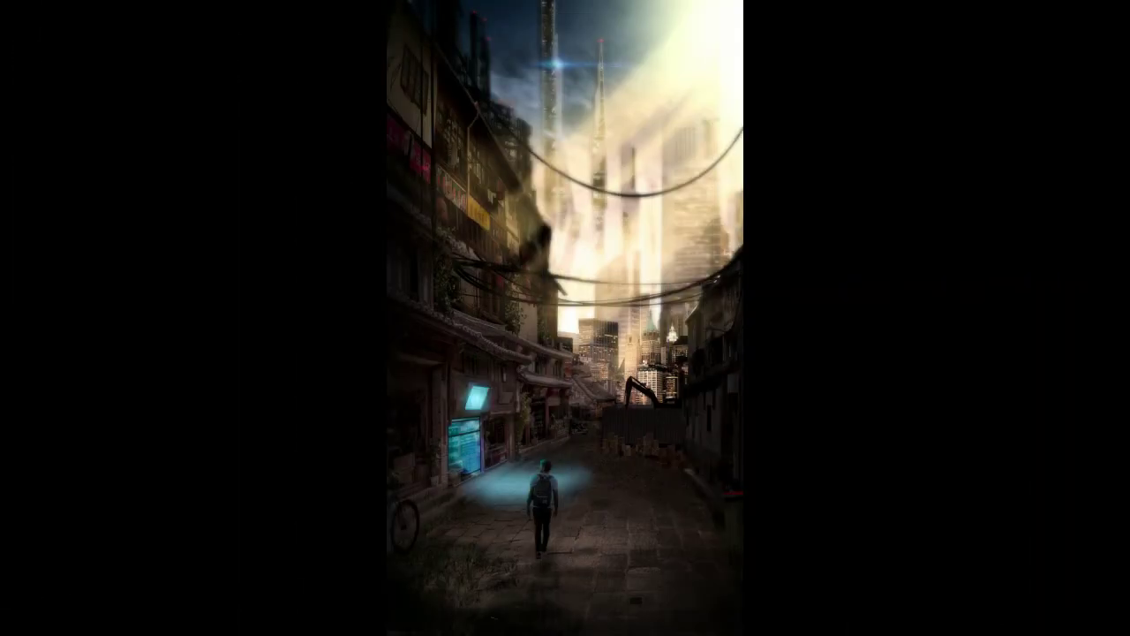